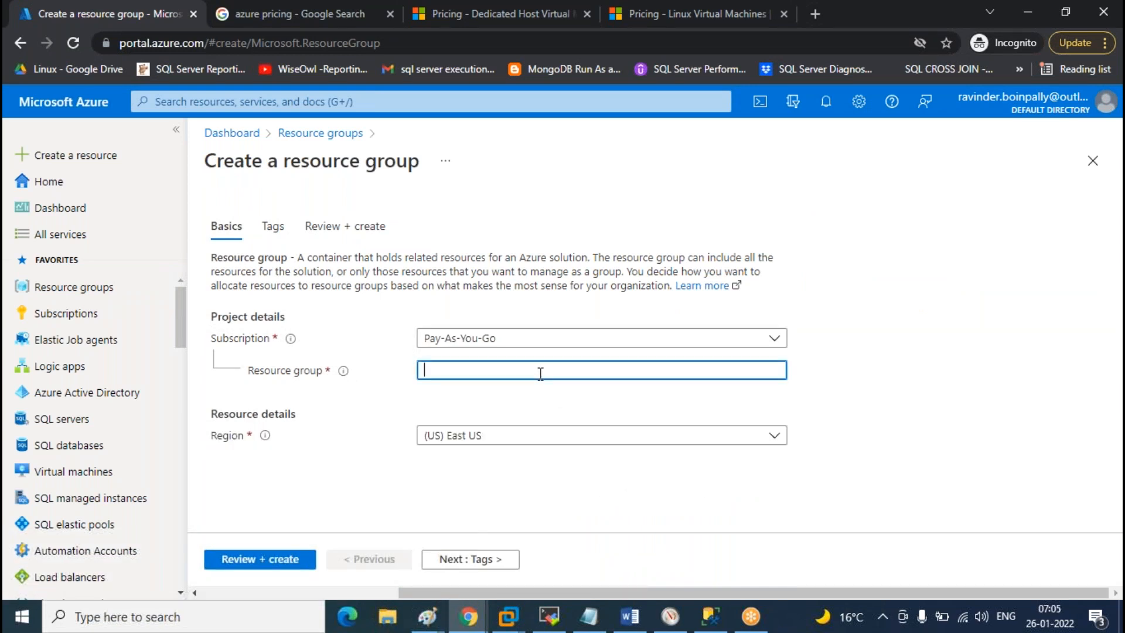
Name the resource group TEST-RG and set its region to (Asia Pacific) West India
{"action": "type", "text": "R"}
{"action": "key", "text": "BackSpace"}
{"action": "type", "text": "TEST-RG"}
{"action": "left_click", "coordinate": [509, 436]}
{"action": "scroll", "coordinate": [592, 282], "scroll_direction": "down", "scroll_amount": 10}
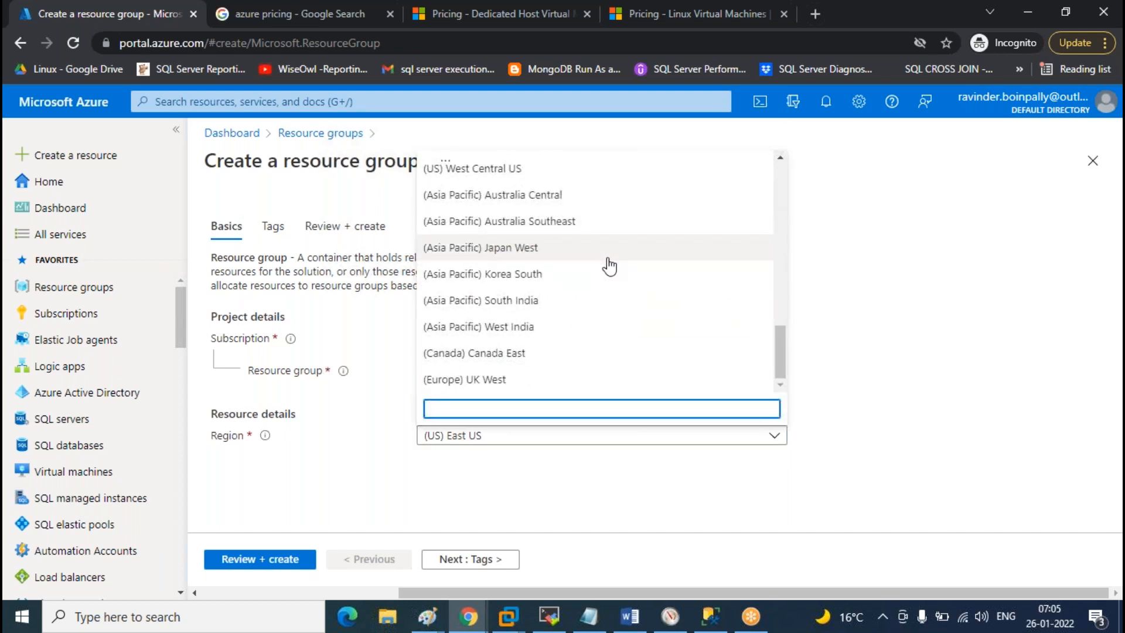
{"action": "left_click", "coordinate": [527, 332]}
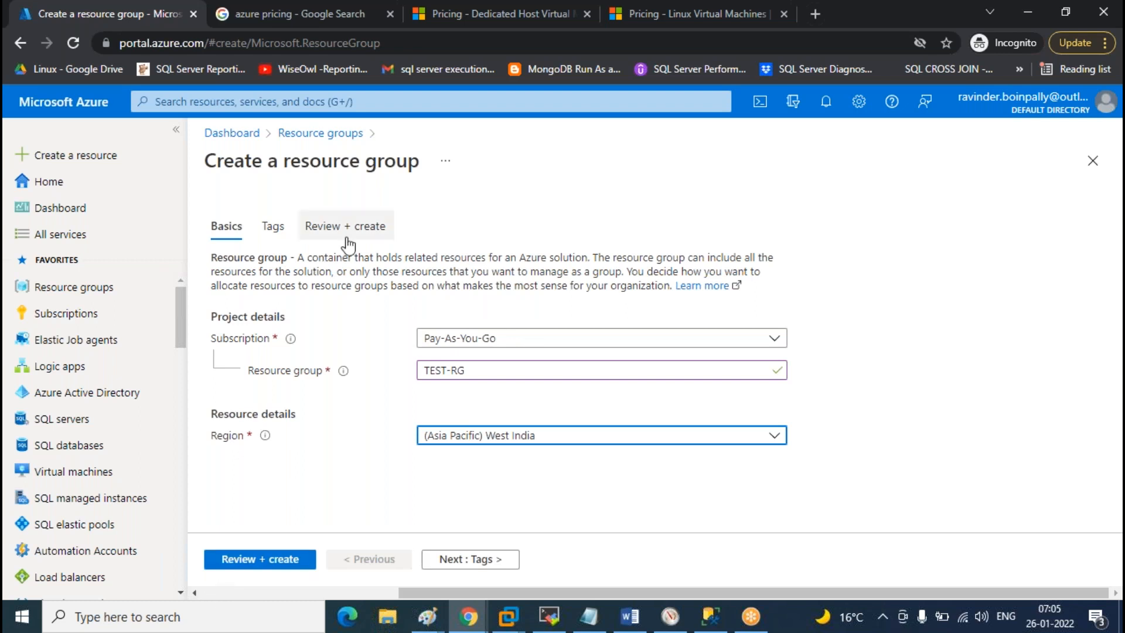
Validate the settings and create the TEST-RG resource group
{"action": "left_click", "coordinate": [275, 233]}
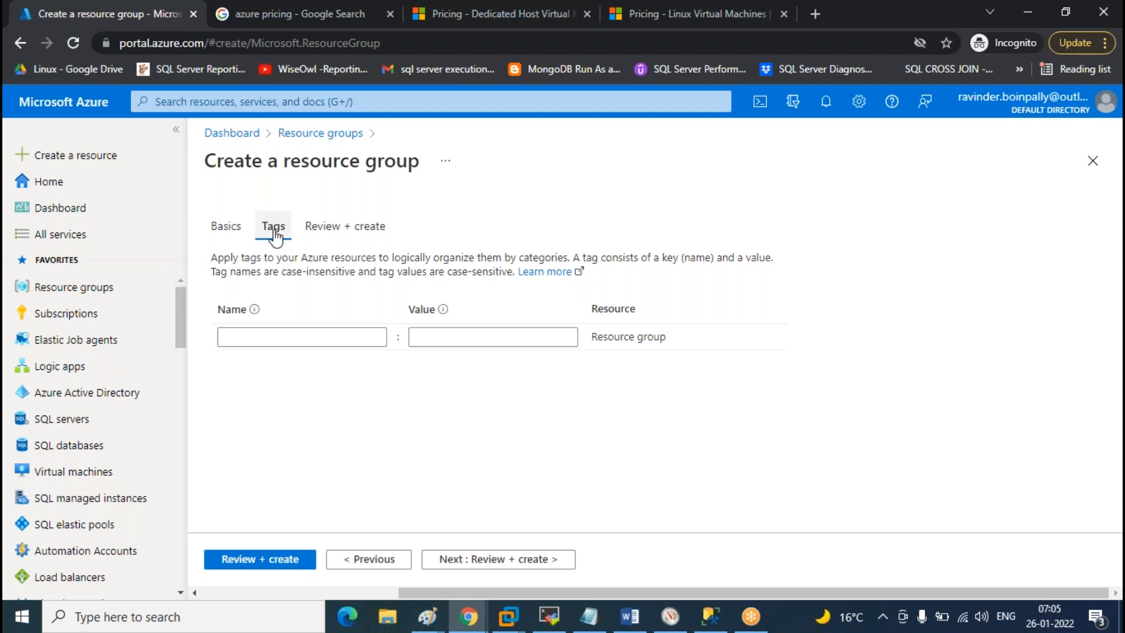
{"action": "left_click", "coordinate": [353, 229]}
{"action": "left_click", "coordinate": [237, 559]}
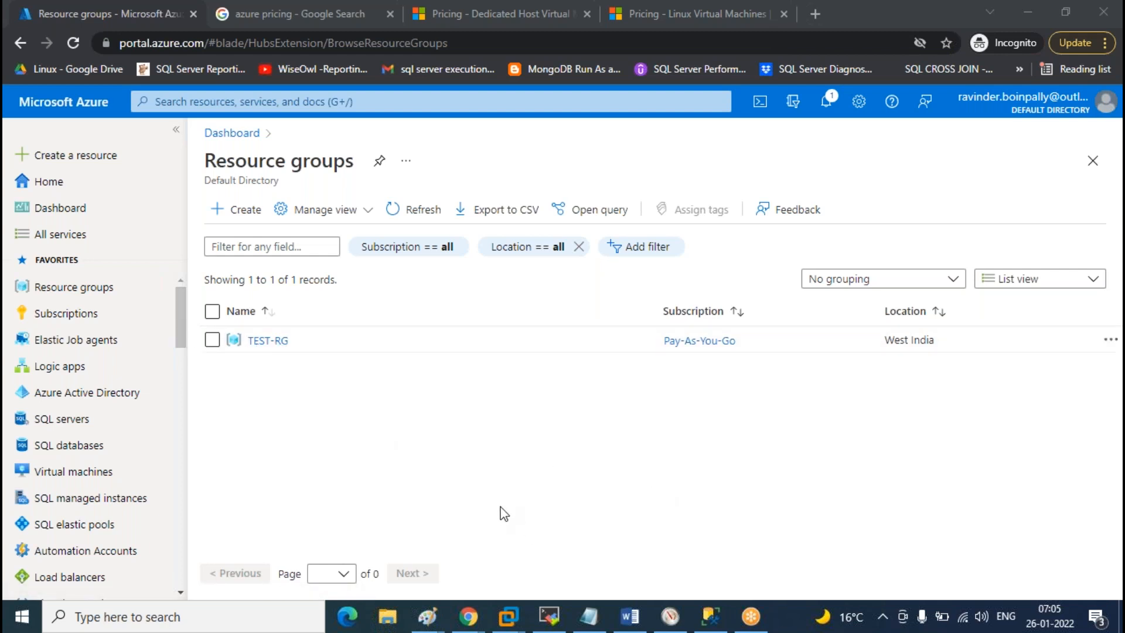
Start a new virtual machine and select TEST-RG as its resource group
{"action": "left_click", "coordinate": [99, 479]}
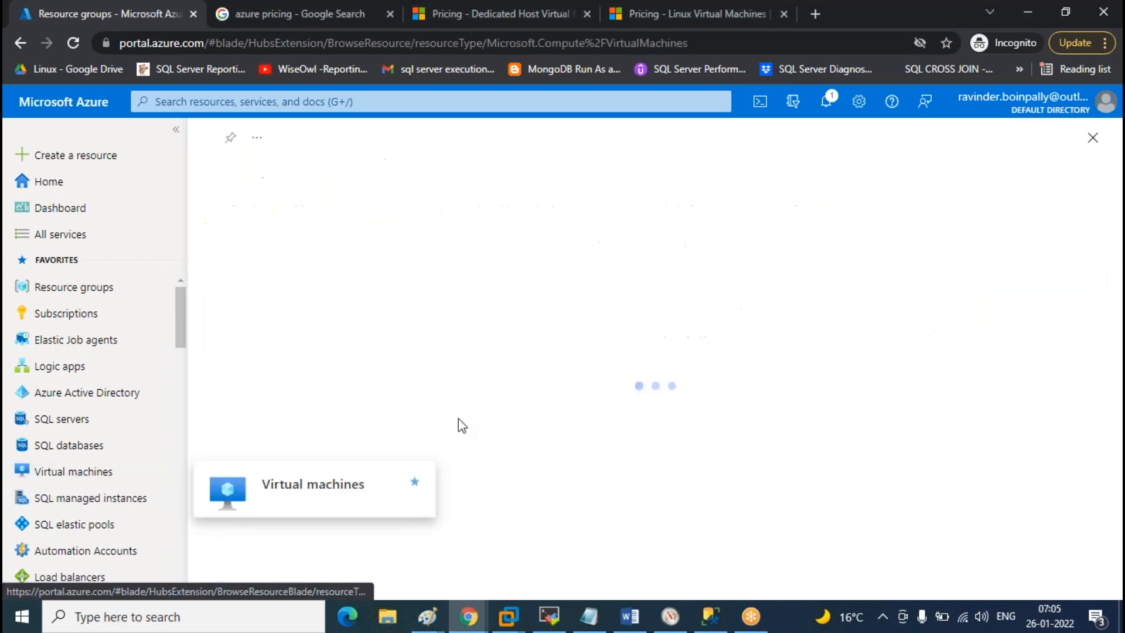
{"action": "left_click", "coordinate": [273, 216]}
{"action": "left_click", "coordinate": [267, 238]}
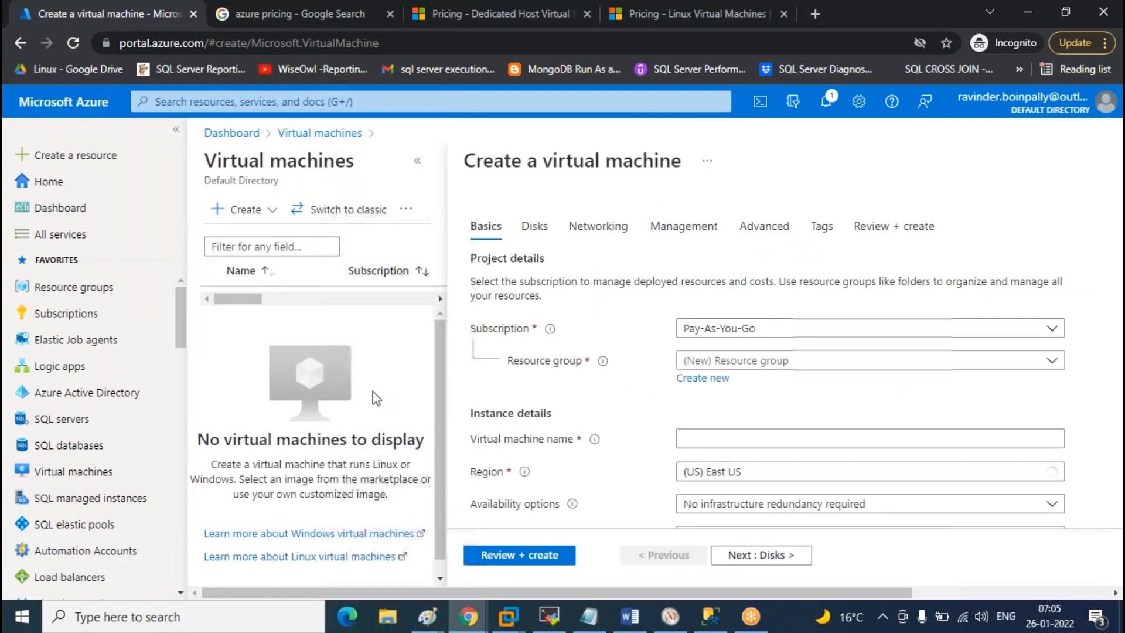
{"action": "left_click", "coordinate": [417, 161]}
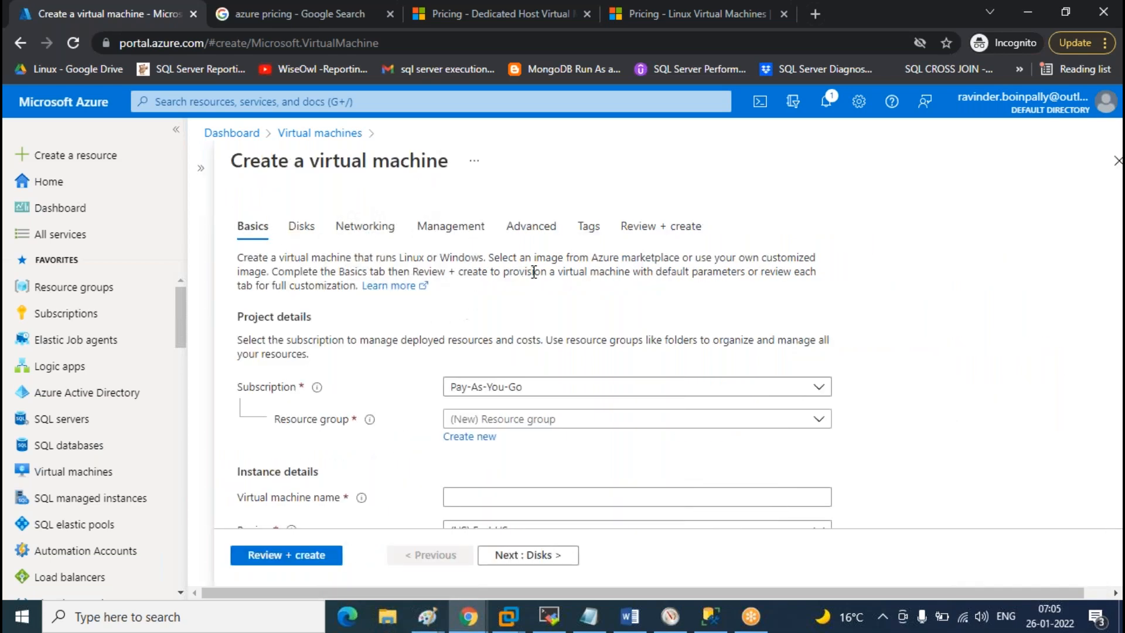
{"action": "scroll", "coordinate": [410, 351], "scroll_direction": "down", "scroll_amount": 2}
{"action": "left_click", "coordinate": [495, 336]}
{"action": "left_click", "coordinate": [495, 393]}
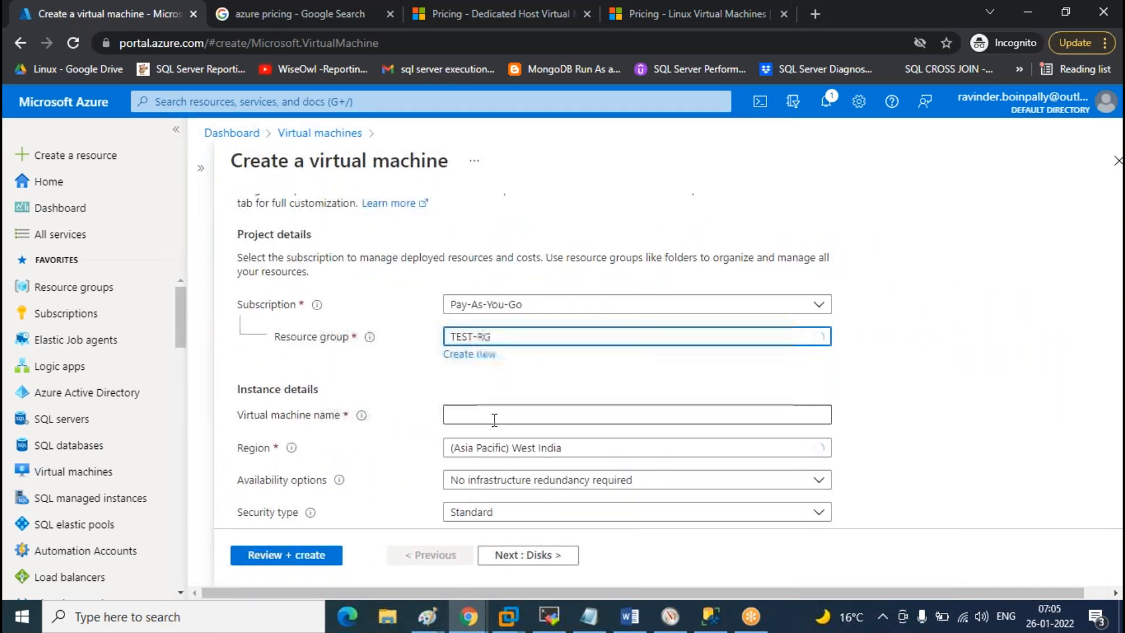
Name the virtual machine SQLVM01
{"action": "left_click", "coordinate": [494, 416]}
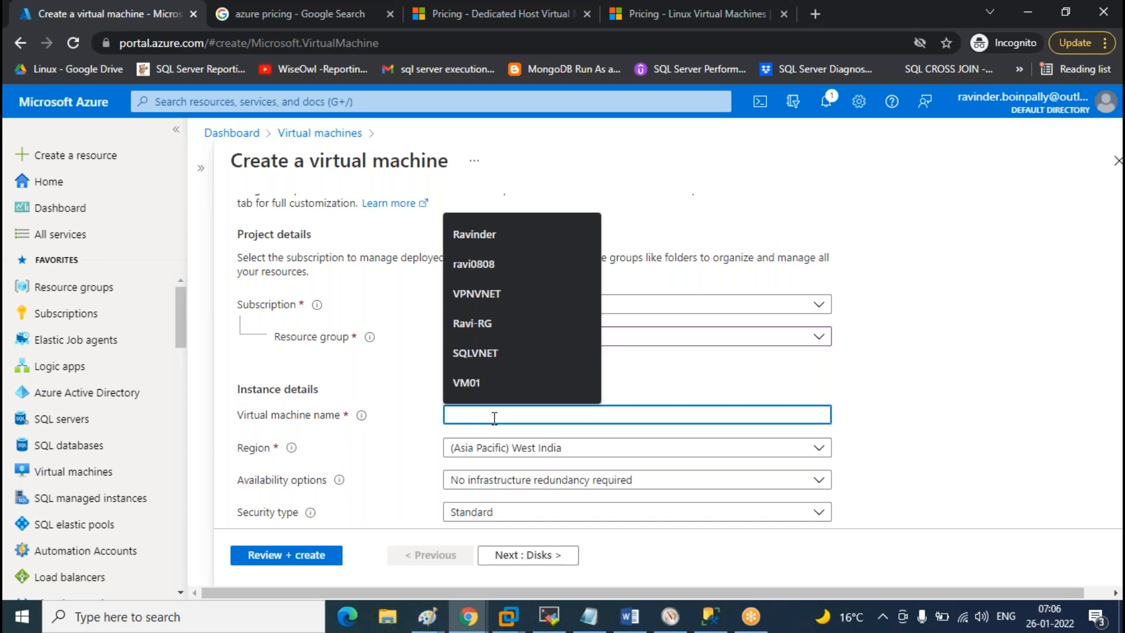
{"action": "type", "text": "PP"}
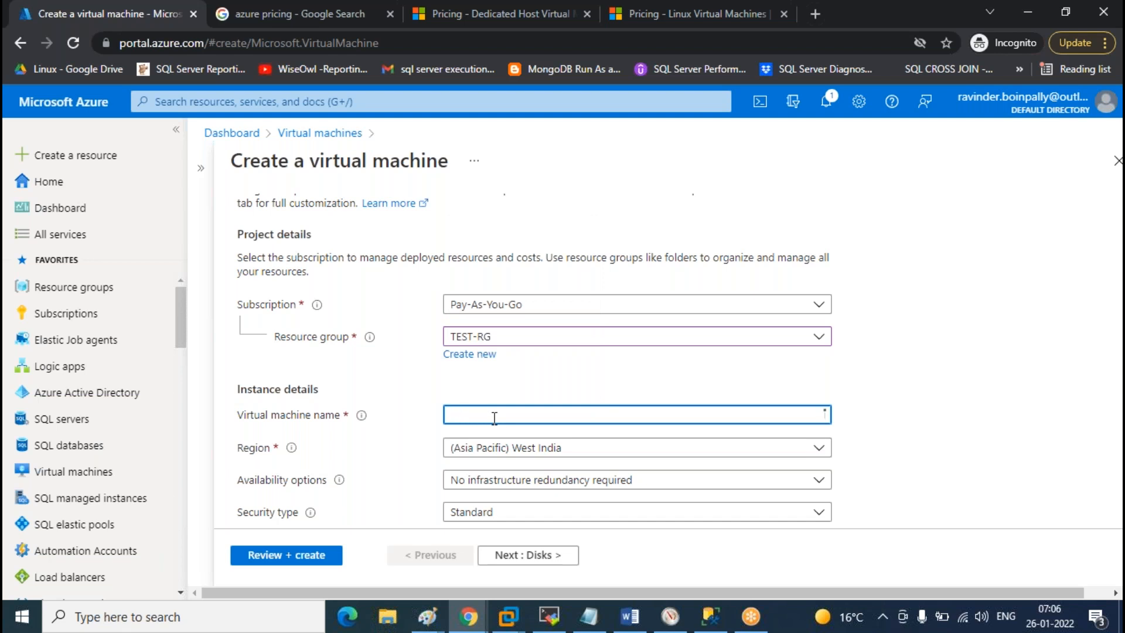
{"action": "type", "text": "SS"}
{"action": "key", "text": "BackSpace"}
{"action": "key", "text": "BackSpace"}
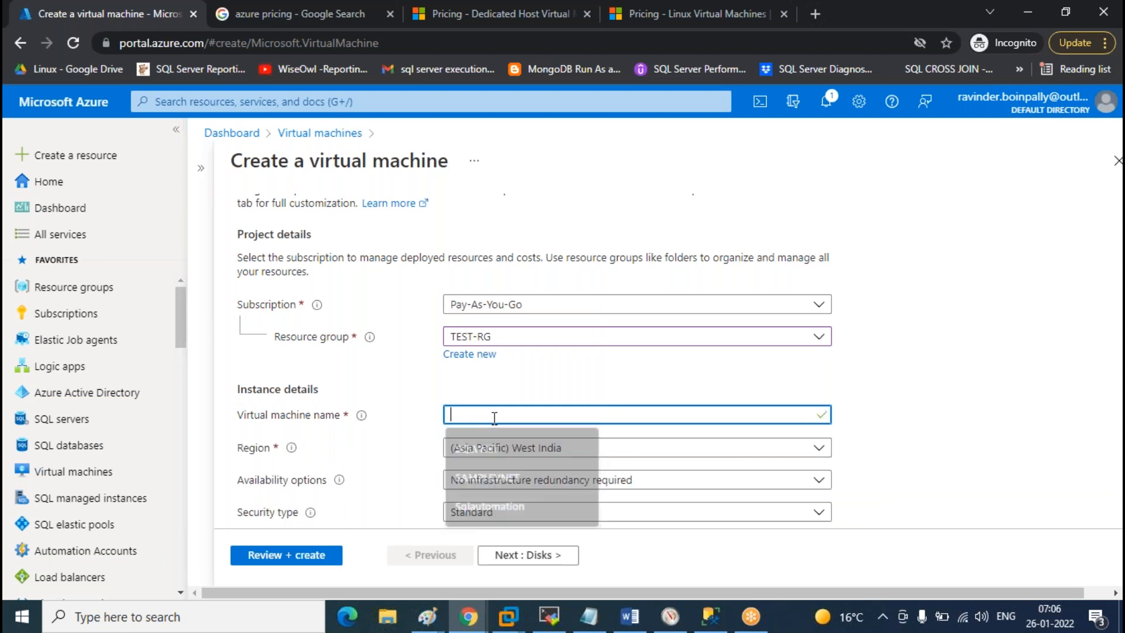
{"action": "type", "text": "DD"}
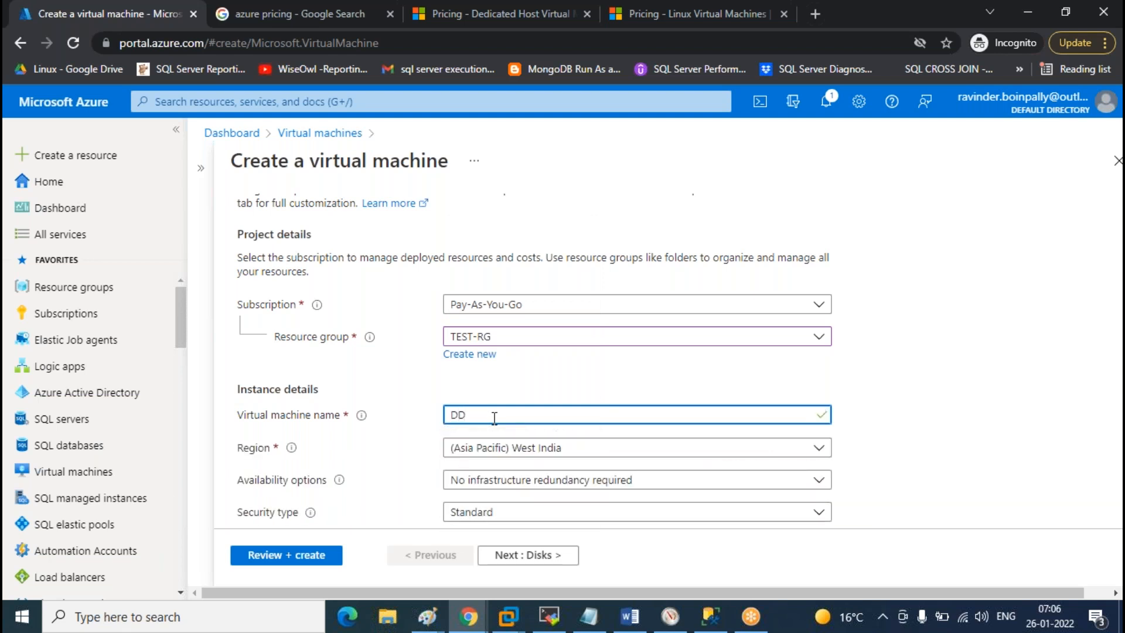
{"action": "key", "text": "BackSpace"}
{"action": "key", "text": "BackSpace"}
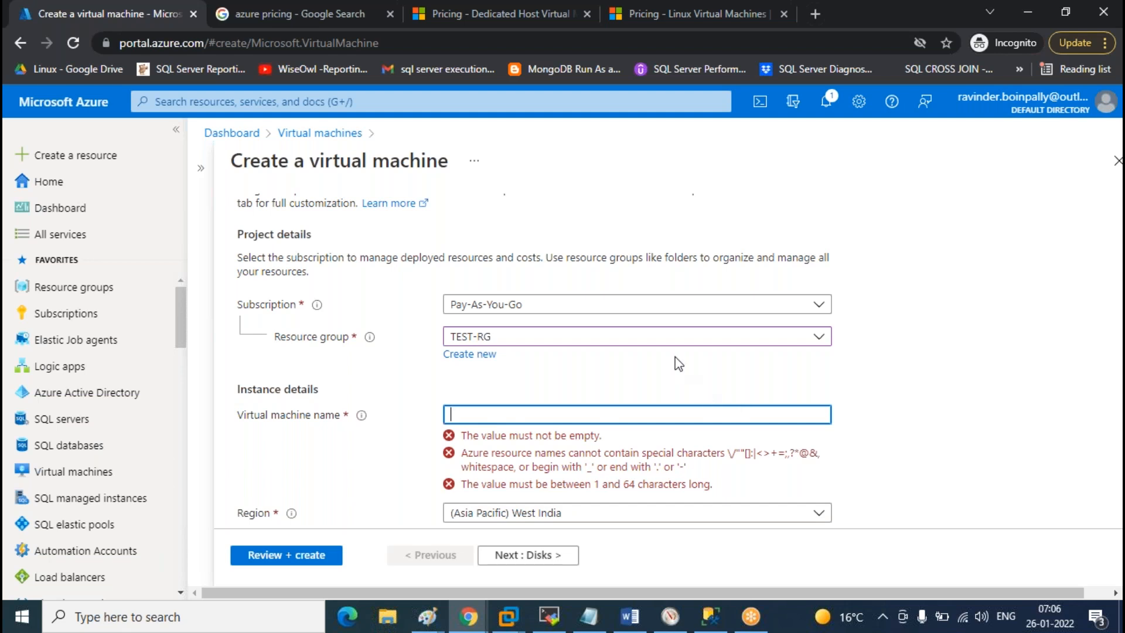
{"action": "scroll", "coordinate": [680, 360], "scroll_direction": "down", "scroll_amount": 4}
{"action": "scroll", "coordinate": [680, 360], "scroll_direction": "up", "scroll_amount": 4}
{"action": "left_click", "coordinate": [508, 412]}
{"action": "type", "text": "SQ"}
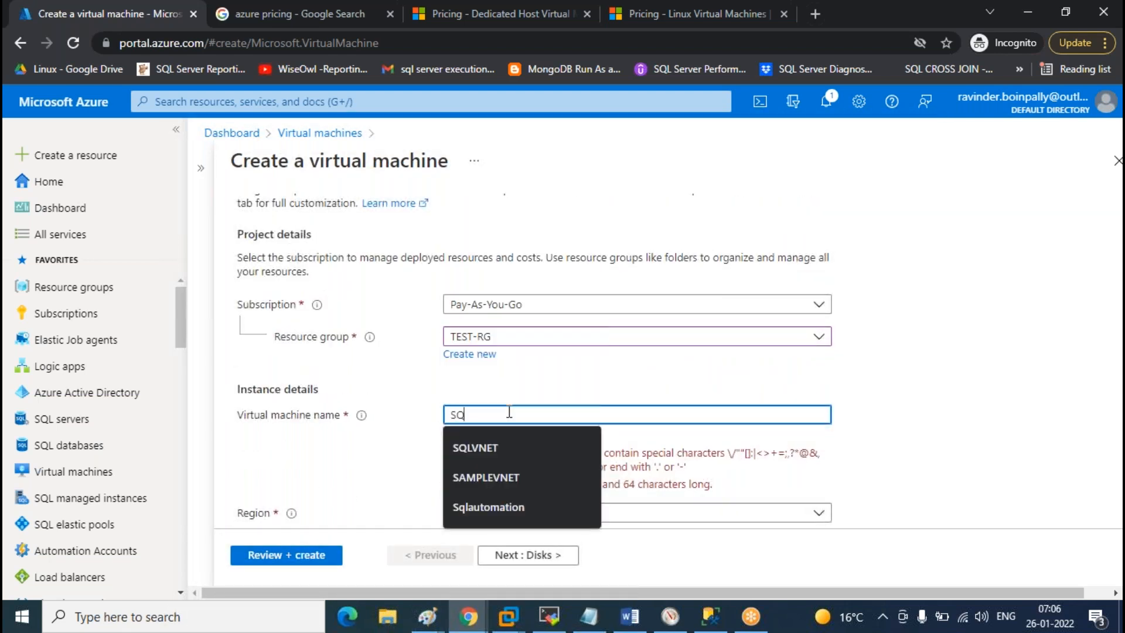
{"action": "type", "text": "LVM01"}
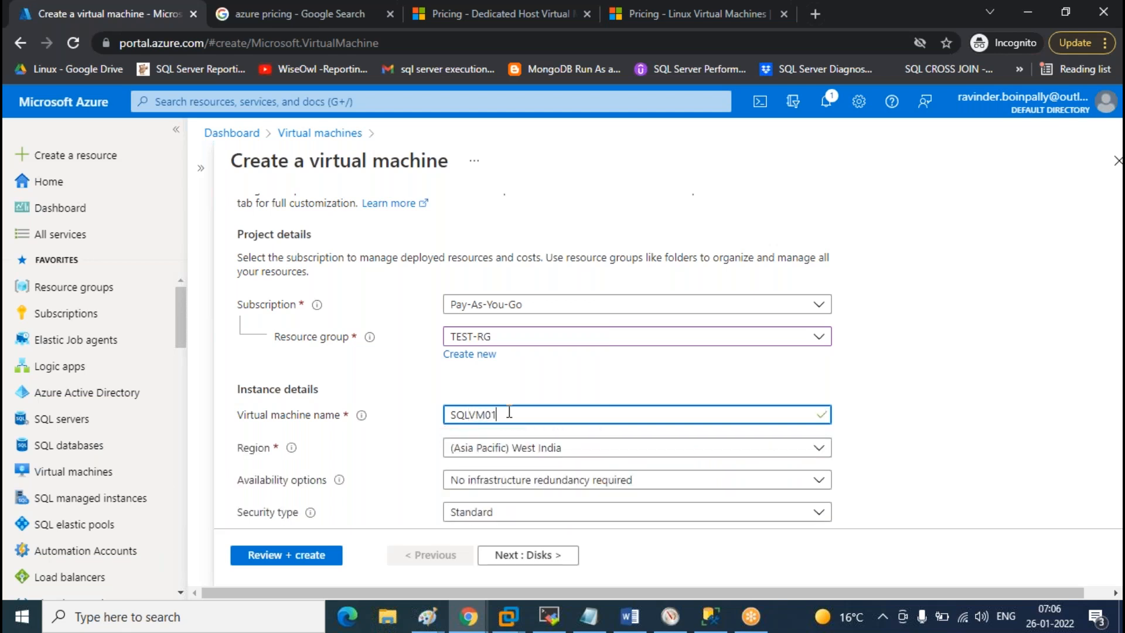
{"action": "scroll", "coordinate": [564, 386], "scroll_direction": "down", "scroll_amount": 2}
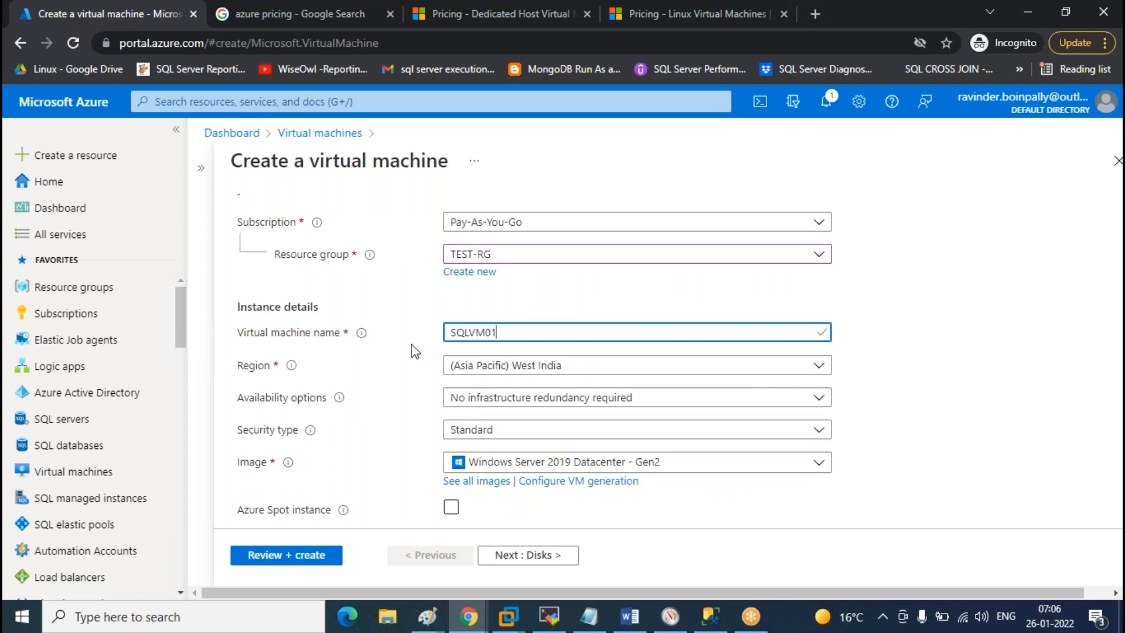
Keep West India and place the VM in a new availability set named VMAVSET
{"action": "left_click", "coordinate": [529, 370]}
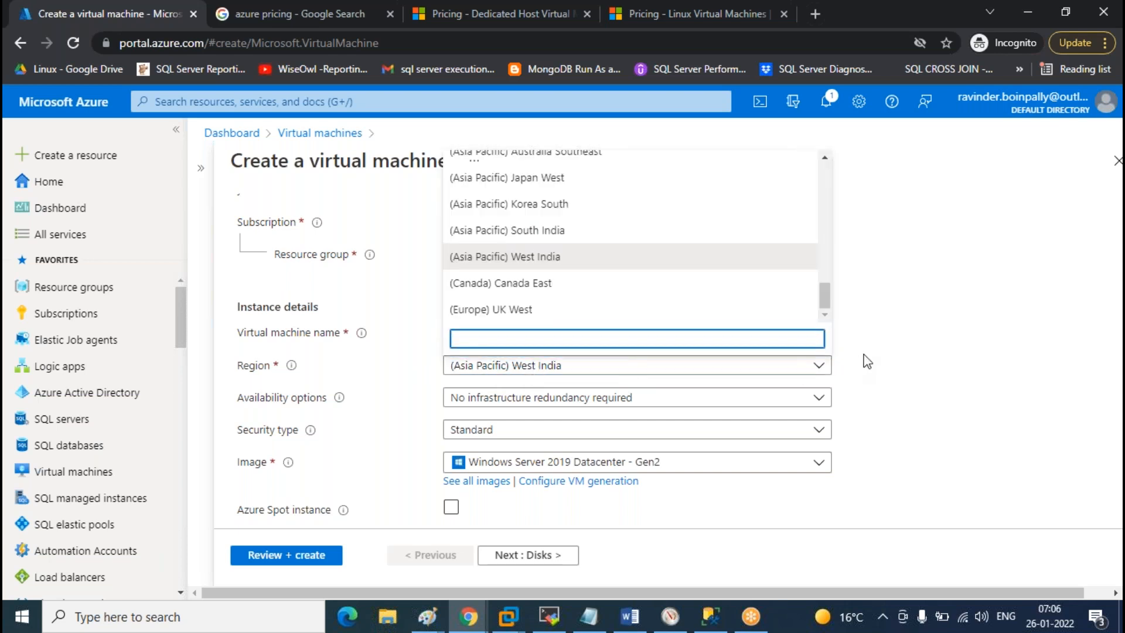
{"action": "left_click", "coordinate": [897, 332]}
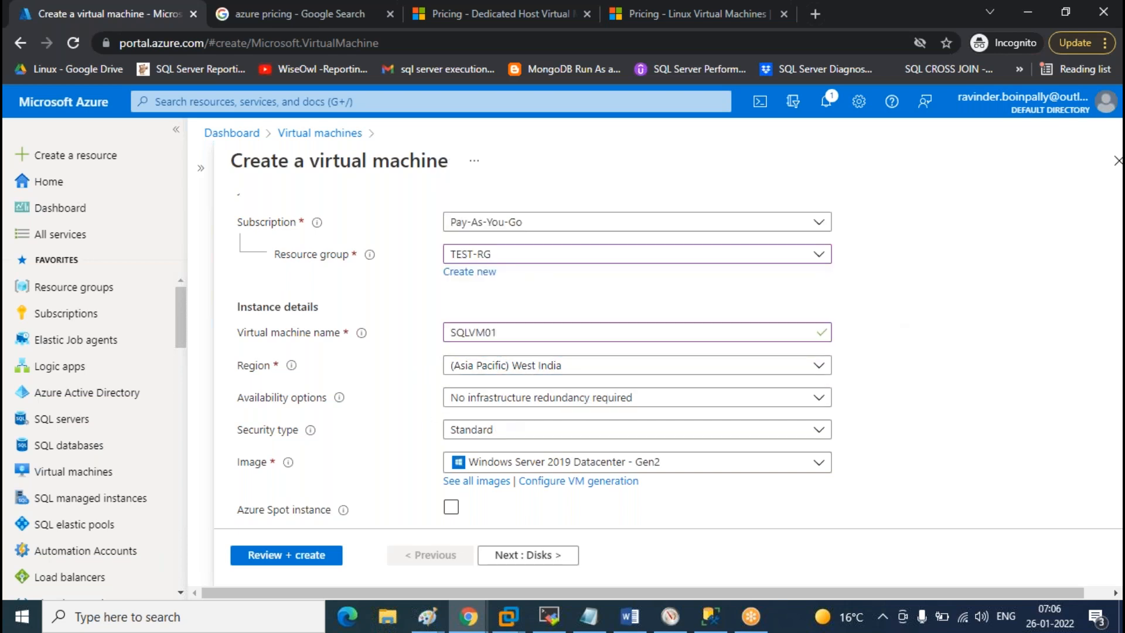
{"action": "left_click", "coordinate": [569, 410]}
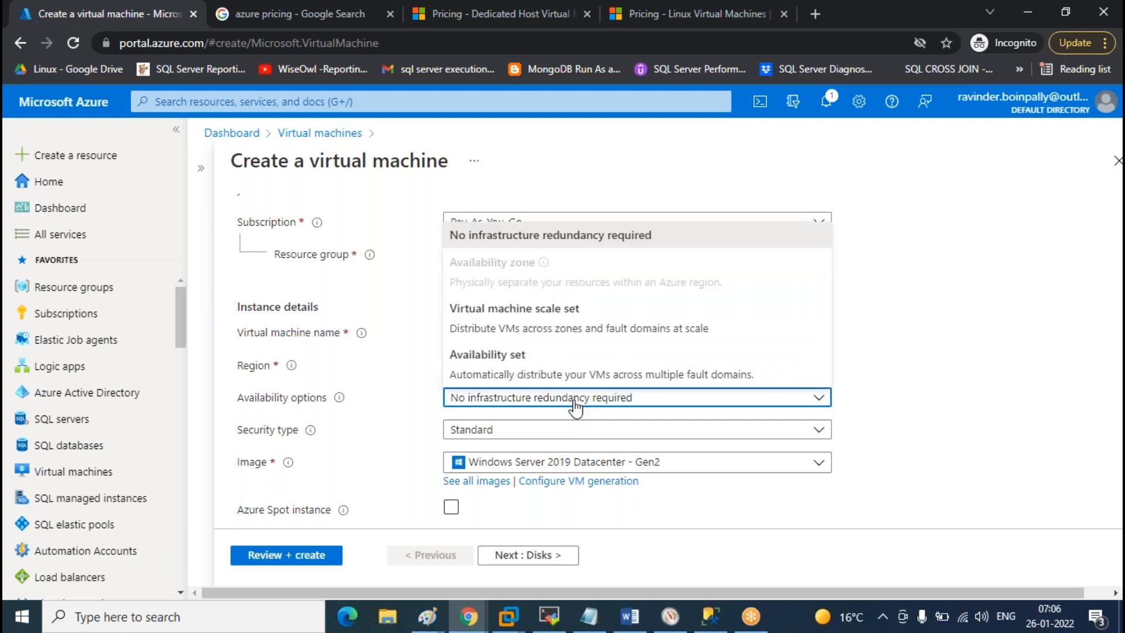
{"action": "left_click", "coordinate": [495, 365]}
{"action": "left_click", "coordinate": [479, 450]}
{"action": "left_click", "coordinate": [703, 246]}
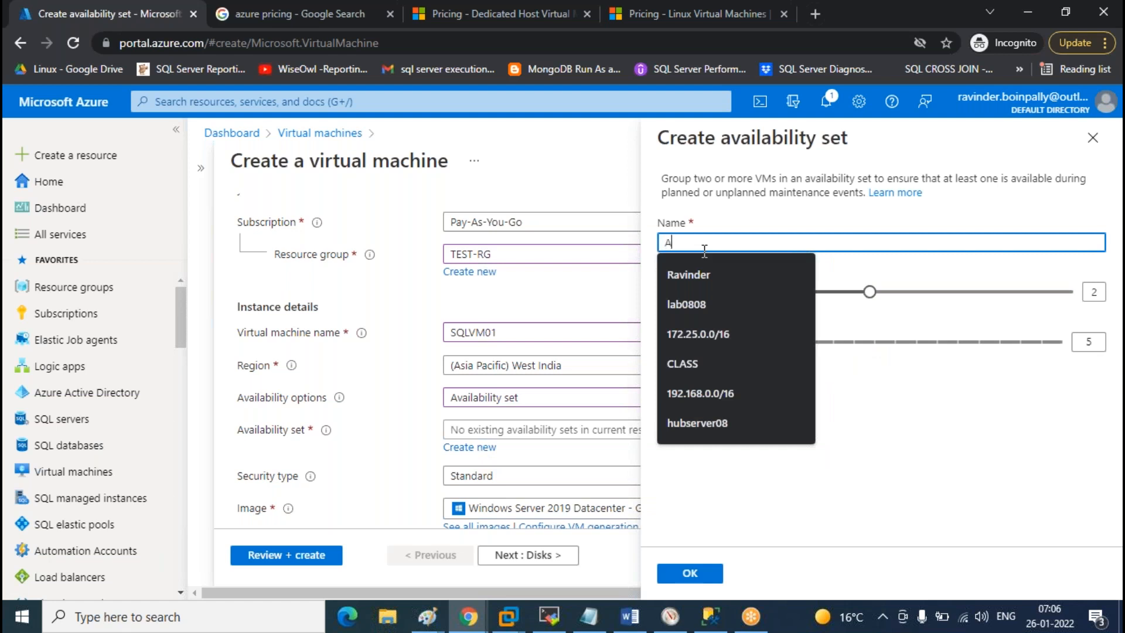
{"action": "key", "text": "BackSpace"}
{"action": "key", "text": "BackSpace"}
{"action": "key", "text": "BackSpace"}
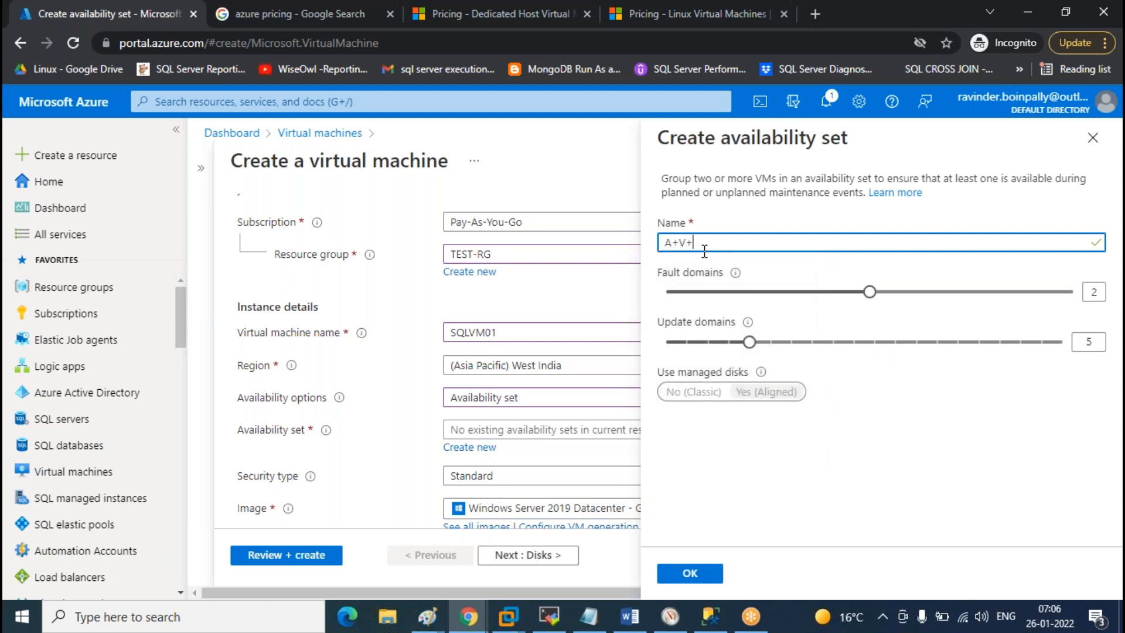
{"action": "type", "text": "VMAVSET"}
{"action": "left_click", "coordinate": [706, 576]}
{"action": "scroll", "coordinate": [683, 396], "scroll_direction": "down", "scroll_amount": 4}
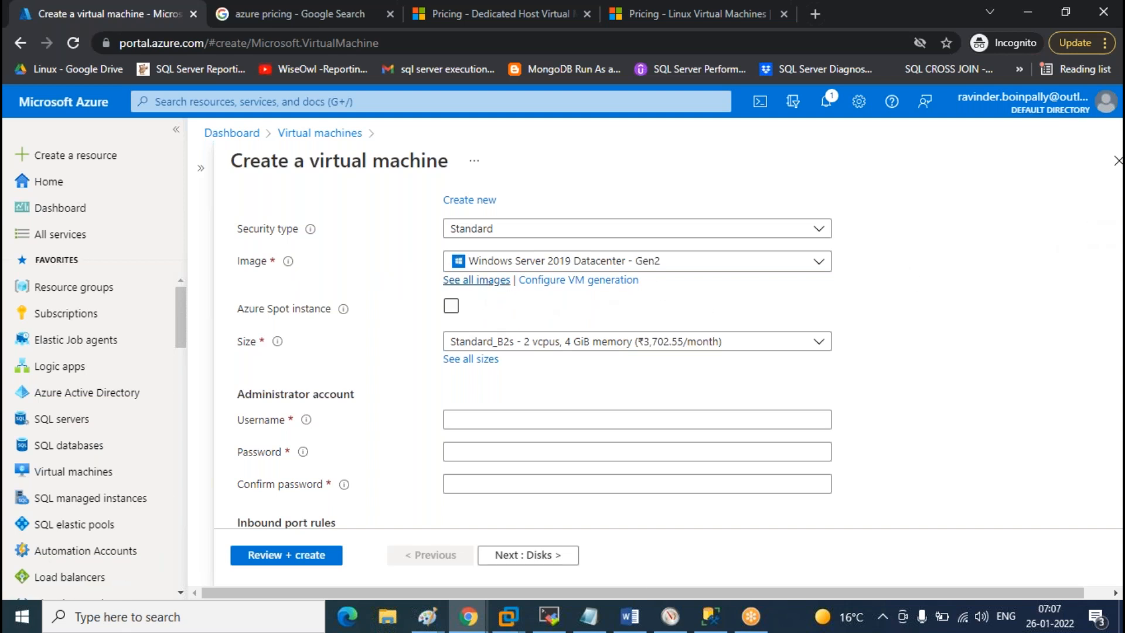
{"action": "left_click", "coordinate": [477, 280]}
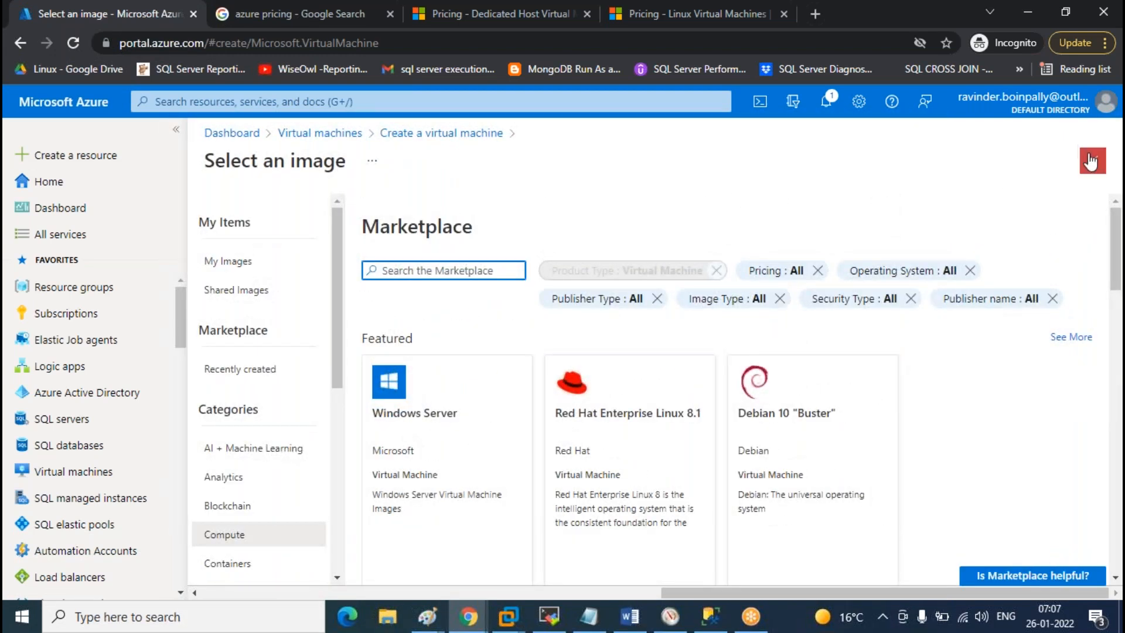
{"action": "left_click", "coordinate": [1091, 162]}
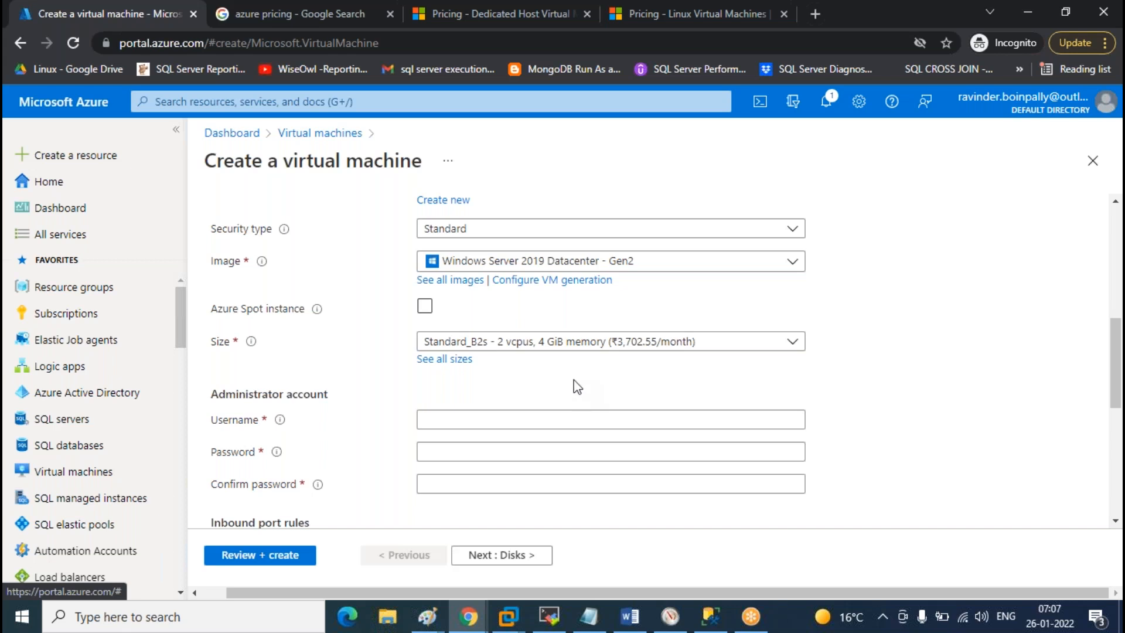
{"action": "scroll", "coordinate": [577, 384], "scroll_direction": "up", "scroll_amount": 2}
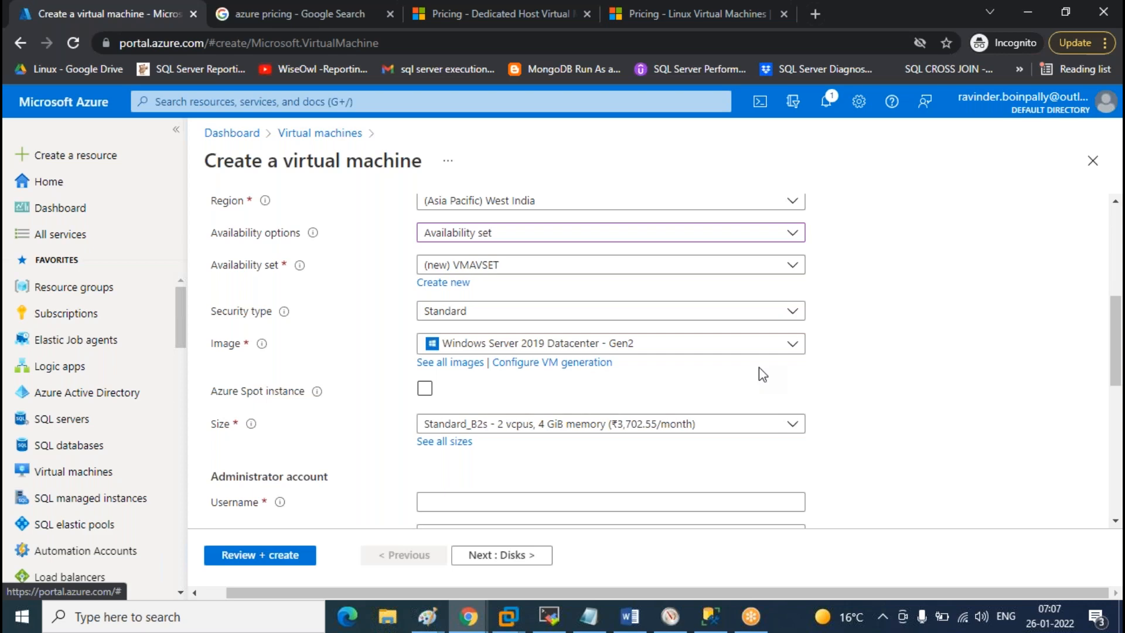
Browse the D-Series v3, F-Series v2 and B-Series sizes, then close the list keeping Standard_B2s
{"action": "left_click", "coordinate": [459, 442]}
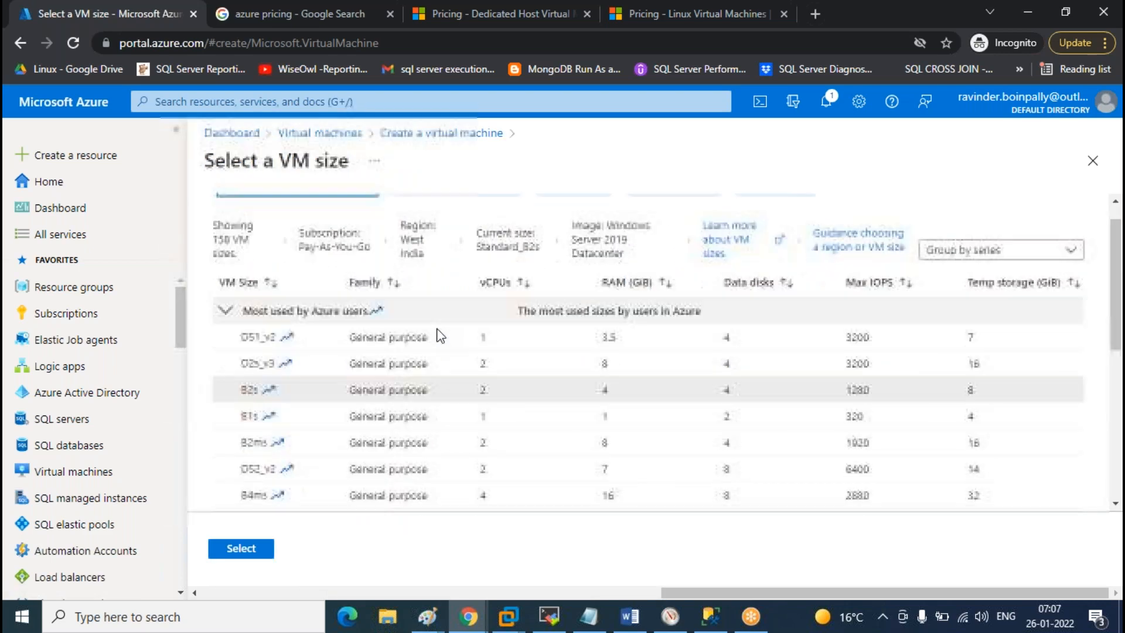
{"action": "scroll", "coordinate": [243, 323], "scroll_direction": "down", "scroll_amount": 5}
{"action": "left_click", "coordinate": [225, 299]}
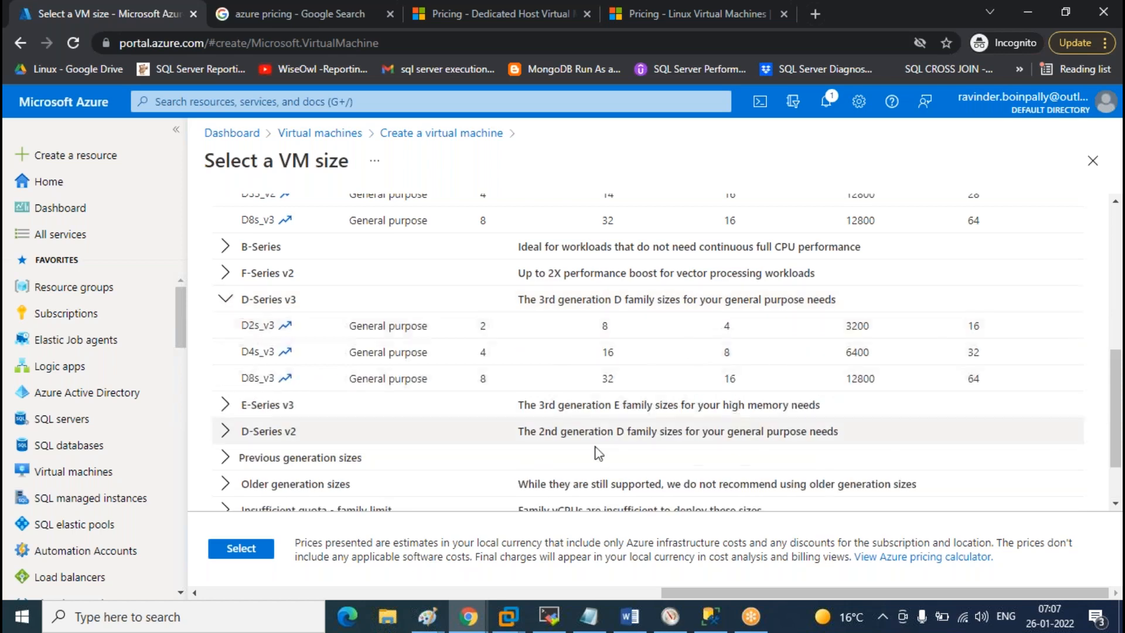
{"action": "left_click", "coordinate": [223, 280]}
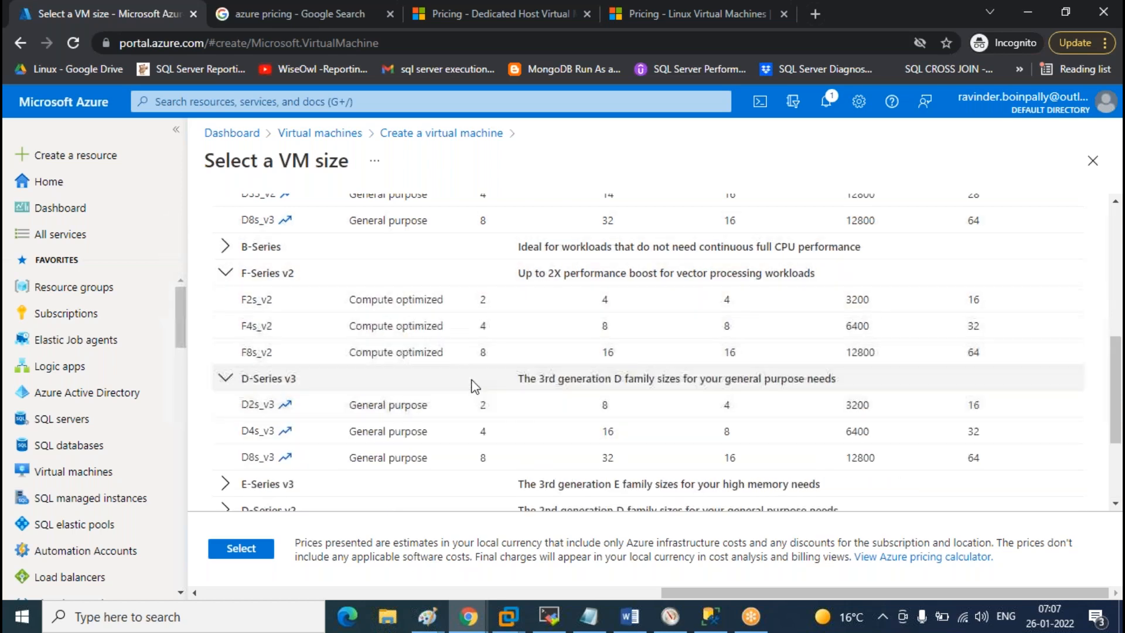
{"action": "left_click", "coordinate": [225, 248]}
{"action": "scroll", "coordinate": [533, 377], "scroll_direction": "up", "scroll_amount": 10}
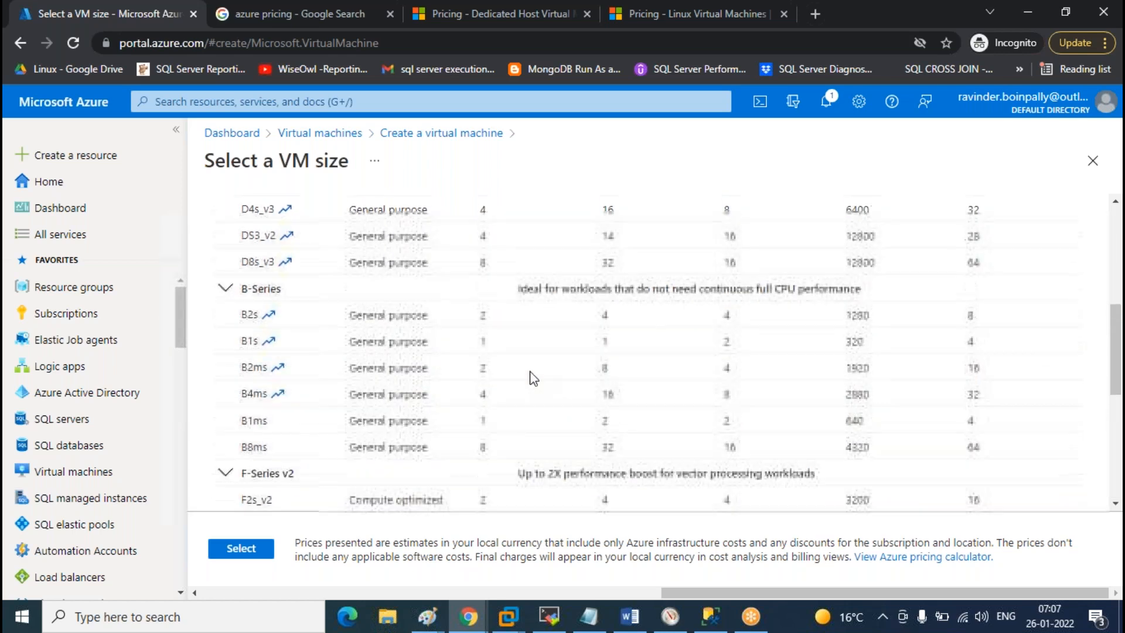
{"action": "left_click", "coordinate": [1093, 161]}
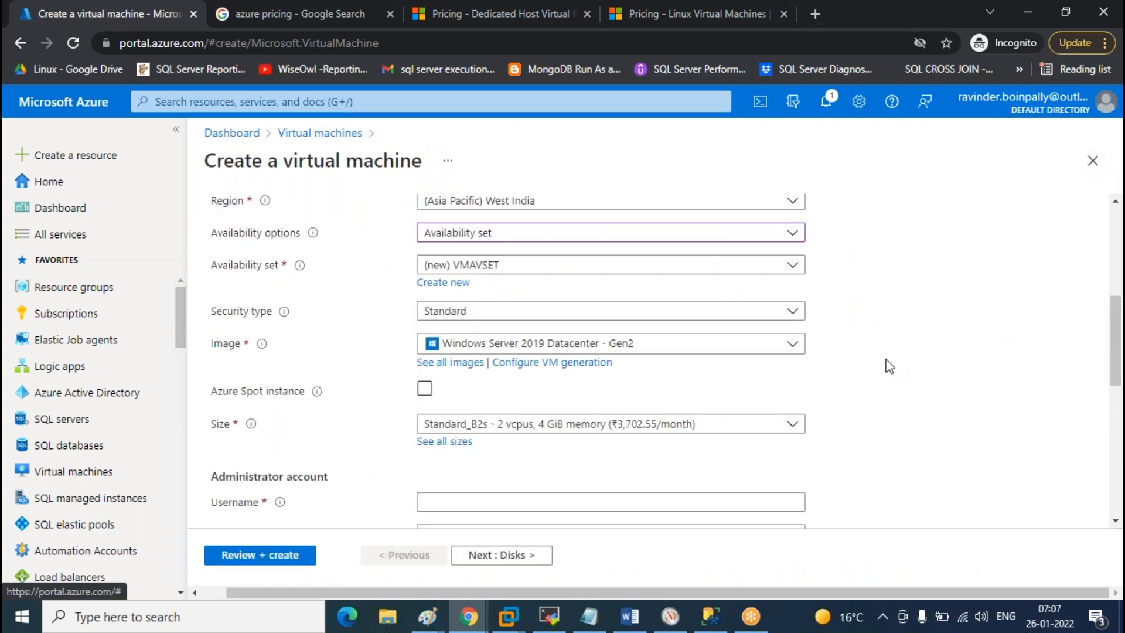
Enter the administrator username for the VM
{"action": "scroll", "coordinate": [884, 364], "scroll_direction": "down", "scroll_amount": 3}
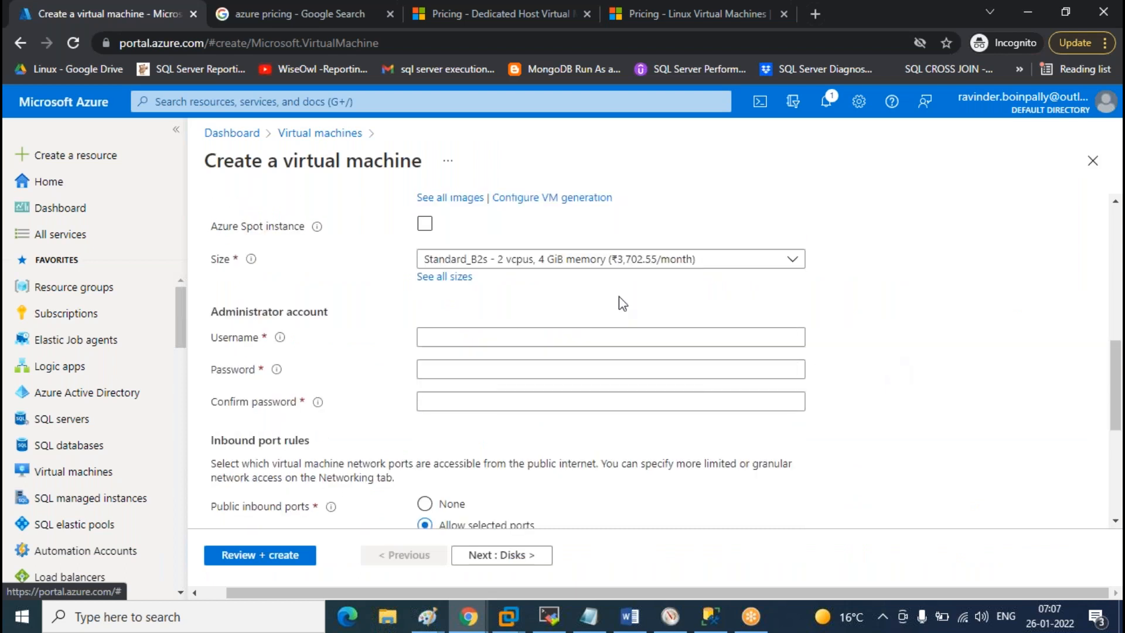
{"action": "left_click", "coordinate": [523, 338]}
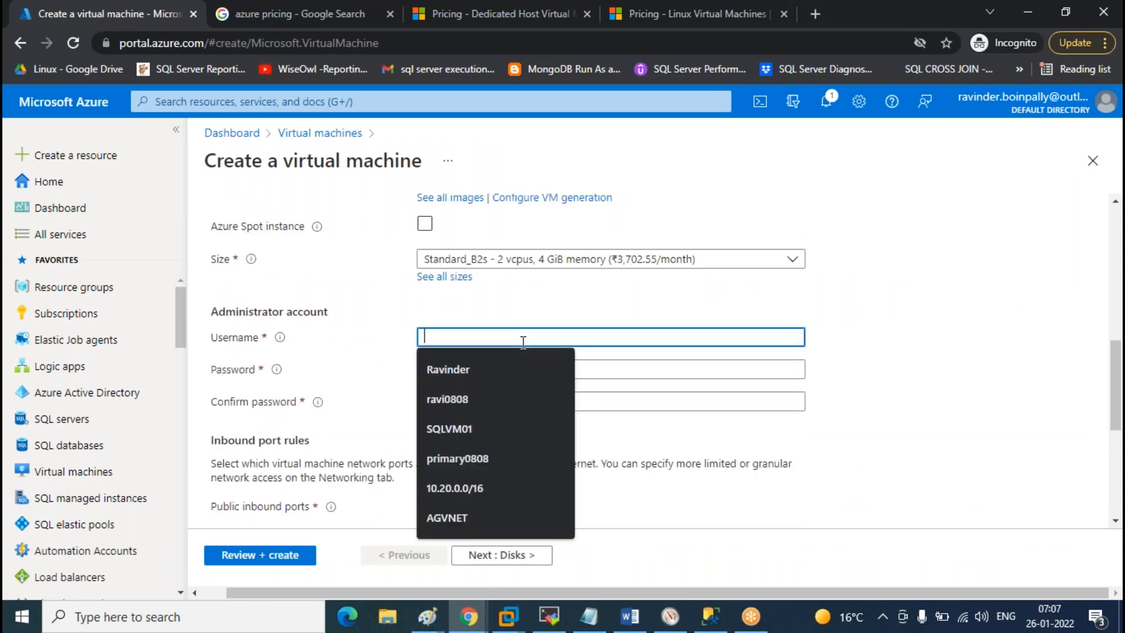
{"action": "type", "text": "Ravi"}
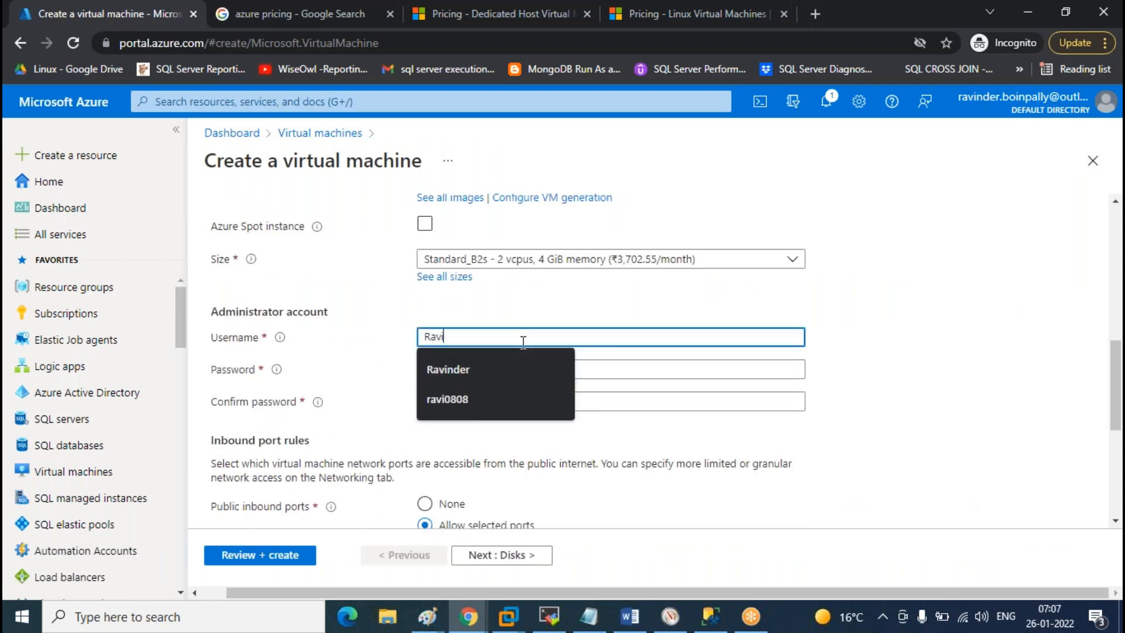
{"action": "type", "text": "nder"}
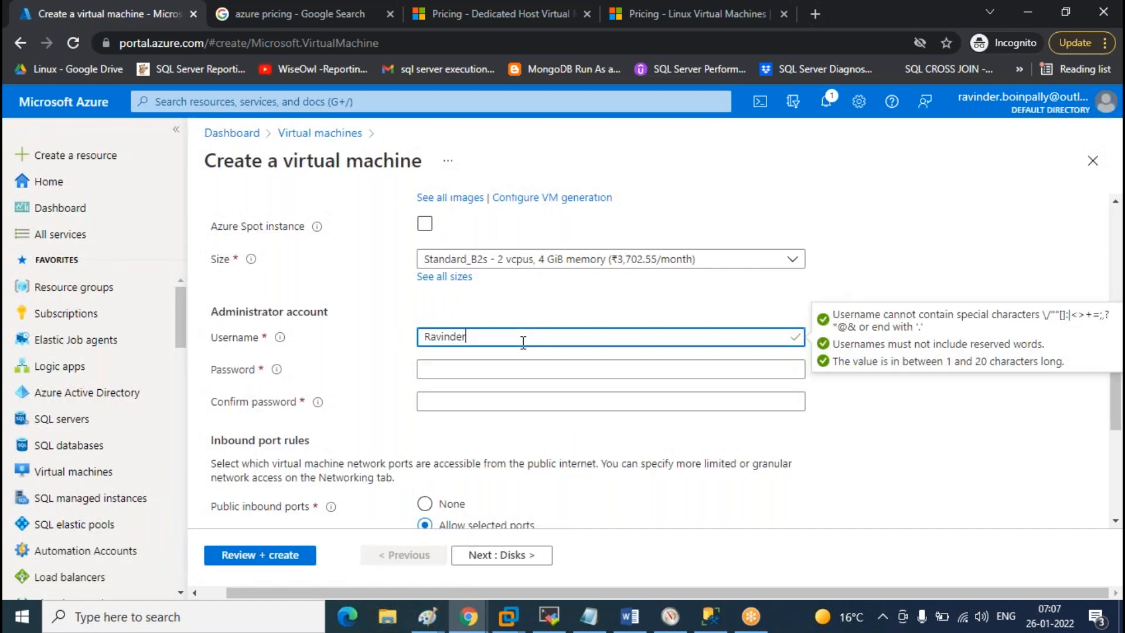
Type the administrator password and retype it in Confirm password
{"action": "left_click", "coordinate": [507, 370]}
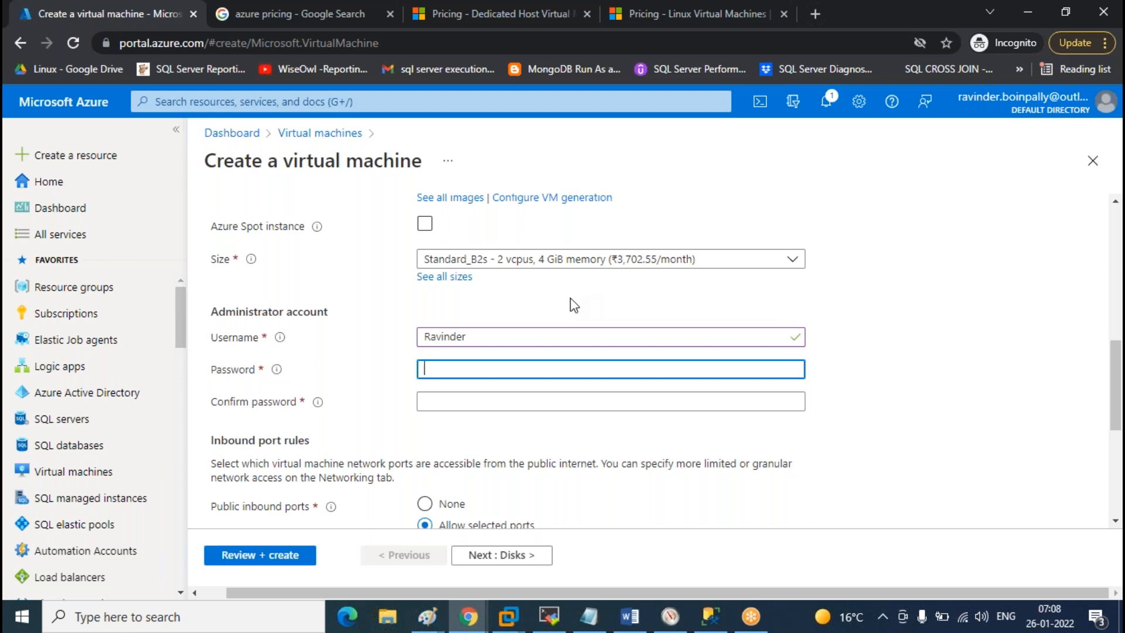
{"action": "type", "text": "************"}
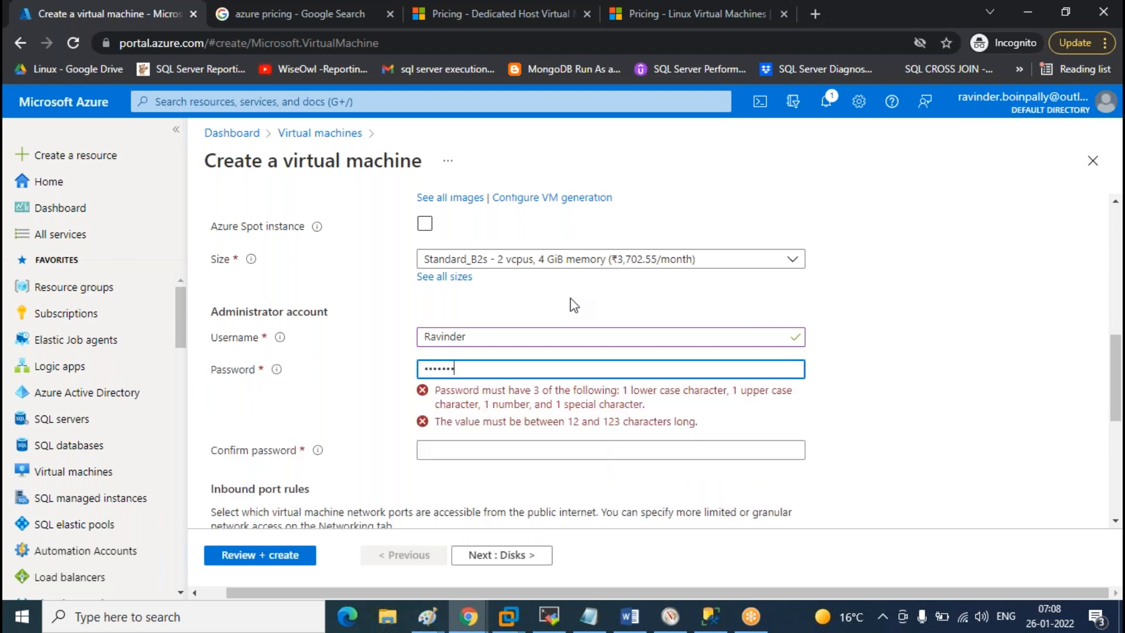
{"action": "key", "text": "Tab"}
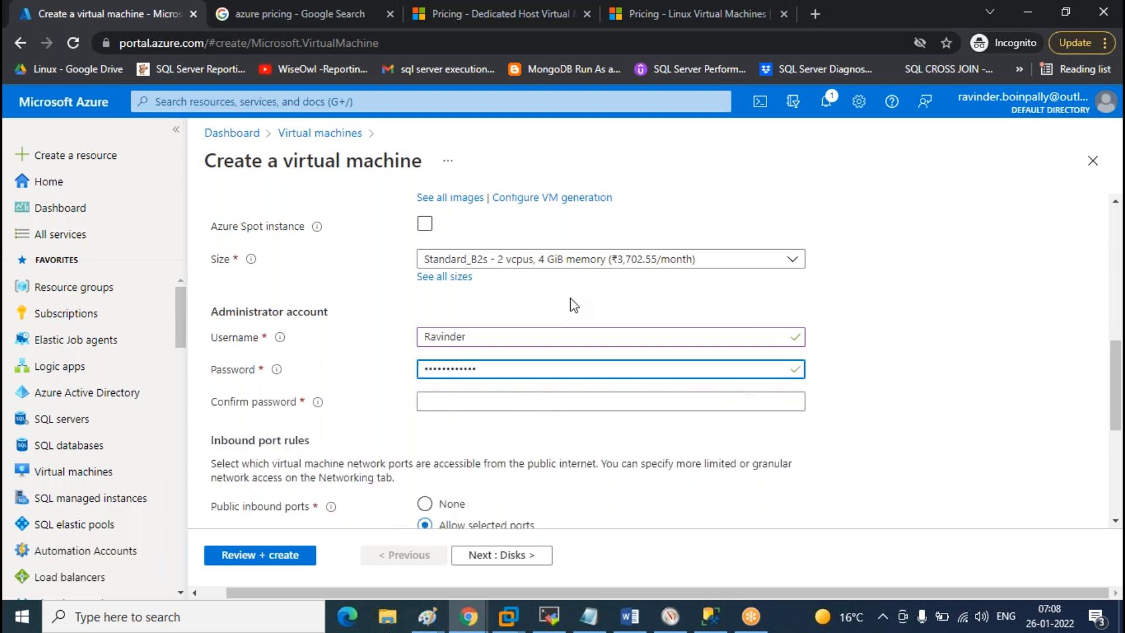
{"action": "type", "text": "******"}
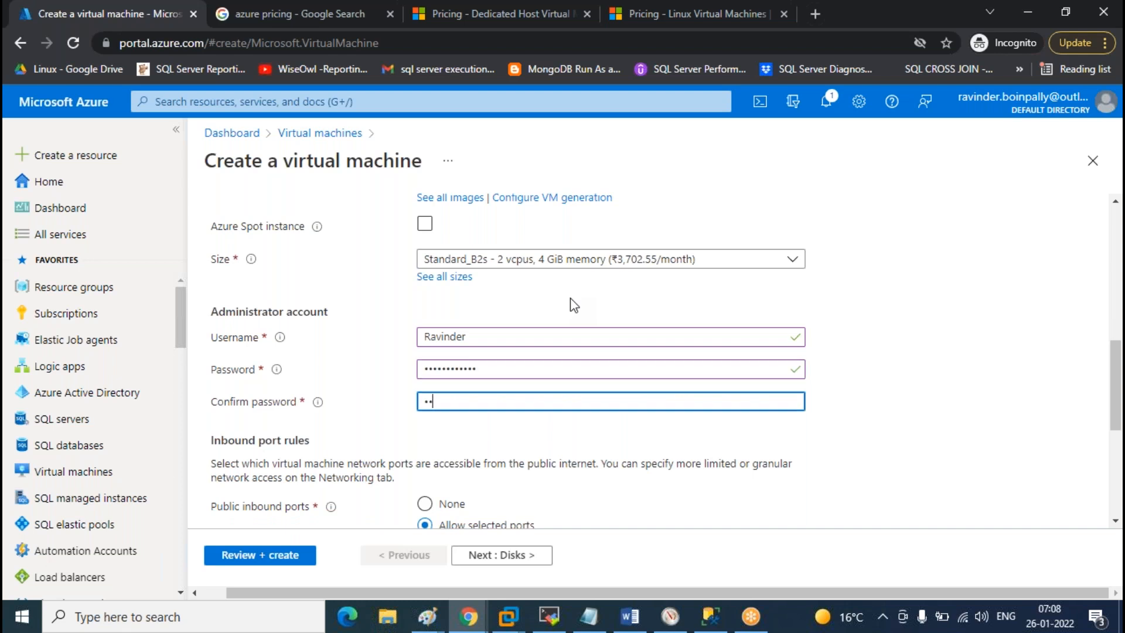
{"action": "type", "text": "******"}
Review inbound ports and licensing, leaving the existing Windows Server licence option off
{"action": "scroll", "coordinate": [375, 305], "scroll_direction": "down", "scroll_amount": 4}
{"action": "scroll", "coordinate": [371, 301], "scroll_direction": "up", "scroll_amount": 1}
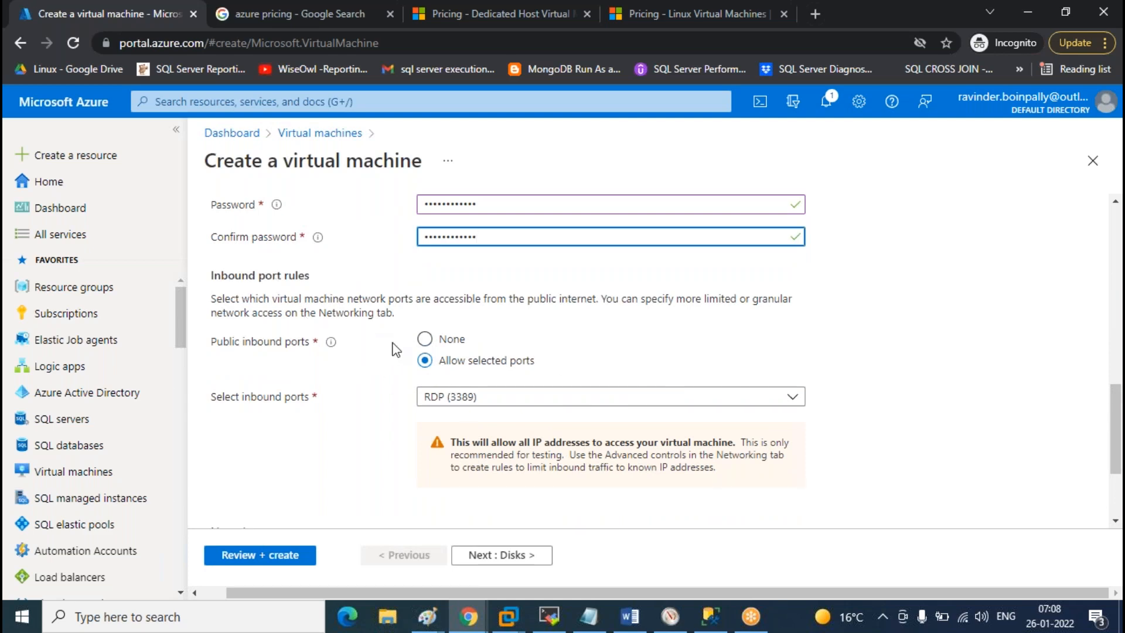
{"action": "scroll", "coordinate": [391, 349], "scroll_direction": "down", "scroll_amount": 2}
{"action": "scroll", "coordinate": [390, 346], "scroll_direction": "up", "scroll_amount": 1}
{"action": "scroll", "coordinate": [386, 340], "scroll_direction": "down", "scroll_amount": 1}
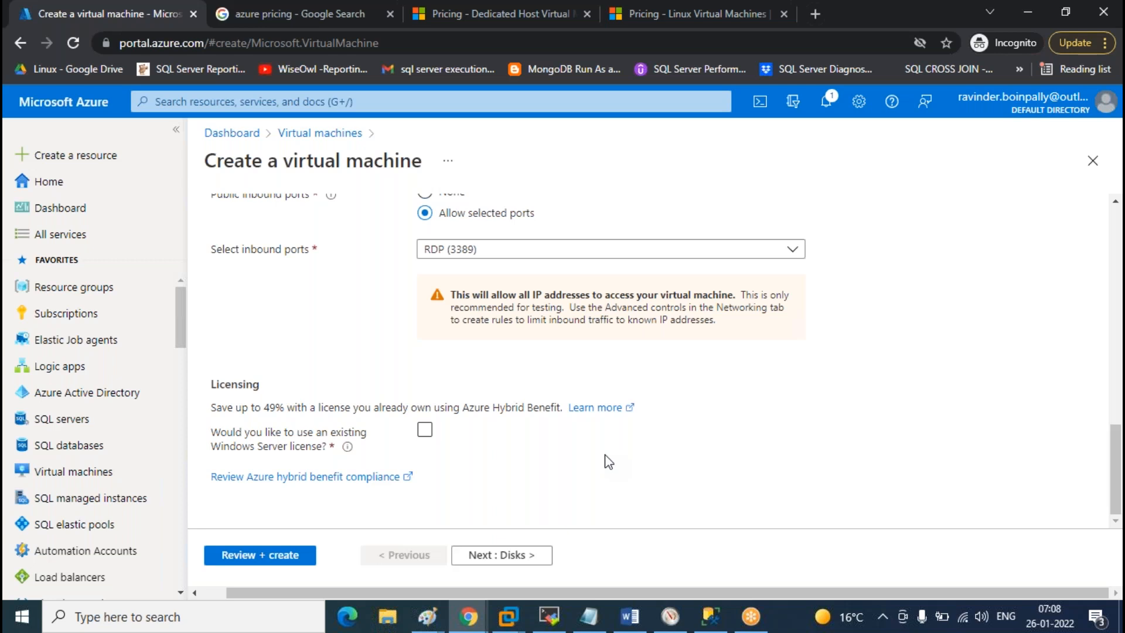
{"action": "scroll", "coordinate": [565, 490], "scroll_direction": "up", "scroll_amount": 5}
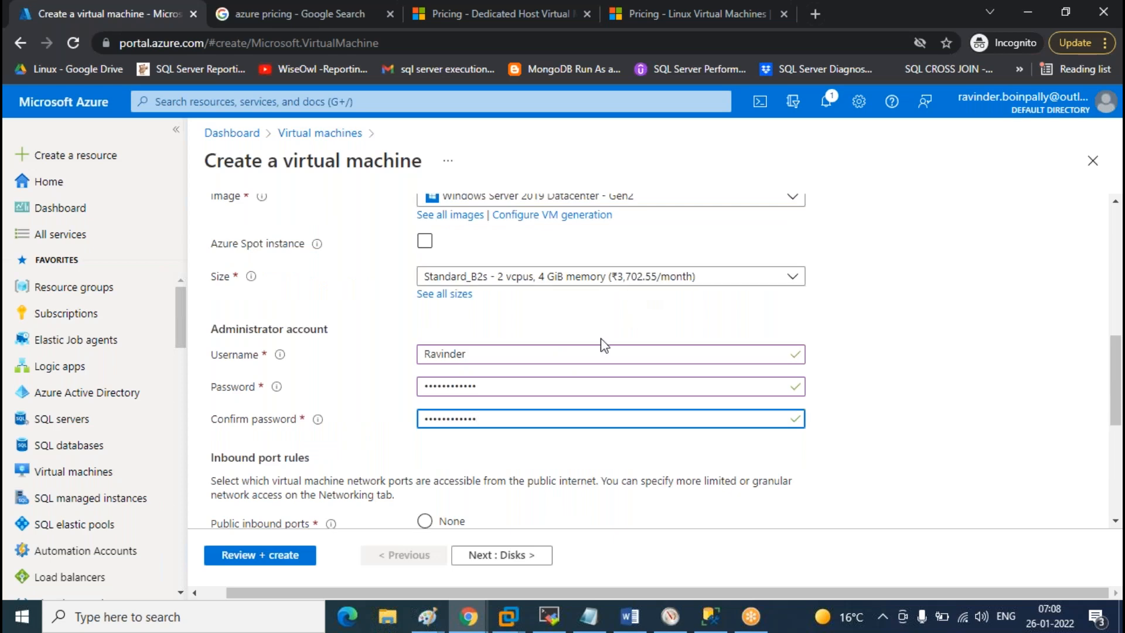
{"action": "scroll", "coordinate": [603, 346], "scroll_direction": "down", "scroll_amount": 5}
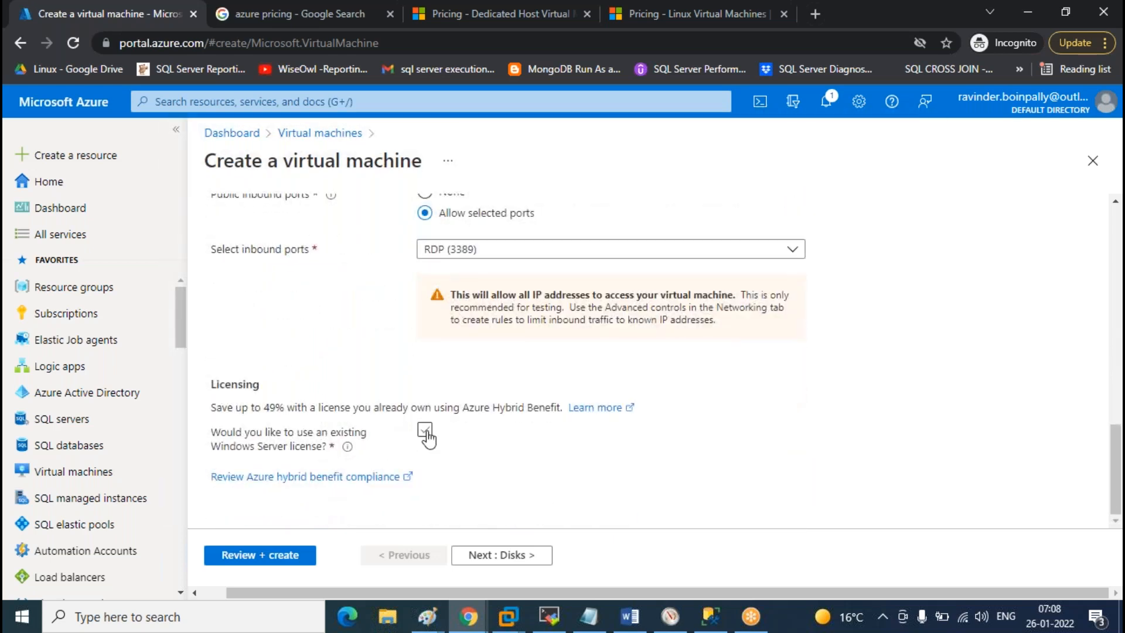
{"action": "left_click", "coordinate": [425, 430]}
{"action": "scroll", "coordinate": [620, 434], "scroll_direction": "up", "scroll_amount": 6}
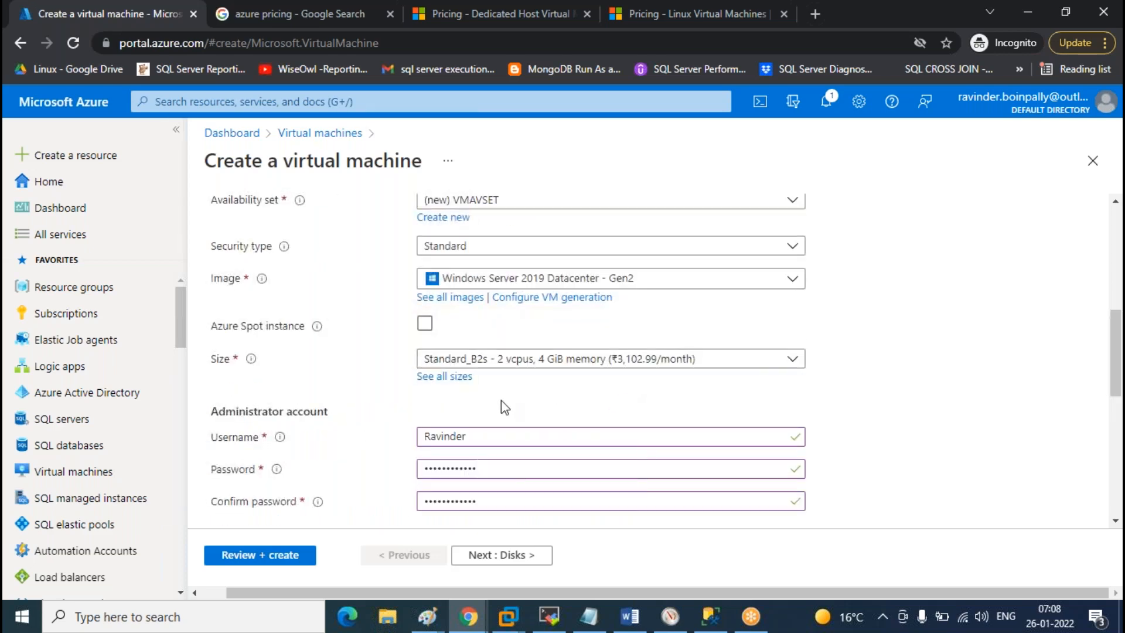
{"action": "scroll", "coordinate": [501, 400], "scroll_direction": "down", "scroll_amount": 7}
{"action": "left_click", "coordinate": [426, 391]}
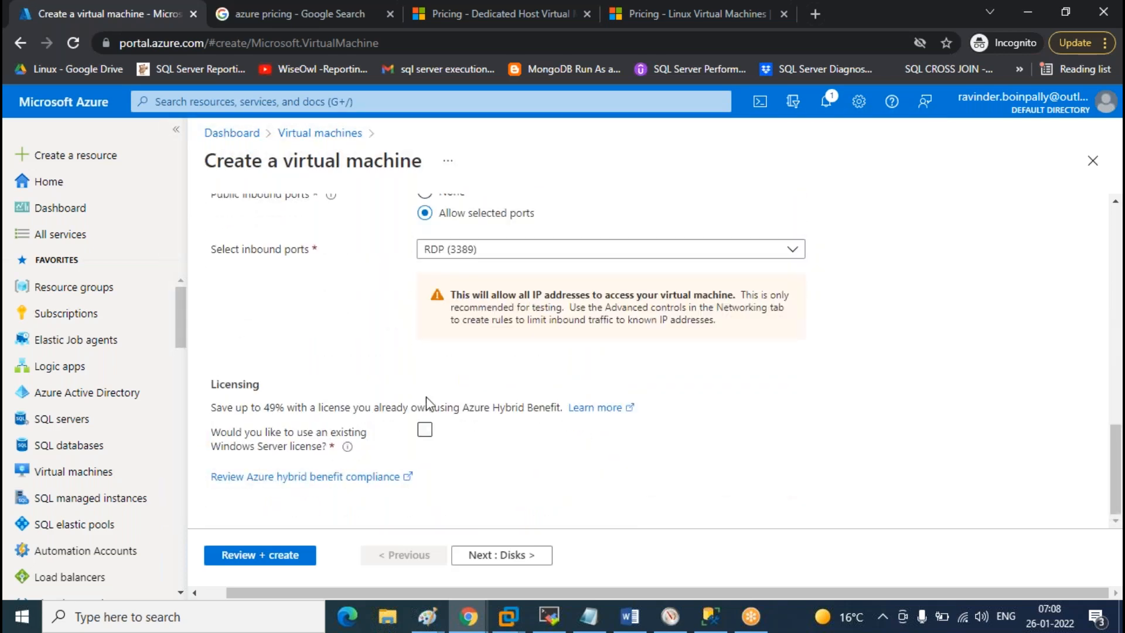
{"action": "scroll", "coordinate": [586, 483], "scroll_direction": "up", "scroll_amount": 5}
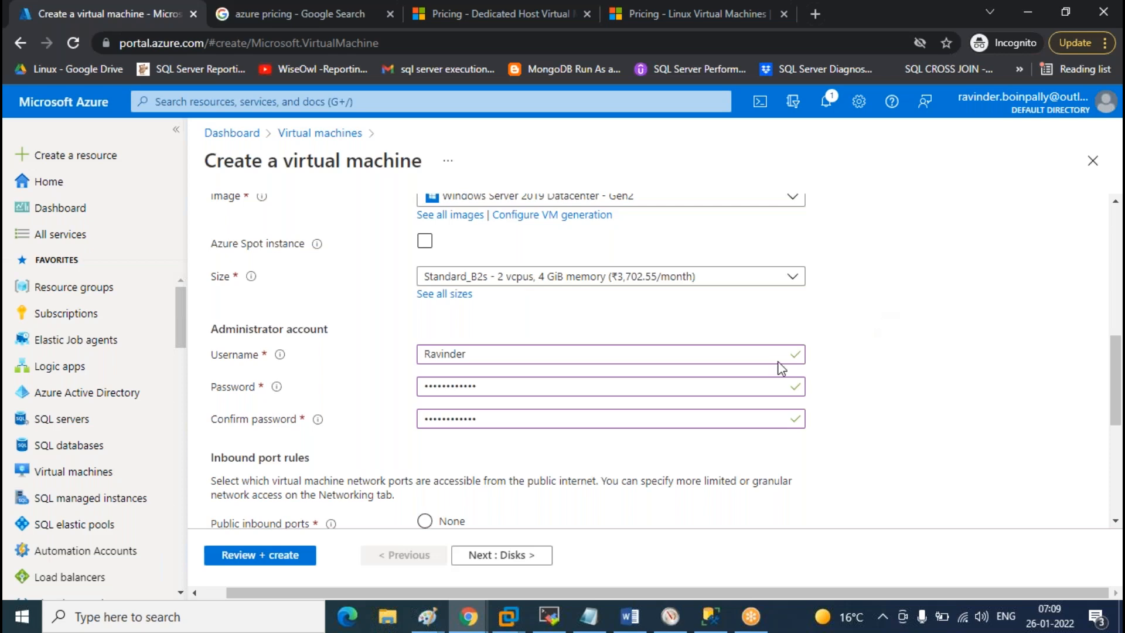
Dismiss the browser menu on the password field and move to the Disks step
{"action": "right_click", "coordinate": [743, 382]}
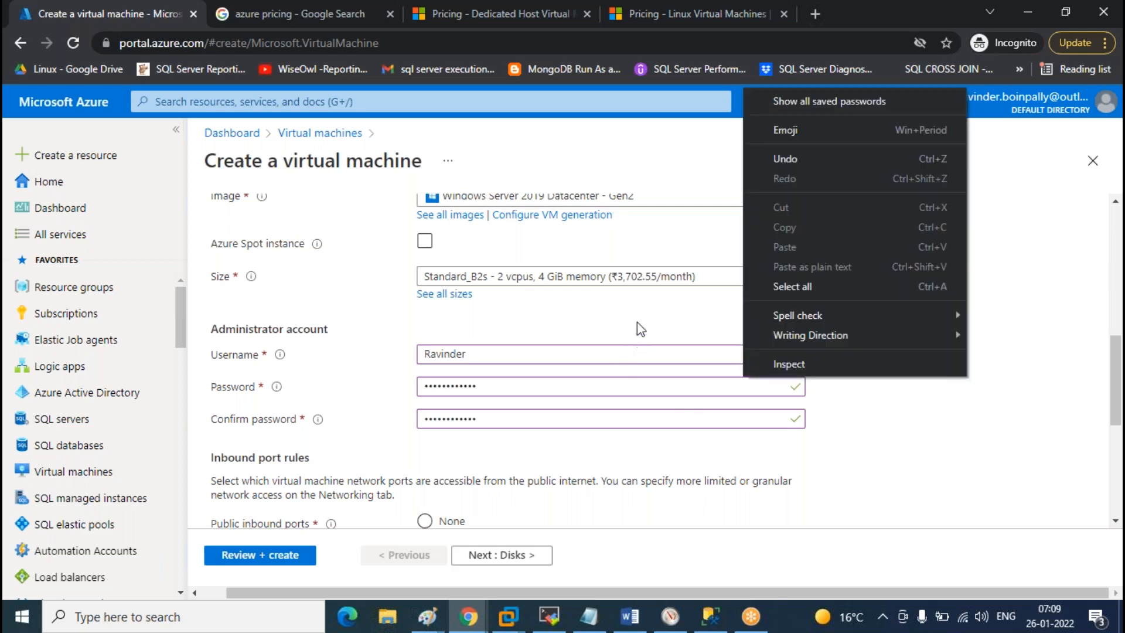
{"action": "left_click", "coordinate": [621, 321]}
{"action": "scroll", "coordinate": [850, 360], "scroll_direction": "down", "scroll_amount": 5}
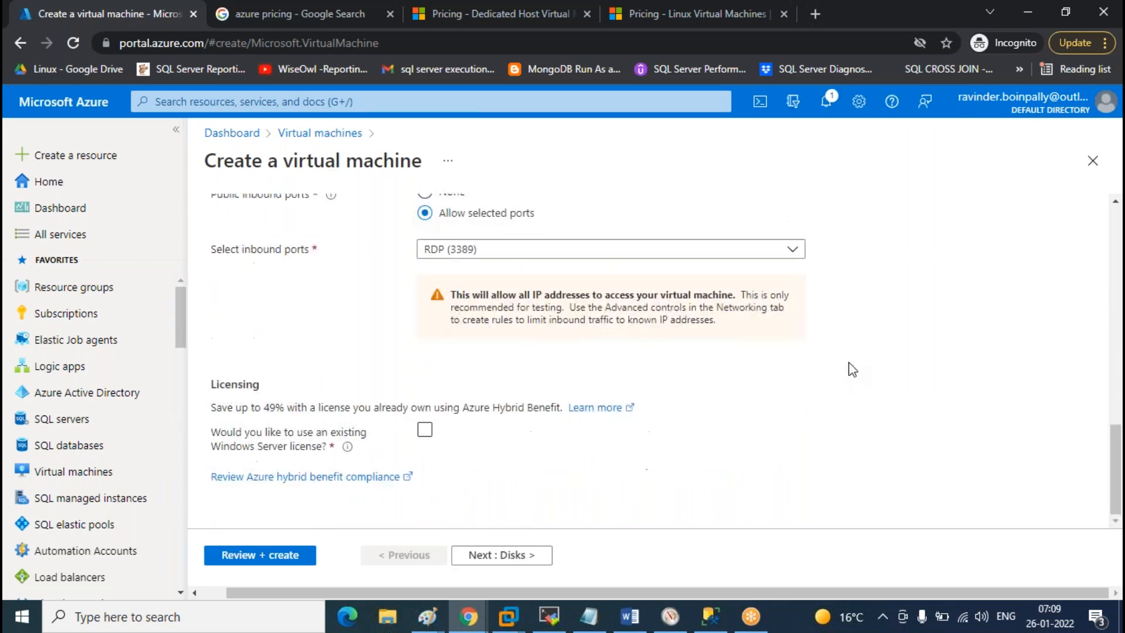
{"action": "scroll", "coordinate": [853, 369], "scroll_direction": "up", "scroll_amount": 10}
{"action": "left_click", "coordinate": [275, 226]}
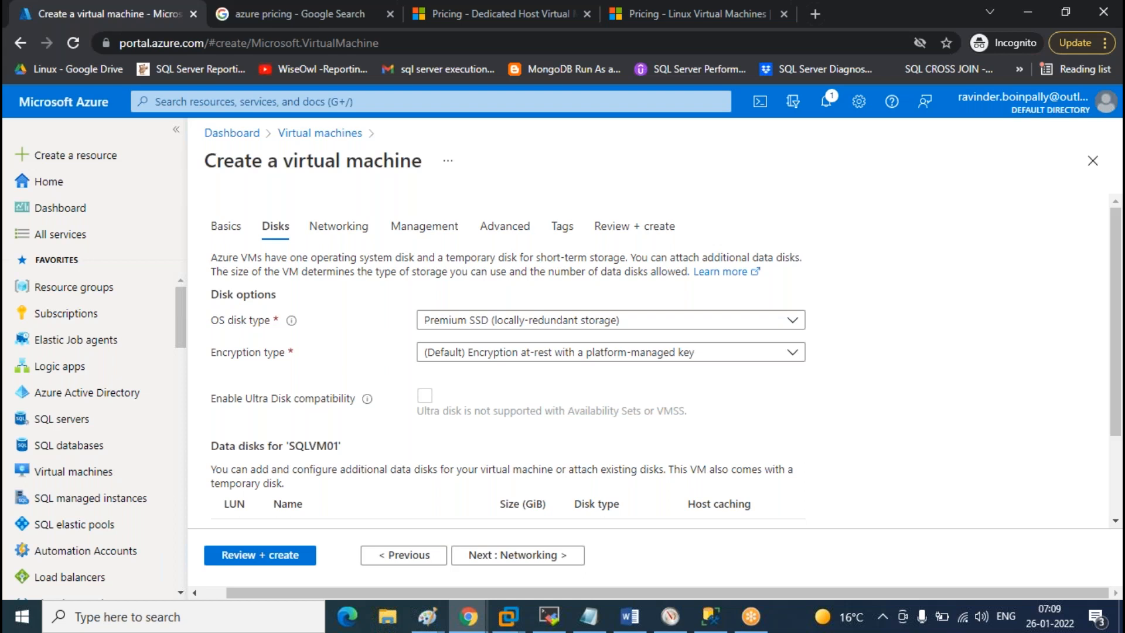
Change the OS disk type from Premium SSD to Standard HDD (locally-redundant storage)
{"action": "left_click", "coordinate": [505, 332]}
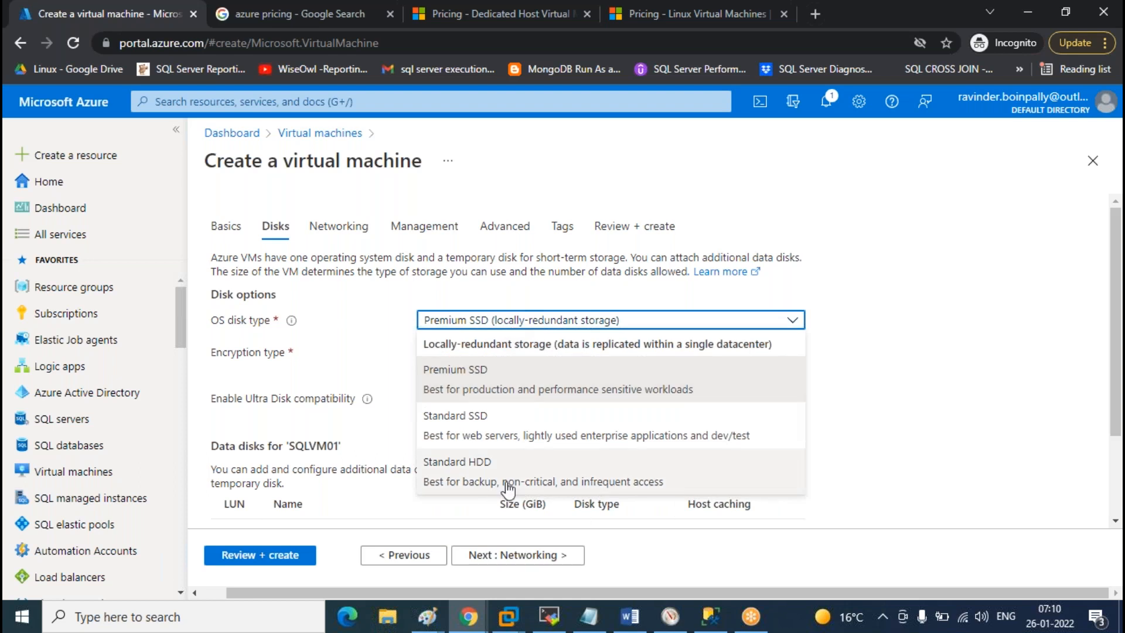
{"action": "left_click", "coordinate": [478, 469]}
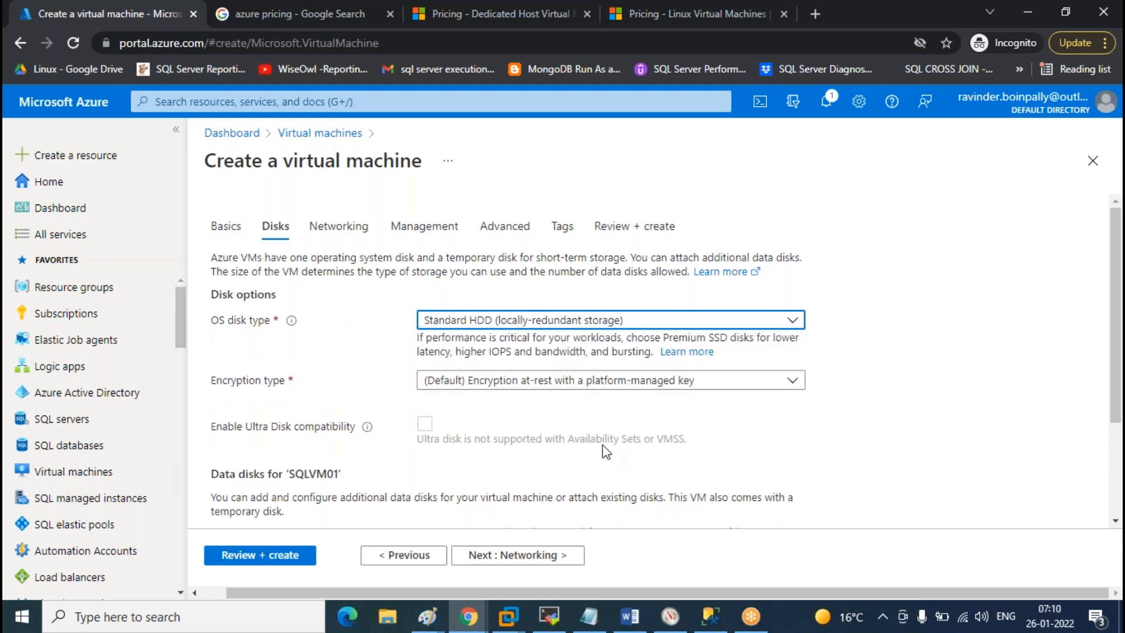
{"action": "left_click", "coordinate": [513, 321]}
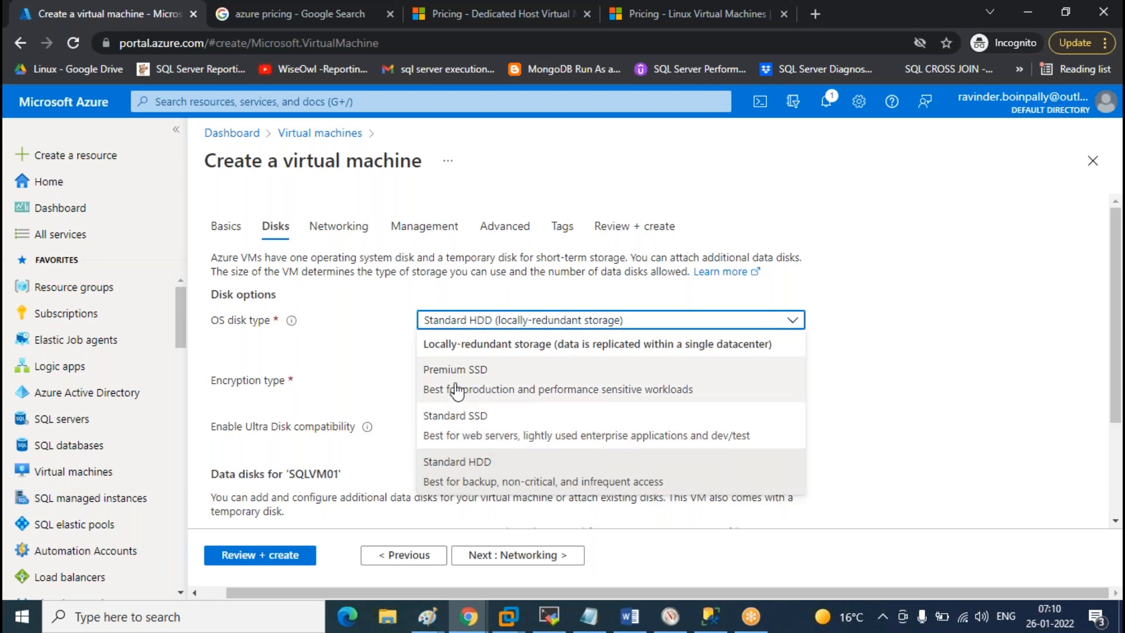
{"action": "left_click", "coordinate": [468, 476]}
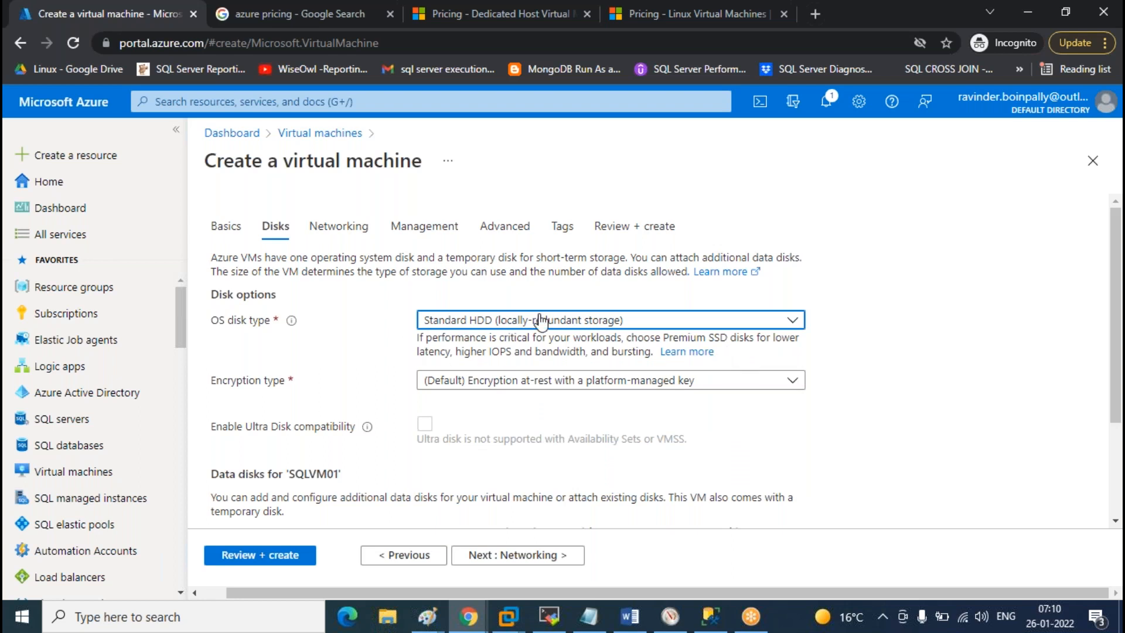
{"action": "left_click", "coordinate": [501, 321]}
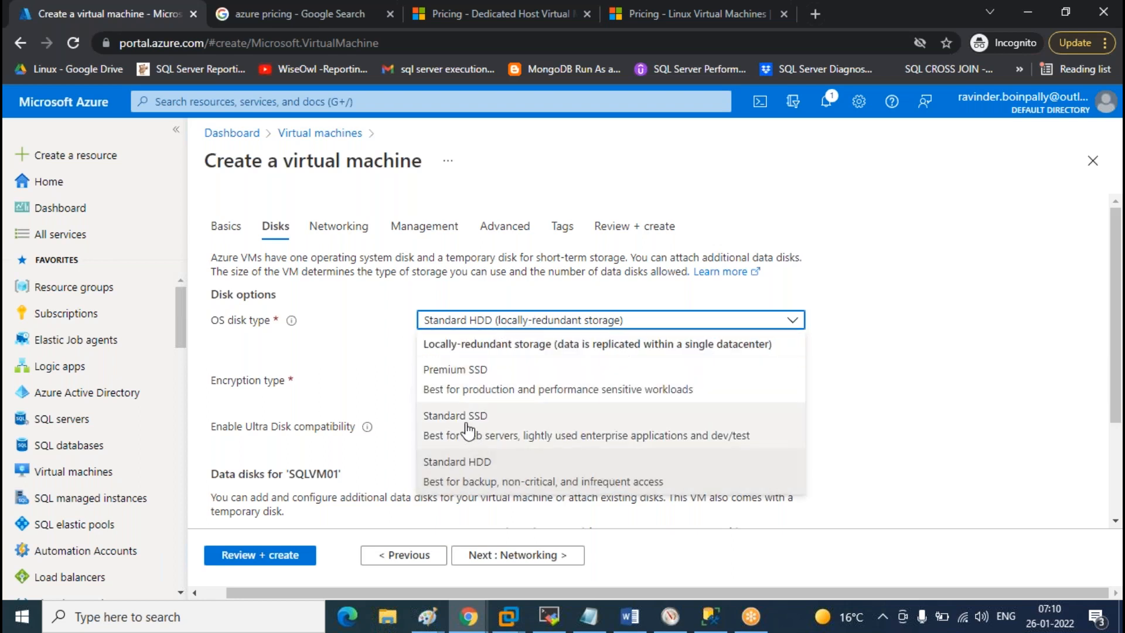
{"action": "left_click", "coordinate": [466, 479]}
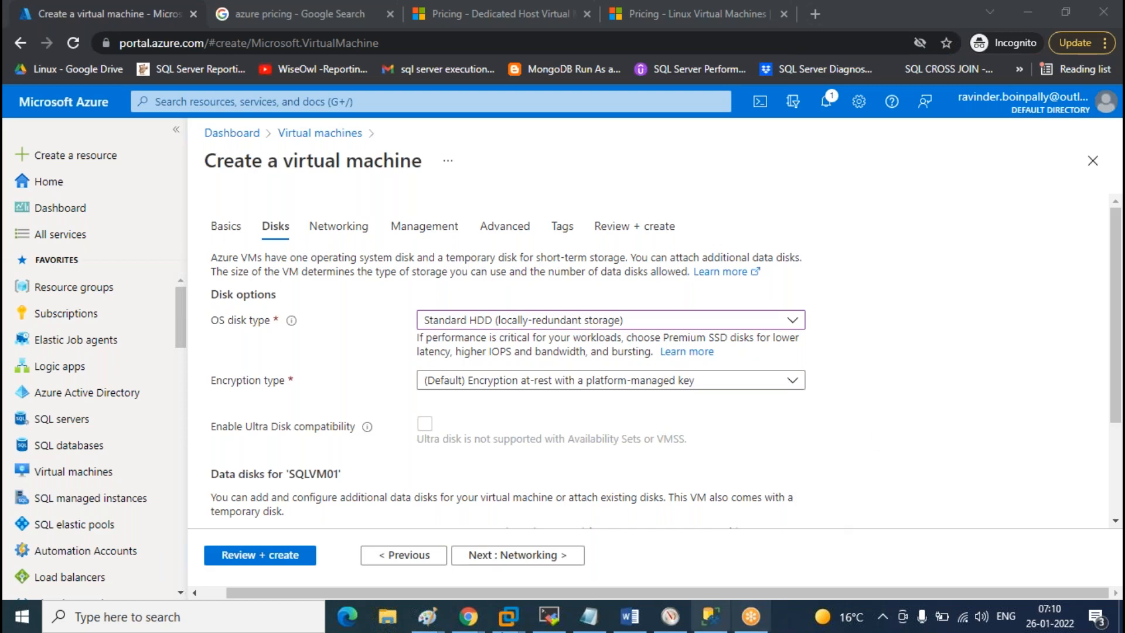
Launch SSMS via the ssms search, connect to the local server, and open Activity Monitor
{"action": "left_click", "coordinate": [266, 628]}
{"action": "type", "text": "ssms"}
{"action": "key", "text": "Return"}
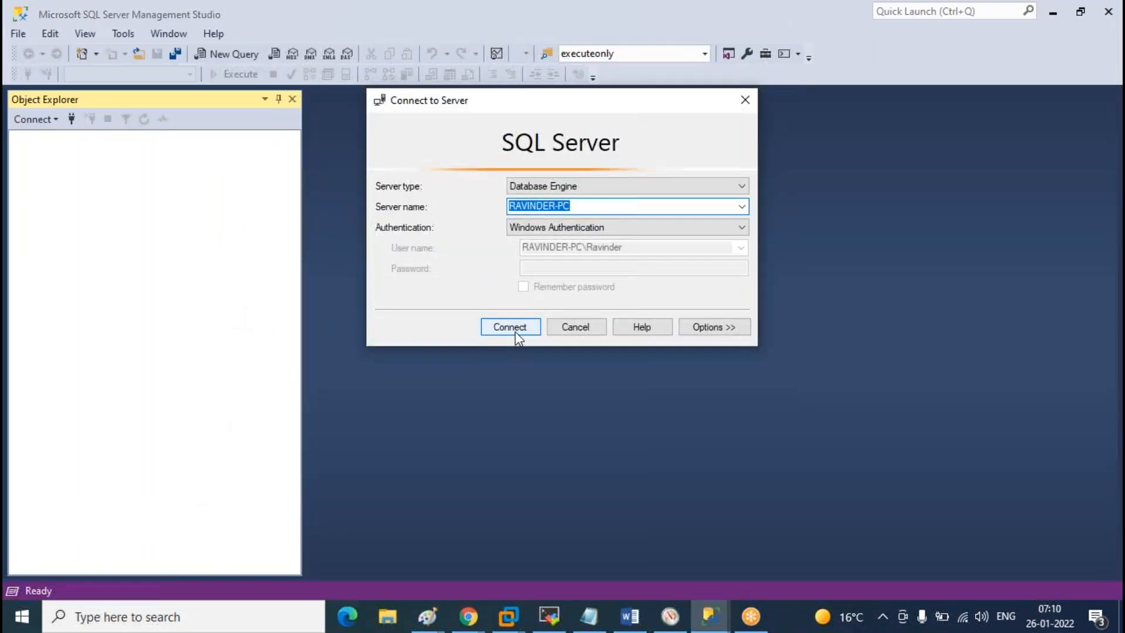
{"action": "left_click", "coordinate": [515, 330]}
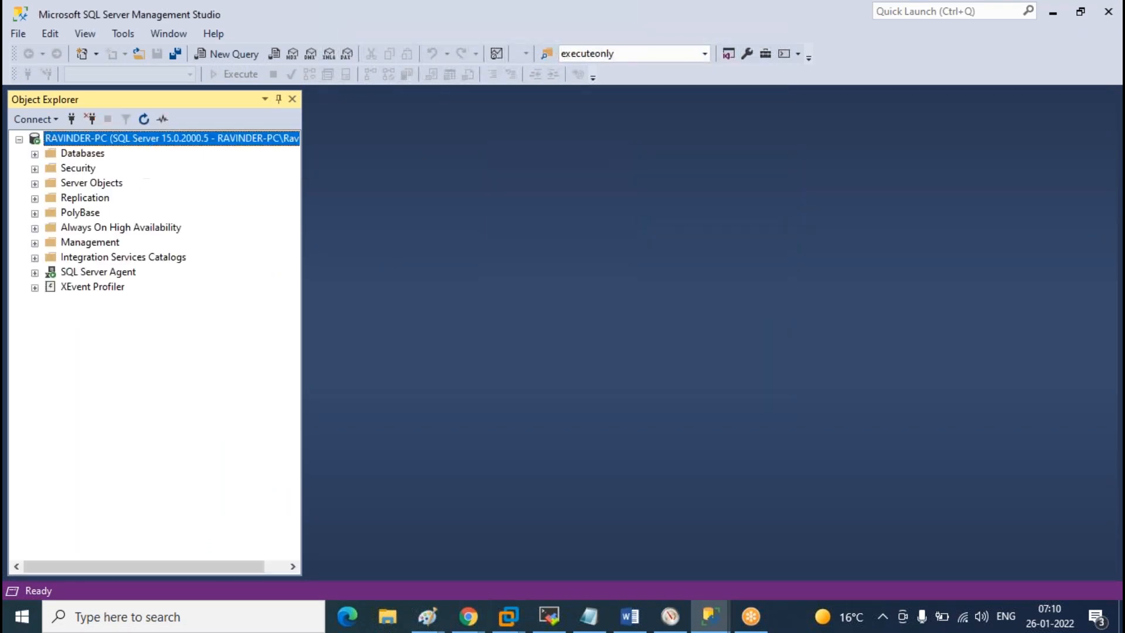
{"action": "right_click", "coordinate": [140, 139]}
{"action": "left_click", "coordinate": [211, 239]}
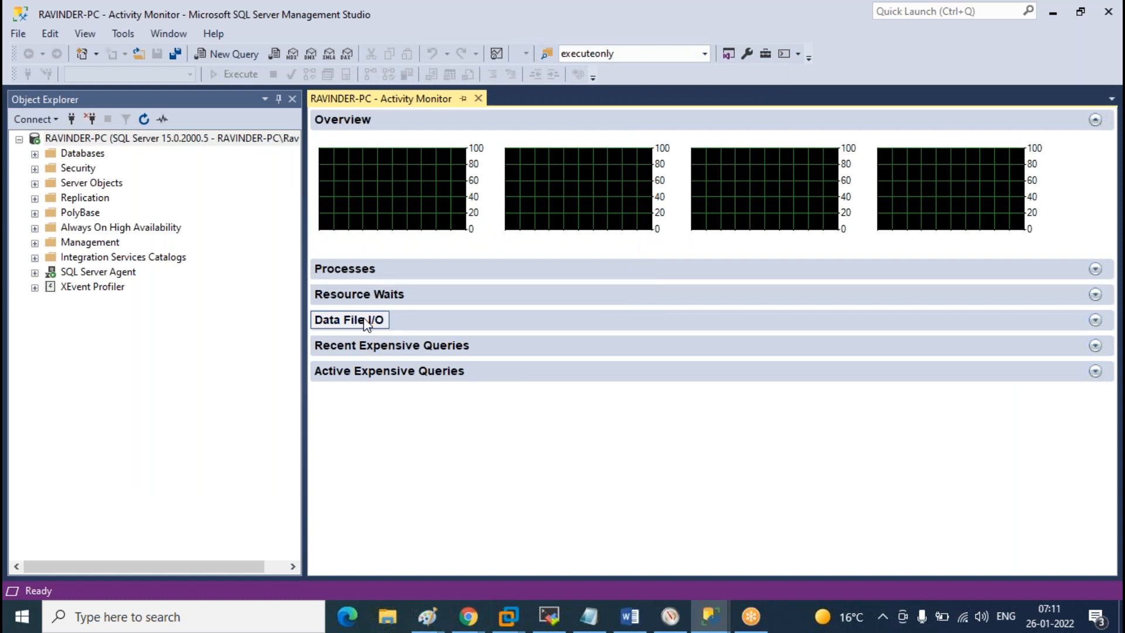
Read full file paths under Data File I/O, then return to the Azure VM creation page
{"action": "left_click", "coordinate": [365, 321]}
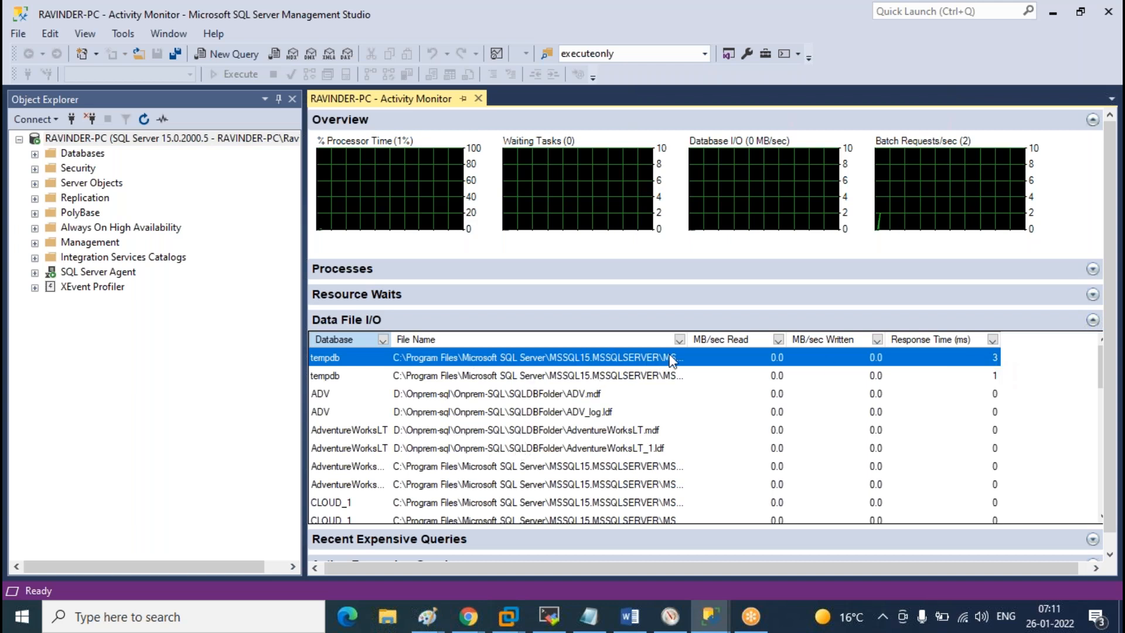
{"action": "left_click_drag", "start_coordinate": [687, 339], "coordinate": [759, 340]}
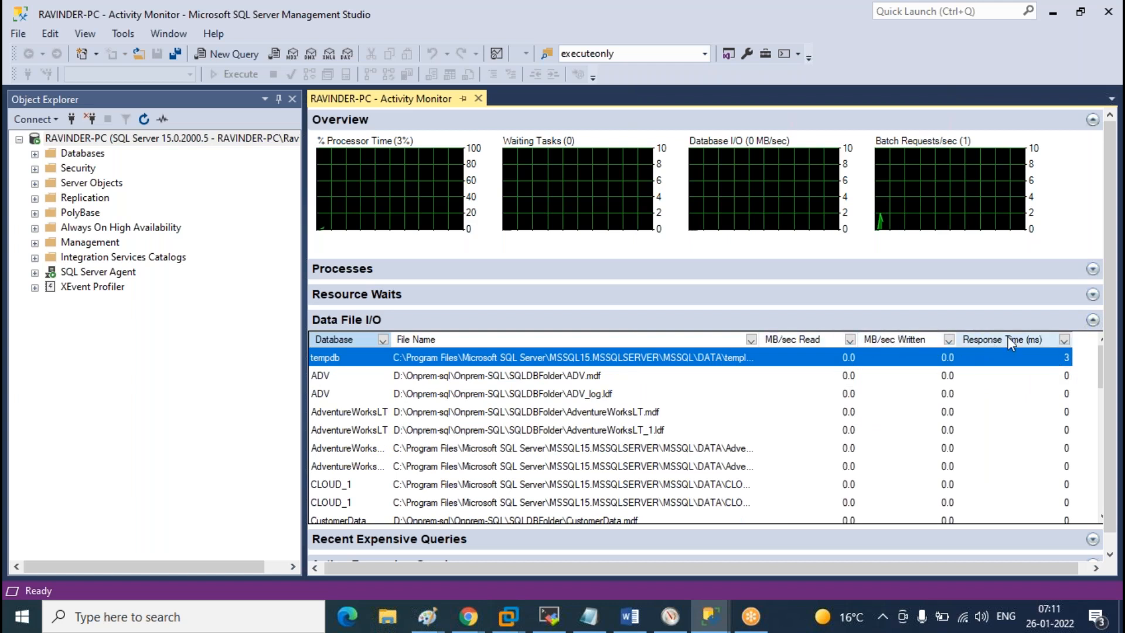
{"action": "mouse_move", "coordinate": [1011, 343]}
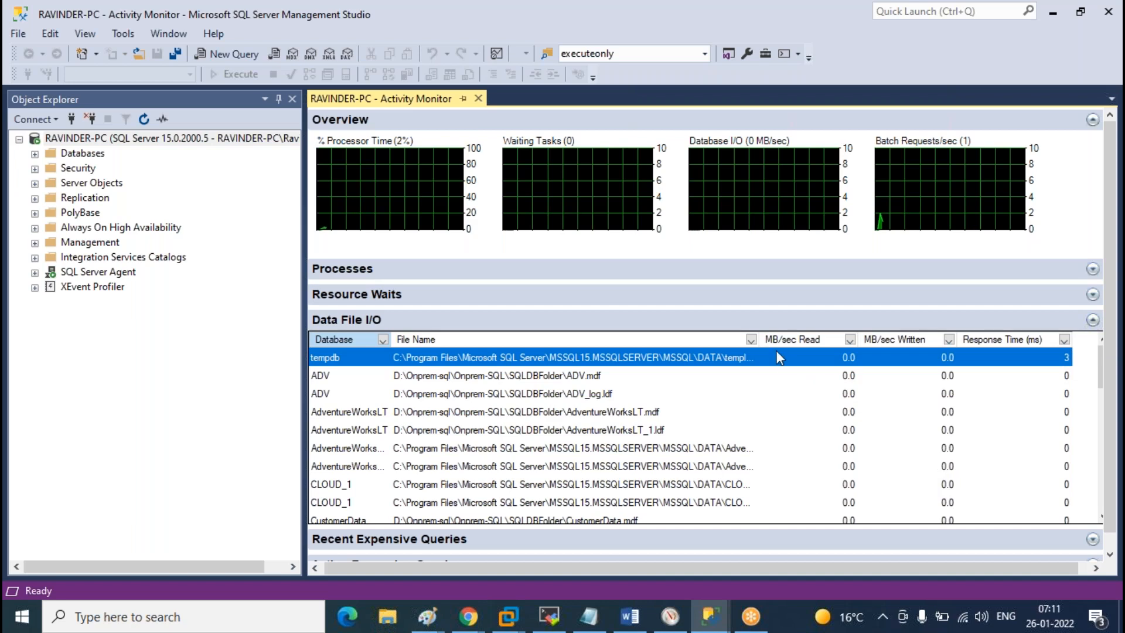
{"action": "left_click_drag", "start_coordinate": [760, 339], "coordinate": [652, 339]}
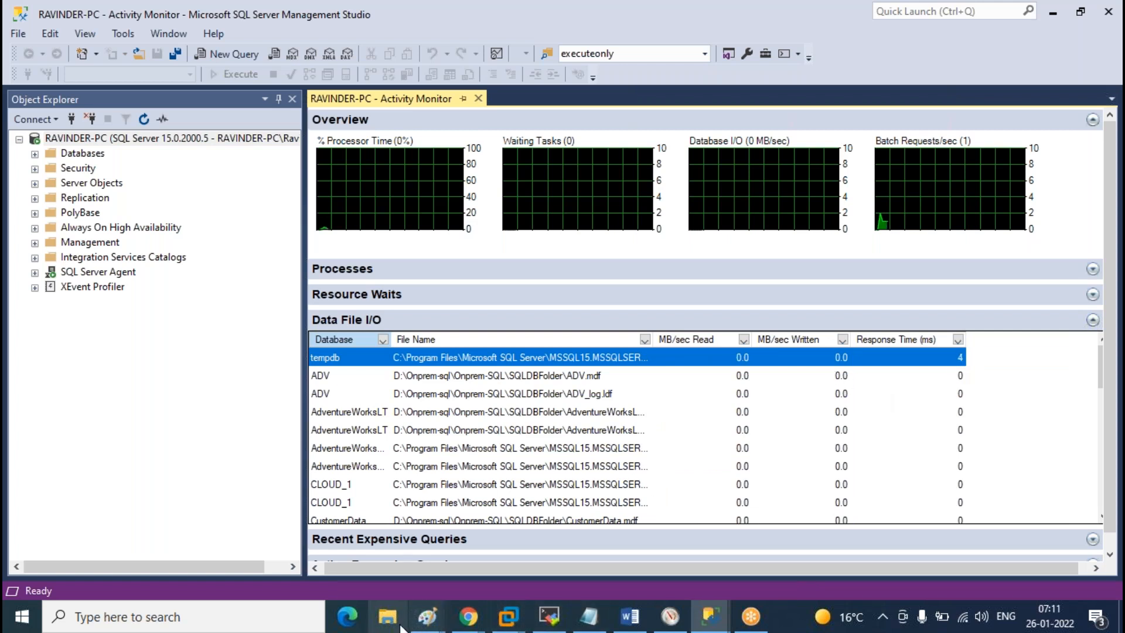
{"action": "mouse_move", "coordinate": [467, 626]}
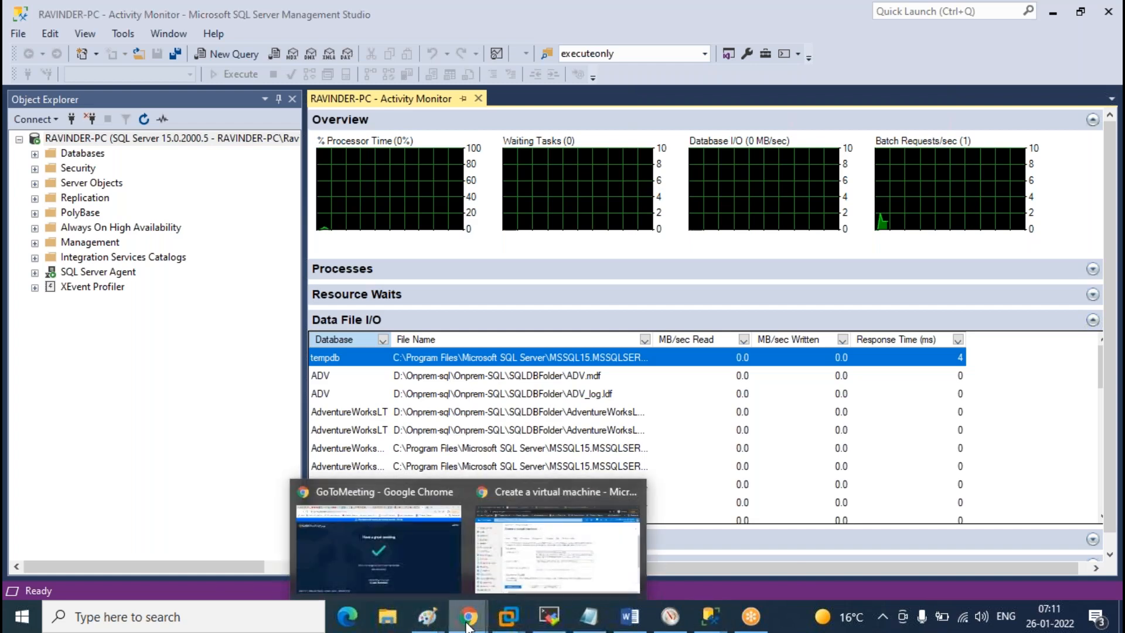
{"action": "left_click", "coordinate": [605, 550]}
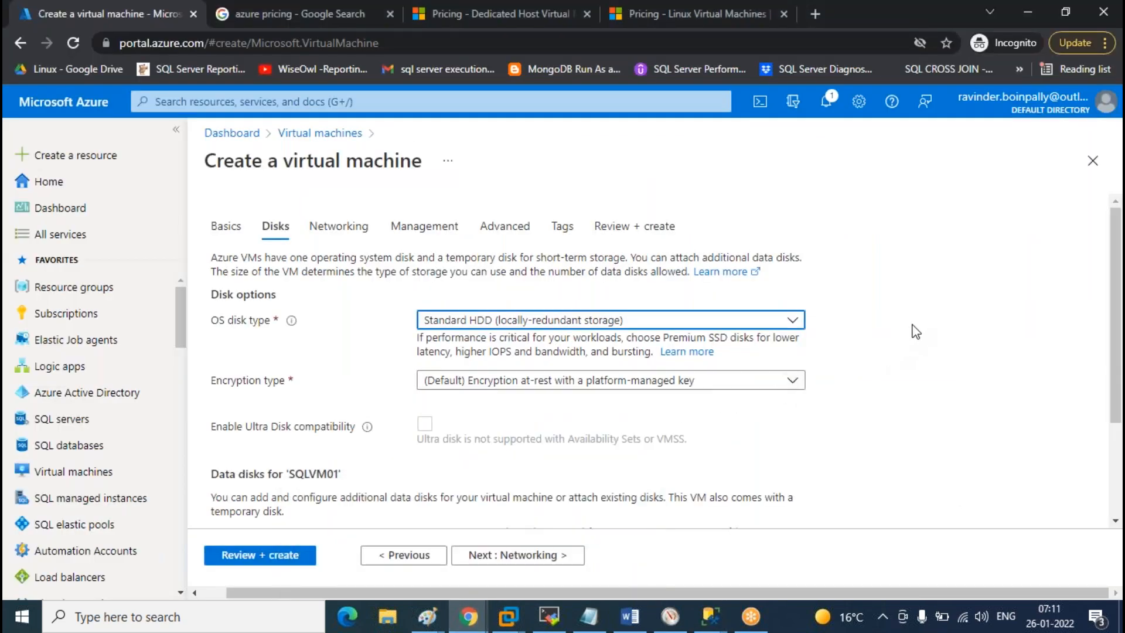
Review the OS disk type options, keep Standard HDD, and continue to the Networking step
{"action": "left_click", "coordinate": [586, 326]}
{"action": "left_click", "coordinate": [476, 481]}
{"action": "left_click", "coordinate": [571, 323]}
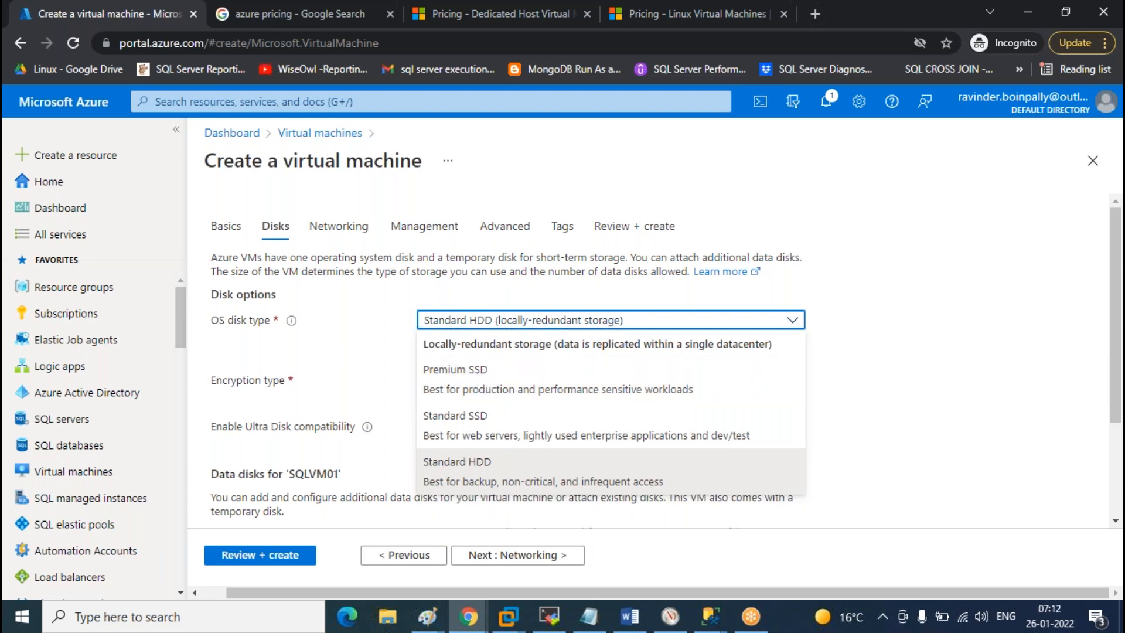
{"action": "left_click", "coordinate": [881, 335]}
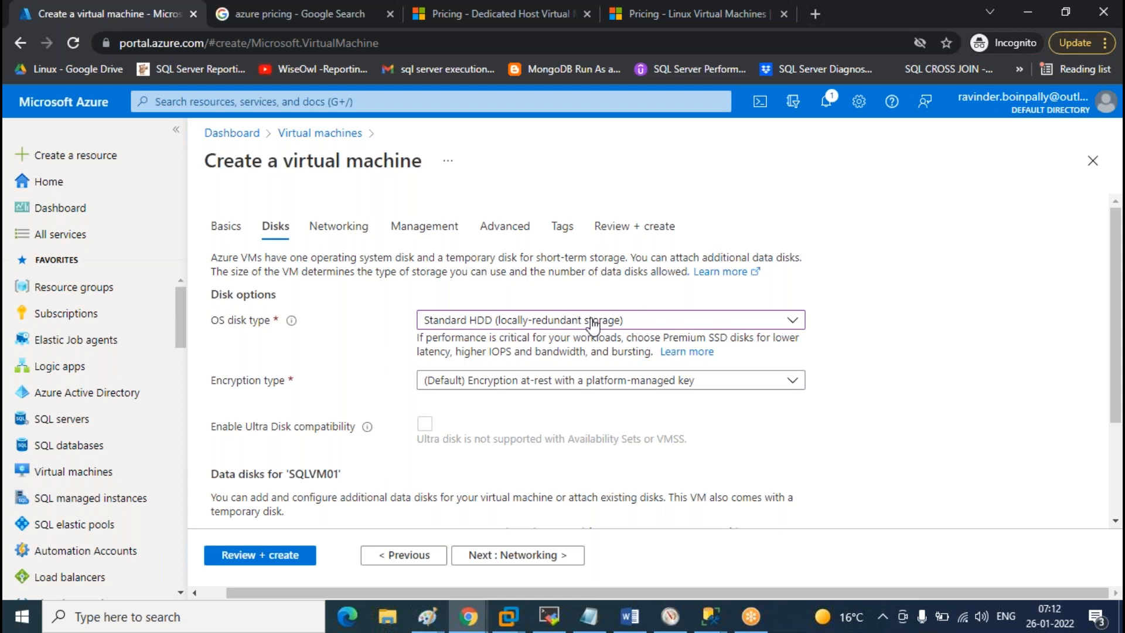
{"action": "left_click", "coordinate": [510, 321]}
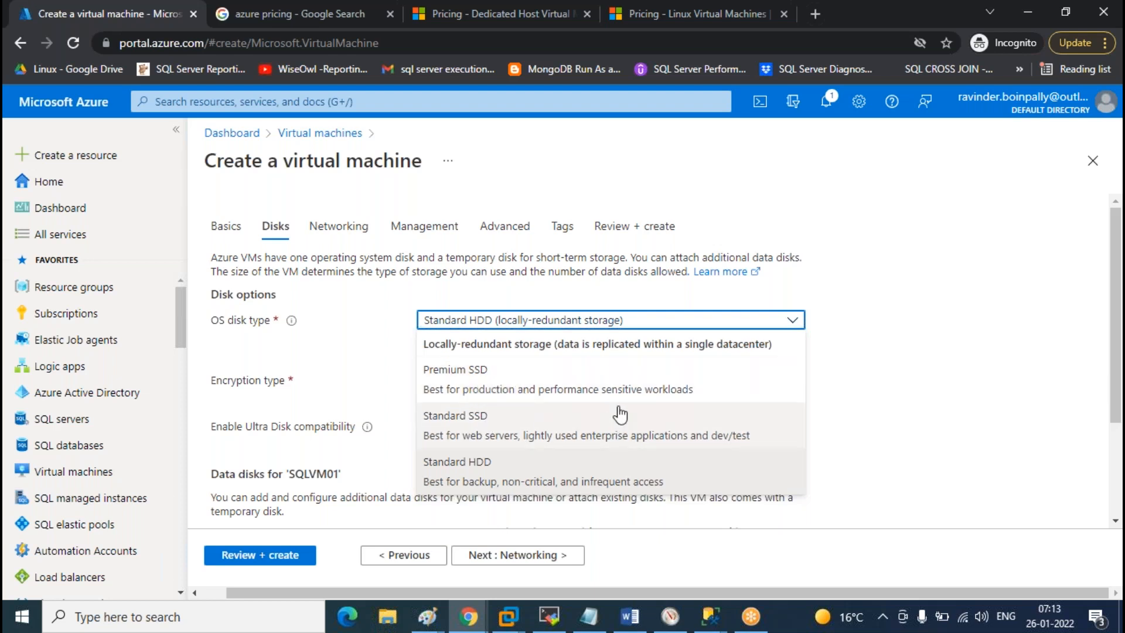
{"action": "left_click", "coordinate": [489, 480]}
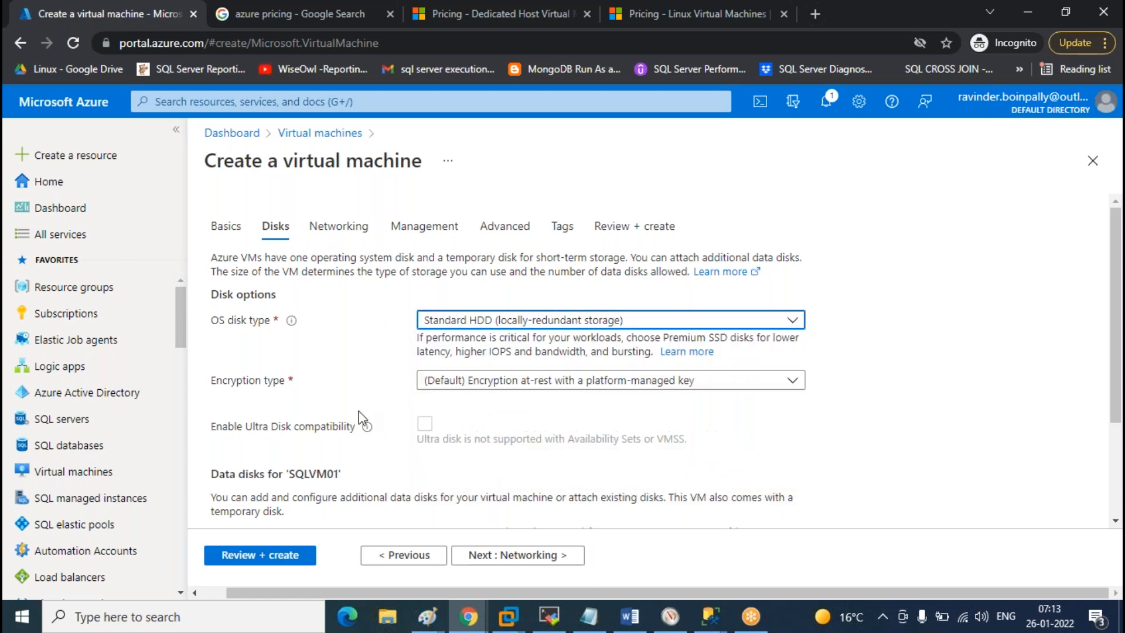
{"action": "scroll", "coordinate": [375, 375], "scroll_direction": "down", "scroll_amount": 2}
{"action": "scroll", "coordinate": [354, 362], "scroll_direction": "up", "scroll_amount": 2}
{"action": "scroll", "coordinate": [363, 366], "scroll_direction": "down", "scroll_amount": 2}
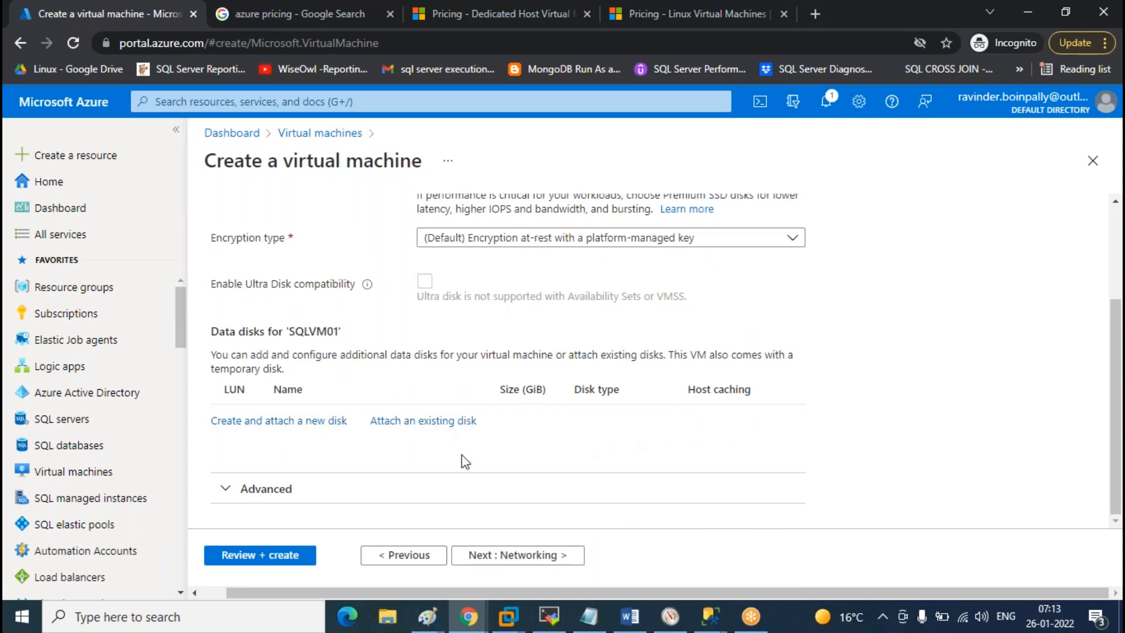
{"action": "scroll", "coordinate": [588, 442], "scroll_direction": "up", "scroll_amount": 2}
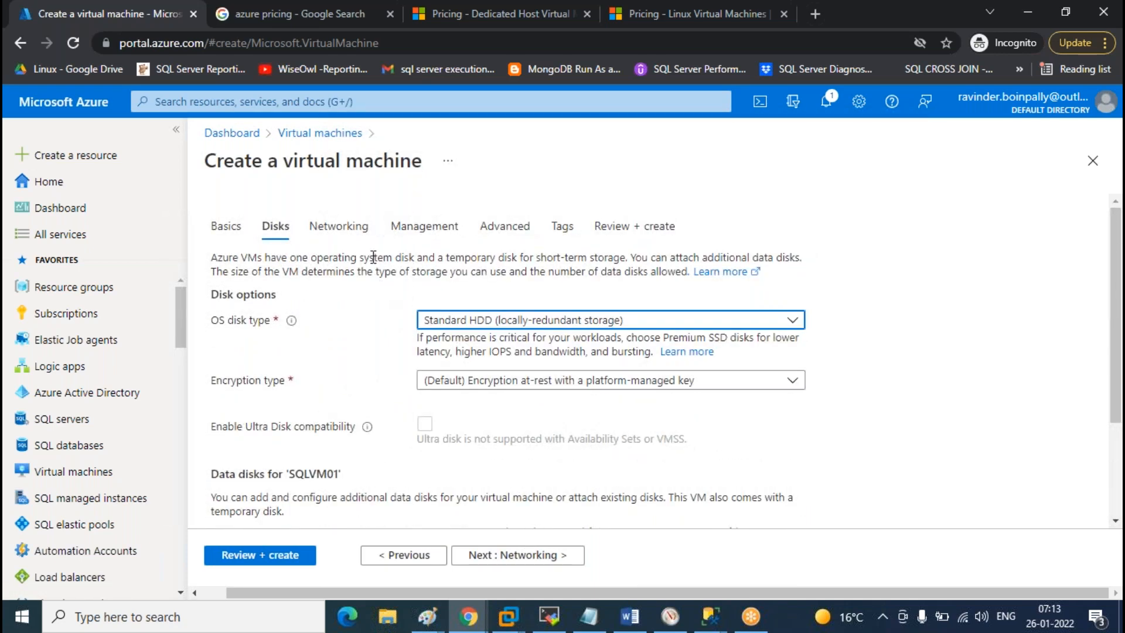
{"action": "left_click", "coordinate": [340, 228]}
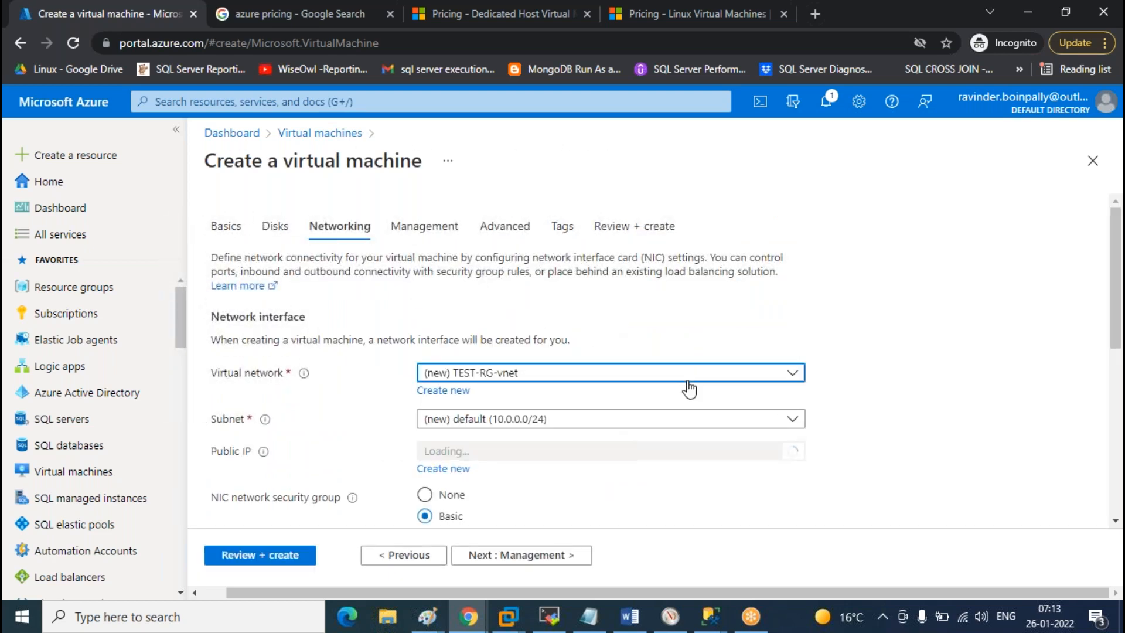
Go to the Management step and scroll through its settings to Guest OS updates
{"action": "scroll", "coordinate": [578, 318], "scroll_direction": "down", "scroll_amount": 5}
{"action": "scroll", "coordinate": [578, 318], "scroll_direction": "up", "scroll_amount": 5}
{"action": "left_click", "coordinate": [437, 229]}
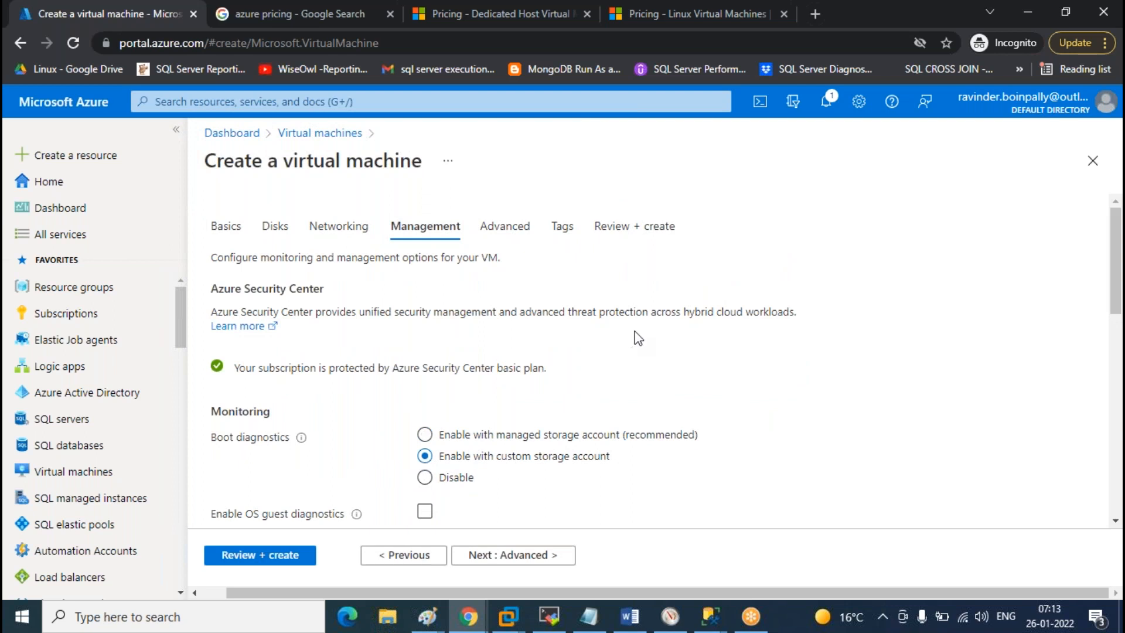
{"action": "scroll", "coordinate": [575, 392], "scroll_direction": "down", "scroll_amount": 3}
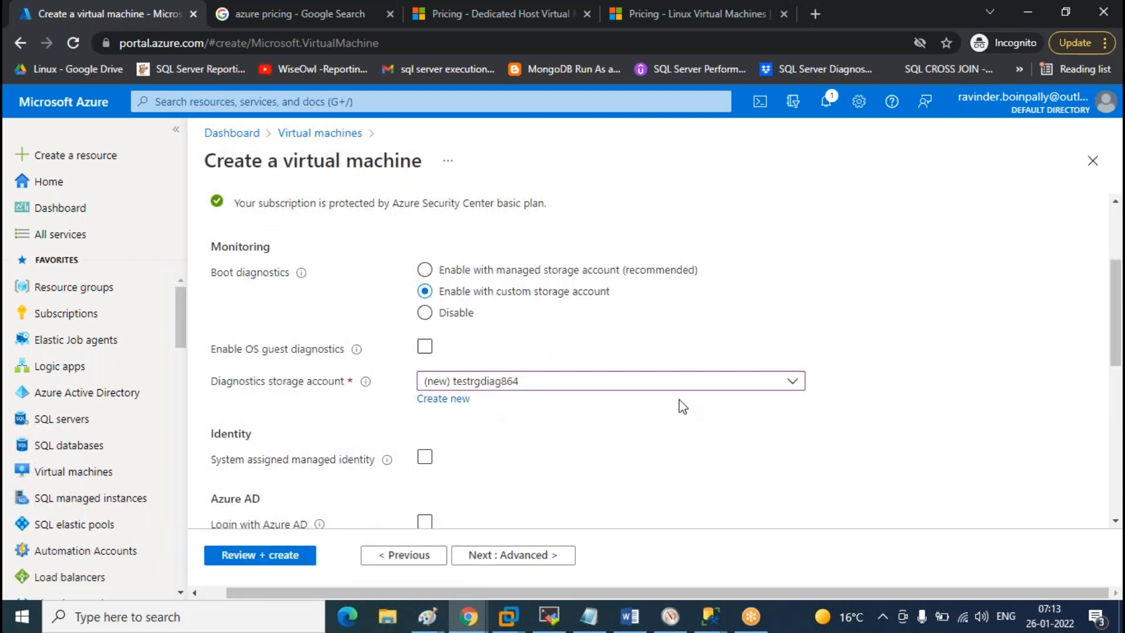
{"action": "scroll", "coordinate": [599, 344], "scroll_direction": "down", "scroll_amount": 4}
{"action": "scroll", "coordinate": [600, 346], "scroll_direction": "up", "scroll_amount": 5}
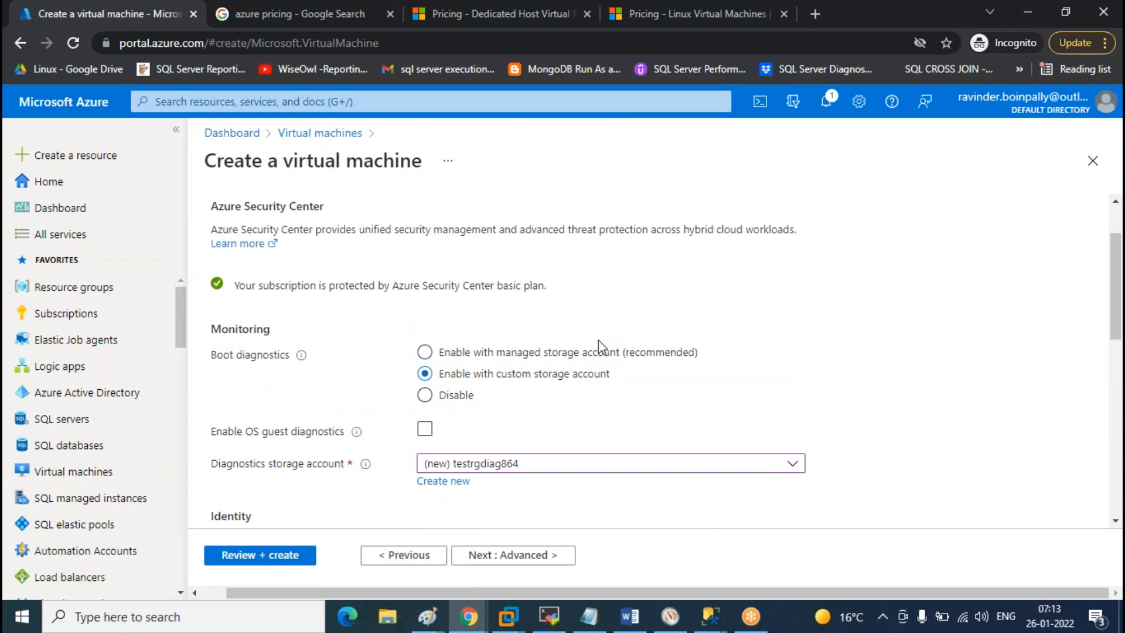
{"action": "scroll", "coordinate": [599, 340], "scroll_direction": "down", "scroll_amount": 4}
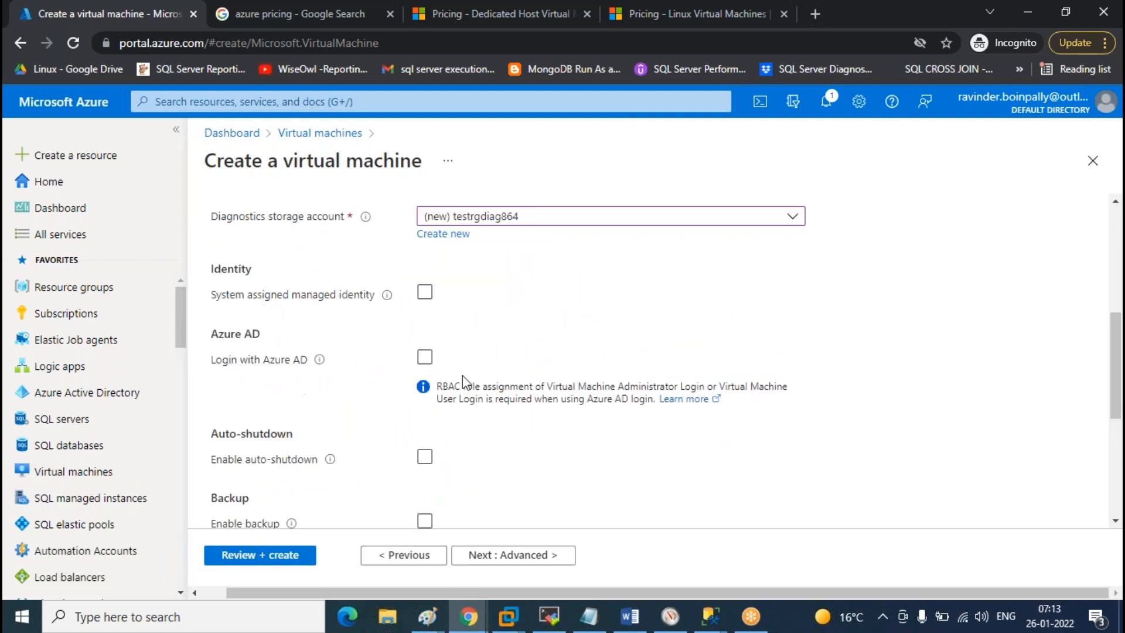
{"action": "scroll", "coordinate": [504, 351], "scroll_direction": "down", "scroll_amount": 3}
{"action": "scroll", "coordinate": [516, 380], "scroll_direction": "up", "scroll_amount": 2}
{"action": "scroll", "coordinate": [502, 432], "scroll_direction": "down", "scroll_amount": 4}
{"action": "scroll", "coordinate": [357, 344], "scroll_direction": "up", "scroll_amount": 1}
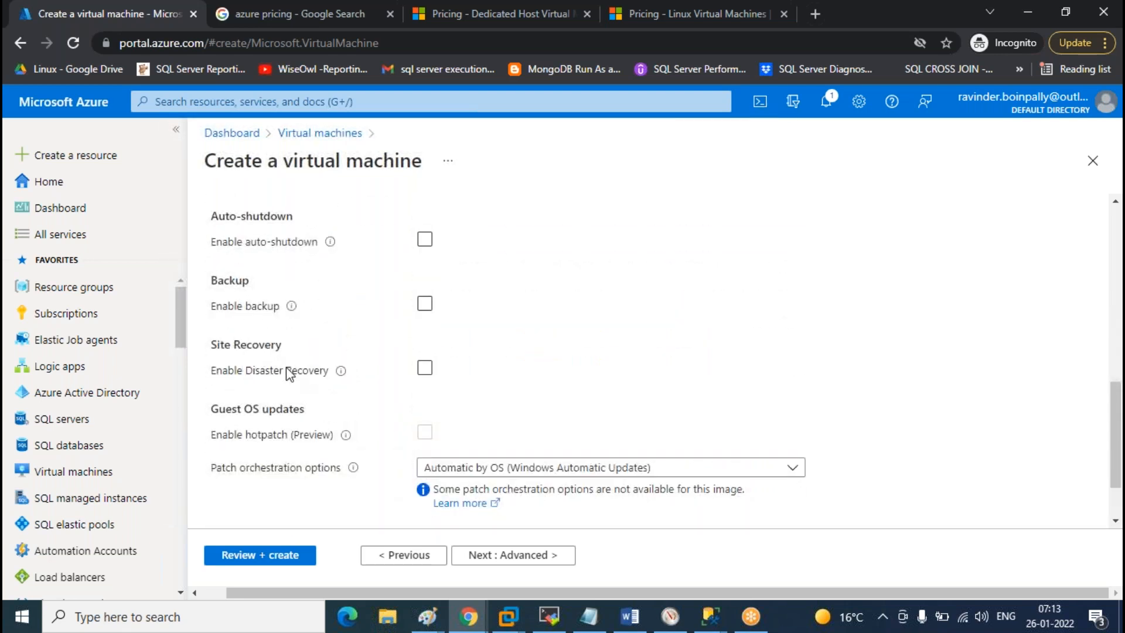
{"action": "scroll", "coordinate": [419, 375], "scroll_direction": "up", "scroll_amount": 1}
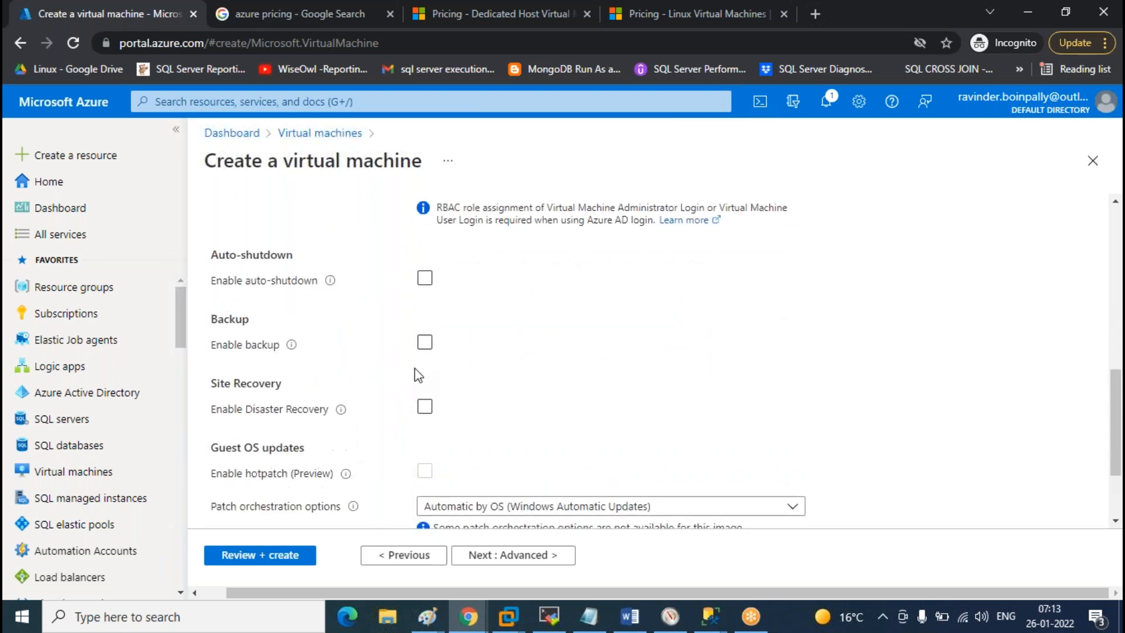
{"action": "scroll", "coordinate": [550, 352], "scroll_direction": "up", "scroll_amount": 1}
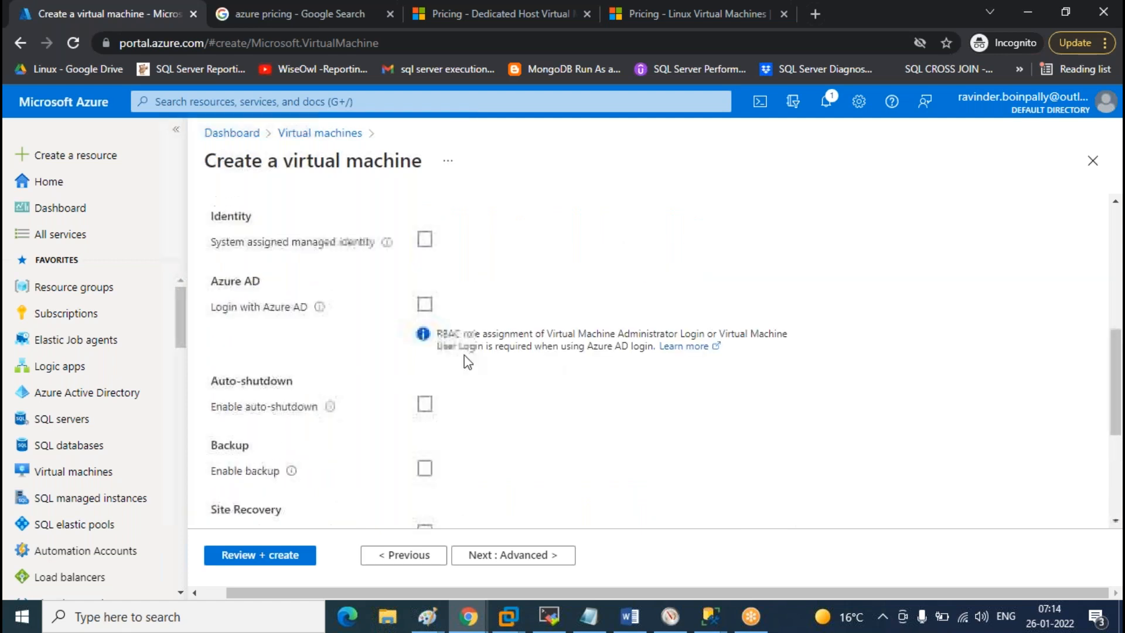
{"action": "scroll", "coordinate": [625, 293], "scroll_direction": "down", "scroll_amount": 3}
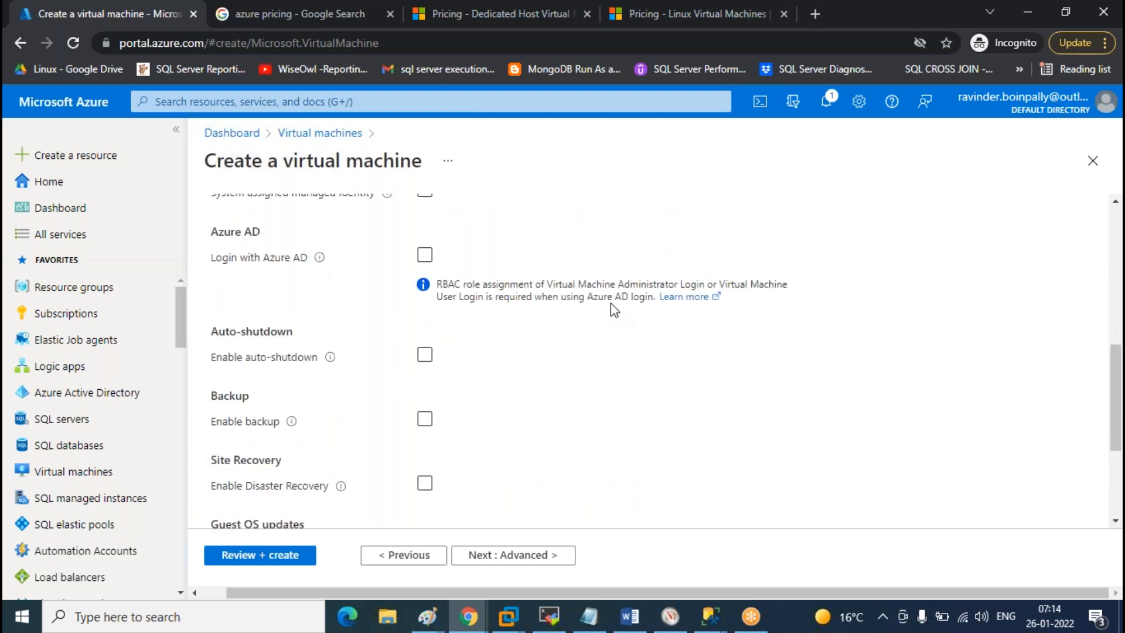
Set patch orchestration to Manual updates
{"action": "left_click", "coordinate": [567, 387]}
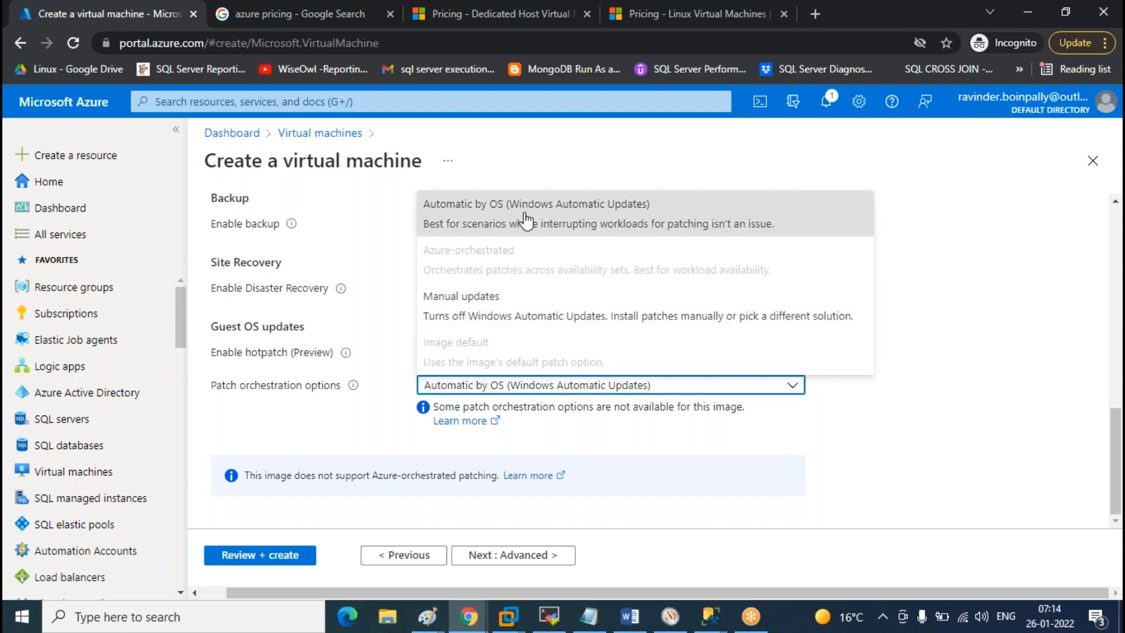
{"action": "left_click", "coordinate": [477, 319]}
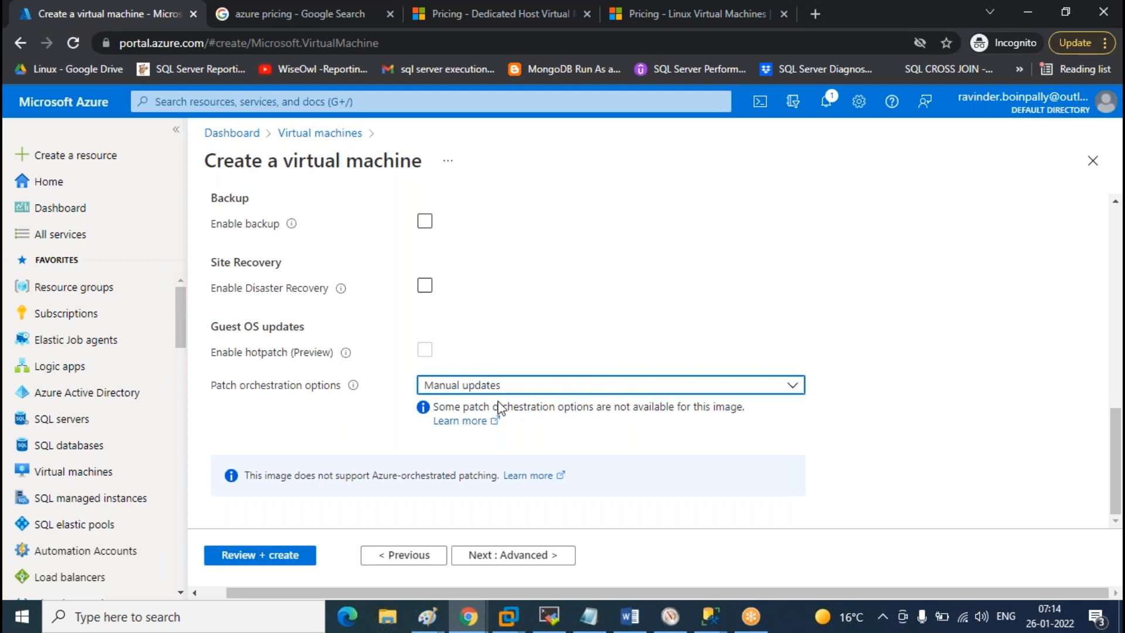
{"action": "scroll", "coordinate": [627, 385], "scroll_direction": "up", "scroll_amount": 10}
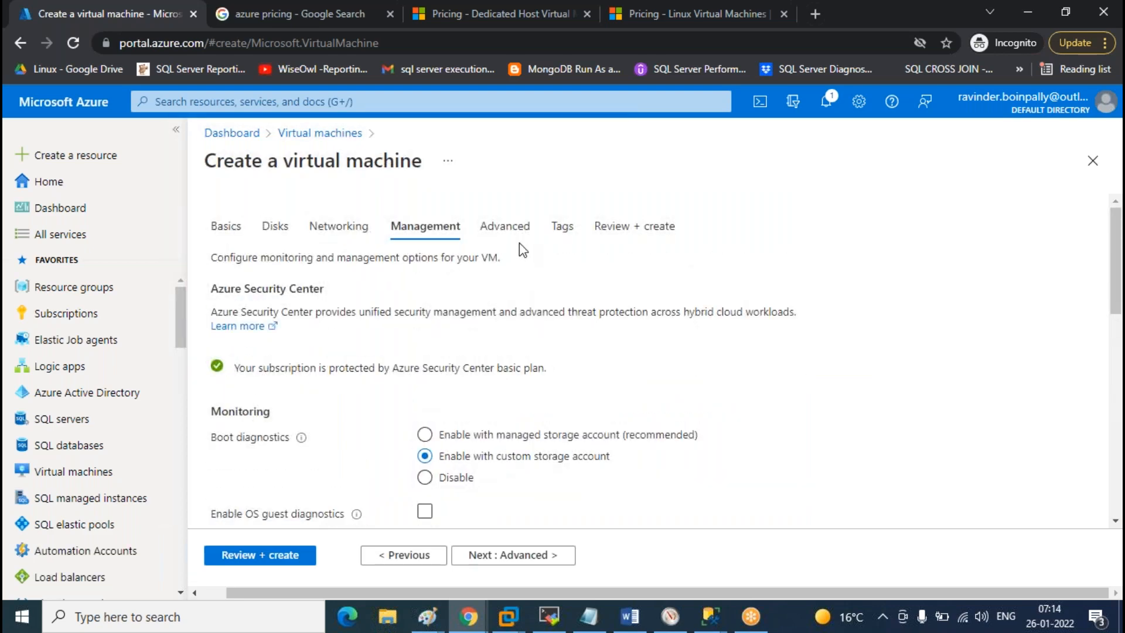
Review SQLVM01's Advanced settings, then reach Review + create with validation passed for Standard B2s
{"action": "left_click", "coordinate": [505, 226]}
{"action": "scroll", "coordinate": [323, 316], "scroll_direction": "down", "scroll_amount": 5}
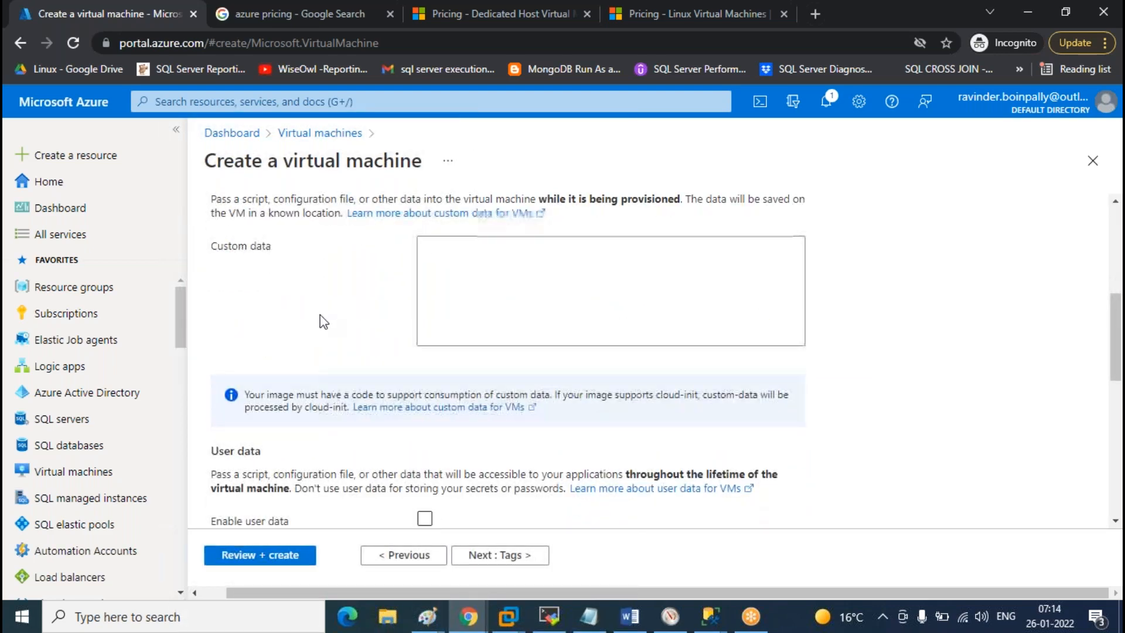
{"action": "scroll", "coordinate": [327, 319], "scroll_direction": "down", "scroll_amount": 7}
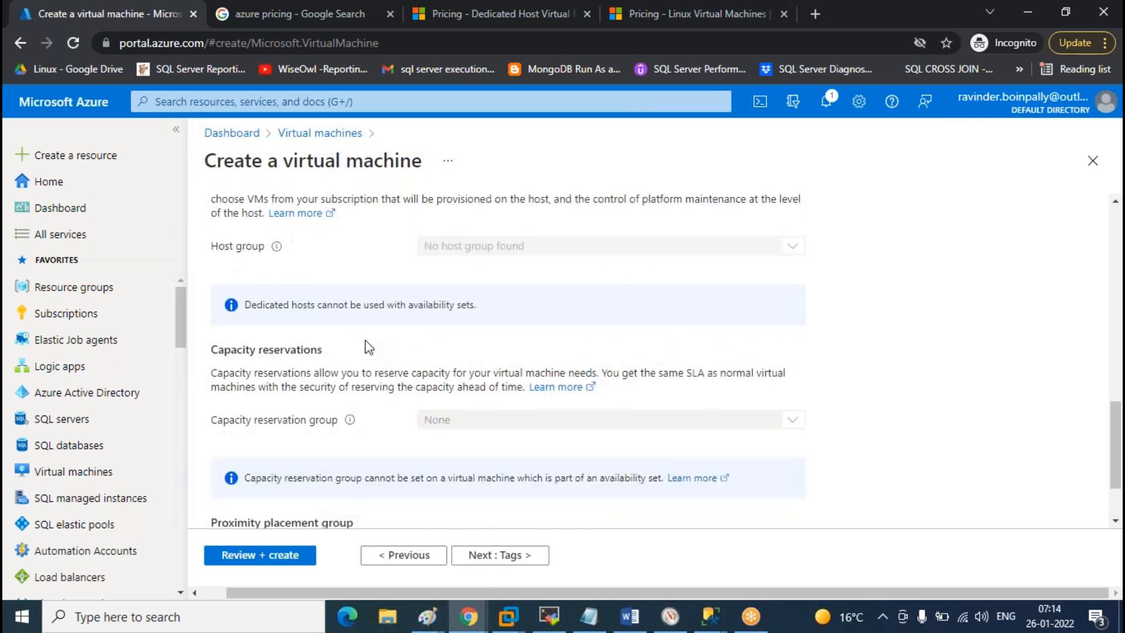
{"action": "scroll", "coordinate": [402, 395], "scroll_direction": "down", "scroll_amount": 1}
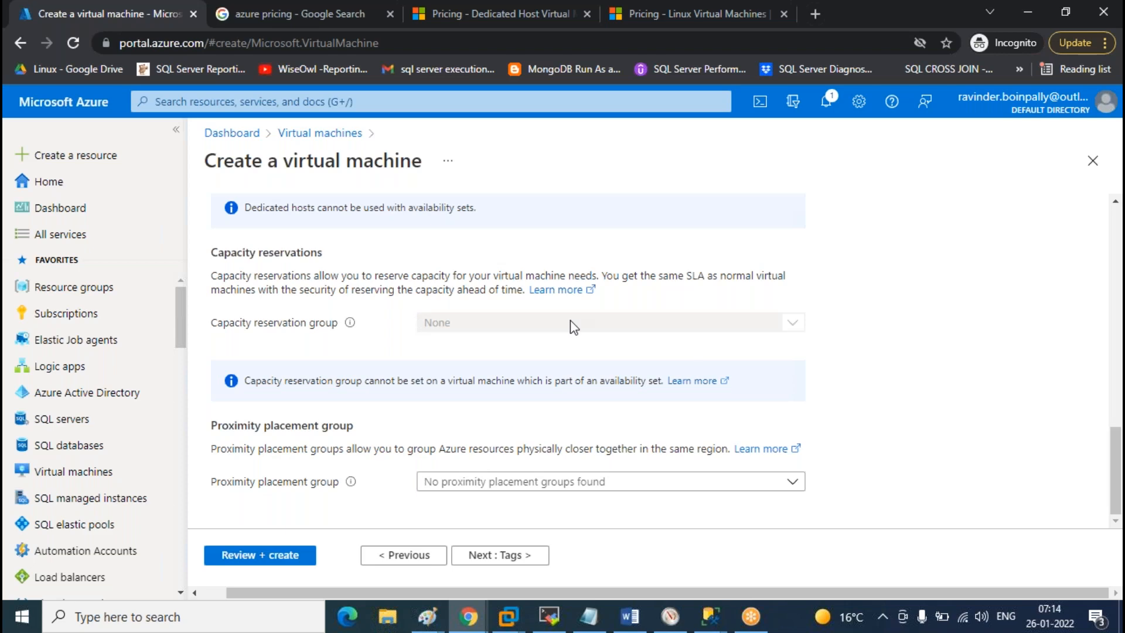
{"action": "scroll", "coordinate": [660, 334], "scroll_direction": "up", "scroll_amount": 5}
{"action": "scroll", "coordinate": [671, 345], "scroll_direction": "down", "scroll_amount": 5}
{"action": "scroll", "coordinate": [602, 366], "scroll_direction": "up", "scroll_amount": 12}
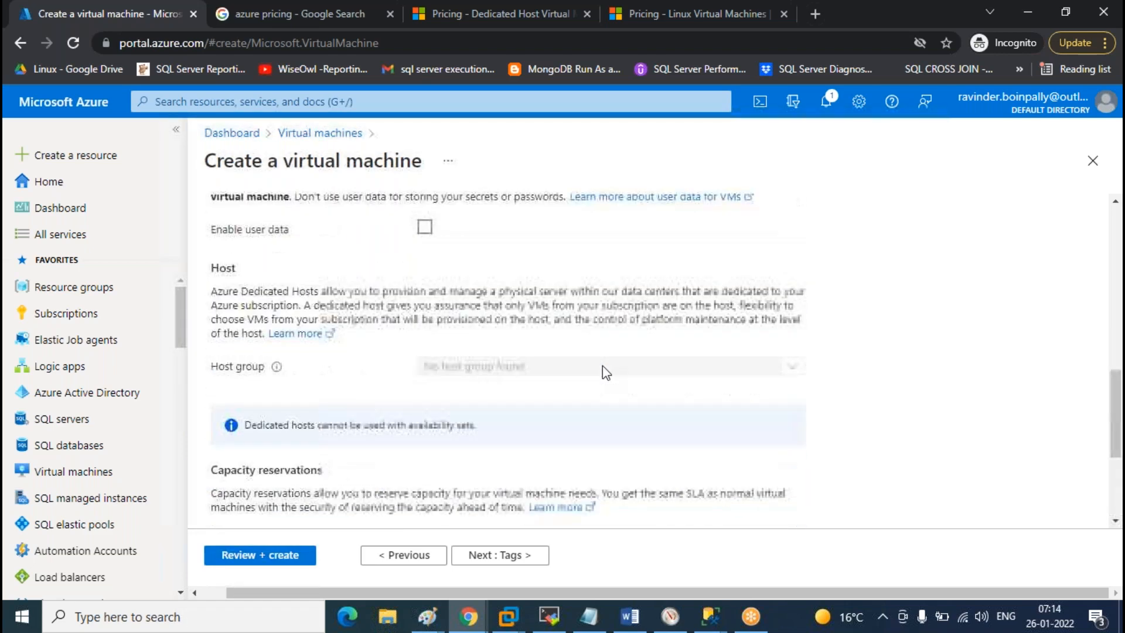
{"action": "left_click", "coordinate": [638, 230]}
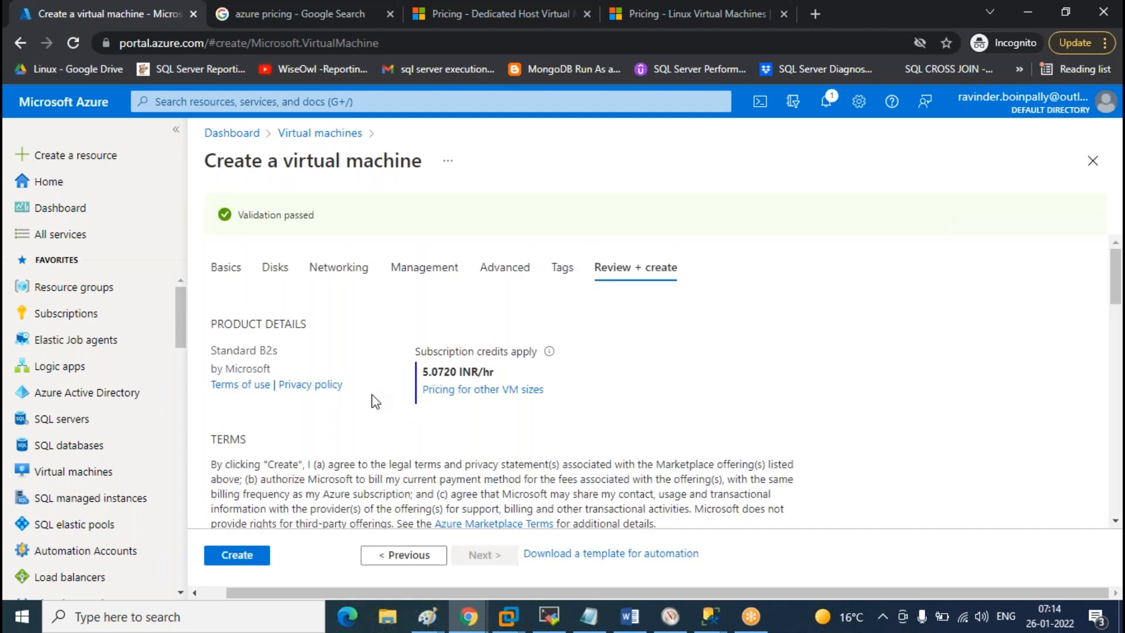
Check the validated Review + create summary and click Create to deploy SQLVM01
{"action": "scroll", "coordinate": [375, 402], "scroll_direction": "down", "scroll_amount": 10}
{"action": "scroll", "coordinate": [377, 403], "scroll_direction": "up", "scroll_amount": 6}
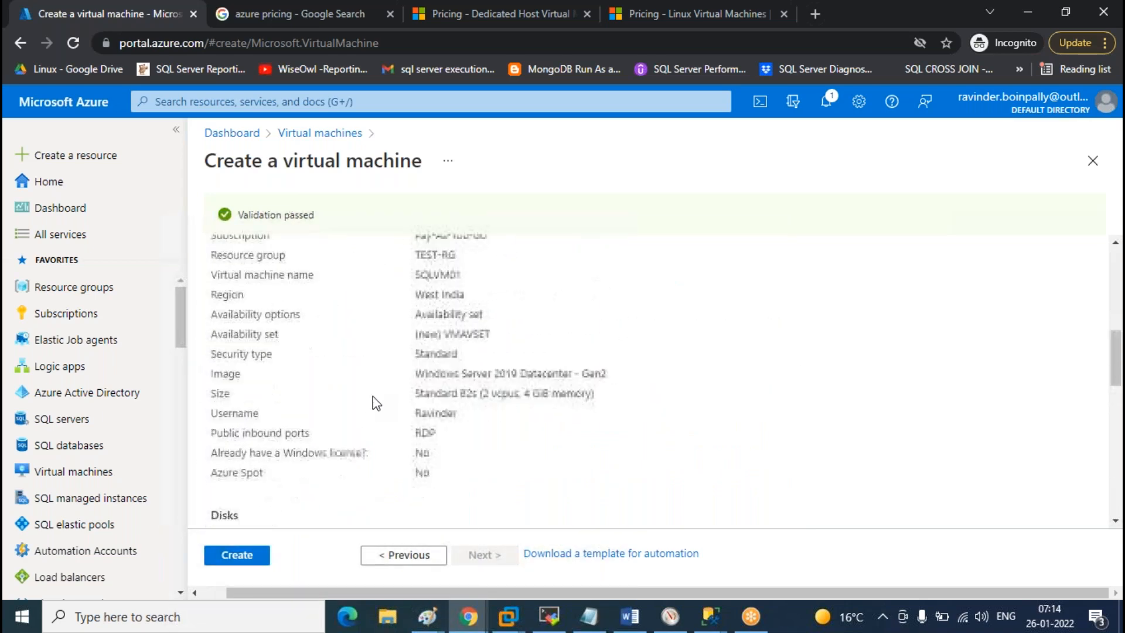
{"action": "scroll", "coordinate": [376, 402], "scroll_direction": "up", "scroll_amount": 5}
{"action": "left_click", "coordinate": [252, 560]}
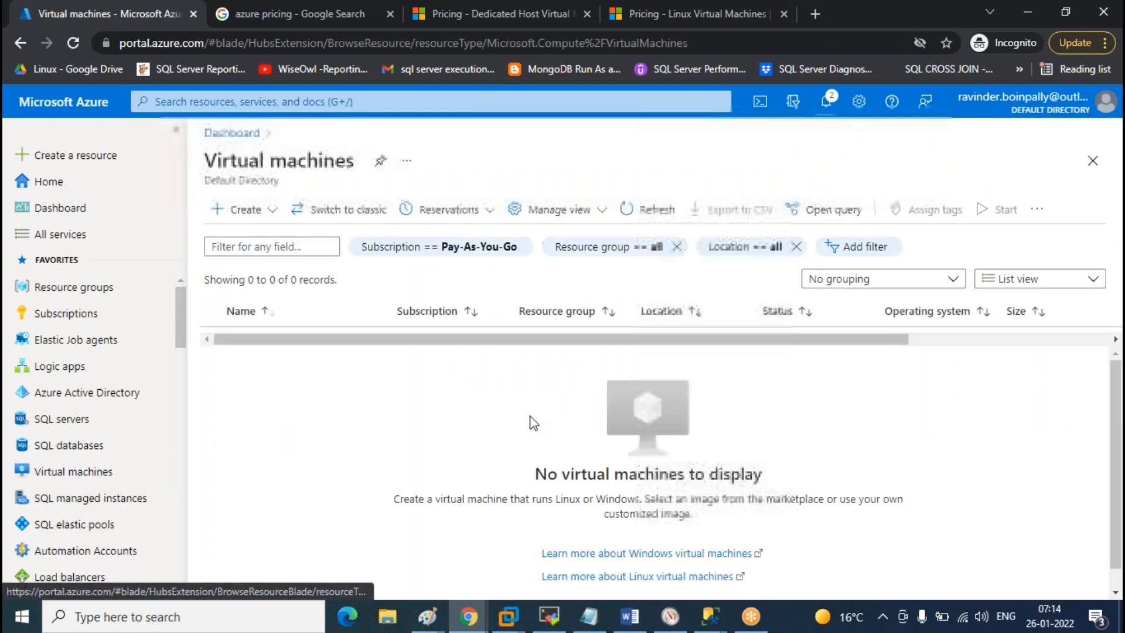
Start a new virtual machine in resource group TEST-RG named SQLVM02
{"action": "left_click", "coordinate": [246, 210]}
{"action": "left_click", "coordinate": [281, 238]}
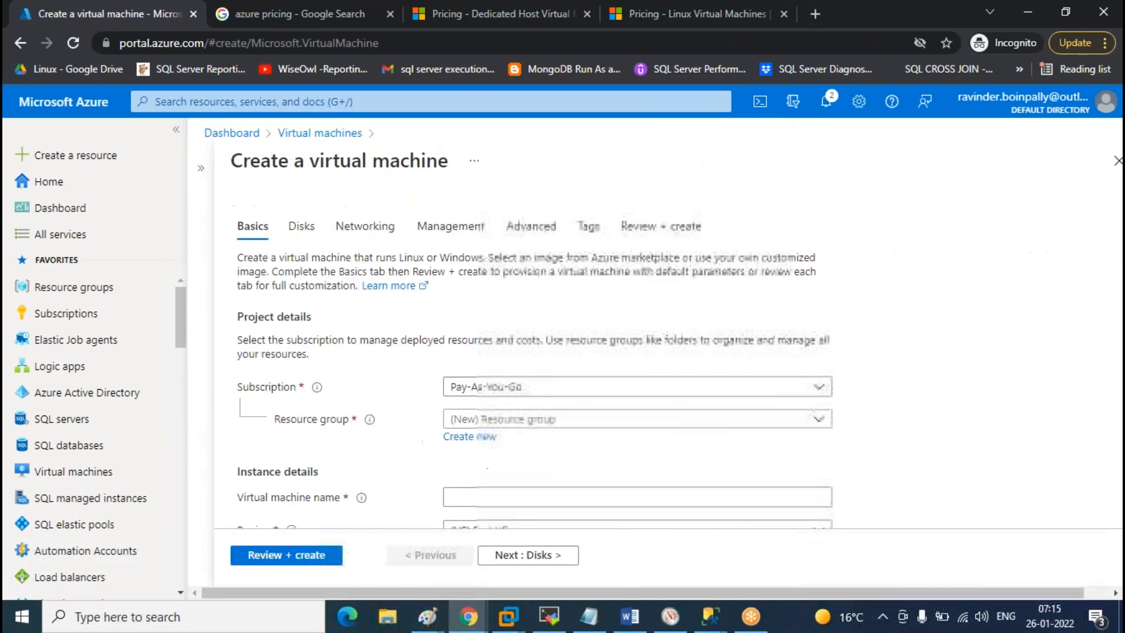
{"action": "scroll", "coordinate": [607, 254], "scroll_direction": "down", "scroll_amount": 2}
{"action": "left_click", "coordinate": [608, 254]}
{"action": "left_click", "coordinate": [507, 336]}
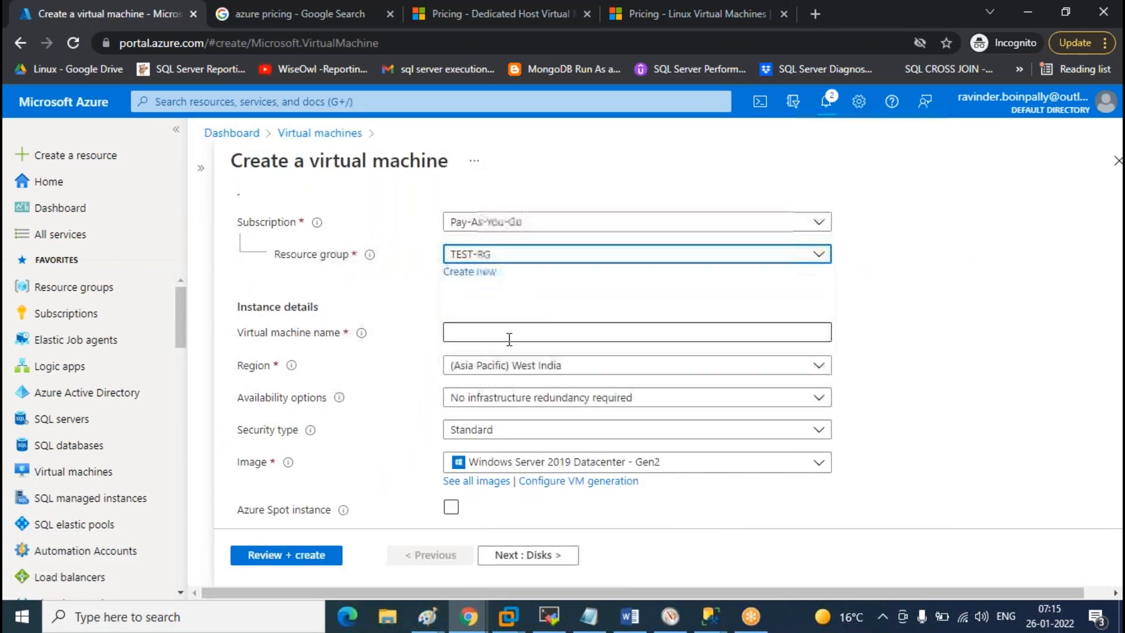
{"action": "left_click", "coordinate": [502, 331]}
{"action": "type", "text": "SQLVM02"}
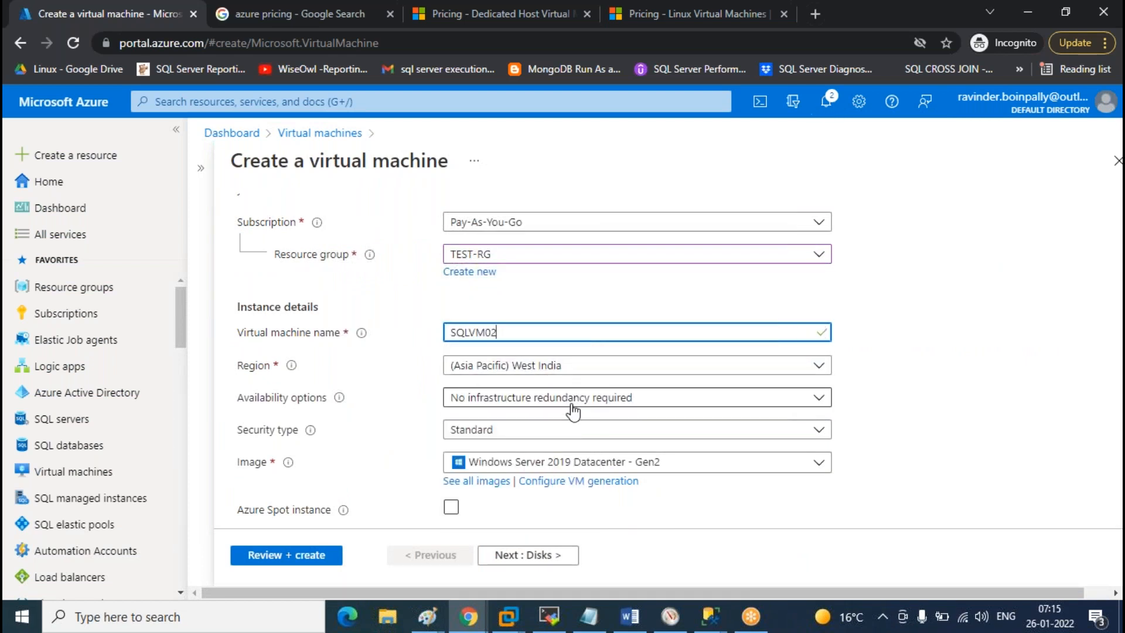
Set availability options to Availability set and choose VMAVSET
{"action": "left_click", "coordinate": [537, 396]}
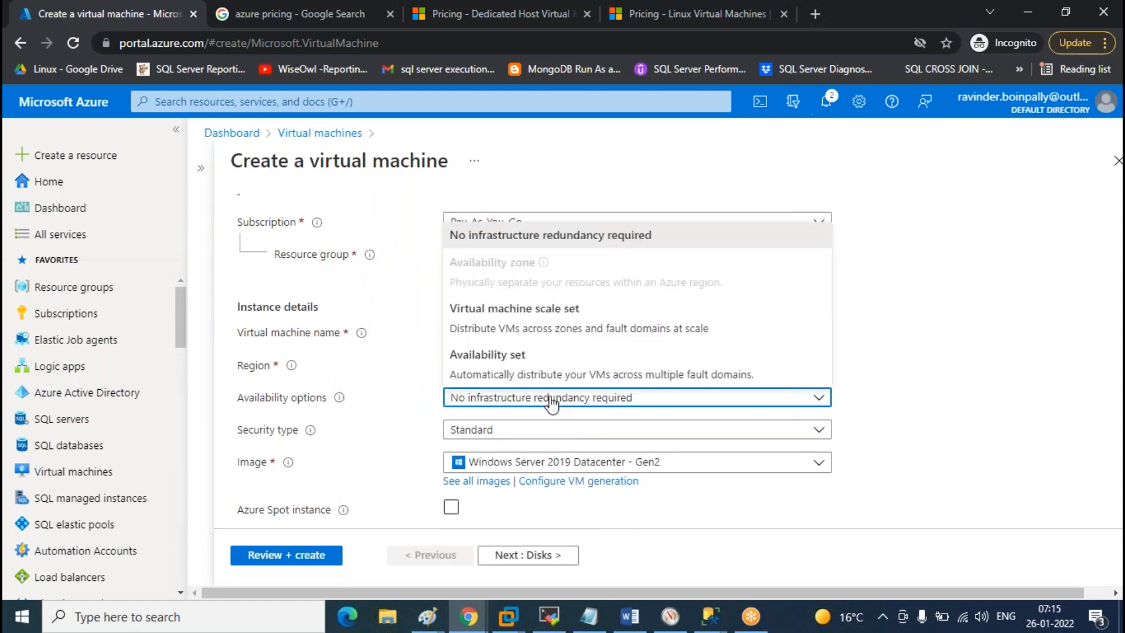
{"action": "left_click", "coordinate": [532, 362]}
{"action": "left_click", "coordinate": [517, 430]}
{"action": "left_click", "coordinate": [485, 454]}
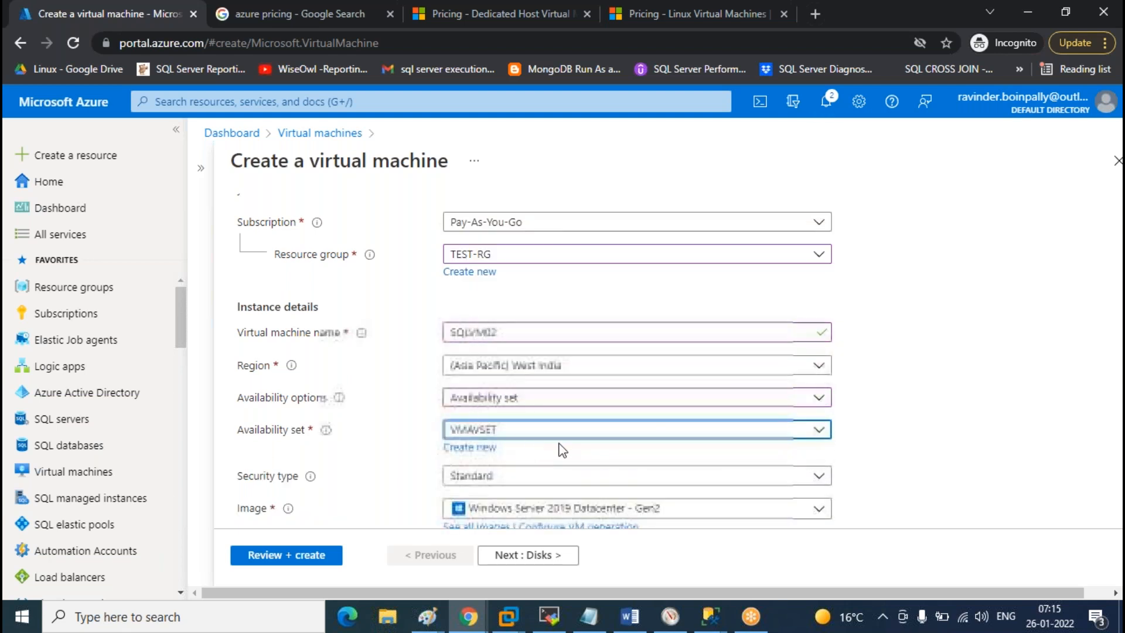
Enter the administrator username and password for SQLVM02
{"action": "scroll", "coordinate": [515, 370], "scroll_direction": "down", "scroll_amount": 2}
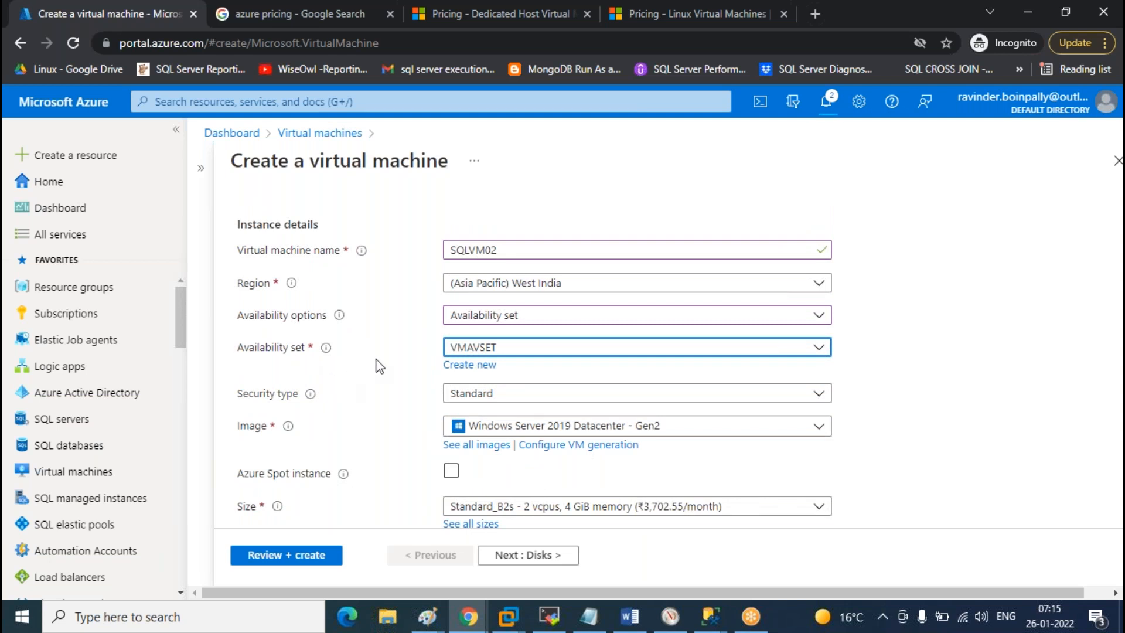
{"action": "scroll", "coordinate": [378, 365], "scroll_direction": "down", "scroll_amount": 2}
{"action": "scroll", "coordinate": [379, 366], "scroll_direction": "down", "scroll_amount": 1}
{"action": "left_click", "coordinate": [509, 418]}
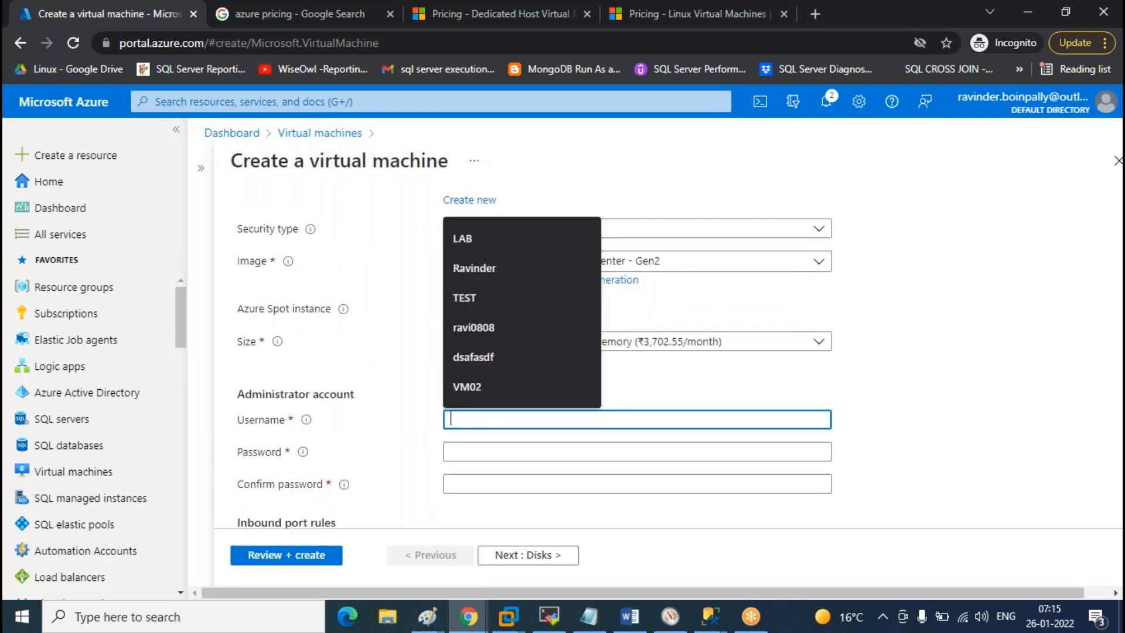
{"action": "type", "text": "Ravinder"}
{"action": "key", "text": "Tab"}
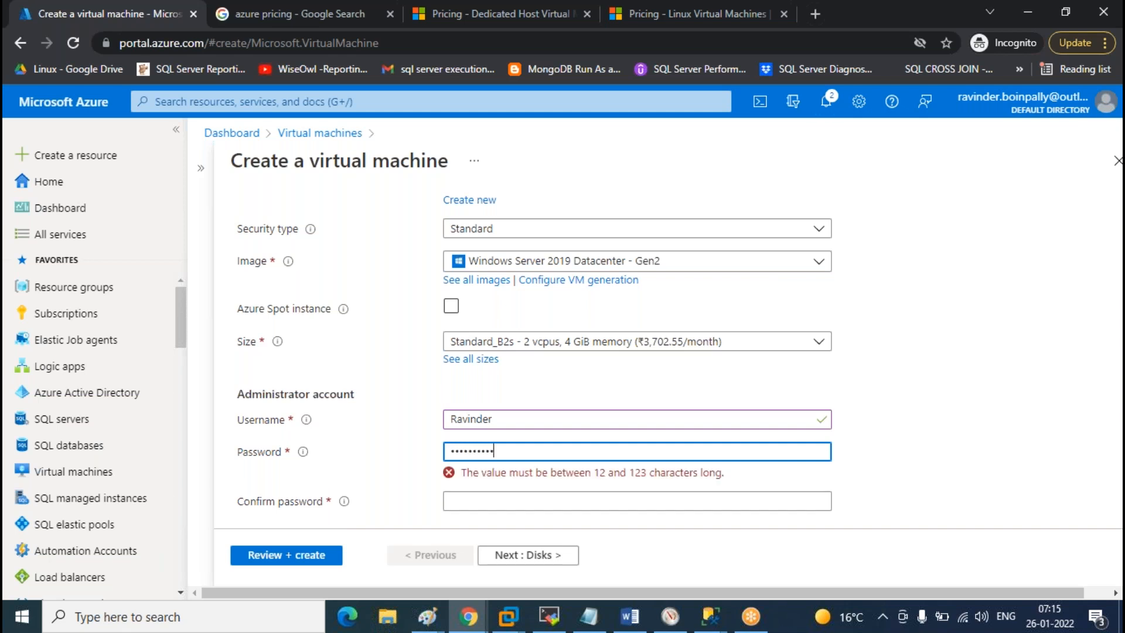
{"action": "key", "text": "Tab"}
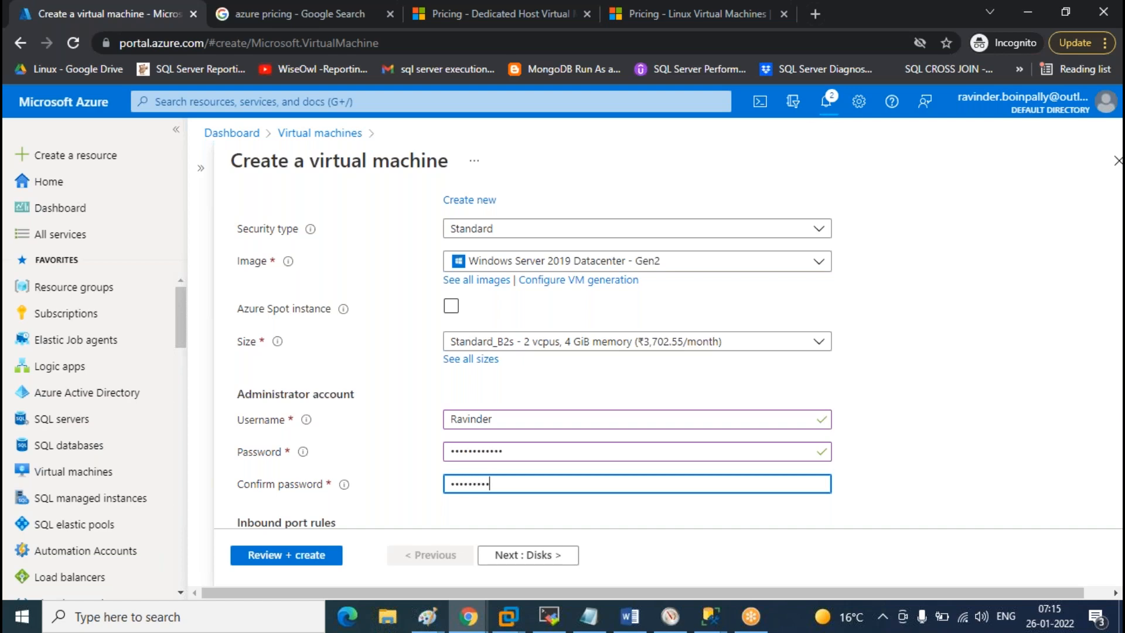
{"action": "scroll", "coordinate": [513, 416], "scroll_direction": "down", "scroll_amount": 5}
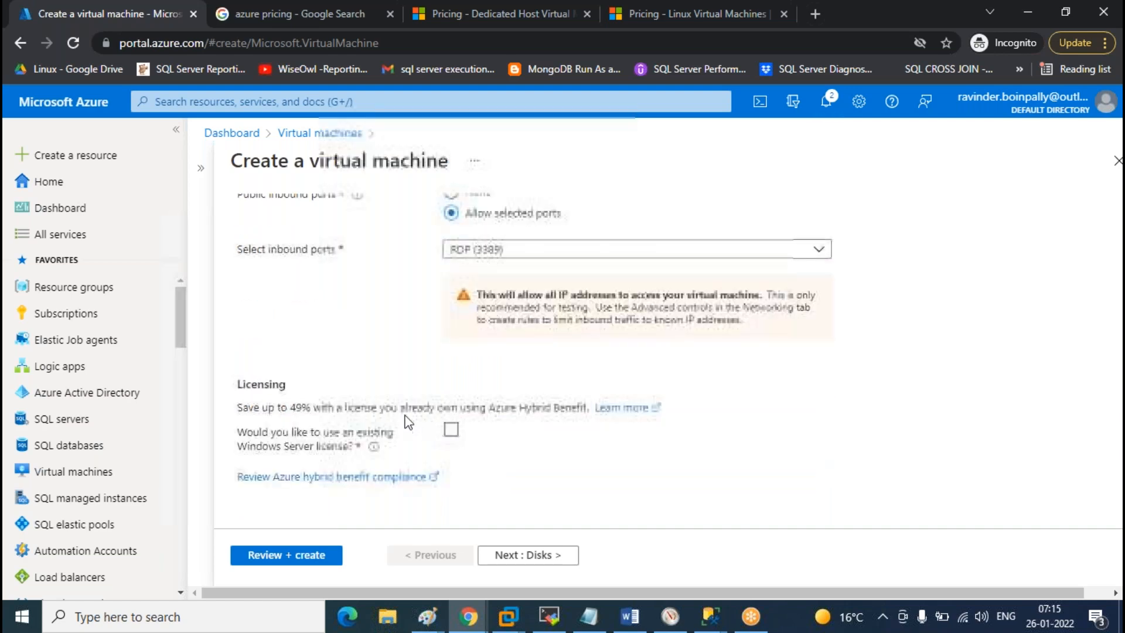
{"action": "scroll", "coordinate": [404, 422], "scroll_direction": "up", "scroll_amount": 10}
On Disks, keep platform-managed encryption and set the OS disk type to Standard HDD
{"action": "left_click", "coordinate": [301, 225]}
{"action": "left_click", "coordinate": [498, 352]}
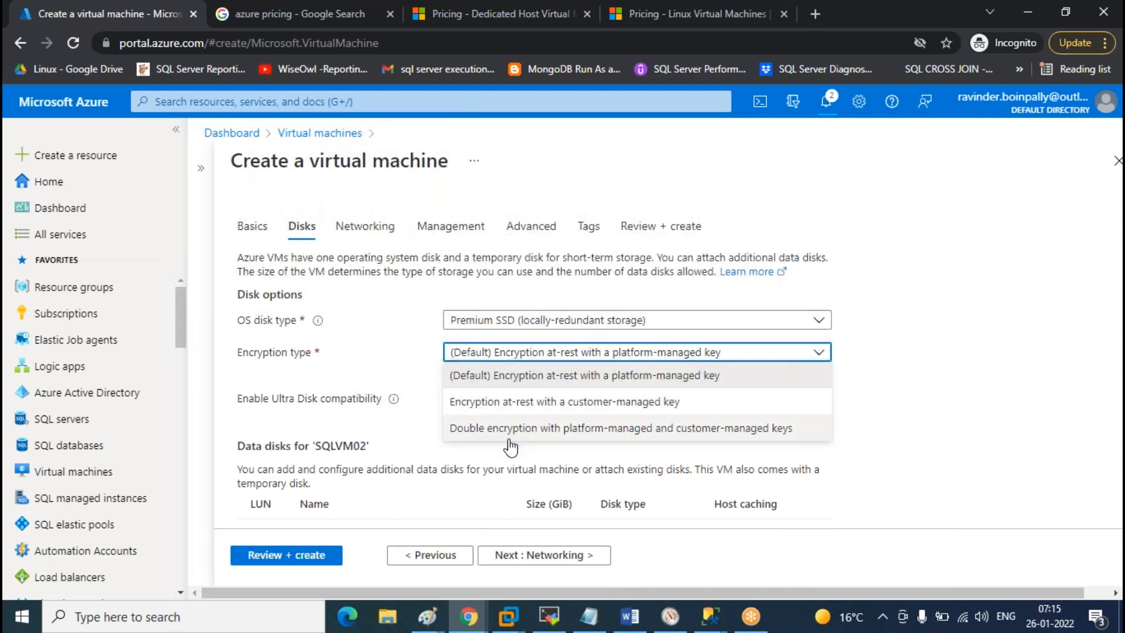
{"action": "left_click", "coordinate": [529, 325]}
{"action": "left_click", "coordinate": [524, 322]}
{"action": "left_click", "coordinate": [516, 320]}
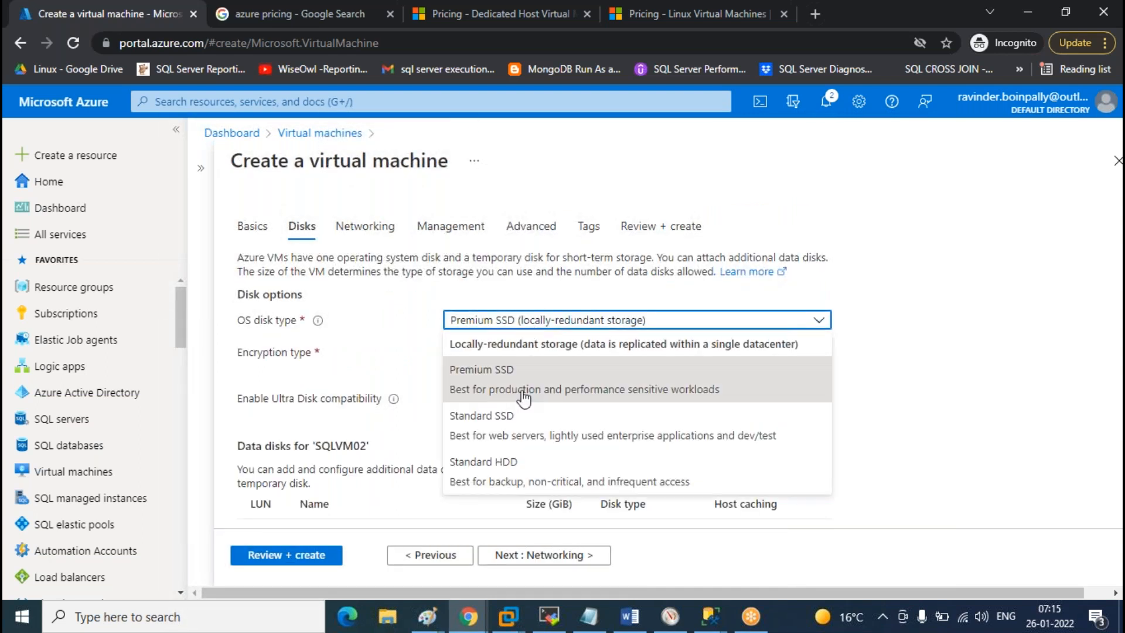
{"action": "left_click", "coordinate": [499, 469]}
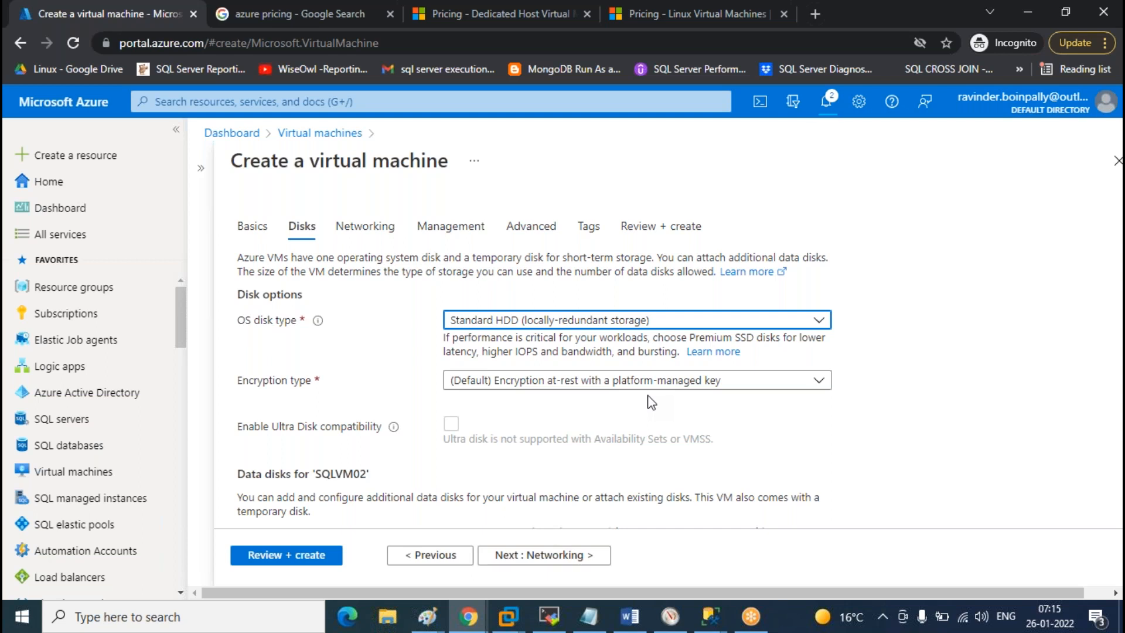
{"action": "left_click", "coordinate": [1098, 203]}
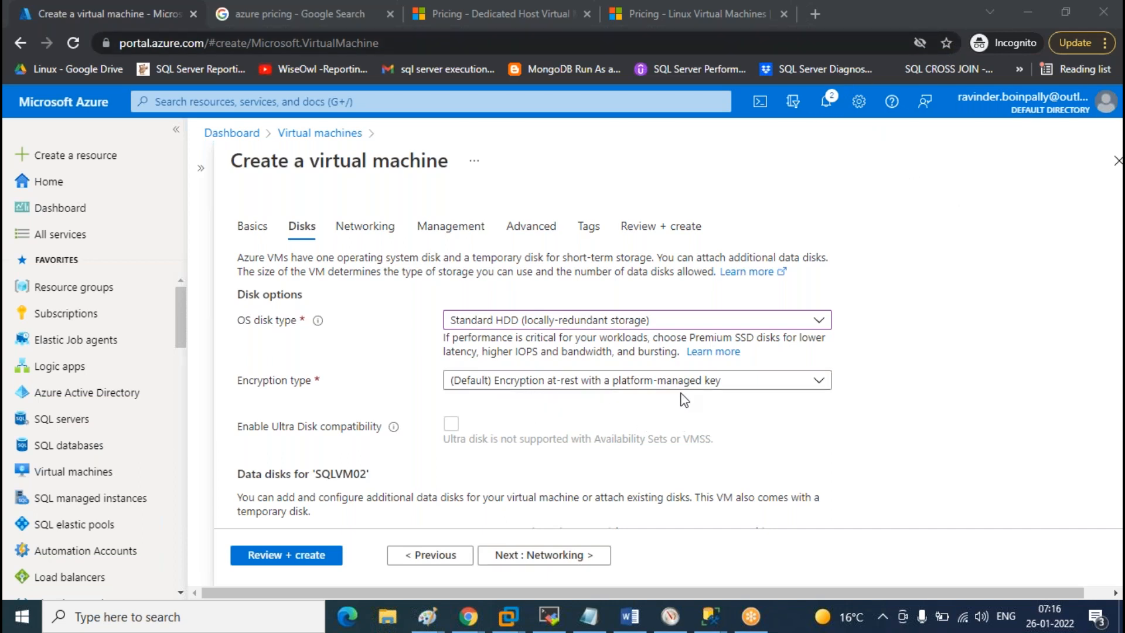
{"action": "scroll", "coordinate": [565, 402], "scroll_direction": "down", "scroll_amount": 2}
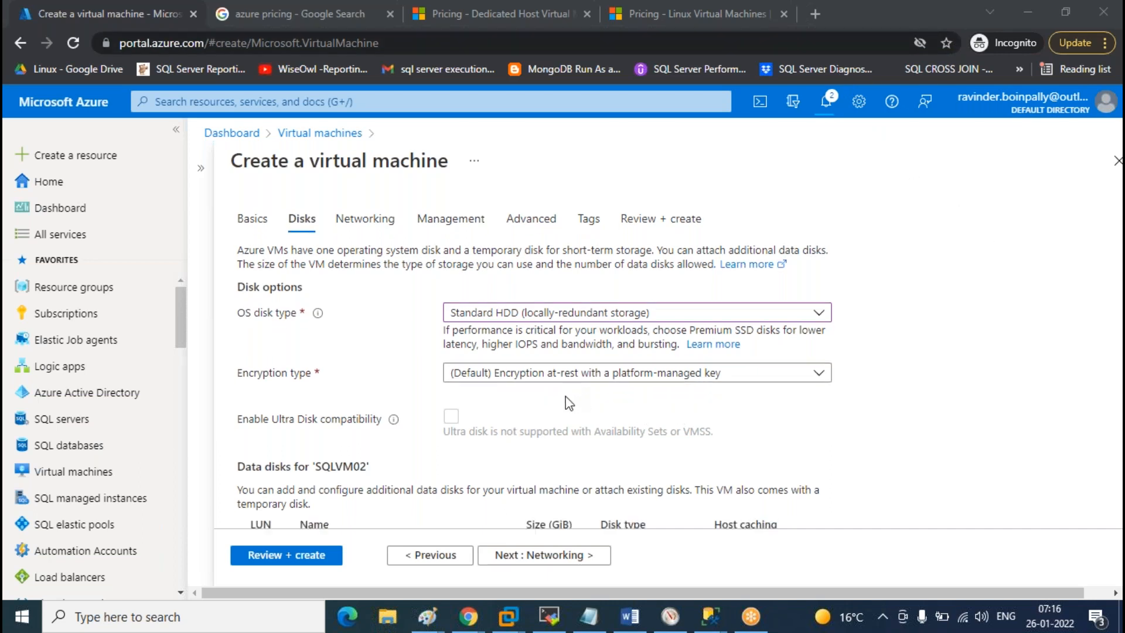
{"action": "scroll", "coordinate": [673, 392], "scroll_direction": "up", "scroll_amount": 2}
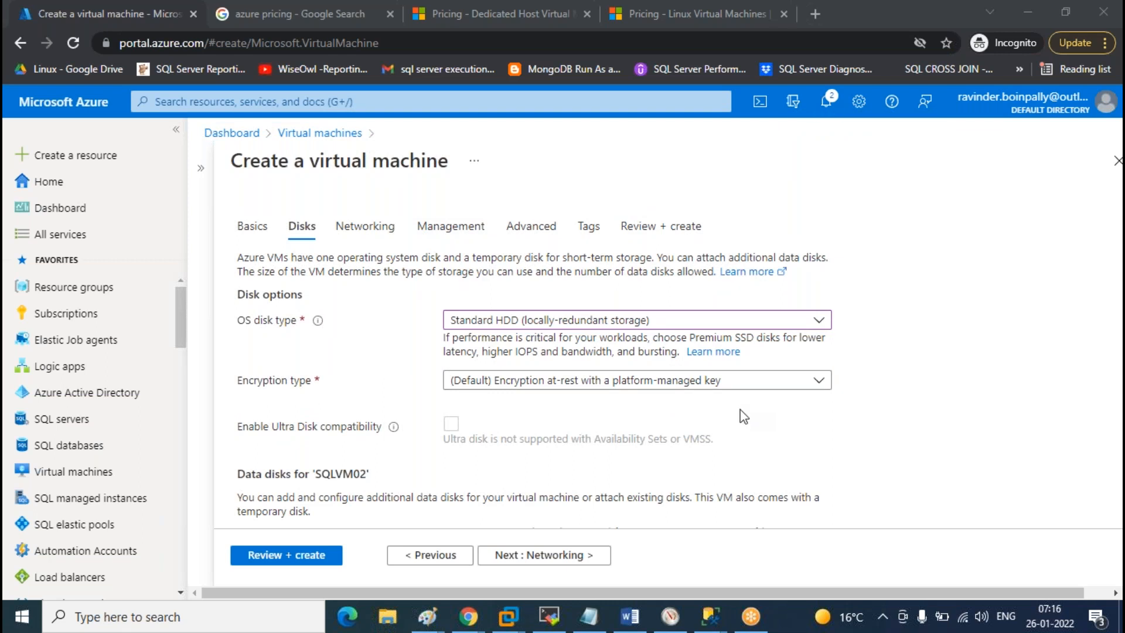
Pass through the Networking and Management tabs to Review + create and create SQLVM02
{"action": "left_click", "coordinate": [369, 231]}
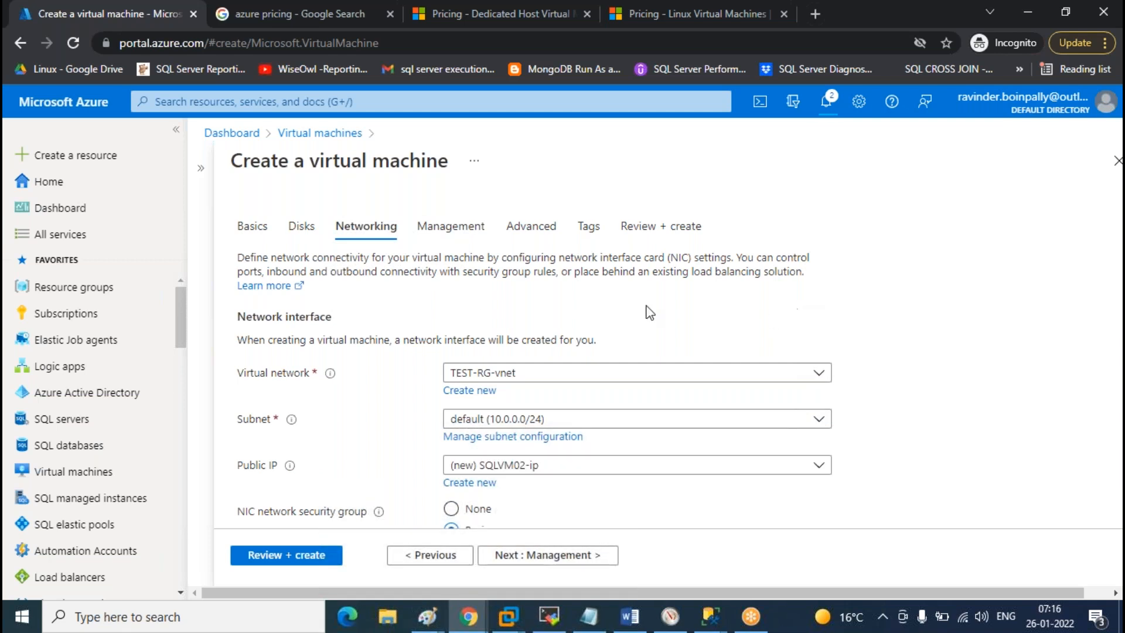
{"action": "left_click", "coordinate": [468, 228]}
{"action": "left_click", "coordinate": [700, 240]}
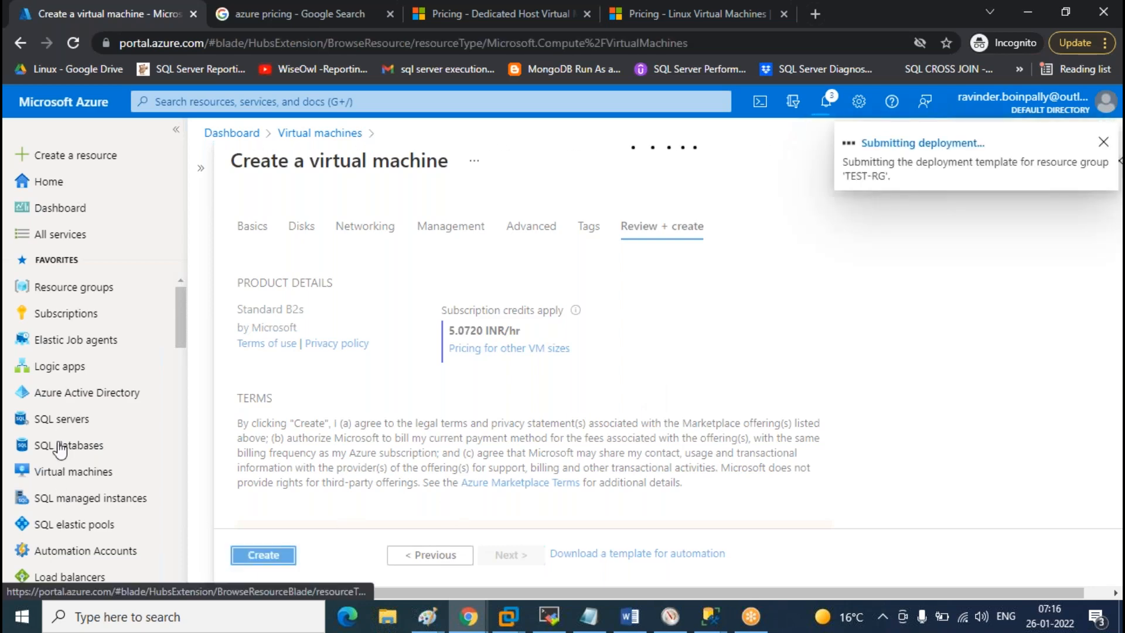
Refresh the Virtual machines list and check deployment notifications
{"action": "left_click", "coordinate": [73, 471]}
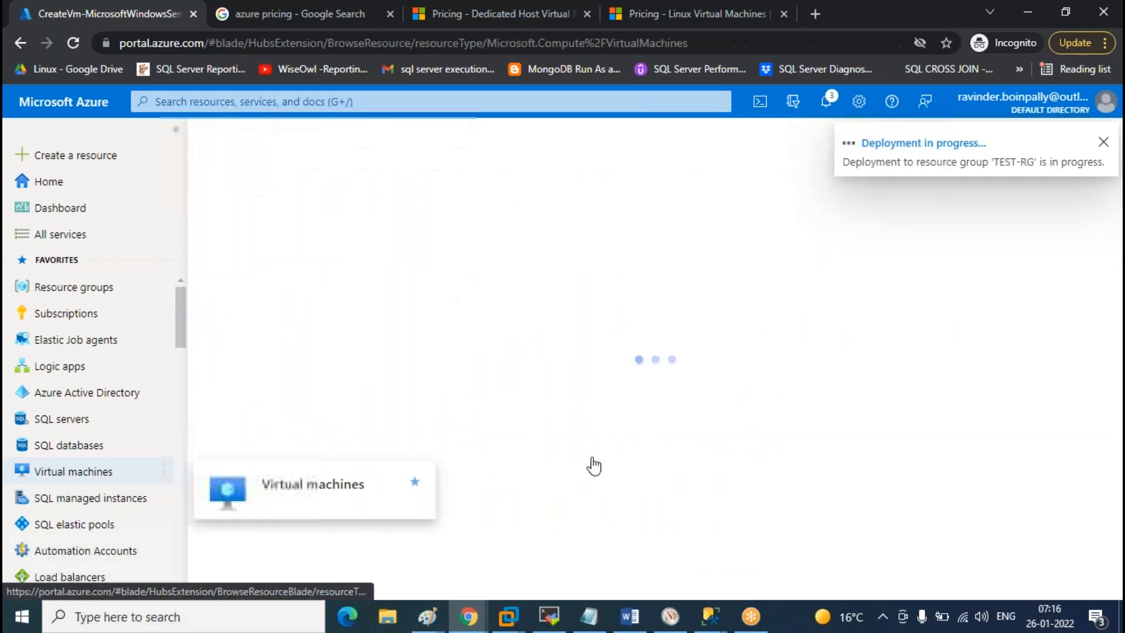
{"action": "left_click", "coordinate": [657, 209]}
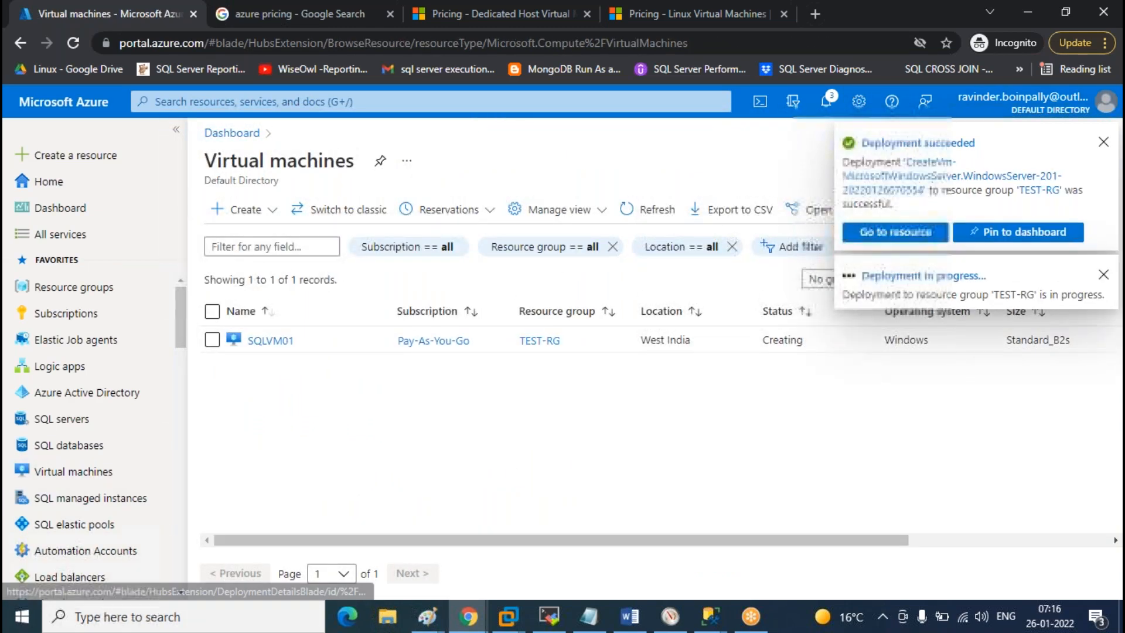
{"action": "left_click", "coordinate": [832, 112]}
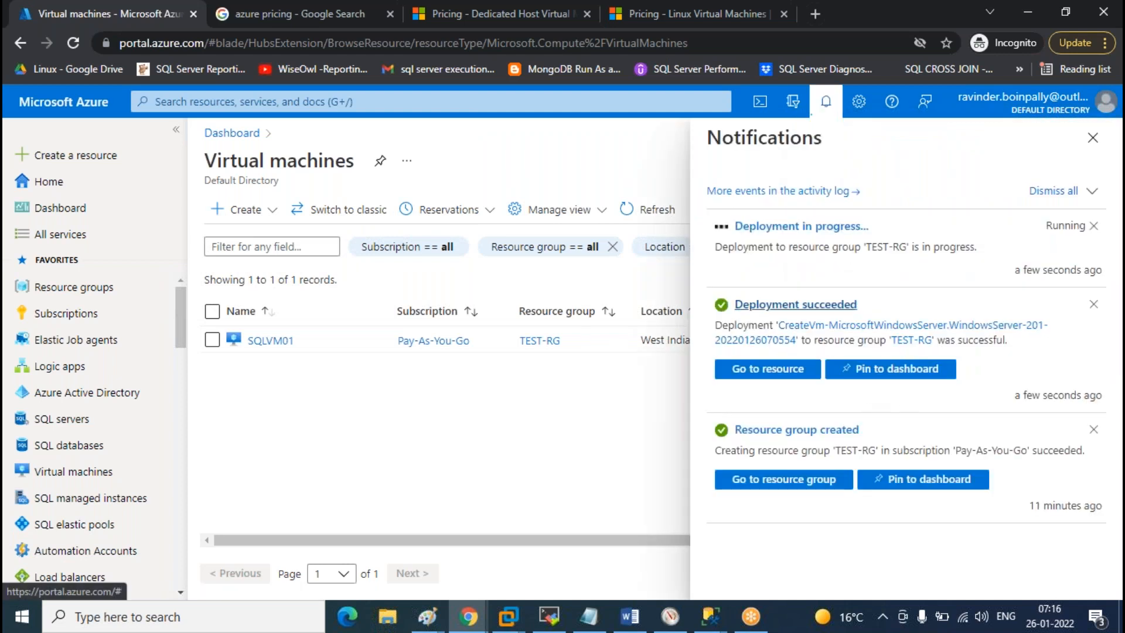
{"action": "left_click", "coordinate": [1093, 141]}
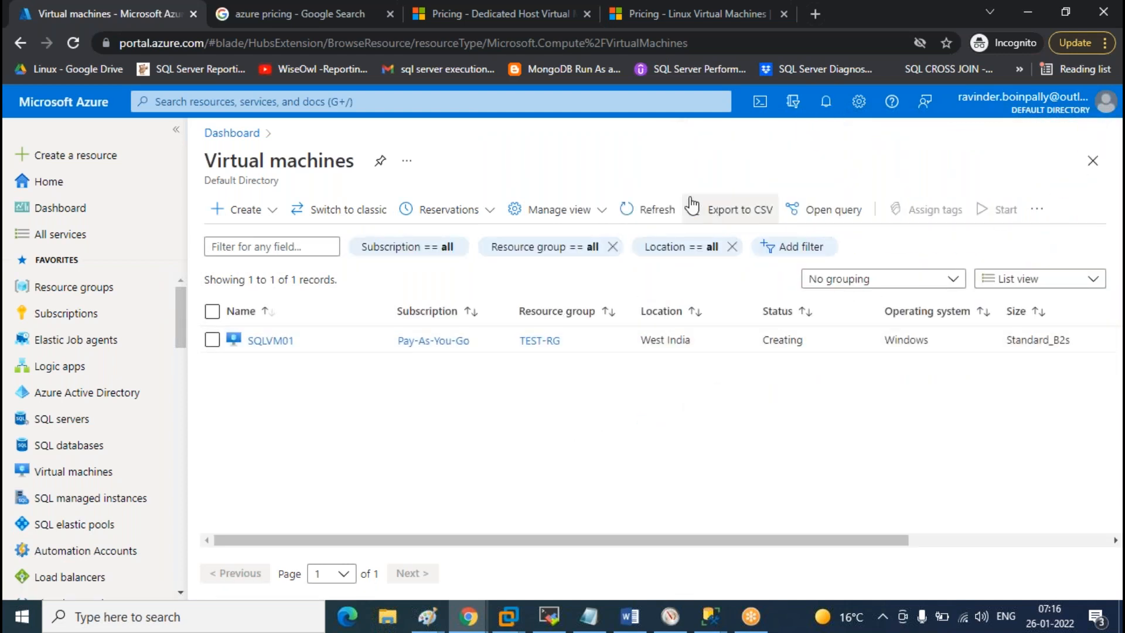
{"action": "left_click", "coordinate": [830, 114]}
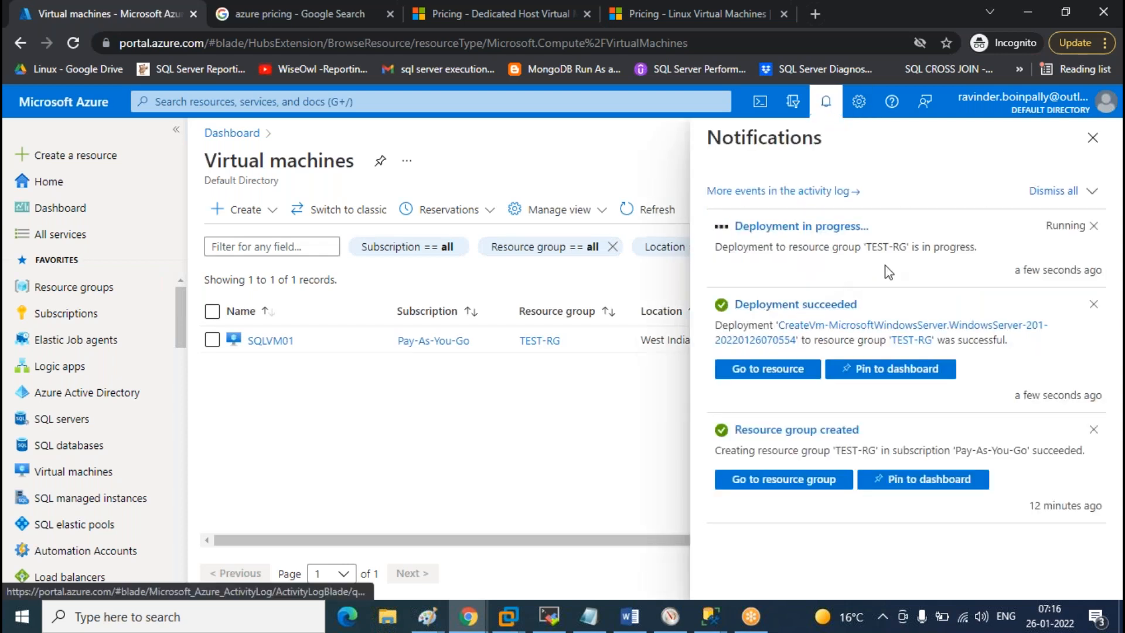
{"action": "left_click", "coordinate": [1091, 140]}
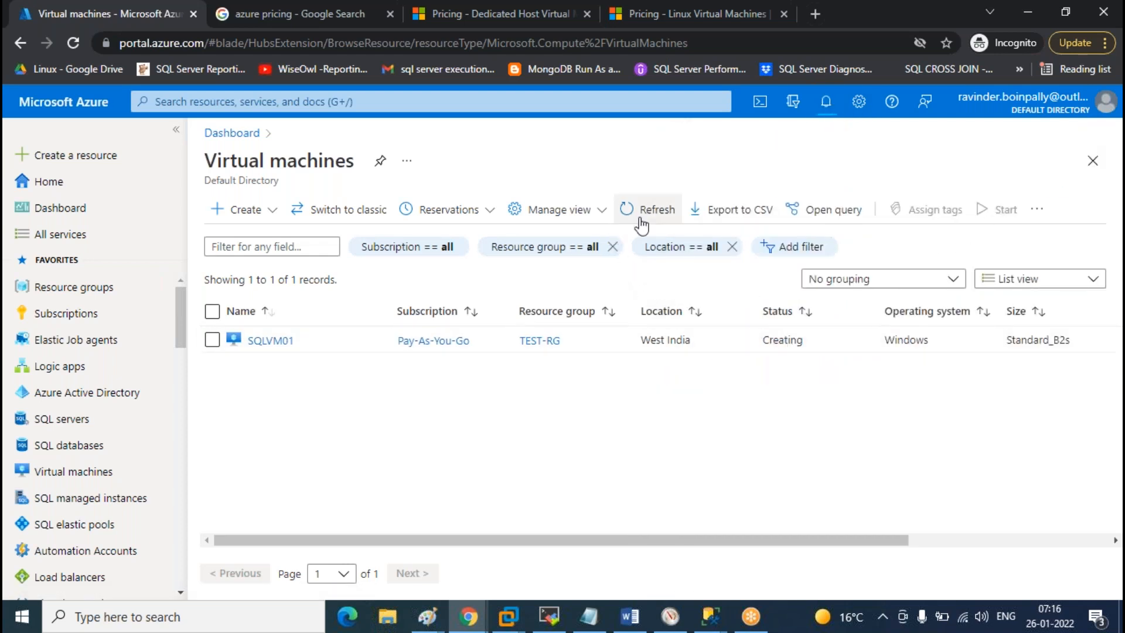
Open SQLVM01, refresh to see it Running, and copy public IP 104.211.165.208
{"action": "left_click", "coordinate": [280, 344]}
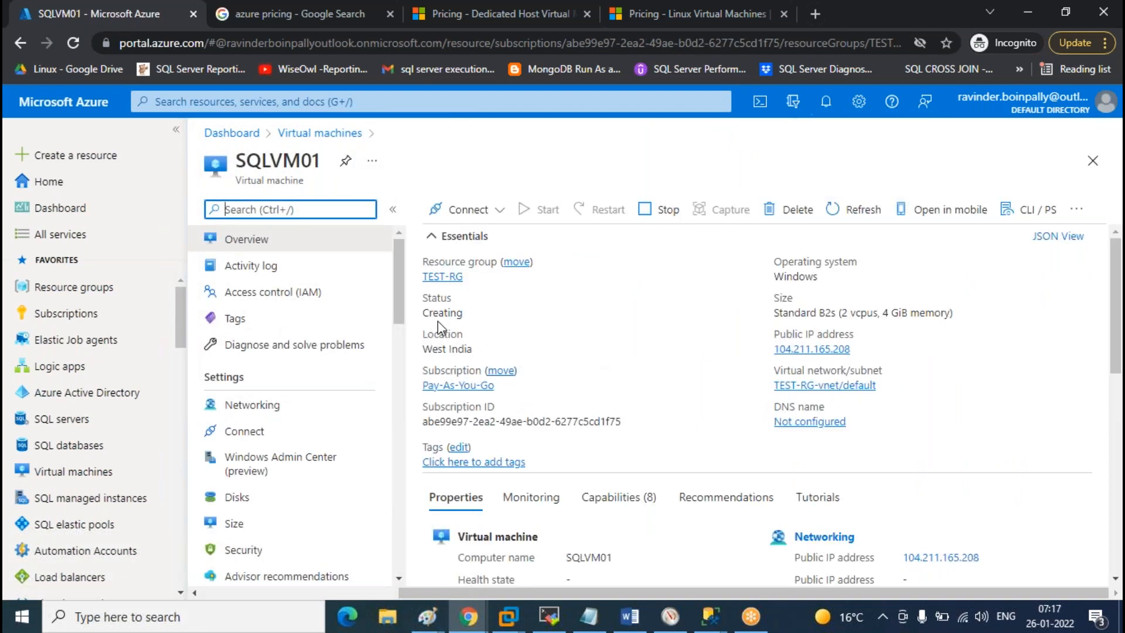
{"action": "left_click", "coordinate": [861, 215]}
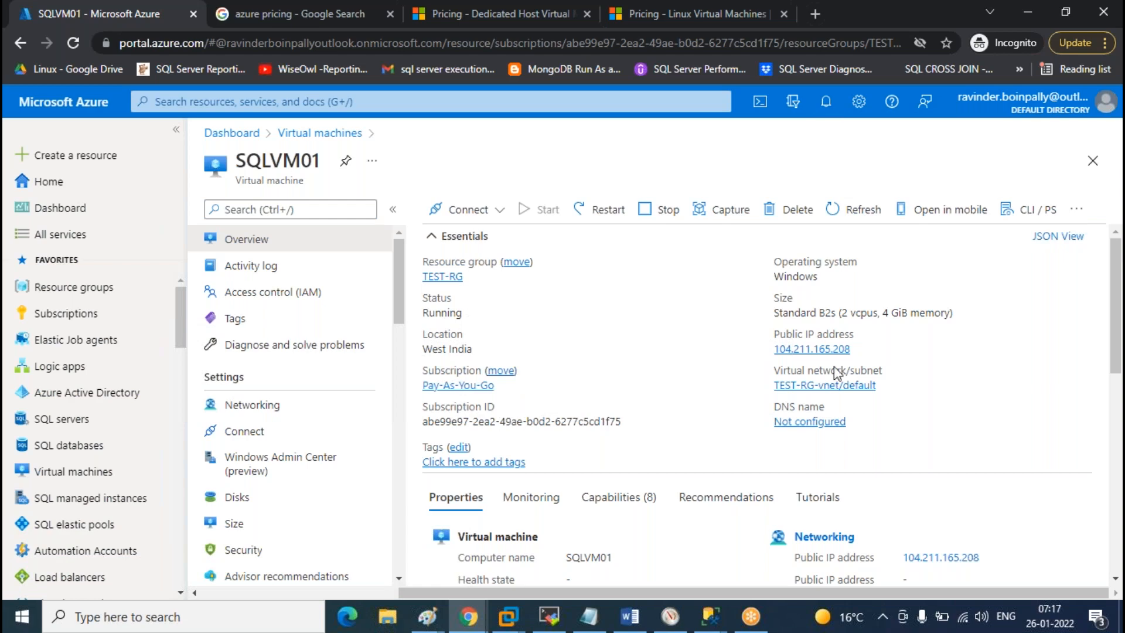
{"action": "left_click", "coordinate": [860, 351]}
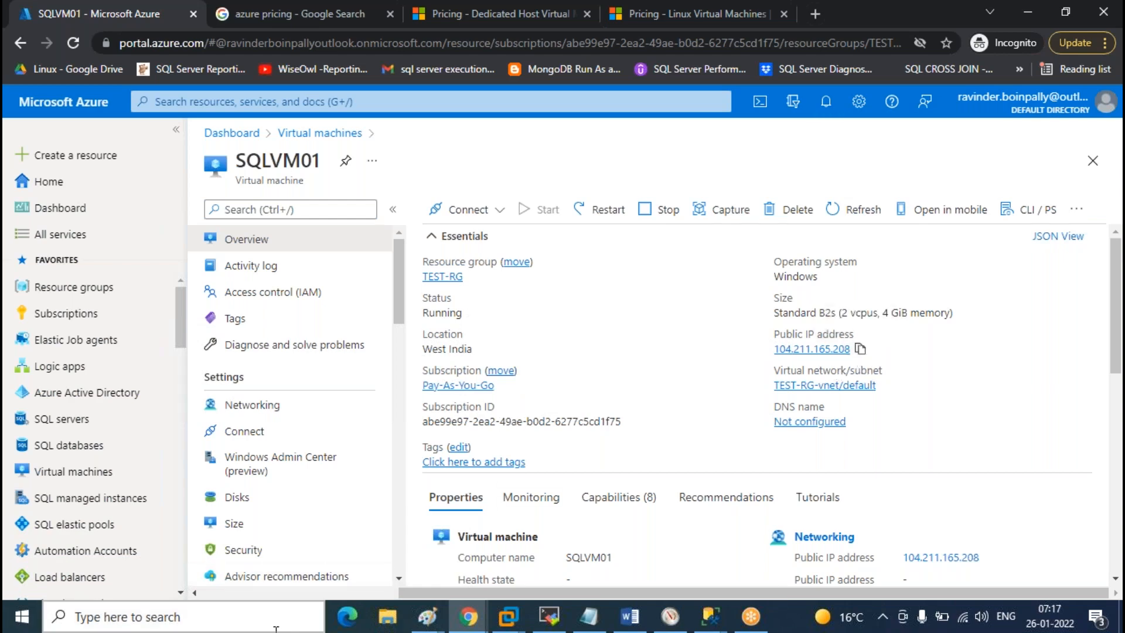
Launch Remote Desktop Connection via mstsc with the server IP filled in
{"action": "left_click", "coordinate": [146, 616]}
{"action": "type", "text": "mstsc"}
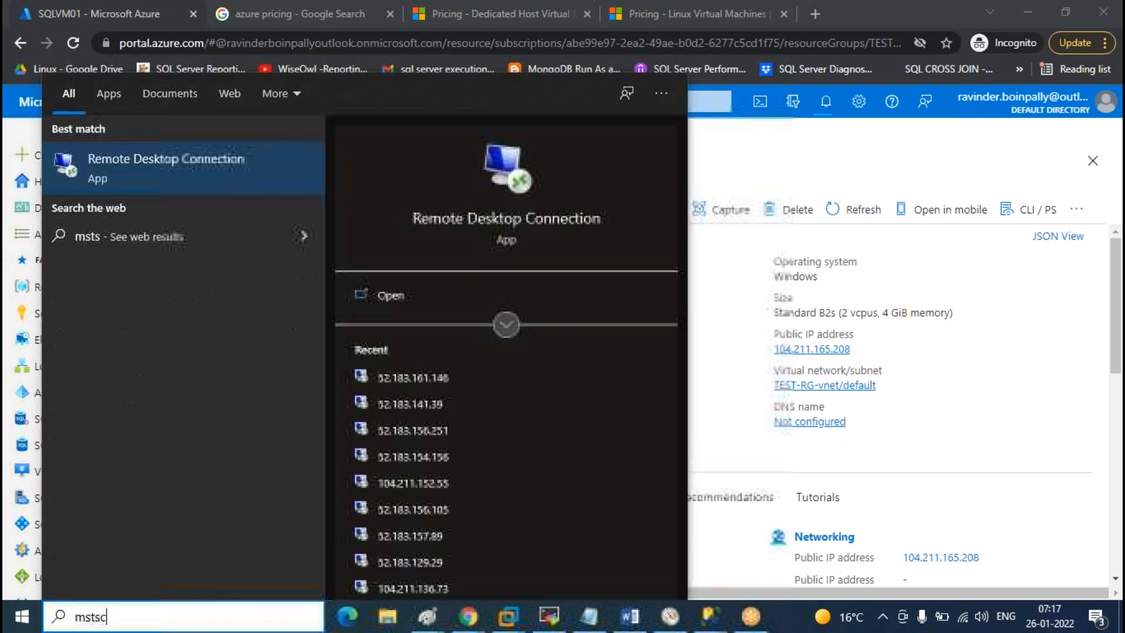
{"action": "key", "text": "Return"}
{"action": "key", "text": "ctrl+v"}
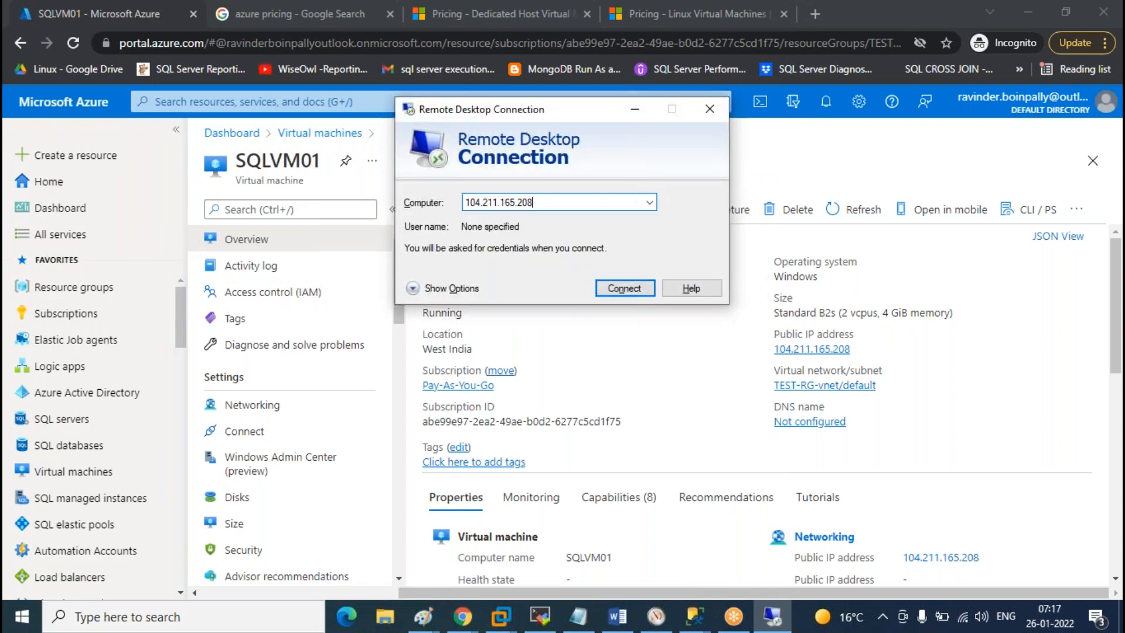
Connect to 104.211.165.208 with the admin username and password, accepting the certificate warning
{"action": "left_click", "coordinate": [617, 283]}
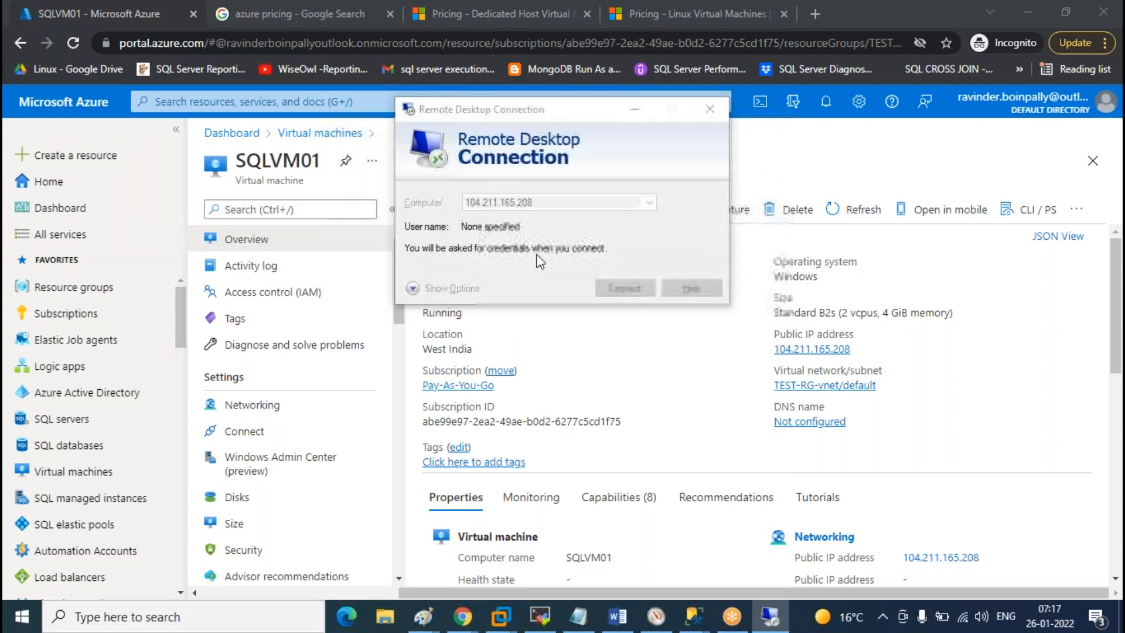
{"action": "type", "text": "Ravinder"}
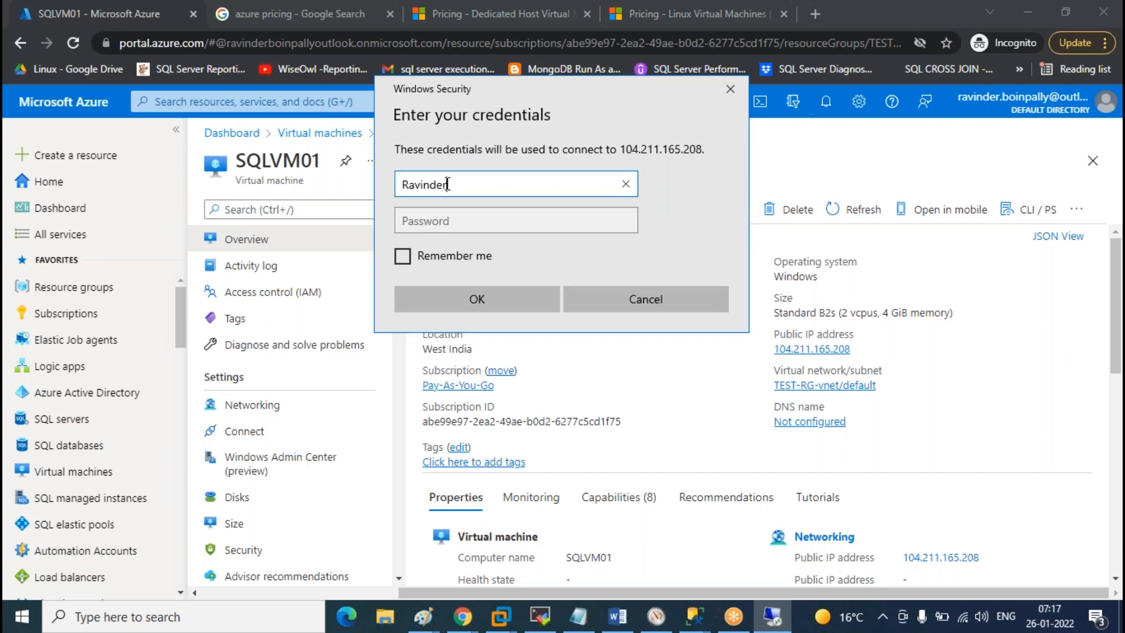
{"action": "key", "text": "Tab"}
{"action": "type", "text": "**********"}
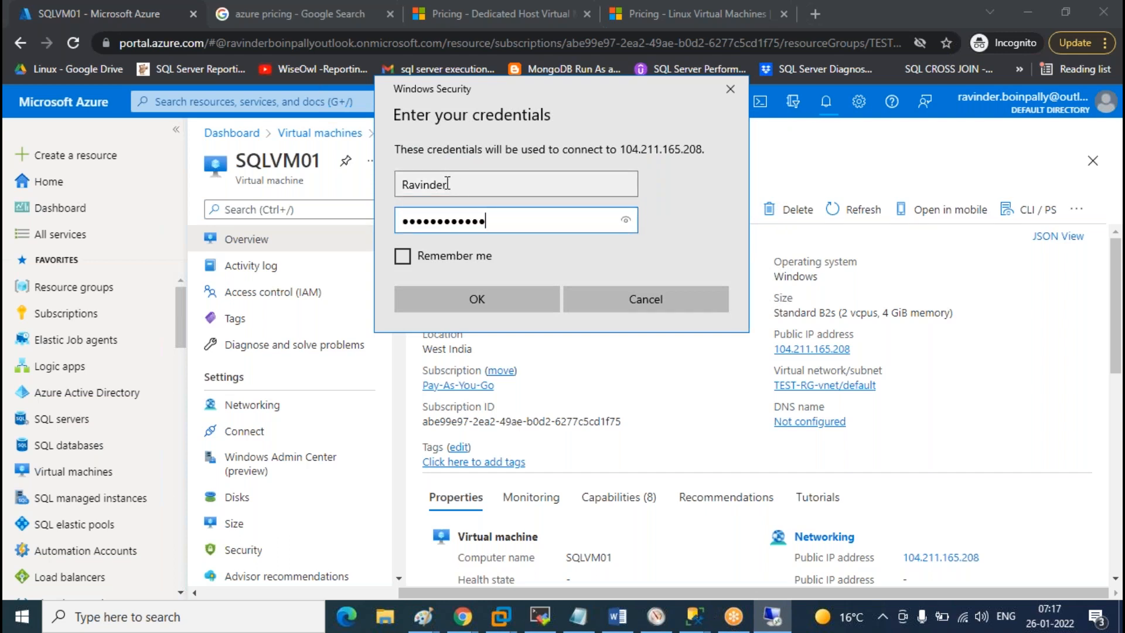
{"action": "left_click", "coordinate": [466, 298]}
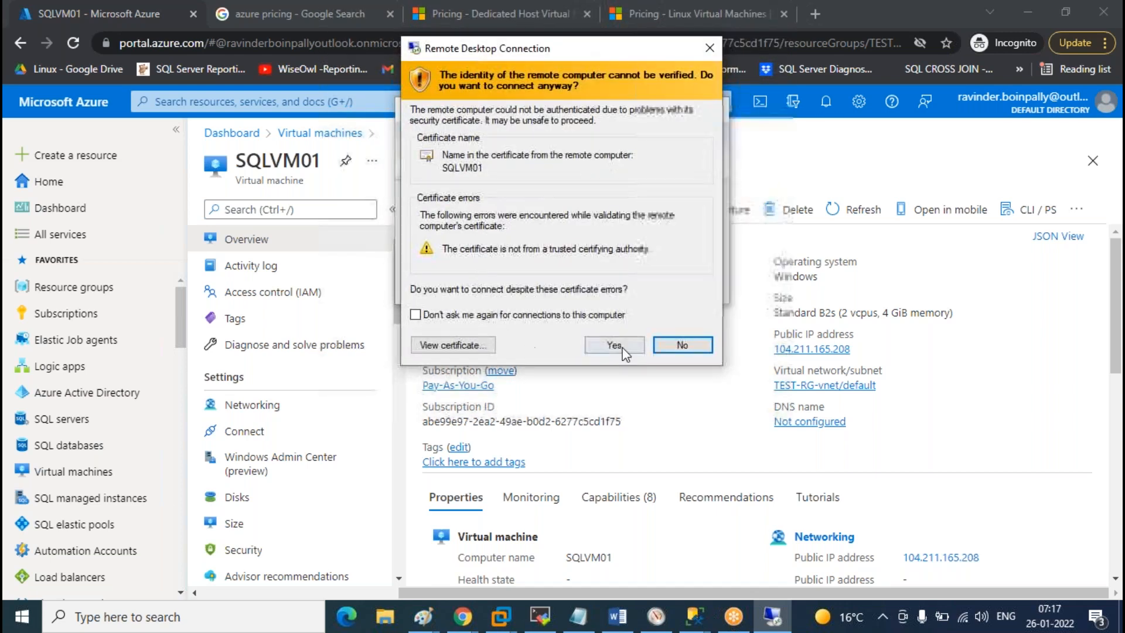
{"action": "left_click", "coordinate": [622, 348]}
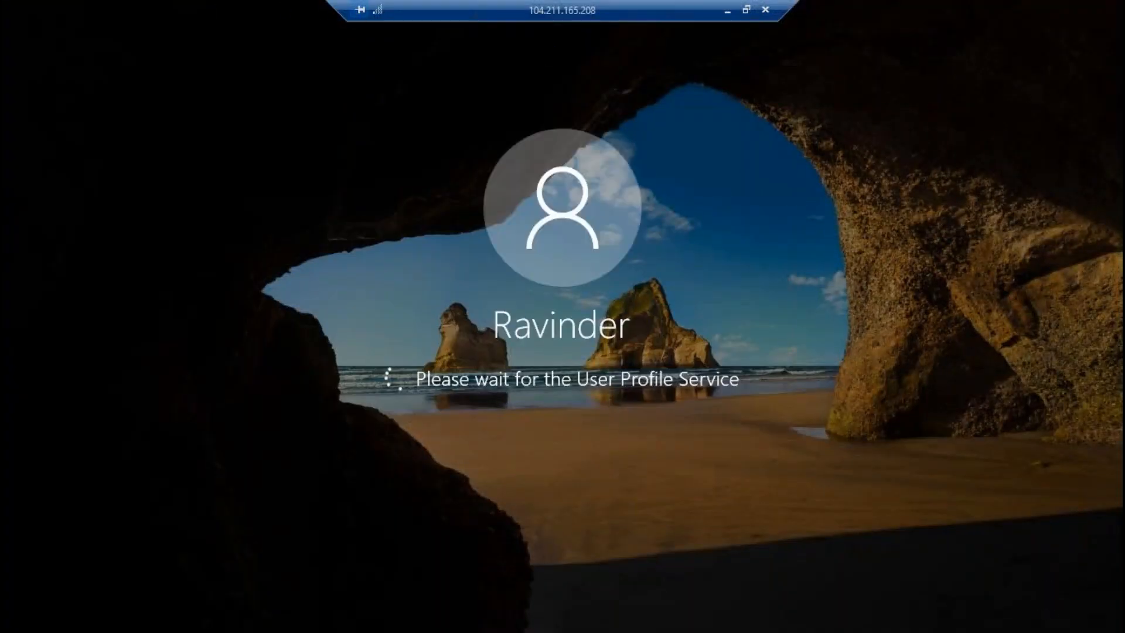
Refresh the remote desktop, allow network discoverability, and open File Explorer with Win+E
{"action": "left_click_drag", "start_coordinate": [597, 4], "coordinate": [797, 4]}
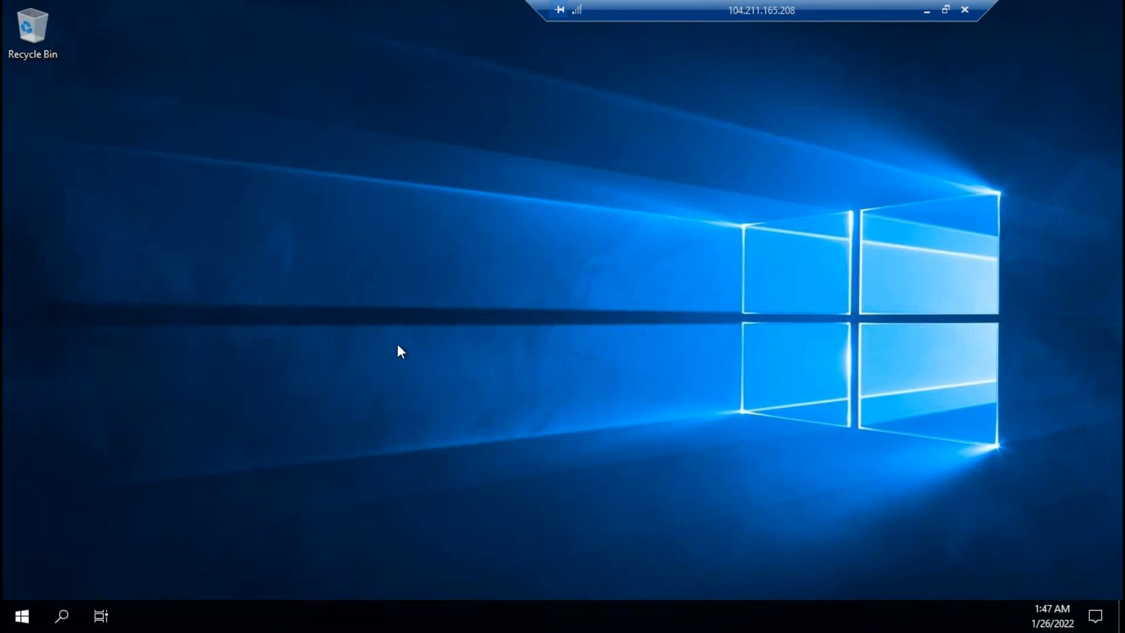
{"action": "right_click", "coordinate": [460, 209]}
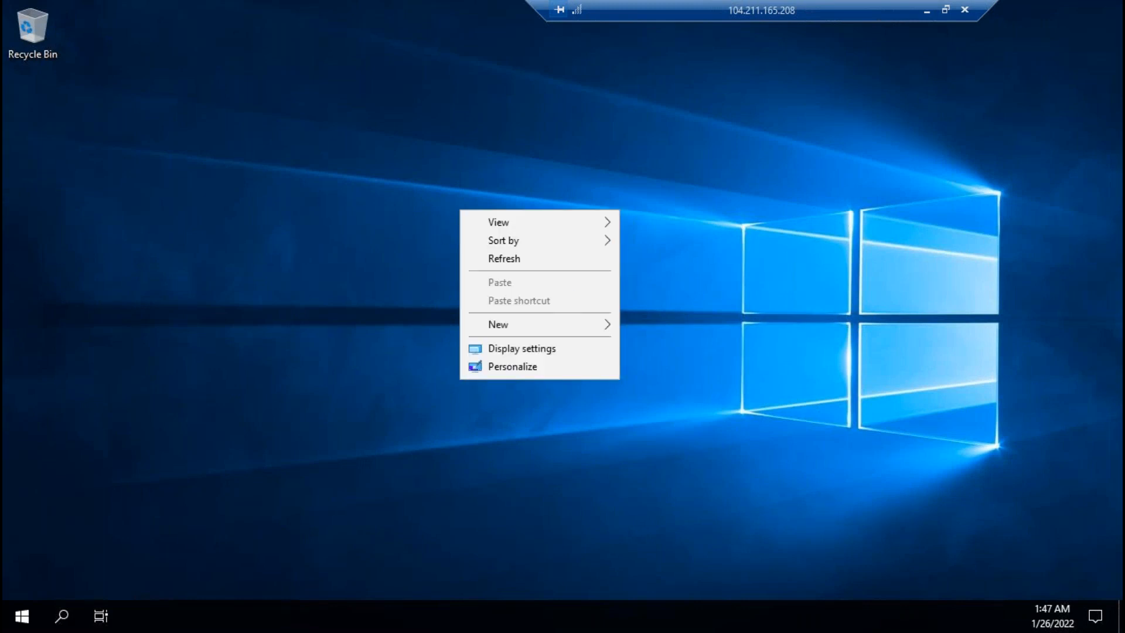
{"action": "left_click", "coordinate": [504, 259]}
{"action": "right_click", "coordinate": [623, 86]}
{"action": "left_click", "coordinate": [670, 136]}
{"action": "right_click", "coordinate": [497, 116]}
{"action": "left_click", "coordinate": [515, 166]}
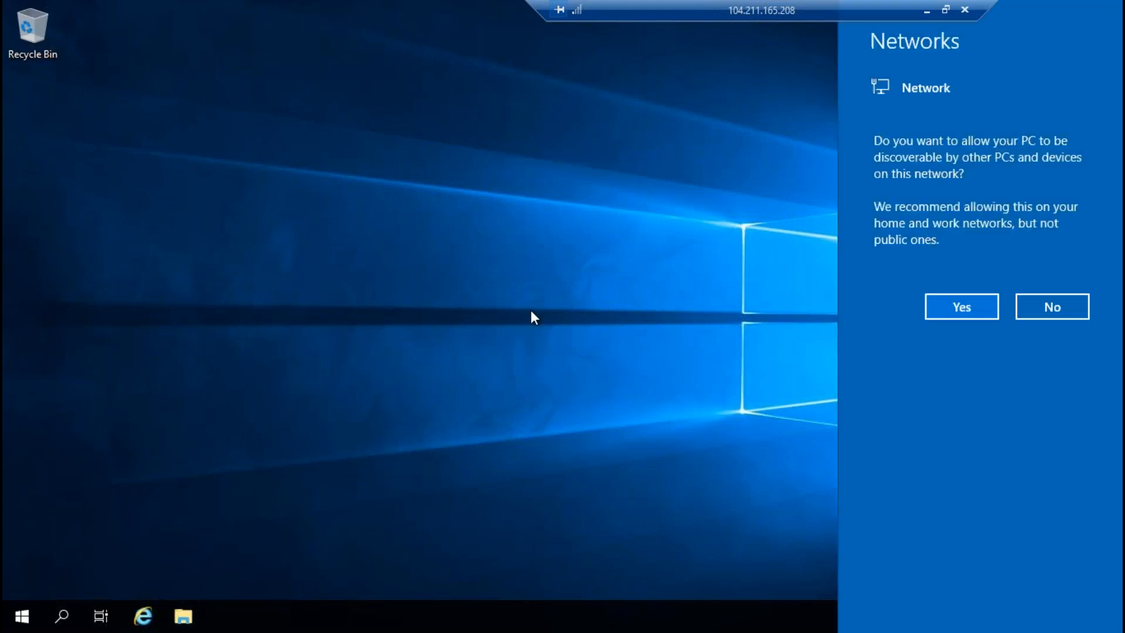
{"action": "left_click", "coordinate": [957, 305]}
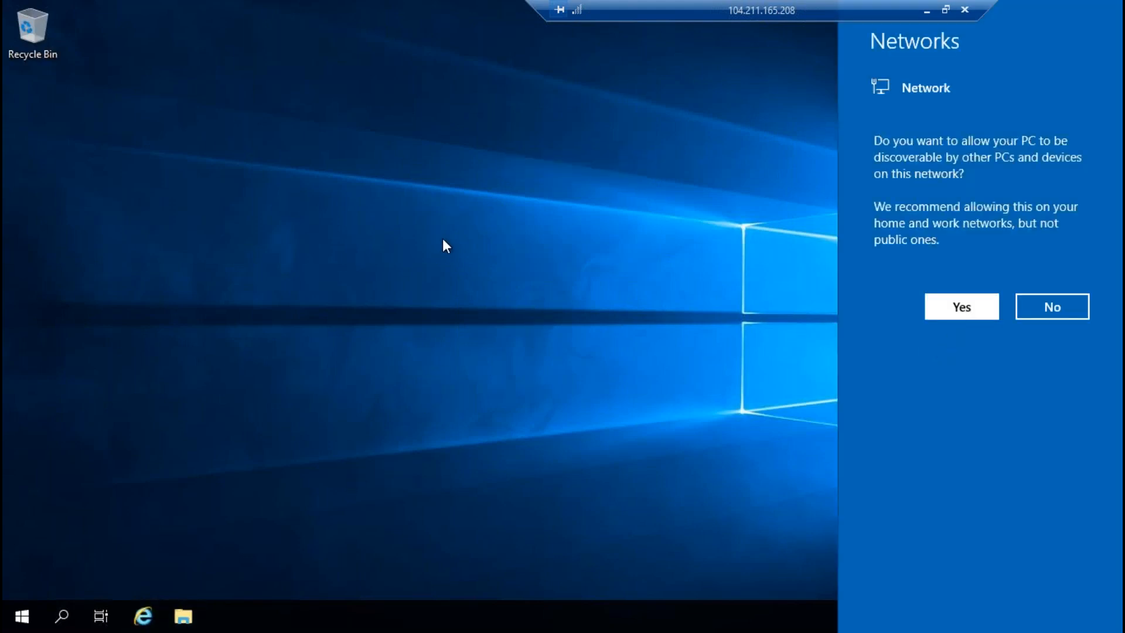
{"action": "key", "text": "super+e"}
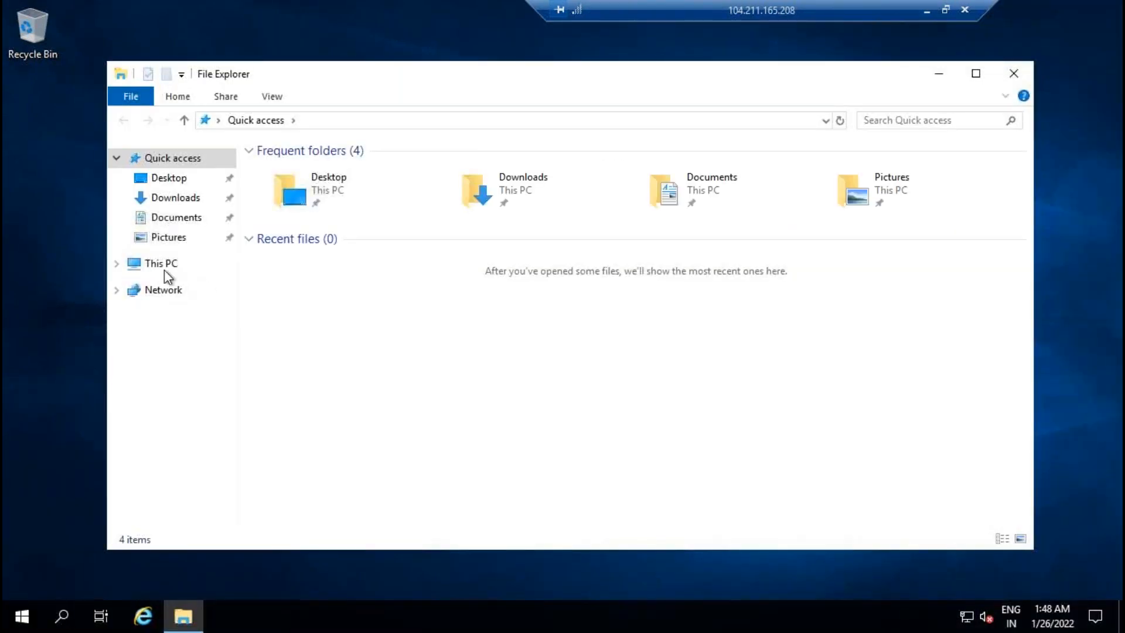
Show This PC's drives maximized, then open Advanced system settings from This PC's Properties
{"action": "left_click", "coordinate": [163, 265]}
{"action": "left_click", "coordinate": [976, 75]}
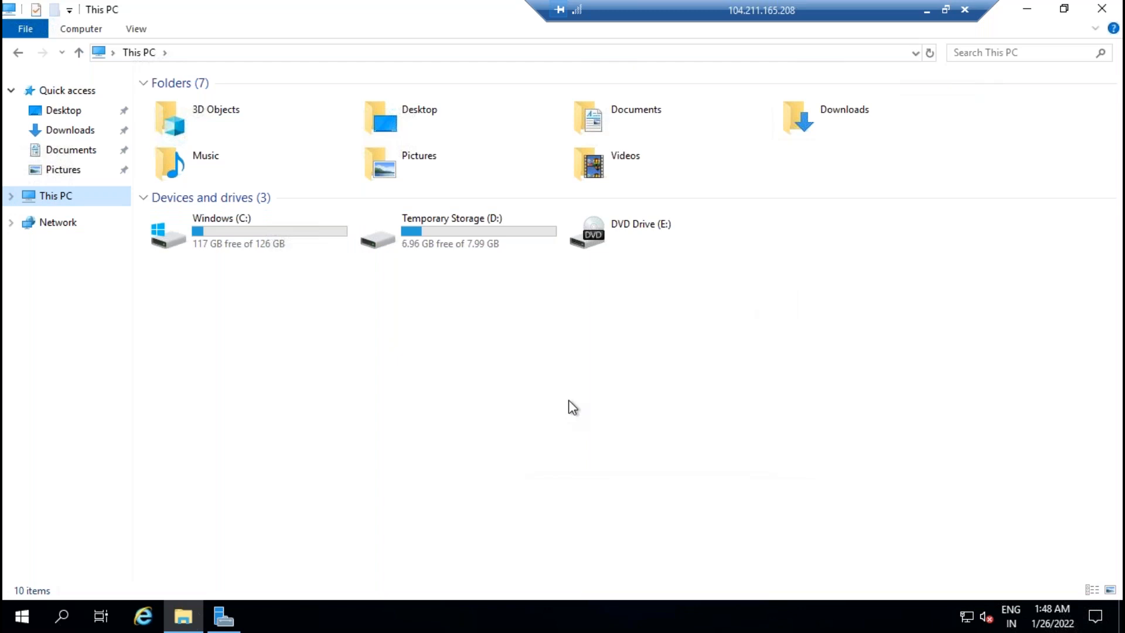
{"action": "right_click", "coordinate": [72, 195]}
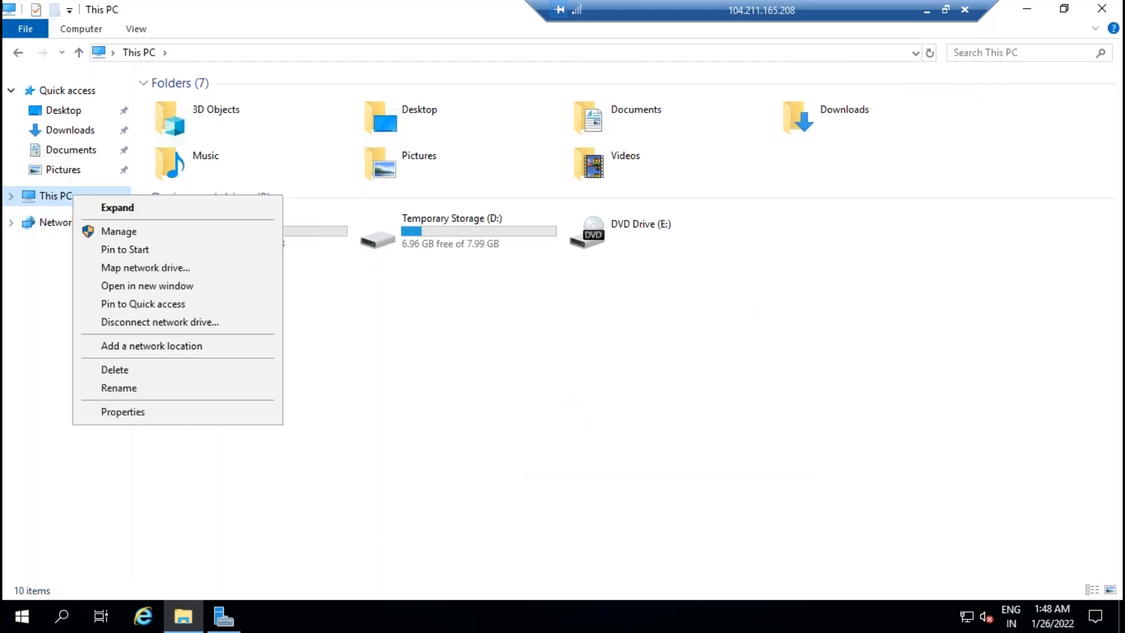
{"action": "left_click", "coordinate": [135, 413]}
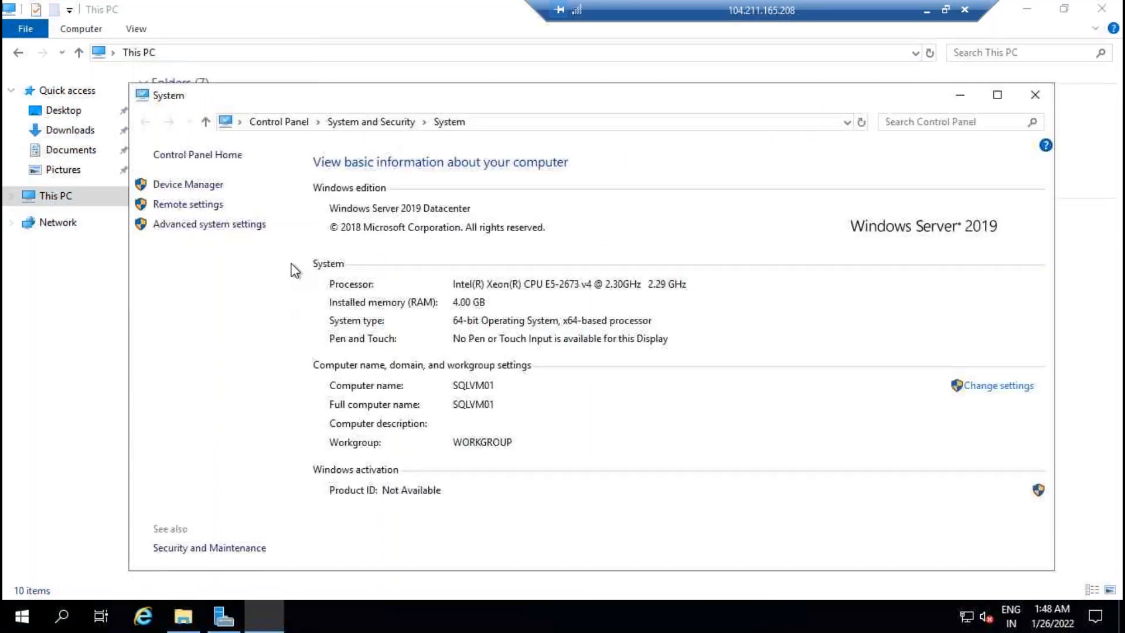
{"action": "left_click", "coordinate": [206, 229]}
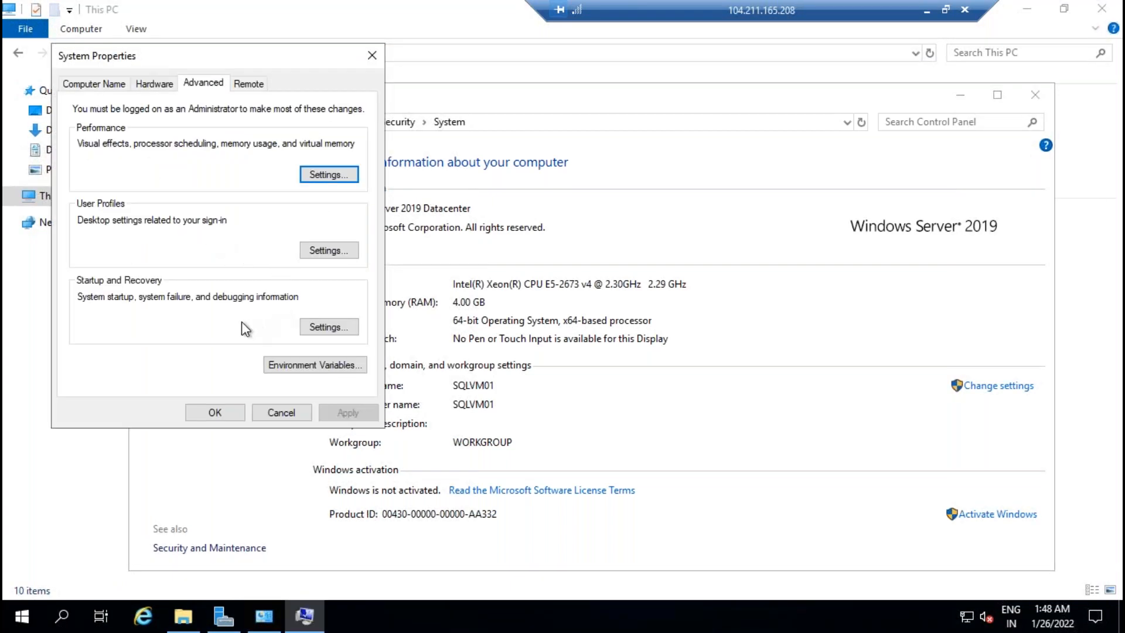
Inspect the system-managed paging file on D: Temporary Storage in Virtual Memory, then close it
{"action": "left_click", "coordinate": [329, 175]}
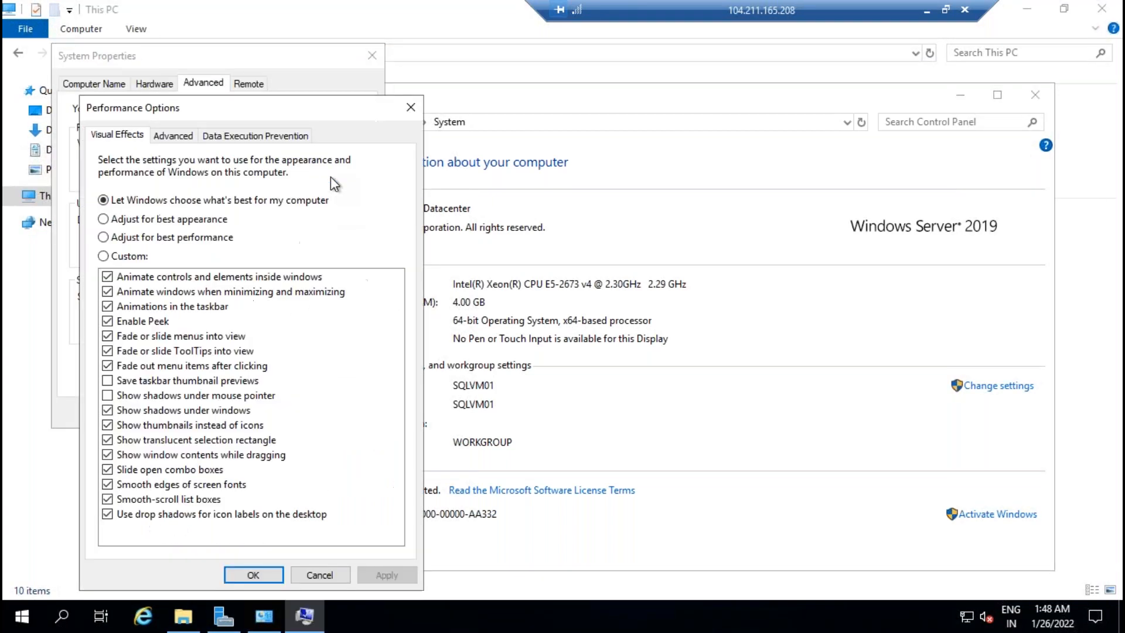
{"action": "left_click", "coordinate": [173, 136]}
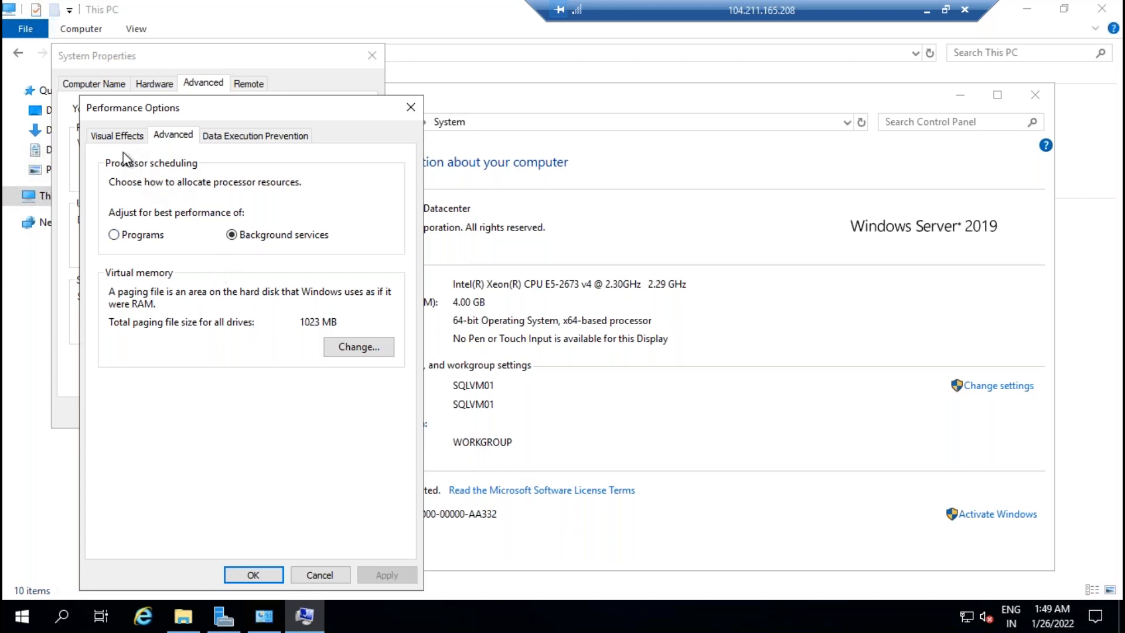
{"action": "left_click", "coordinate": [359, 347]}
{"action": "left_click", "coordinate": [196, 245]}
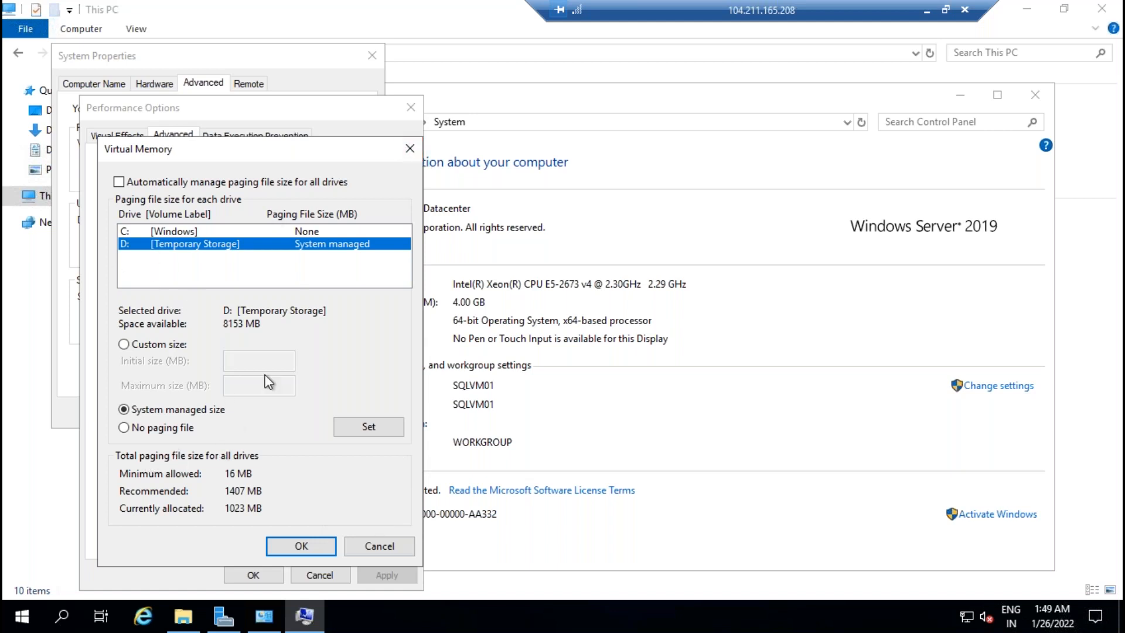
{"action": "left_click", "coordinate": [409, 150]}
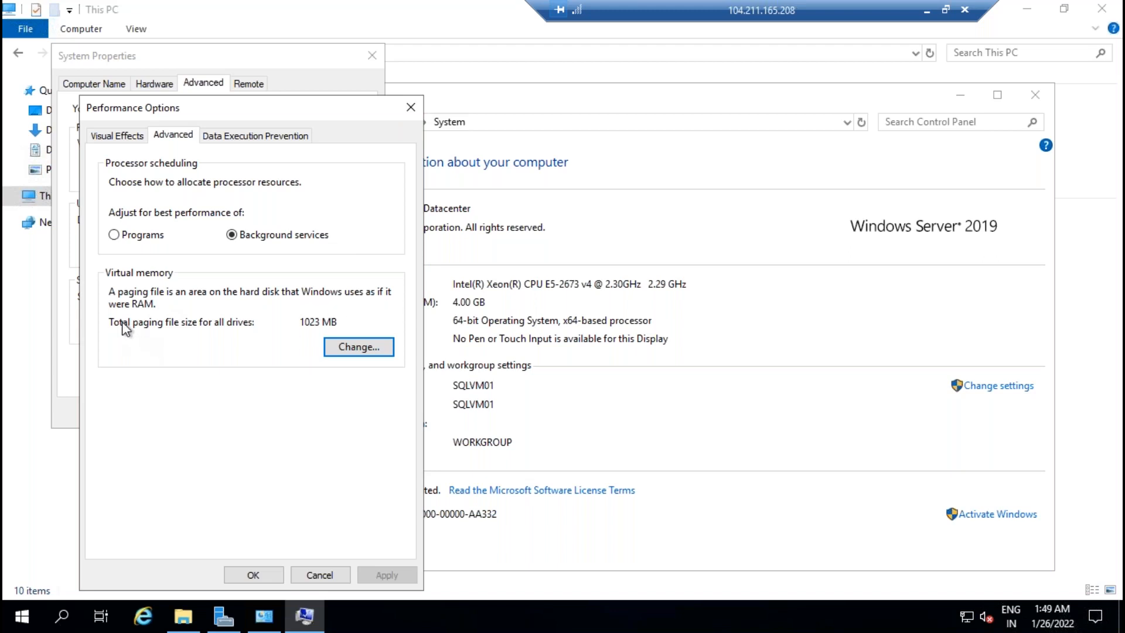
Close Performance Options and System Properties, and minimize the System window
{"action": "left_click", "coordinate": [319, 573]}
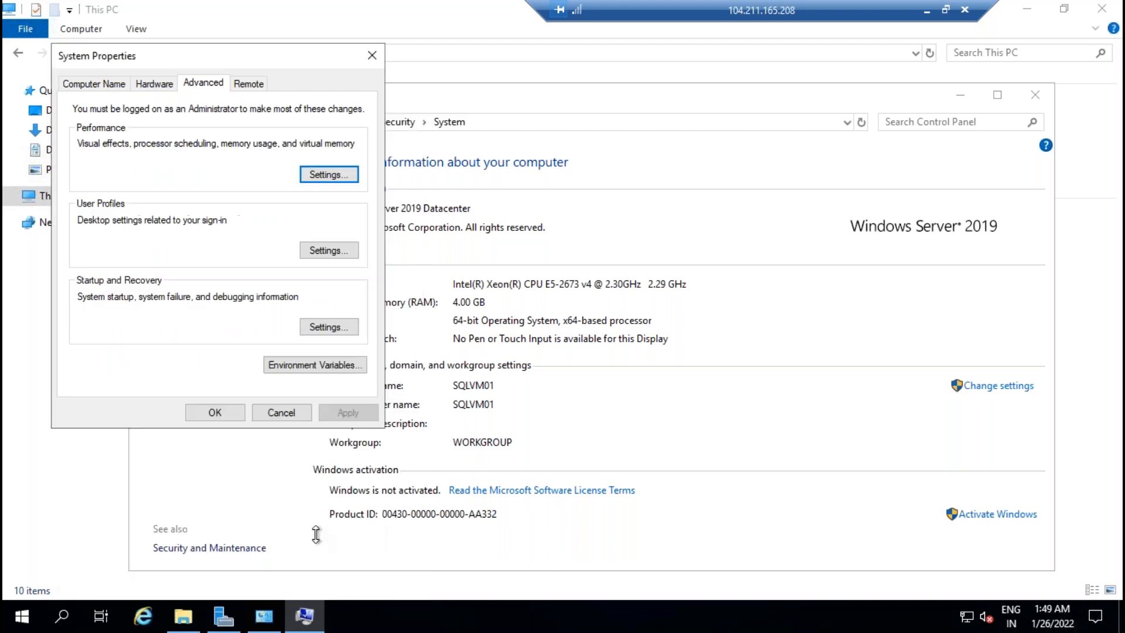
{"action": "left_click", "coordinate": [371, 55]}
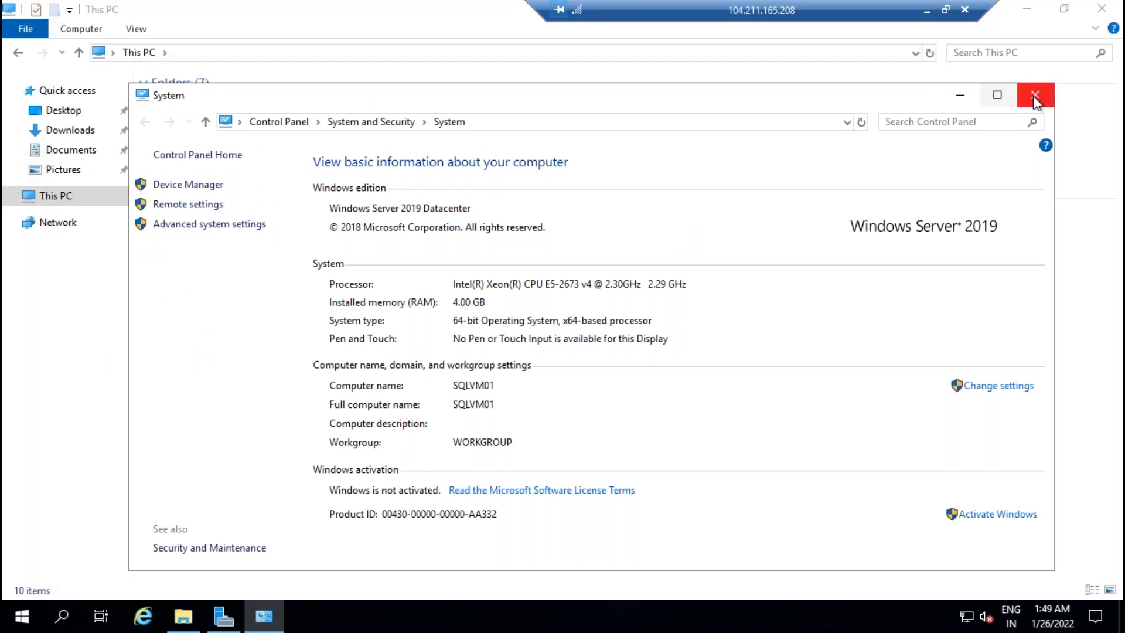
{"action": "left_click", "coordinate": [958, 97]}
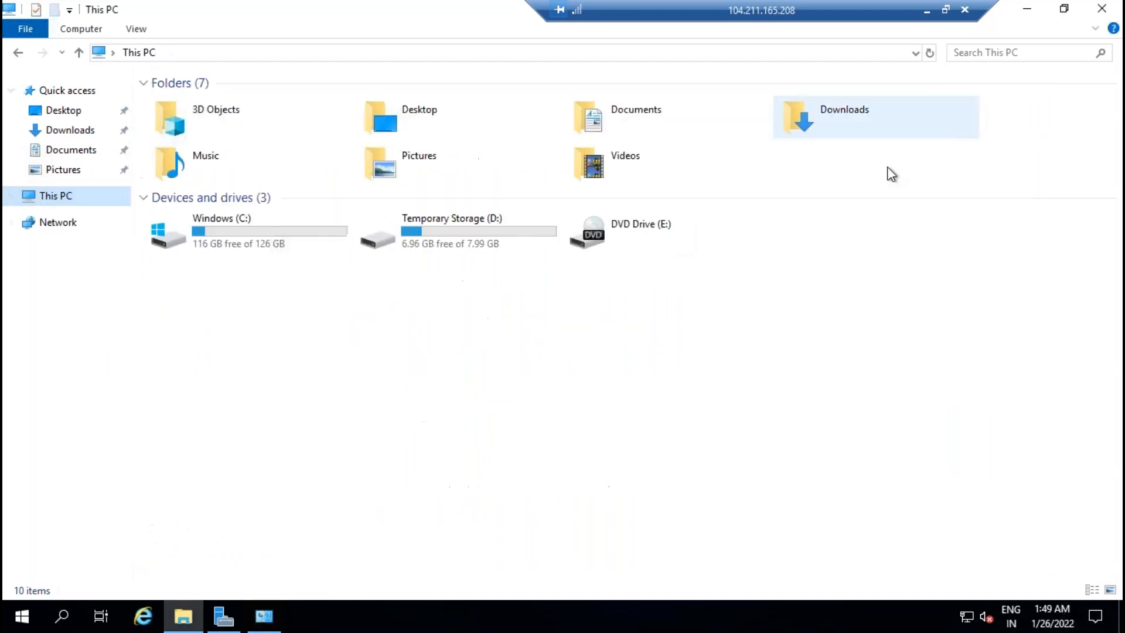
Check the server's CPU usage in Task Manager's Performance view, then minimize the remote session
{"action": "right_click", "coordinate": [473, 624]}
{"action": "left_click", "coordinate": [536, 539]}
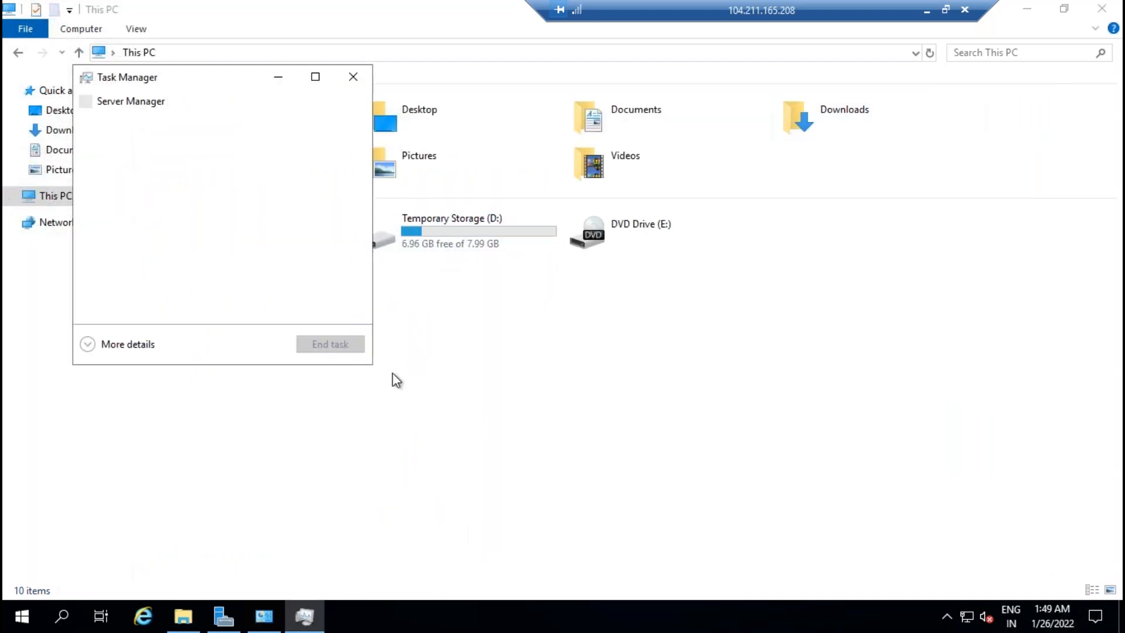
{"action": "left_click", "coordinate": [114, 347]}
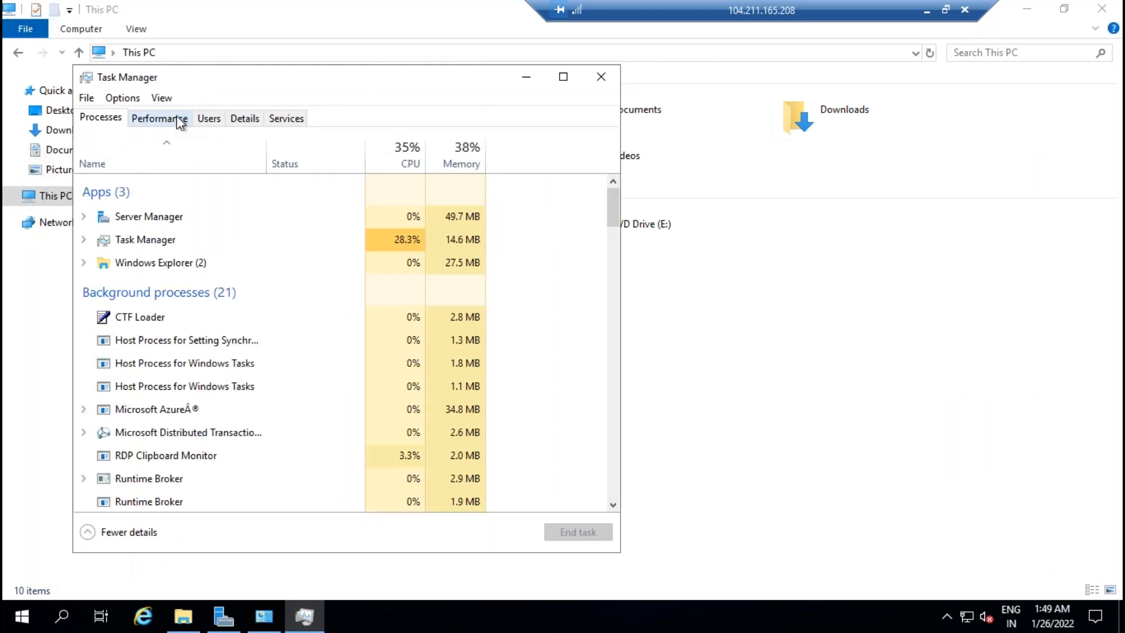
{"action": "left_click", "coordinate": [177, 115]}
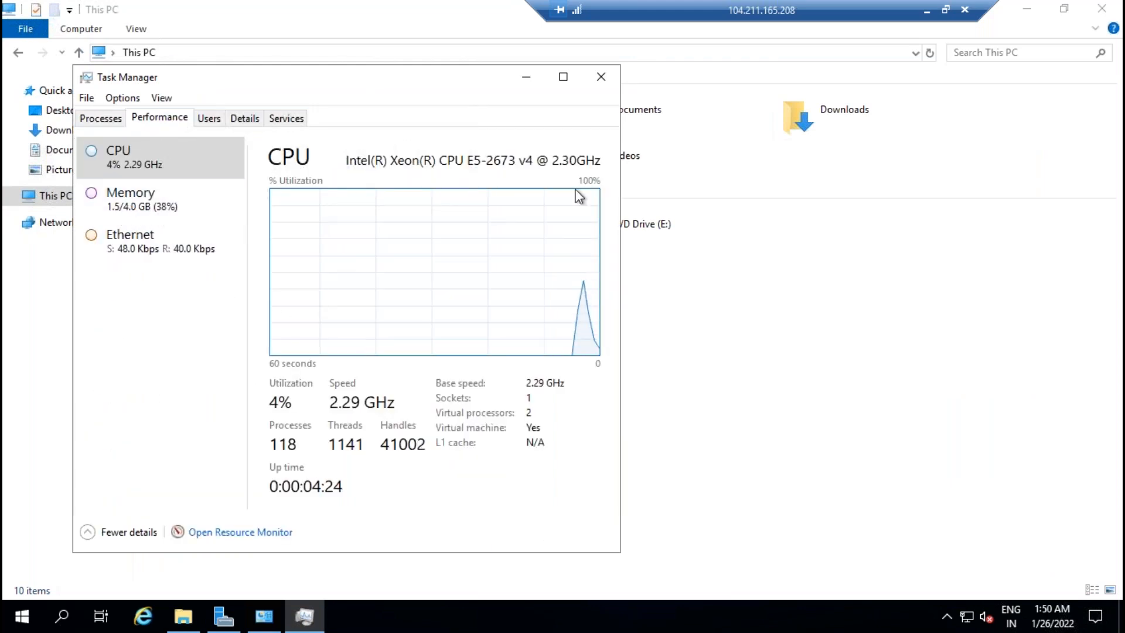
{"action": "left_click", "coordinate": [602, 76]}
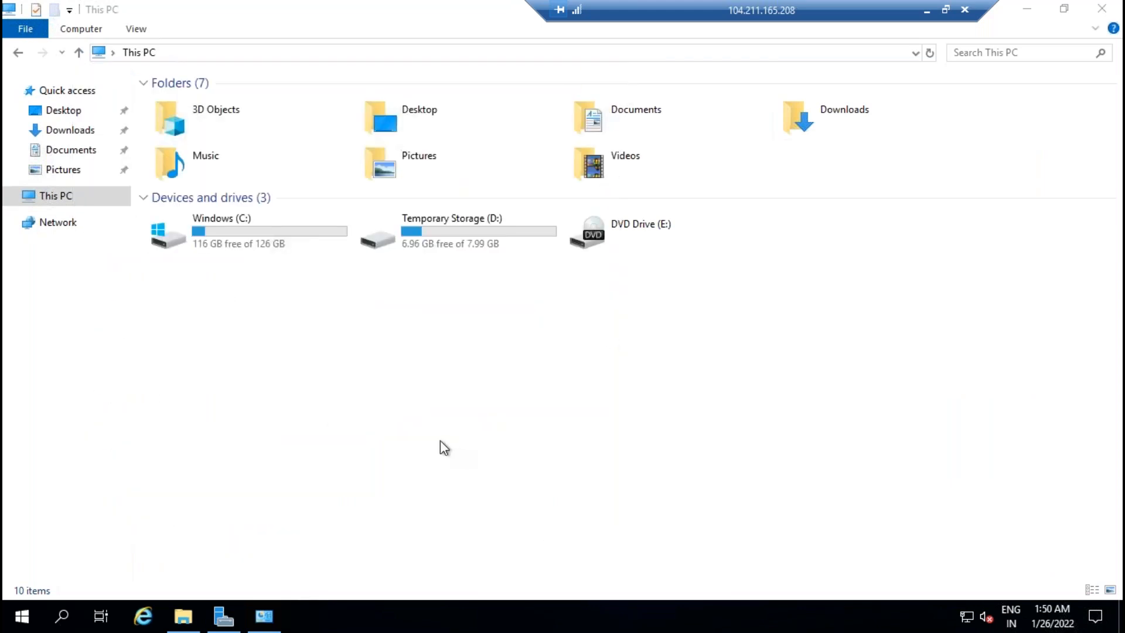
{"action": "left_click", "coordinate": [87, 194]}
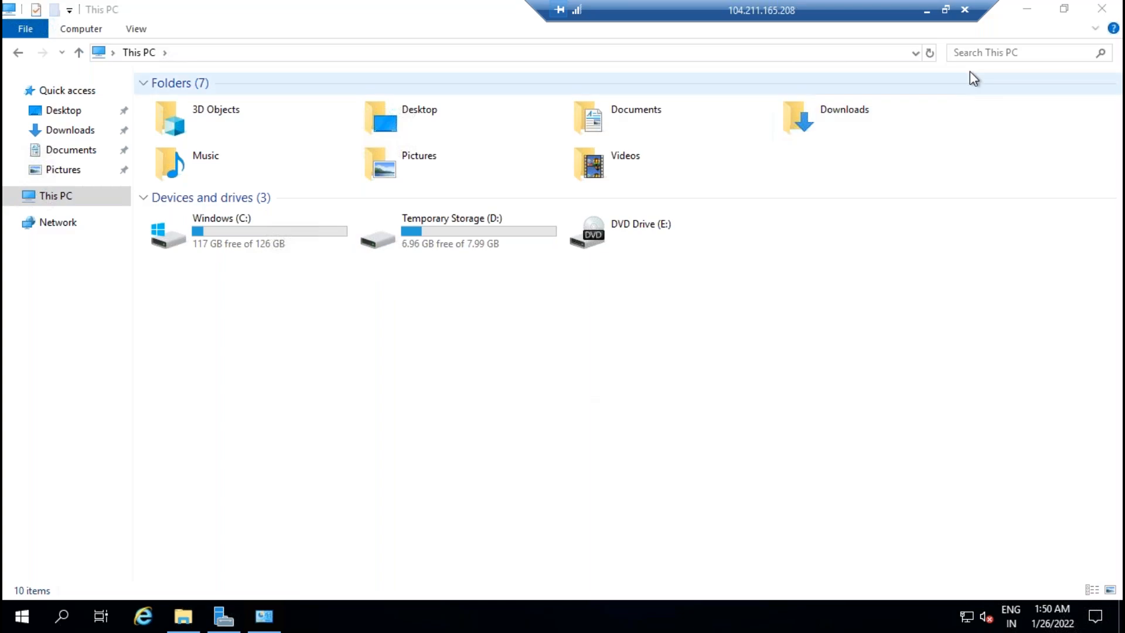
{"action": "left_click", "coordinate": [928, 12]}
Launch Paint (mspaint) and draw a large rectangle and a smaller one to its right
{"action": "key", "text": "super"}
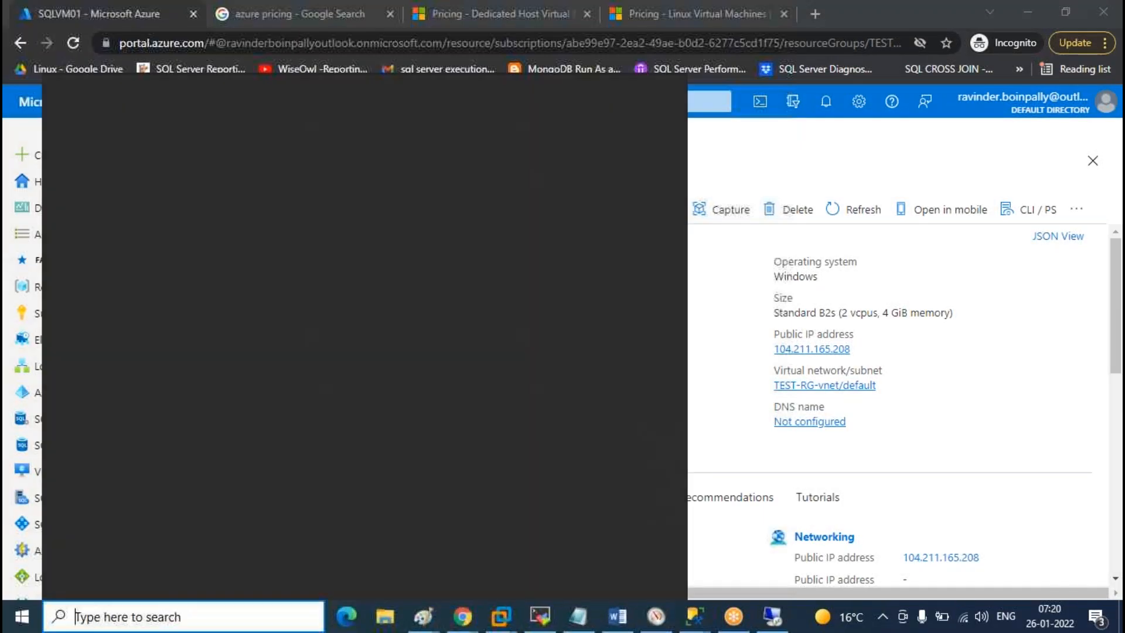
{"action": "type", "text": "mspaint"}
{"action": "key", "text": "Return"}
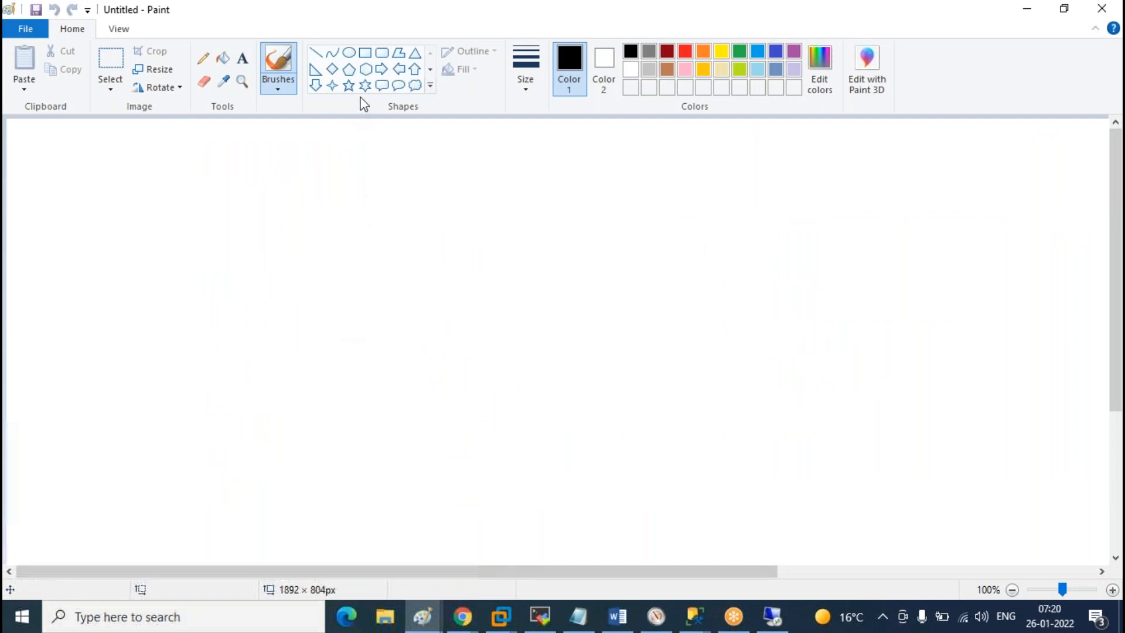
{"action": "left_click", "coordinate": [365, 52]}
{"action": "mouse_move", "coordinate": [237, 154]}
{"action": "left_mouse_down"}
{"action": "mouse_move", "coordinate": [293, 282]}
{"action": "mouse_move", "coordinate": [481, 326]}
{"action": "left_mouse_up"}
{"action": "mouse_move", "coordinate": [631, 156]}
{"action": "left_mouse_down"}
{"action": "mouse_move", "coordinate": [676, 224]}
{"action": "mouse_move", "coordinate": [785, 236]}
{"action": "left_mouse_up"}
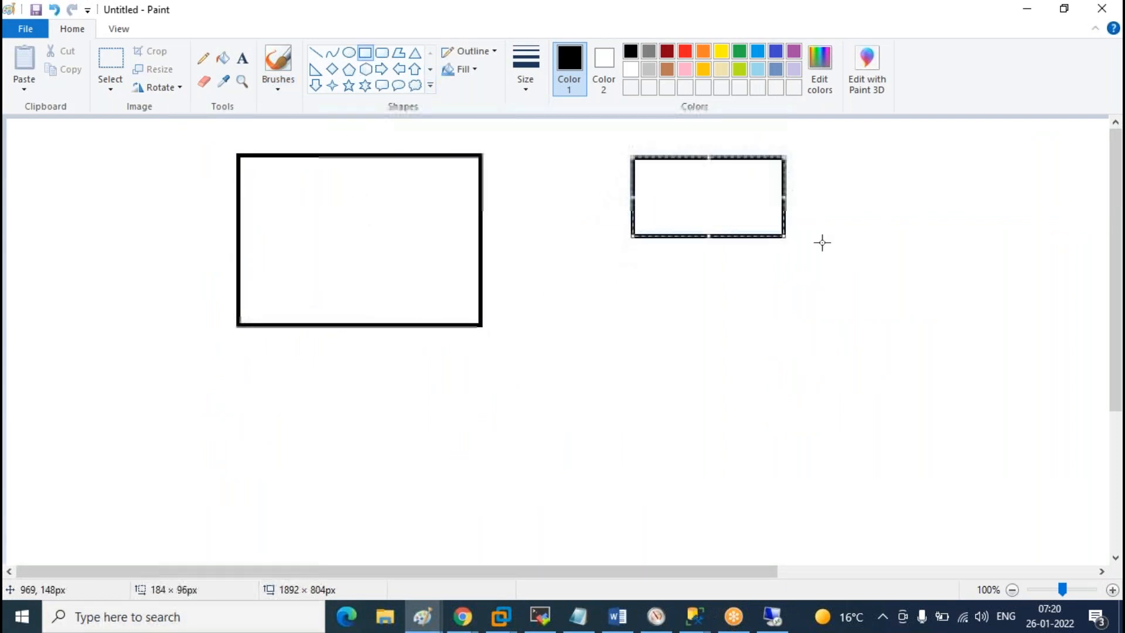
With the Pencil, link the rectangles with curved lines and scribble inside and around them
{"action": "left_click", "coordinate": [203, 61]}
{"action": "mouse_move", "coordinate": [391, 178]}
{"action": "left_mouse_down"}
{"action": "mouse_move", "coordinate": [363, 187]}
{"action": "mouse_move", "coordinate": [410, 202]}
{"action": "mouse_move", "coordinate": [381, 258]}
{"action": "mouse_move", "coordinate": [465, 296]}
{"action": "left_mouse_up"}
{"action": "mouse_move", "coordinate": [482, 253]}
{"action": "left_mouse_down"}
{"action": "mouse_move", "coordinate": [520, 214]}
{"action": "mouse_move", "coordinate": [602, 166]}
{"action": "mouse_move", "coordinate": [636, 165]}
{"action": "left_mouse_up"}
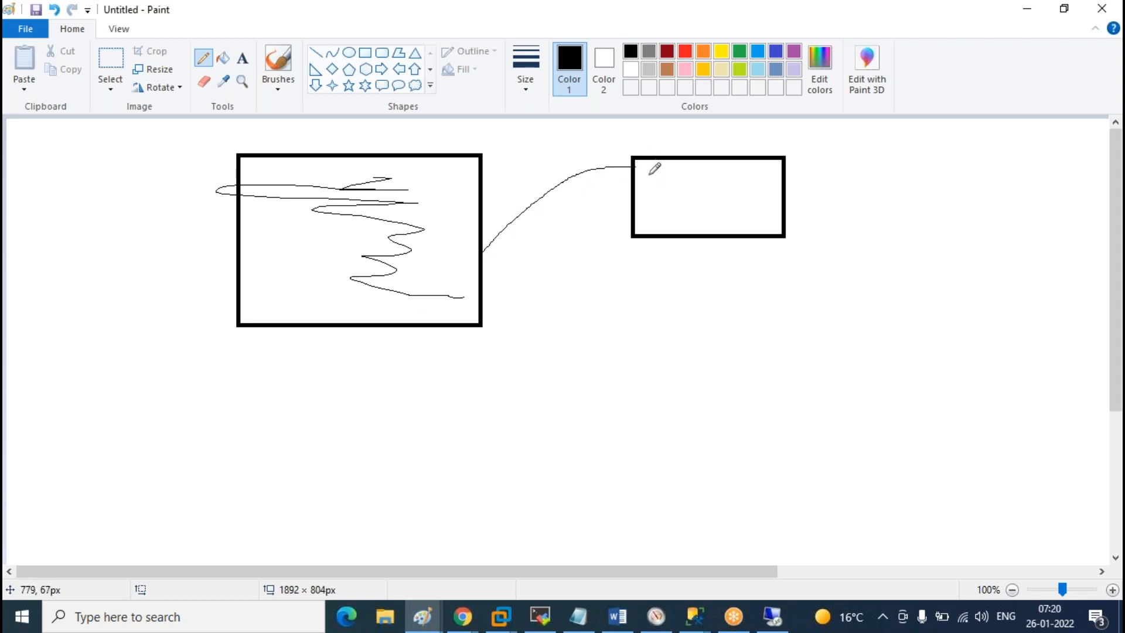
{"action": "mouse_move", "coordinate": [656, 172]}
{"action": "left_mouse_down"}
{"action": "mouse_move", "coordinate": [753, 184]}
{"action": "mouse_move", "coordinate": [689, 183]}
{"action": "mouse_move", "coordinate": [716, 199]}
{"action": "mouse_move", "coordinate": [476, 302]}
{"action": "left_mouse_up"}
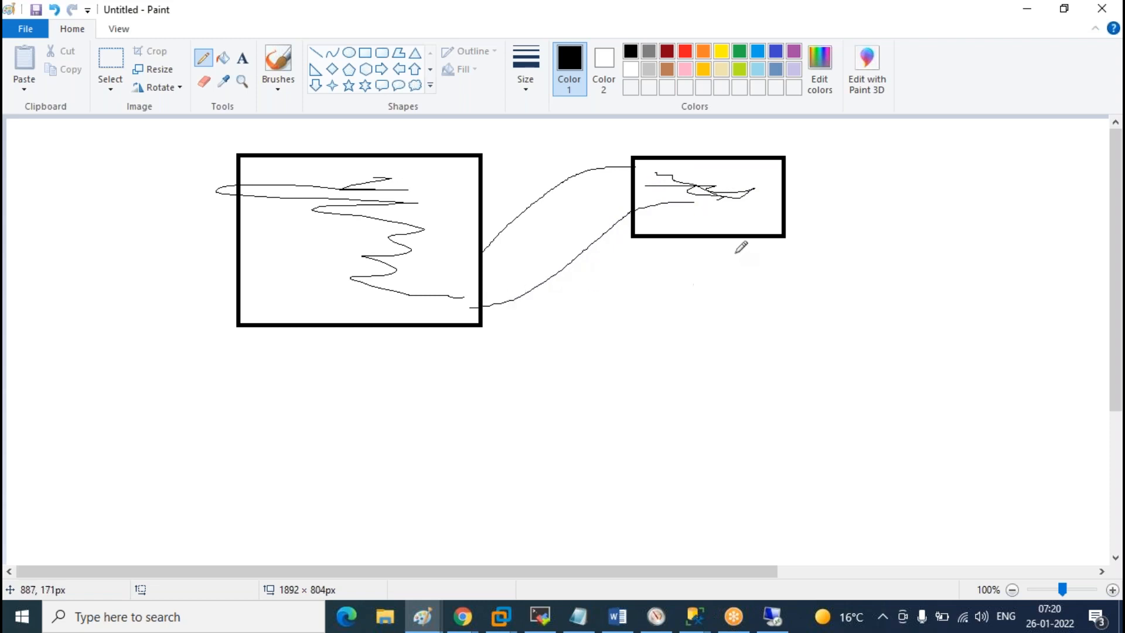
{"action": "left_click_drag", "start_coordinate": [36, 278], "coordinate": [252, 214]}
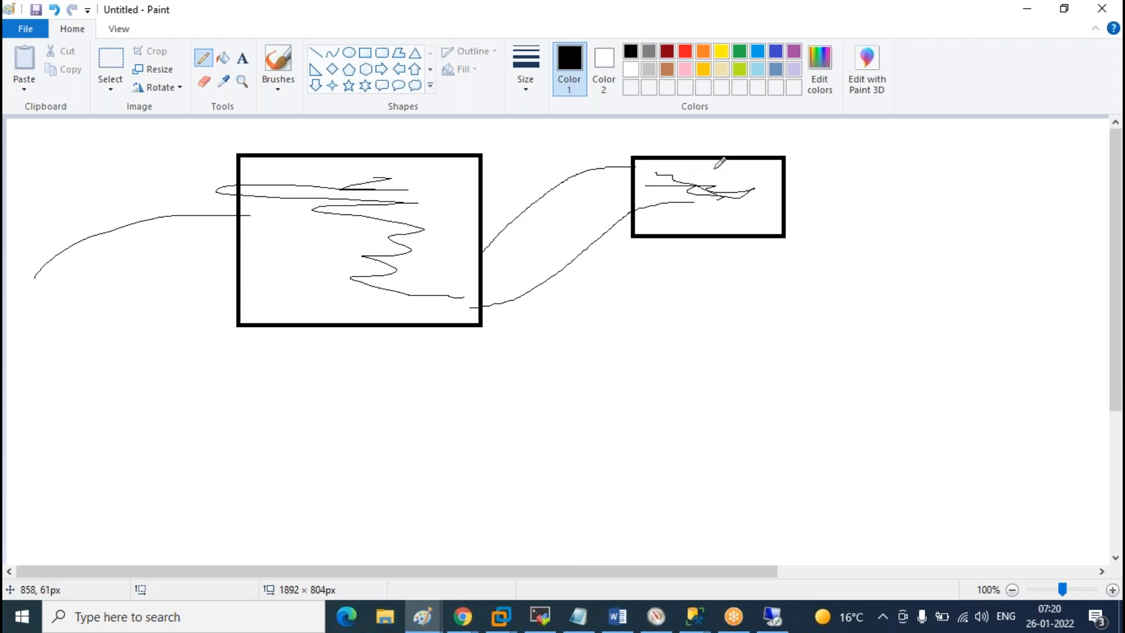
{"action": "mouse_move", "coordinate": [714, 156]}
{"action": "left_mouse_down"}
{"action": "mouse_move", "coordinate": [716, 127]}
{"action": "mouse_move", "coordinate": [736, 141]}
{"action": "mouse_move", "coordinate": [768, 136]}
{"action": "mouse_move", "coordinate": [771, 123]}
{"action": "left_mouse_up"}
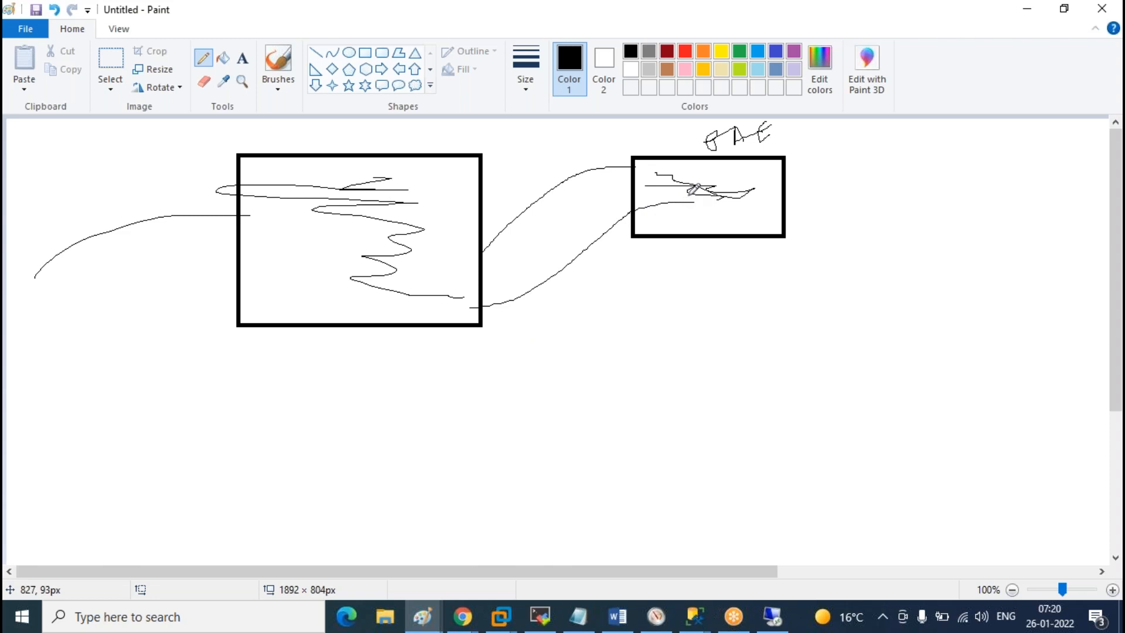
{"action": "left_click_drag", "start_coordinate": [279, 258], "coordinate": [363, 243]}
{"action": "left_click_drag", "start_coordinate": [283, 229], "coordinate": [339, 223]}
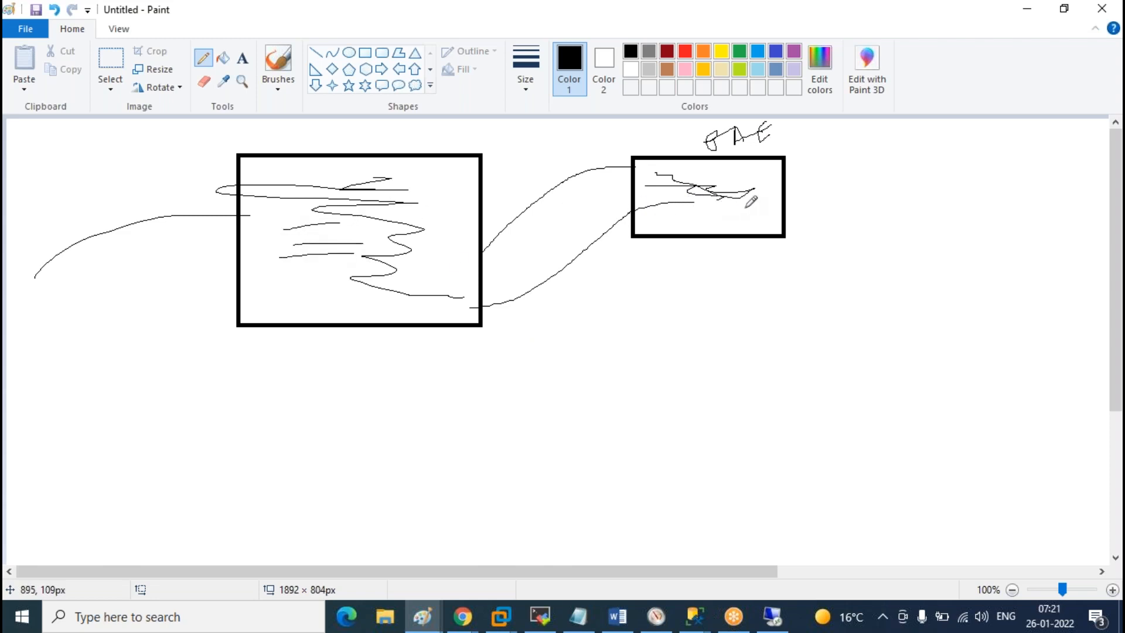
{"action": "left_click_drag", "start_coordinate": [364, 256], "coordinate": [6, 145]}
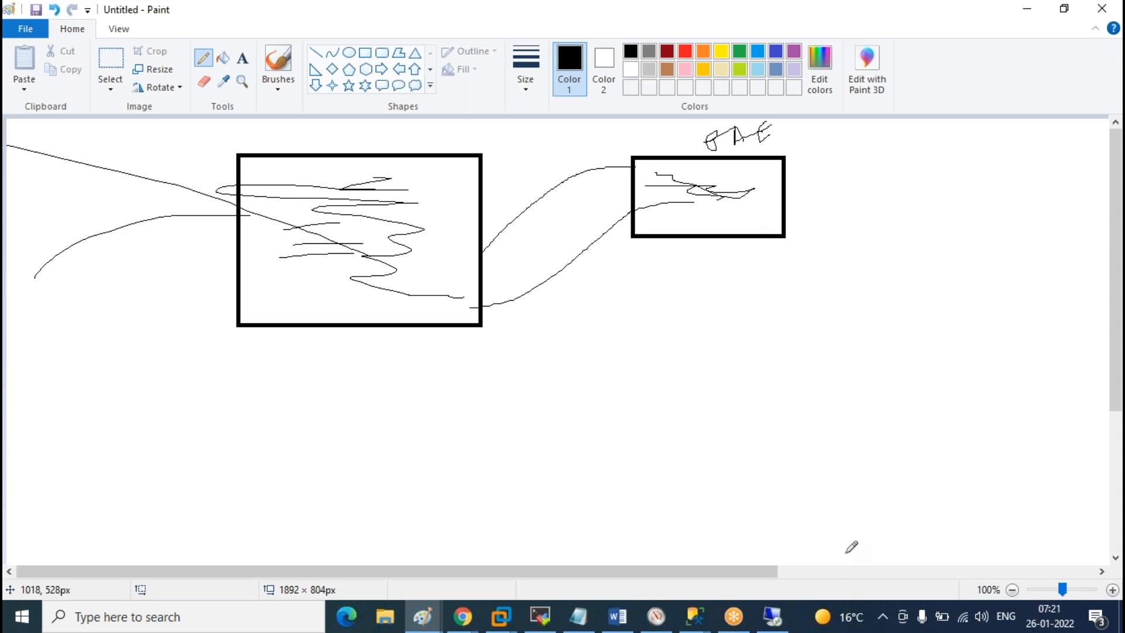
Switch back to the remote server session showing the This PC drive listing
{"action": "left_click", "coordinate": [763, 629]}
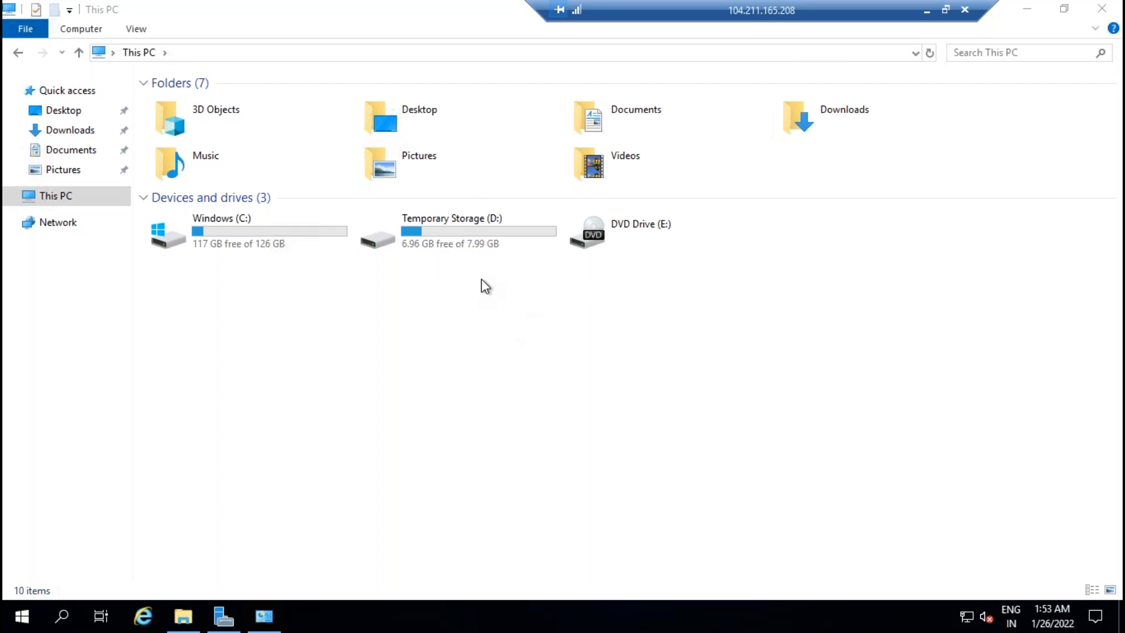
Minimize the remote session and bring the SQLVM01 Azure portal page forward from Chrome
{"action": "left_click", "coordinate": [520, 313]}
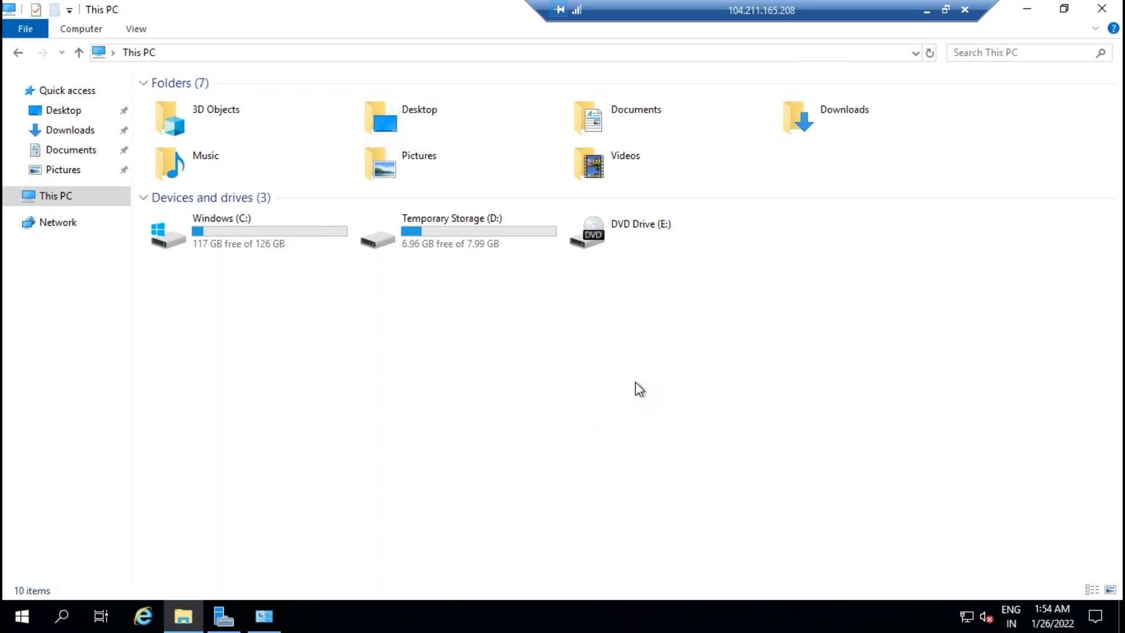
{"action": "left_click", "coordinate": [927, 10]}
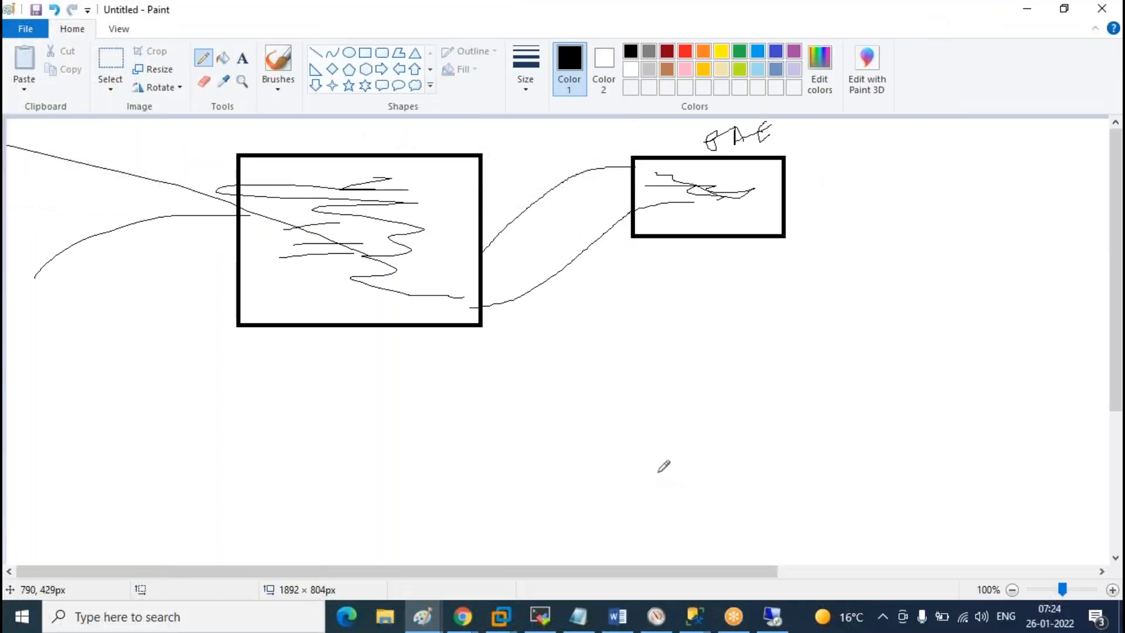
{"action": "mouse_move", "coordinate": [462, 616]}
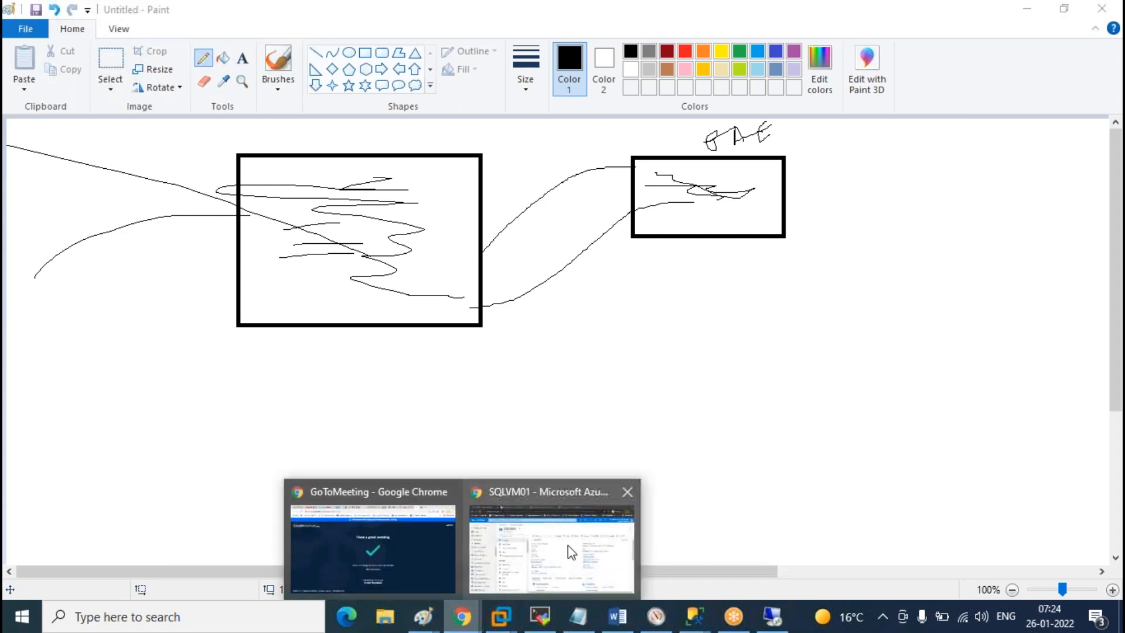
{"action": "left_click", "coordinate": [568, 544]}
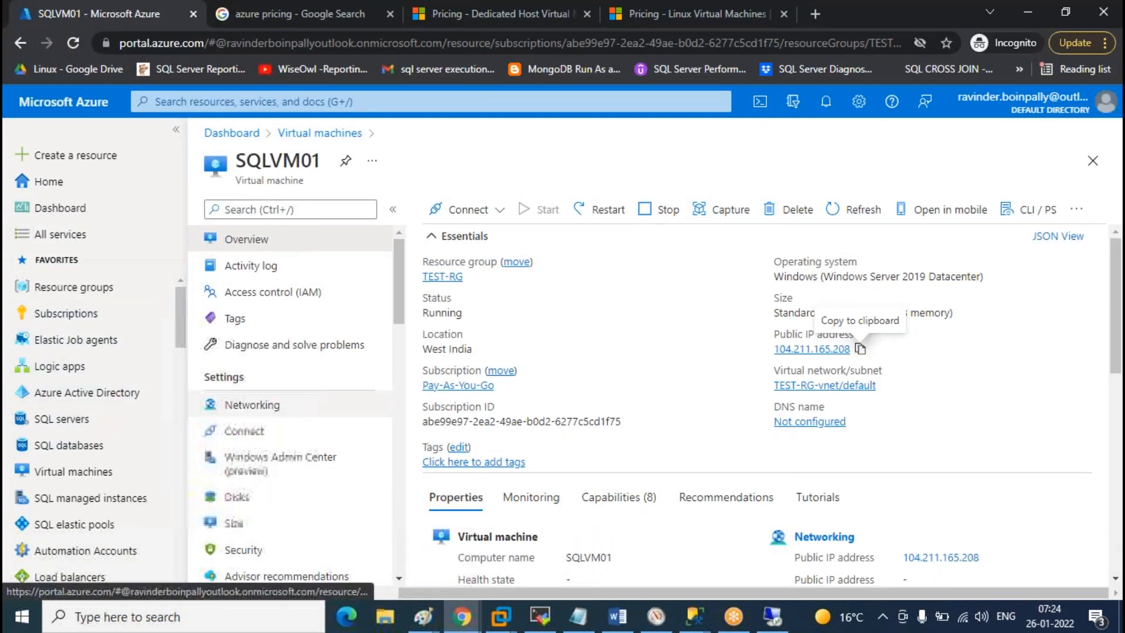
{"action": "left_click", "coordinate": [346, 133]}
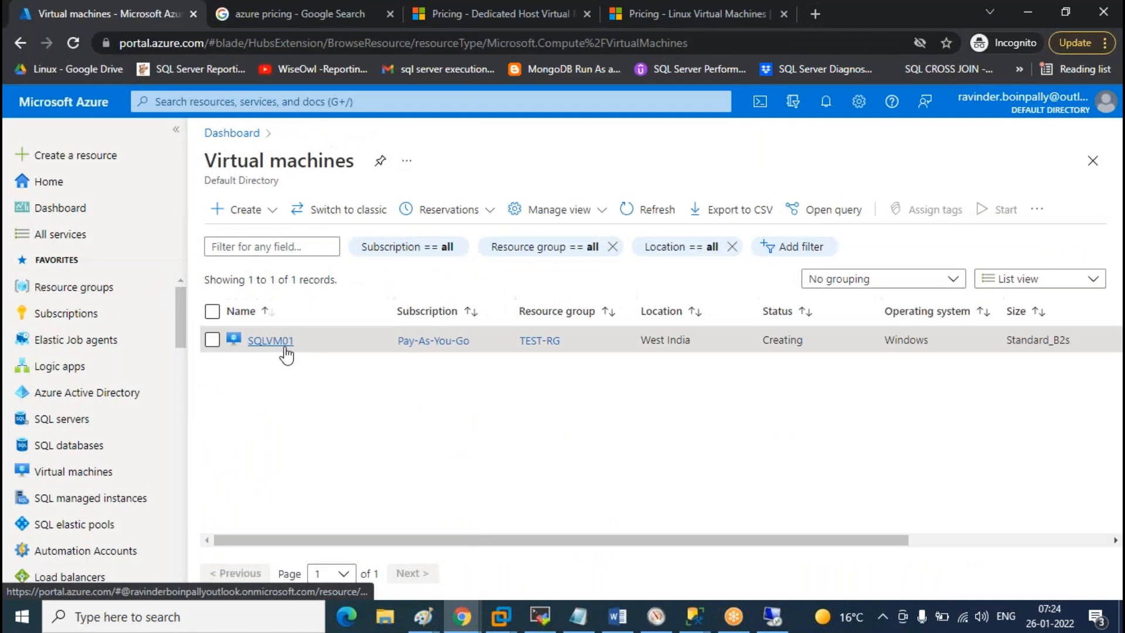
{"action": "left_click", "coordinate": [633, 209]}
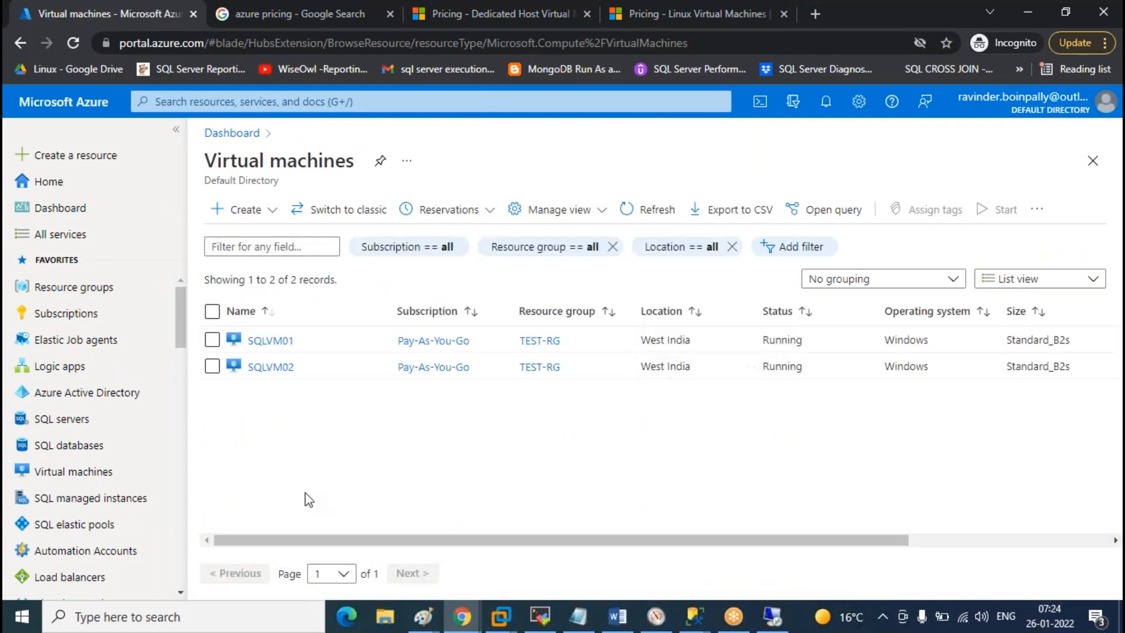
{"action": "left_click", "coordinate": [277, 341]}
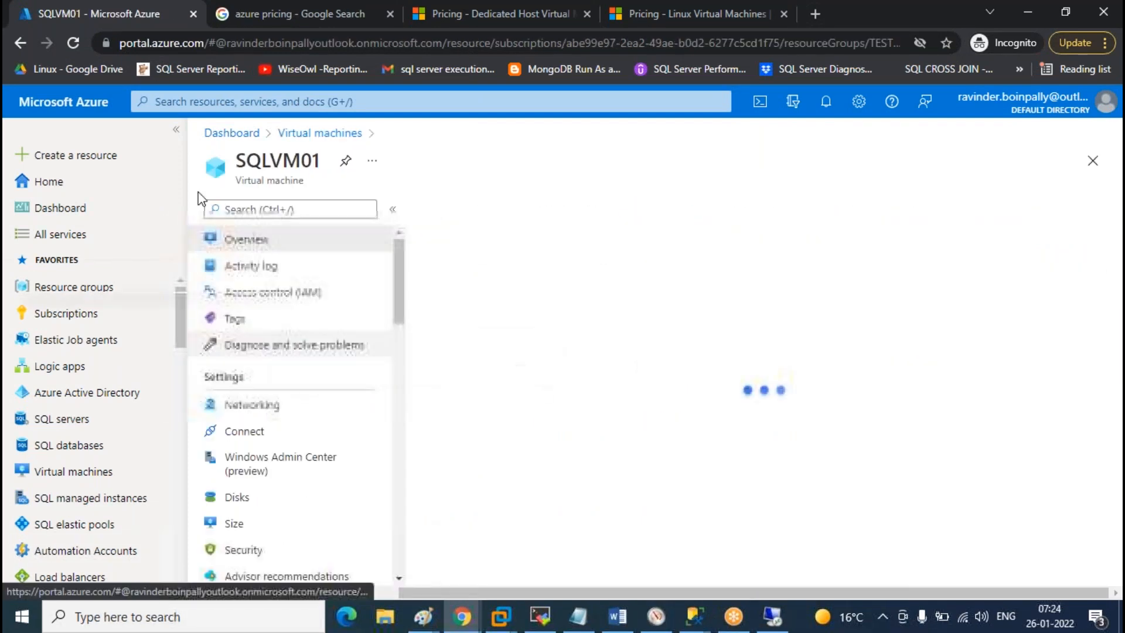
{"action": "left_click", "coordinate": [177, 134]}
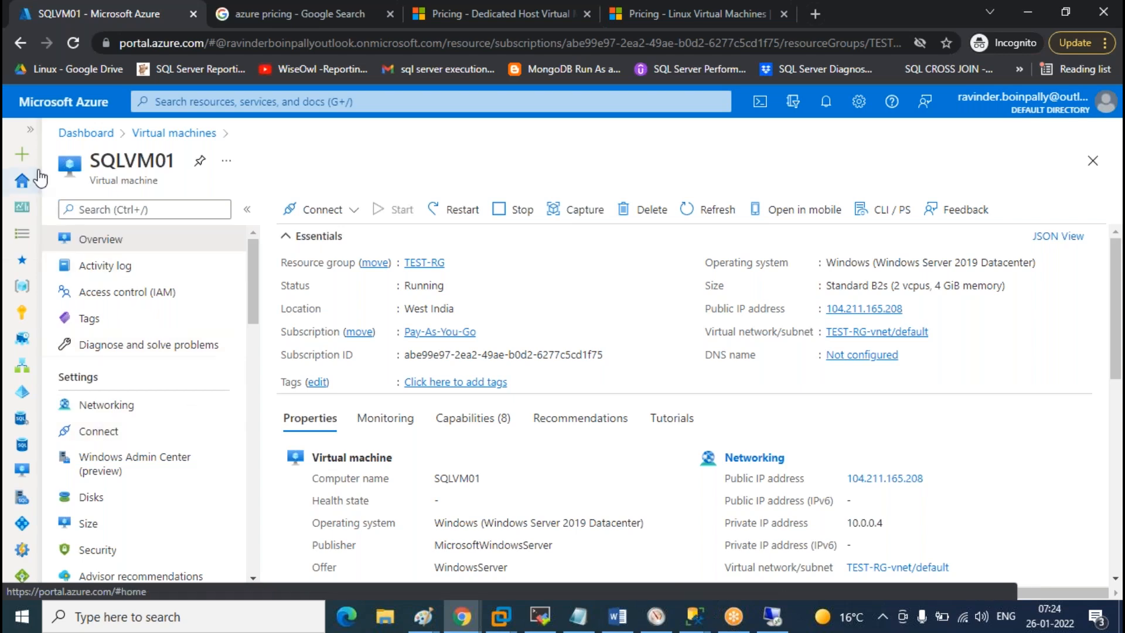
{"action": "left_click", "coordinate": [30, 129]}
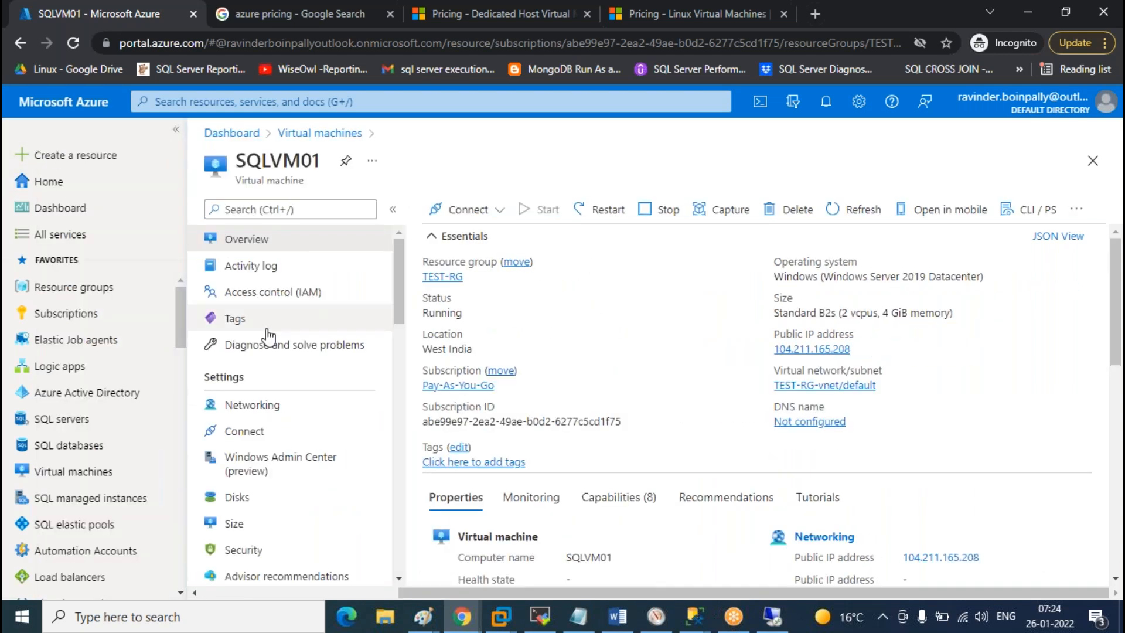
{"action": "scroll", "coordinate": [267, 334], "scroll_direction": "down", "scroll_amount": 3}
Open SQLVM01's Disks page and widen it by zooming out and collapsing the VM list
{"action": "left_click", "coordinate": [247, 339]}
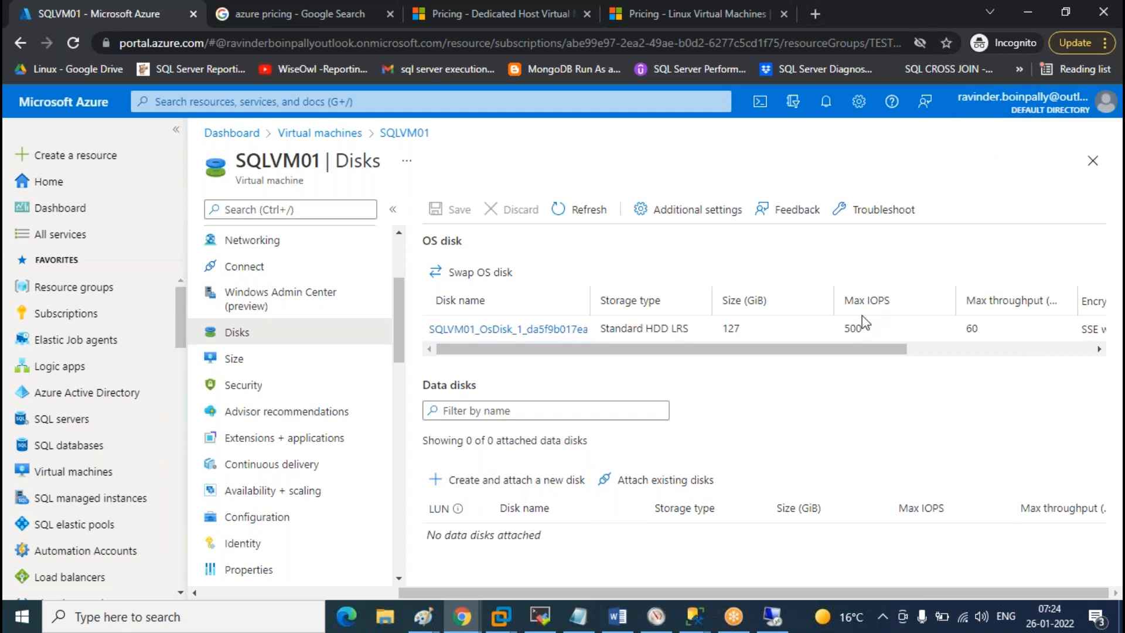
{"action": "key", "text": "ctrl+minus"}
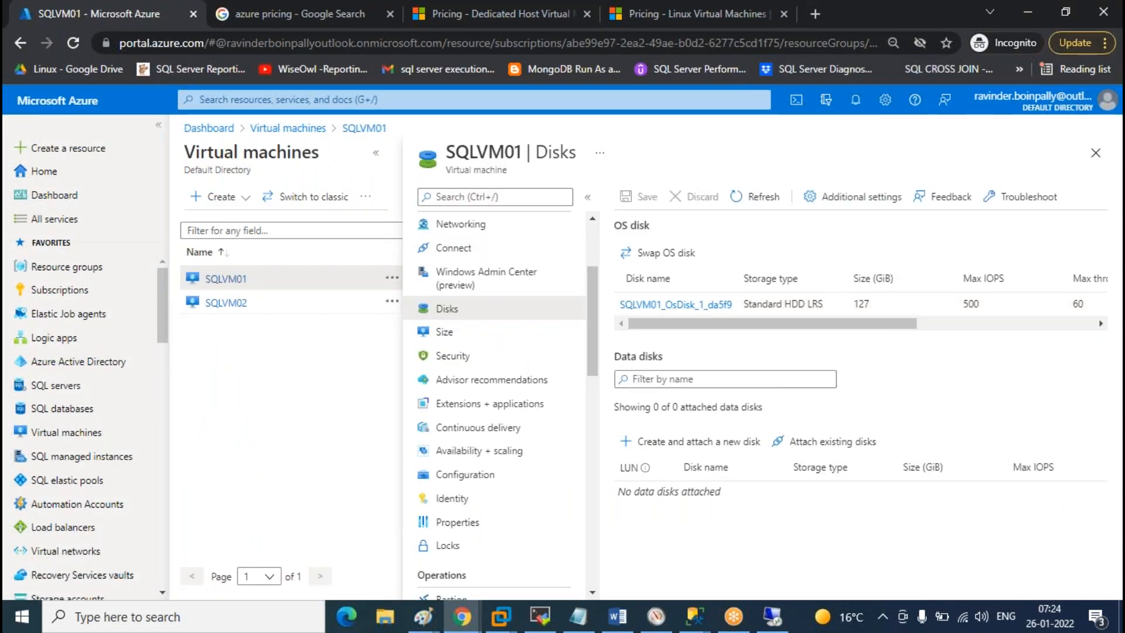
{"action": "left_click", "coordinate": [376, 152]}
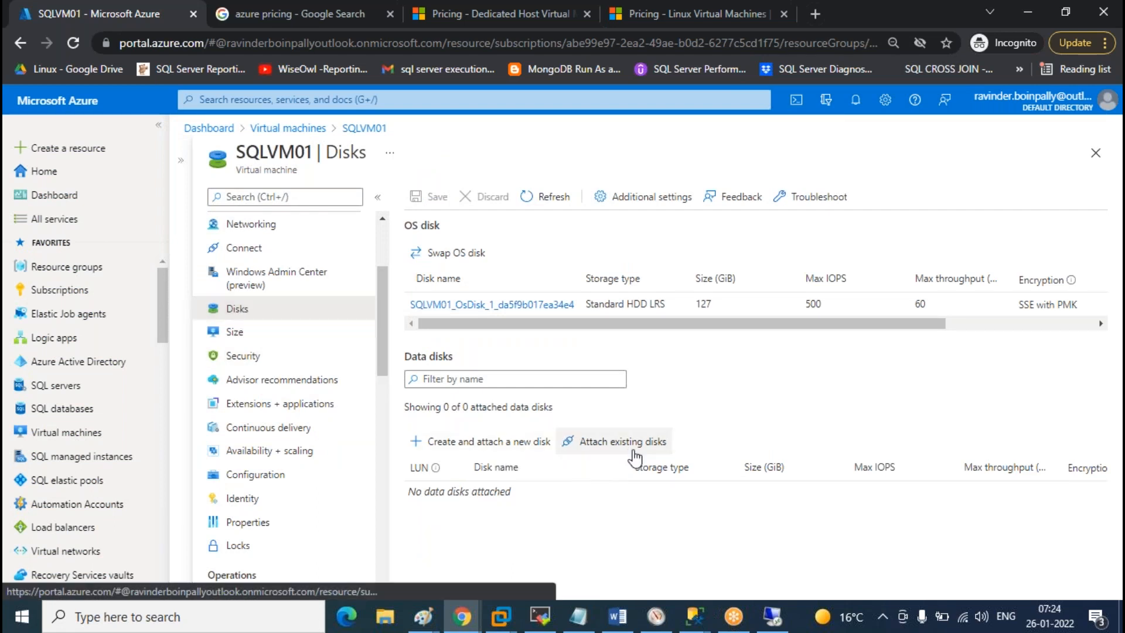
Add a new data disk named SQLVM01_Data1 as Standard HDD with 250 GiB size
{"action": "left_click", "coordinate": [491, 448]}
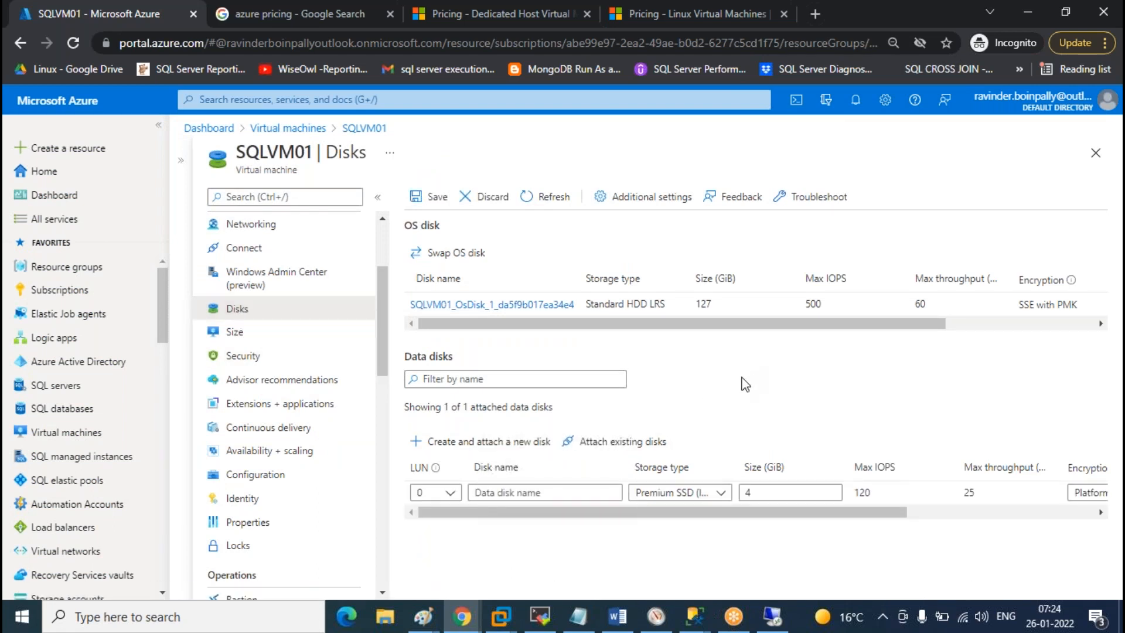
{"action": "left_click", "coordinate": [555, 491]}
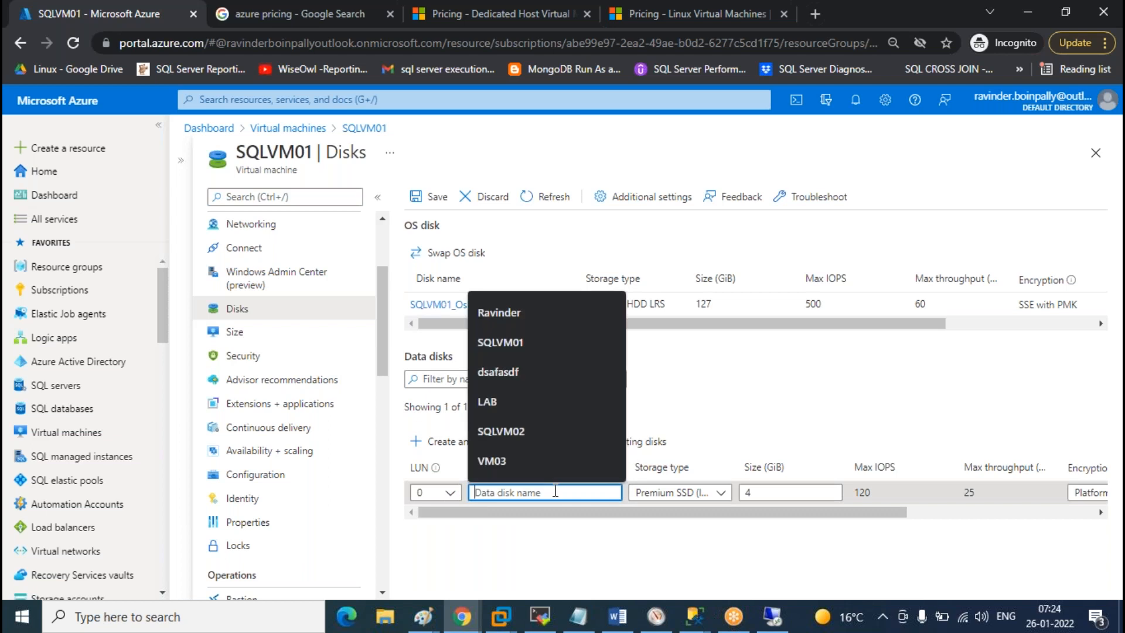
{"action": "type", "text": "S"}
{"action": "type", "text": "VM"}
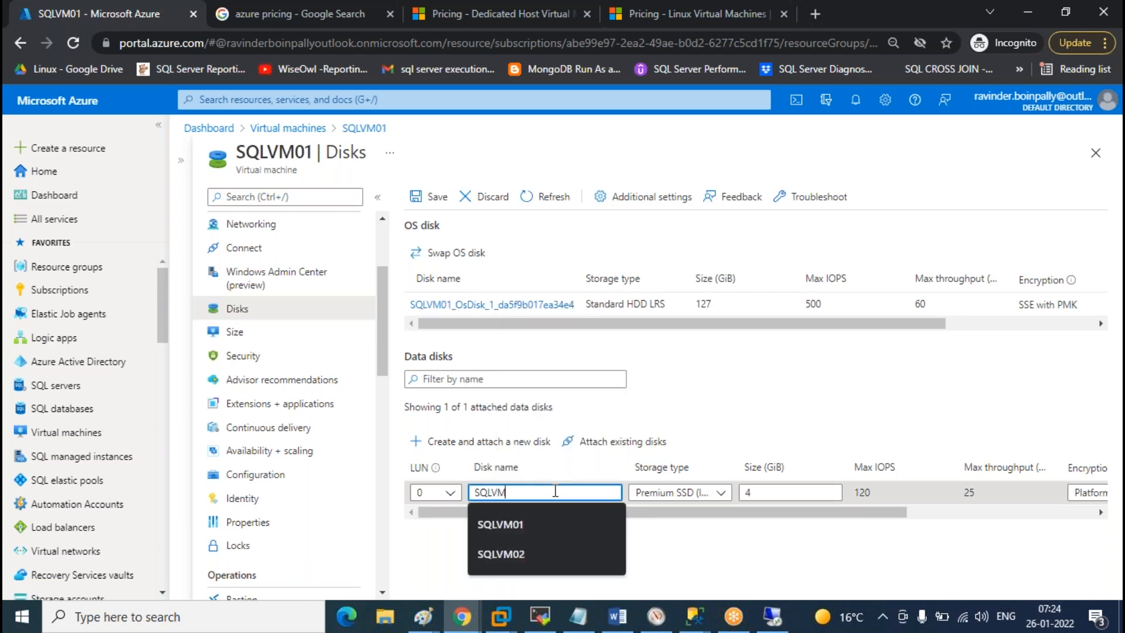
{"action": "type", "text": "01_Data"}
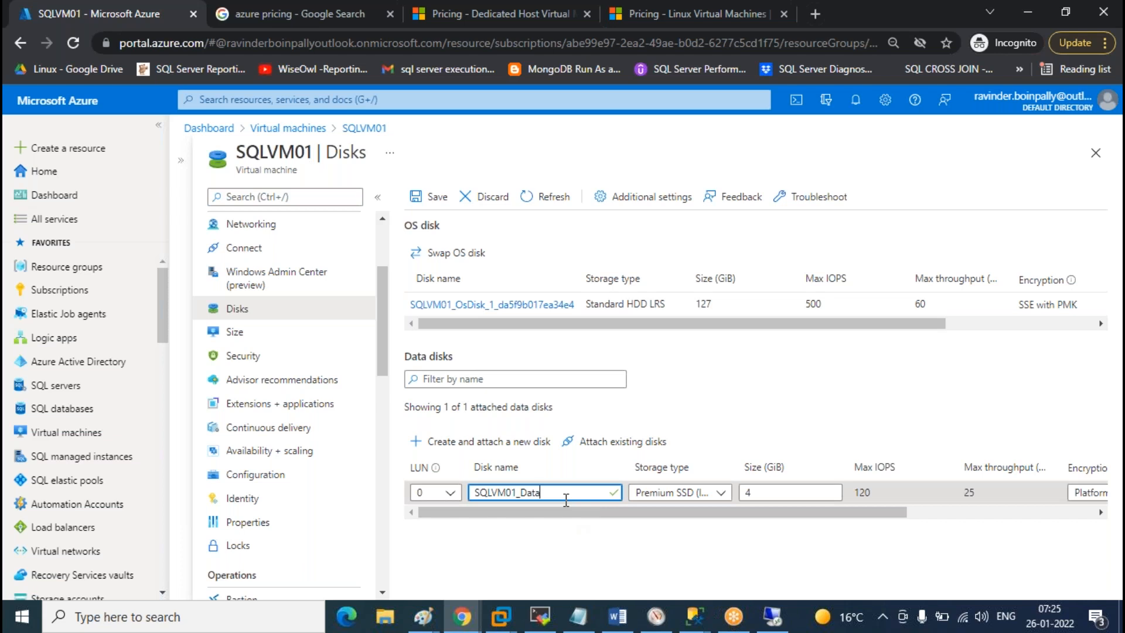
{"action": "type", "text": "1"}
{"action": "left_click", "coordinate": [721, 497]}
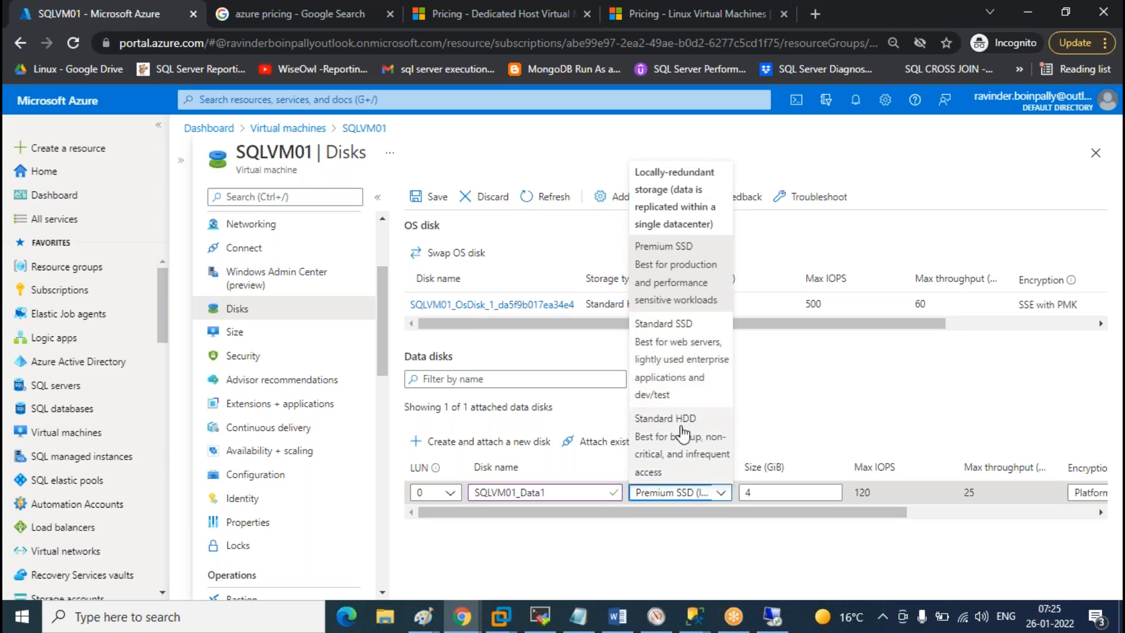
{"action": "left_click", "coordinate": [679, 445]}
{"action": "key", "text": "Tab"}
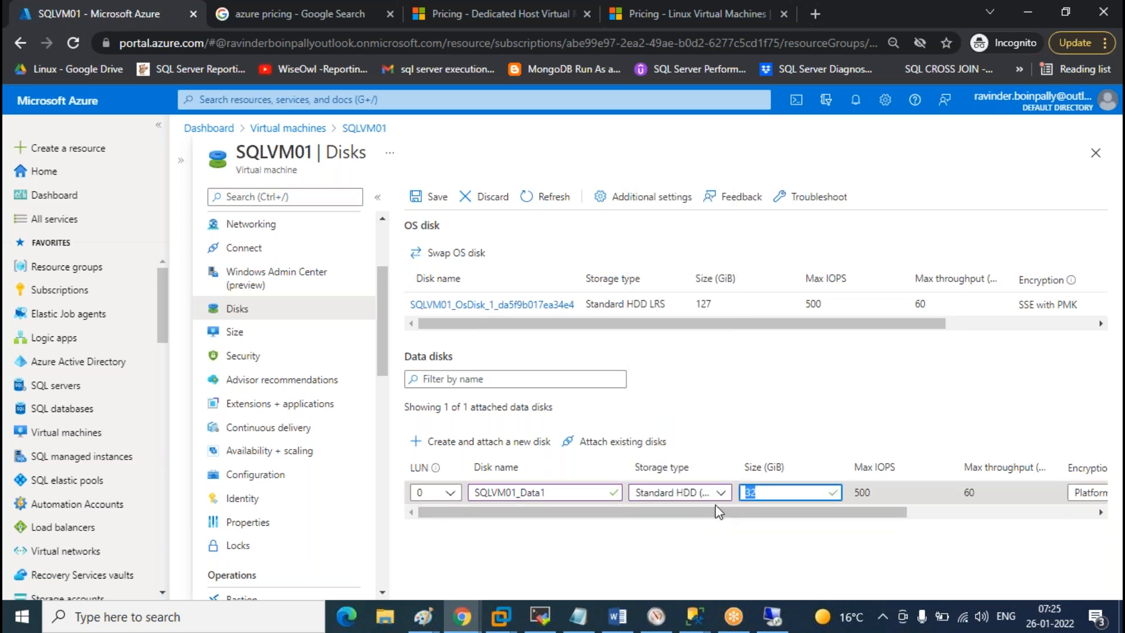
{"action": "type", "text": "200"}
{"action": "key", "text": "BackSpace"}
{"action": "key", "text": "BackSpace"}
{"action": "type", "text": "50"}
Add a second data disk SQLVM01_log1 as Standard HDD with 100 GiB size
{"action": "left_click", "coordinate": [451, 443]}
{"action": "left_click", "coordinate": [571, 517]}
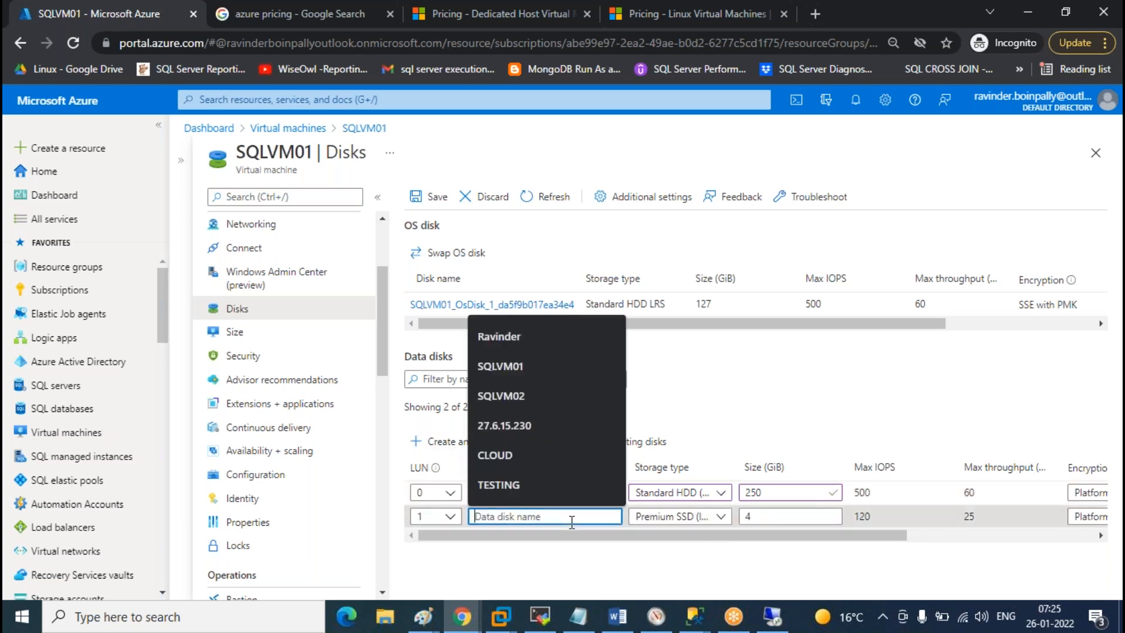
{"action": "type", "text": "SQLVM01_log1"}
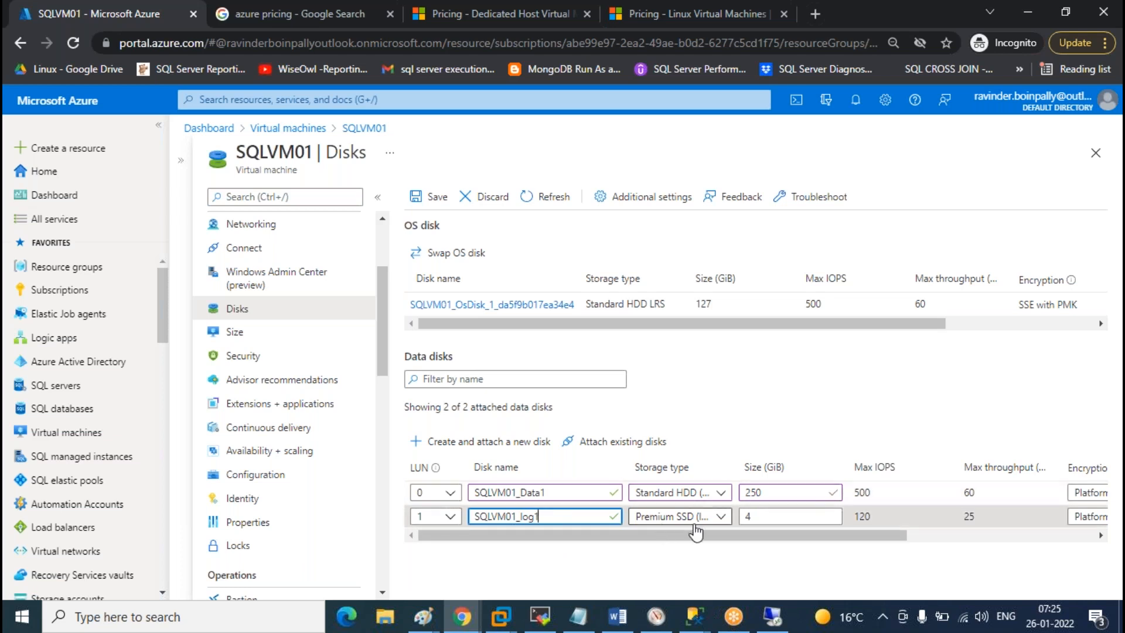
{"action": "left_click", "coordinate": [717, 525]}
{"action": "left_click", "coordinate": [695, 463]}
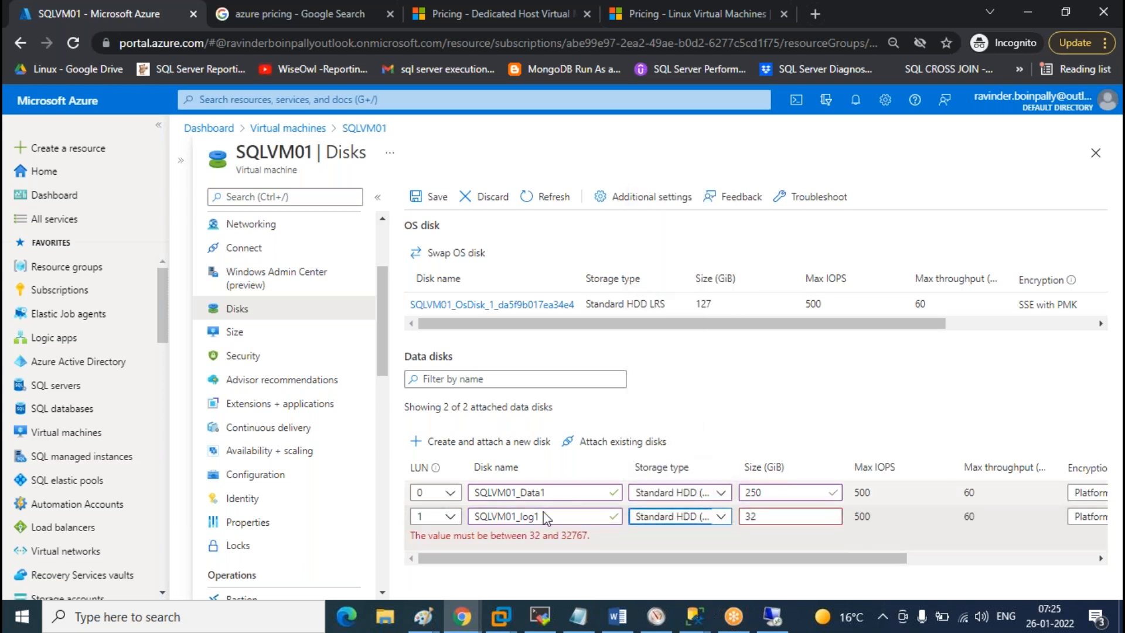
{"action": "left_click", "coordinate": [803, 517]}
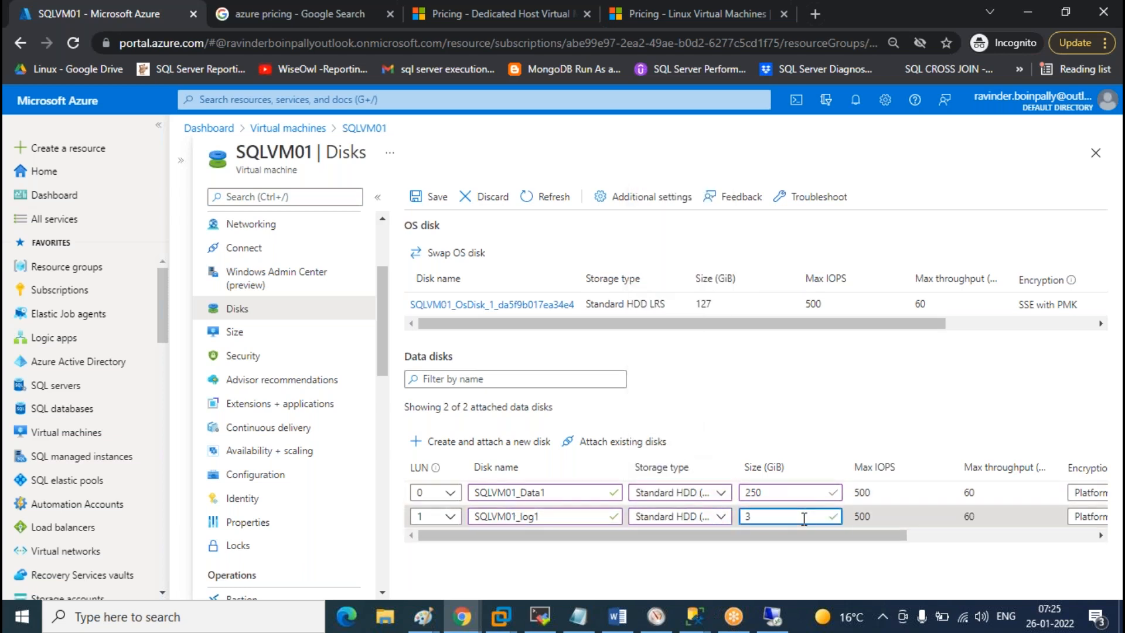
{"action": "type", "text": "100"}
{"action": "left_click", "coordinate": [528, 442]}
Set the LUN 2 disk to SQLVM01_tempdb, Standard HDD, 100 GiB
{"action": "left_click", "coordinate": [536, 539]}
{"action": "type", "text": "SQLVM0"}
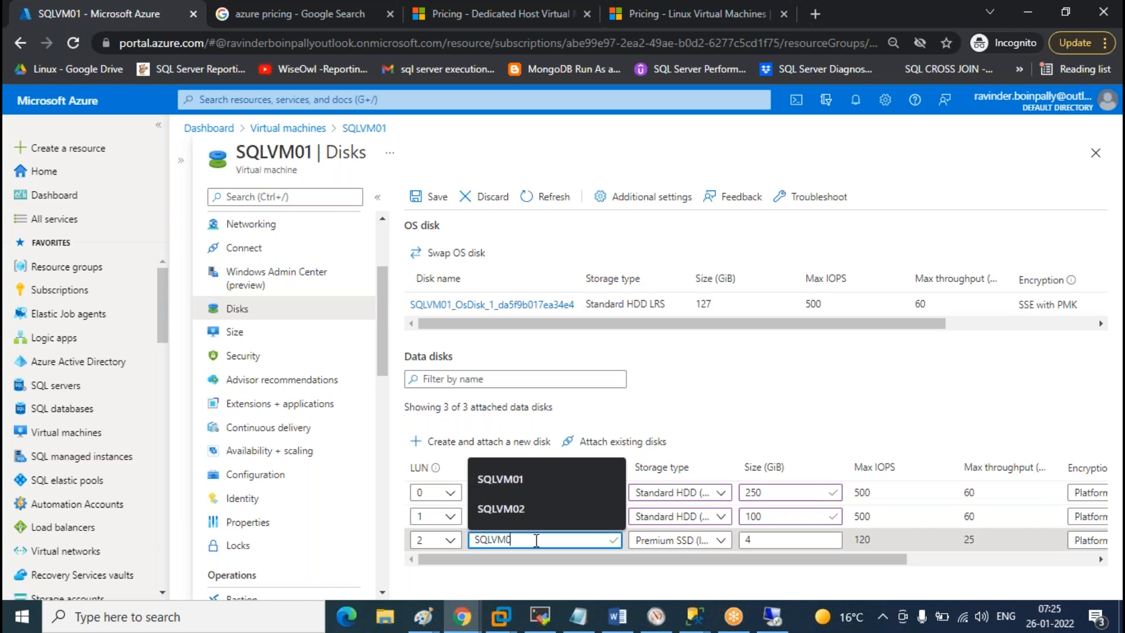
{"action": "type", "text": "1_tempdb"}
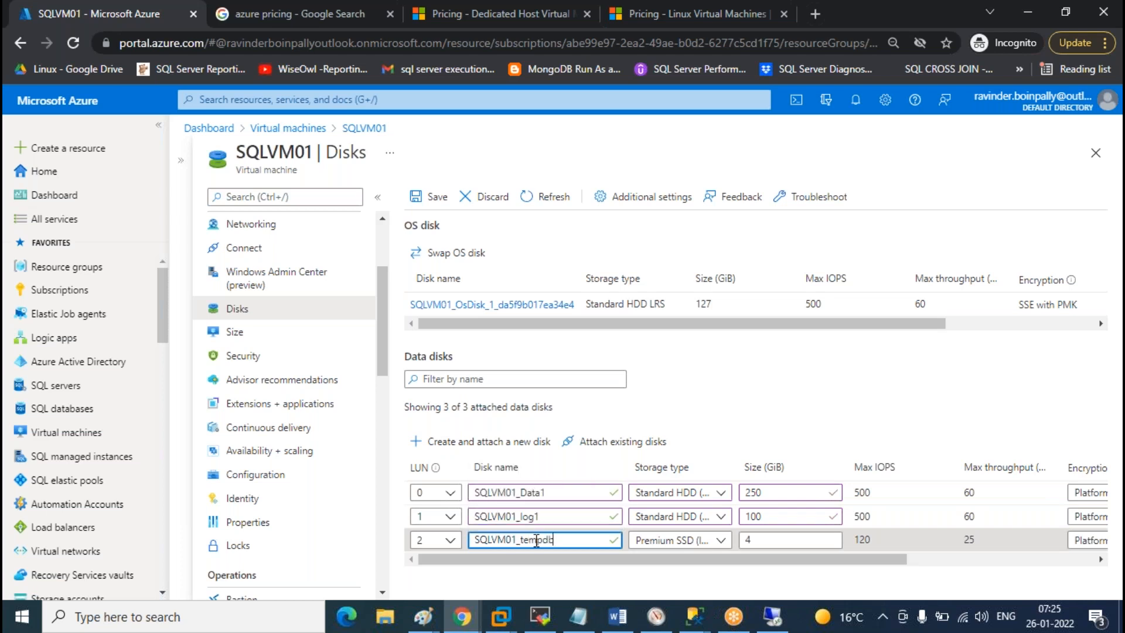
{"action": "left_click", "coordinate": [668, 540]}
{"action": "left_click", "coordinate": [668, 485]}
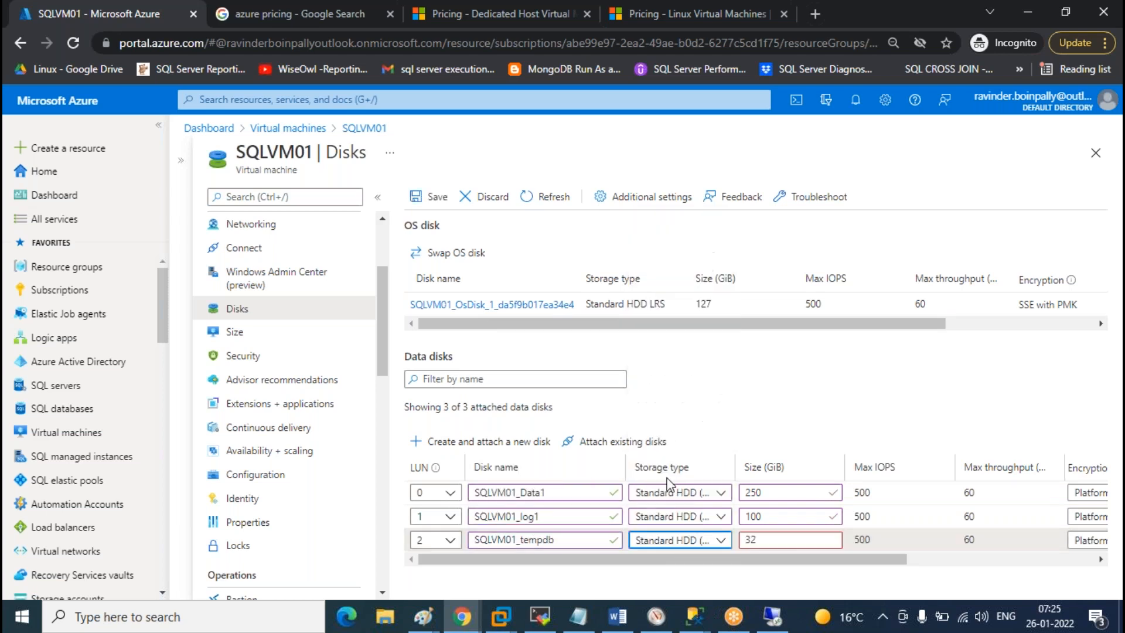
{"action": "left_click", "coordinate": [754, 539]}
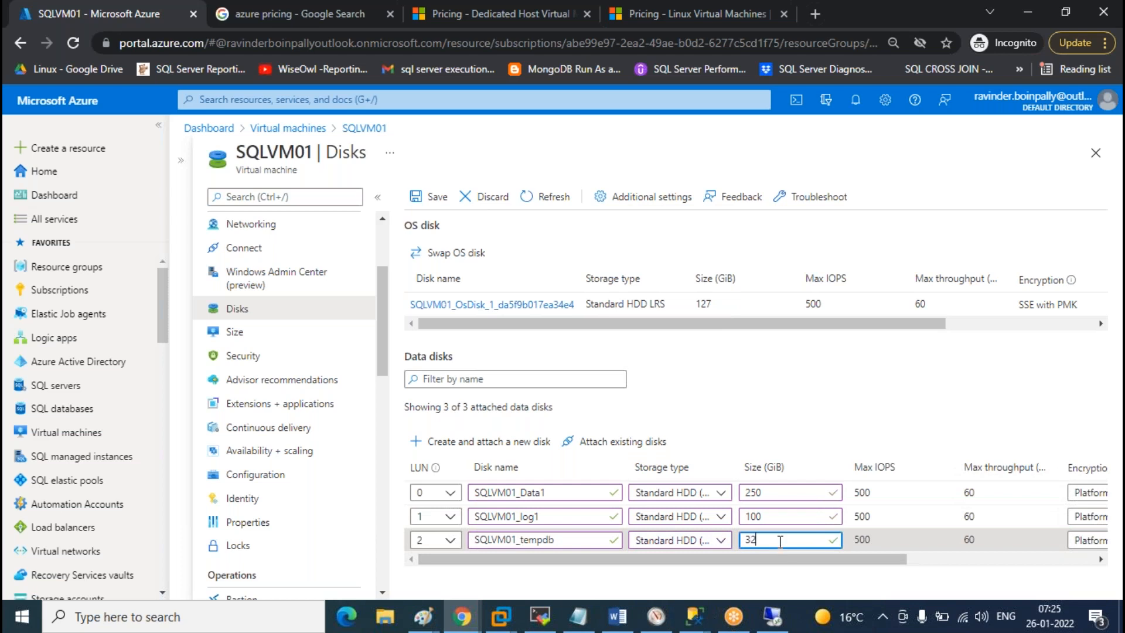
{"action": "double_click", "coordinate": [743, 540]}
{"action": "type", "text": "100"}
Add a fourth data disk SQLVM01_install as Standard HDD with 50 GiB size
{"action": "left_click", "coordinate": [505, 449]}
{"action": "left_click", "coordinate": [575, 559]}
{"action": "type", "text": "SQLVM0"}
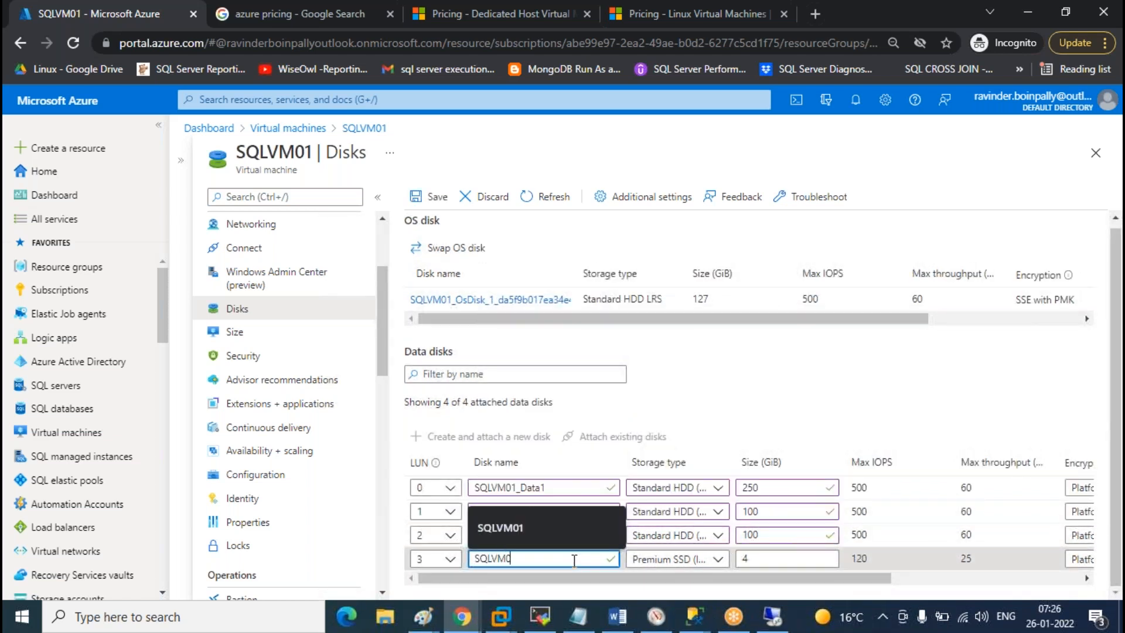
{"action": "type", "text": "1"}
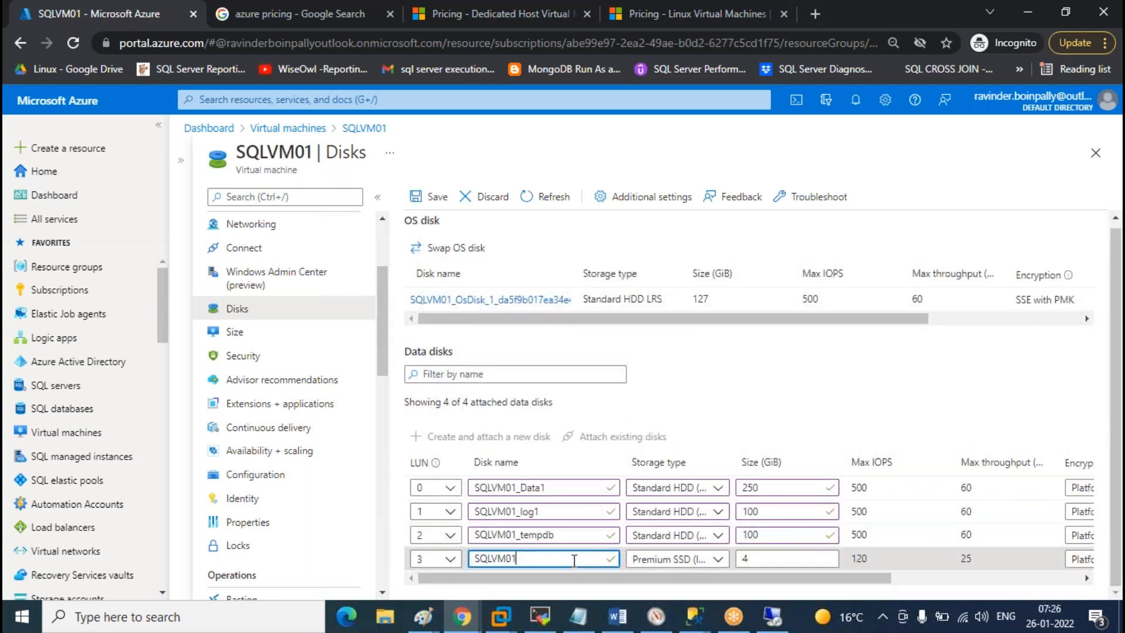
{"action": "type", "text": "_install"}
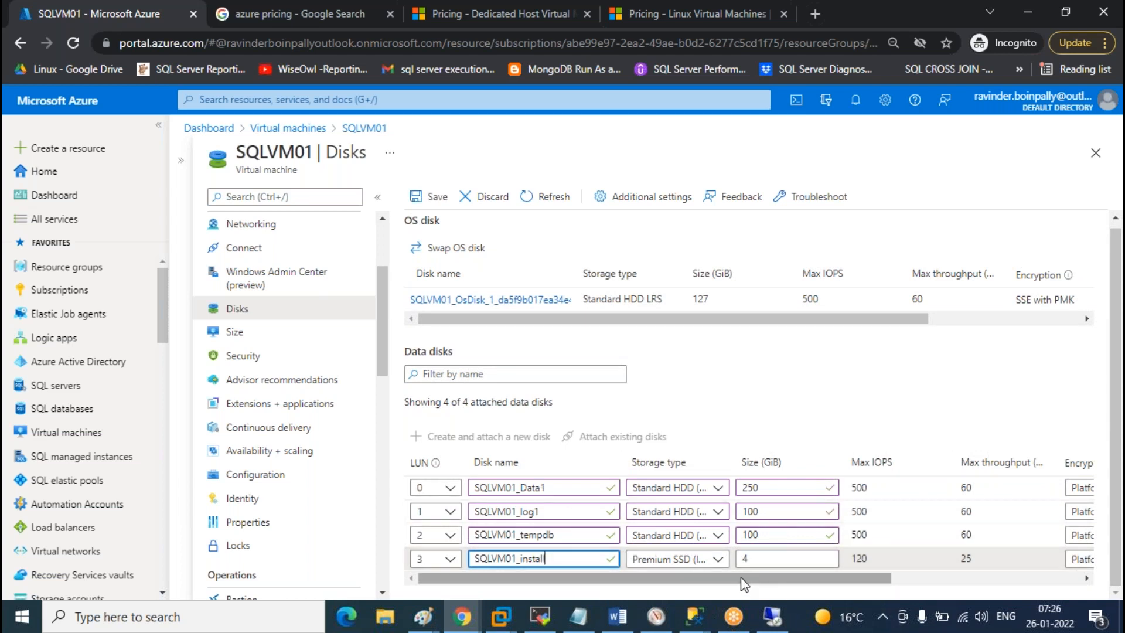
{"action": "left_click", "coordinate": [714, 560]}
{"action": "left_click", "coordinate": [674, 507]}
{"action": "left_click", "coordinate": [785, 560]}
{"action": "key", "text": "BackSpace"}
{"action": "type", "text": "50"}
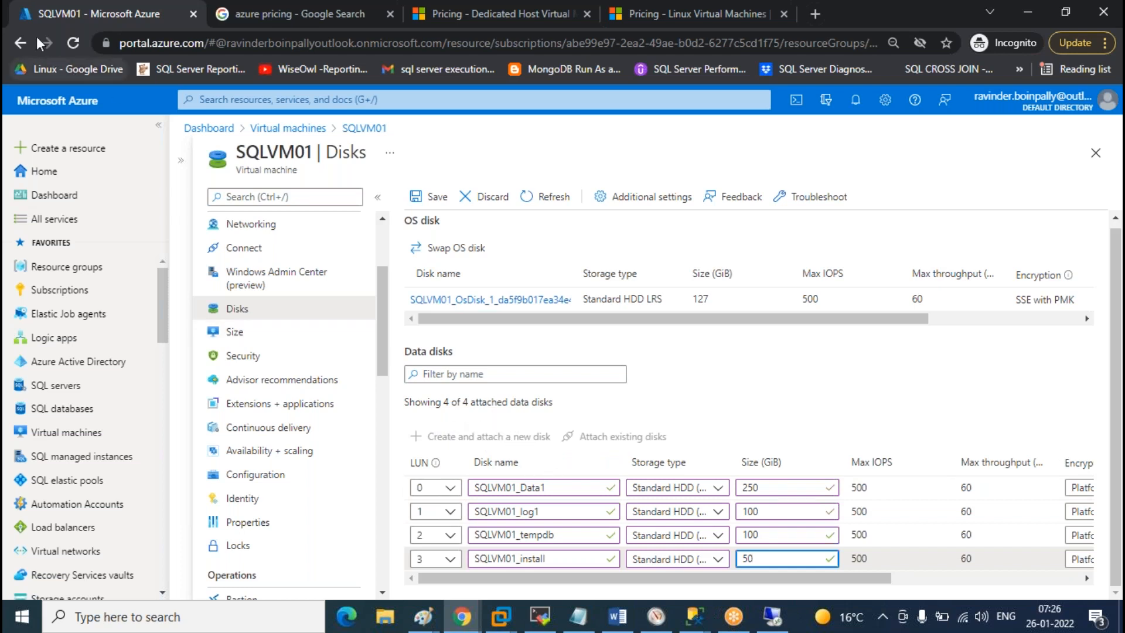
{"action": "left_click", "coordinate": [26, 15]}
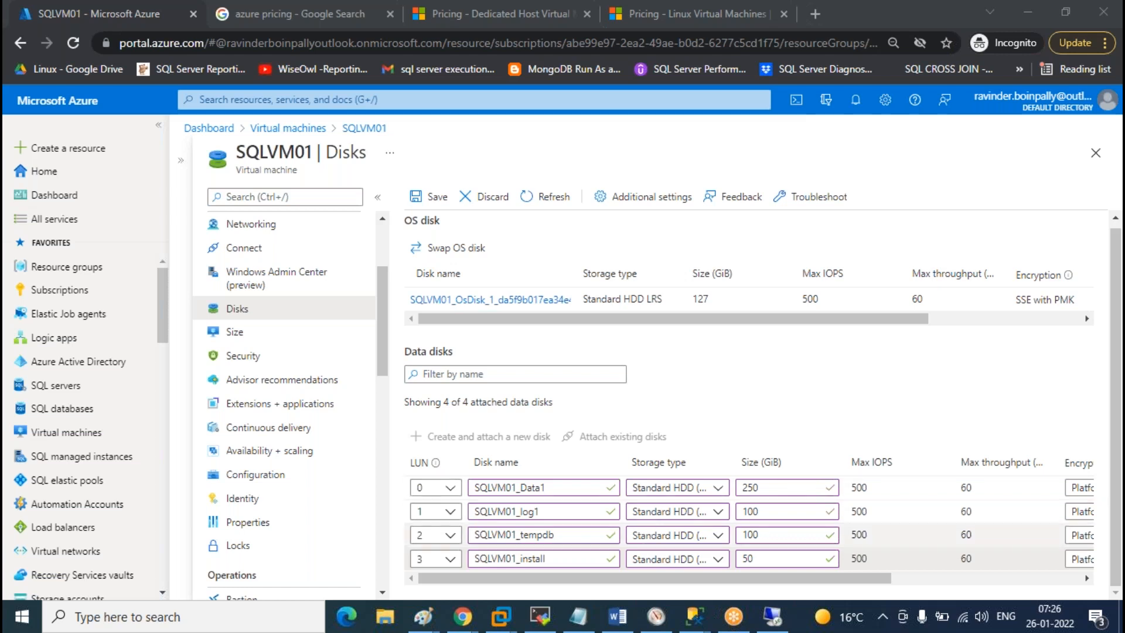
On the remote server, view Computer Management's Disk Management showing Disks 0 and 1, then minimize
{"action": "left_click", "coordinate": [774, 616]}
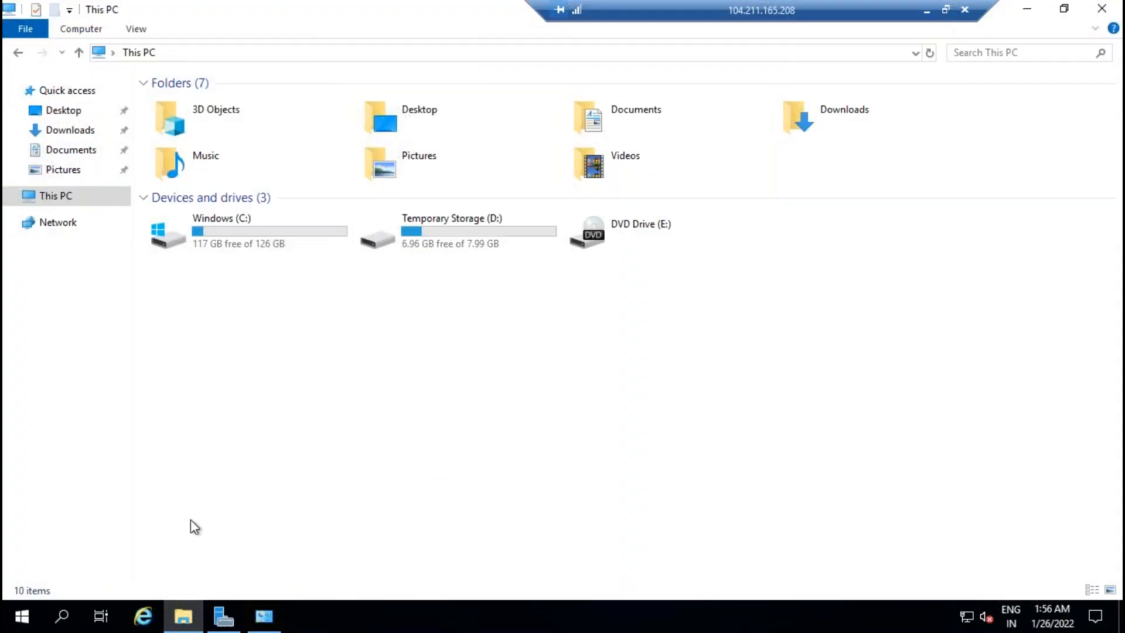
{"action": "left_click", "coordinate": [230, 620]}
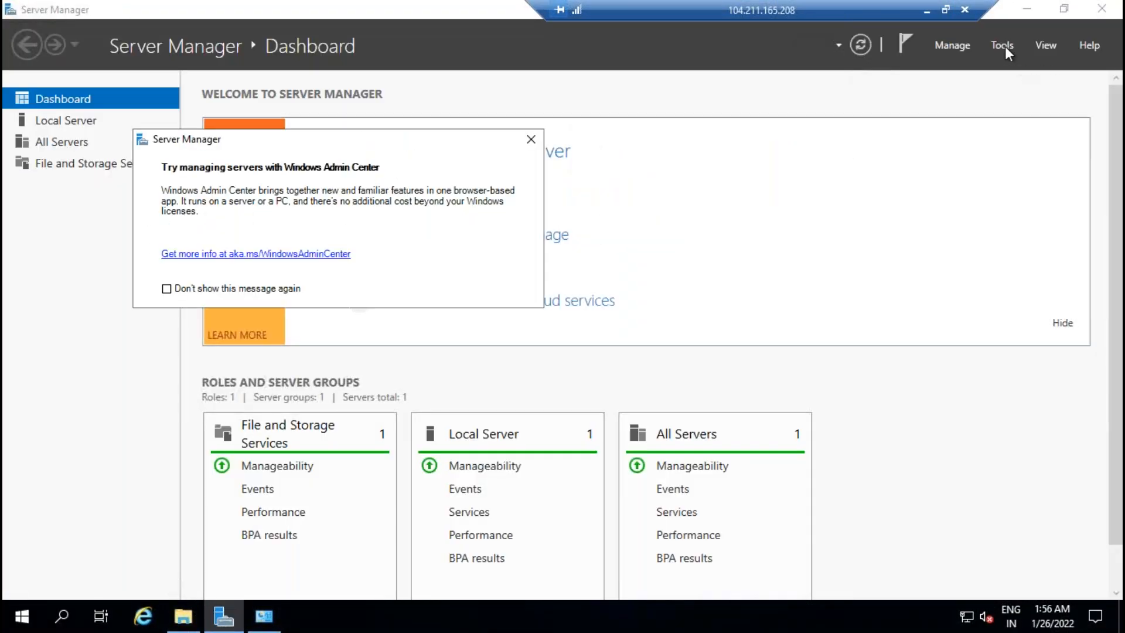
{"action": "left_click", "coordinate": [1005, 46]}
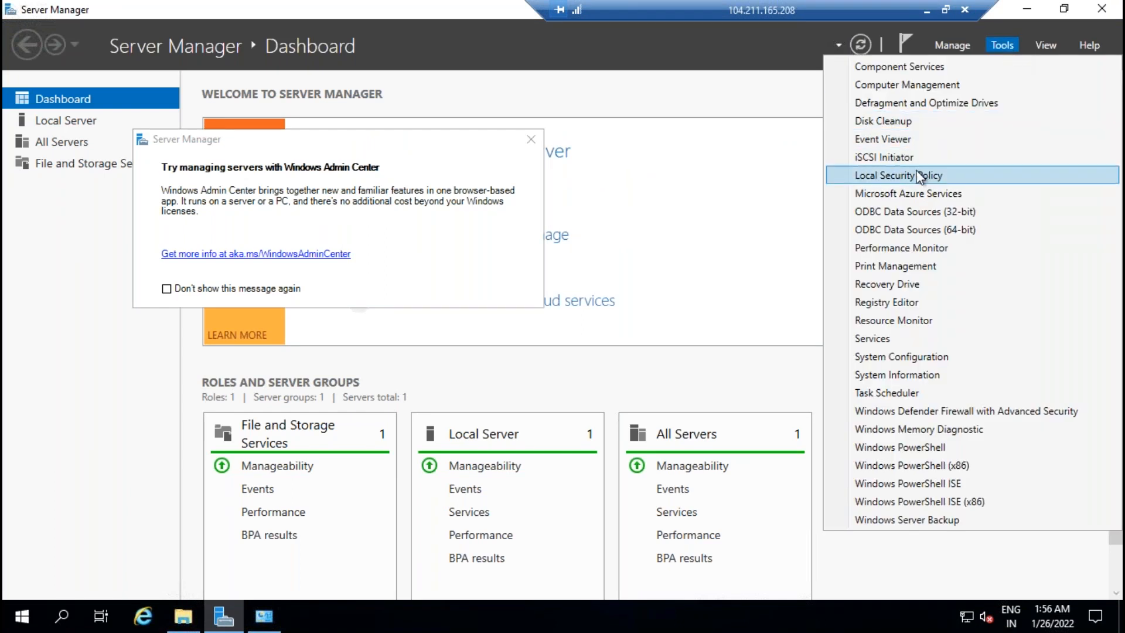
{"action": "left_click", "coordinate": [925, 101]}
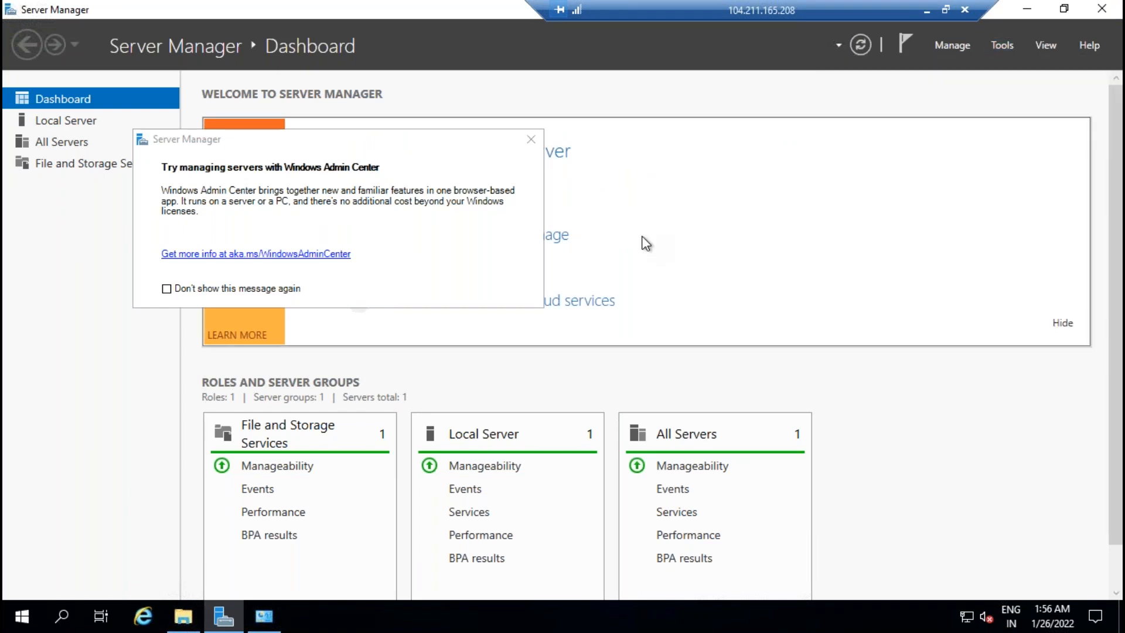
{"action": "left_click", "coordinate": [531, 139]}
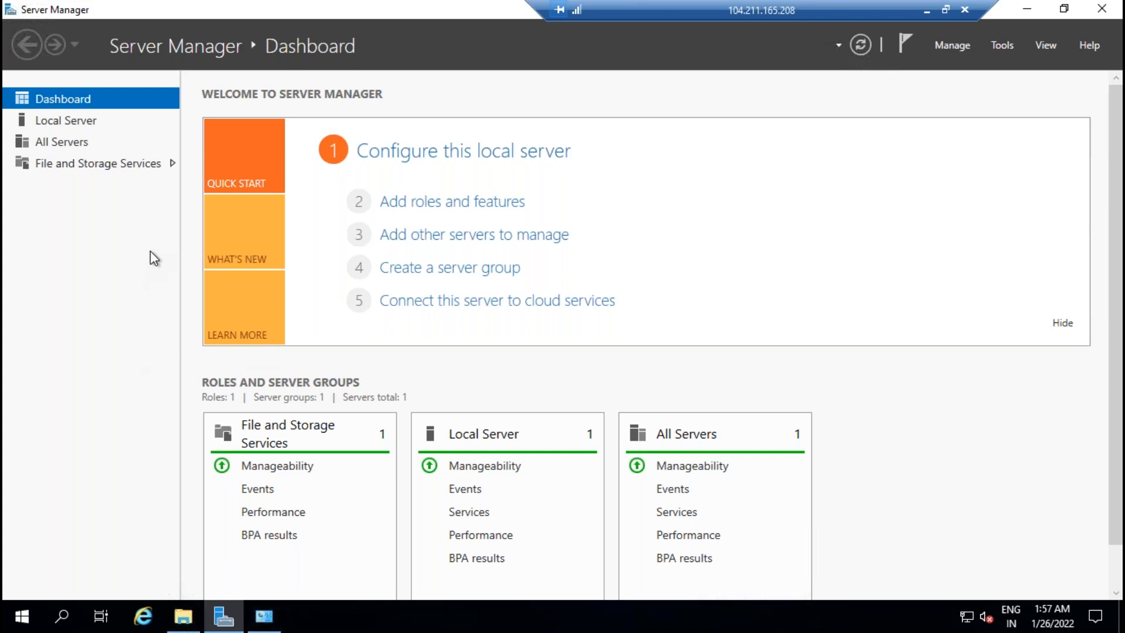
{"action": "left_click", "coordinate": [307, 622]}
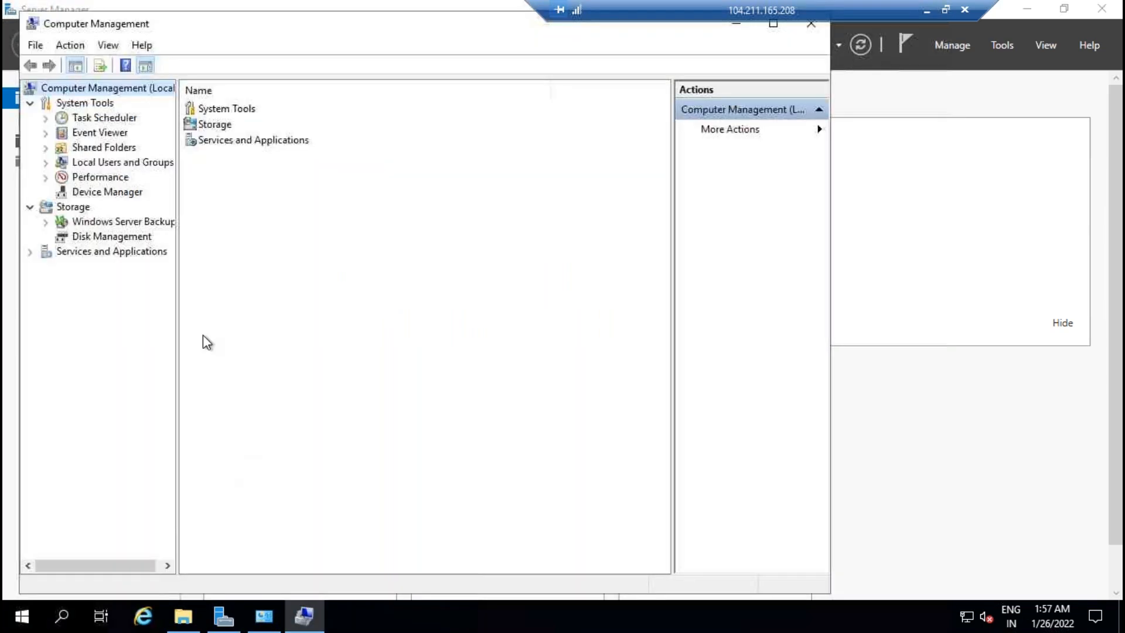
{"action": "left_click", "coordinate": [73, 236]}
{"action": "double_click", "coordinate": [394, 24]}
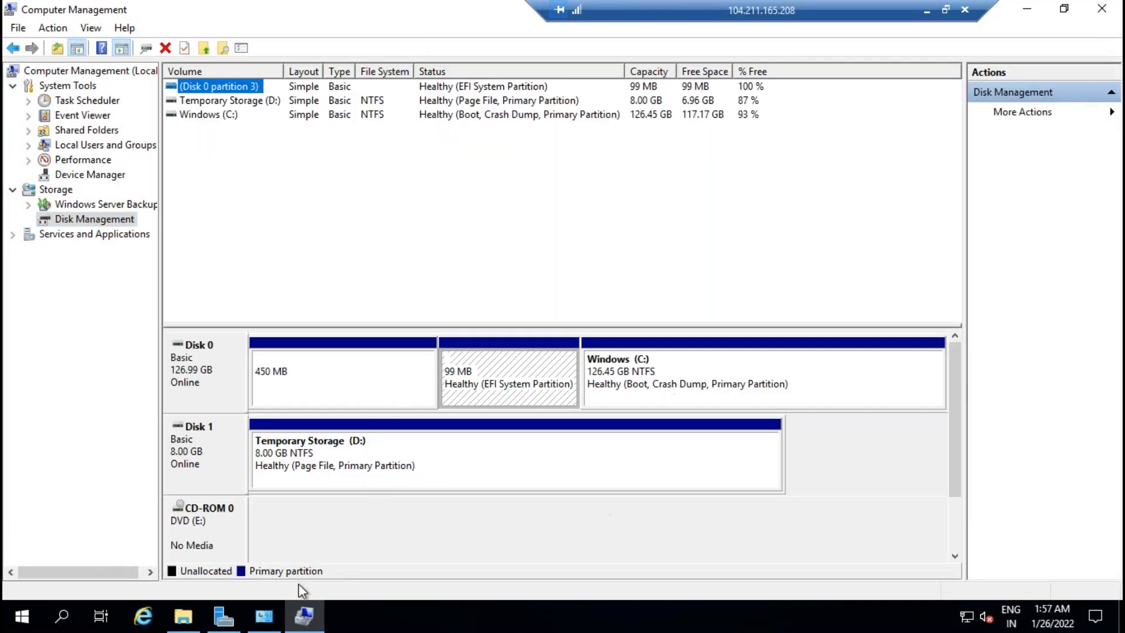
{"action": "mouse_move", "coordinate": [954, 414]}
{"action": "left_mouse_down"}
{"action": "mouse_move", "coordinate": [961, 532]}
{"action": "mouse_move", "coordinate": [958, 391]}
{"action": "left_mouse_up"}
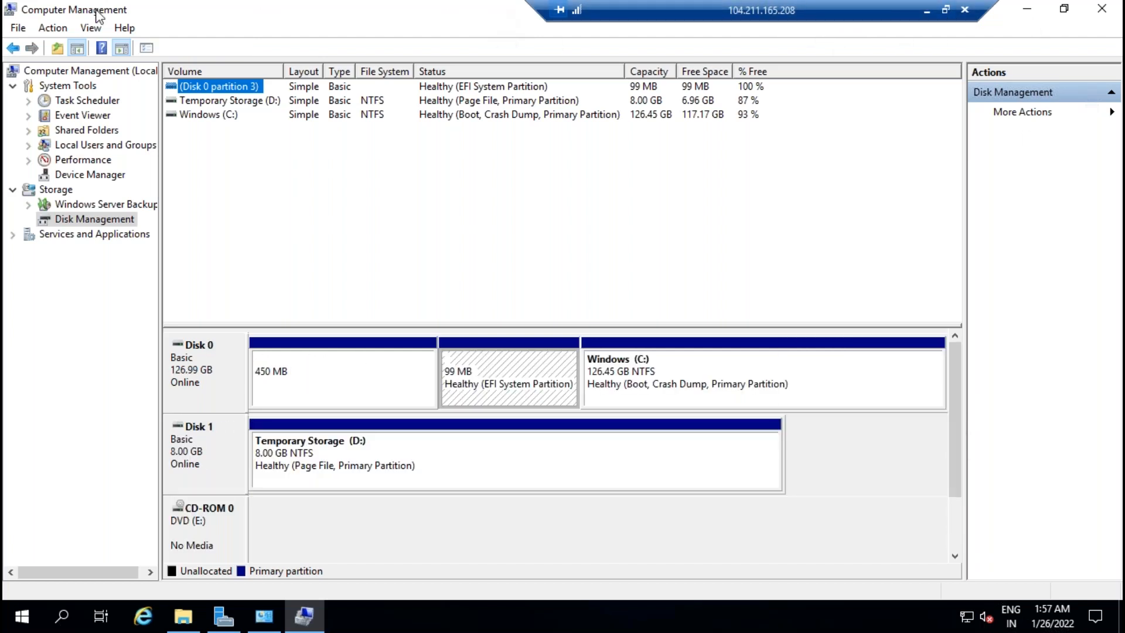
{"action": "left_click", "coordinate": [928, 10]}
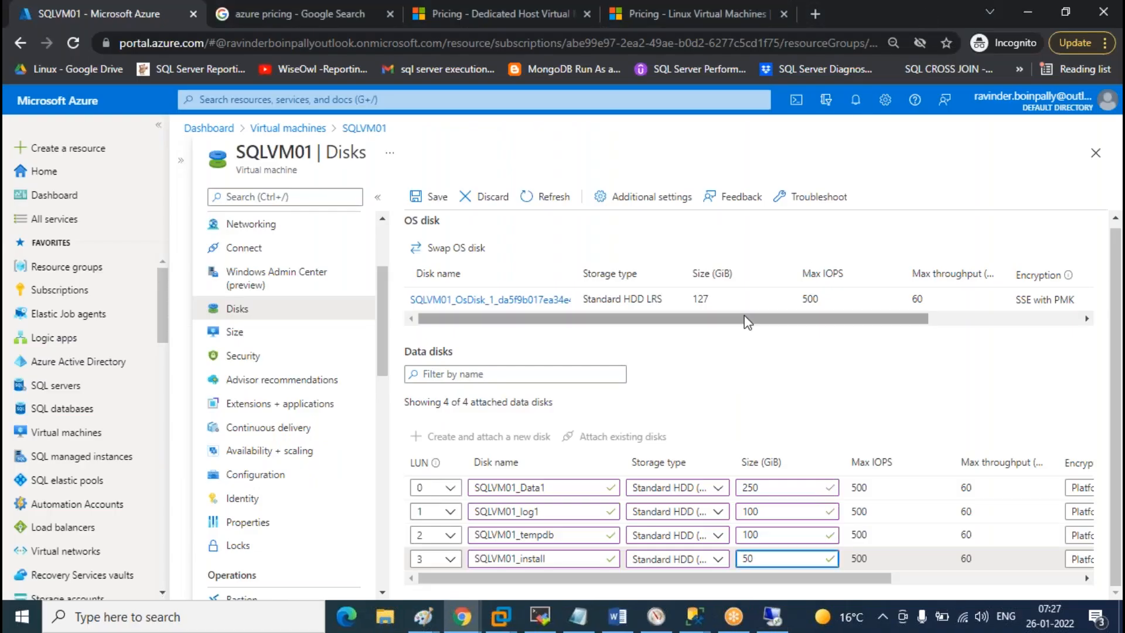
Save the four new data disks on SQLVM01's Disks page and return to the remote session
{"action": "left_click", "coordinate": [418, 197]}
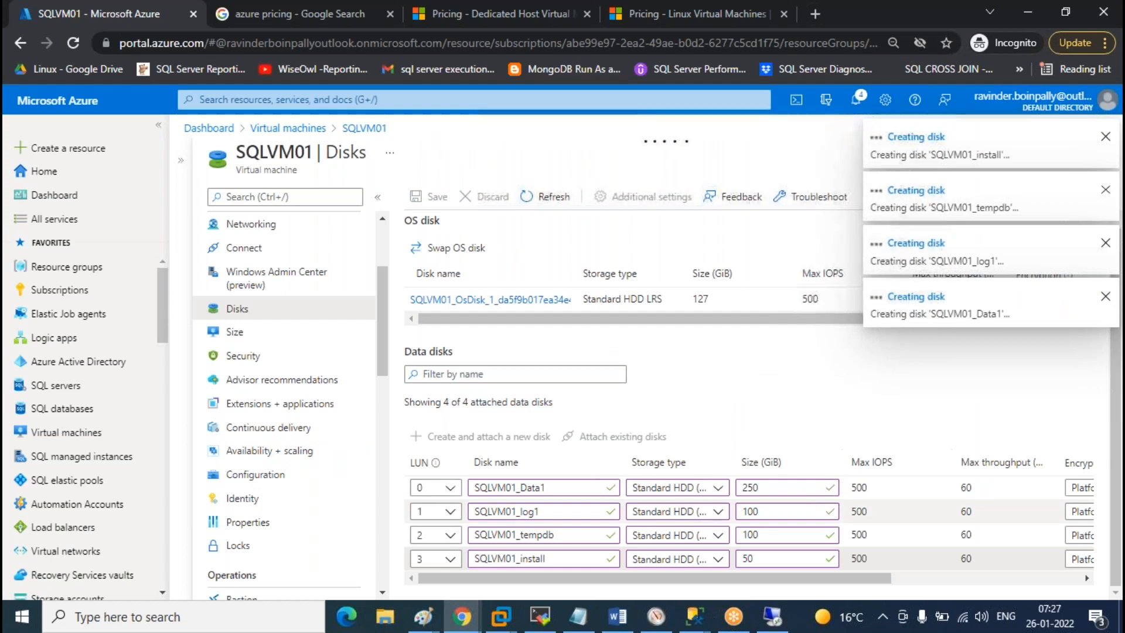
{"action": "left_click", "coordinate": [772, 616]}
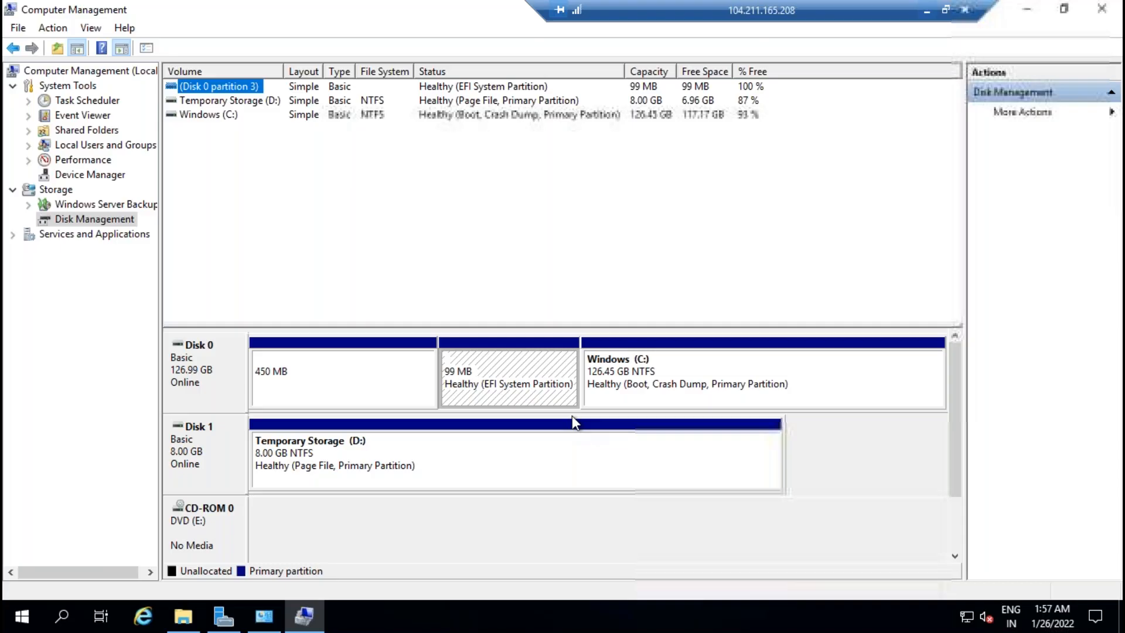
Refresh Disk Management to detect the newly attached data disks
{"action": "right_click", "coordinate": [121, 223]}
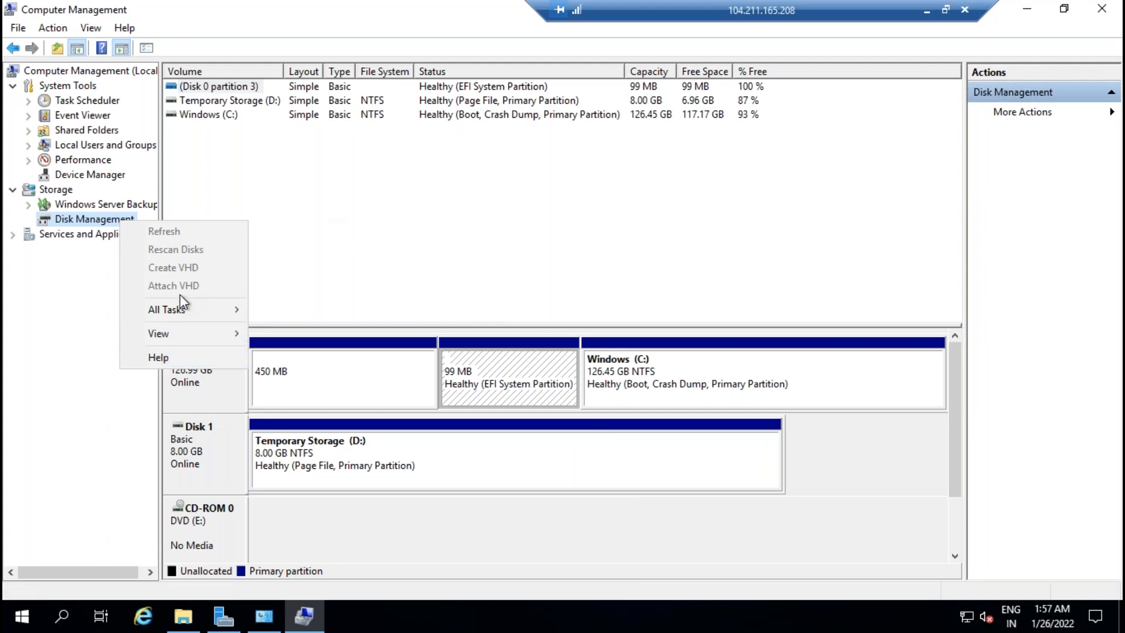
{"action": "left_click", "coordinate": [131, 231]}
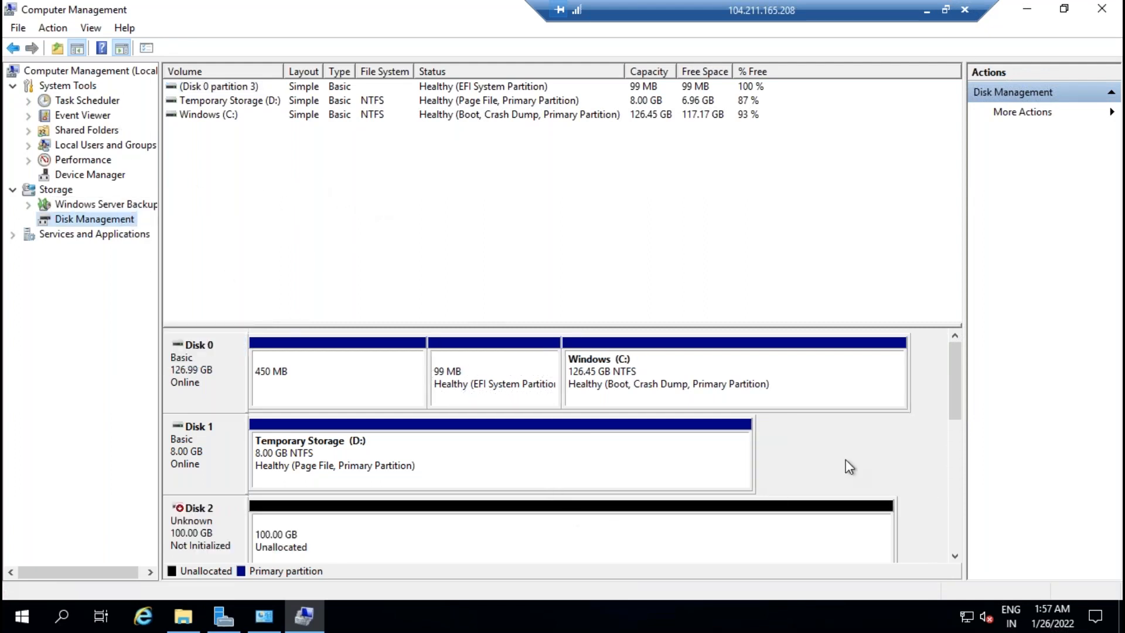
{"action": "left_click_drag", "start_coordinate": [952, 412], "coordinate": [960, 452]}
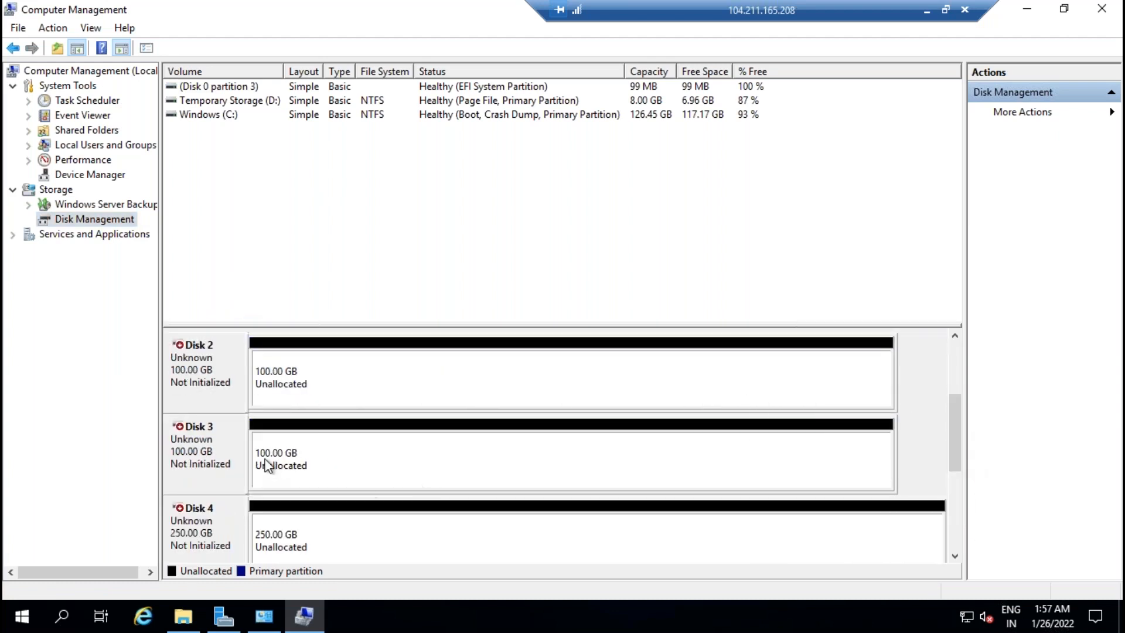
Initialize the new Disks 2–5, selecting the MBR partition style
{"action": "right_click", "coordinate": [200, 371]}
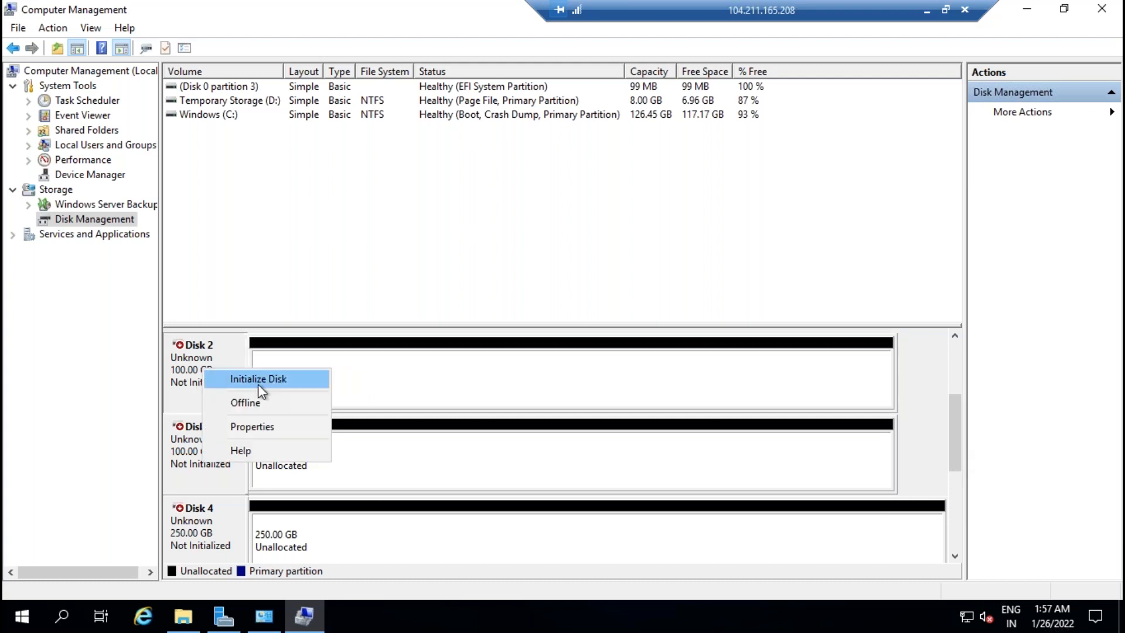
{"action": "left_click", "coordinate": [263, 380]}
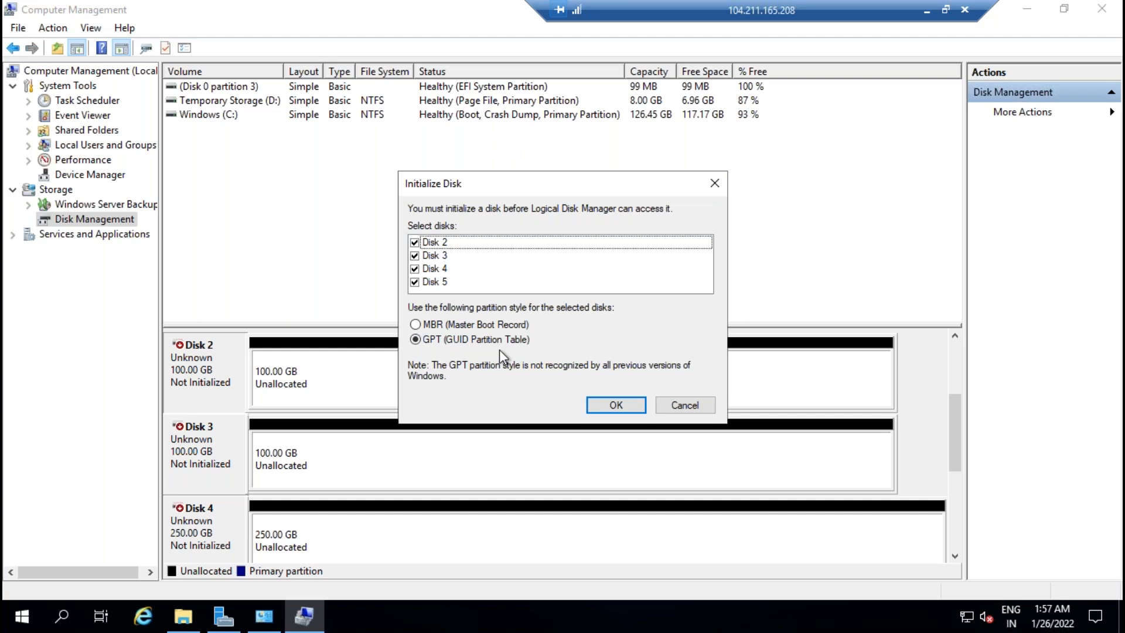
{"action": "left_click", "coordinate": [466, 326]}
{"action": "left_click", "coordinate": [466, 341]}
{"action": "left_click", "coordinate": [481, 327]}
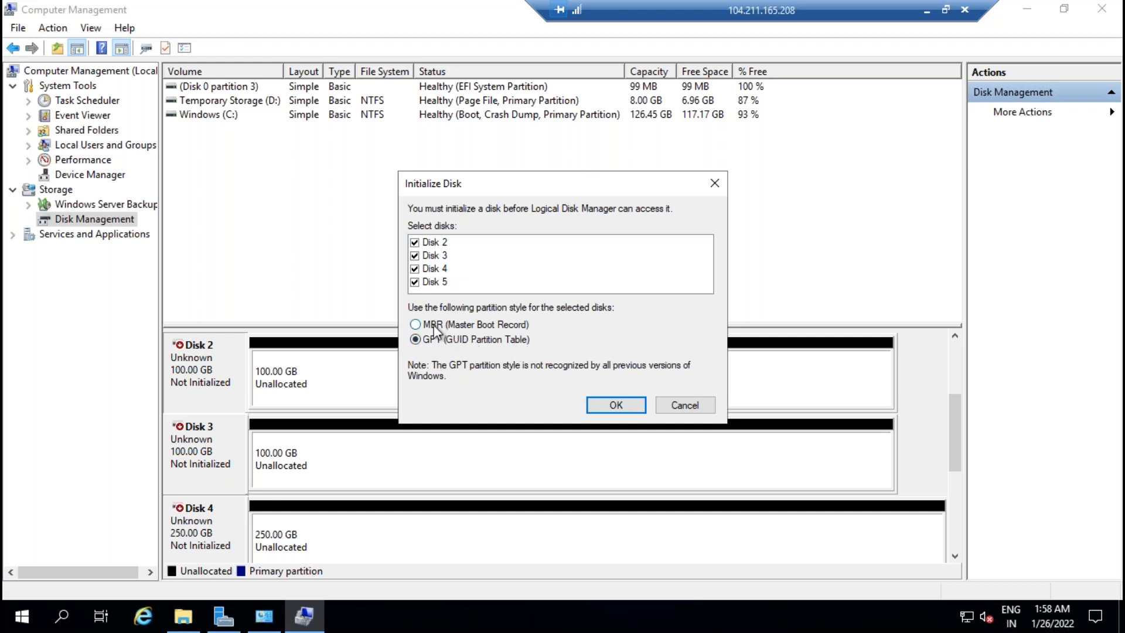
{"action": "left_click", "coordinate": [459, 328]}
{"action": "left_click", "coordinate": [616, 405]}
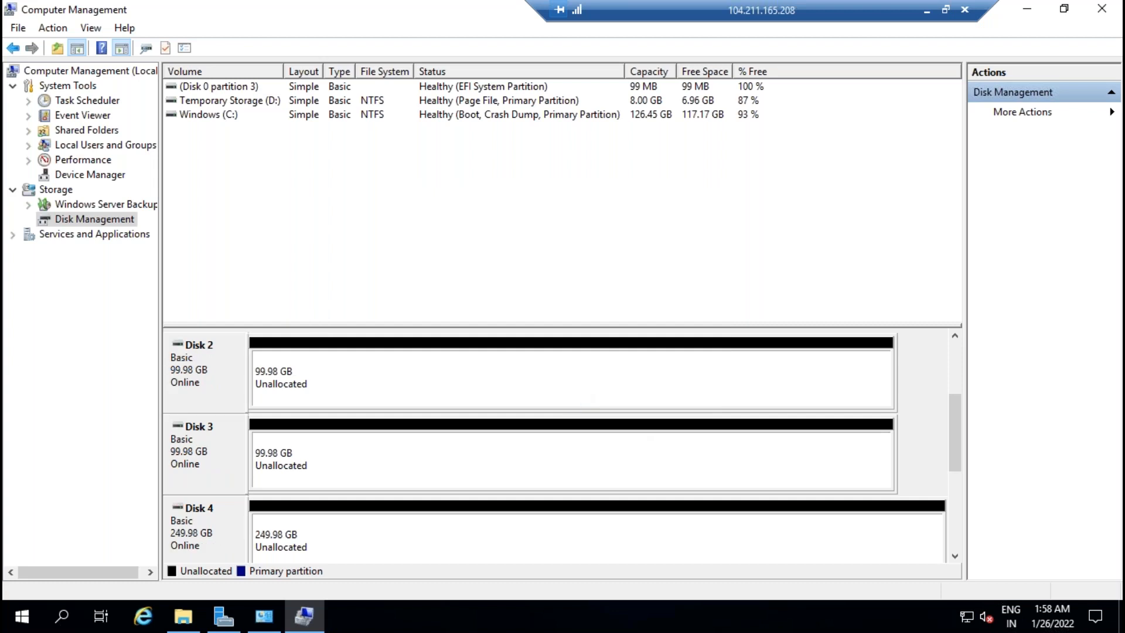
Start a New Simple Volume on Disk 2's unallocated space with the full 102382 MB and drive letter F
{"action": "left_click_drag", "start_coordinate": [952, 420], "coordinate": [952, 395]}
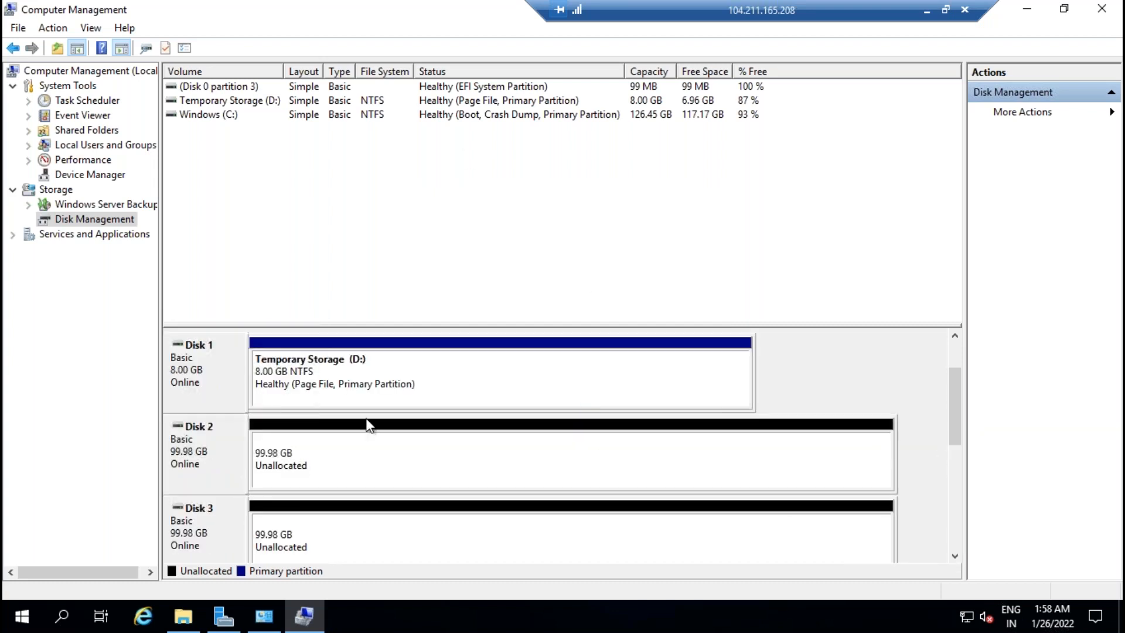
{"action": "right_click", "coordinate": [318, 466]}
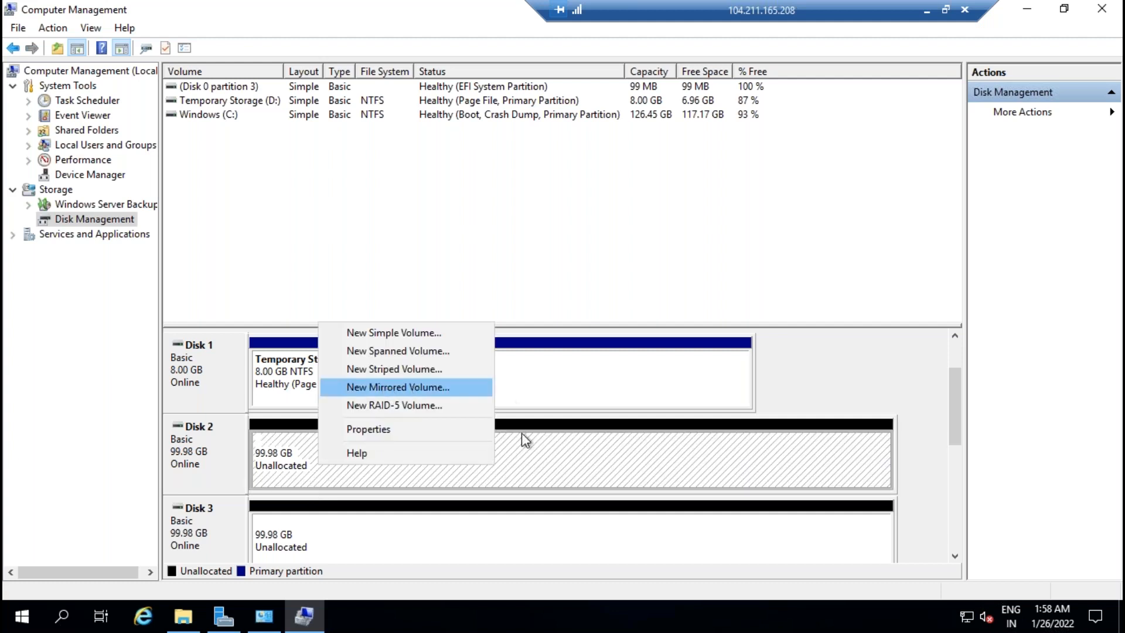
{"action": "right_click", "coordinate": [272, 452]}
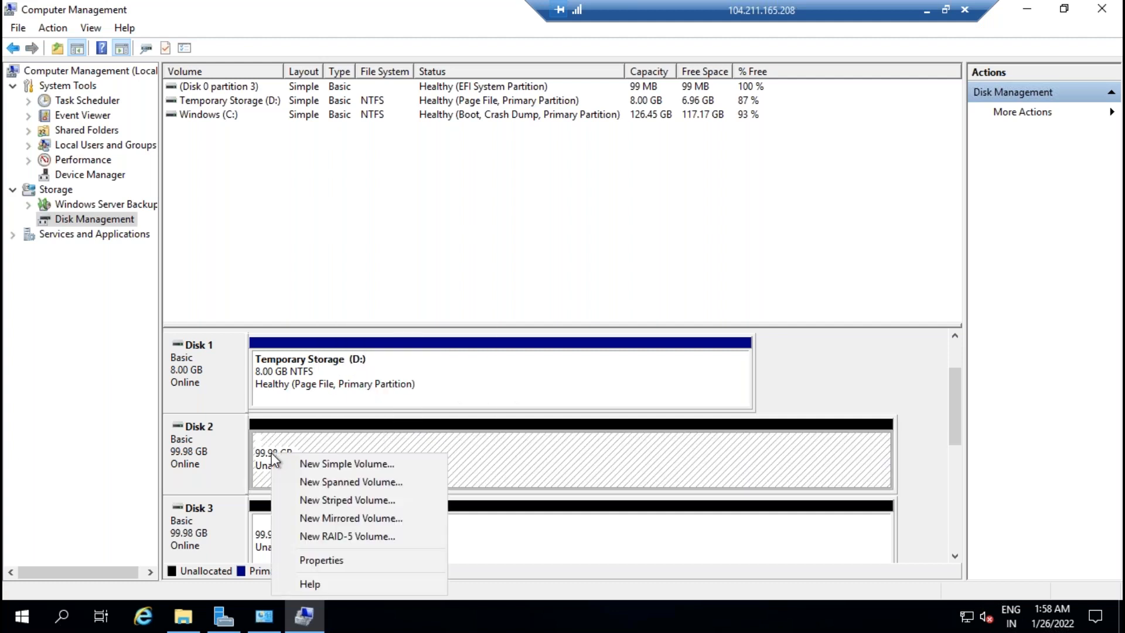
{"action": "left_click", "coordinate": [319, 464]}
{"action": "left_click", "coordinate": [489, 384]}
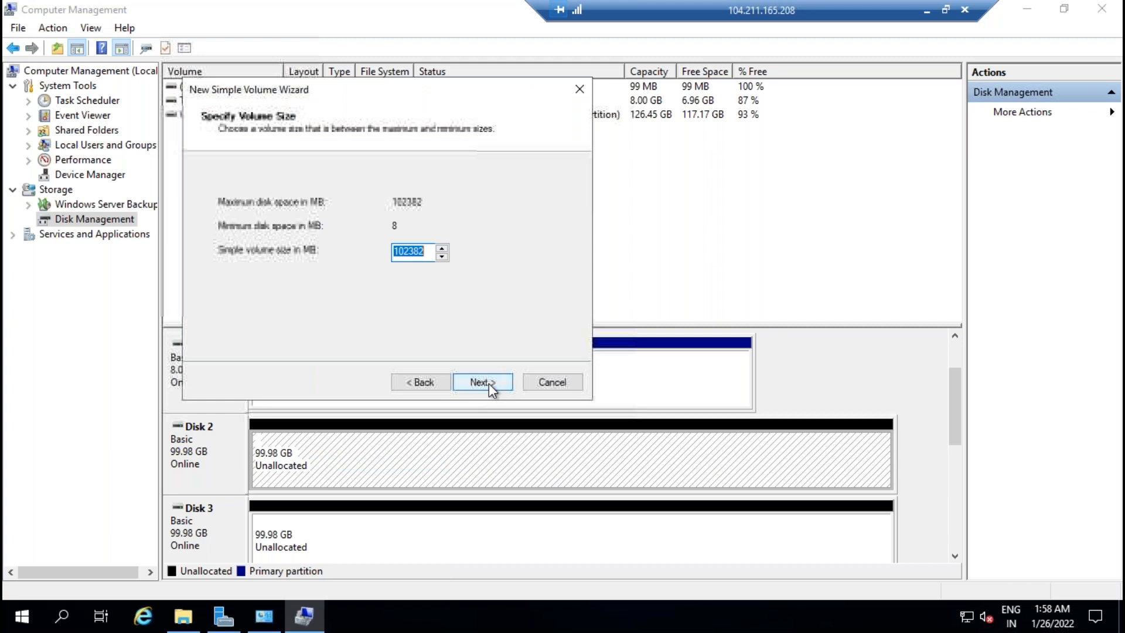
{"action": "left_click", "coordinate": [489, 383]}
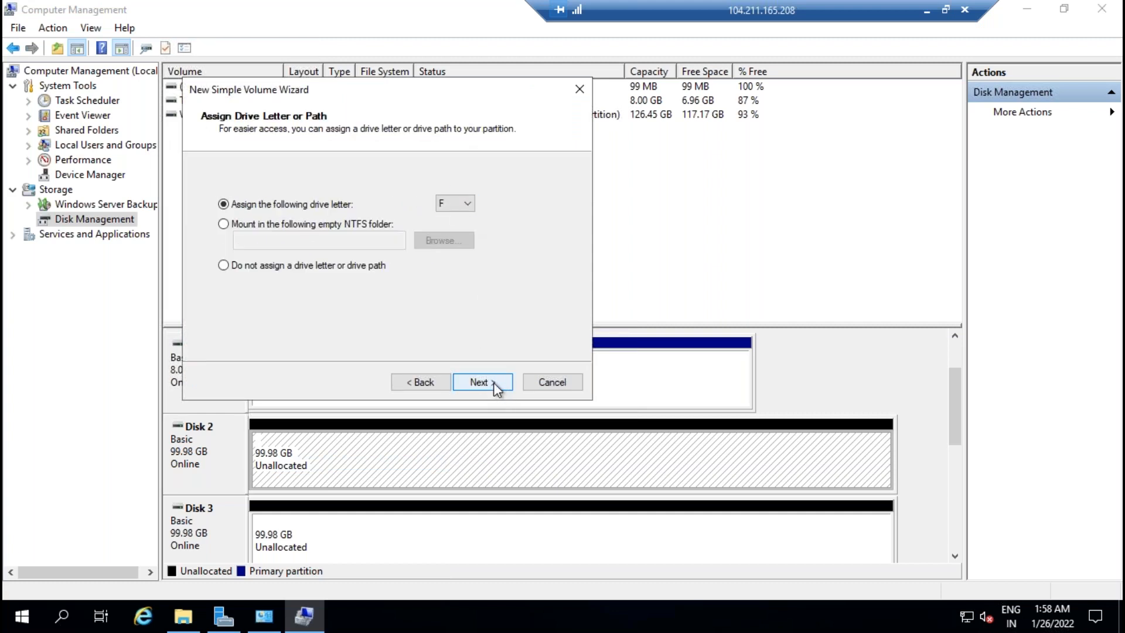
{"action": "left_click", "coordinate": [481, 382]}
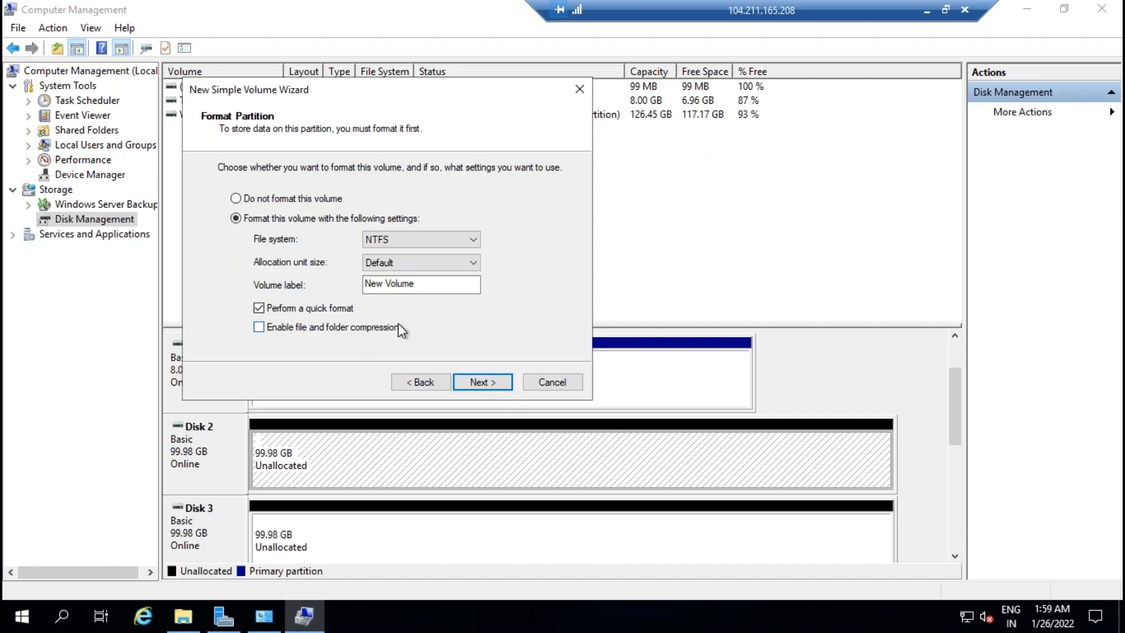
Try a 64K allocation unit size, then settle on Default for Disk 2's format
{"action": "left_click", "coordinate": [472, 262]}
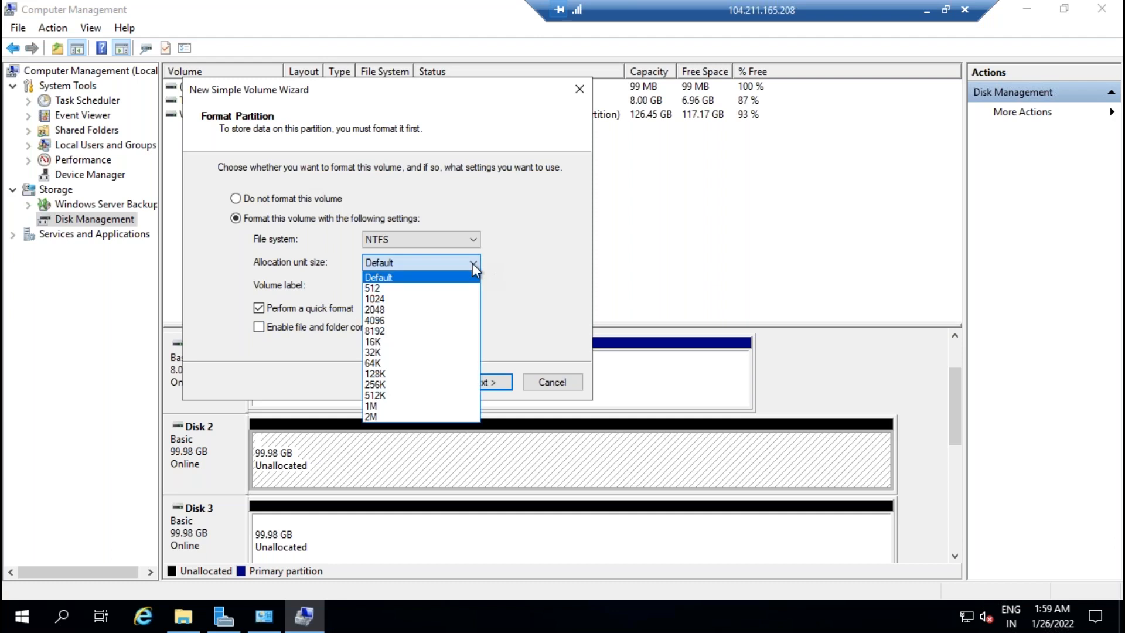
{"action": "left_click", "coordinate": [392, 363]}
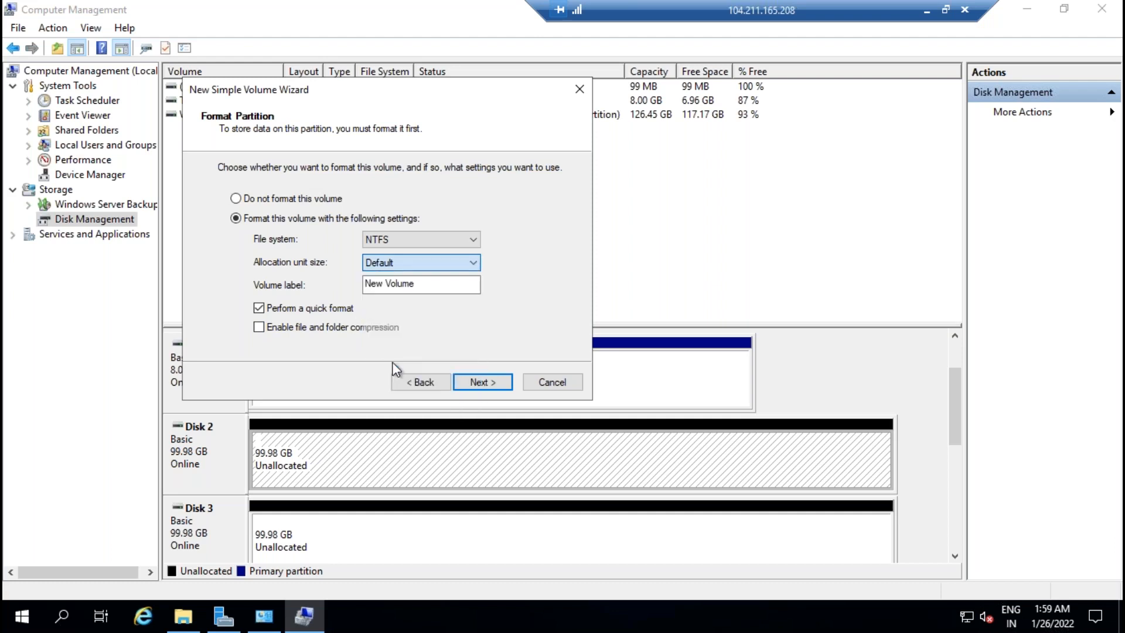
{"action": "left_click", "coordinate": [381, 265]}
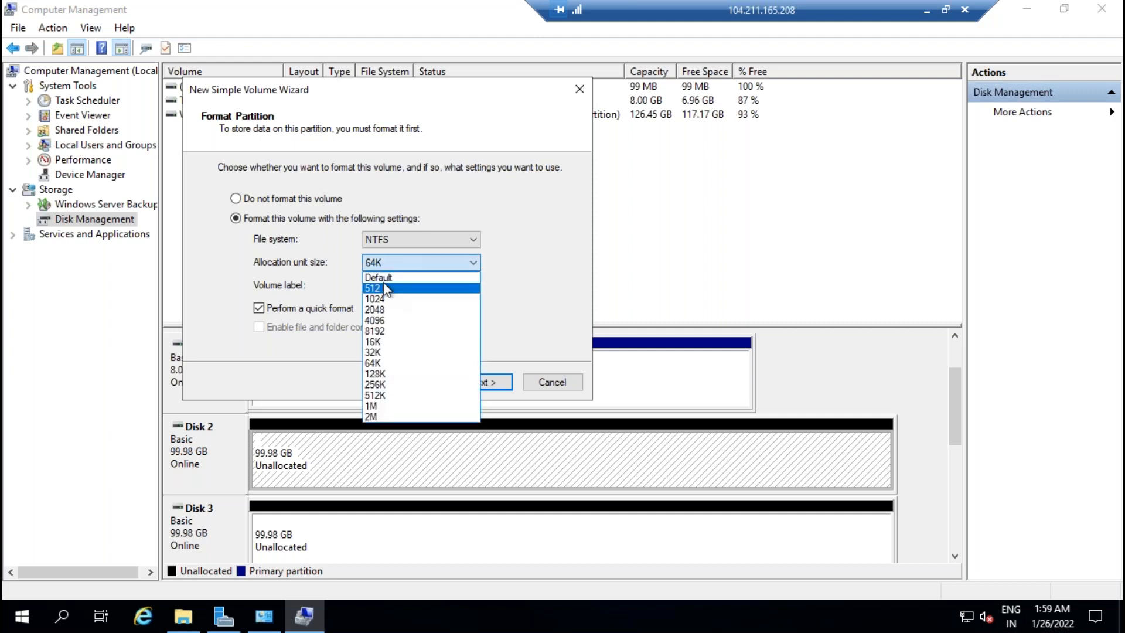
{"action": "left_click", "coordinate": [380, 277]}
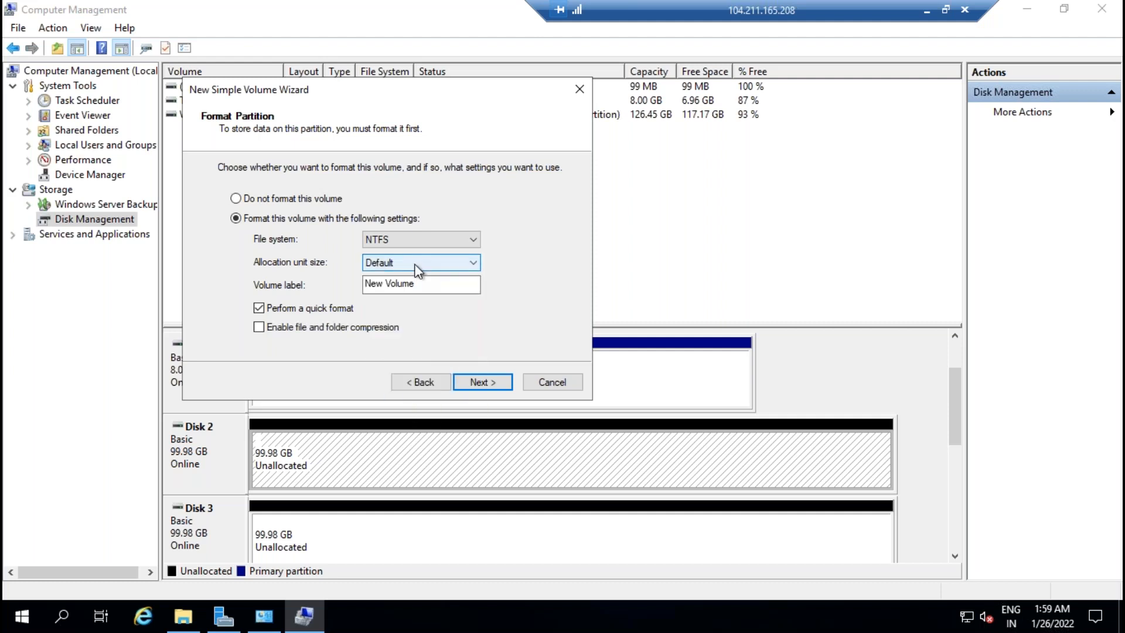
{"action": "left_click", "coordinate": [470, 265]}
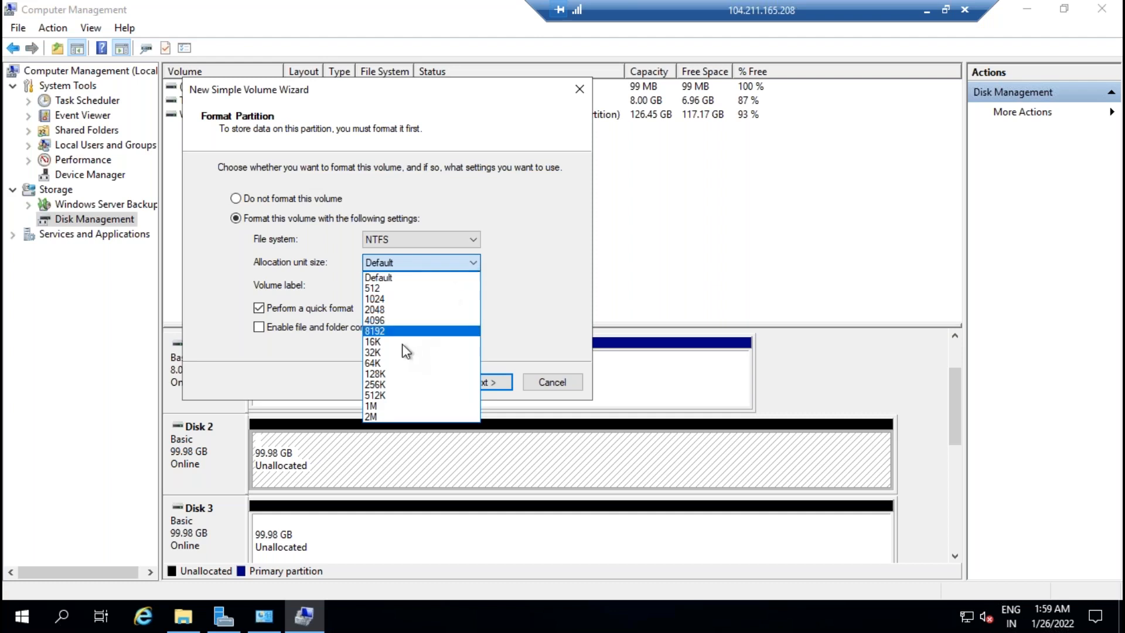
{"action": "left_click", "coordinate": [391, 363]}
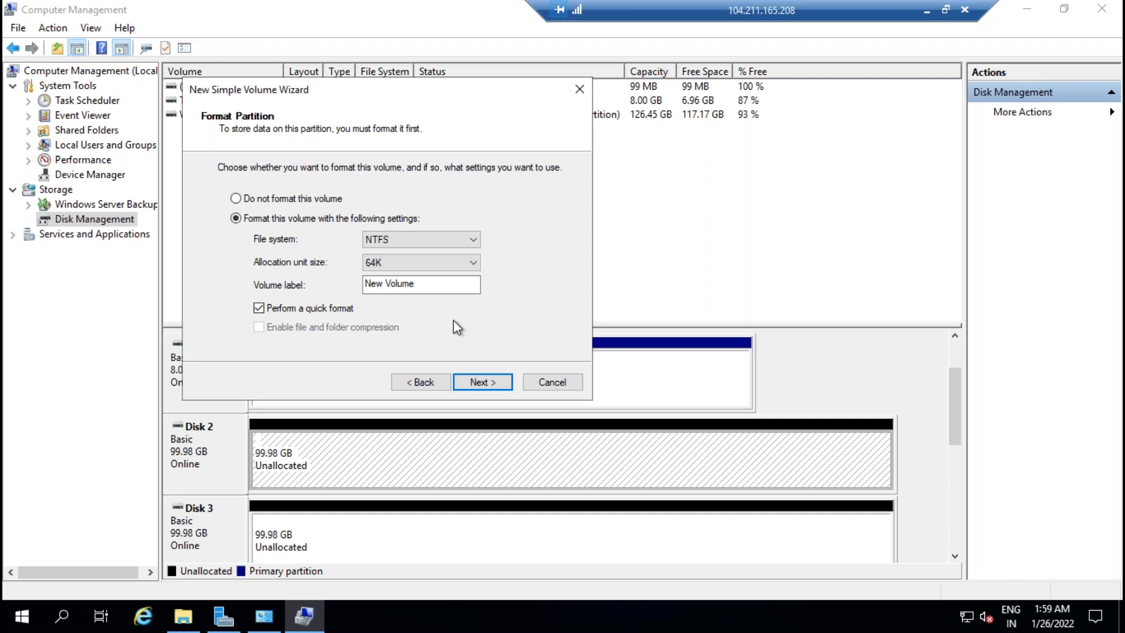
{"action": "left_click", "coordinate": [450, 263]}
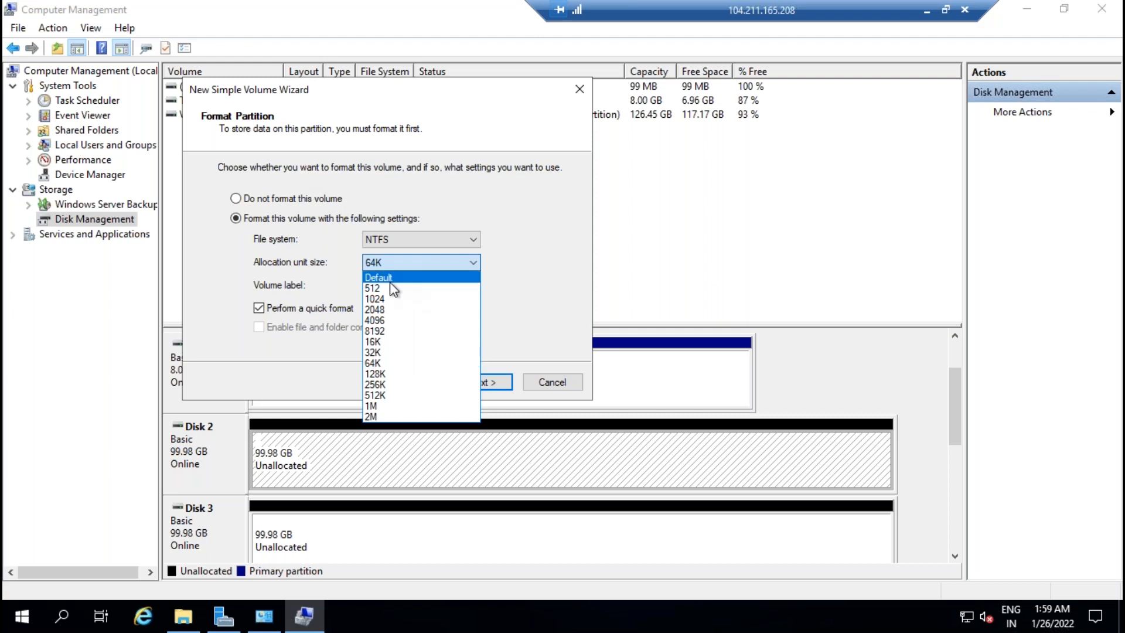
{"action": "left_click", "coordinate": [431, 275]}
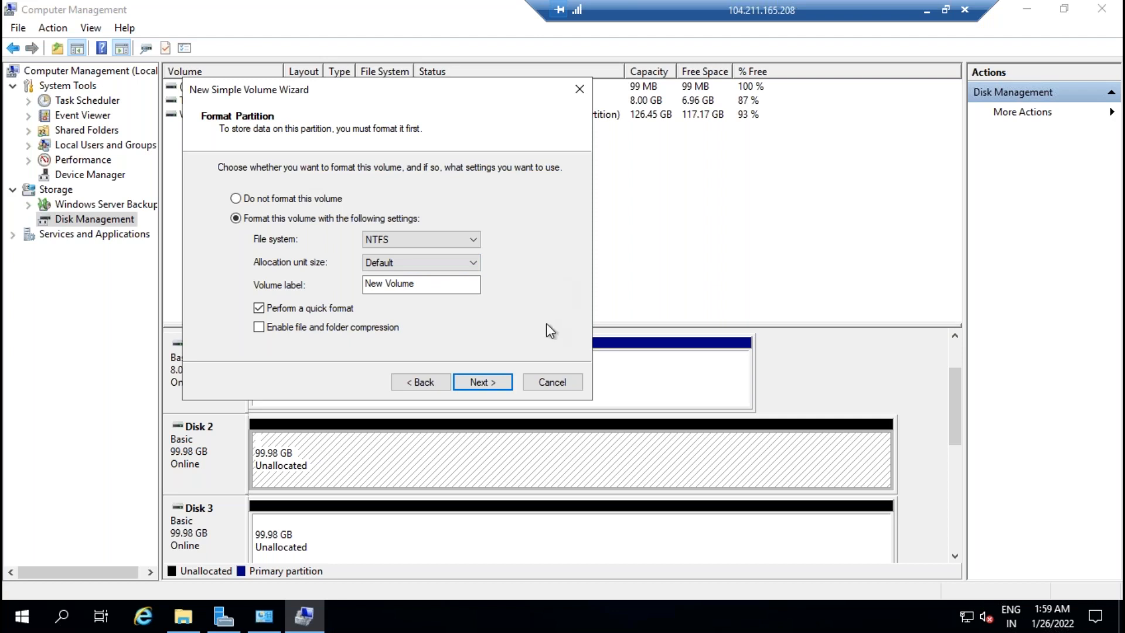
Finish creating the 99.98 GB NTFS New Volume (F:) on Disk 2
{"action": "left_click", "coordinate": [494, 387]}
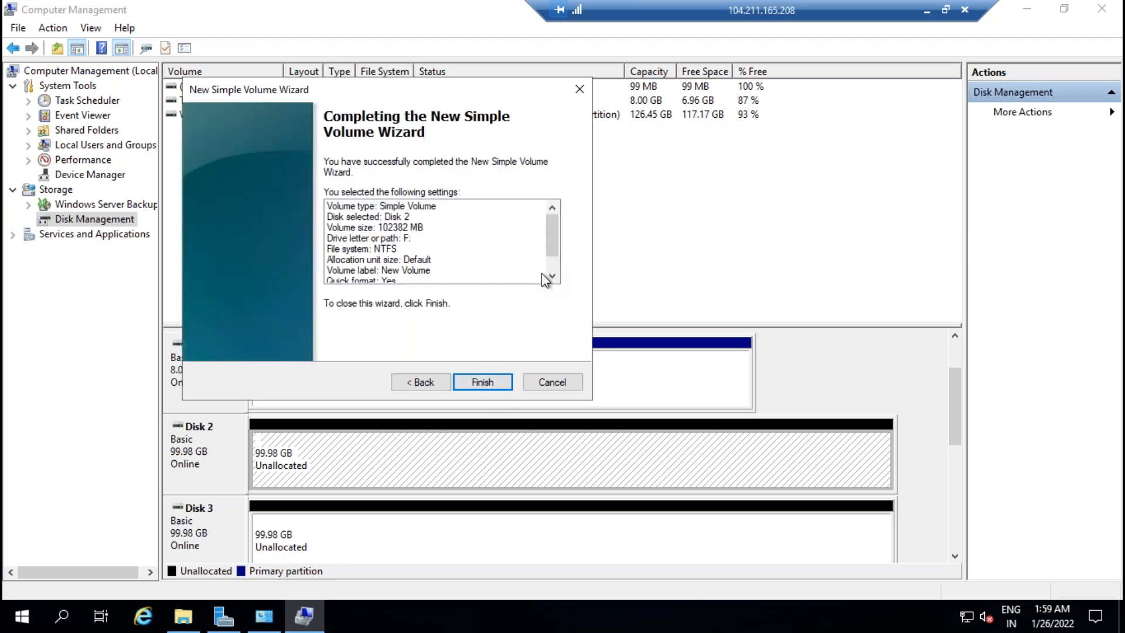
{"action": "left_click", "coordinate": [485, 382]}
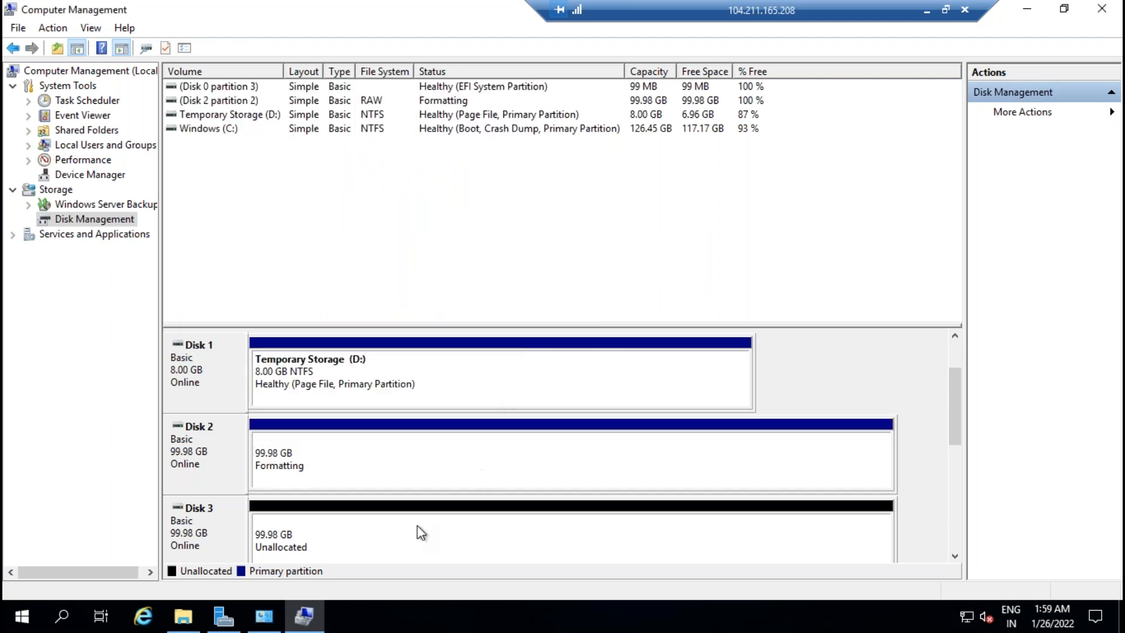
{"action": "left_click", "coordinate": [328, 539]}
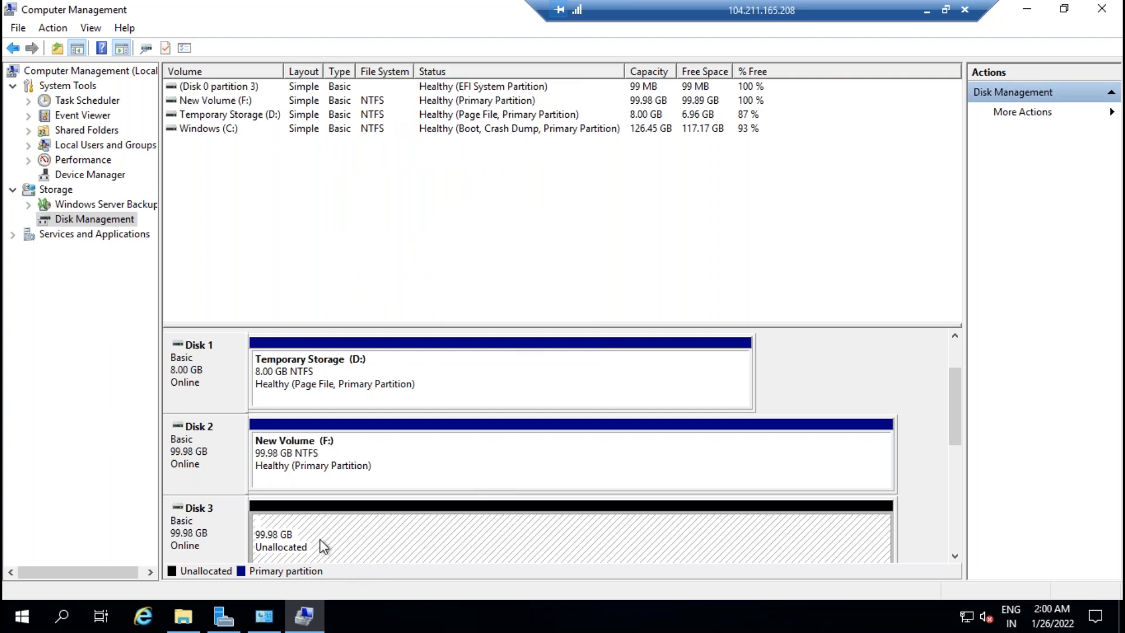
{"action": "right_click", "coordinate": [302, 538]}
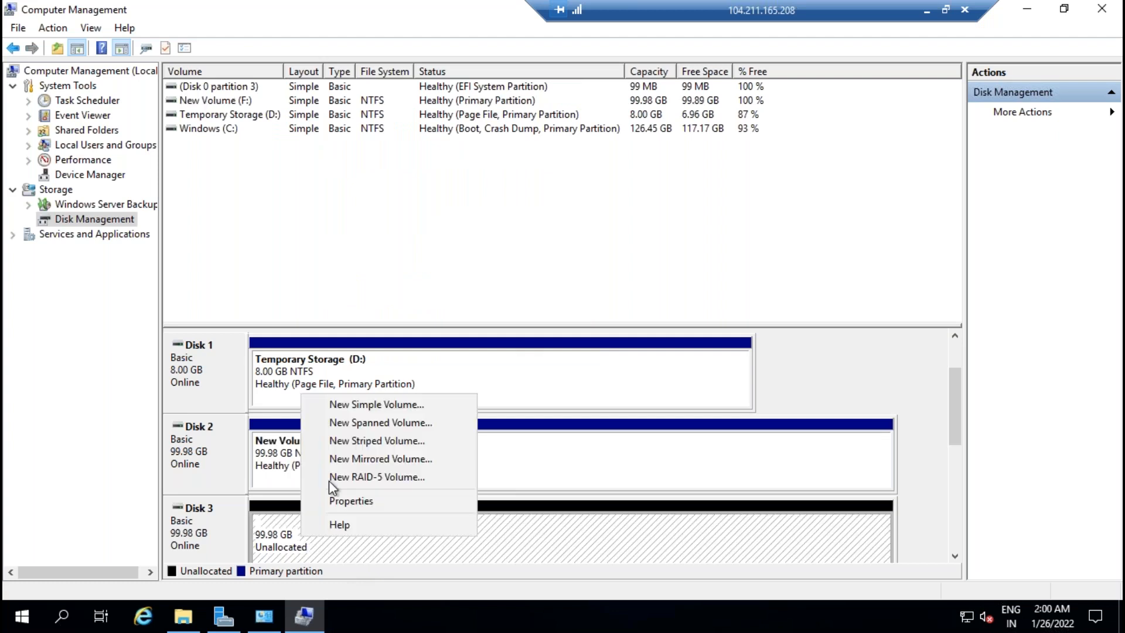
Create NTFS volume G: on Disk 3 with default settings and refresh This PC to see it
{"action": "left_click", "coordinate": [368, 406]}
{"action": "left_click", "coordinate": [471, 377]}
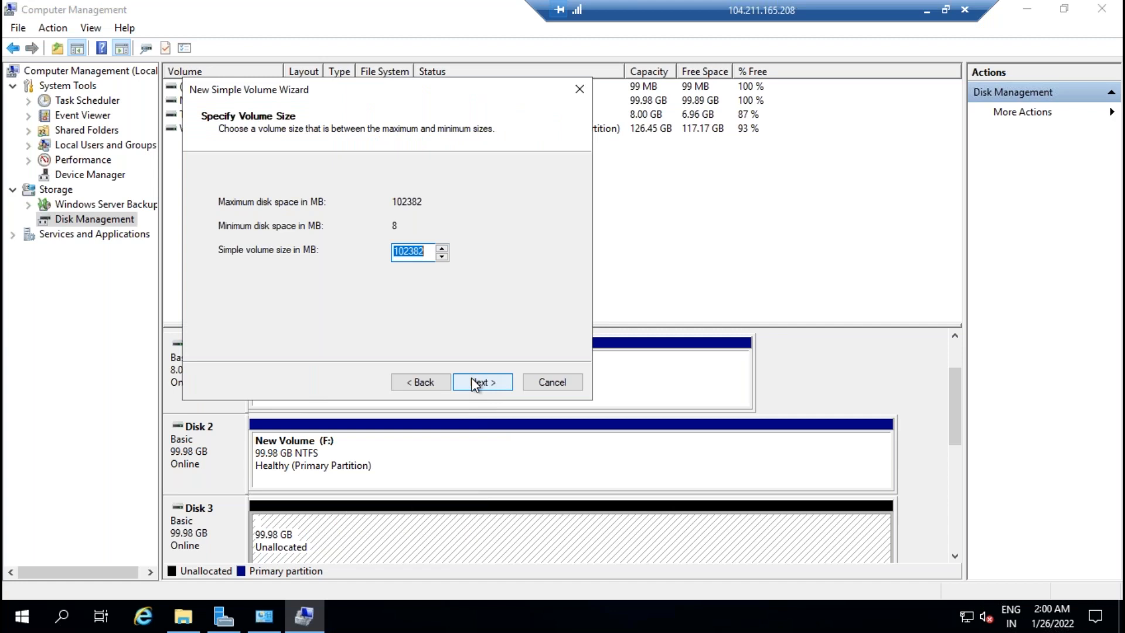
{"action": "left_click", "coordinate": [472, 378]}
{"action": "left_click", "coordinate": [473, 381]}
{"action": "left_click", "coordinate": [484, 384]}
{"action": "left_click", "coordinate": [482, 382]}
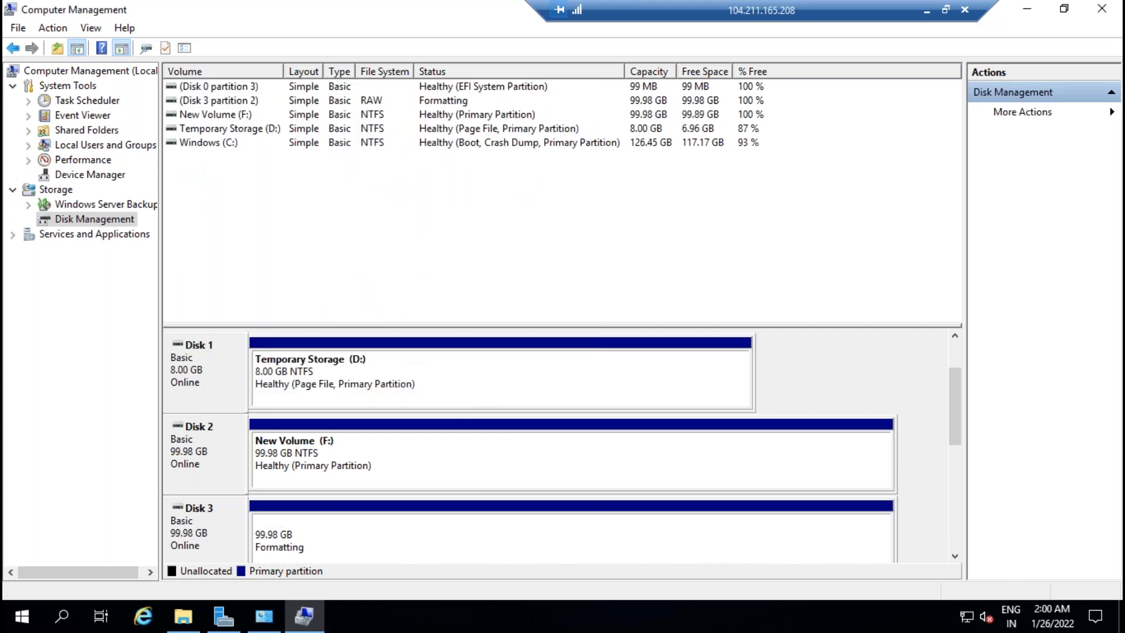
{"action": "left_click", "coordinate": [183, 615]}
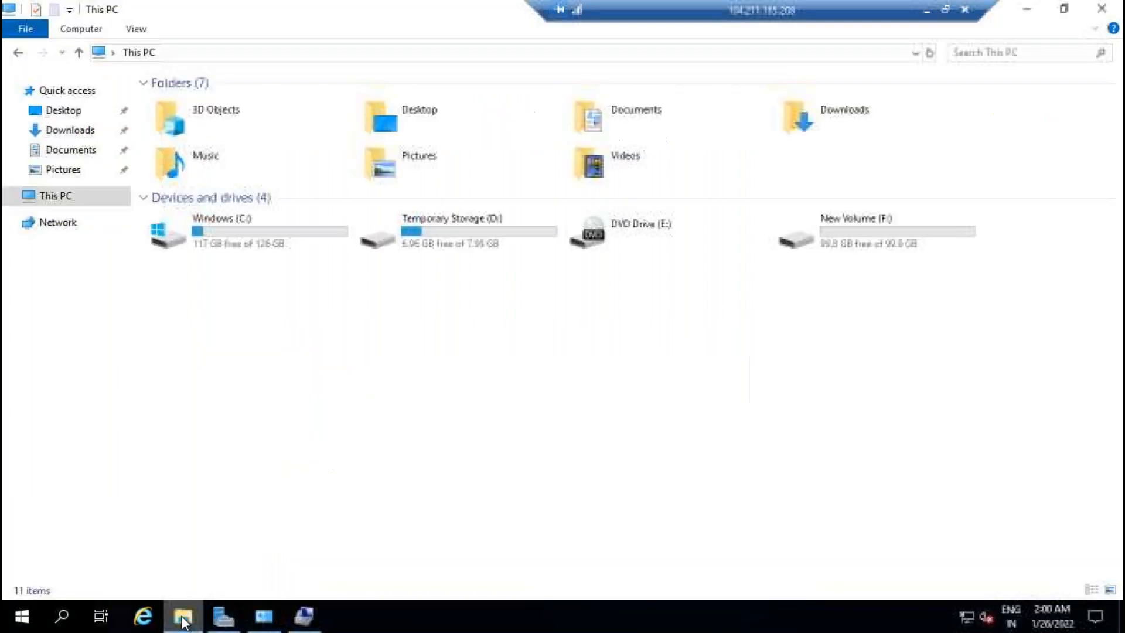
{"action": "right_click", "coordinate": [757, 330]}
{"action": "left_click", "coordinate": [787, 396]}
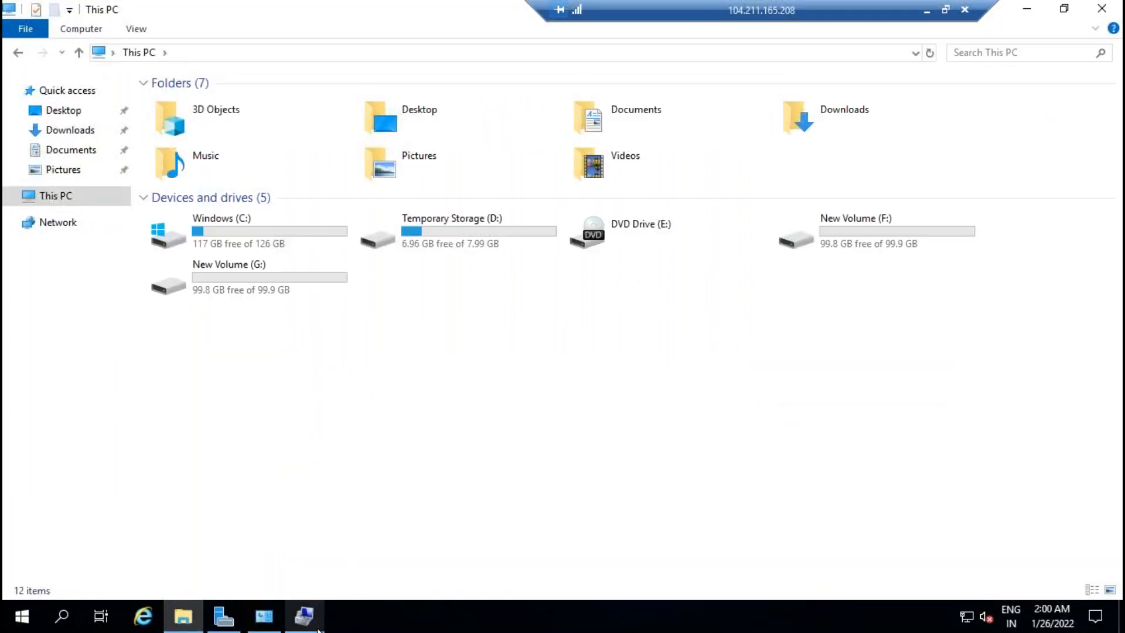
Create NTFS volume H: on Disk 4 using the full size and default settings
{"action": "left_click", "coordinate": [305, 615]}
{"action": "left_click_drag", "start_coordinate": [956, 424], "coordinate": [955, 508]}
{"action": "right_click", "coordinate": [340, 391]}
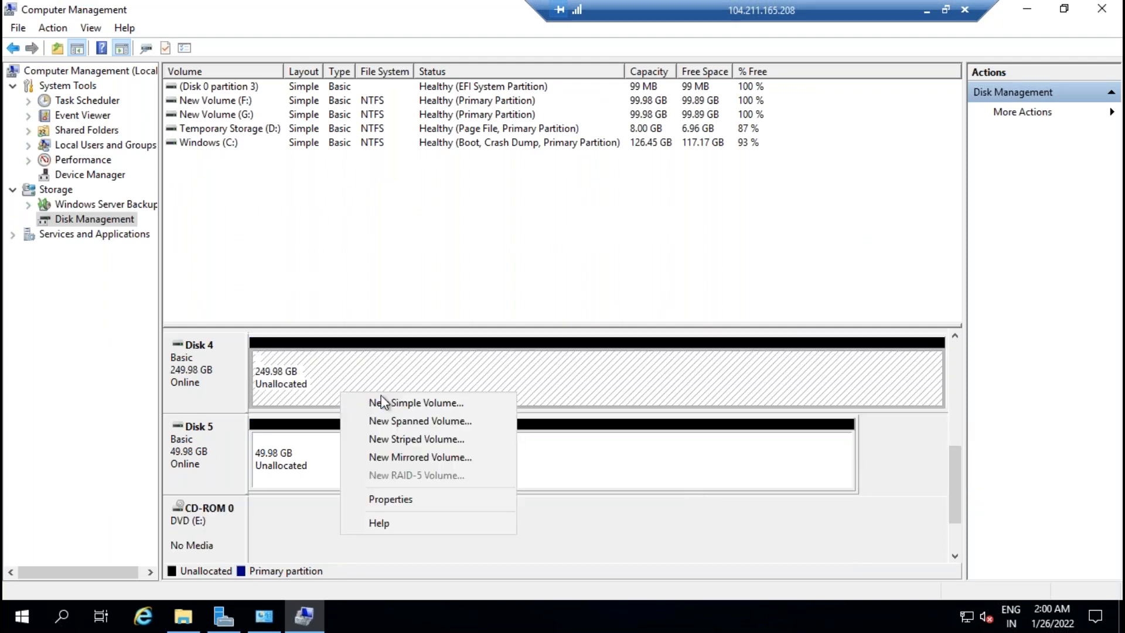
{"action": "left_click", "coordinate": [448, 401]}
{"action": "left_click", "coordinate": [491, 383]}
{"action": "left_click", "coordinate": [480, 382]}
{"action": "left_click", "coordinate": [479, 382]}
{"action": "left_click", "coordinate": [480, 382]}
{"action": "left_click", "coordinate": [479, 382]}
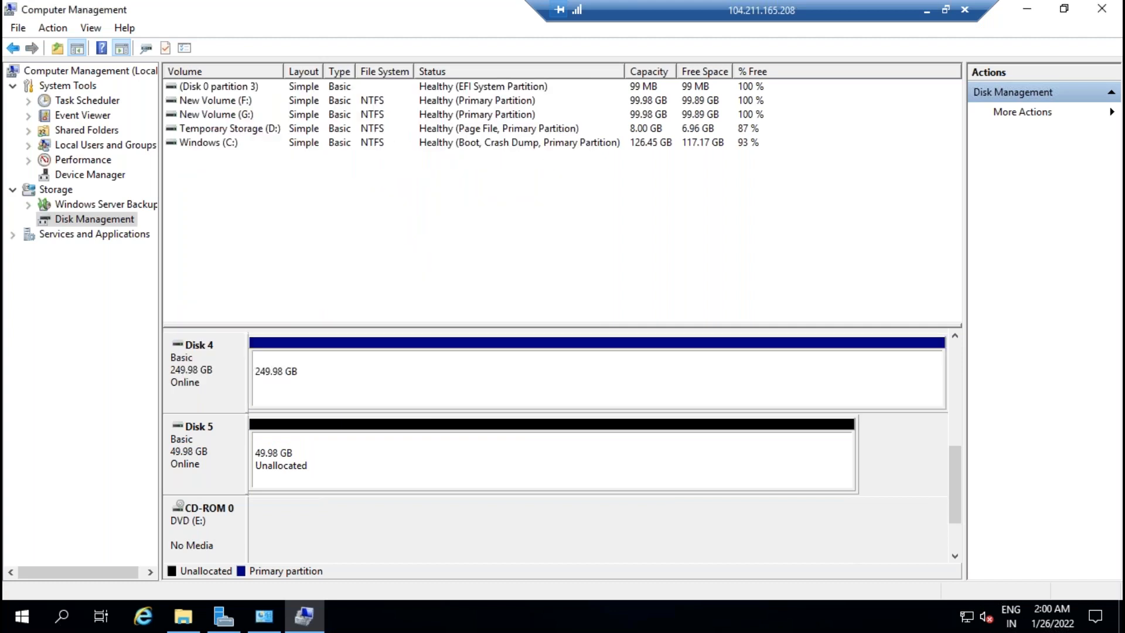
Create the 51182 MB NTFS volume I: on Disk 5 and bring This PC back up
{"action": "left_click", "coordinate": [317, 473]}
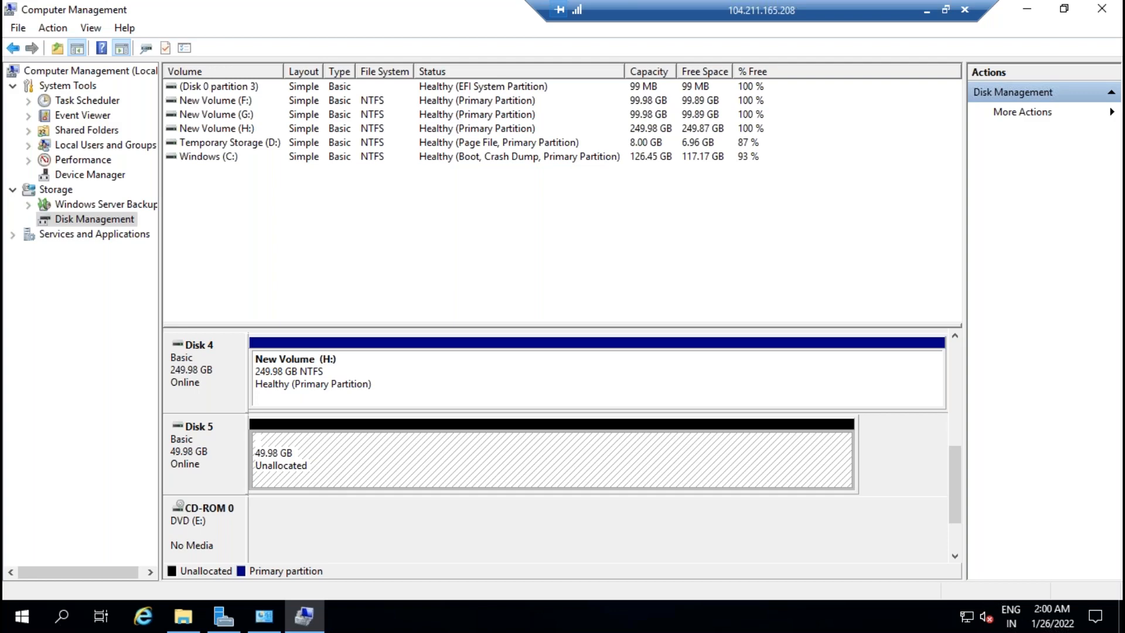
{"action": "right_click", "coordinate": [316, 472]}
{"action": "left_click", "coordinate": [404, 333]}
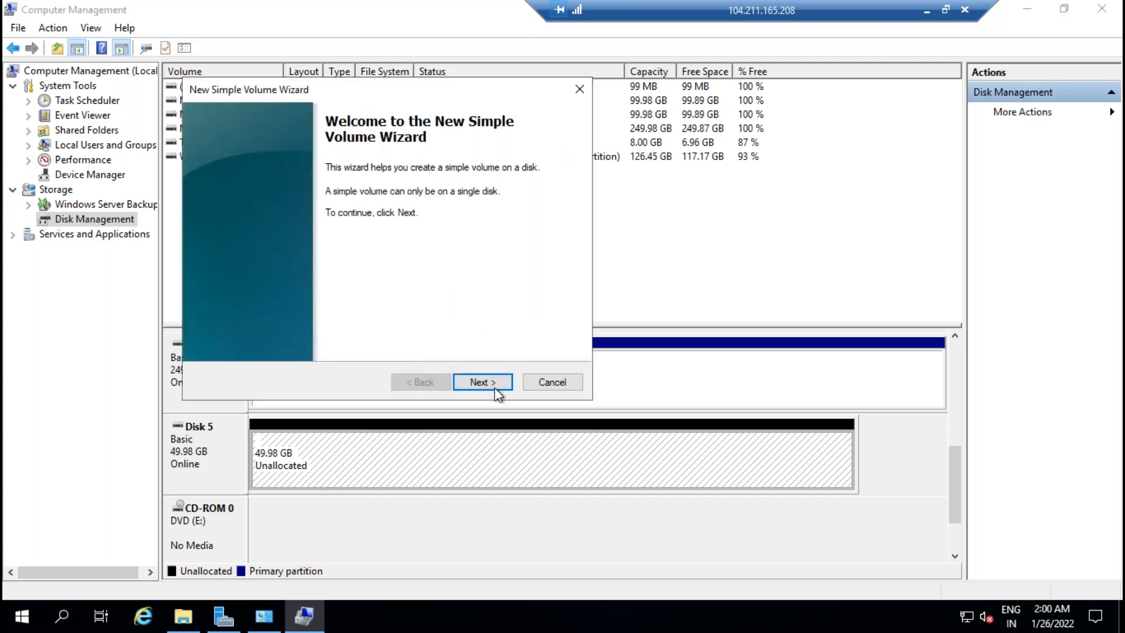
{"action": "left_click", "coordinate": [495, 389]}
{"action": "left_click", "coordinate": [495, 389]}
{"action": "left_click", "coordinate": [496, 389]}
{"action": "left_click", "coordinate": [496, 389]}
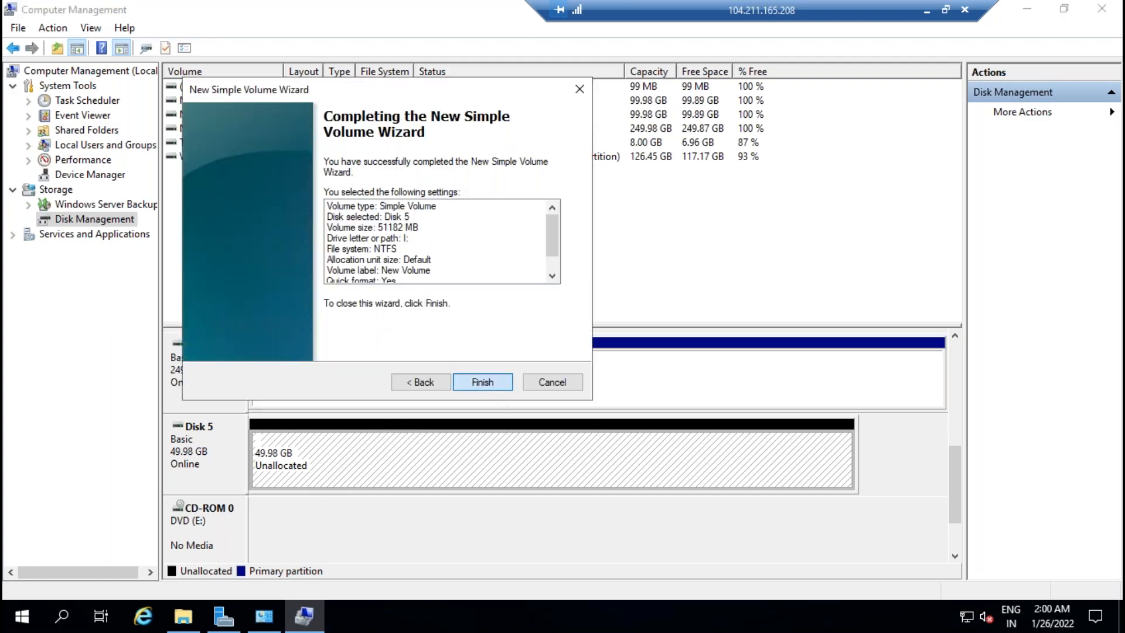
{"action": "left_click", "coordinate": [496, 387]}
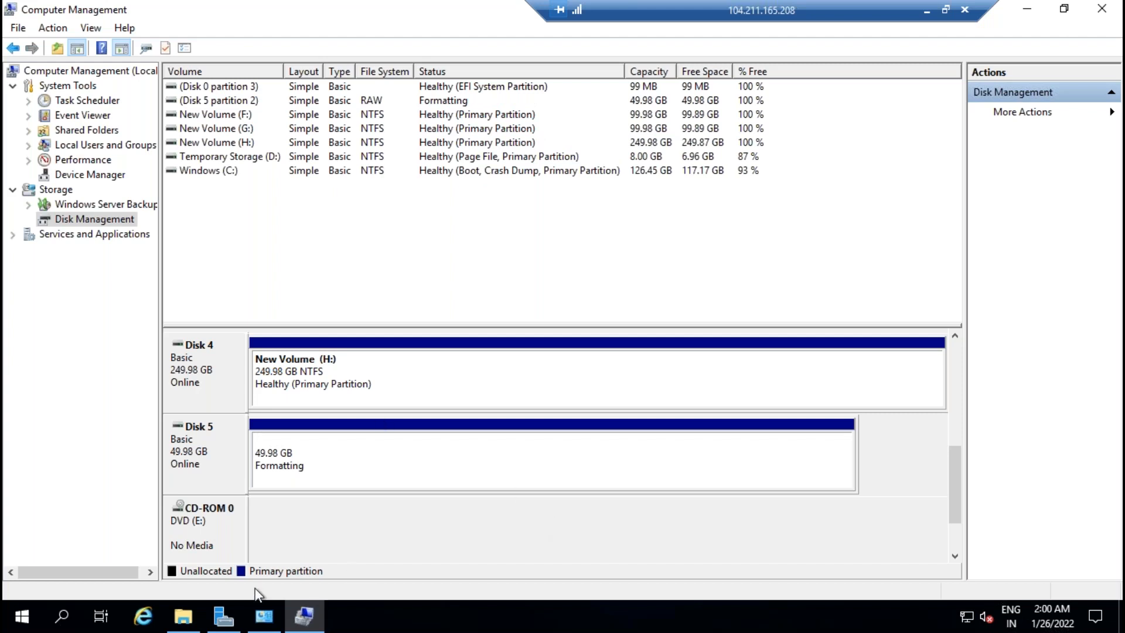
{"action": "left_click", "coordinate": [183, 615]}
Refresh This PC to show the new volumes and briefly open New Volume (F:)
{"action": "right_click", "coordinate": [744, 404]}
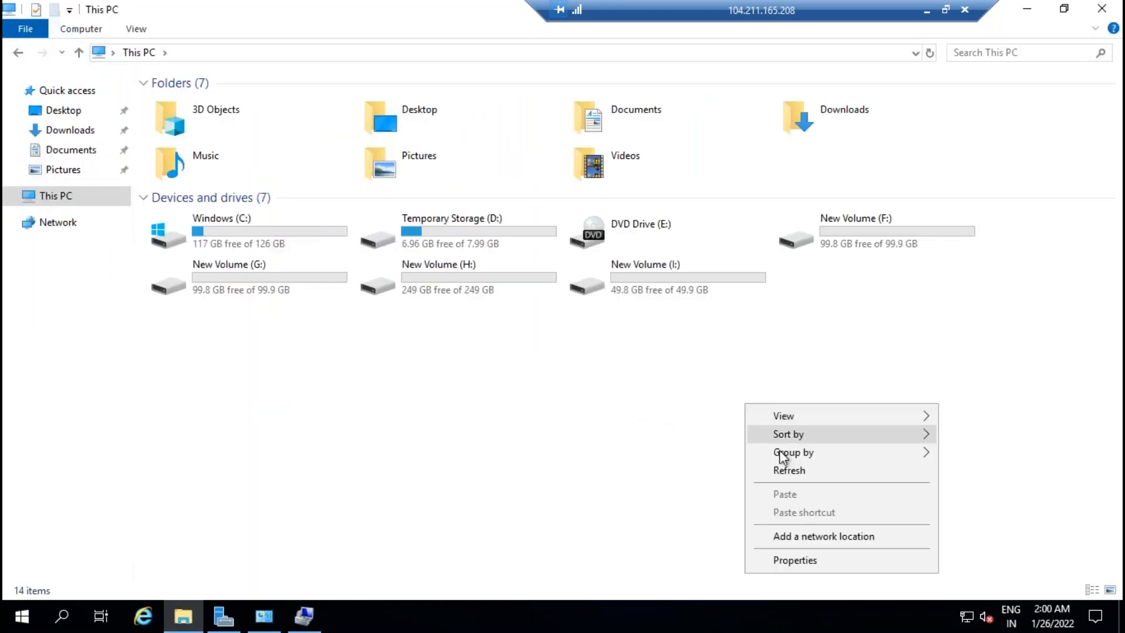
{"action": "left_click", "coordinate": [788, 470]}
{"action": "left_click", "coordinate": [870, 242]}
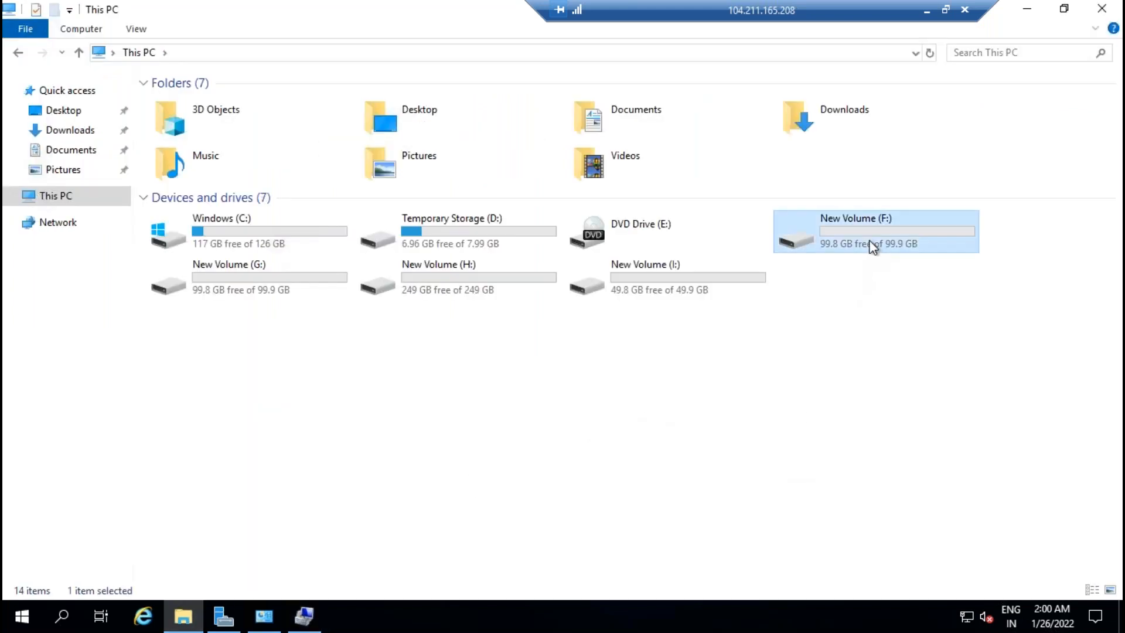
{"action": "double_click", "coordinate": [873, 247]}
{"action": "left_click", "coordinate": [56, 196]}
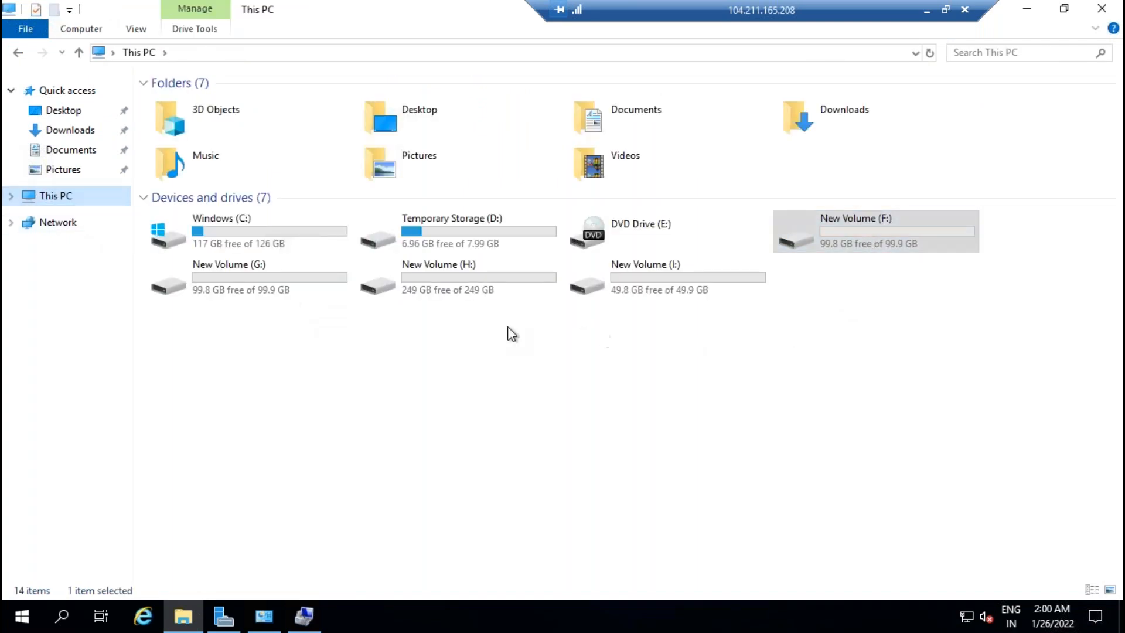
Rename drive H: to SQLData and drive F: to SQL_logs
{"action": "left_click", "coordinate": [442, 286]}
{"action": "right_click", "coordinate": [442, 286]}
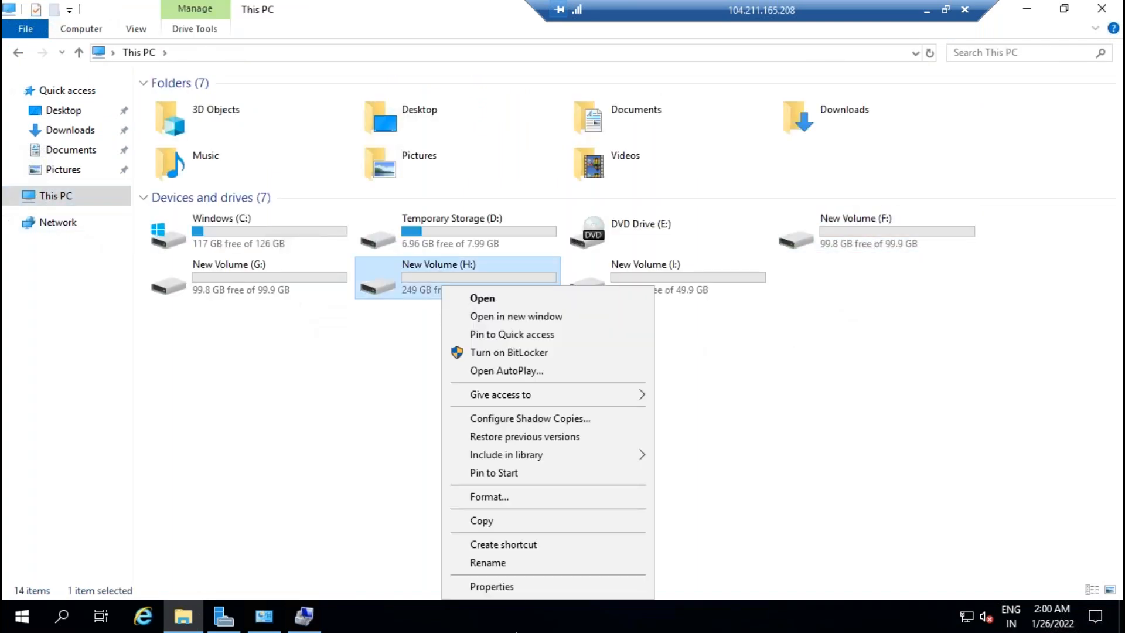
{"action": "left_click", "coordinate": [512, 564]}
{"action": "type", "text": "SQLData"}
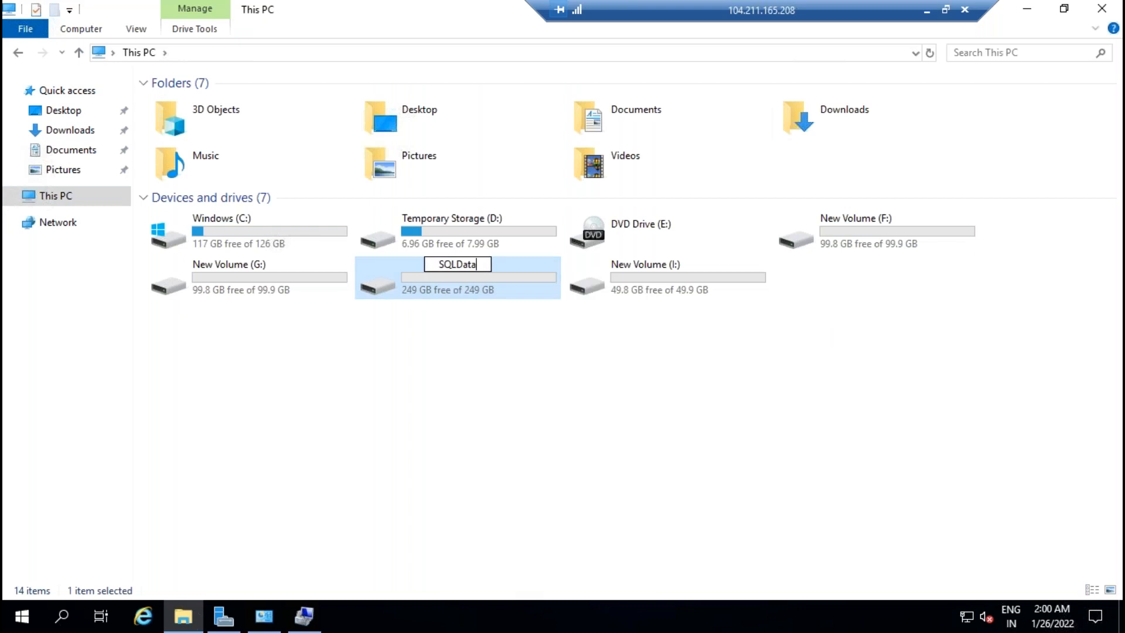
{"action": "left_click", "coordinate": [518, 477]}
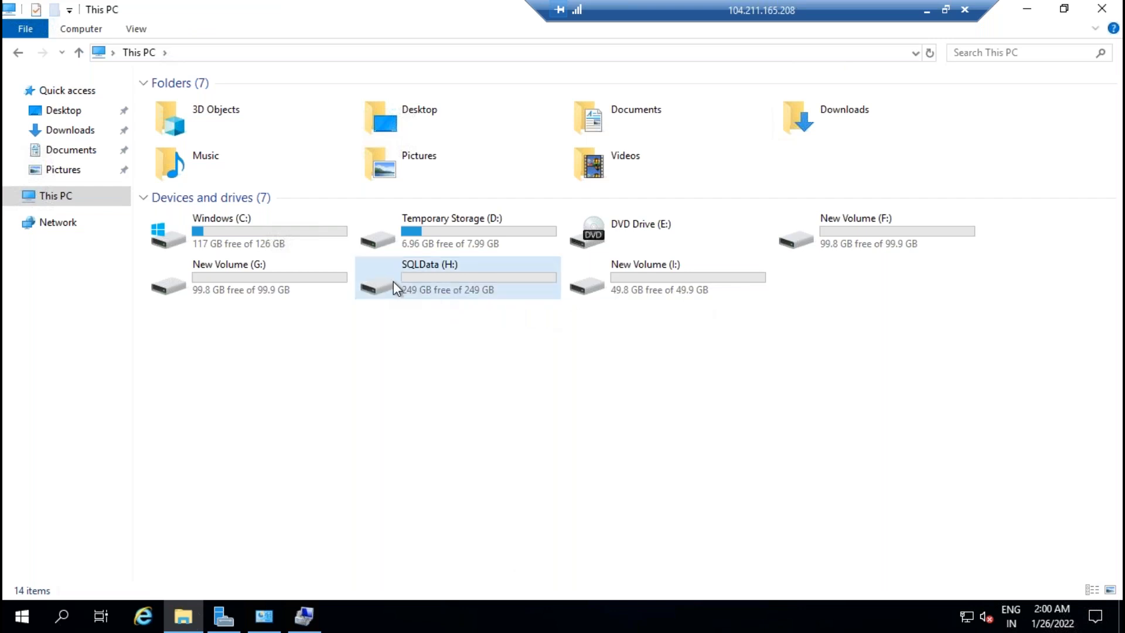
{"action": "right_click", "coordinate": [854, 218]}
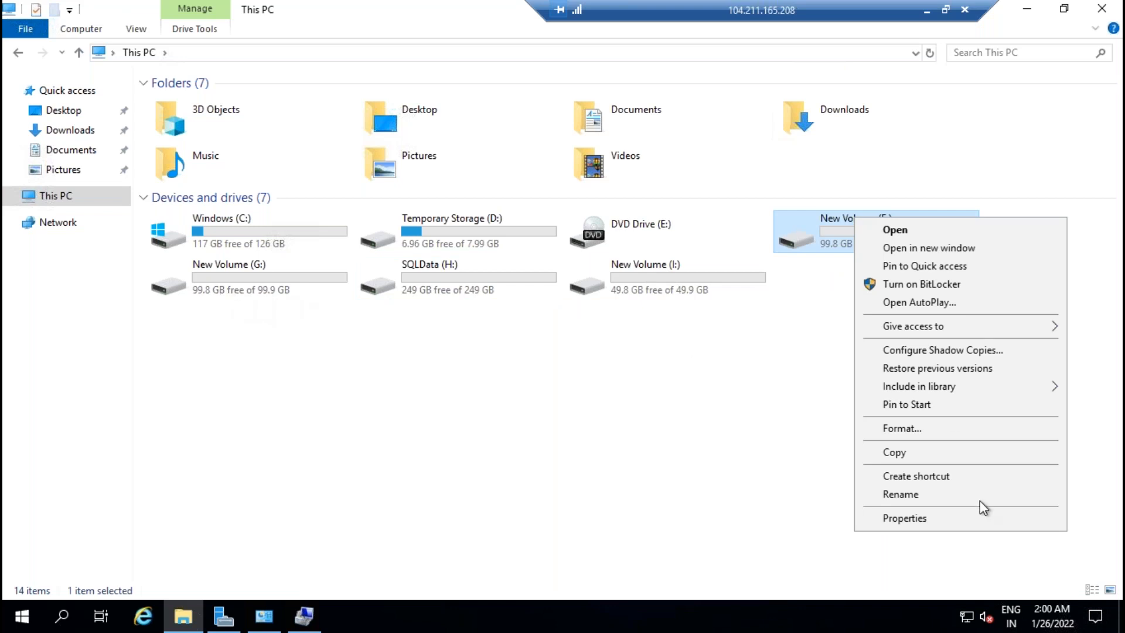
{"action": "left_click", "coordinate": [907, 497]}
{"action": "type", "text": "SQL"}
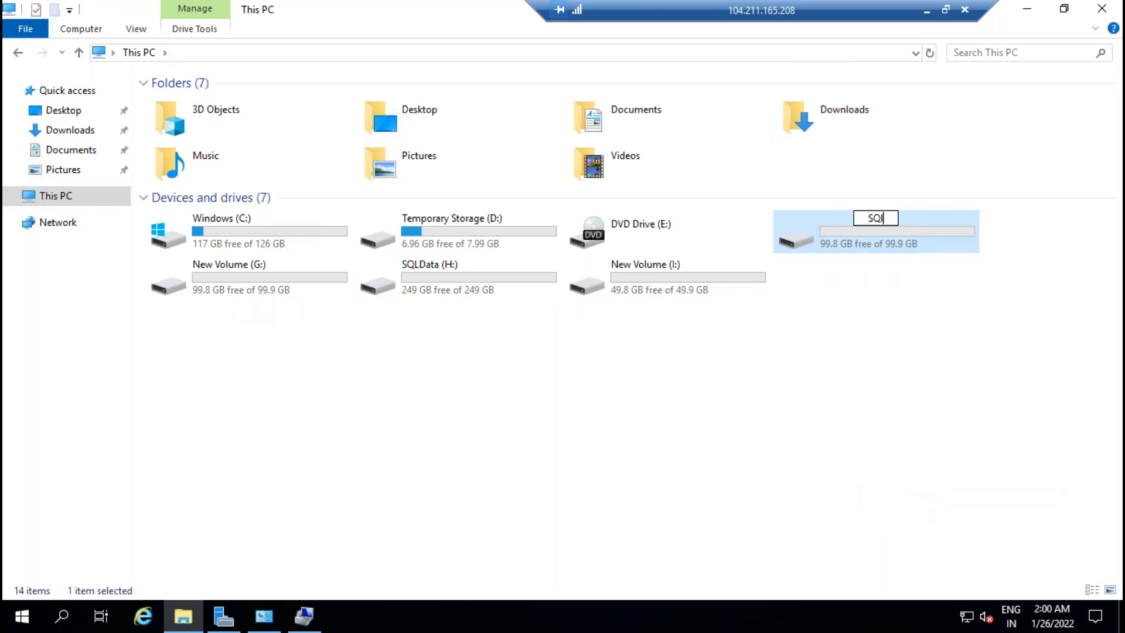
{"action": "type", "text": "_logs"}
{"action": "key", "text": "Return"}
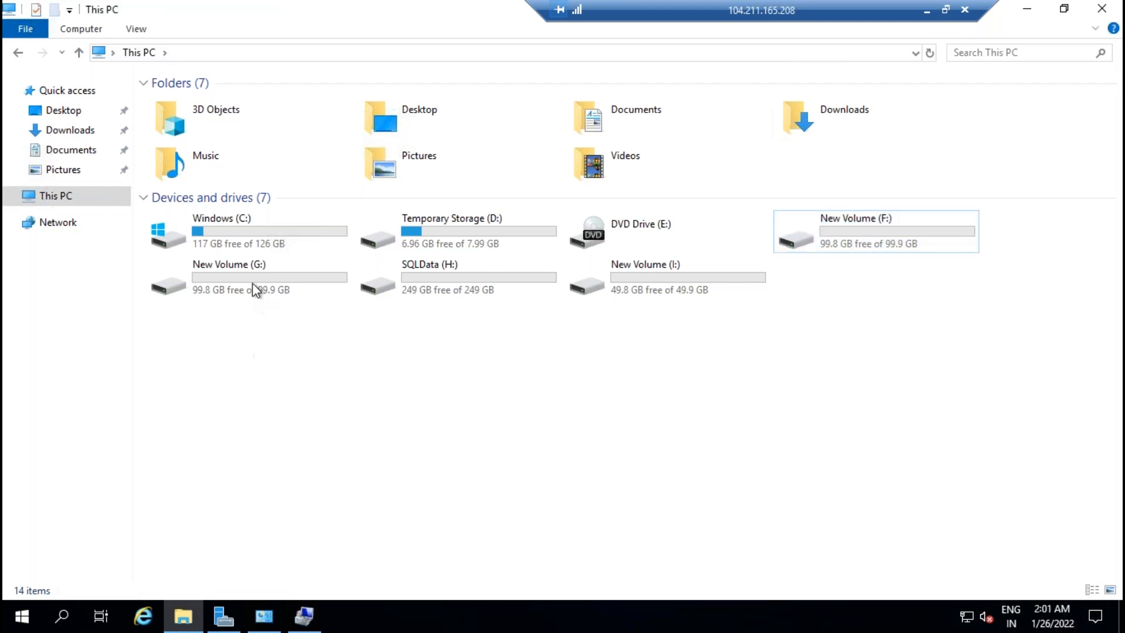
Rename drive G: to TEmpdb and drive I: to Install
{"action": "left_click", "coordinate": [252, 278]}
{"action": "right_click", "coordinate": [252, 276]}
{"action": "left_click", "coordinate": [298, 554]}
{"action": "type", "text": "TEmpdb"}
{"action": "left_click", "coordinate": [462, 520]}
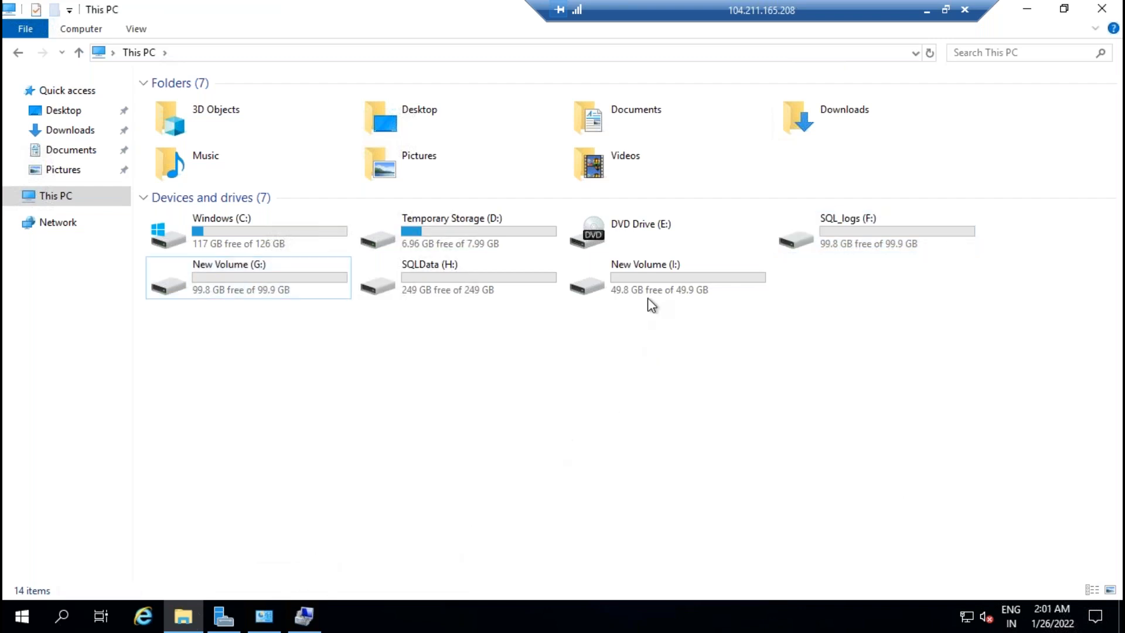
{"action": "left_click", "coordinate": [665, 259]}
{"action": "right_click", "coordinate": [666, 259]}
{"action": "left_click", "coordinate": [716, 538]}
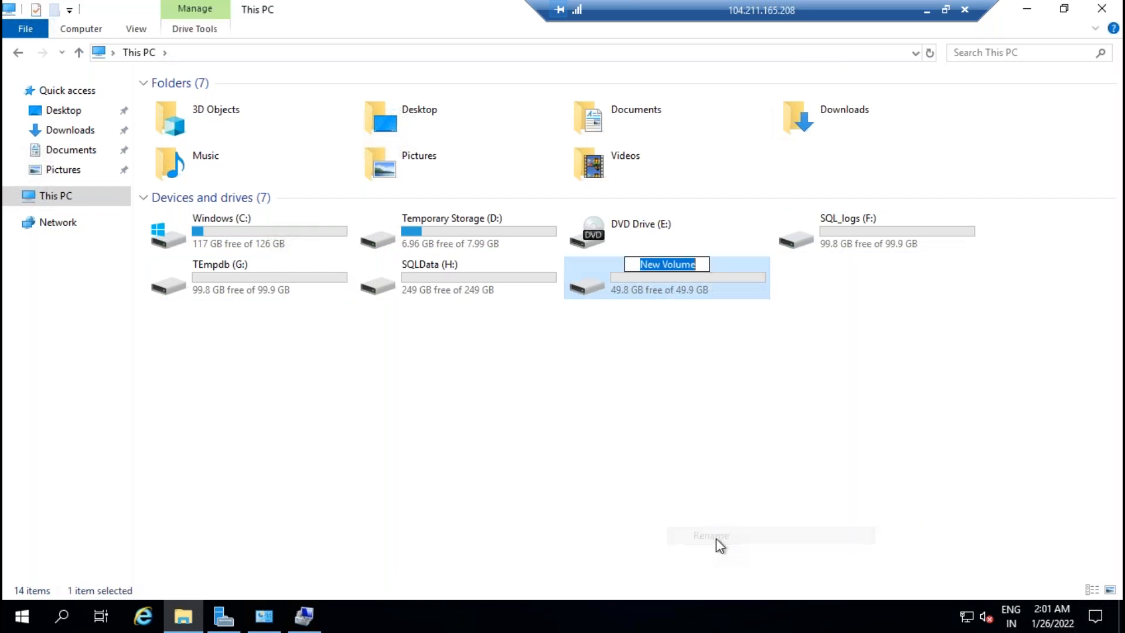
{"action": "type", "text": "Install"}
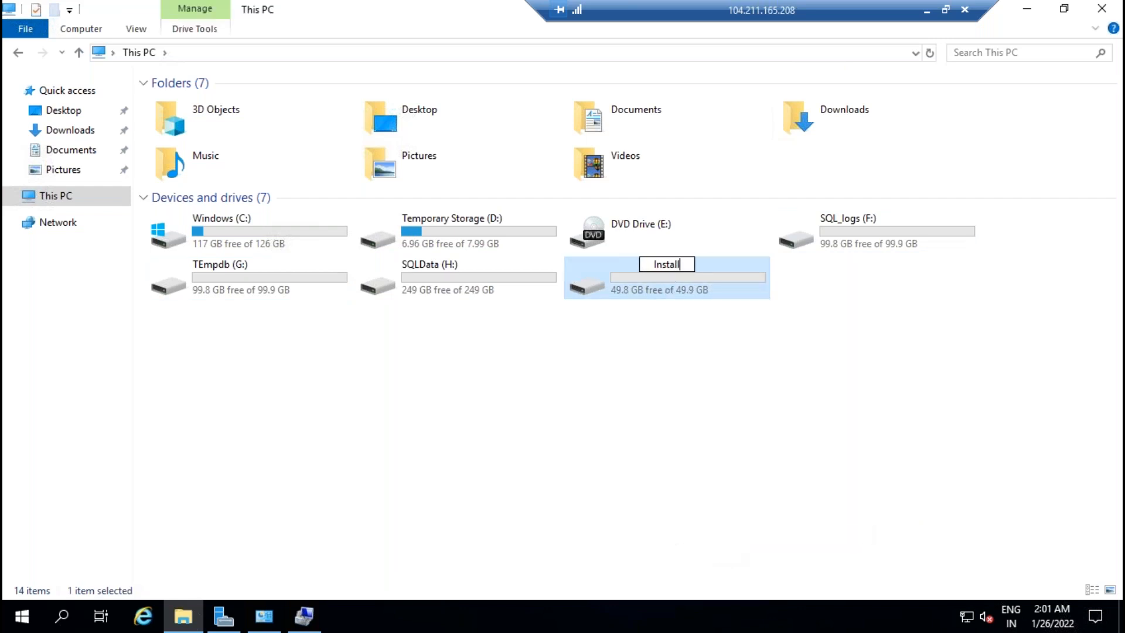
{"action": "left_click", "coordinate": [797, 515]}
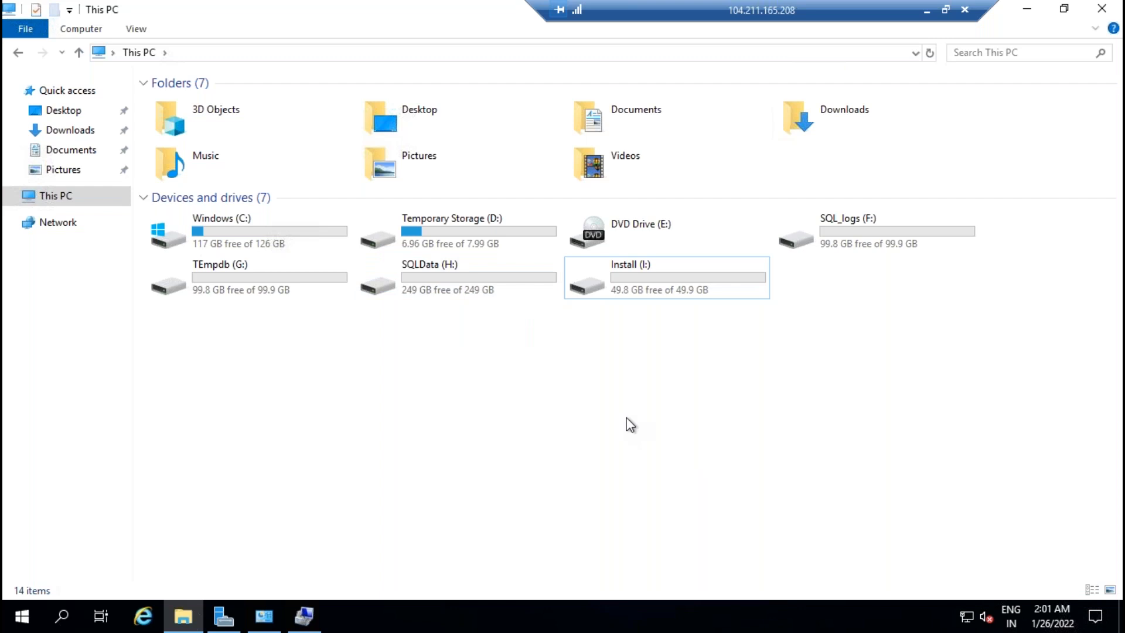
{"action": "left_click", "coordinate": [927, 10]}
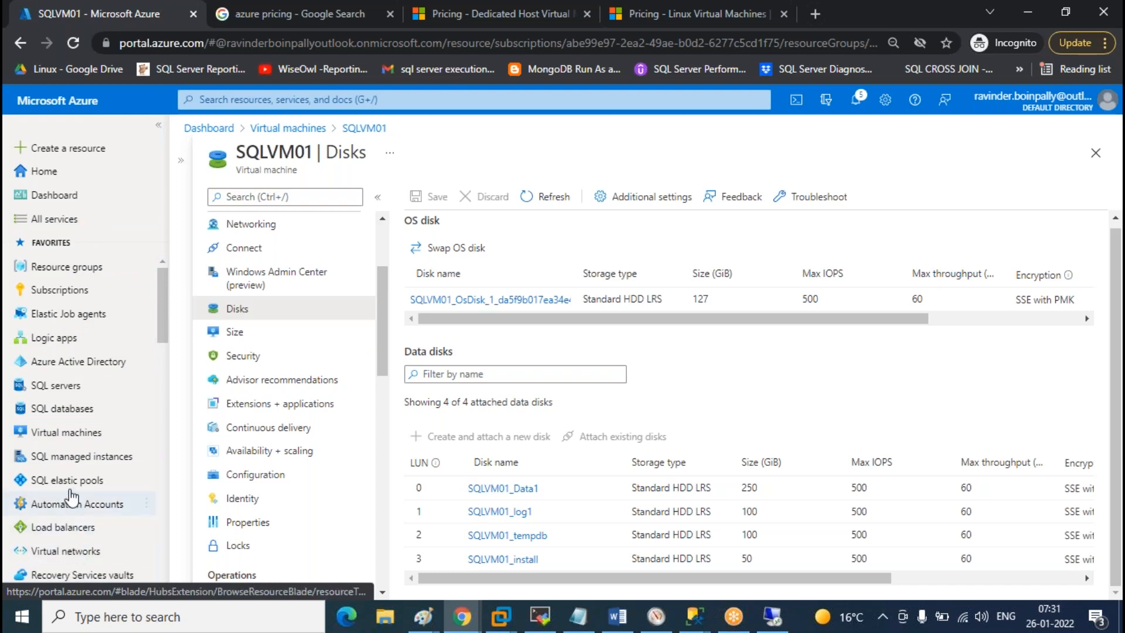
{"action": "left_click", "coordinate": [66, 433]}
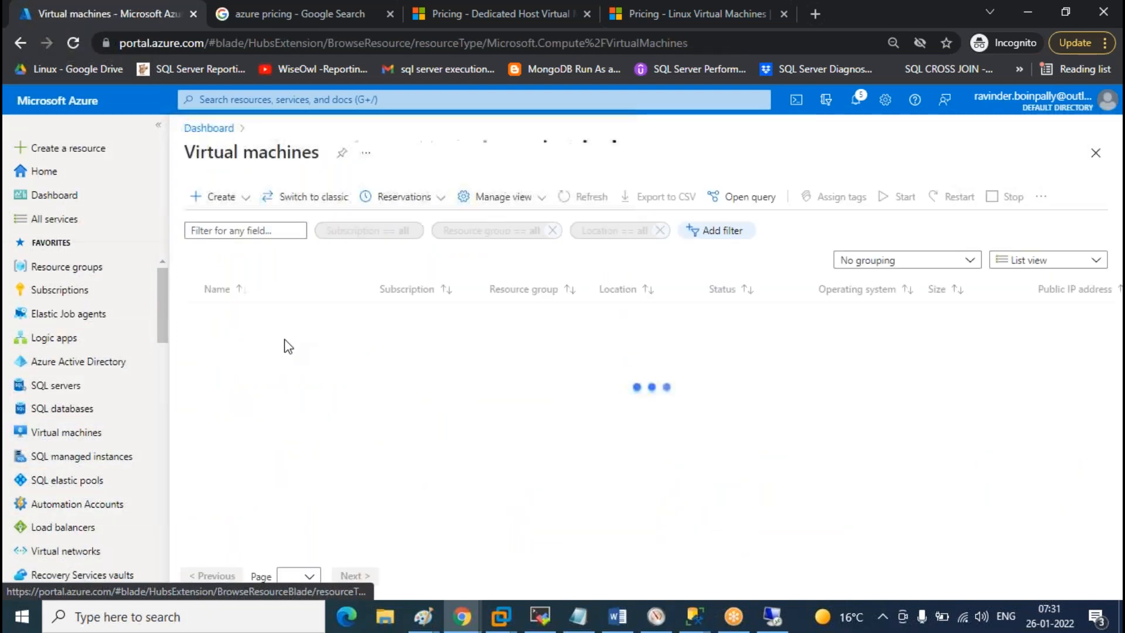
{"action": "left_click", "coordinate": [256, 324]}
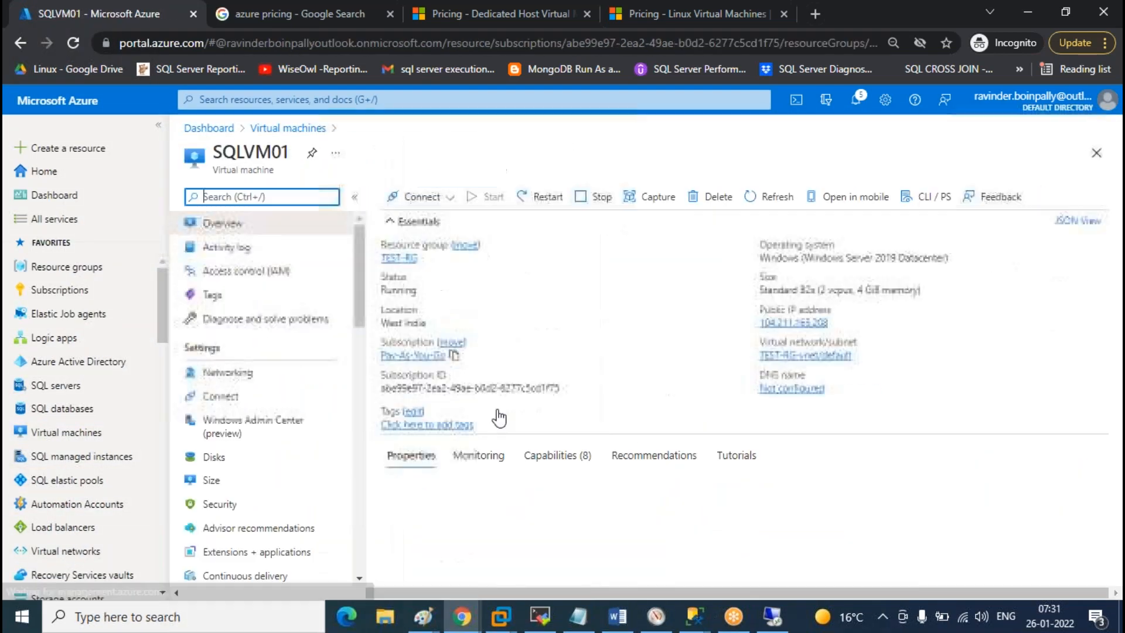
{"action": "left_click", "coordinate": [216, 458]}
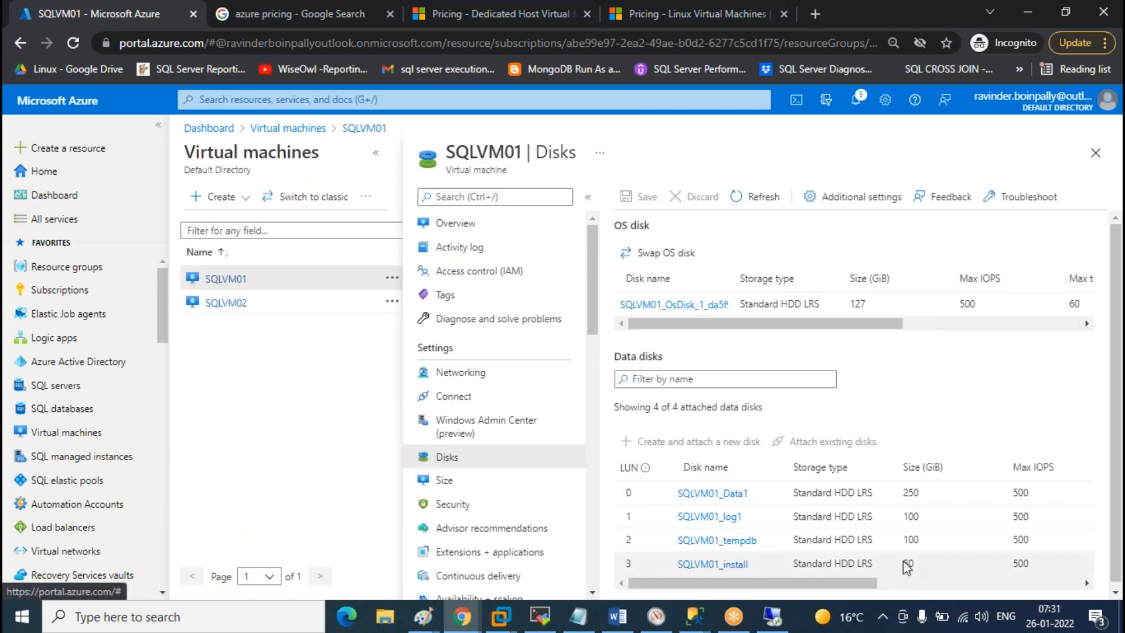
{"action": "left_click_drag", "start_coordinate": [854, 590], "coordinate": [778, 591]}
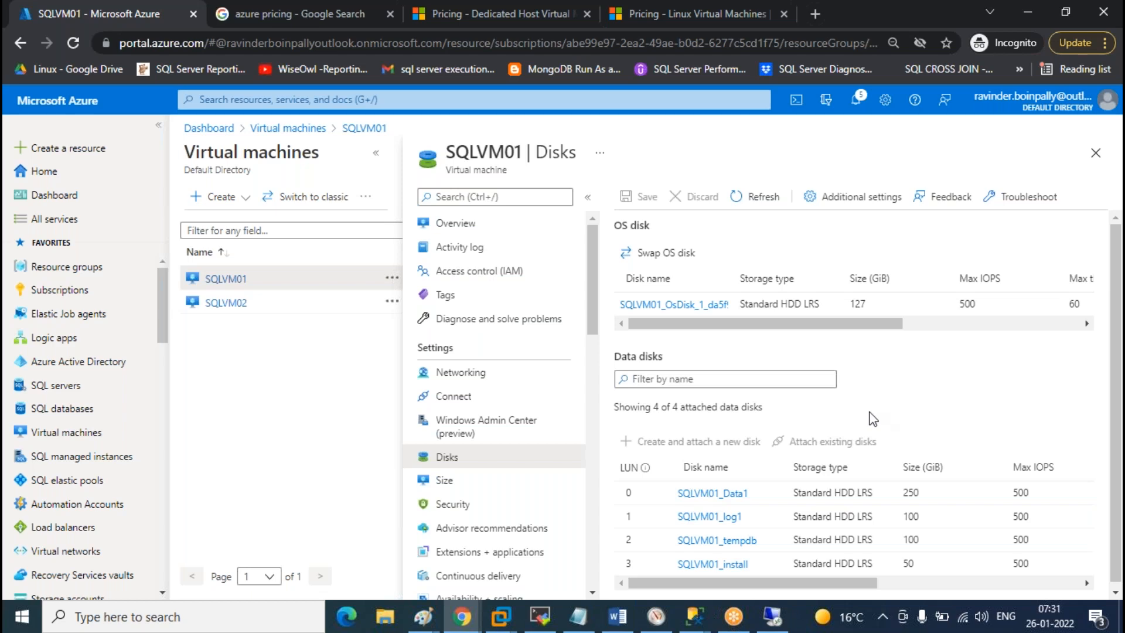
{"action": "left_click", "coordinate": [772, 614]}
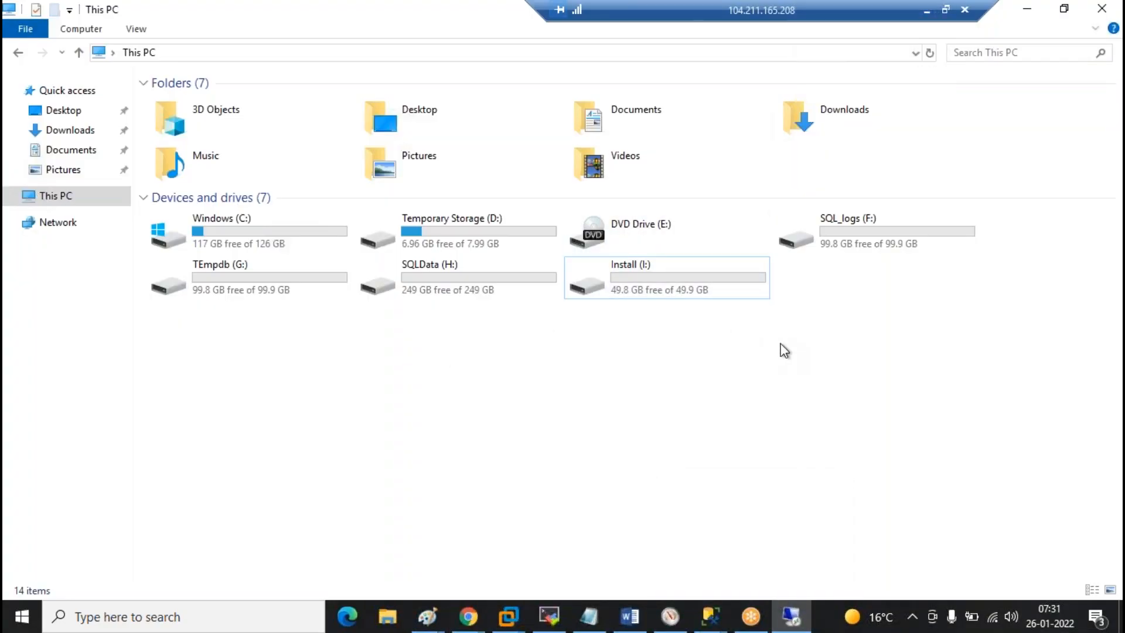
Check that SQLData (H:) is empty, go back to This PC, and minimize the remote session
{"action": "double_click", "coordinate": [455, 280]}
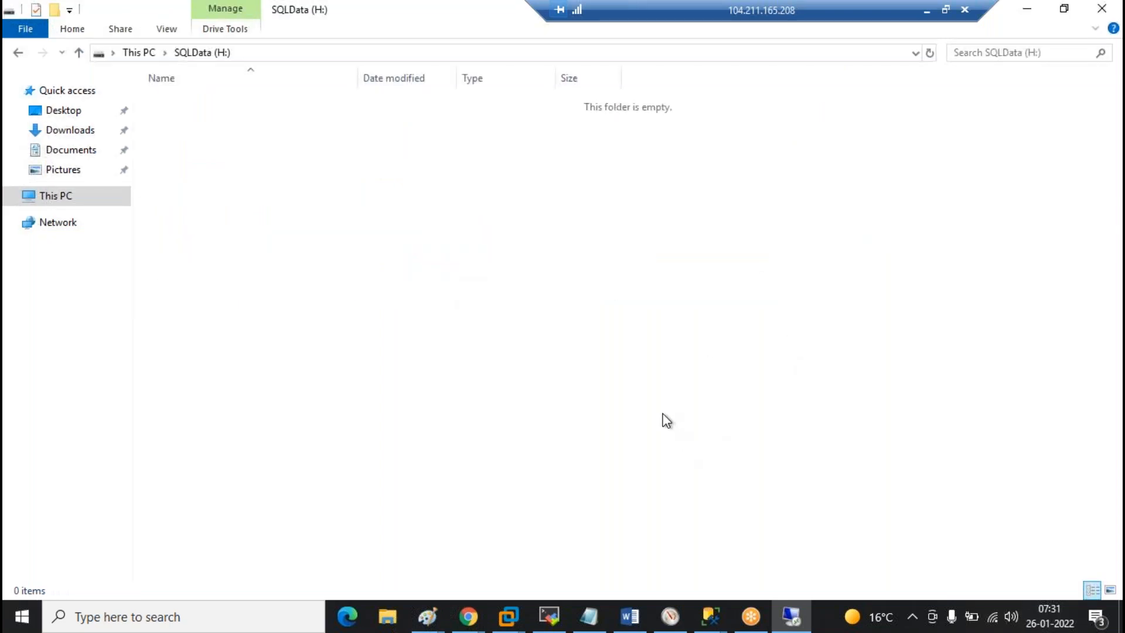
{"action": "left_click", "coordinate": [55, 196]}
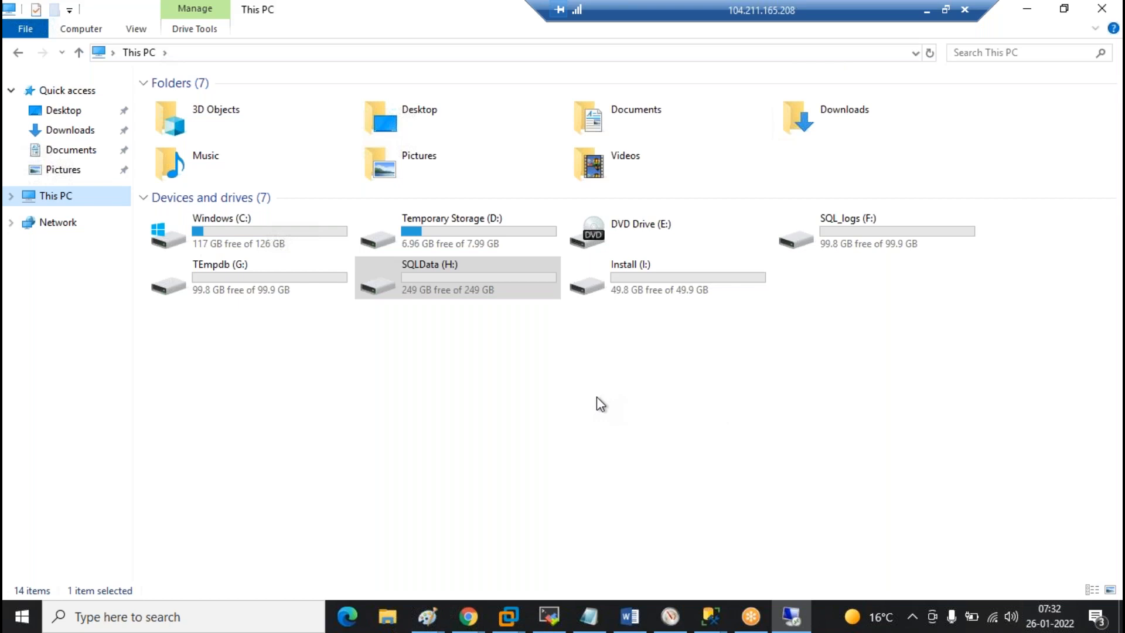
{"action": "left_click", "coordinate": [926, 15]}
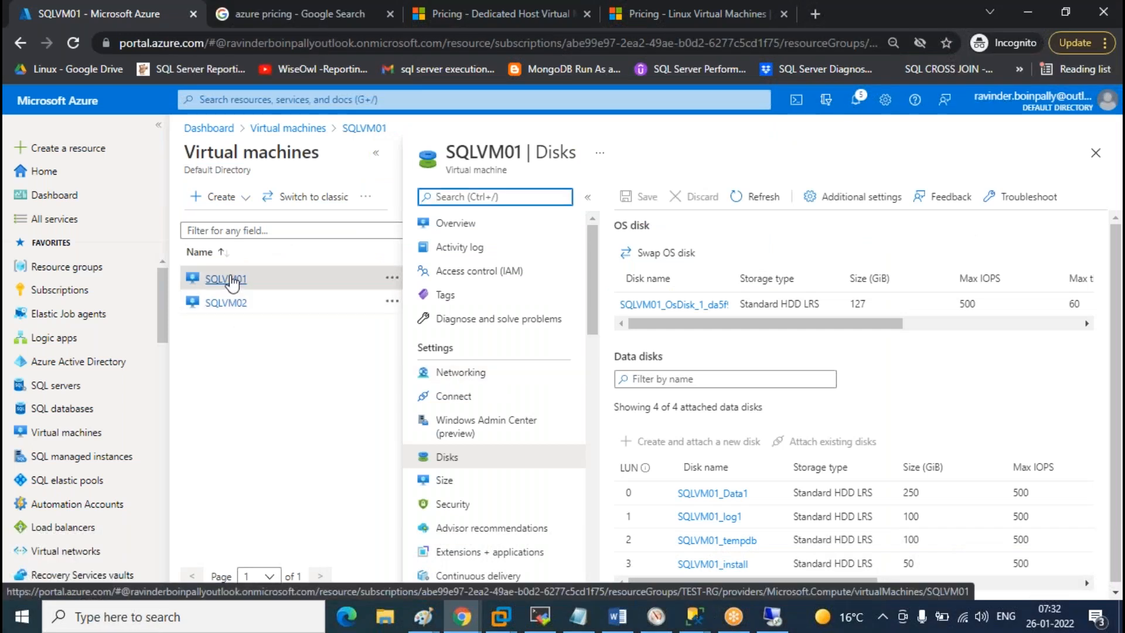
Enter 300 as a custom size for SQLVM01_Data1 and review the note on when resizing is allowed
{"action": "left_click", "coordinate": [710, 493]}
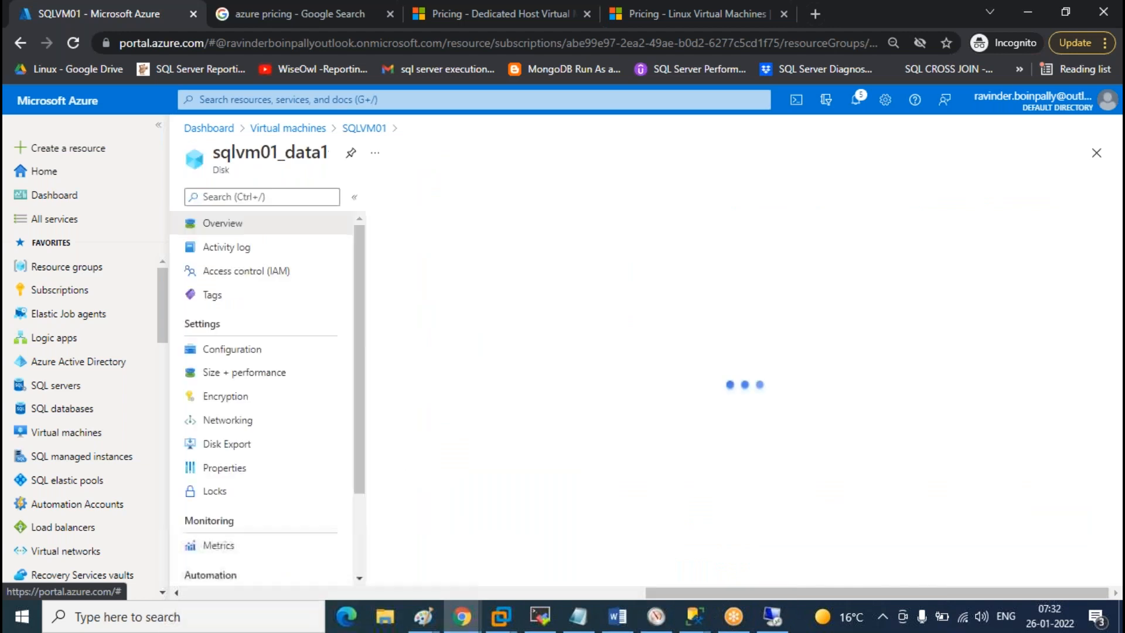
{"action": "left_click", "coordinate": [237, 382]}
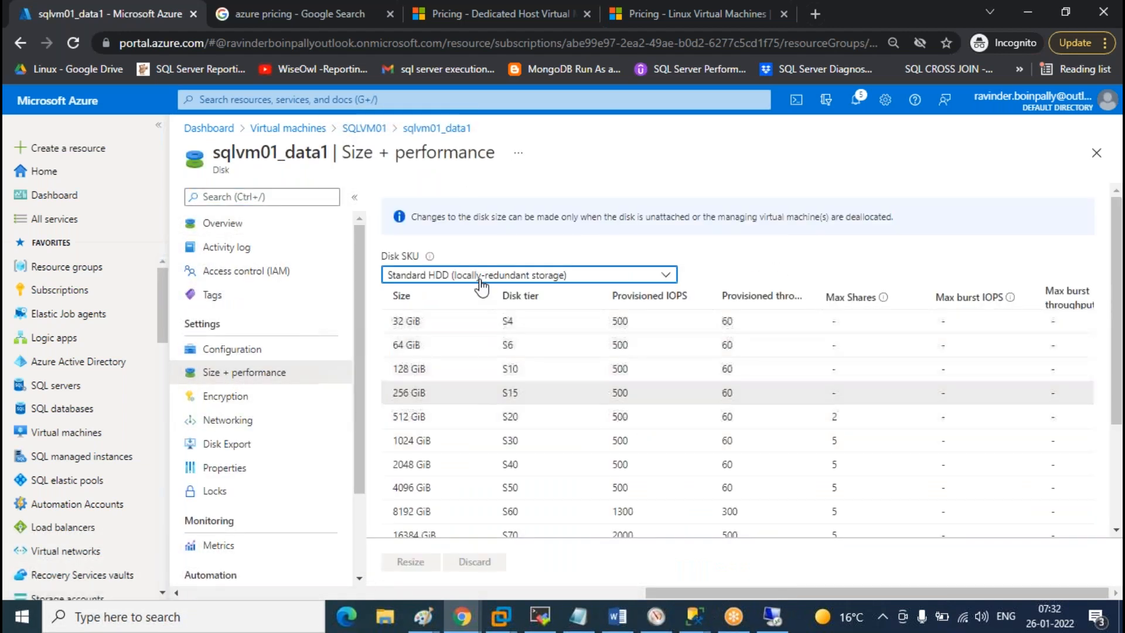
{"action": "scroll", "coordinate": [797, 424], "scroll_direction": "down", "scroll_amount": 3}
{"action": "left_click_drag", "start_coordinate": [411, 471], "coordinate": [363, 472]}
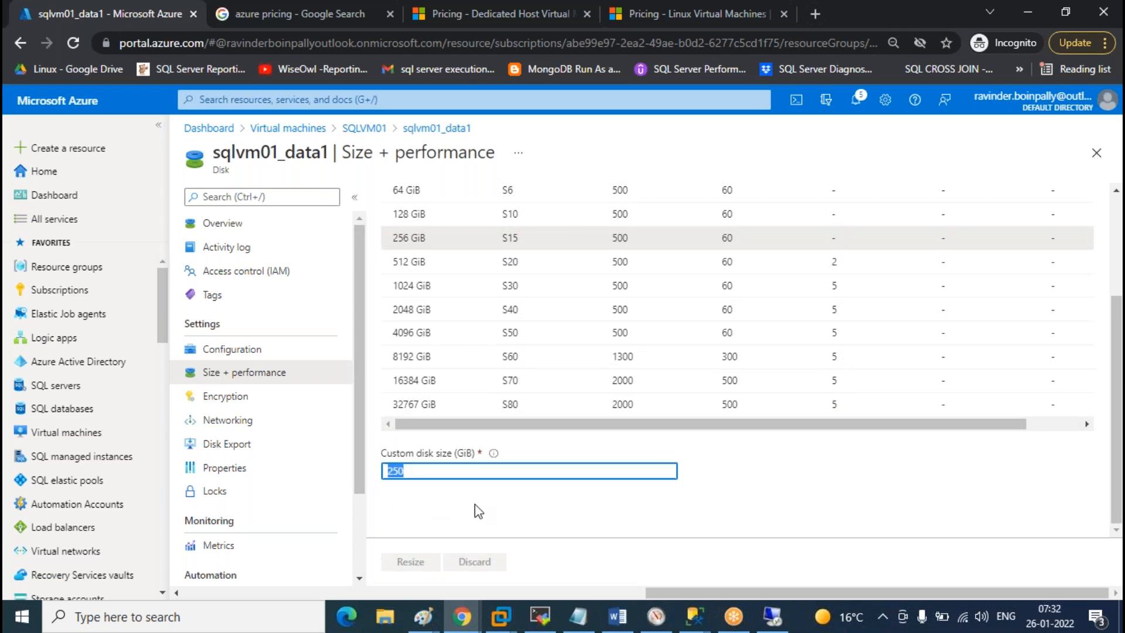
{"action": "type", "text": "300"}
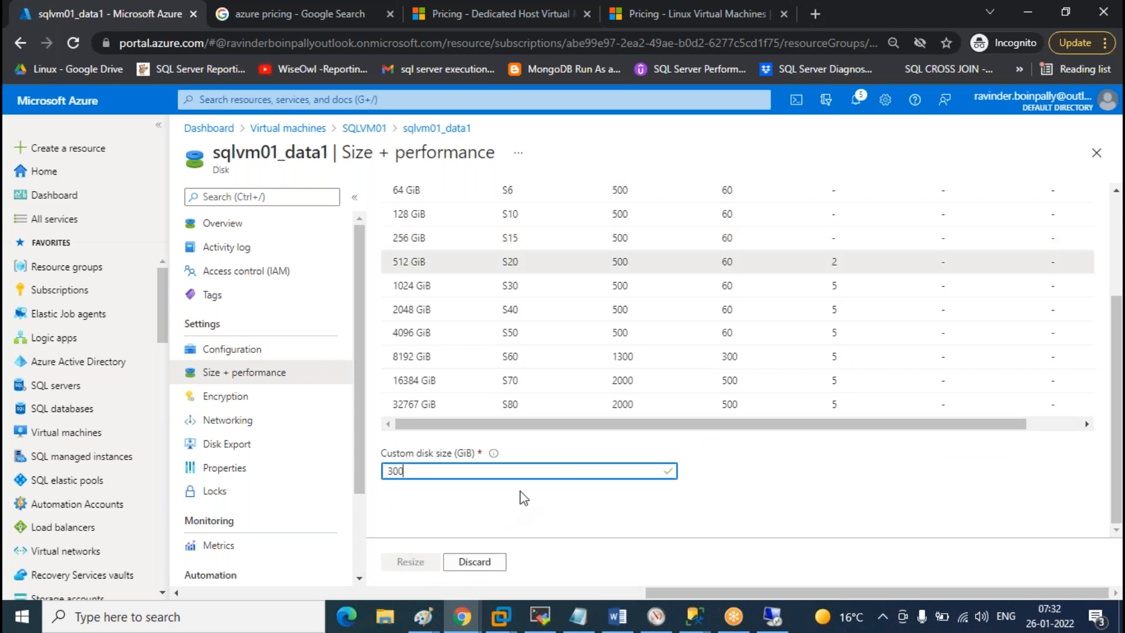
{"action": "scroll", "coordinate": [520, 468], "scroll_direction": "up", "scroll_amount": 3}
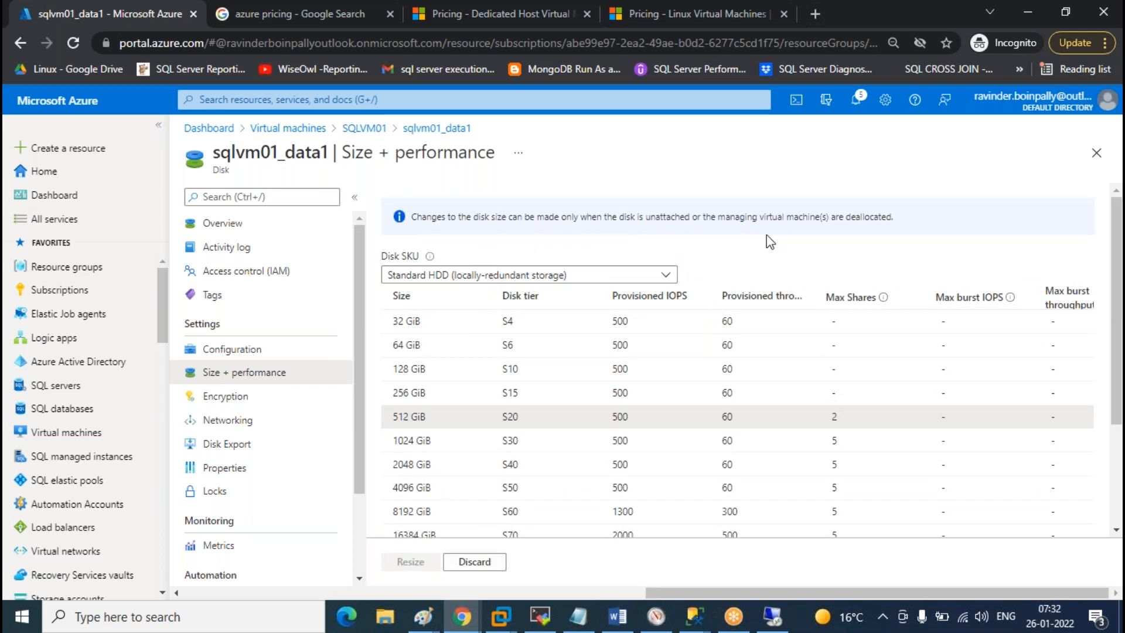
{"action": "left_click_drag", "start_coordinate": [890, 216], "coordinate": [407, 217]}
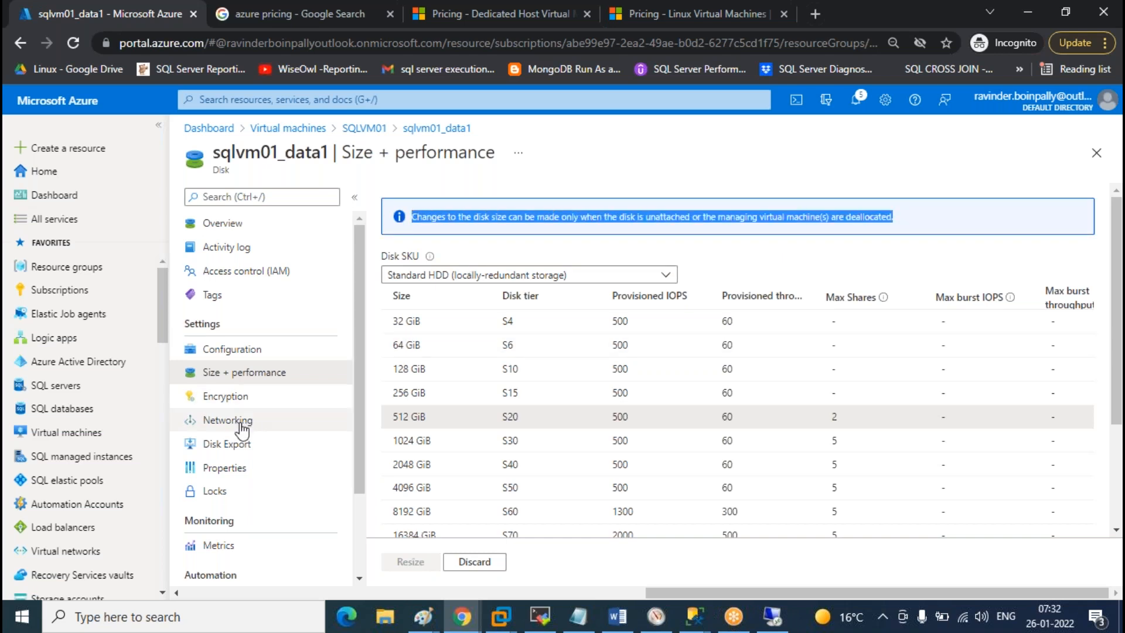
Discard the unsaved size change and return to the Virtual machines list
{"action": "left_click", "coordinate": [240, 224]}
{"action": "left_click", "coordinate": [642, 141]}
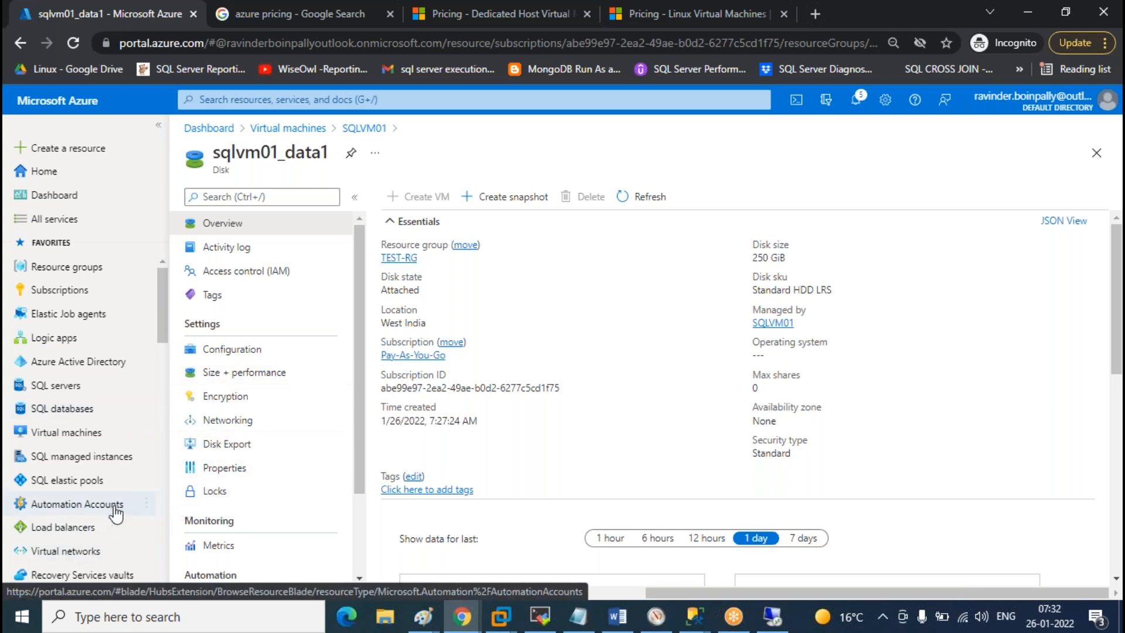
{"action": "left_click", "coordinate": [98, 434]}
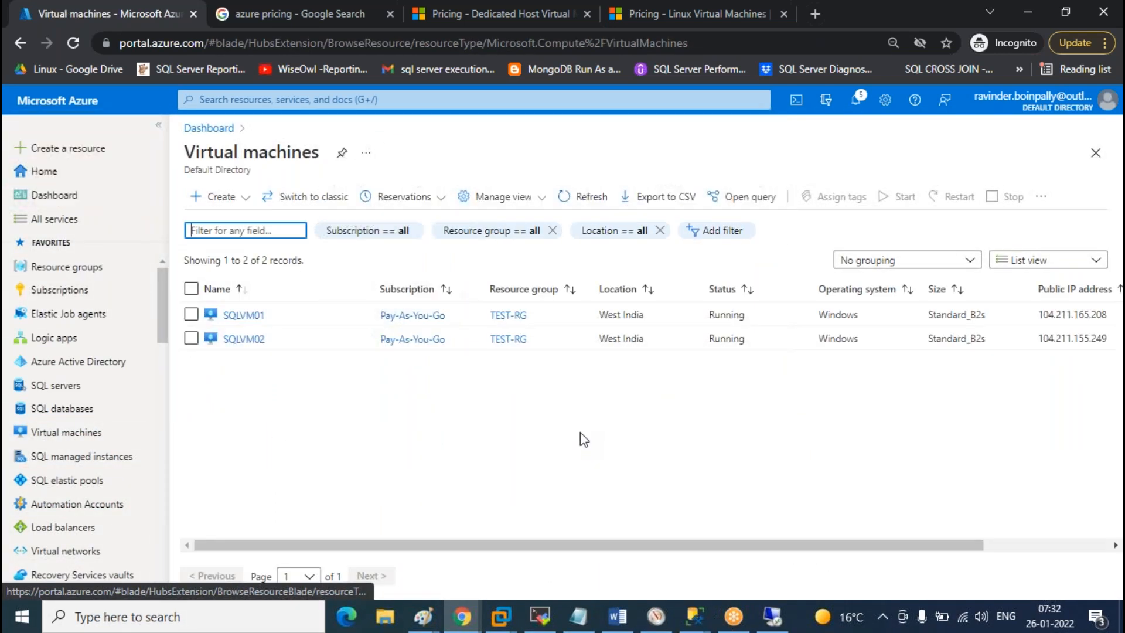
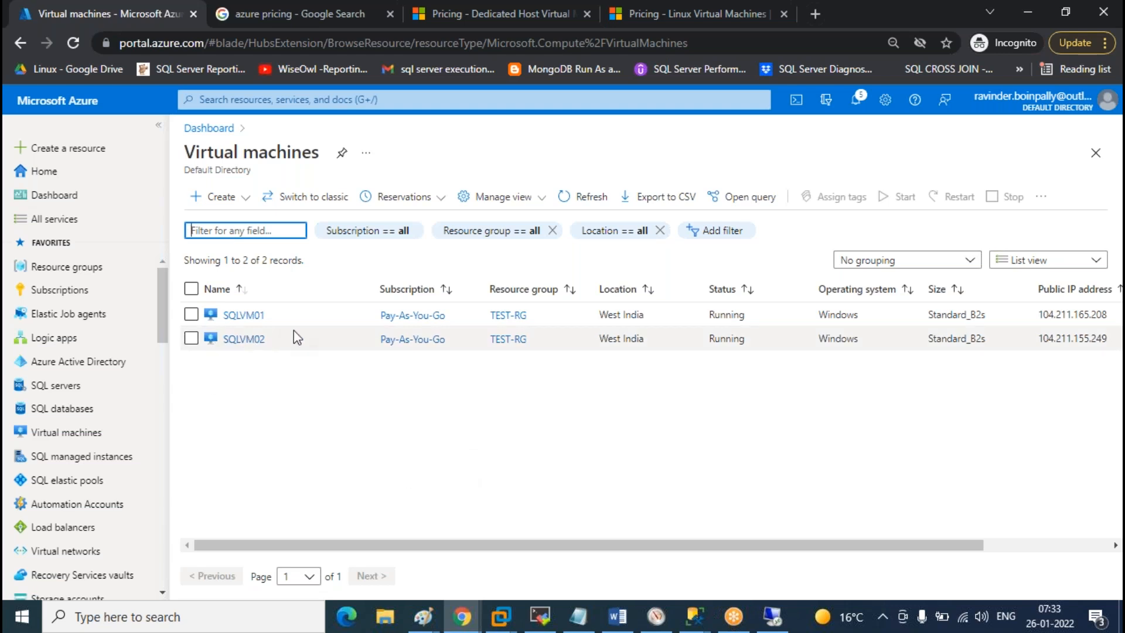
Open the SQLVM01 virtual machine's overview from the Virtual machines list
{"action": "left_click", "coordinate": [249, 316]}
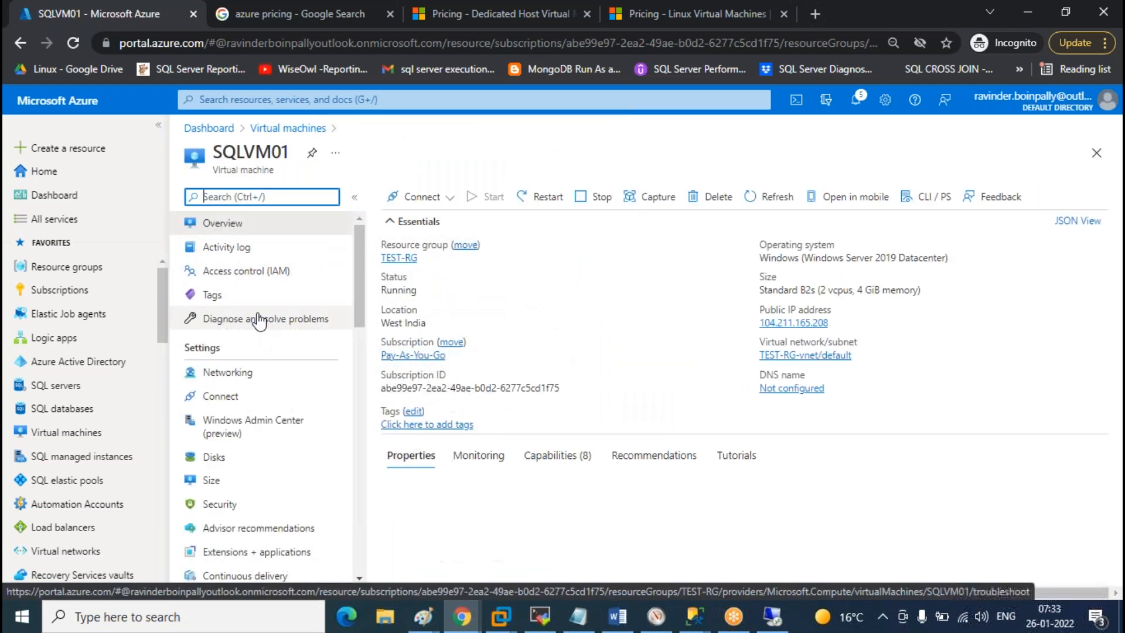
{"action": "left_click", "coordinate": [288, 128]}
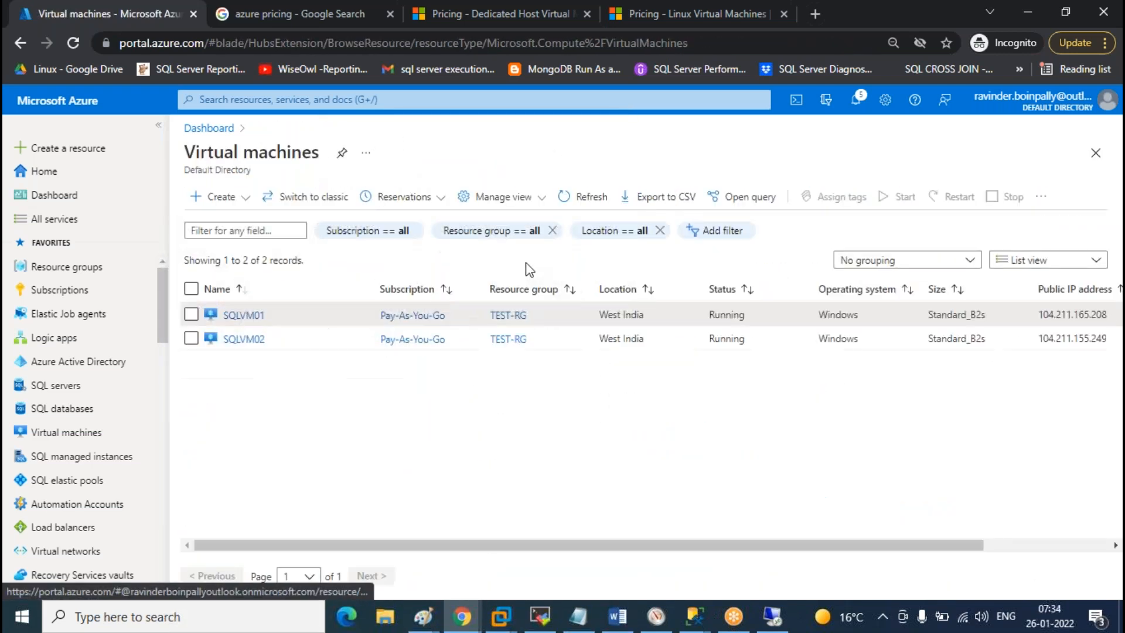
{"action": "left_click", "coordinate": [191, 315]}
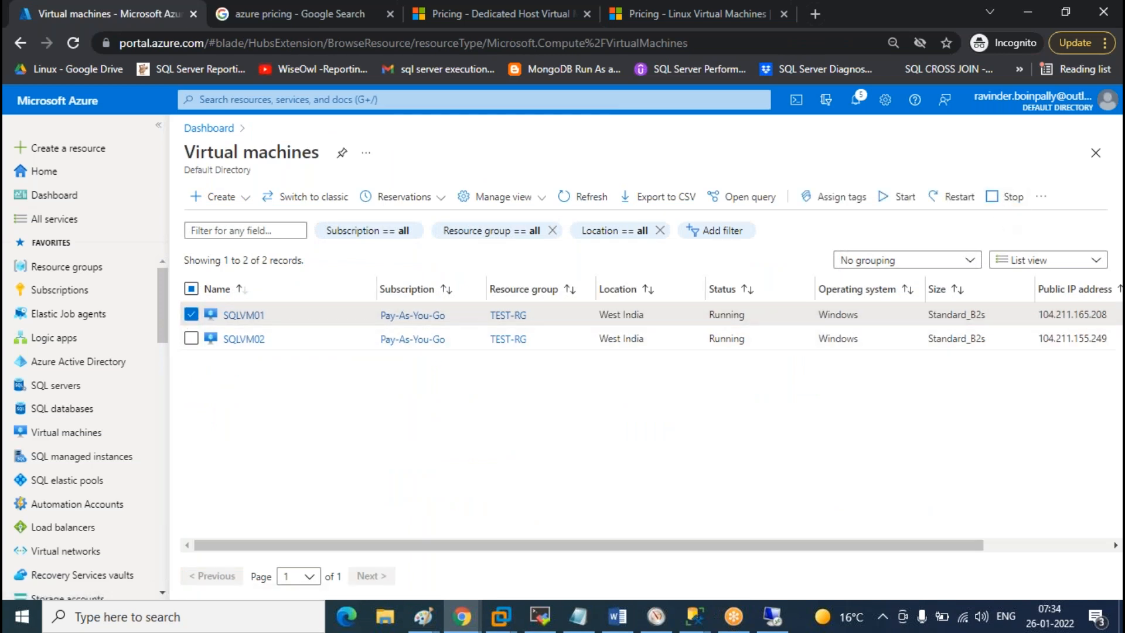
{"action": "left_click", "coordinate": [244, 317]}
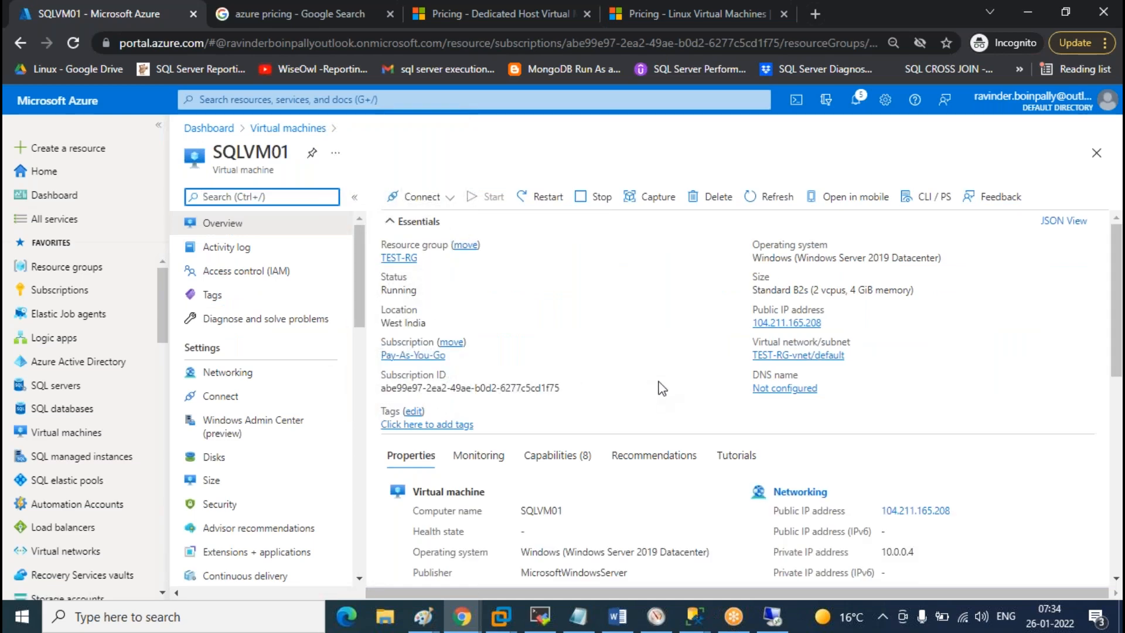
Launch Notepad from Windows search
{"action": "left_click", "coordinate": [293, 616]}
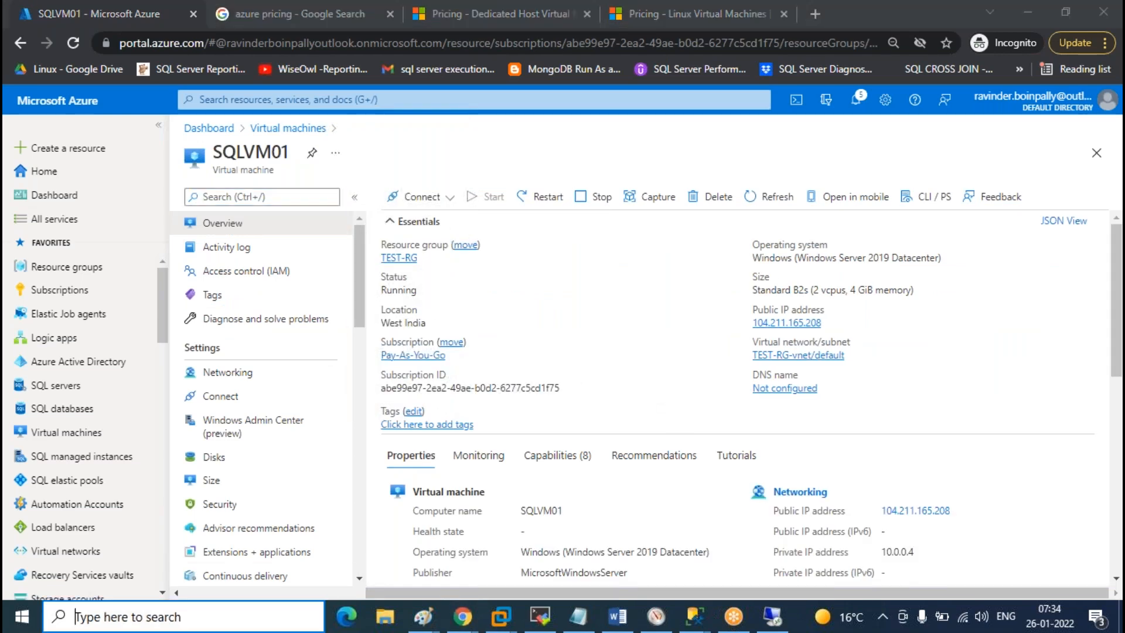
{"action": "type", "text": "notep"}
{"action": "key", "text": "Return"}
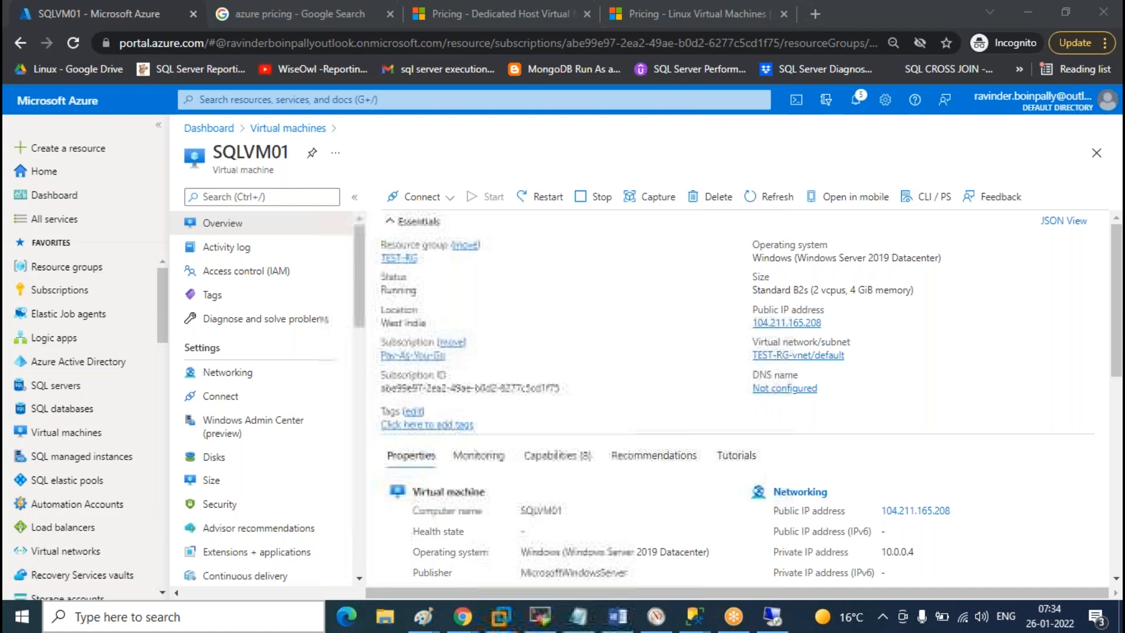
Copy SQLVM01's public IP 104.211.165.208 and glance at its public IP resource
{"action": "left_click", "coordinate": [708, 86]}
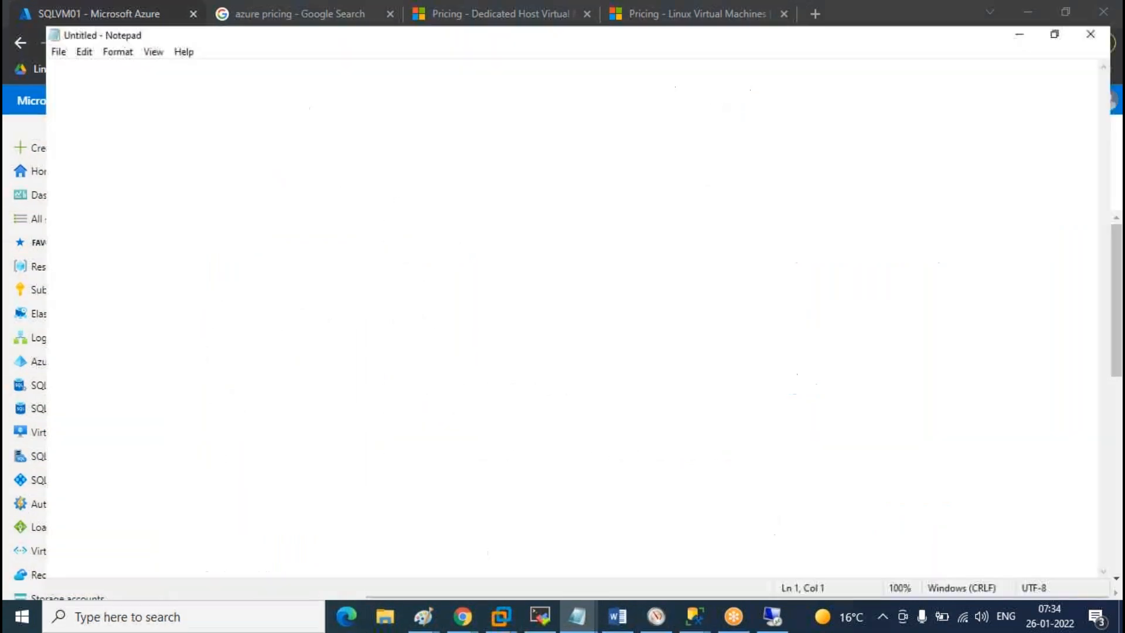
{"action": "left_click", "coordinate": [1026, 11]}
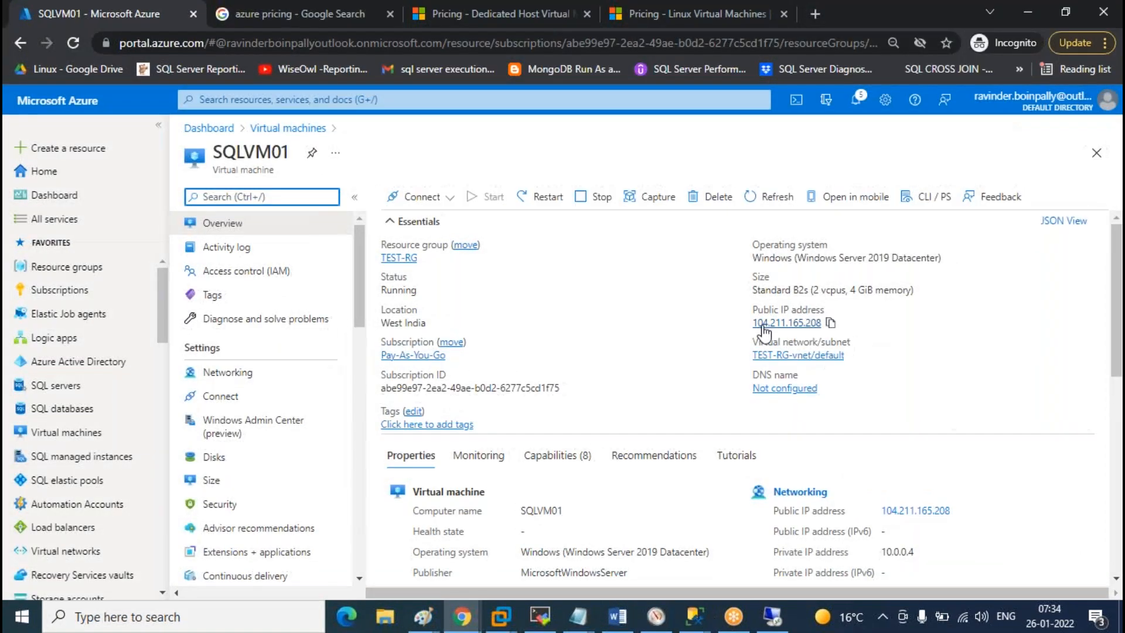
{"action": "left_click", "coordinate": [830, 323]}
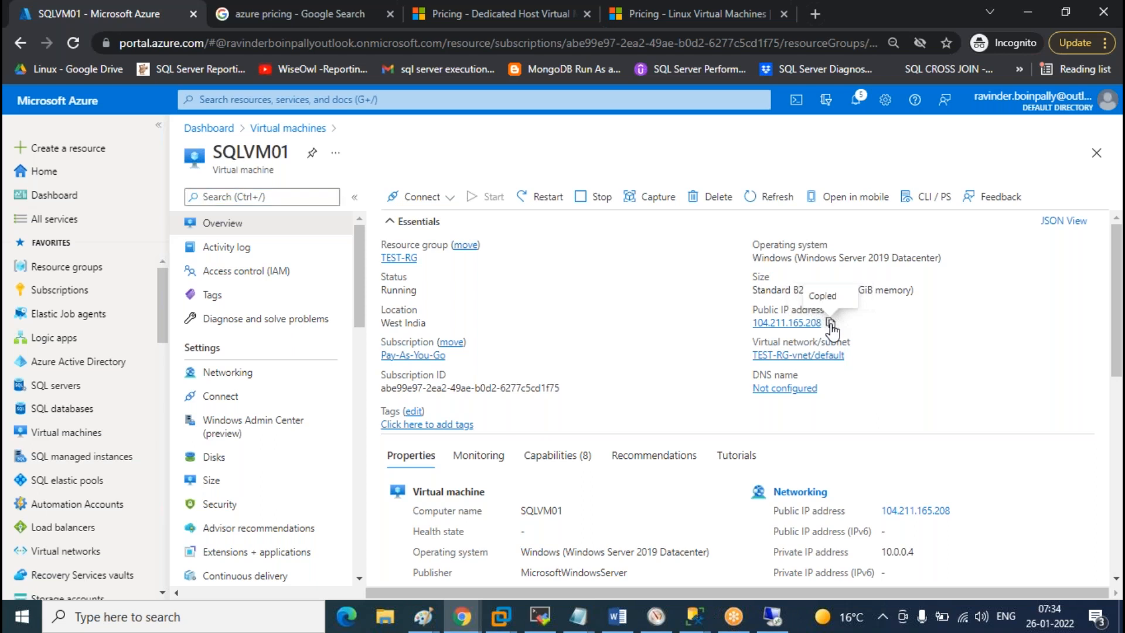
{"action": "left_click", "coordinate": [793, 323]}
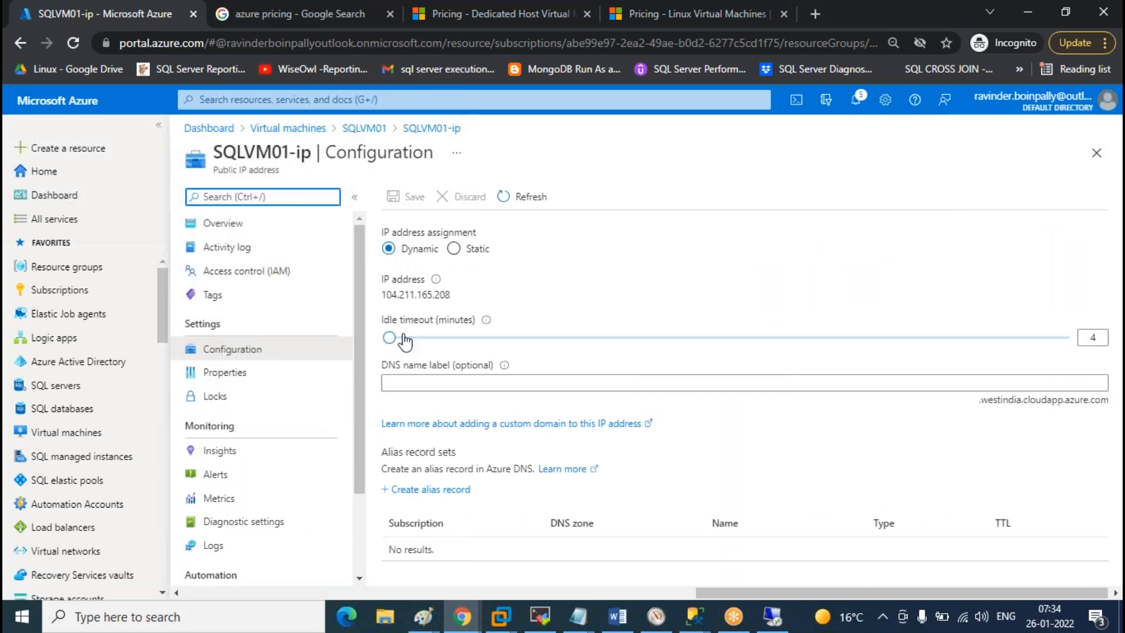
{"action": "left_click", "coordinate": [431, 129]}
{"action": "left_click", "coordinate": [364, 128]}
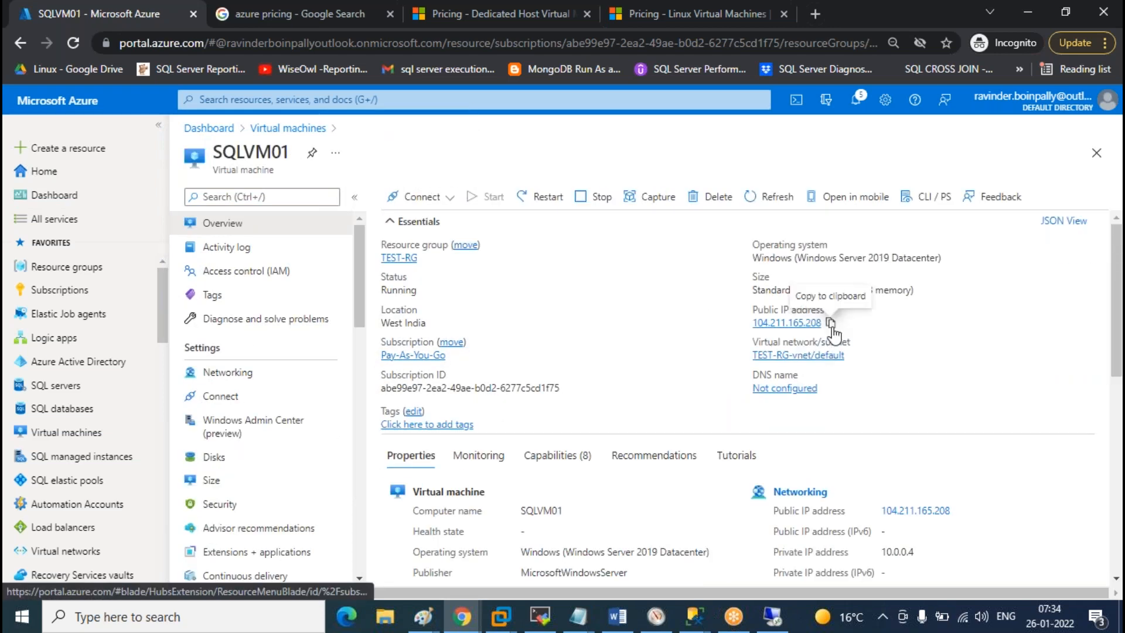
Paste the IP into Notepad, minimize it, and request a stop of SQLVM01
{"action": "left_click", "coordinate": [830, 323]}
{"action": "left_click", "coordinate": [644, 501]}
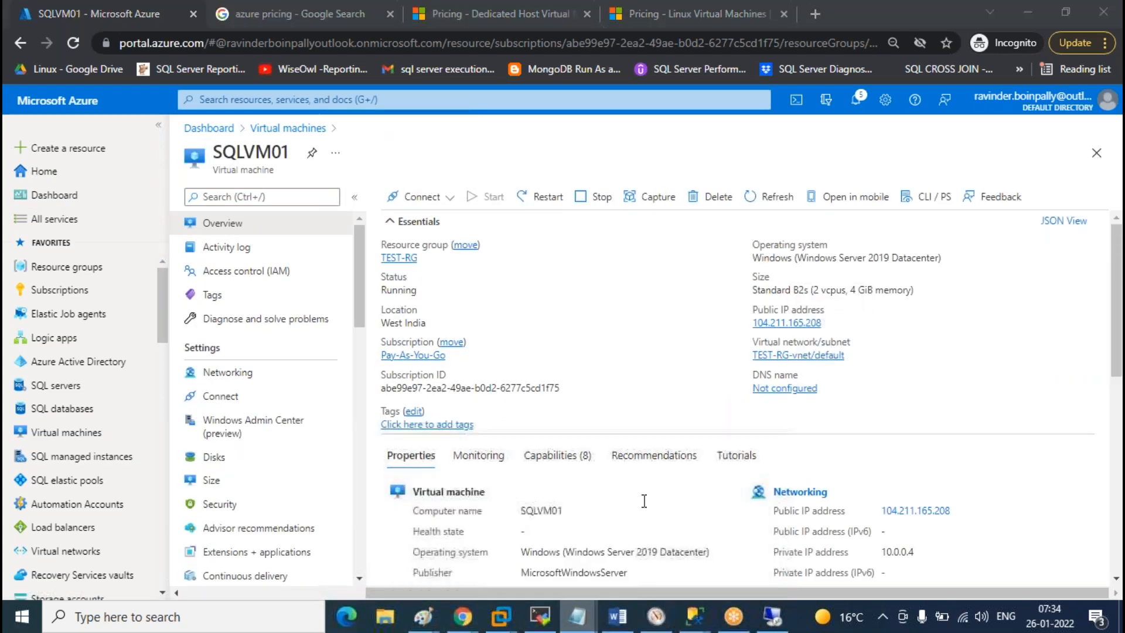
{"action": "key", "text": "ctrl+v"}
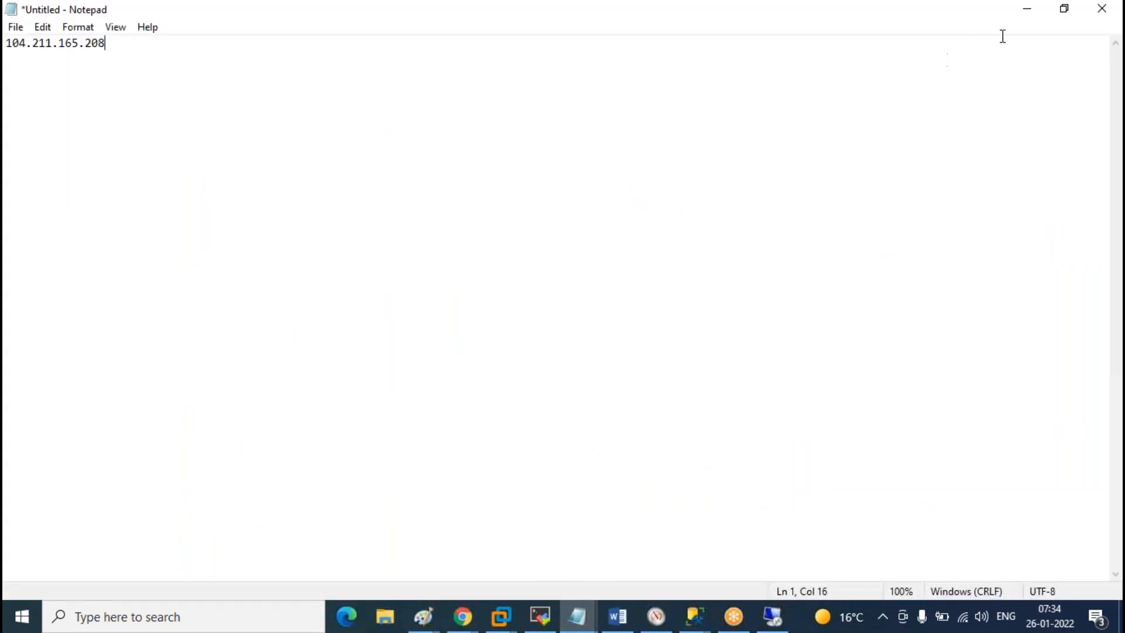
{"action": "left_click", "coordinate": [1027, 12]}
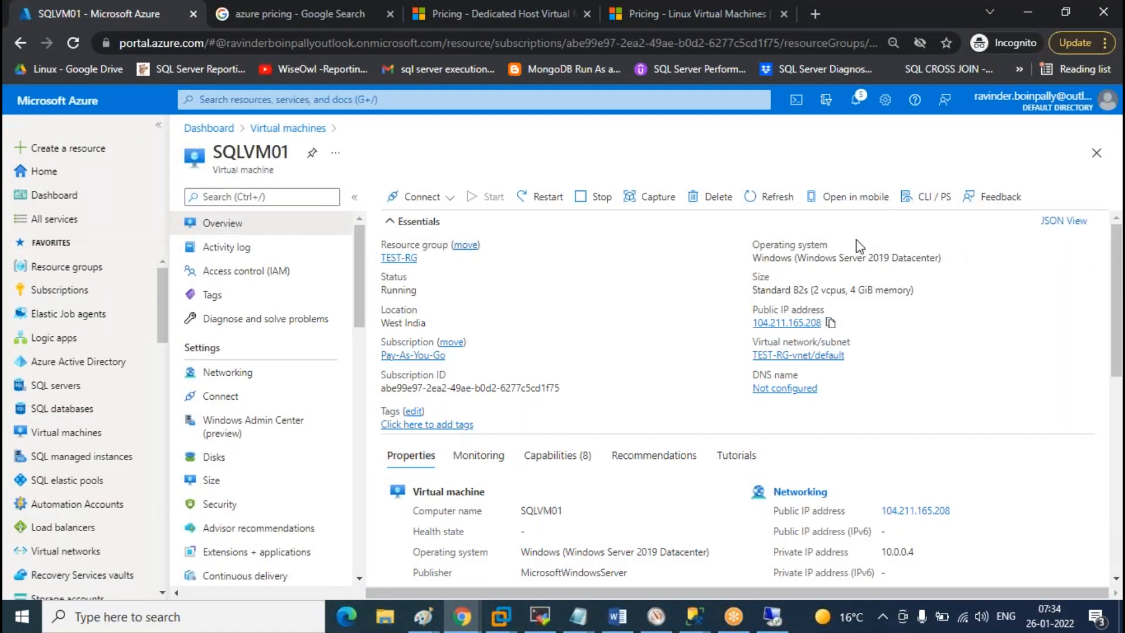
{"action": "left_click", "coordinate": [601, 202]}
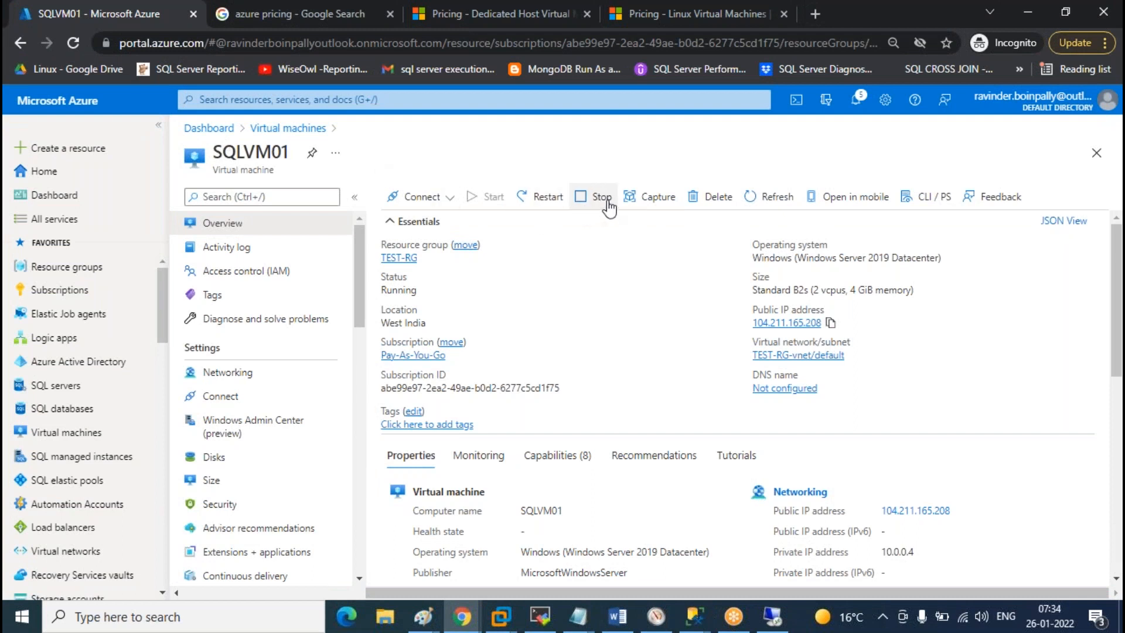
Confirm stopping SQLVM01 and refresh the Virtual machines list to watch its status
{"action": "left_click", "coordinate": [412, 357]}
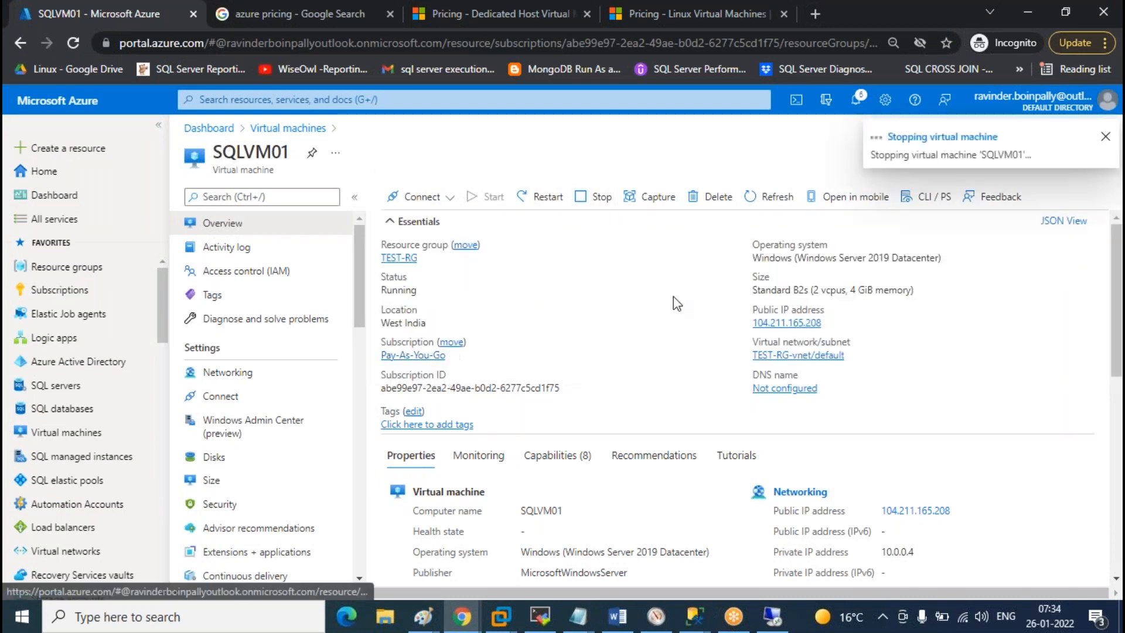
{"action": "left_click", "coordinate": [287, 127]}
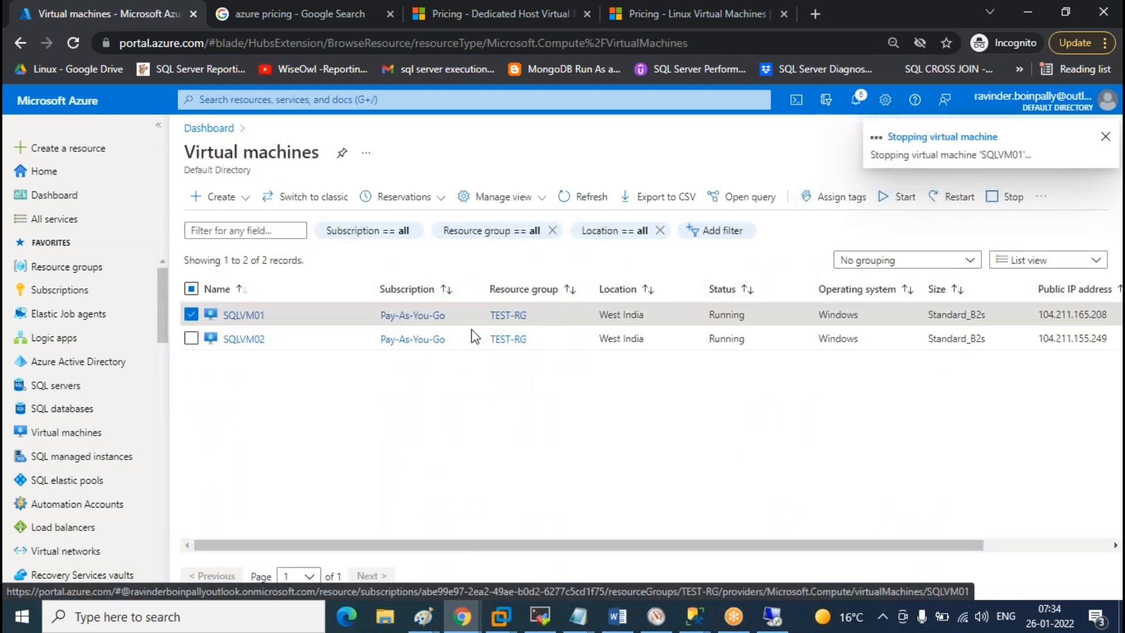
{"action": "left_click", "coordinate": [603, 199]}
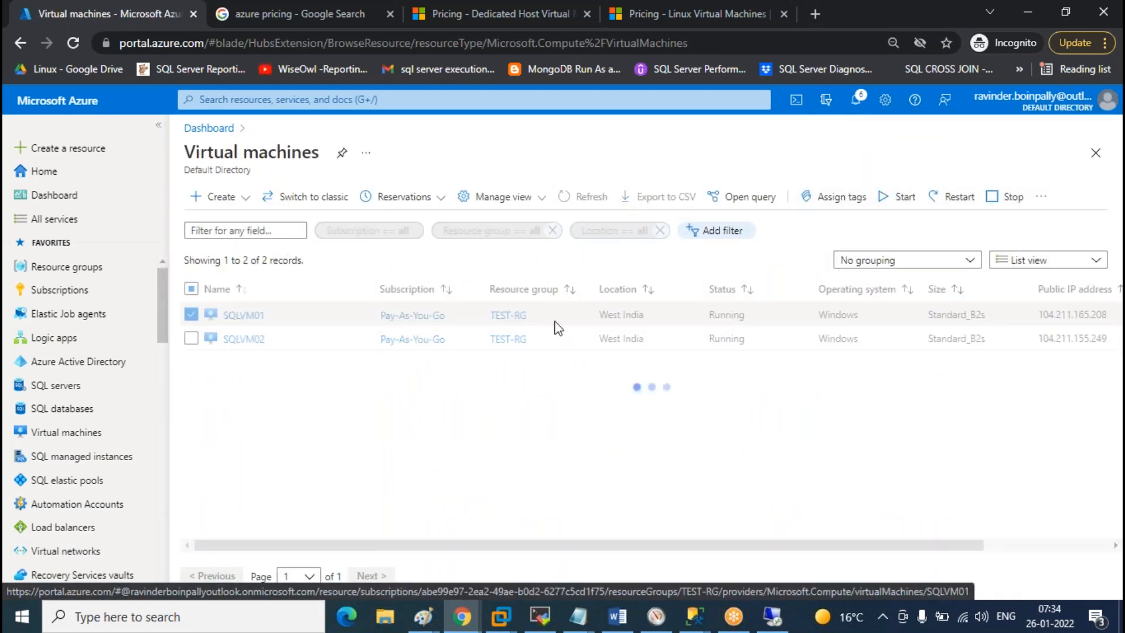
{"action": "left_click", "coordinate": [194, 315]}
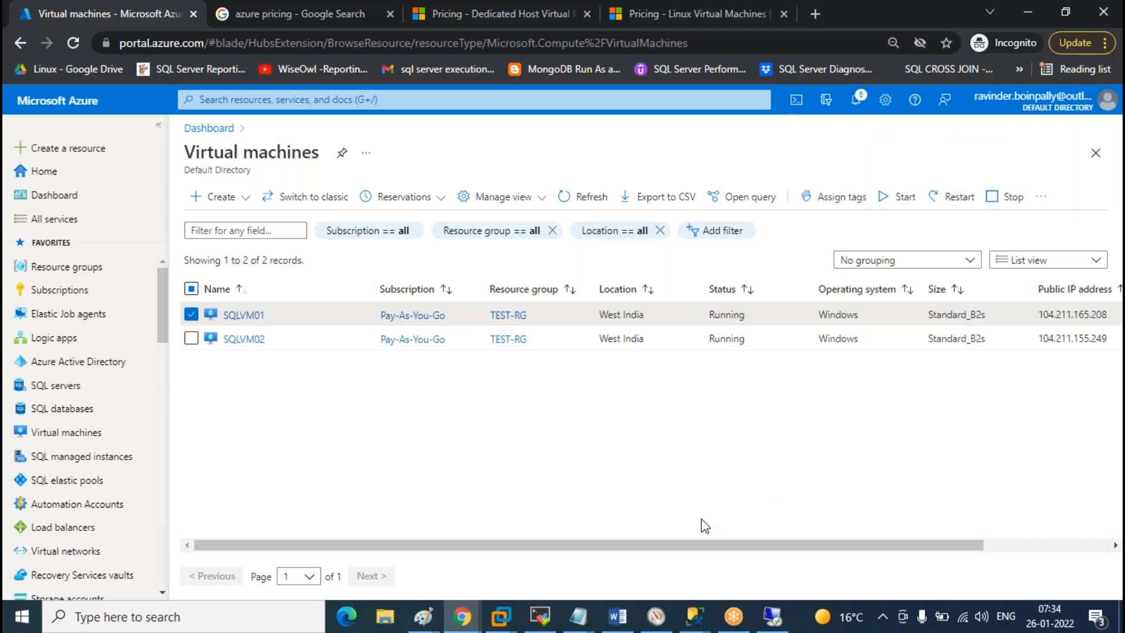
{"action": "left_click", "coordinate": [600, 206]}
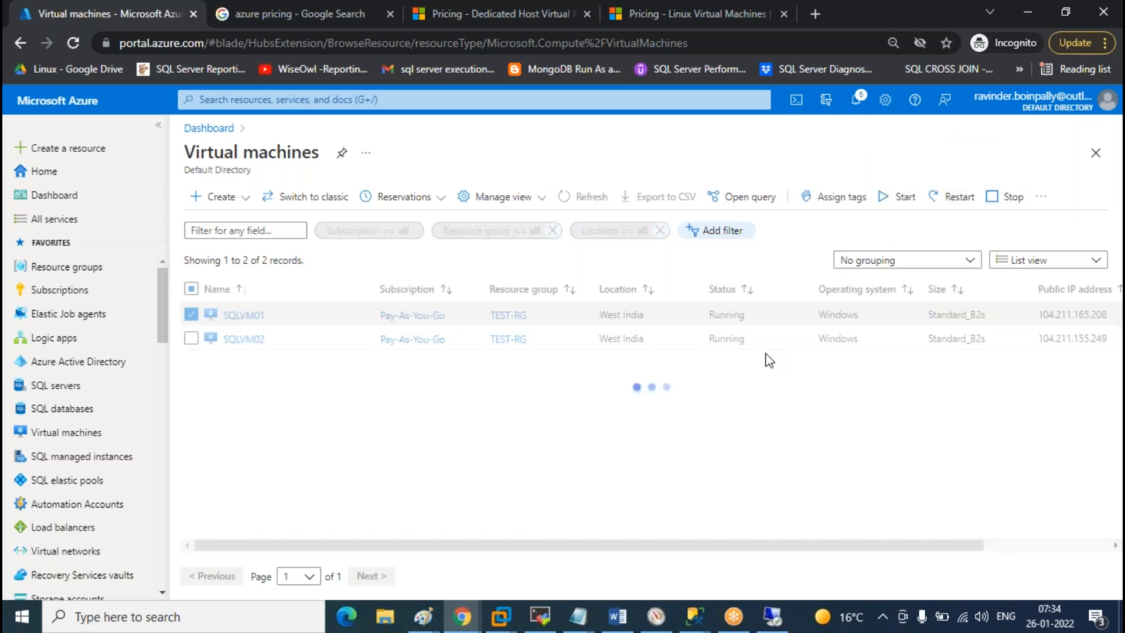
{"action": "left_click", "coordinate": [596, 205]}
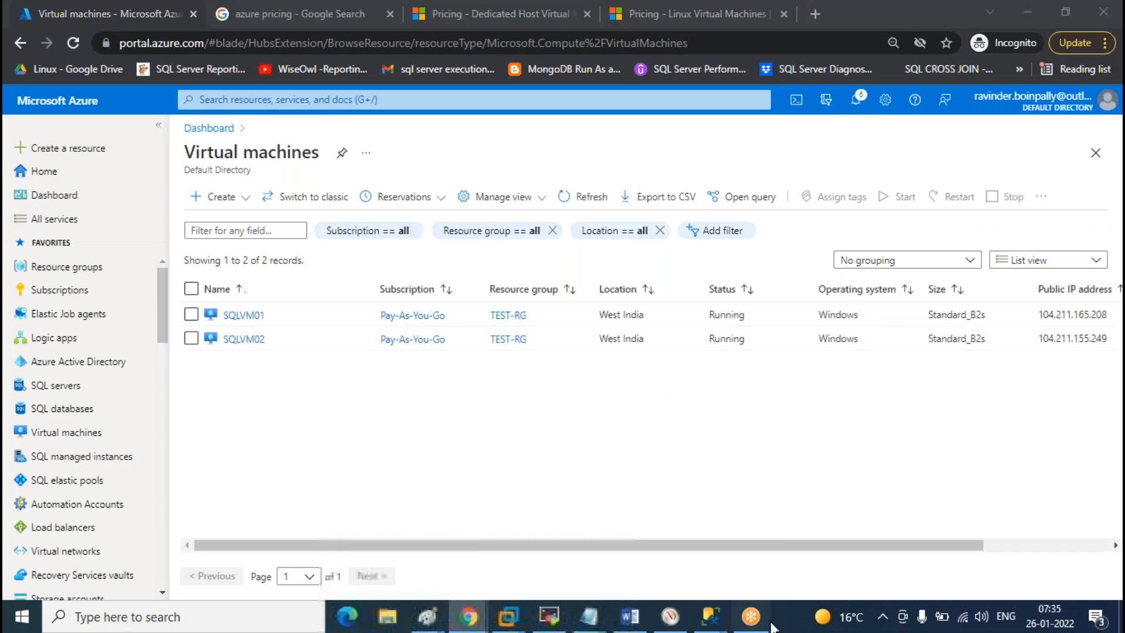
Keep refreshing the VM list until SQLVM01 reads Deallocating while SQLVM02 stays Running
{"action": "left_click", "coordinate": [717, 391]}
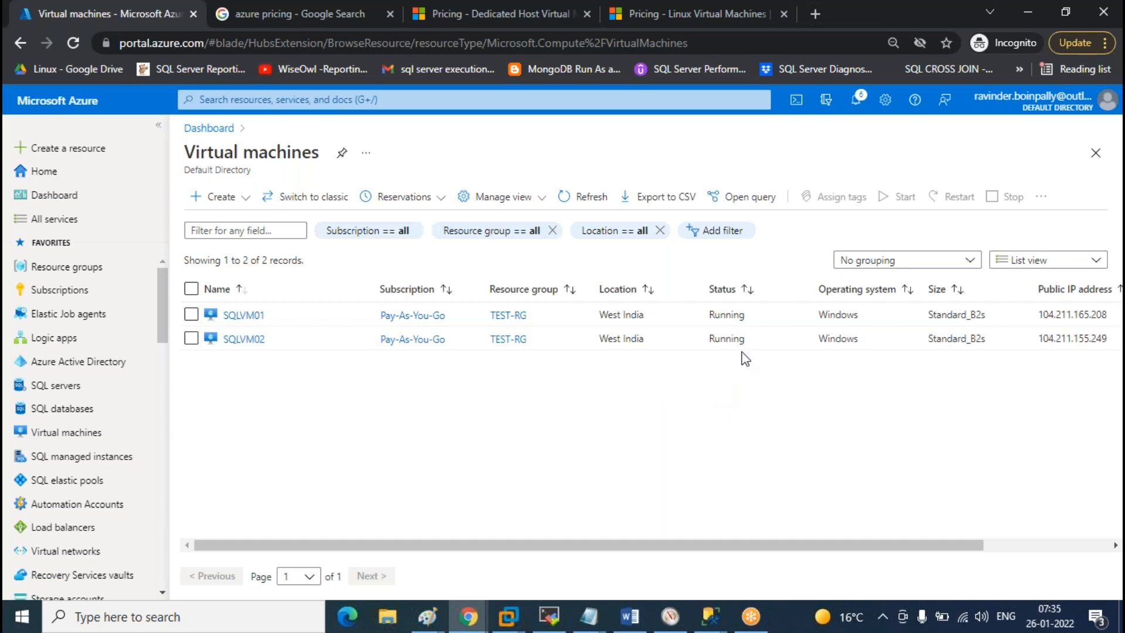
{"action": "left_click", "coordinate": [597, 202]}
{"action": "left_click", "coordinate": [588, 197]}
{"action": "left_click", "coordinate": [590, 197]}
Move Disks up the sidebar favourites to just below Azure Active Directory
{"action": "scroll", "coordinate": [88, 371], "scroll_direction": "down", "scroll_amount": 1}
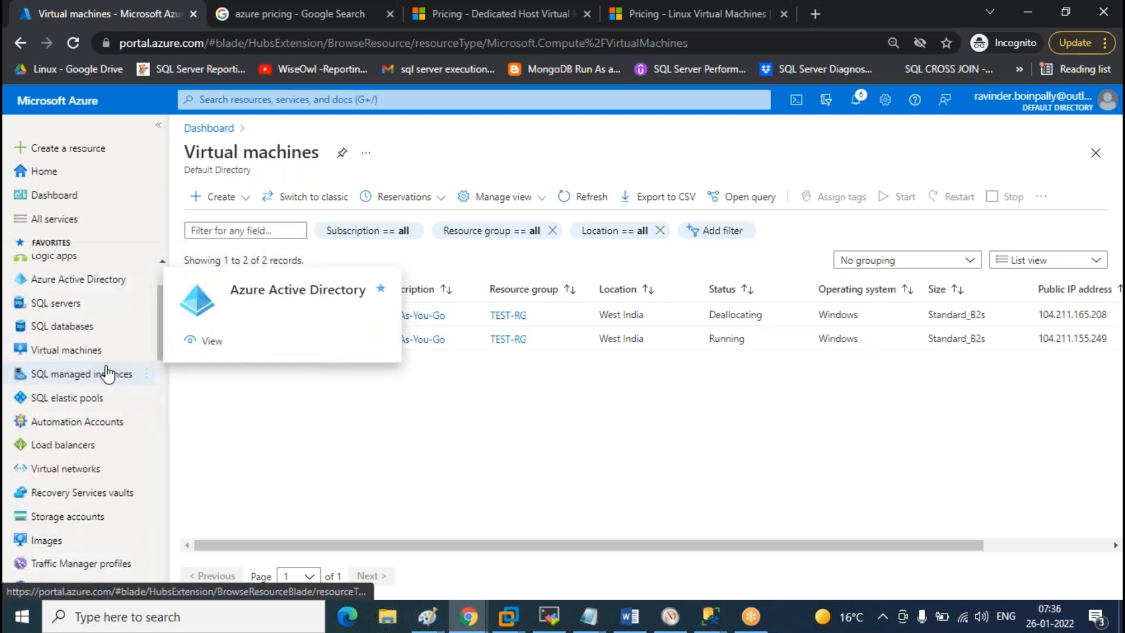
{"action": "scroll", "coordinate": [109, 410], "scroll_direction": "down", "scroll_amount": 3}
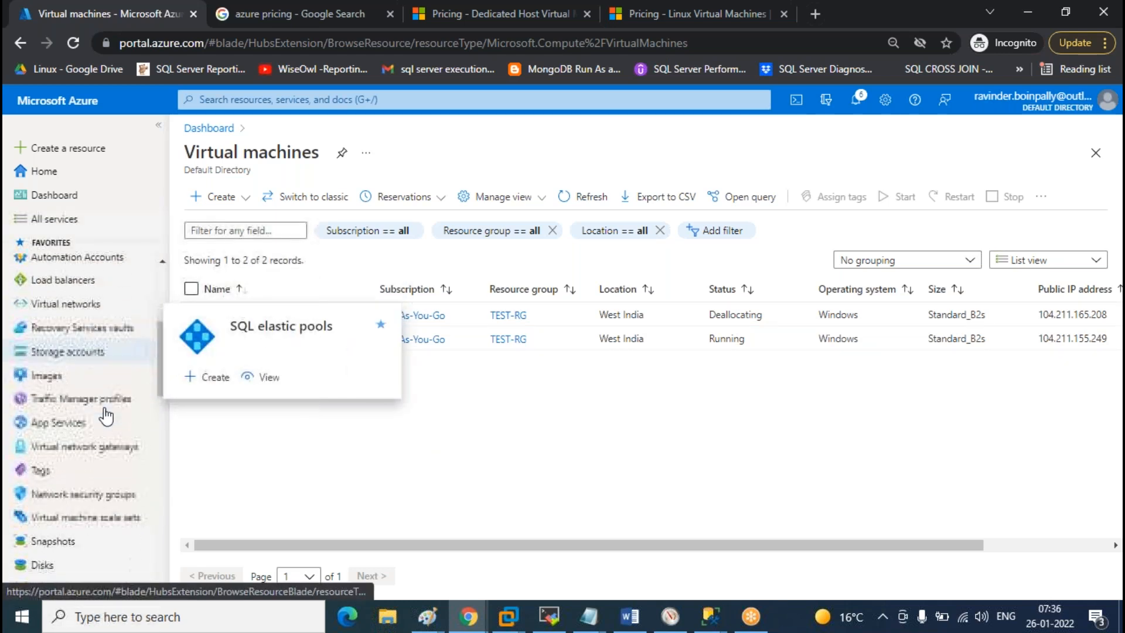
{"action": "left_click_drag", "start_coordinate": [69, 571], "coordinate": [92, 328]}
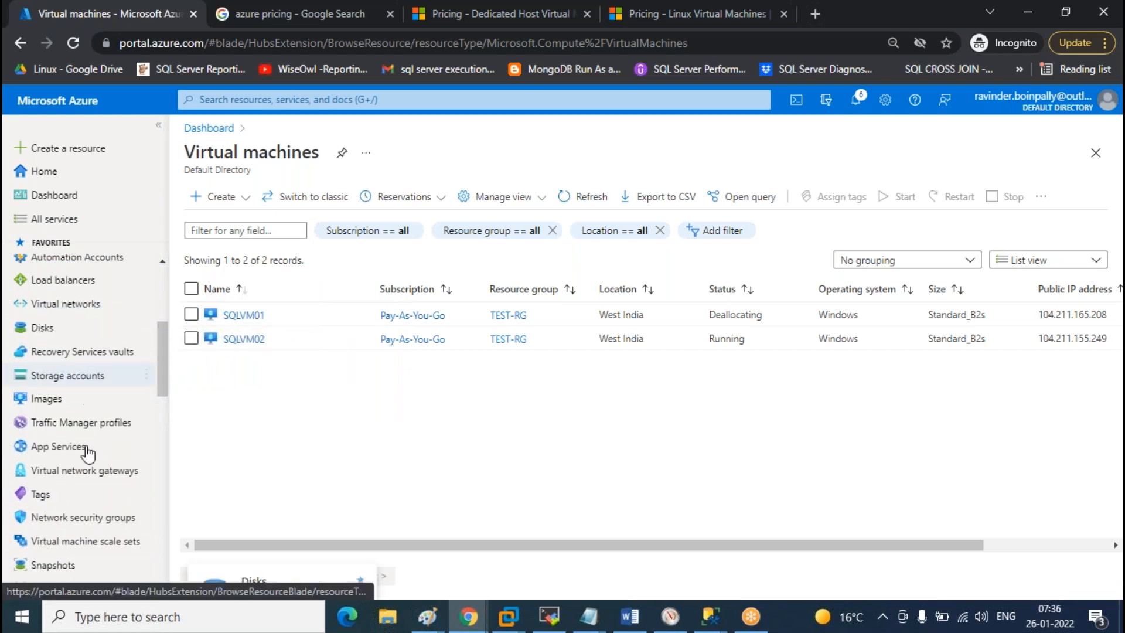
{"action": "scroll", "coordinate": [106, 533], "scroll_direction": "up", "scroll_amount": 4}
{"action": "left_click_drag", "start_coordinate": [54, 579], "coordinate": [85, 381]}
Review SQLVM01's five managed disks, then return to the Virtual machines list
{"action": "left_click", "coordinate": [44, 388]}
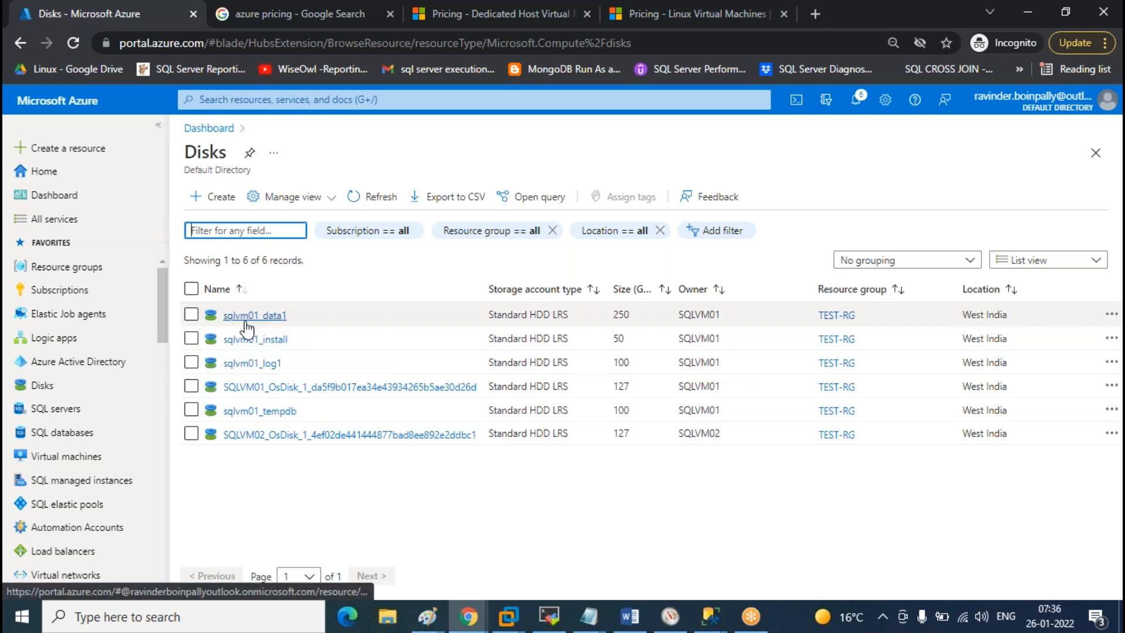
{"action": "mouse_move", "coordinate": [247, 326]}
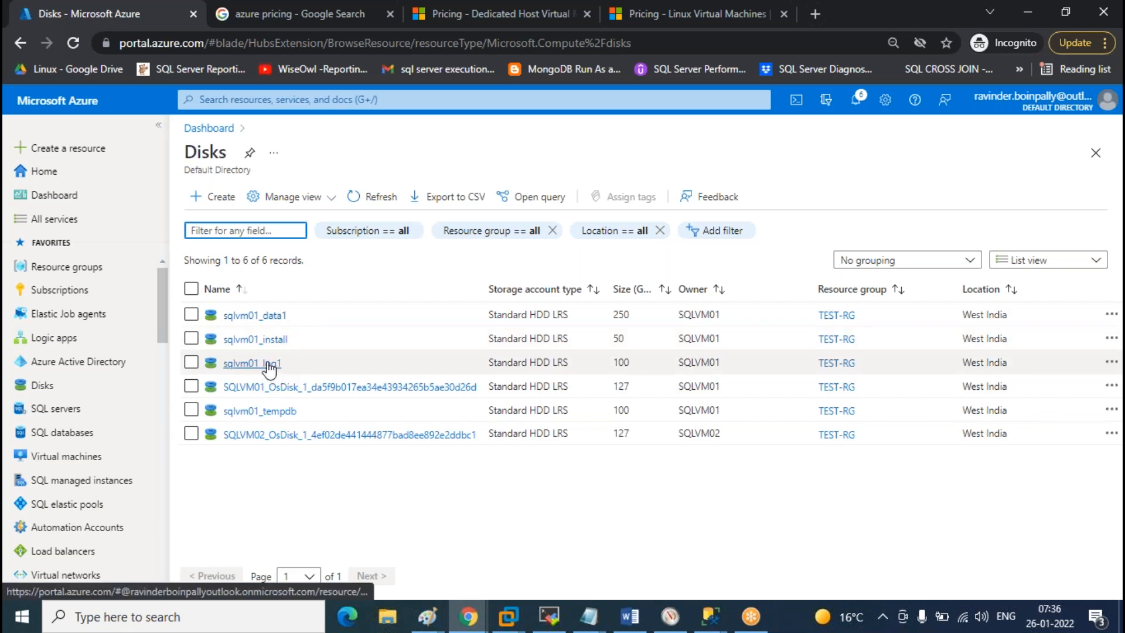
{"action": "left_click_drag", "start_coordinate": [726, 416], "coordinate": [253, 297]}
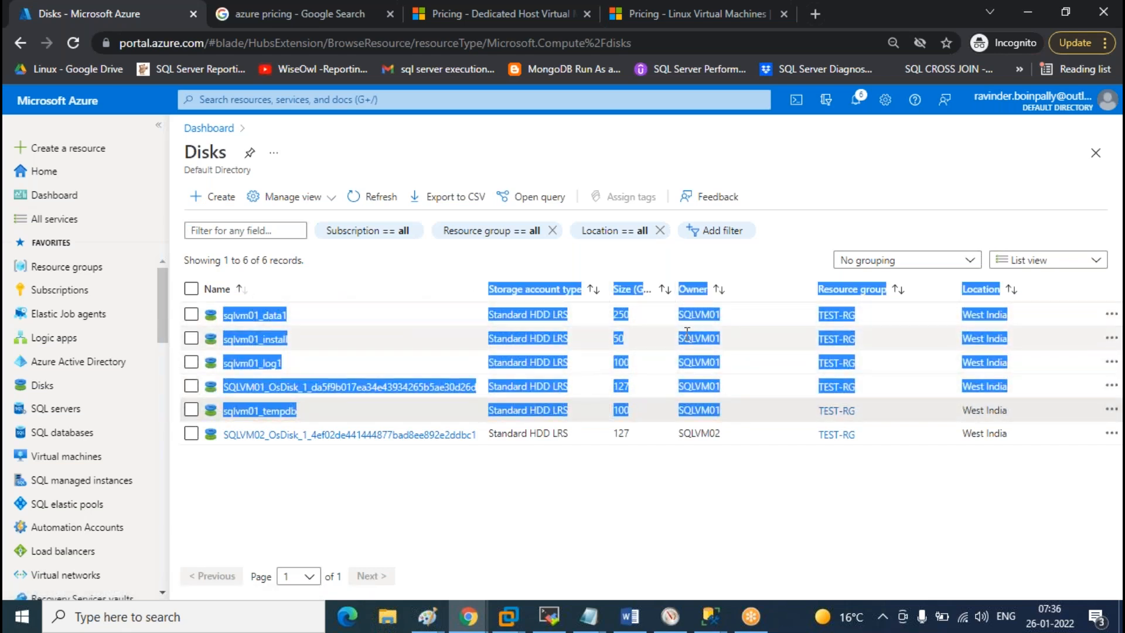
{"action": "left_click", "coordinate": [709, 320]}
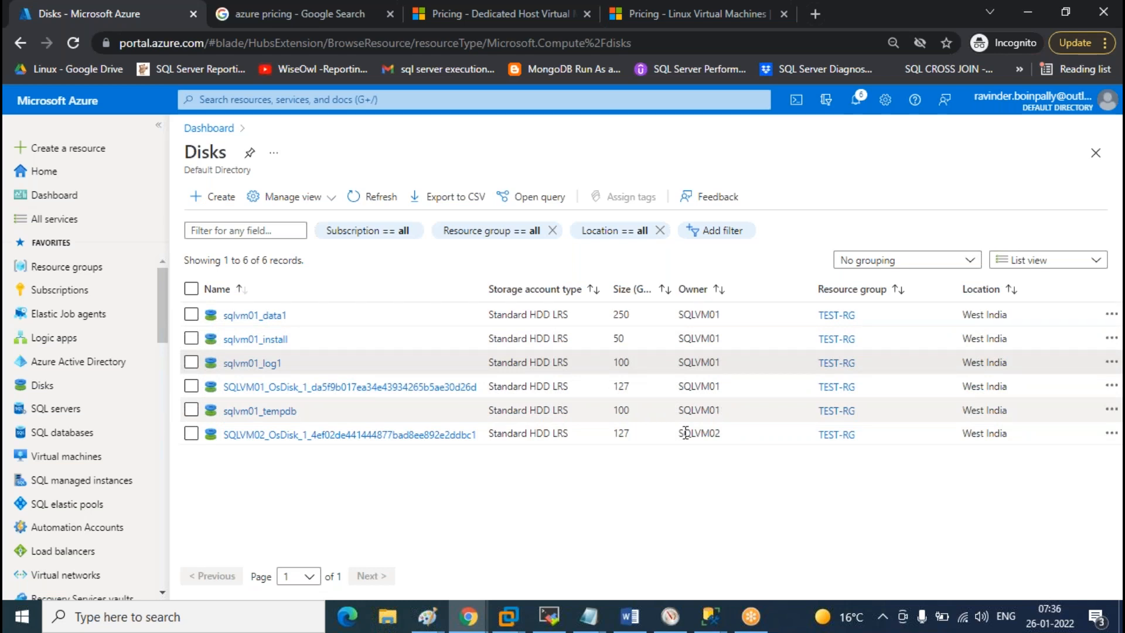
{"action": "left_click", "coordinate": [82, 463]}
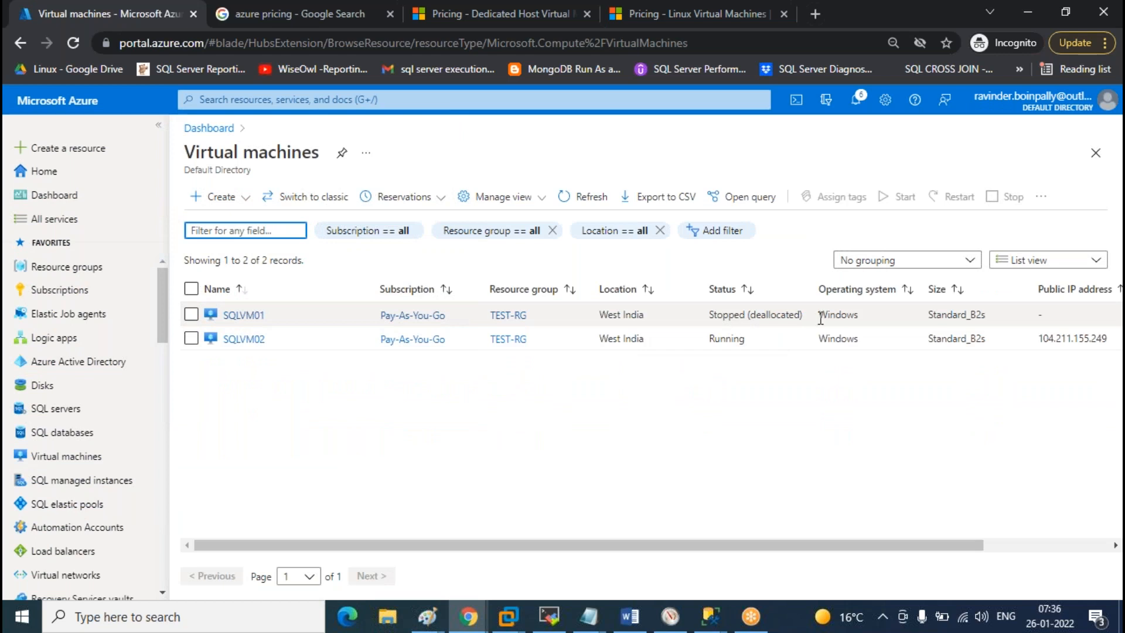
{"action": "left_click", "coordinate": [240, 315]}
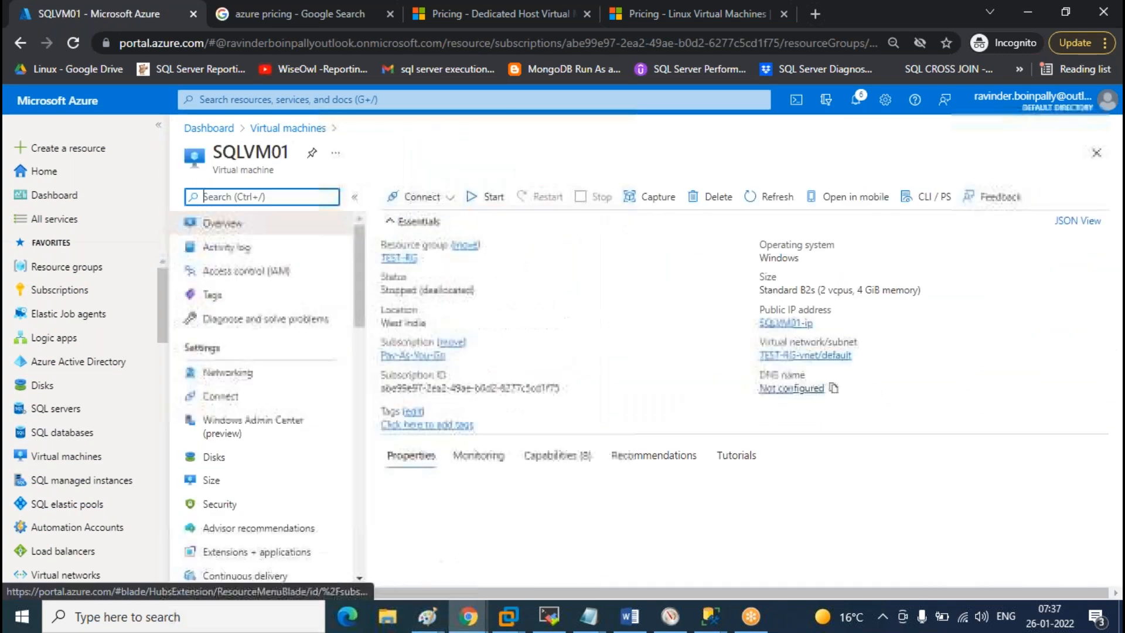
{"action": "left_click", "coordinate": [782, 324]}
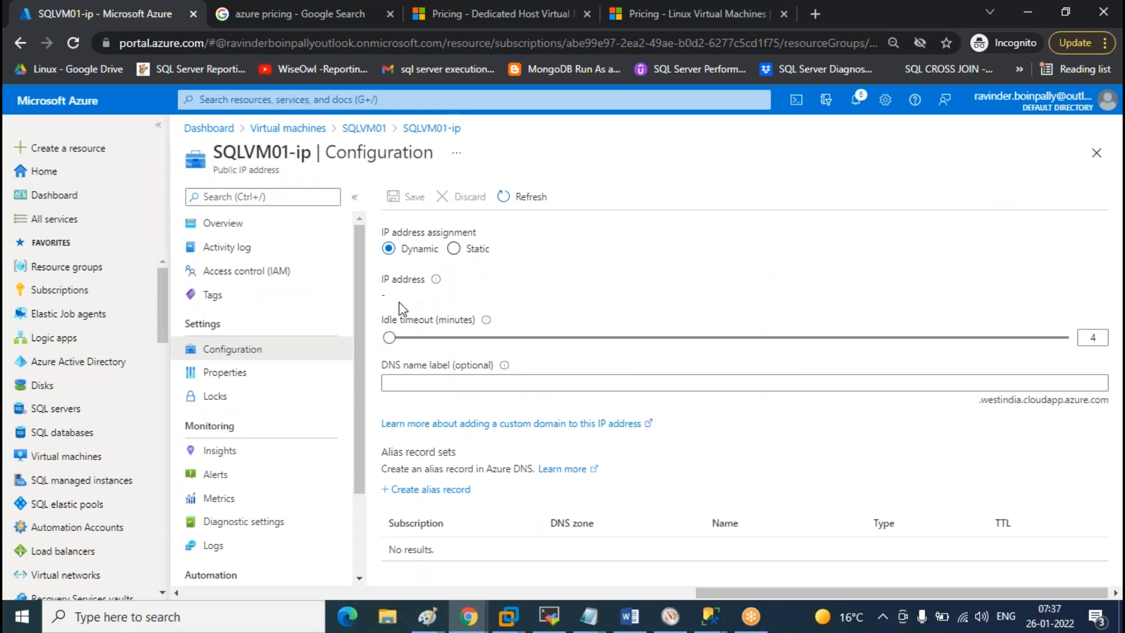
{"action": "left_click", "coordinate": [431, 128]}
{"action": "left_click", "coordinate": [363, 128]}
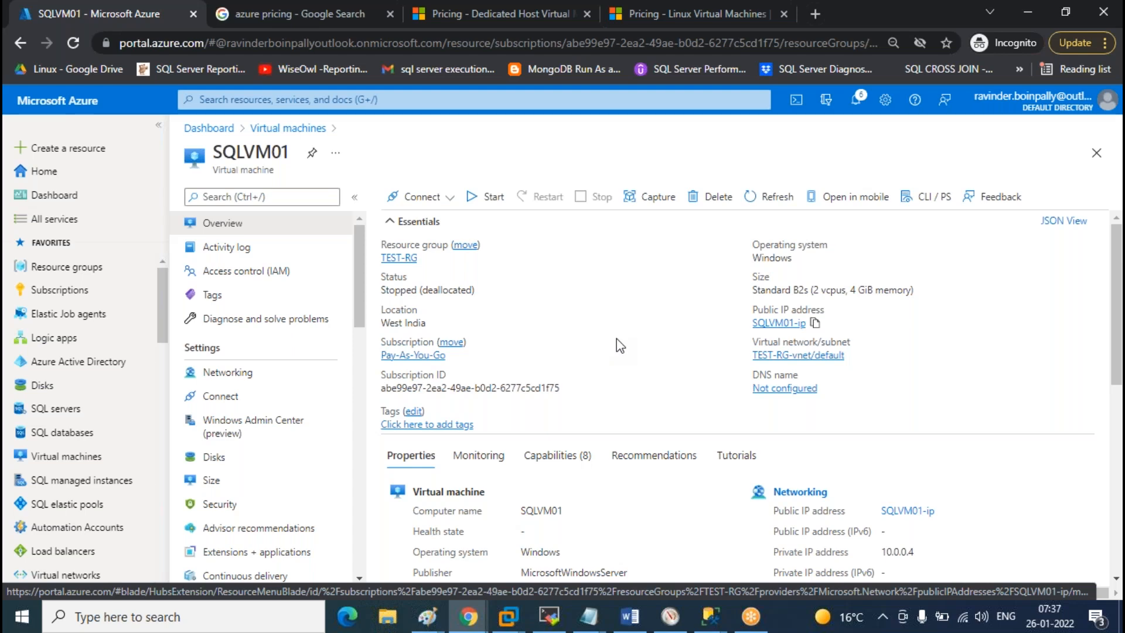
Open Size + performance for SQLVM01's SQLVM01_Data1 disk
{"action": "left_click", "coordinate": [298, 129]}
{"action": "left_click", "coordinate": [241, 314]}
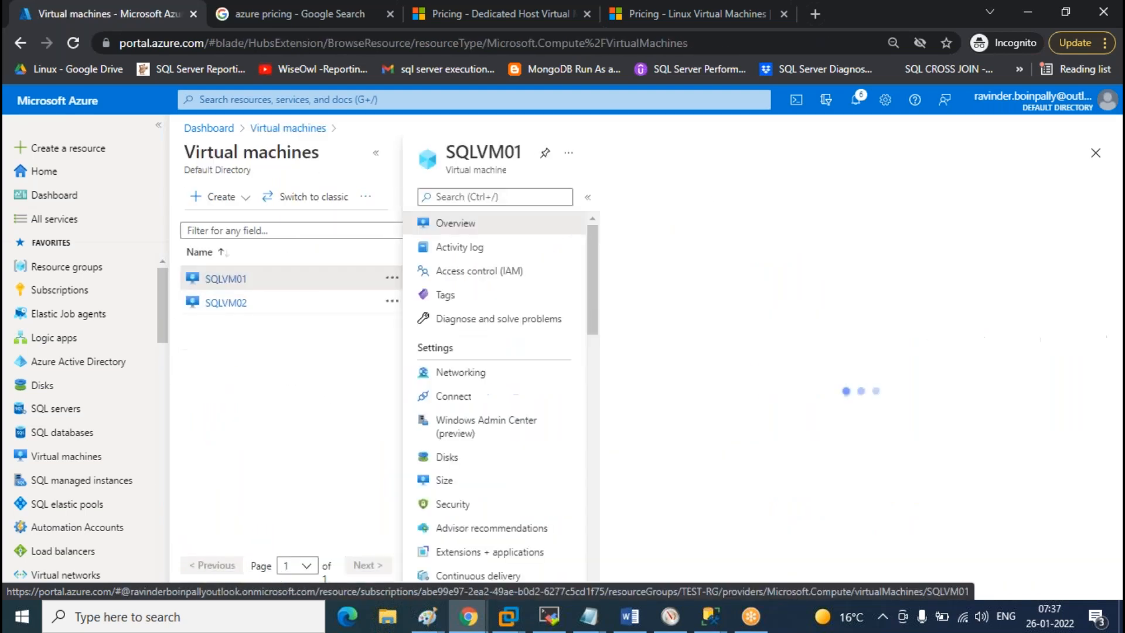
{"action": "scroll", "coordinate": [222, 319], "scroll_direction": "down", "scroll_amount": 3}
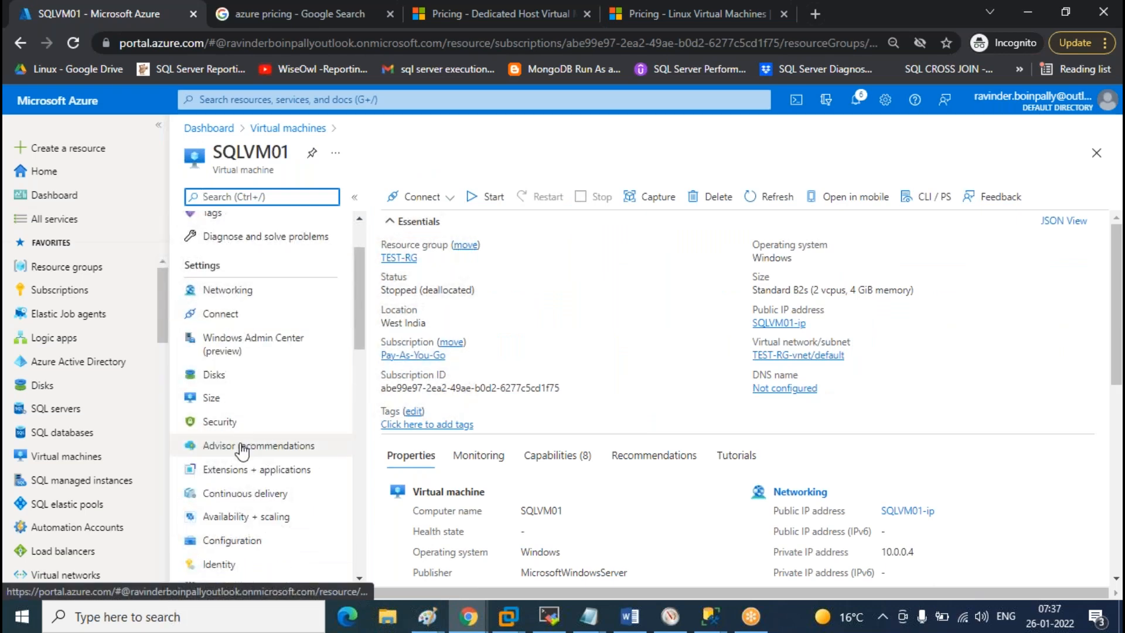
{"action": "left_click", "coordinate": [214, 375]}
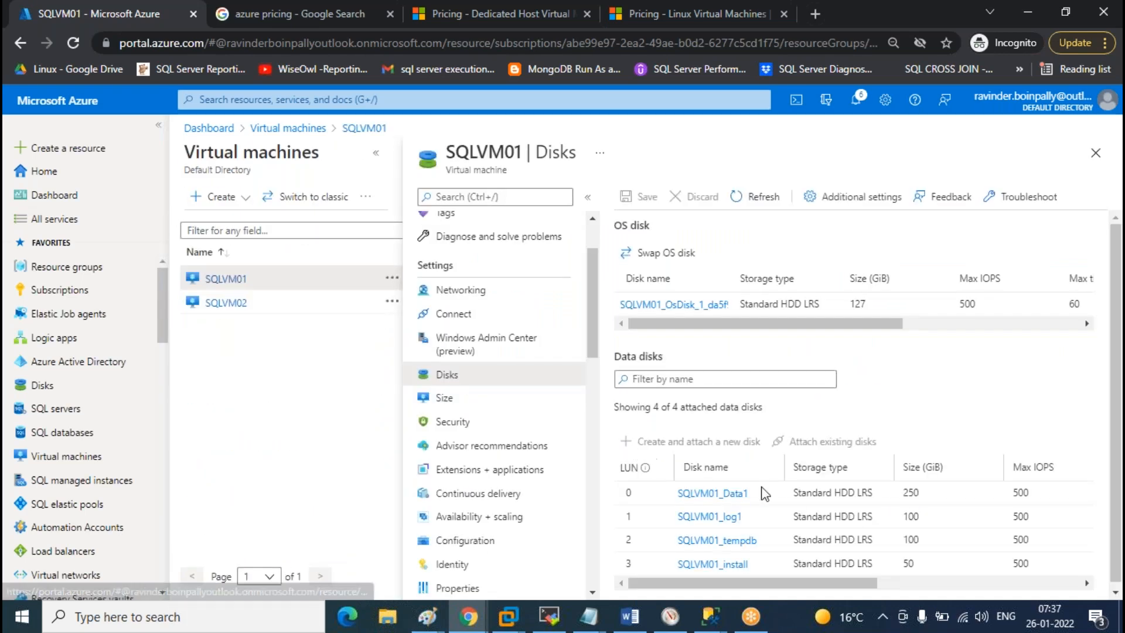
{"action": "left_click", "coordinate": [375, 153]}
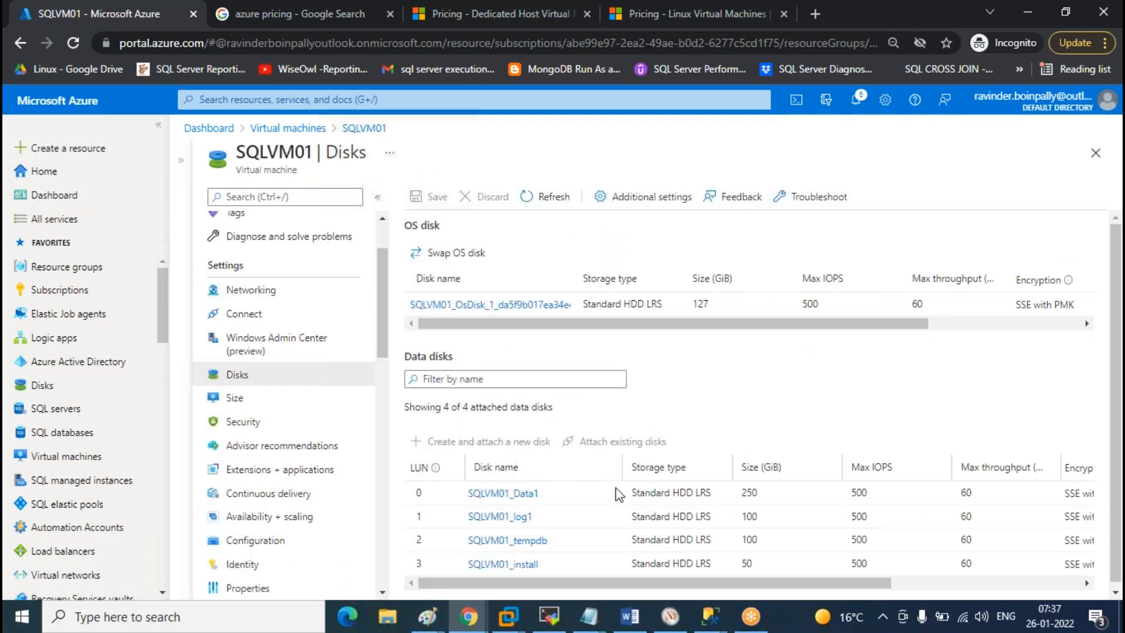
{"action": "left_click", "coordinate": [524, 491]}
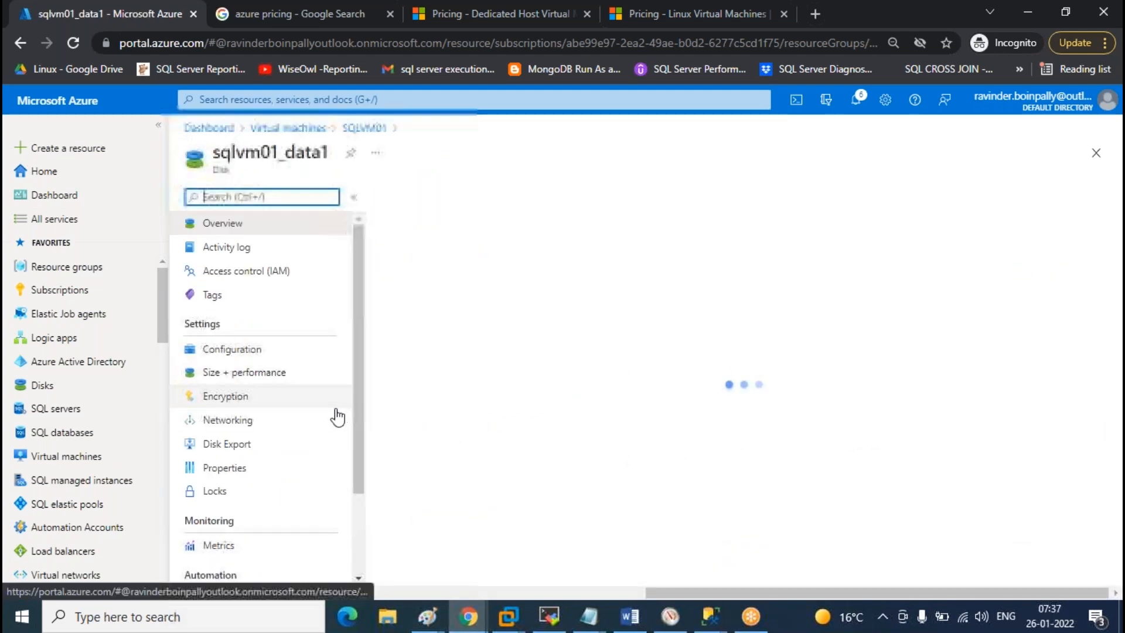
{"action": "left_click", "coordinate": [240, 371]}
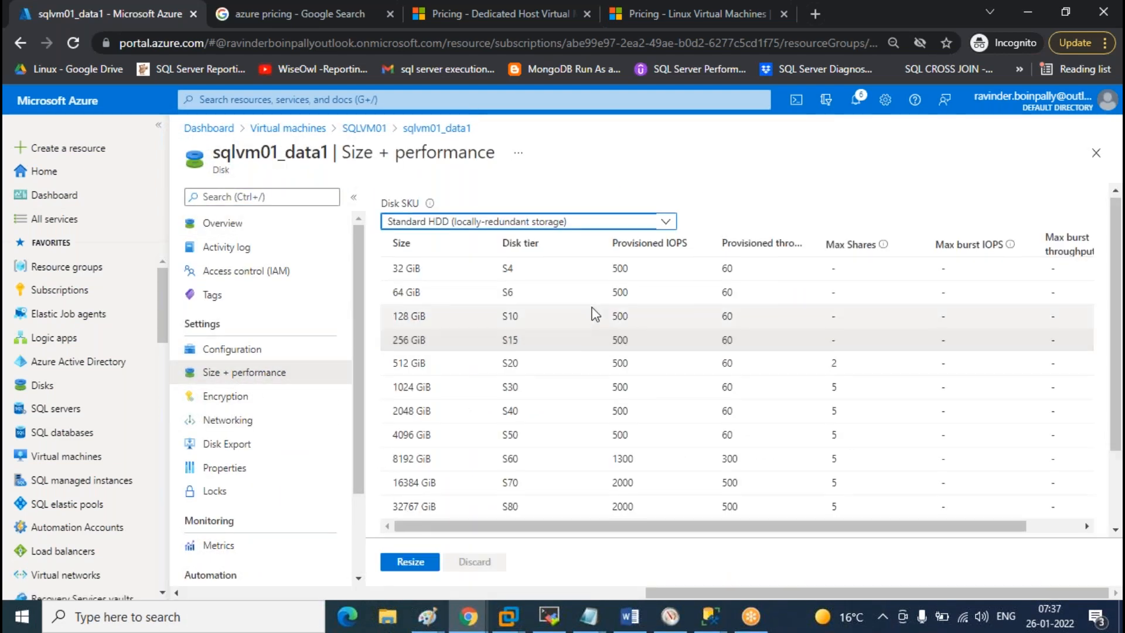
Replace the 250 custom disk size with 300 GiB and open the Disk SKU options
{"action": "scroll", "coordinate": [434, 469], "scroll_direction": "down", "scroll_amount": 2}
{"action": "left_click", "coordinate": [434, 468]}
{"action": "left_click_drag", "start_coordinate": [434, 471], "coordinate": [377, 471]}
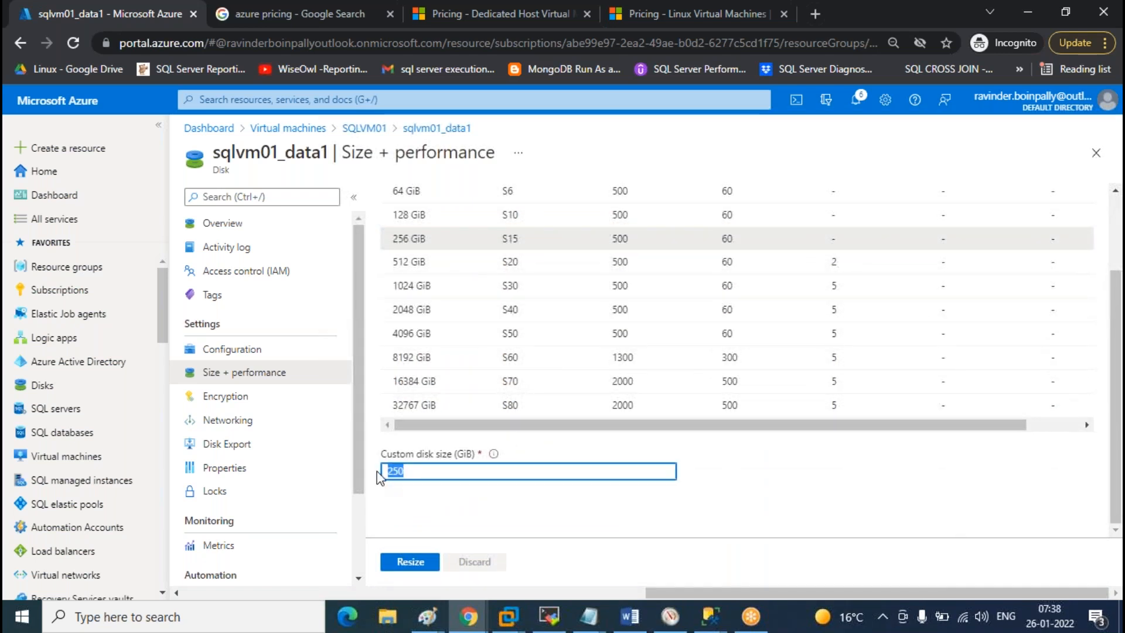
{"action": "key", "text": "BackSpace"}
{"action": "type", "text": "300"}
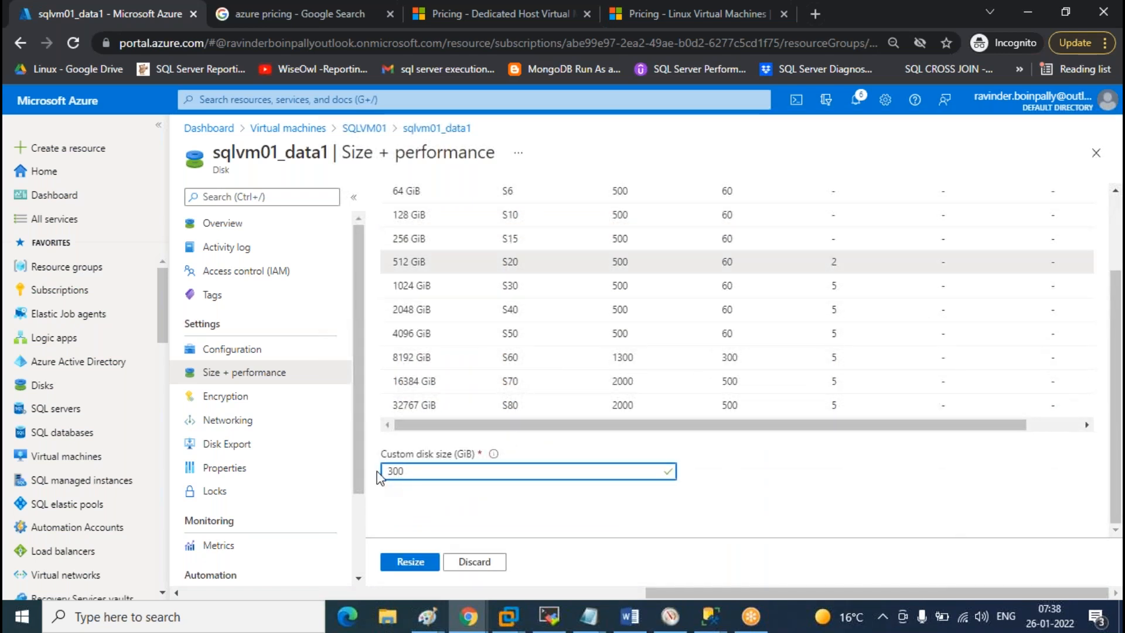
{"action": "scroll", "coordinate": [610, 375], "scroll_direction": "up", "scroll_amount": 2}
{"action": "scroll", "coordinate": [618, 351], "scroll_direction": "down", "scroll_amount": 2}
{"action": "scroll", "coordinate": [645, 434], "scroll_direction": "up", "scroll_amount": 2}
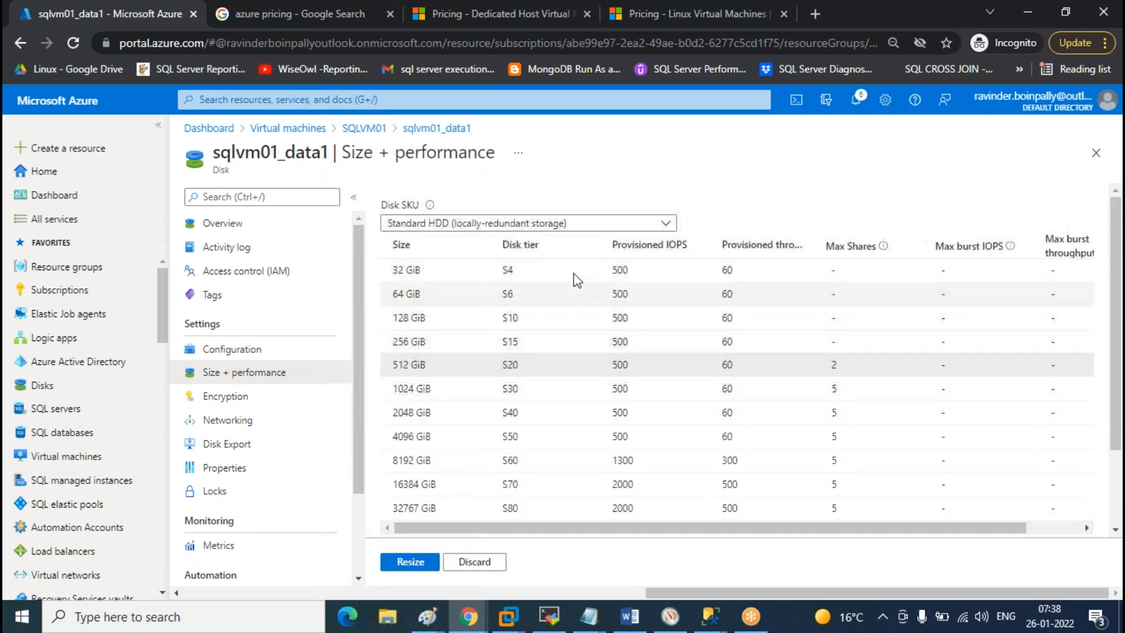
{"action": "left_click", "coordinate": [573, 230]}
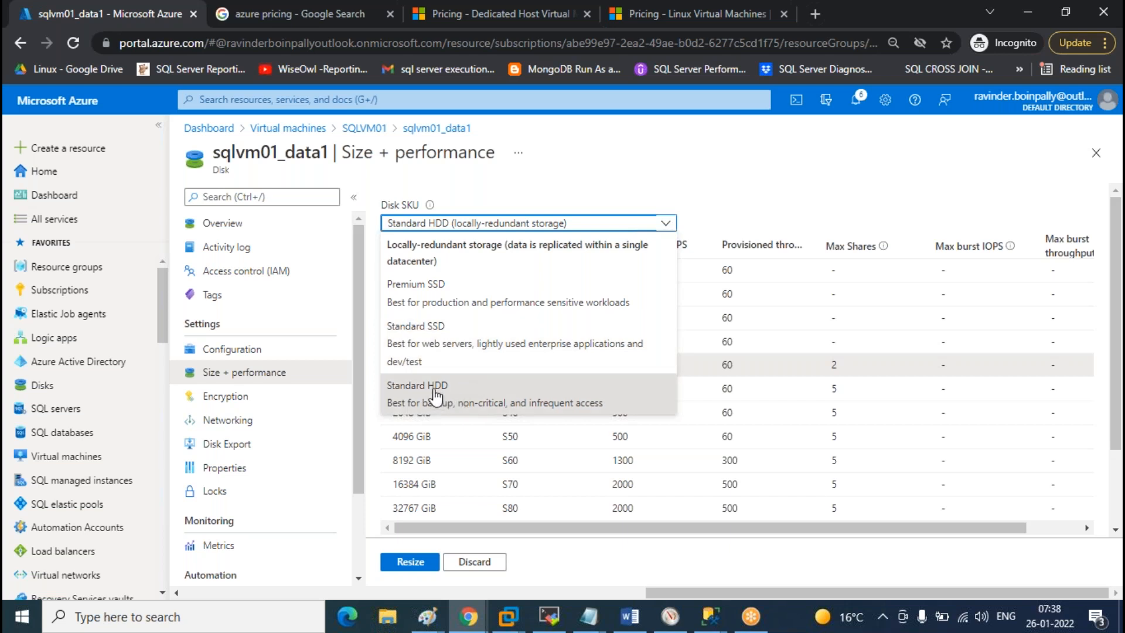
Choose Standard SSD and resize sqlvm01_data1 to 300 GiB
{"action": "left_click", "coordinate": [424, 331]}
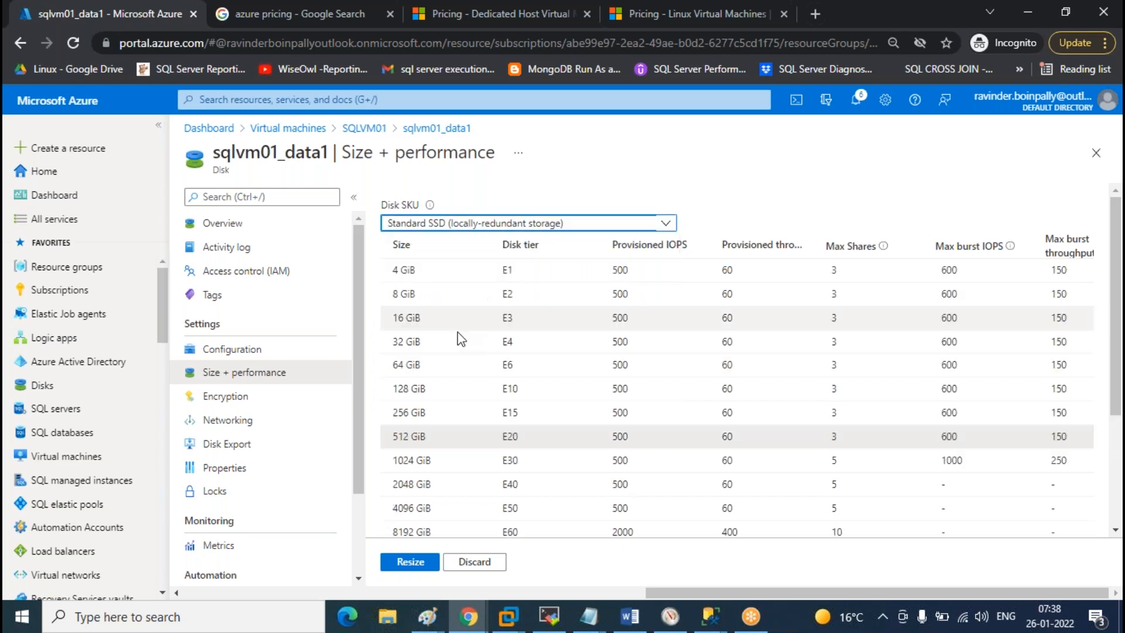
{"action": "scroll", "coordinate": [572, 237], "scroll_direction": "down", "scroll_amount": 3}
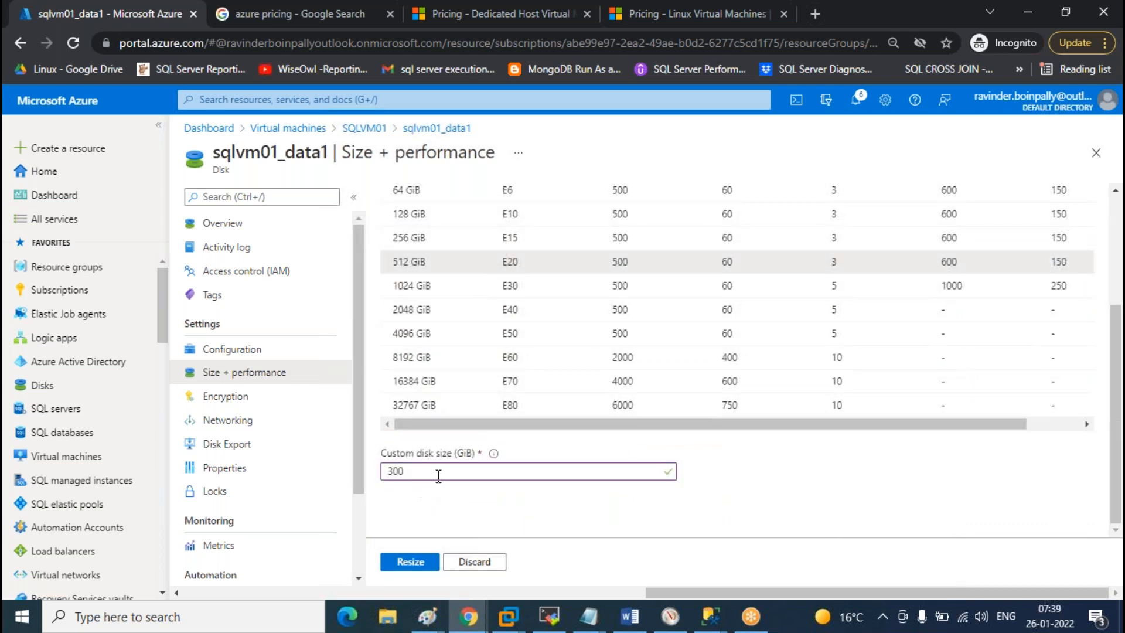
{"action": "scroll", "coordinate": [630, 446], "scroll_direction": "up", "scroll_amount": 3}
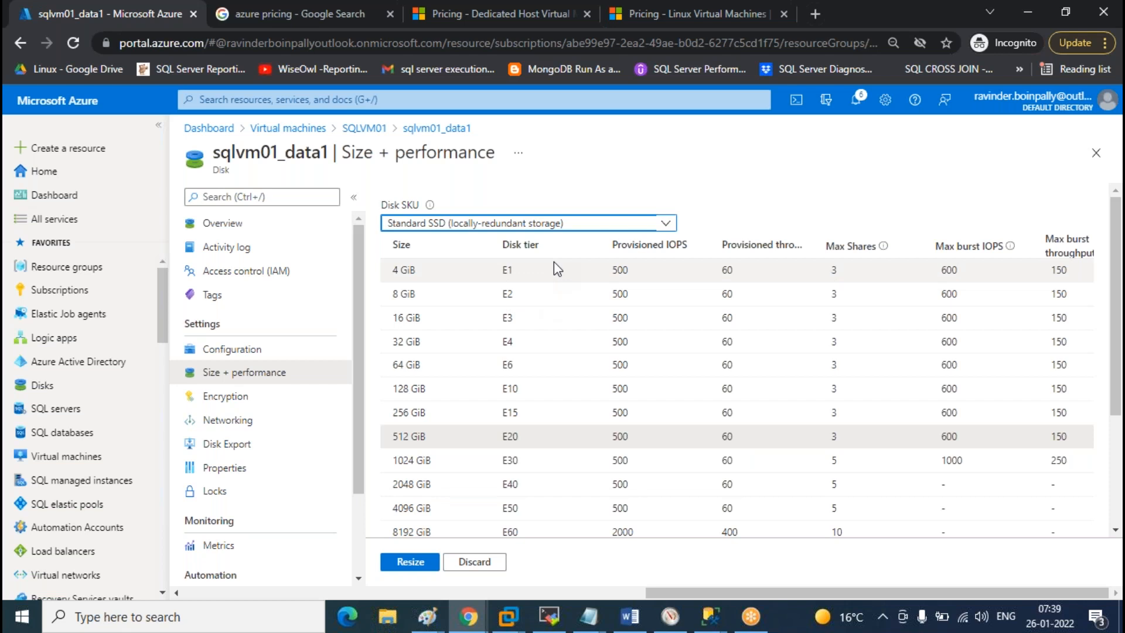
{"action": "scroll", "coordinate": [558, 414], "scroll_direction": "down", "scroll_amount": 3}
{"action": "scroll", "coordinate": [561, 416], "scroll_direction": "up", "scroll_amount": 3}
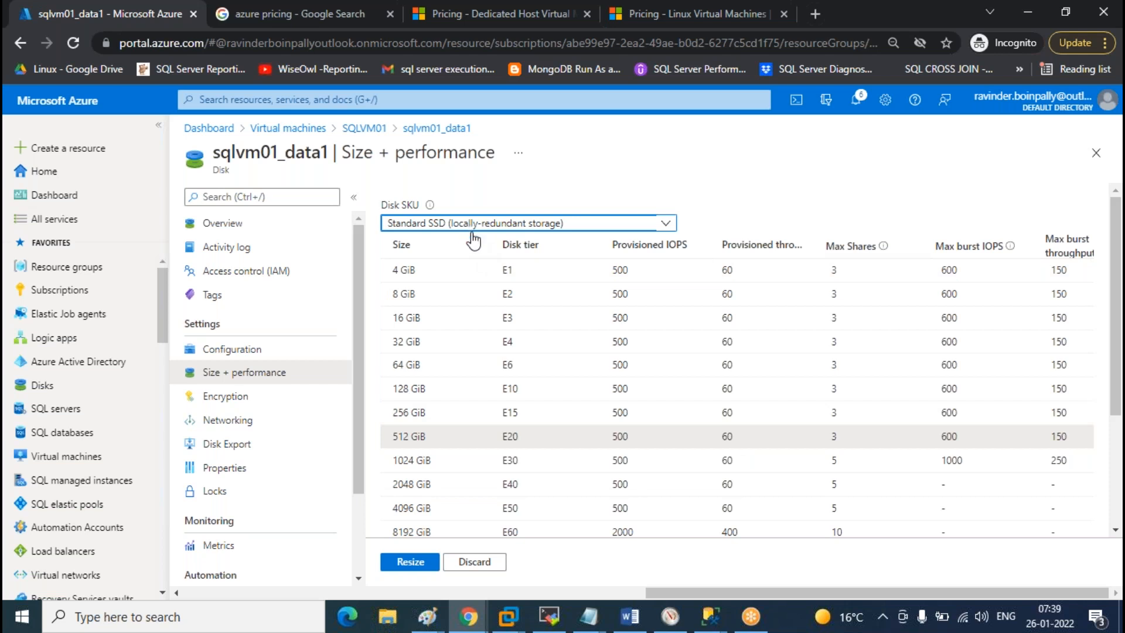
{"action": "scroll", "coordinate": [590, 277], "scroll_direction": "down", "scroll_amount": 3}
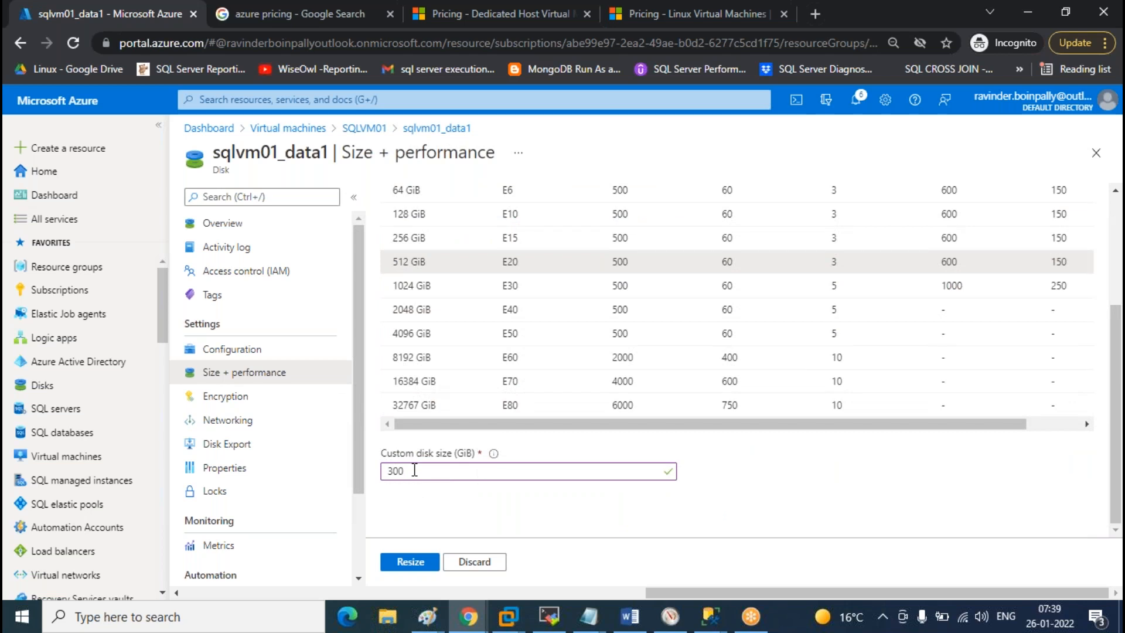
{"action": "scroll", "coordinate": [465, 369], "scroll_direction": "up", "scroll_amount": 3}
{"action": "scroll", "coordinate": [548, 277], "scroll_direction": "down", "scroll_amount": 3}
{"action": "left_click", "coordinate": [410, 563]}
{"action": "scroll", "coordinate": [399, 185], "scroll_direction": "up", "scroll_amount": 5}
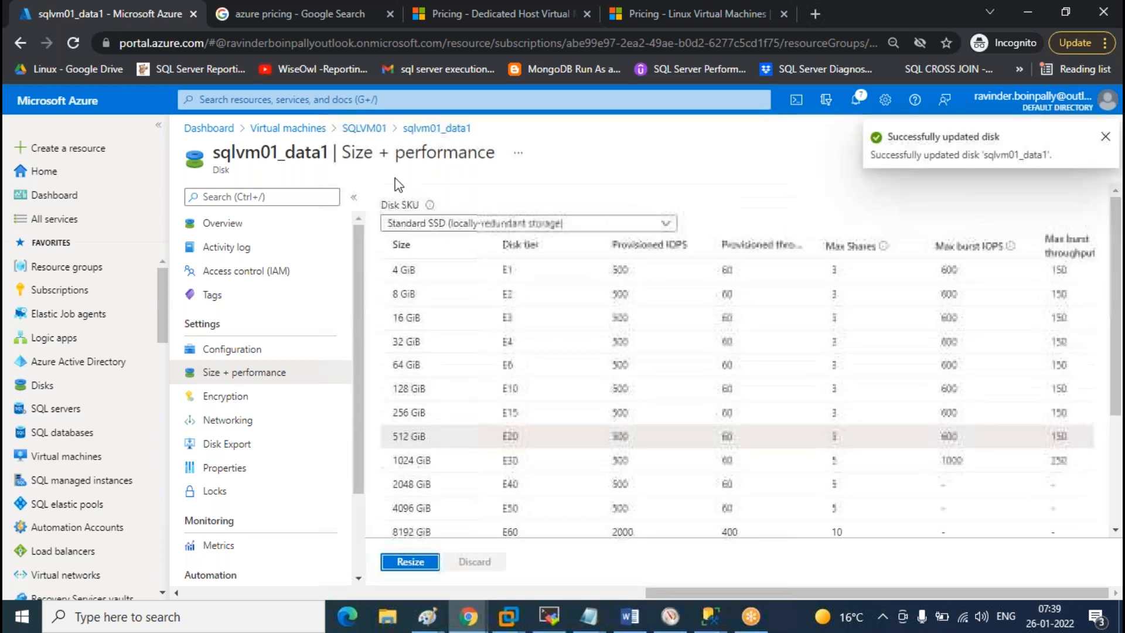
Refresh SQLVM01's disks to see Data1 as Standard SSD, then open sqlvm01_log1
{"action": "left_click", "coordinate": [364, 128]}
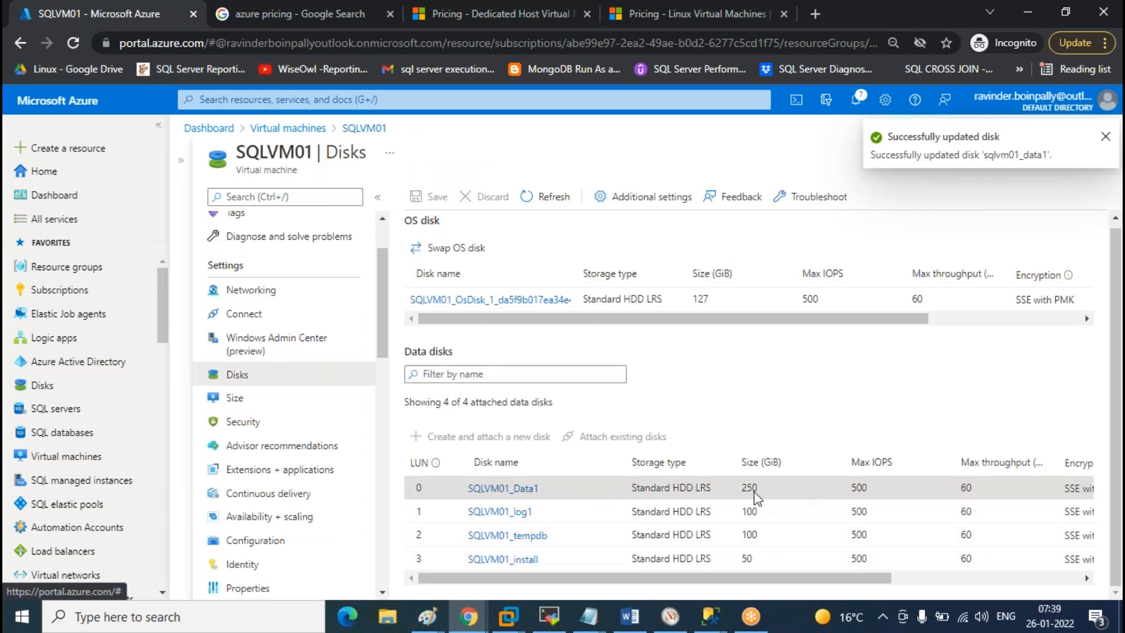
{"action": "left_click", "coordinate": [555, 202]}
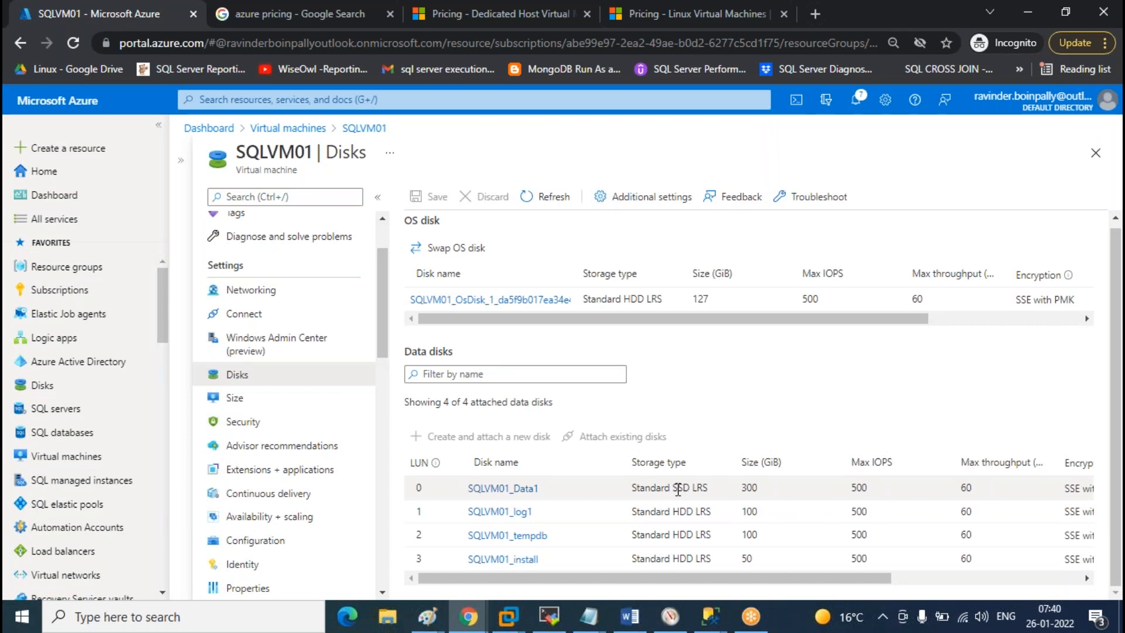
{"action": "left_click", "coordinate": [520, 513]}
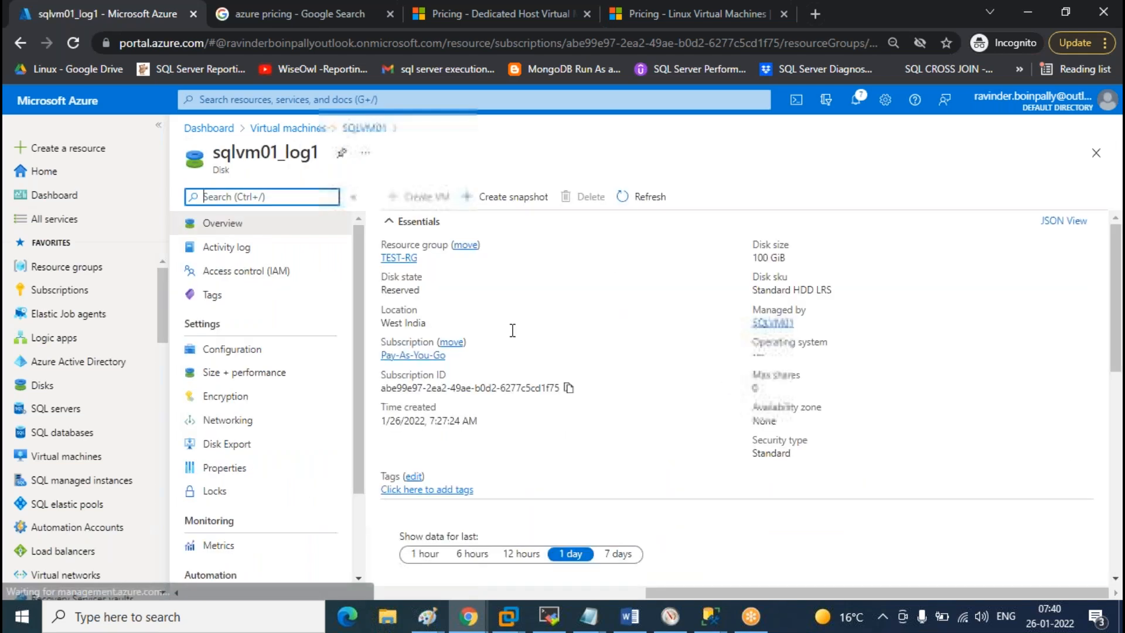
Keep sqlvm01_log1 on Standard HDD and resize it from 100 to 150 GiB
{"action": "left_click", "coordinate": [246, 372]}
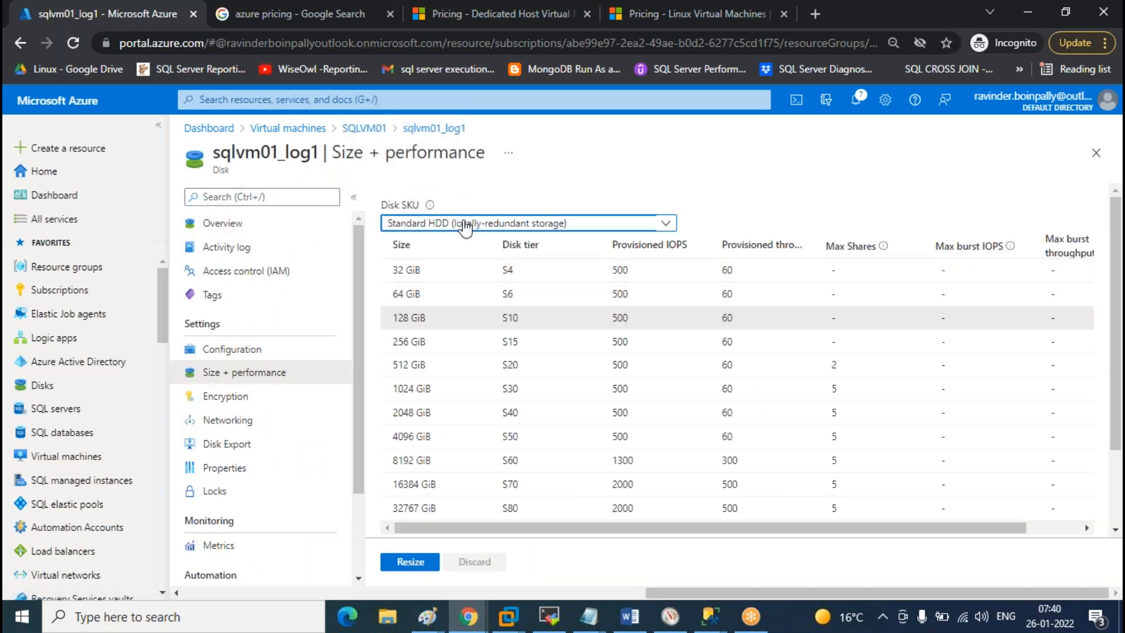
{"action": "left_click", "coordinate": [464, 225]}
{"action": "left_click", "coordinate": [448, 386]}
{"action": "scroll", "coordinate": [422, 410], "scroll_direction": "down", "scroll_amount": 2}
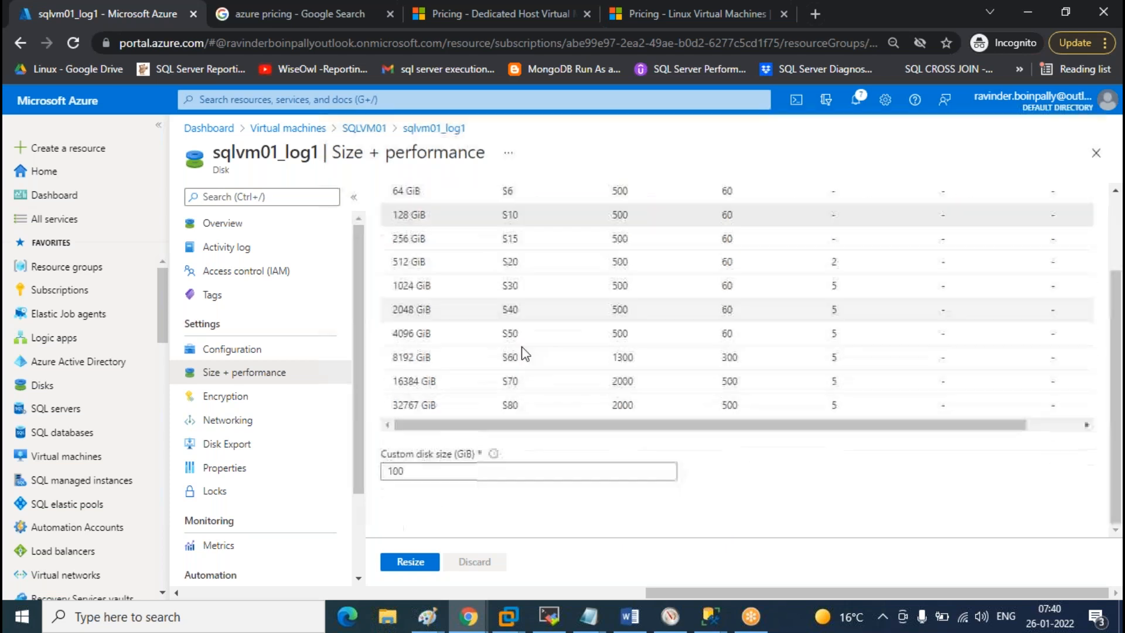
{"action": "left_click_drag", "start_coordinate": [406, 474], "coordinate": [384, 471]}
{"action": "type", "text": "1"}
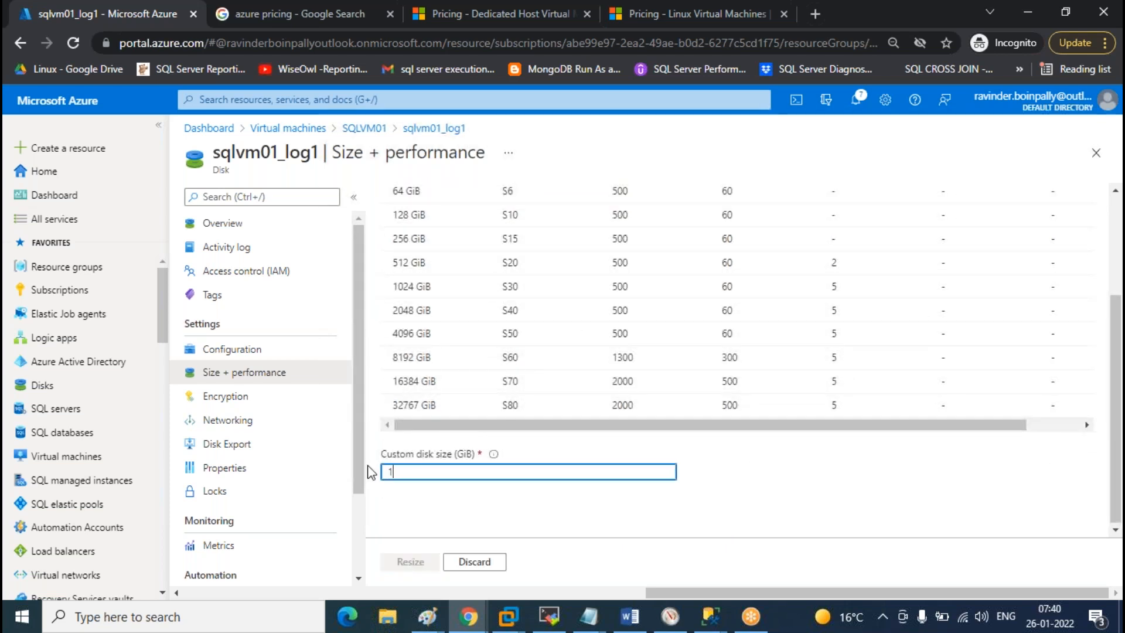
{"action": "type", "text": "50"}
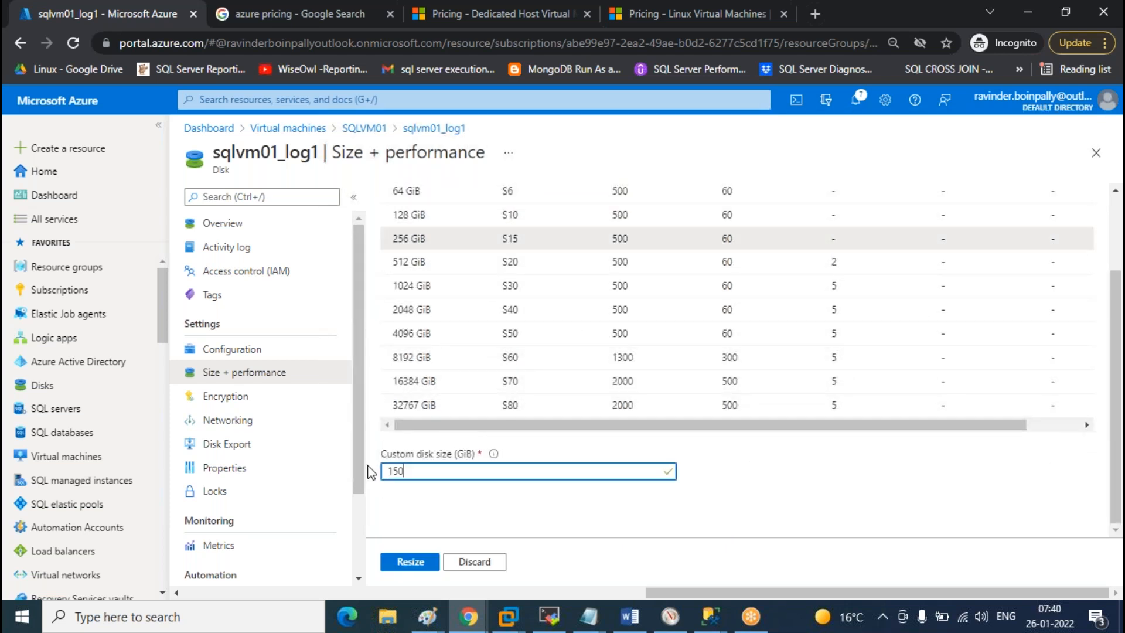
{"action": "left_click", "coordinate": [404, 562]}
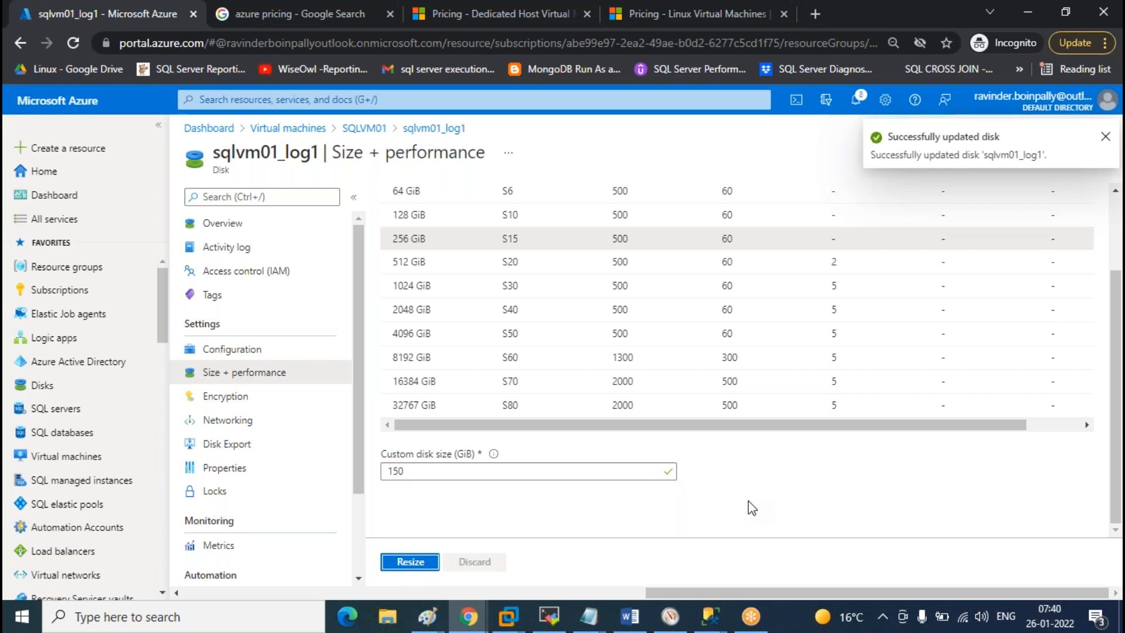
{"action": "scroll", "coordinate": [752, 507], "scroll_direction": "up", "scroll_amount": 3}
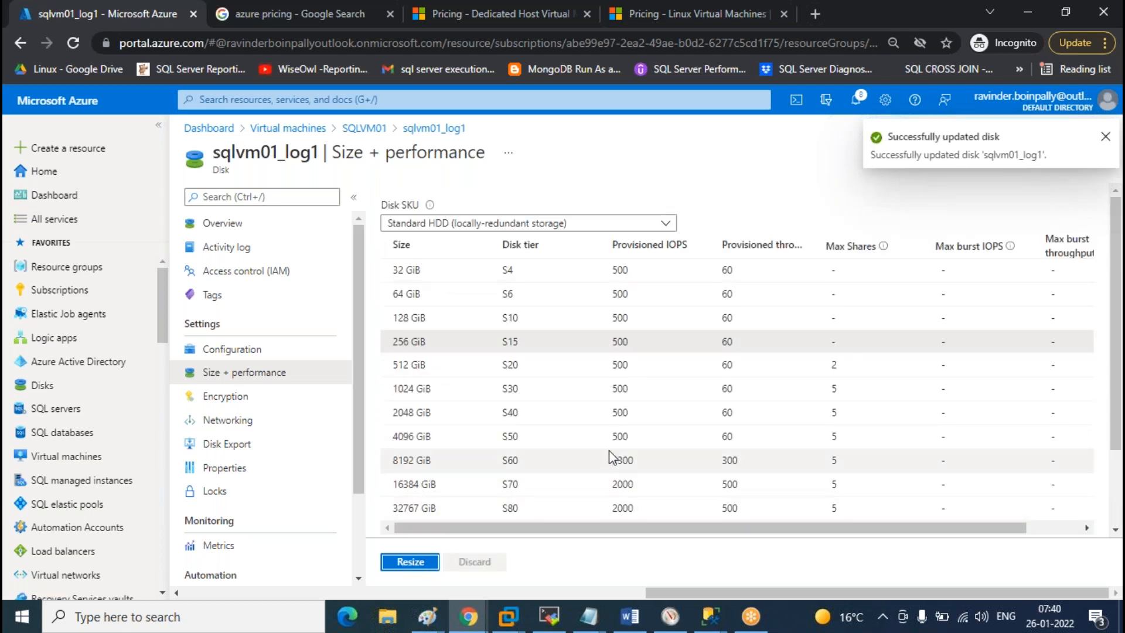
{"action": "left_click", "coordinate": [445, 129]}
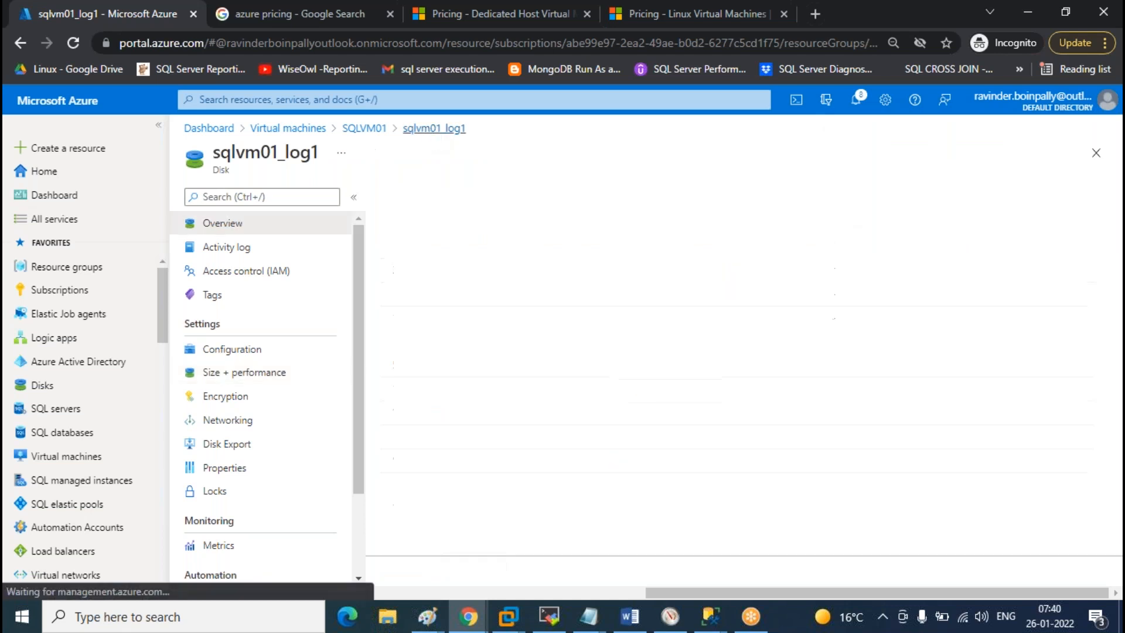
Refresh SQLVM01's disk list and highlight the new sizes: Data1 300 GiB, log1 150 GiB
{"action": "left_click", "coordinate": [363, 129]}
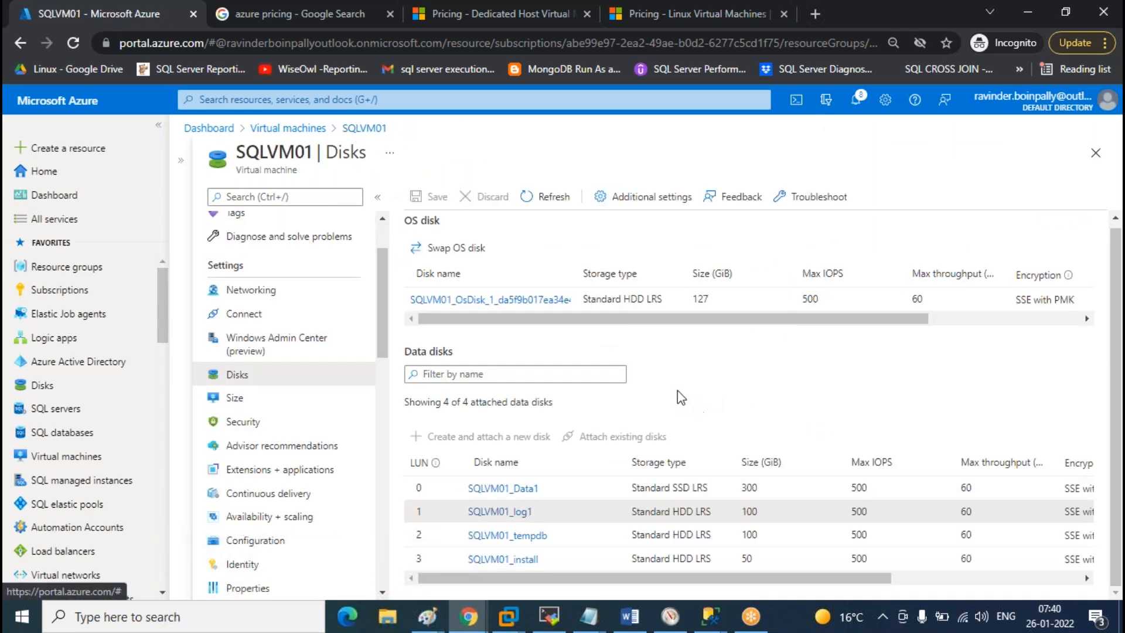
{"action": "left_click_drag", "start_coordinate": [842, 590], "coordinate": [734, 602]}
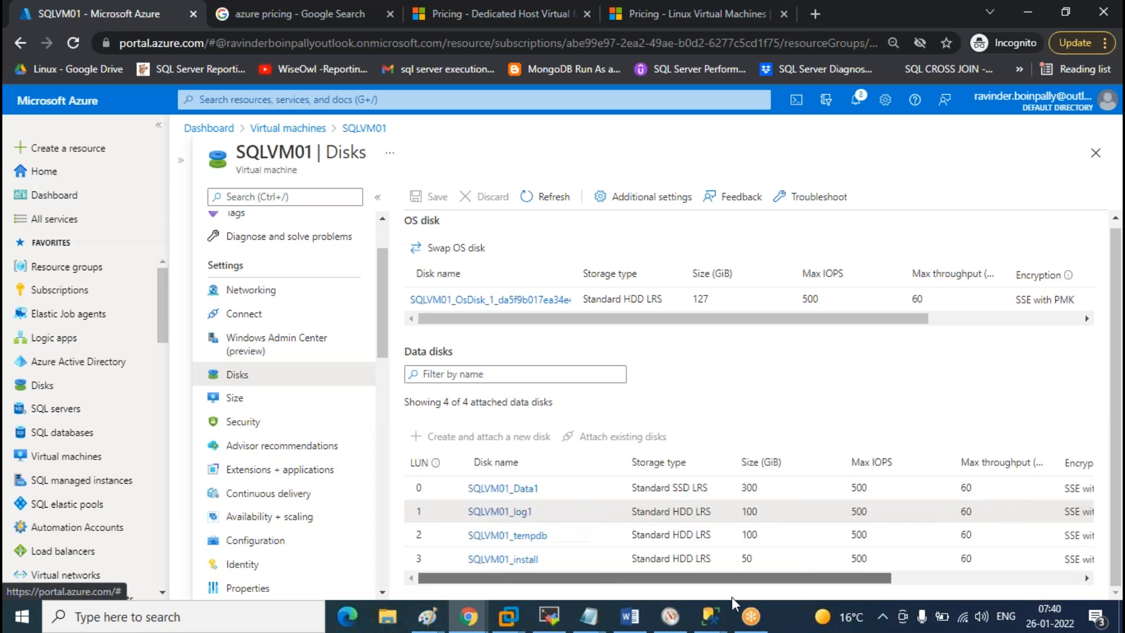
{"action": "left_click", "coordinate": [536, 198]}
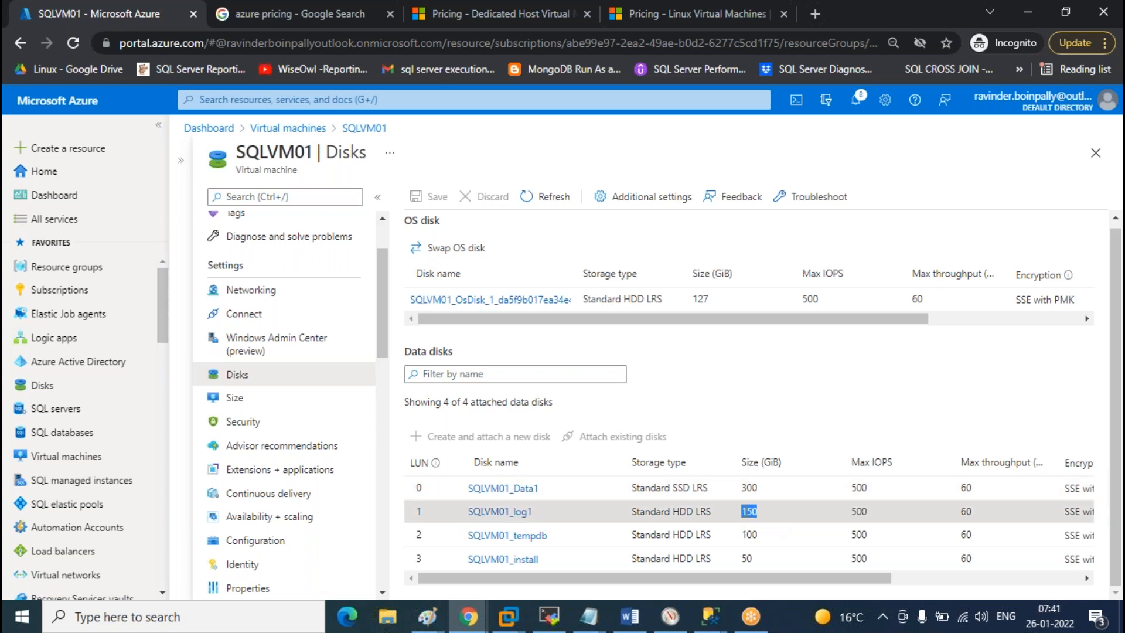
{"action": "left_click_drag", "start_coordinate": [758, 489], "coordinate": [743, 488]}
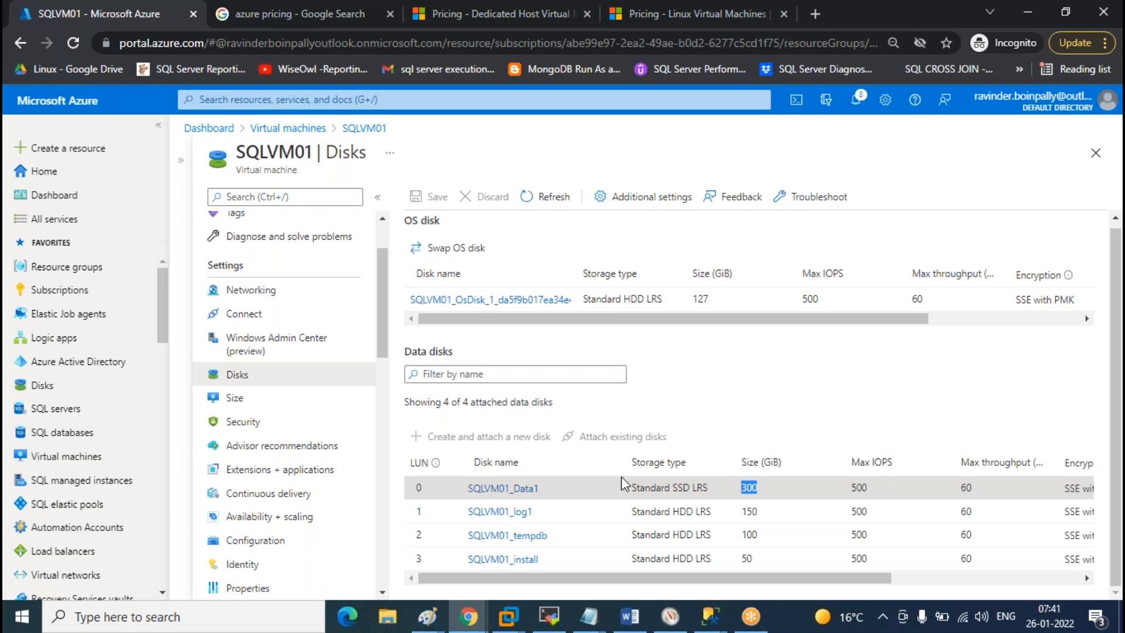
{"action": "left_click_drag", "start_coordinate": [741, 512], "coordinate": [758, 514]}
{"action": "double_click", "coordinate": [749, 487]}
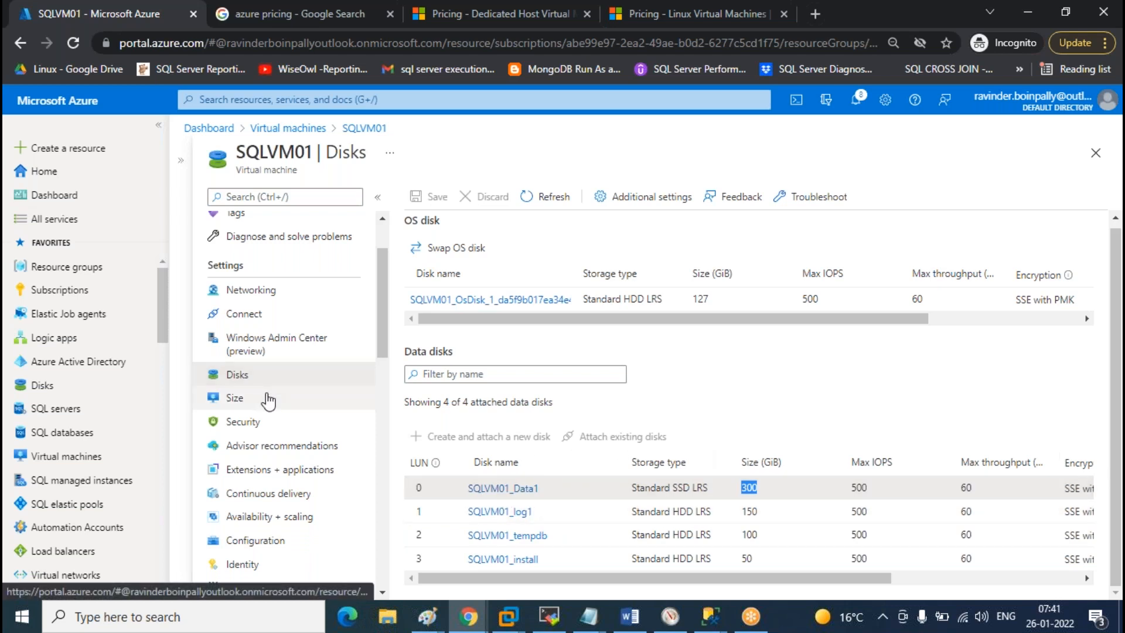
{"action": "scroll", "coordinate": [266, 394], "scroll_direction": "up", "scroll_amount": 2}
Start the SQLVM01 virtual machine and refresh its status
{"action": "left_click", "coordinate": [272, 228]}
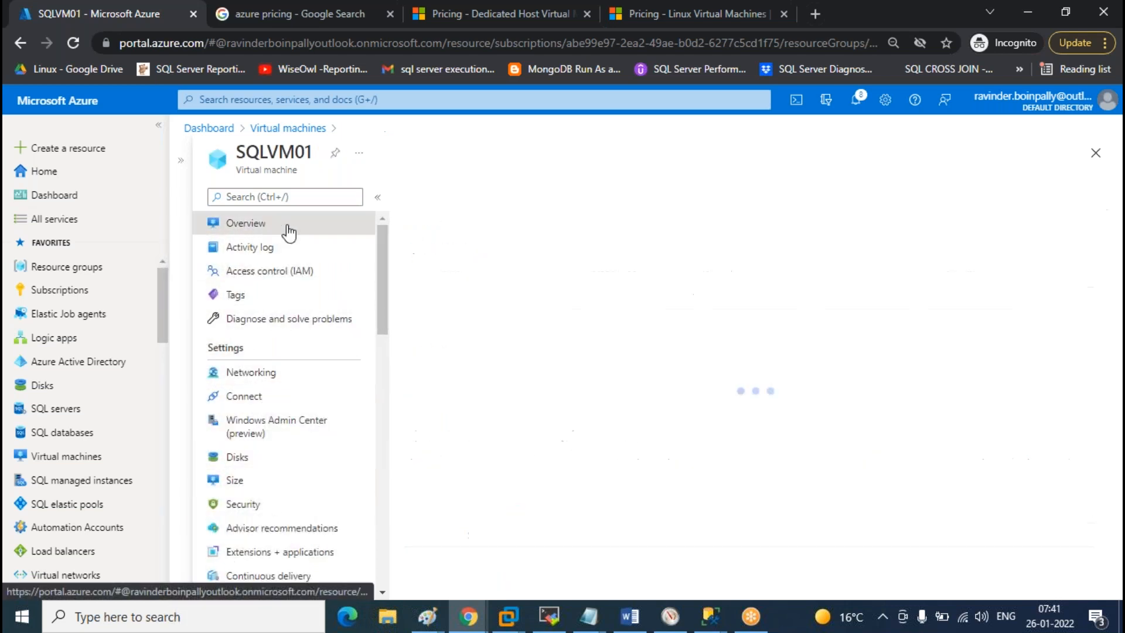
{"action": "left_click", "coordinate": [510, 197]}
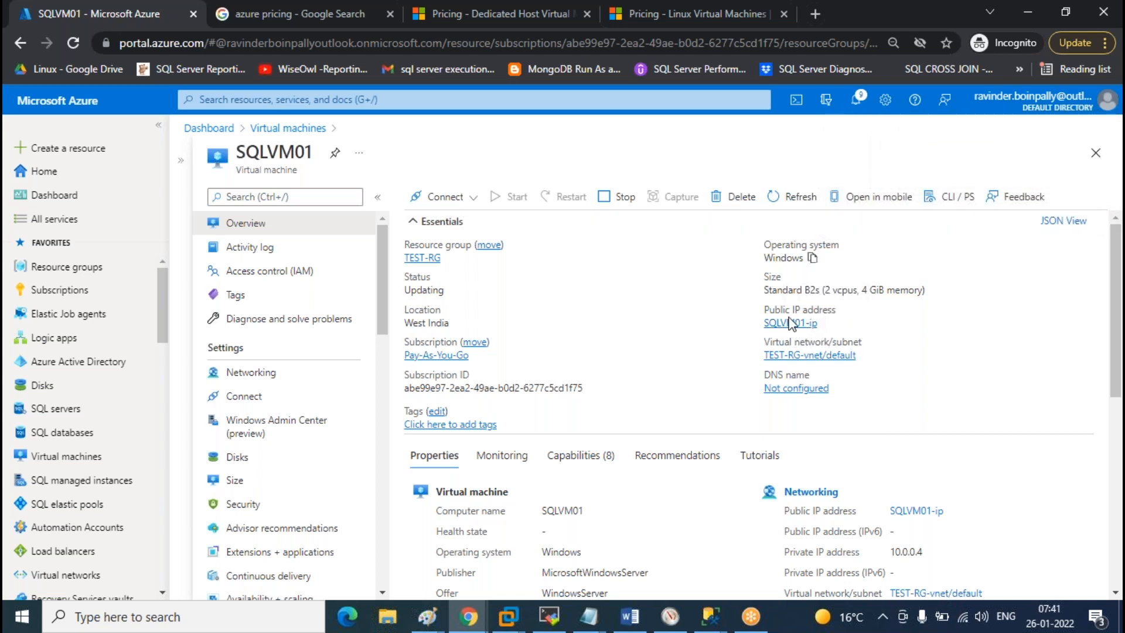
{"action": "left_click", "coordinate": [797, 199]}
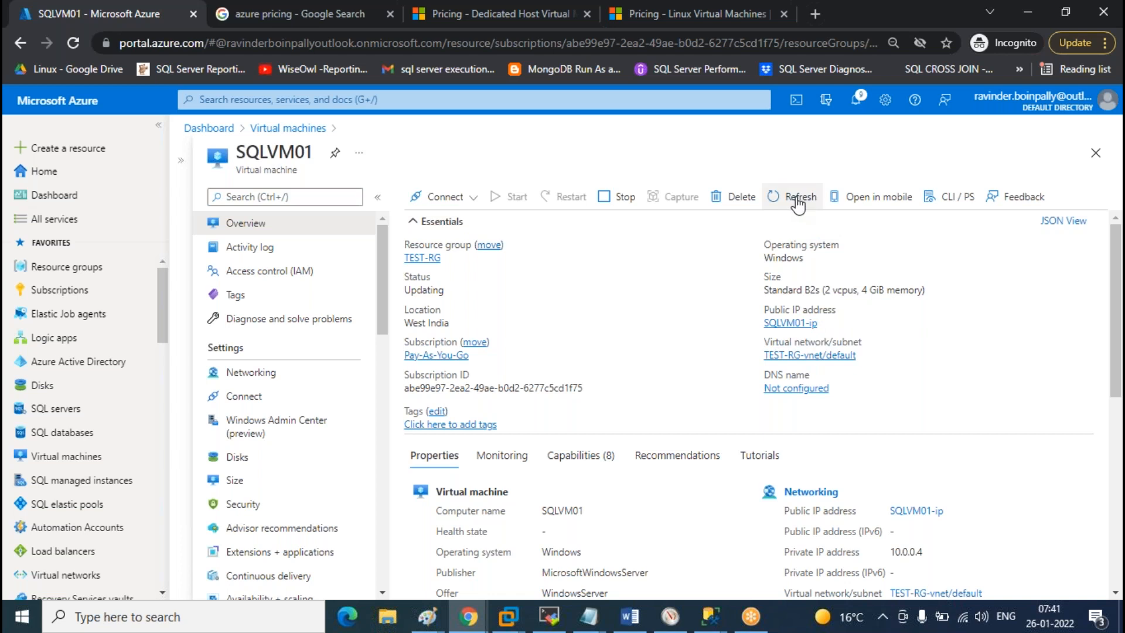
Copy the new public IP 104.211.154.185 and add blank lines below the old IP in Notepad
{"action": "left_click", "coordinate": [842, 322]}
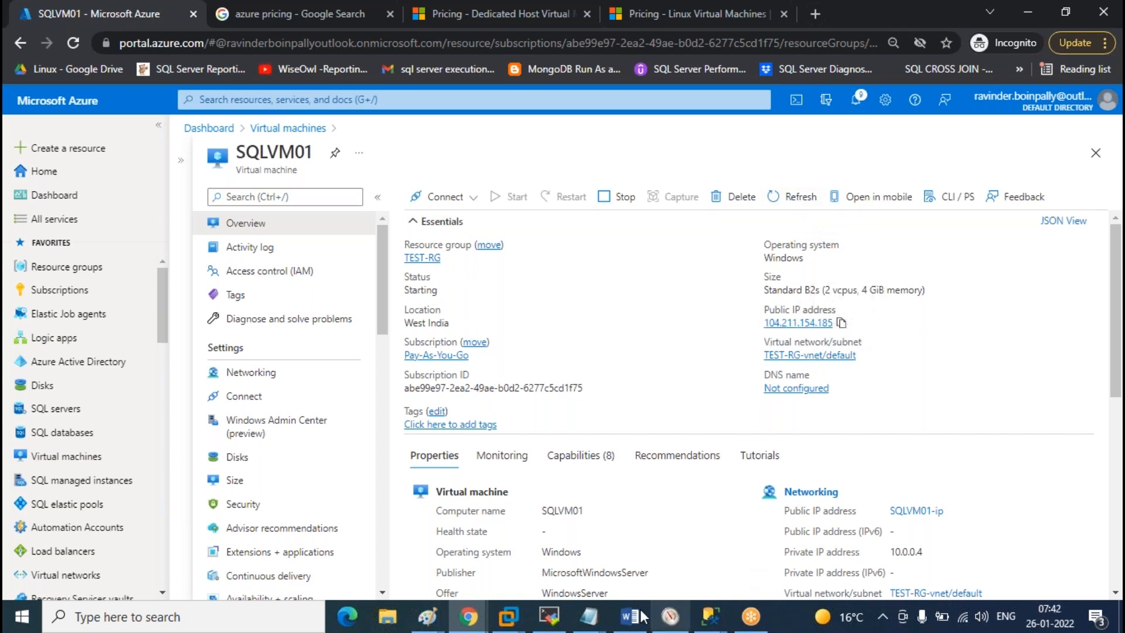
{"action": "mouse_move", "coordinate": [589, 616]}
{"action": "left_click", "coordinate": [724, 567]}
{"action": "key", "text": "Return"}
{"action": "key", "text": "Return"}
Paste 104.211.154.185 onto line 3 and compare it with the old IP 104.211.165.208
{"action": "key", "text": "ctrl+v"}
{"action": "left_click", "coordinate": [77, 45]}
{"action": "left_click", "coordinate": [73, 45]}
{"action": "triple_click", "coordinate": [70, 78]}
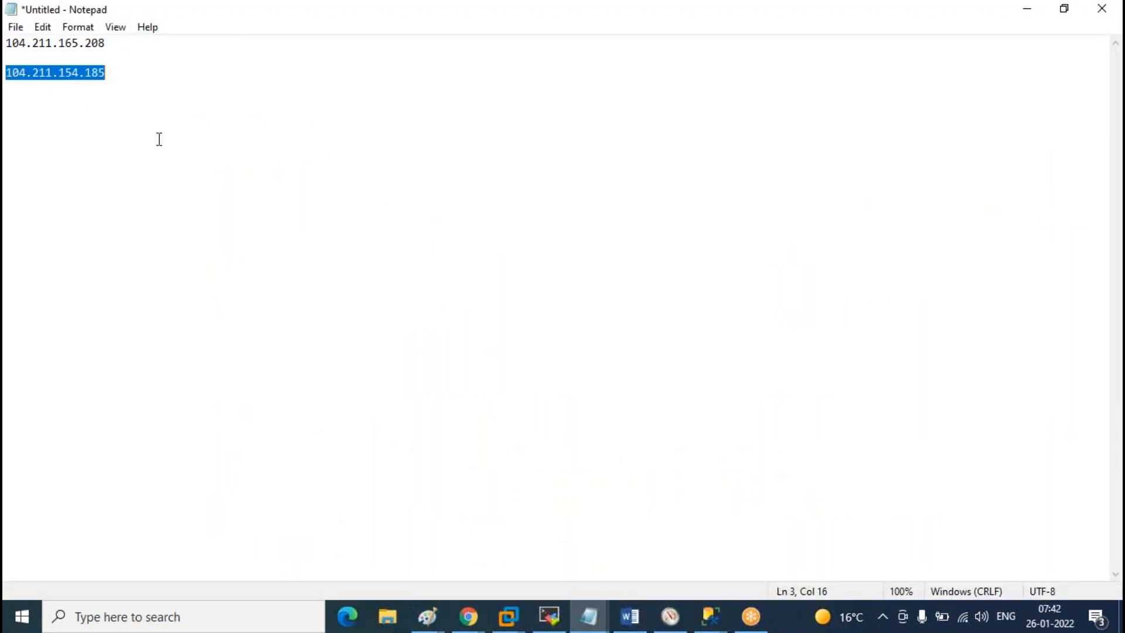
{"action": "left_click", "coordinate": [158, 152]}
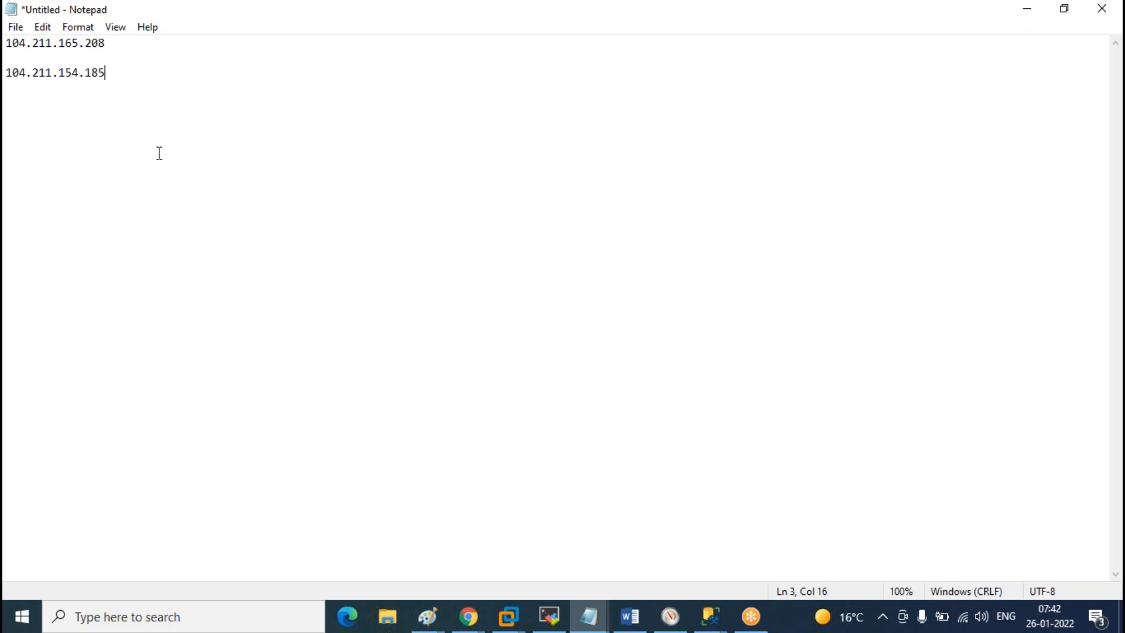
{"action": "triple_click", "coordinate": [73, 44]}
{"action": "triple_click", "coordinate": [69, 76]}
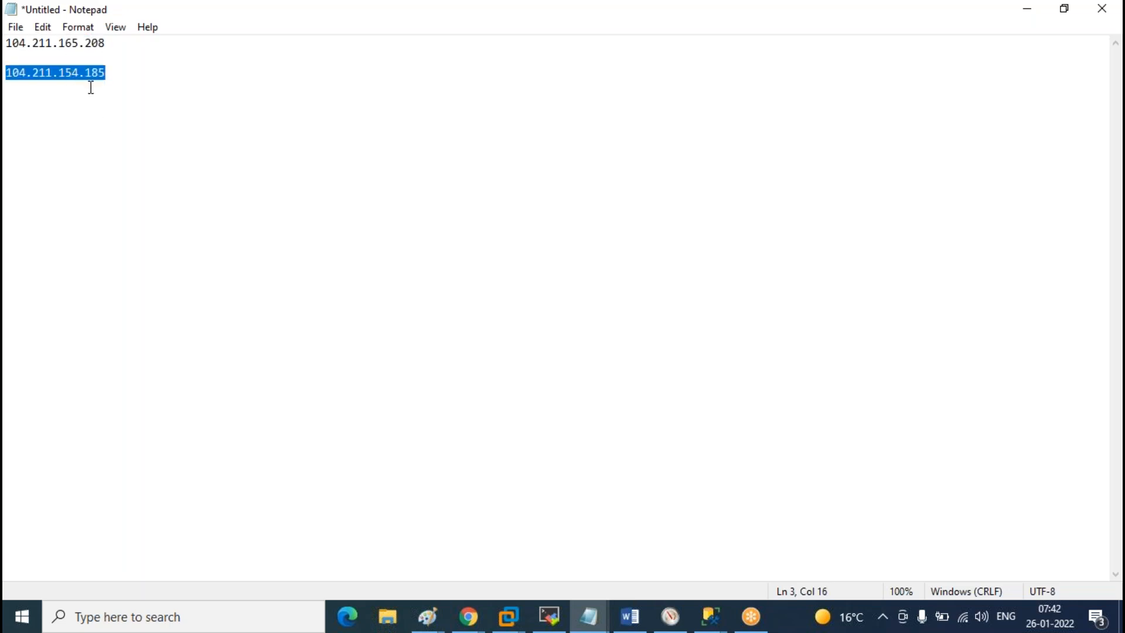
Highlight the changed 154 octet of the new IP, then select the whole new address
{"action": "left_click", "coordinate": [82, 73]}
{"action": "left_click_drag", "start_coordinate": [79, 73], "coordinate": [10, 46]}
{"action": "left_click", "coordinate": [198, 141]}
{"action": "left_click", "coordinate": [111, 97]}
{"action": "left_click", "coordinate": [76, 72]}
{"action": "left_click_drag", "start_coordinate": [77, 73], "coordinate": [63, 72]}
{"action": "left_click", "coordinate": [146, 99]}
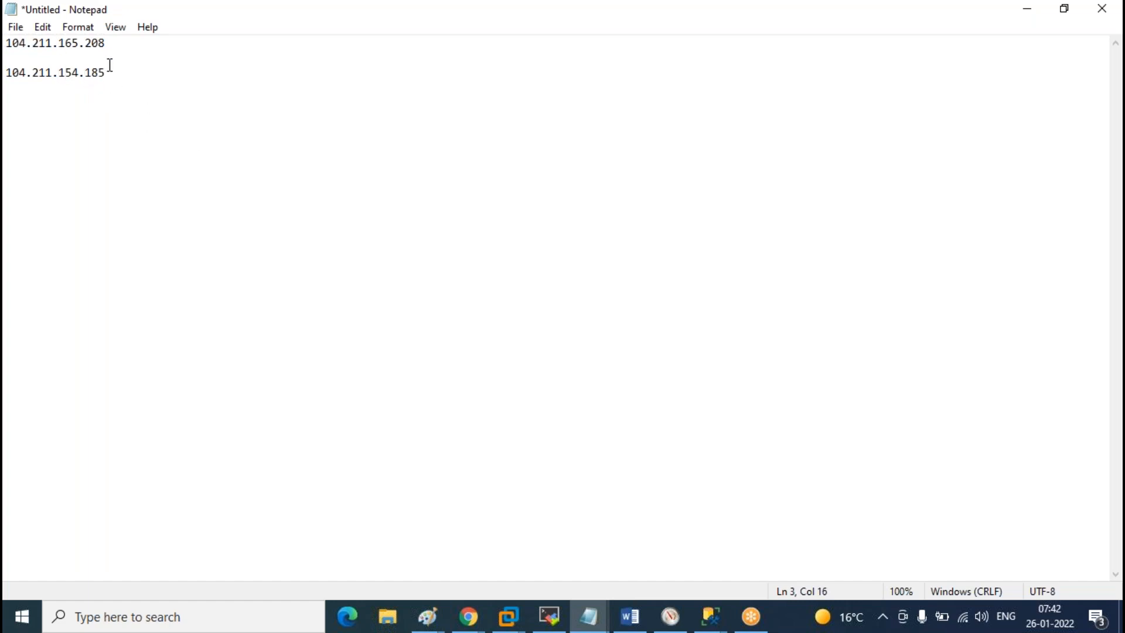
{"action": "left_click", "coordinate": [75, 73]}
{"action": "double_click", "coordinate": [75, 73]}
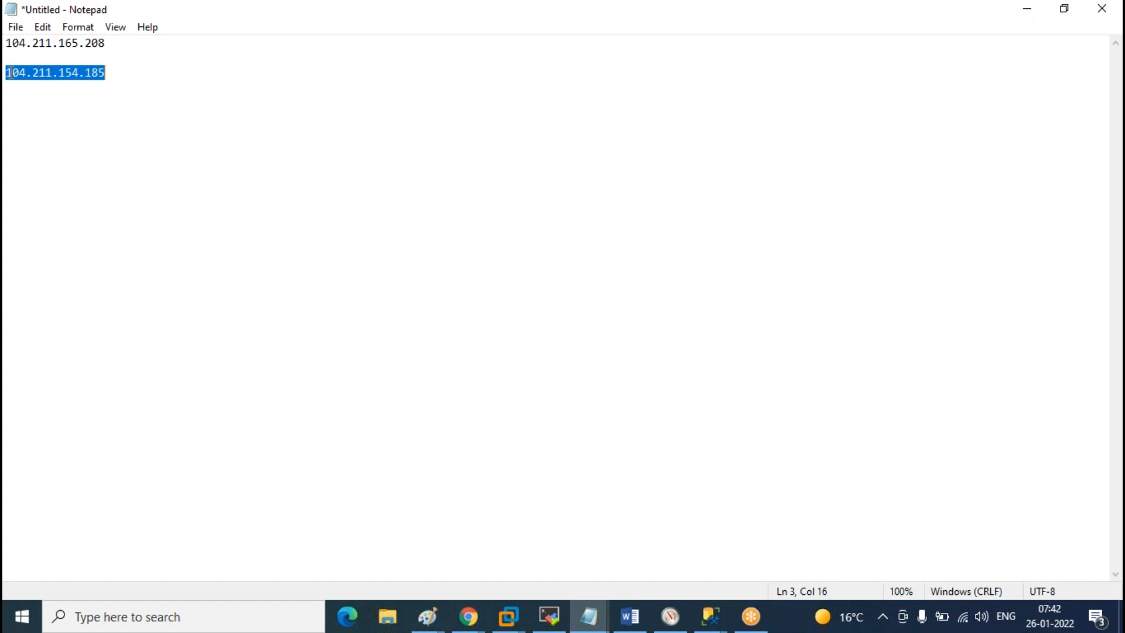
Launch Remote Desktop Connection via mstsc and connect to 104.211.154.185
{"action": "left_click", "coordinate": [206, 624]}
{"action": "type", "text": "mstsc"}
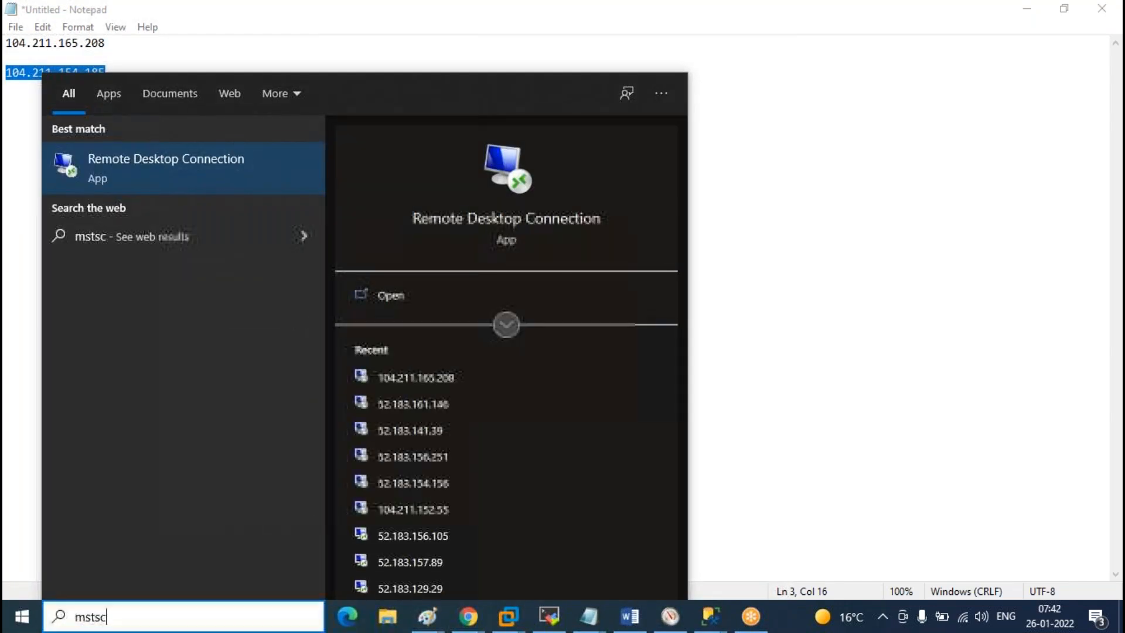
{"action": "key", "text": "Return"}
{"action": "key", "text": "ctrl+v"}
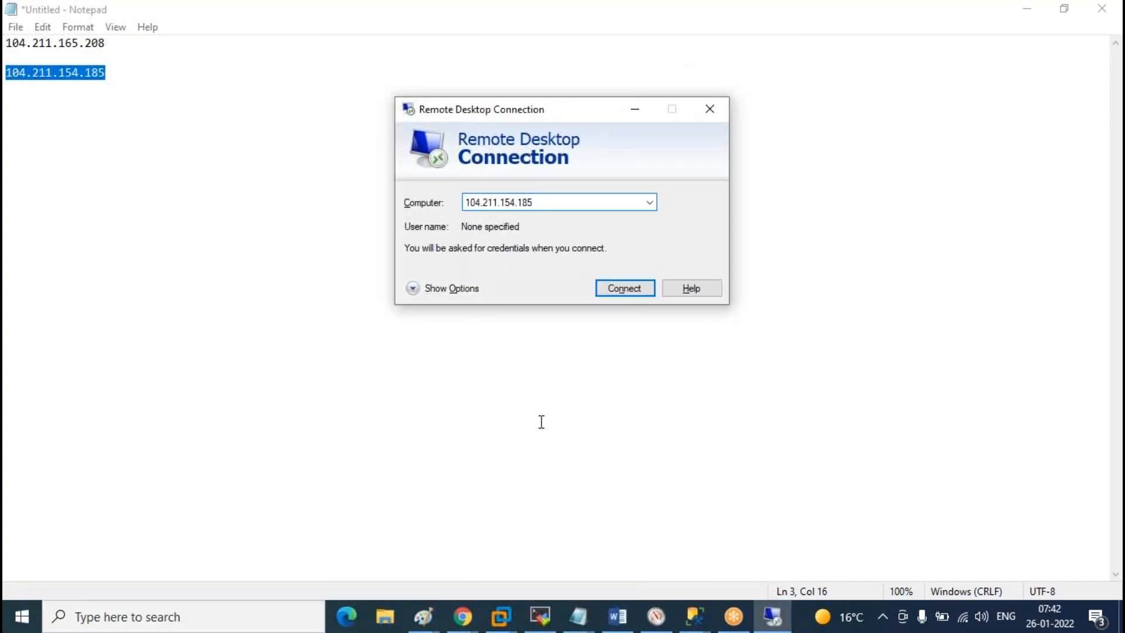
{"action": "left_click", "coordinate": [626, 288]}
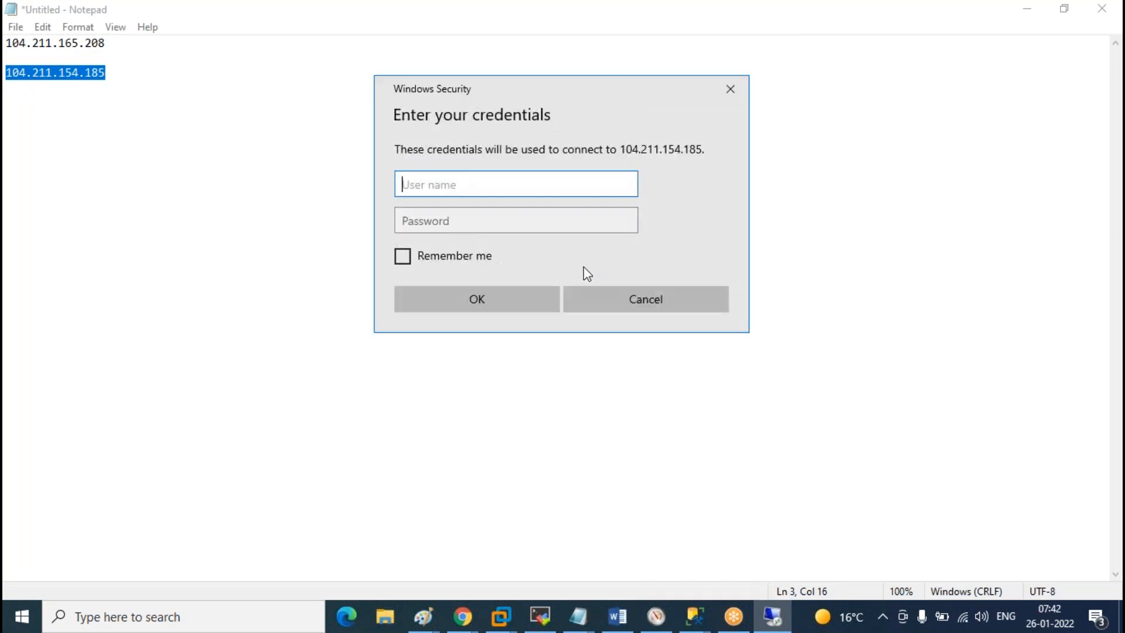
Sign in with the VM's administrator user name and password
{"action": "type", "text": "Ravinder"}
{"action": "key", "text": "Tab"}
{"action": "type", "text": "*******"}
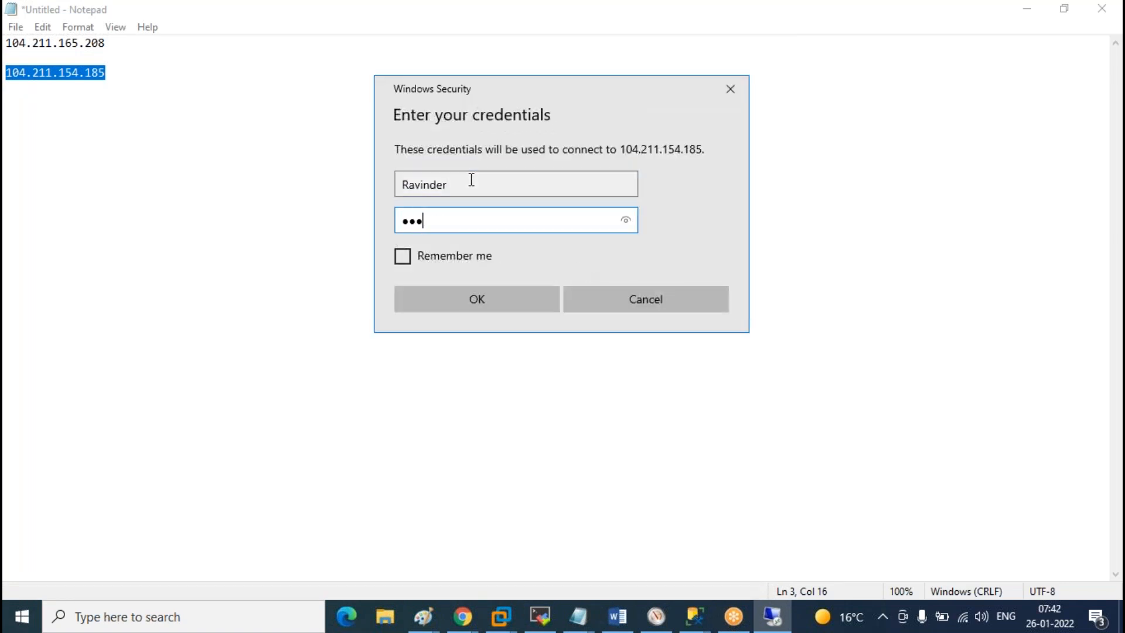
{"action": "type", "text": "*****"}
{"action": "left_click", "coordinate": [494, 300]}
Accept the certificate warning, let the remote desktop load, then minimize the session
{"action": "left_click", "coordinate": [614, 345]}
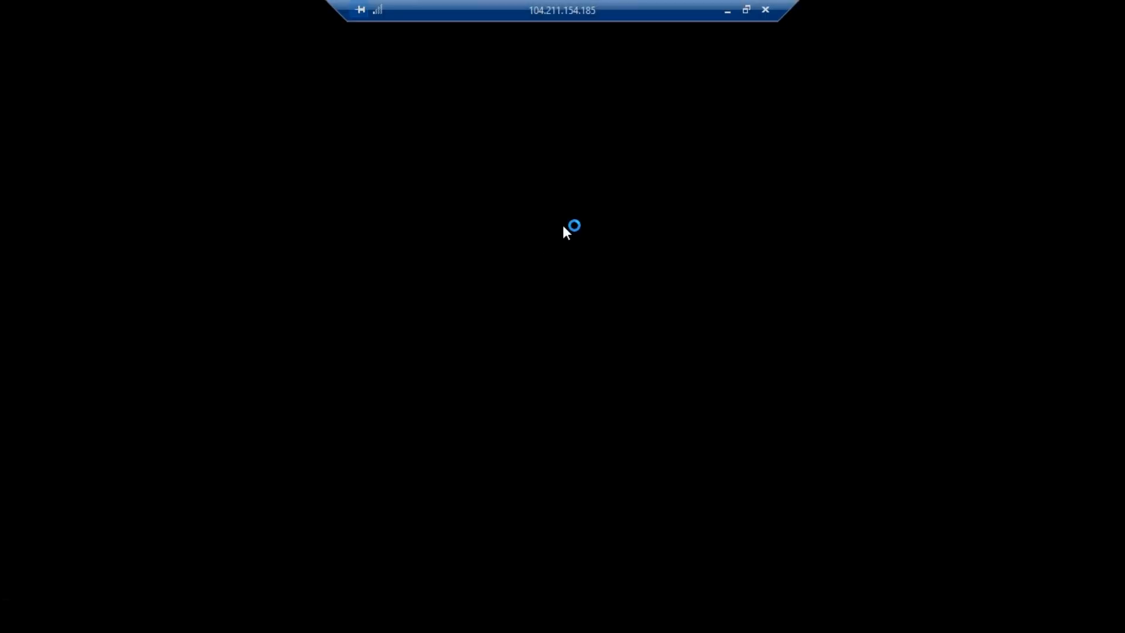
{"action": "left_click_drag", "start_coordinate": [571, 16], "coordinate": [674, 6]}
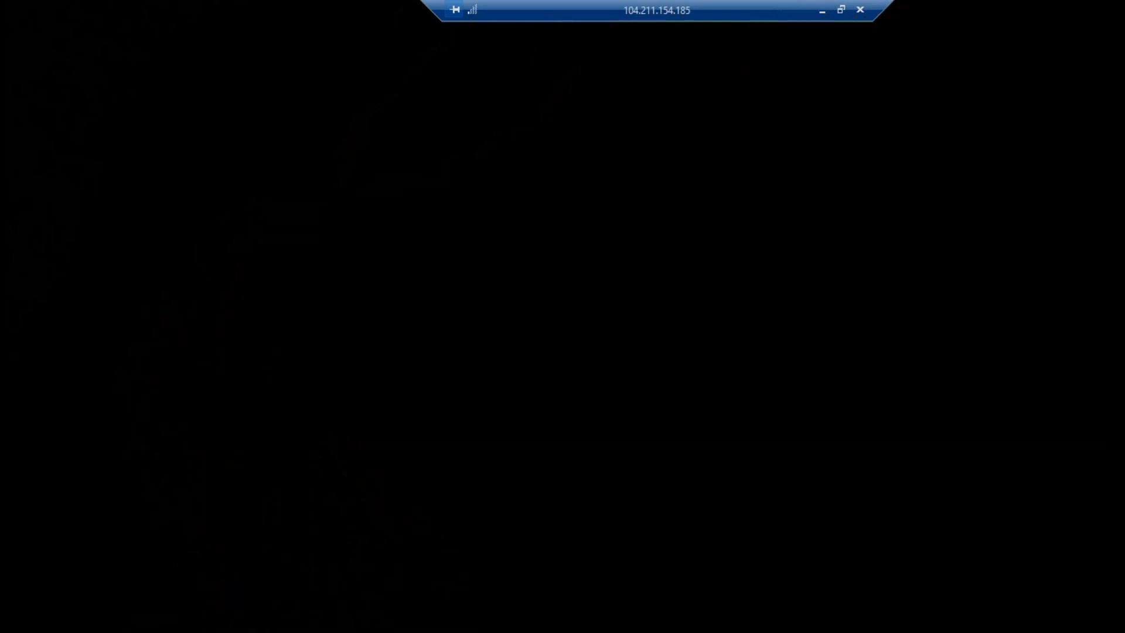
{"action": "left_click_drag", "start_coordinate": [613, 9], "coordinate": [698, 9]}
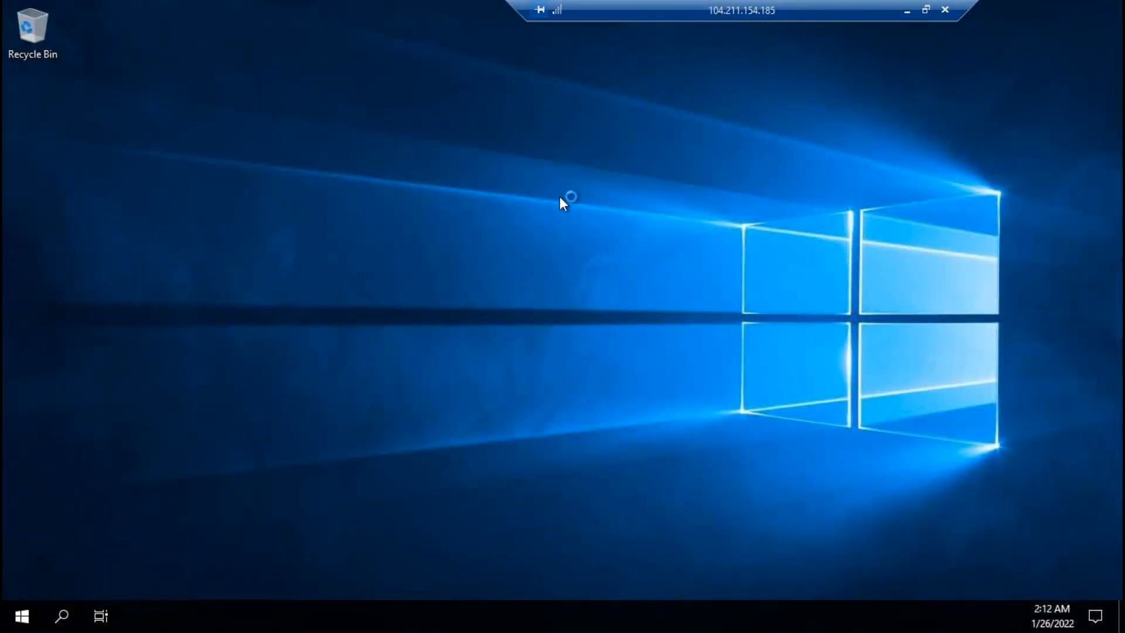
{"action": "left_click", "coordinate": [907, 10]}
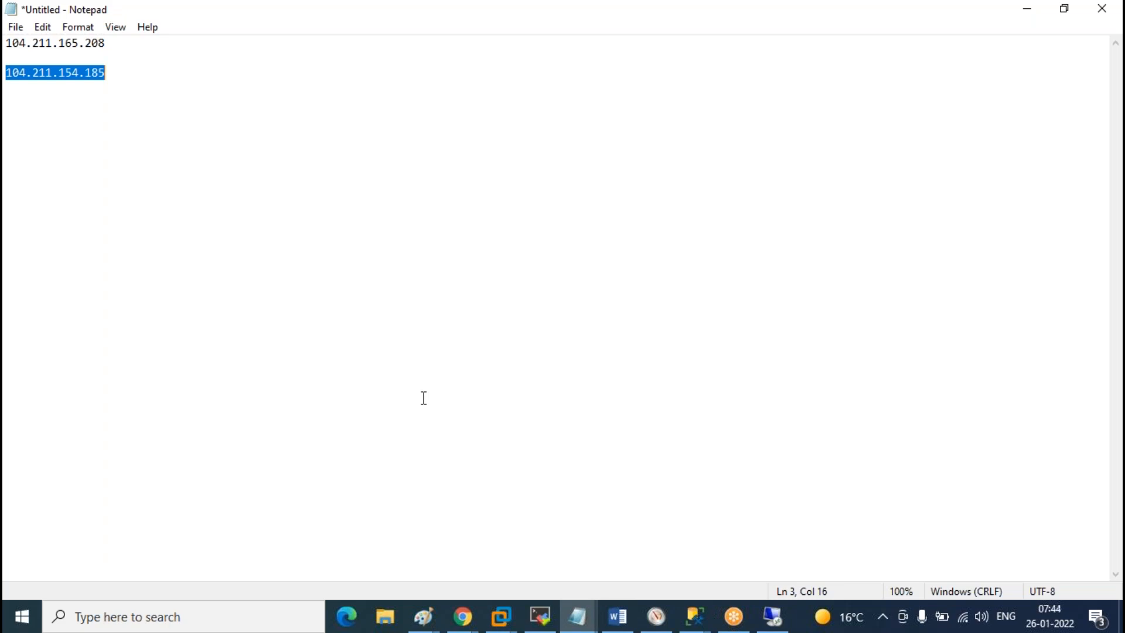
Highlight the new IP's last octet 185, then minimize Notepad to reveal the Azure portal
{"action": "left_click", "coordinate": [285, 237]}
{"action": "left_click_drag", "start_coordinate": [132, 89], "coordinate": [6, 88]}
{"action": "left_click", "coordinate": [1033, 18]}
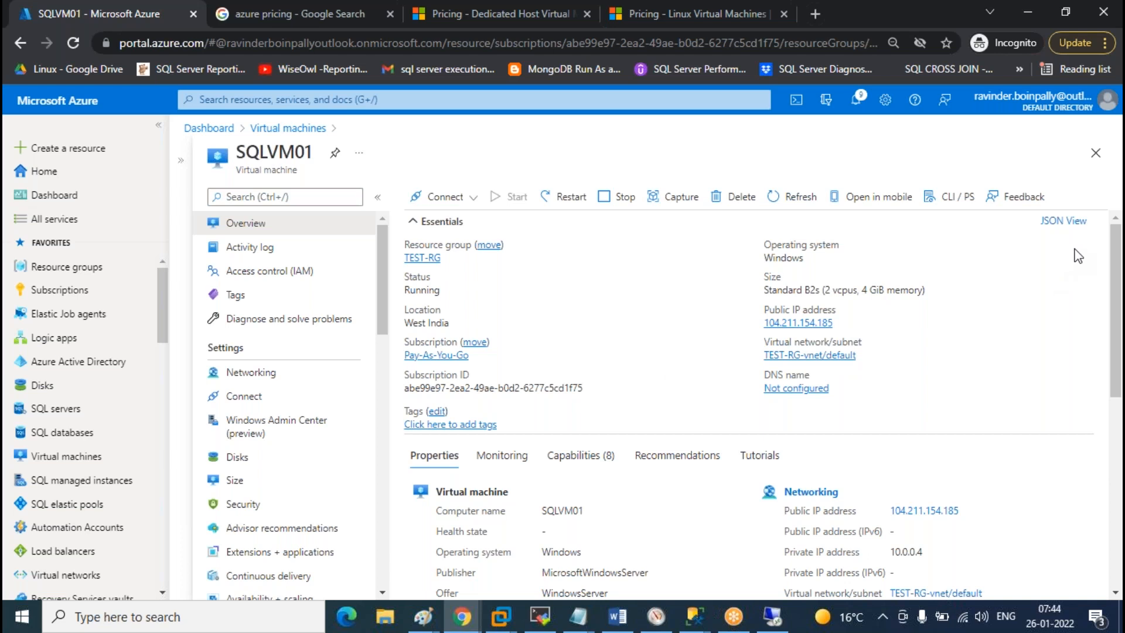
{"action": "left_click", "coordinate": [1100, 245]}
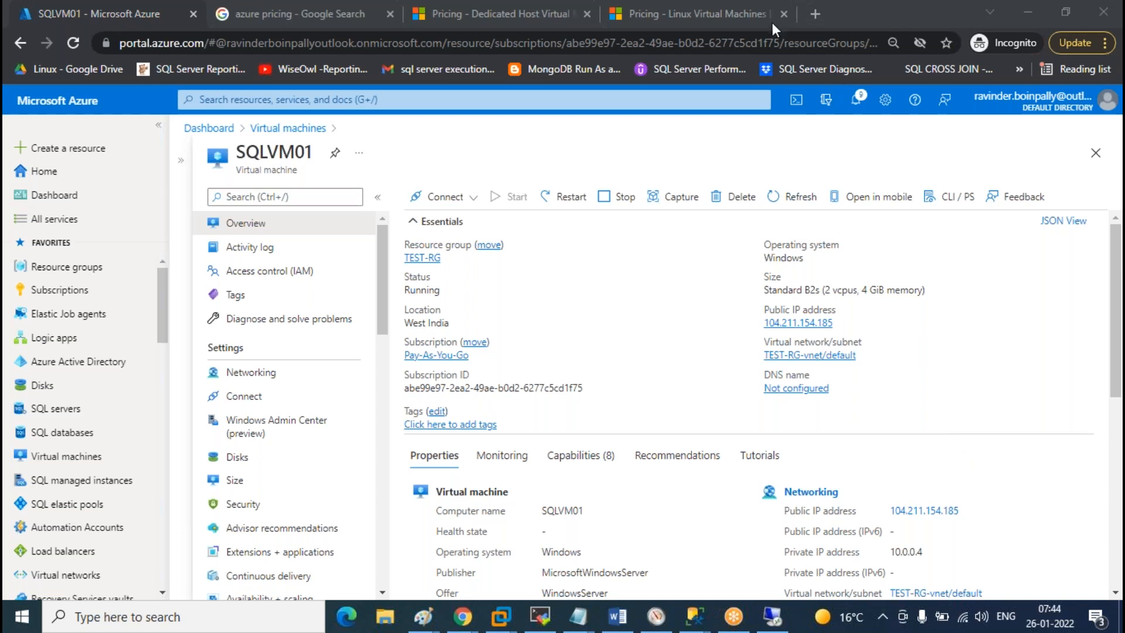
{"action": "left_click", "coordinate": [983, 350]}
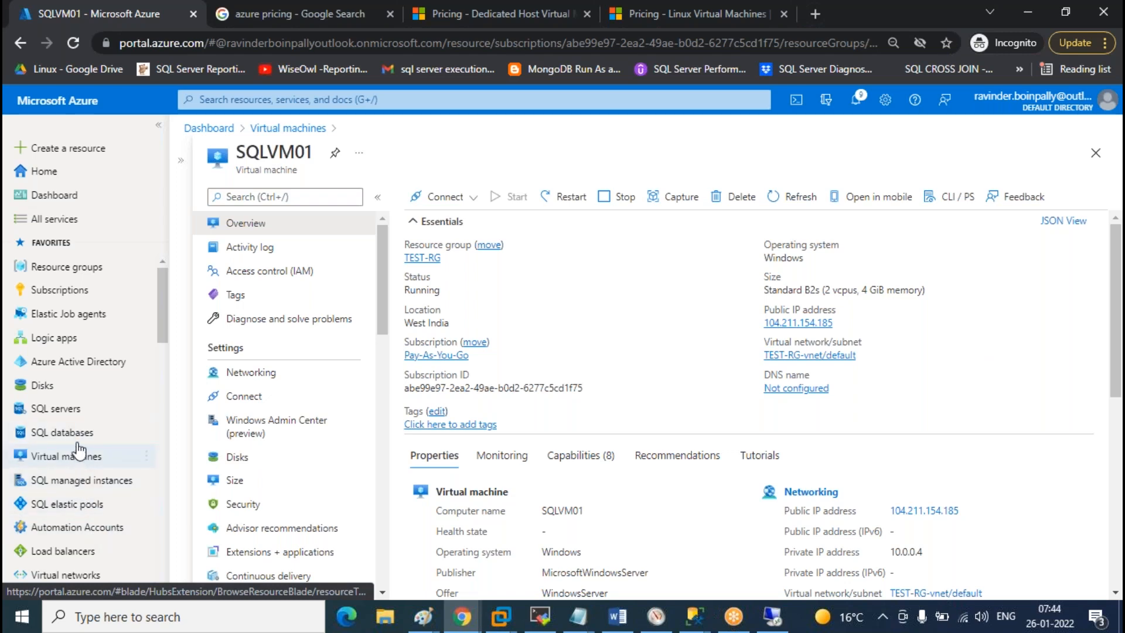
Review the sqlvm01 disks and running virtual machines, then return to the 104.211.154.185 session
{"action": "left_click", "coordinate": [50, 387]}
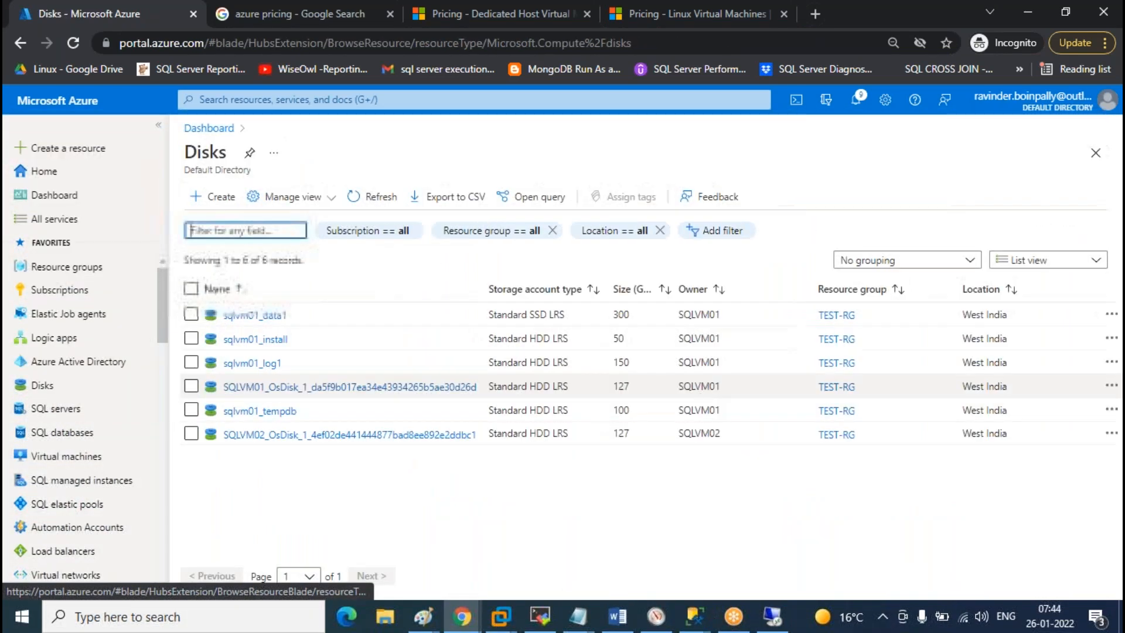
{"action": "left_click_drag", "start_coordinate": [724, 399], "coordinate": [236, 352]}
{"action": "left_click", "coordinate": [677, 531]}
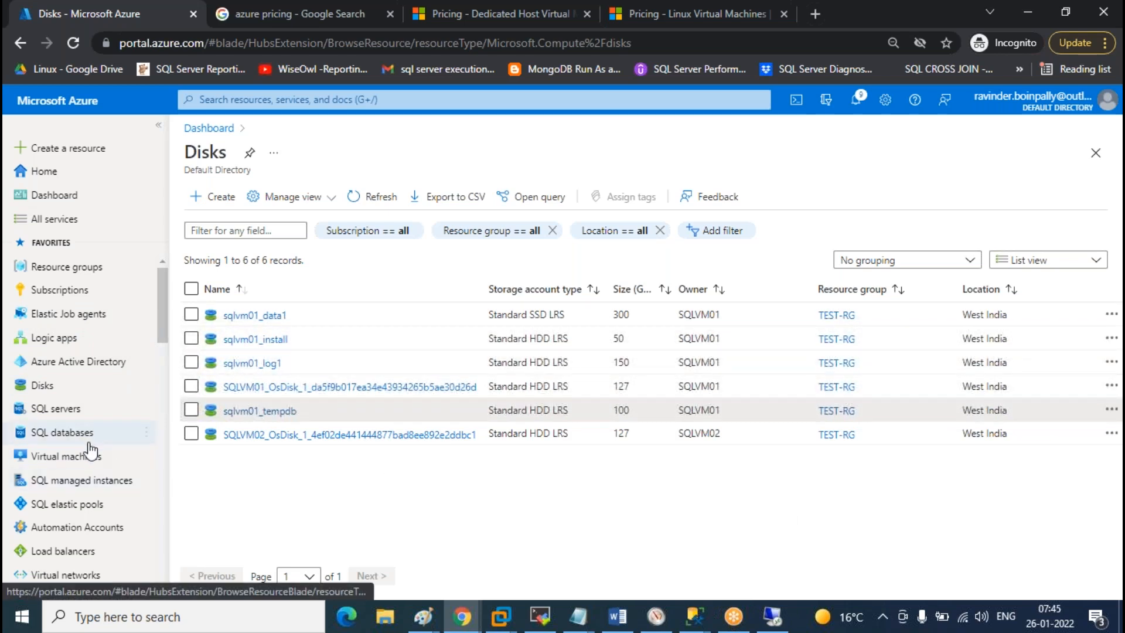
{"action": "mouse_move", "coordinate": [89, 452]}
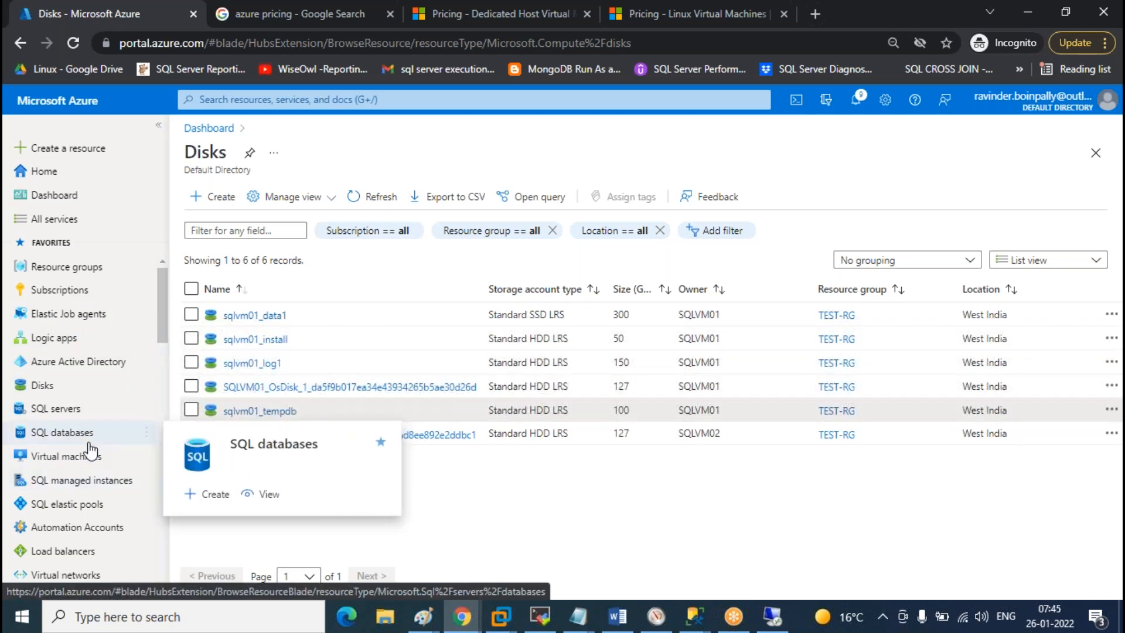
{"action": "left_click", "coordinate": [88, 455]}
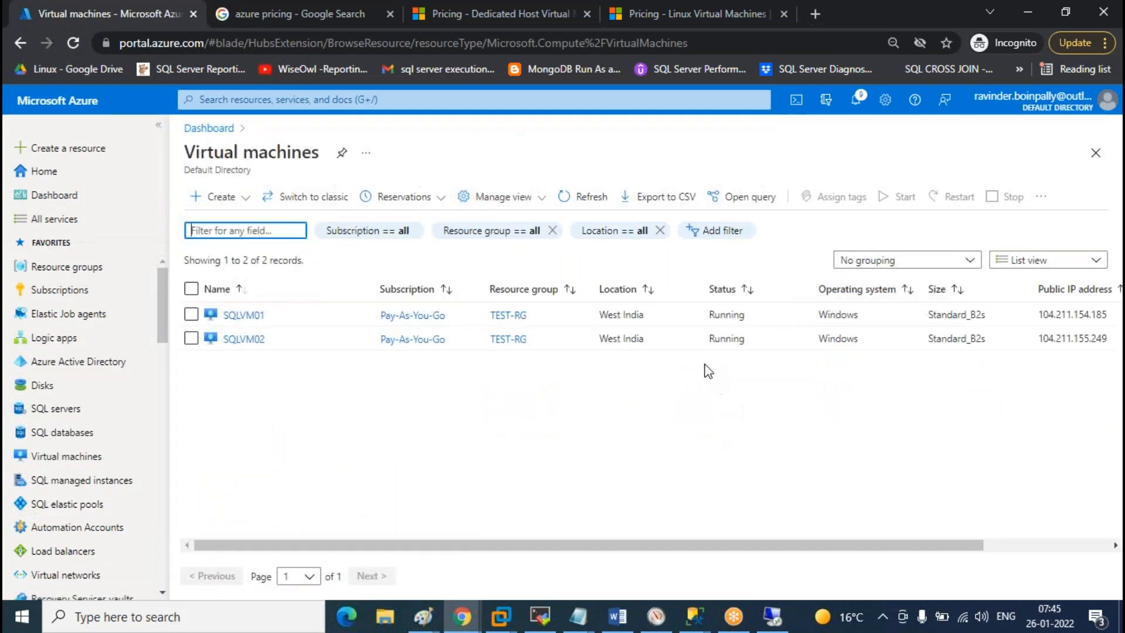
{"action": "left_click", "coordinate": [772, 615]}
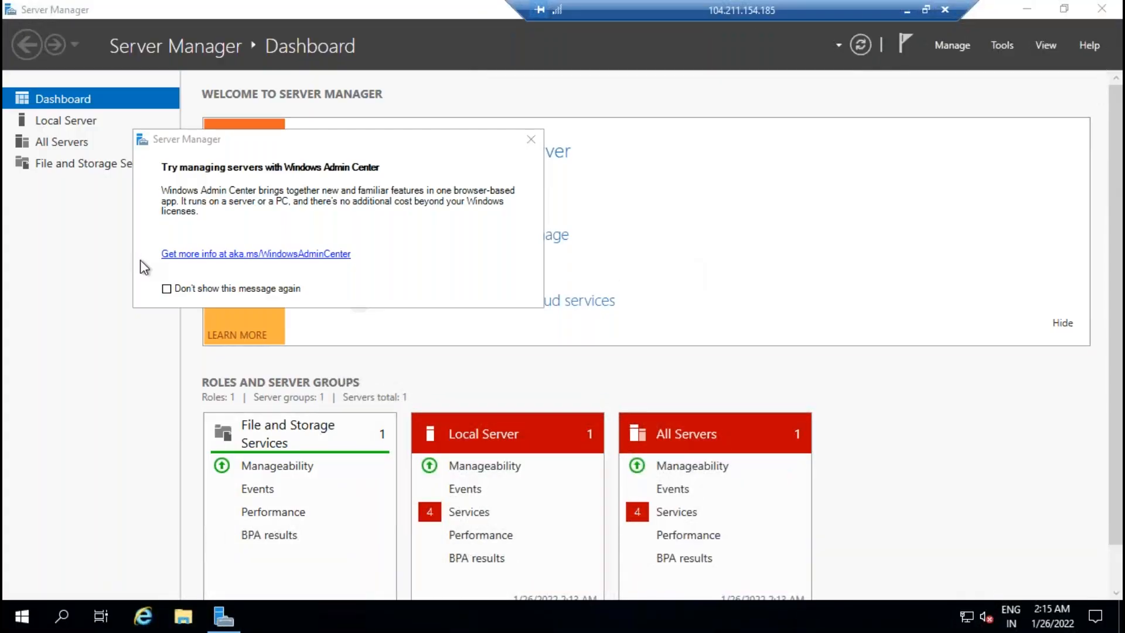
Open File Explorer on the server and list This PC's drives, including SQLData (H:) at 249 GB
{"action": "key", "text": "super+e"}
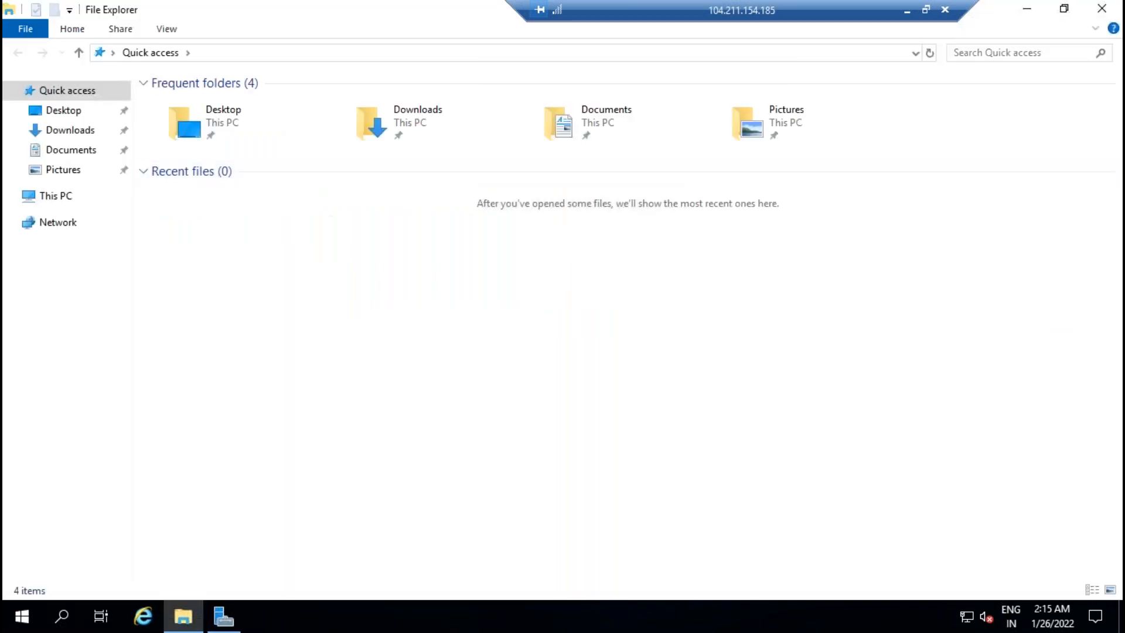
{"action": "left_click", "coordinate": [57, 196]}
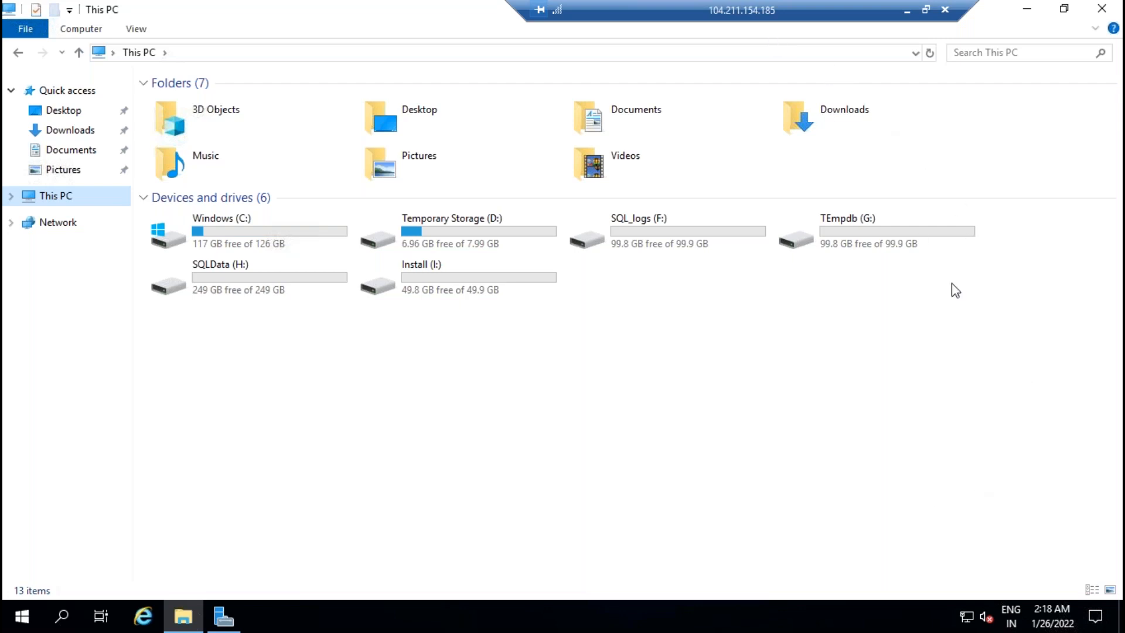
Launch Computer Management from Server Manager's Tools menu
{"action": "left_click", "coordinate": [225, 618]}
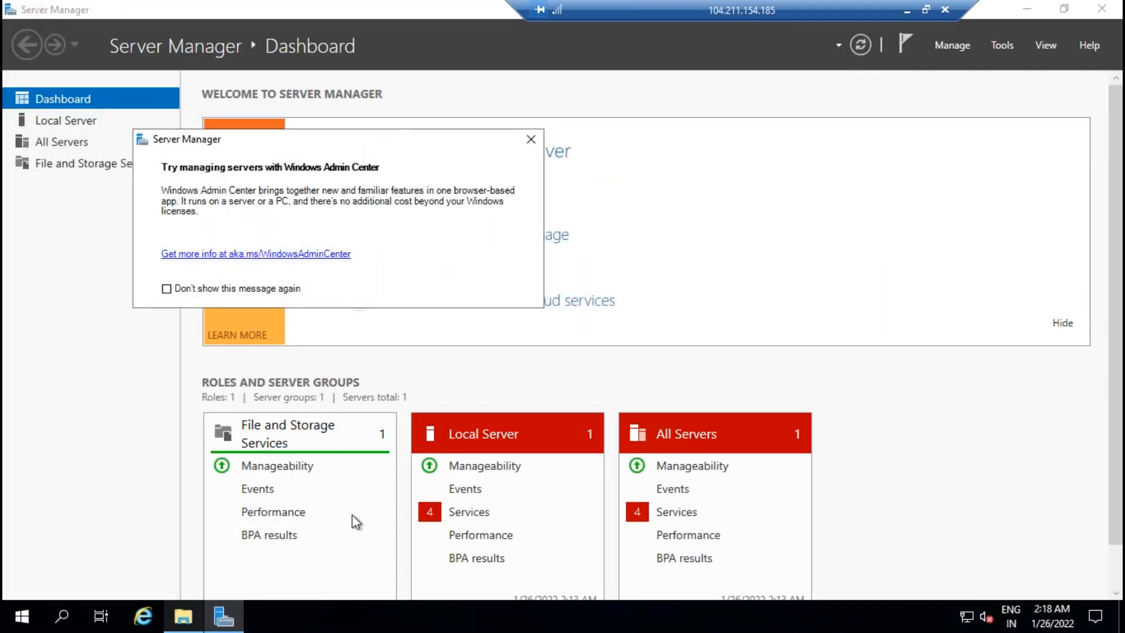
{"action": "left_click", "coordinate": [1003, 45]}
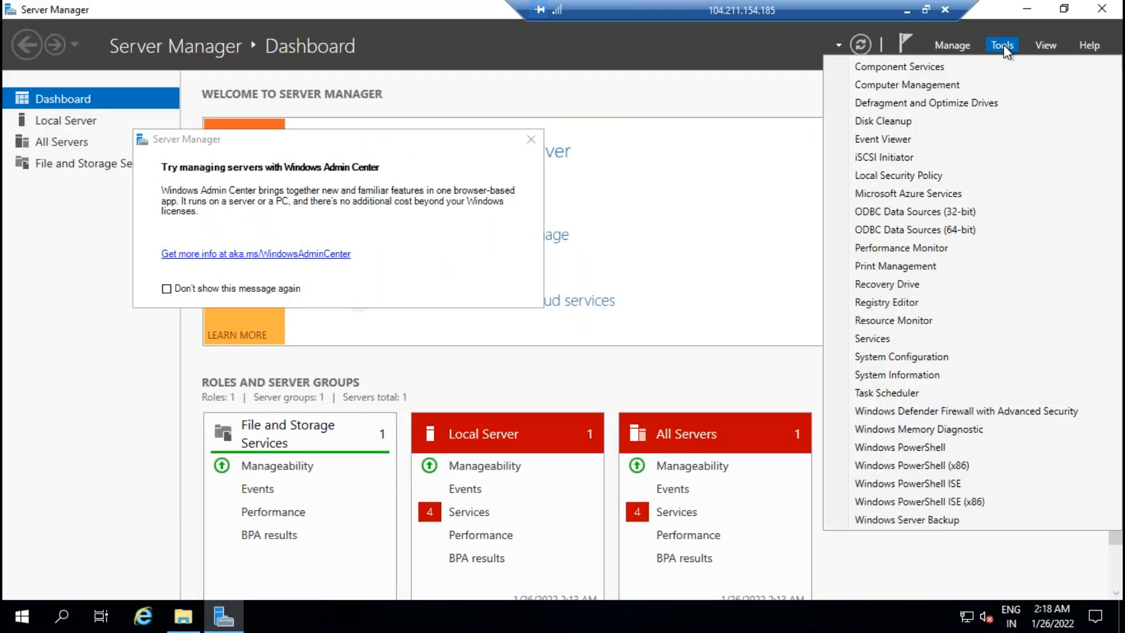
{"action": "left_click", "coordinate": [912, 103]}
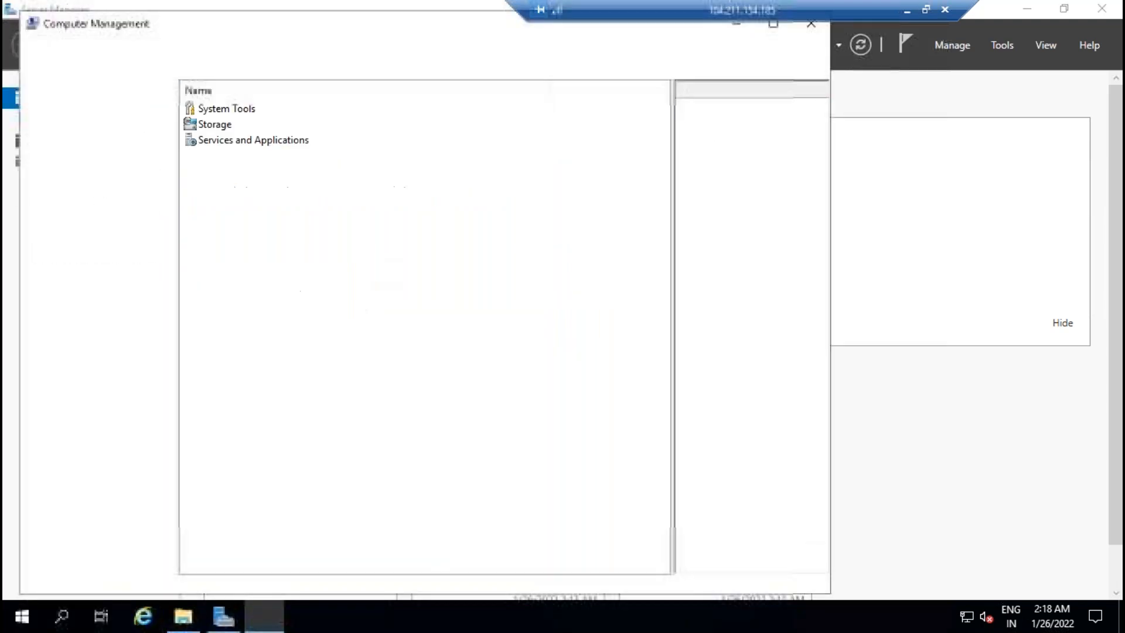
In maximized Disk Management, extend SQLData (H:) to 299.98 GB
{"action": "left_click", "coordinate": [138, 236]}
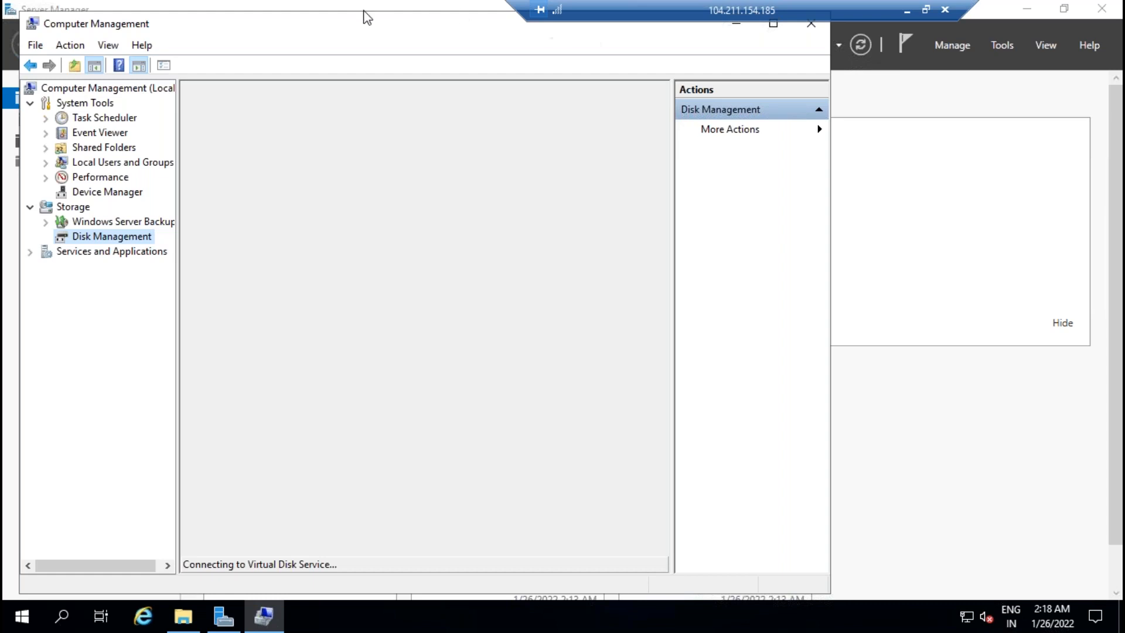
{"action": "left_click_drag", "start_coordinate": [579, 11], "coordinate": [696, 12]}
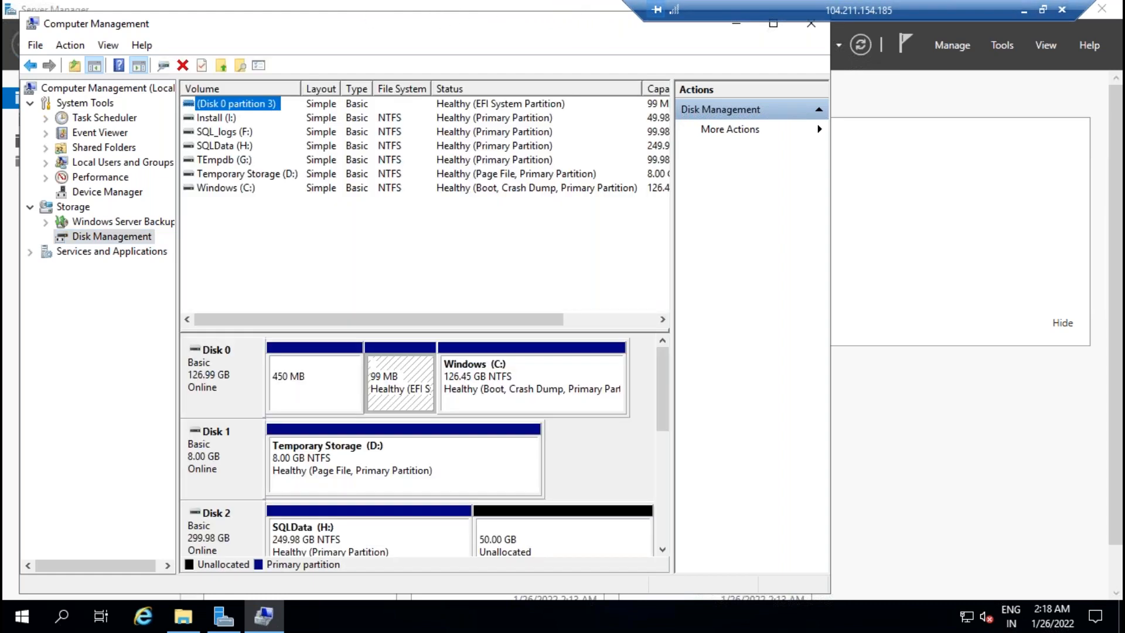
{"action": "double_click", "coordinate": [564, 25]}
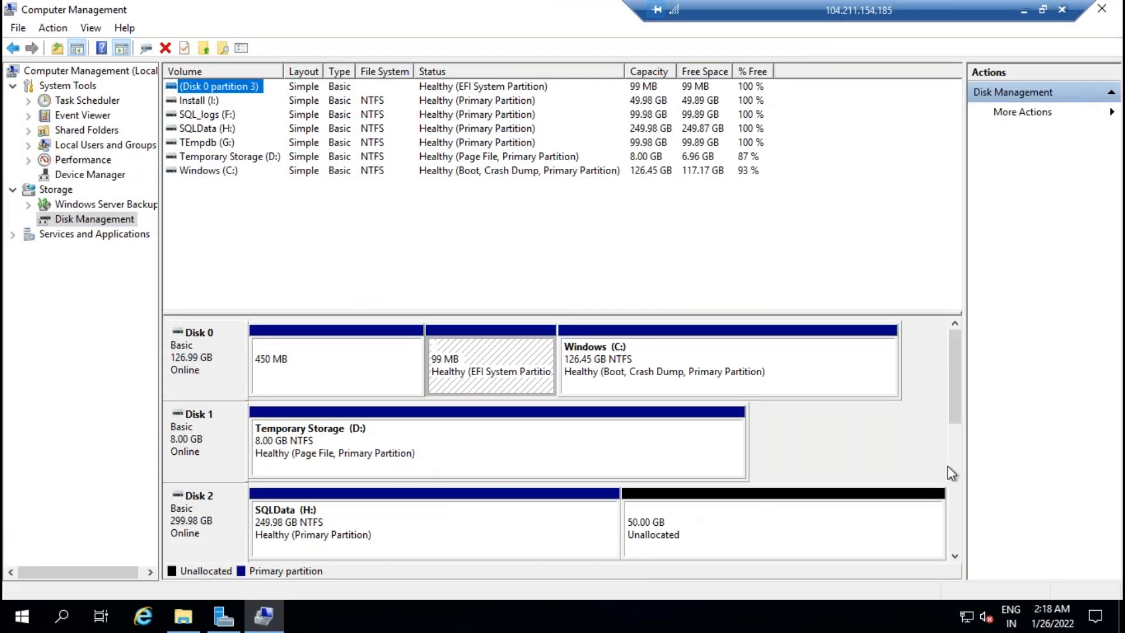
{"action": "left_click_drag", "start_coordinate": [955, 410], "coordinate": [955, 437]}
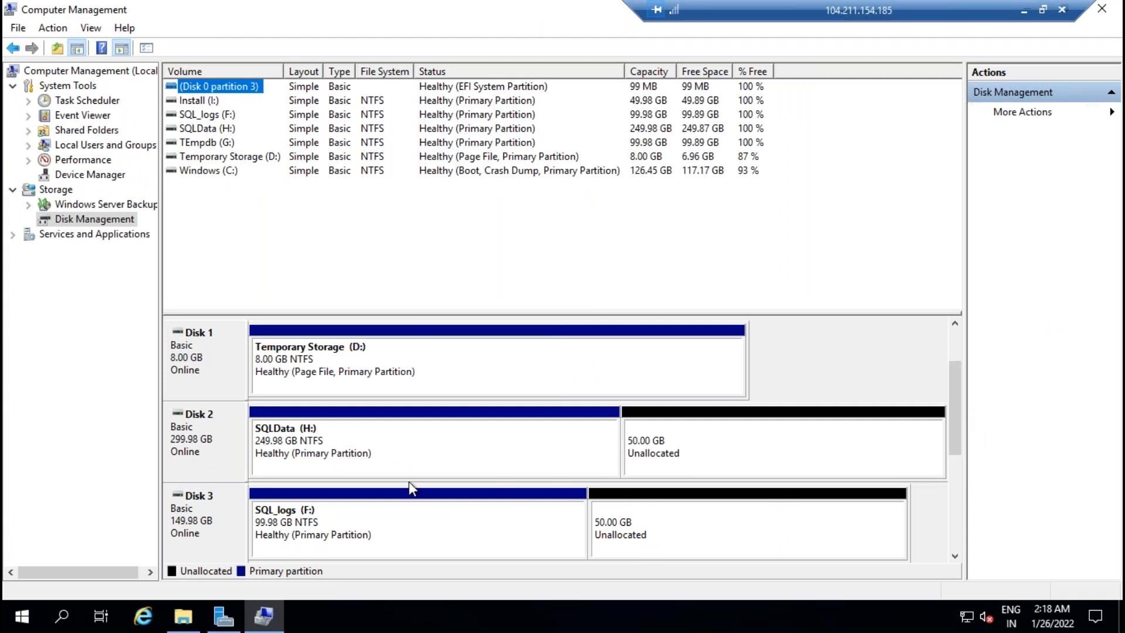
{"action": "right_click", "coordinate": [403, 444]}
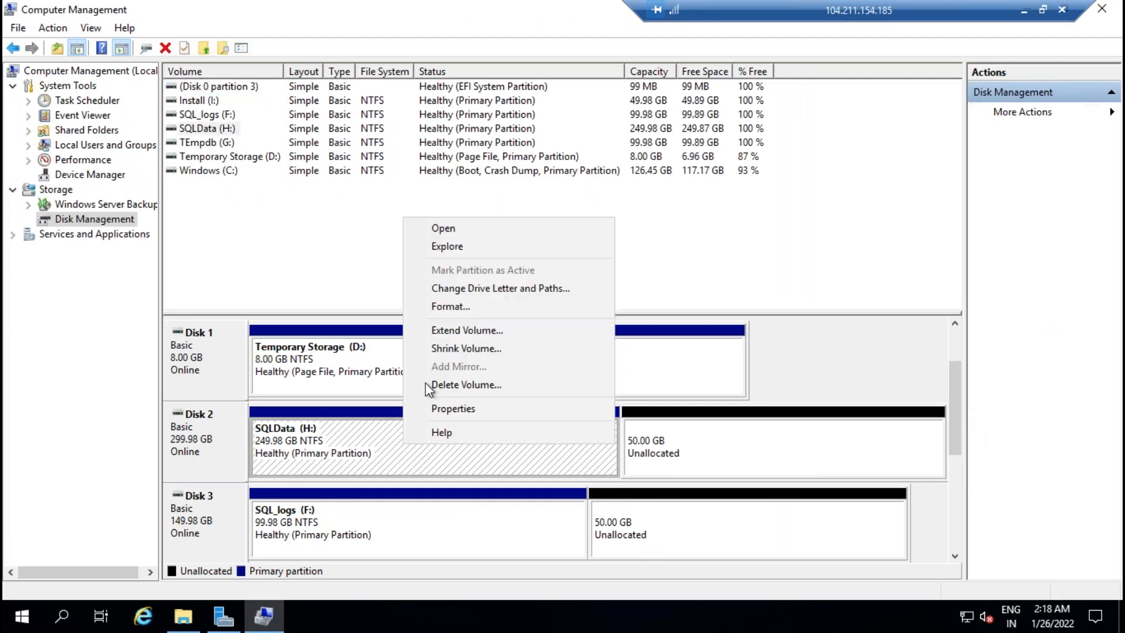
{"action": "left_click", "coordinate": [501, 331]}
{"action": "left_click", "coordinate": [495, 397]}
{"action": "left_click", "coordinate": [495, 396]}
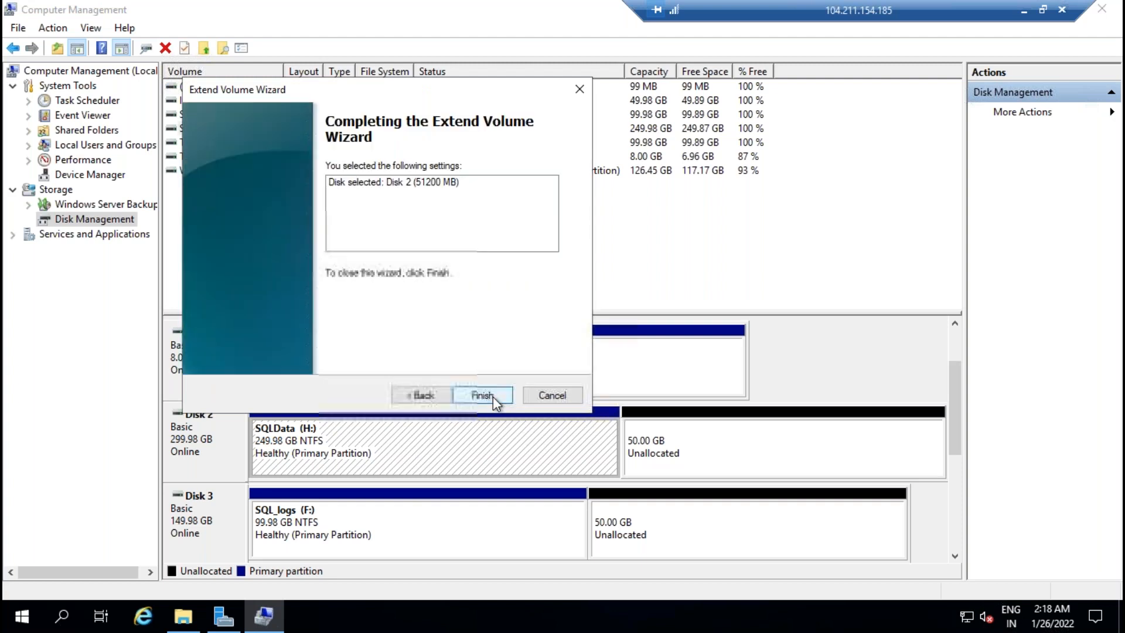
{"action": "left_click", "coordinate": [497, 397]}
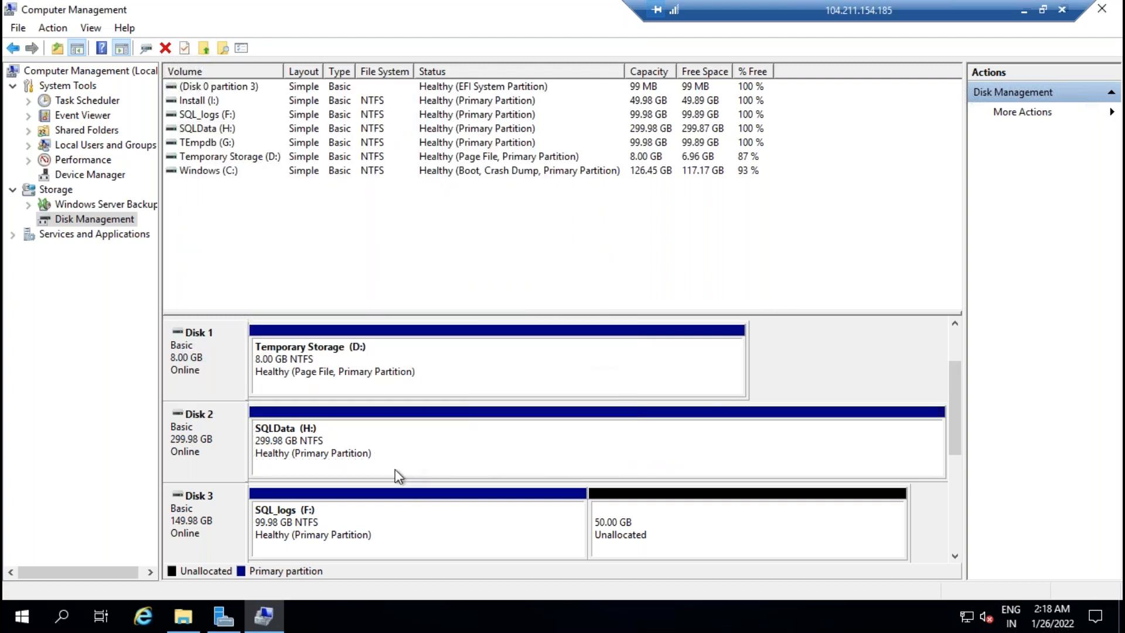
Extend SQL_logs (F:) to 149.98 GB and bring up File Explorer's This PC
{"action": "scroll", "coordinate": [958, 433], "scroll_direction": "down", "scroll_amount": 2}
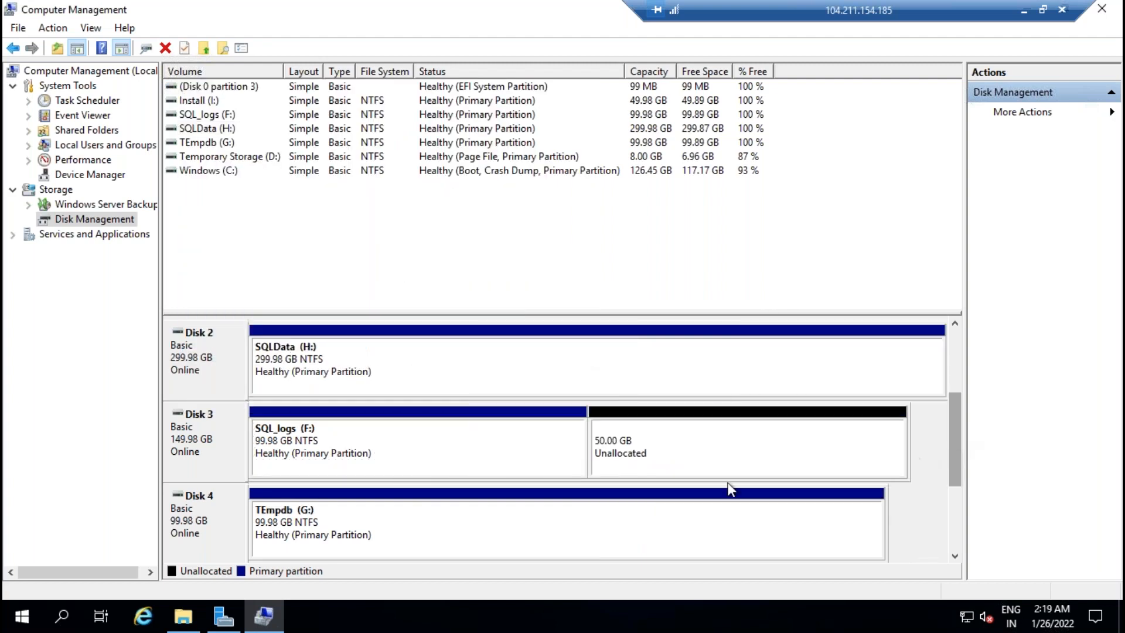
{"action": "right_click", "coordinate": [369, 450]}
{"action": "left_click", "coordinate": [437, 333]}
{"action": "left_click", "coordinate": [489, 395]}
{"action": "left_click", "coordinate": [489, 393]}
{"action": "left_click", "coordinate": [490, 394]}
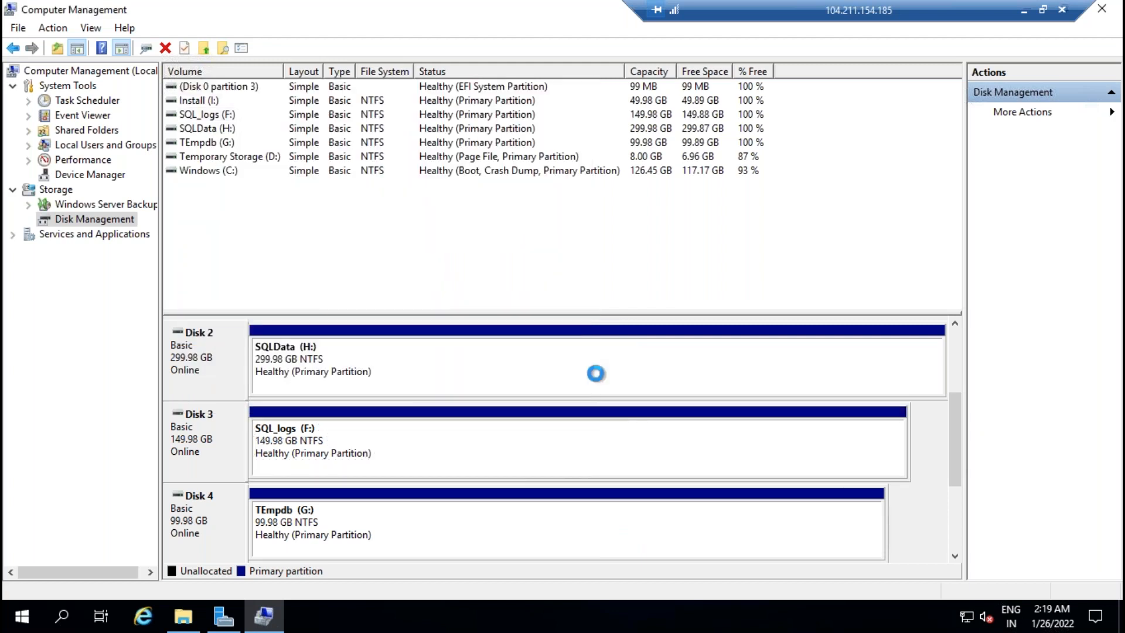
{"action": "left_click", "coordinate": [183, 615]}
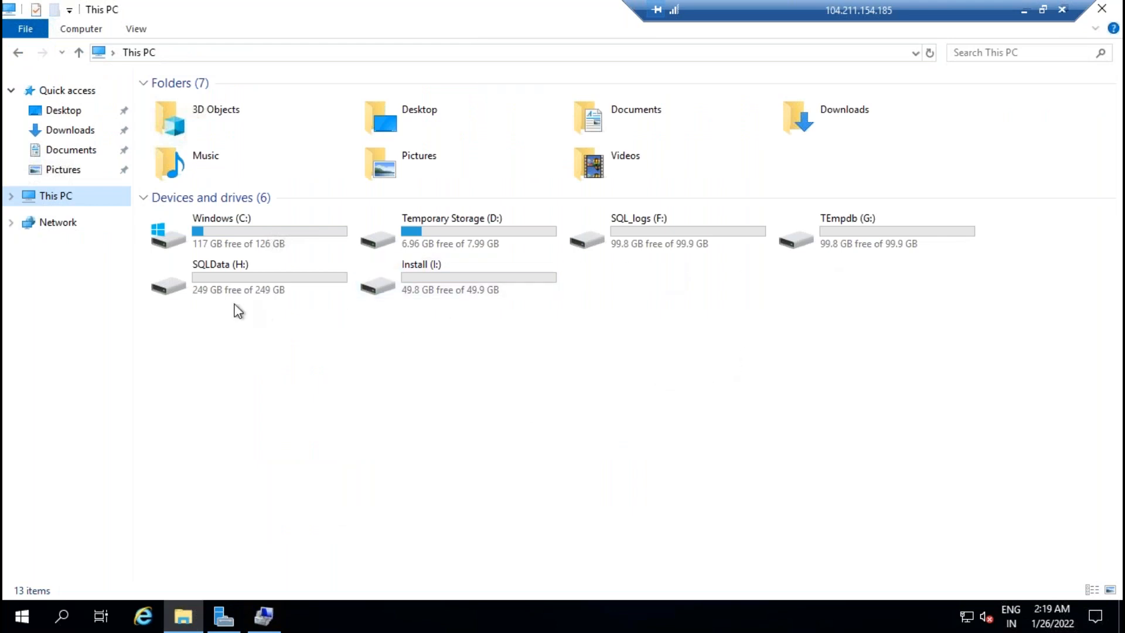
Refresh This PC to show F: at 149 GB and H: at 299 GB, check Azure, then return
{"action": "right_click", "coordinate": [615, 368]}
{"action": "left_click", "coordinate": [674, 437]}
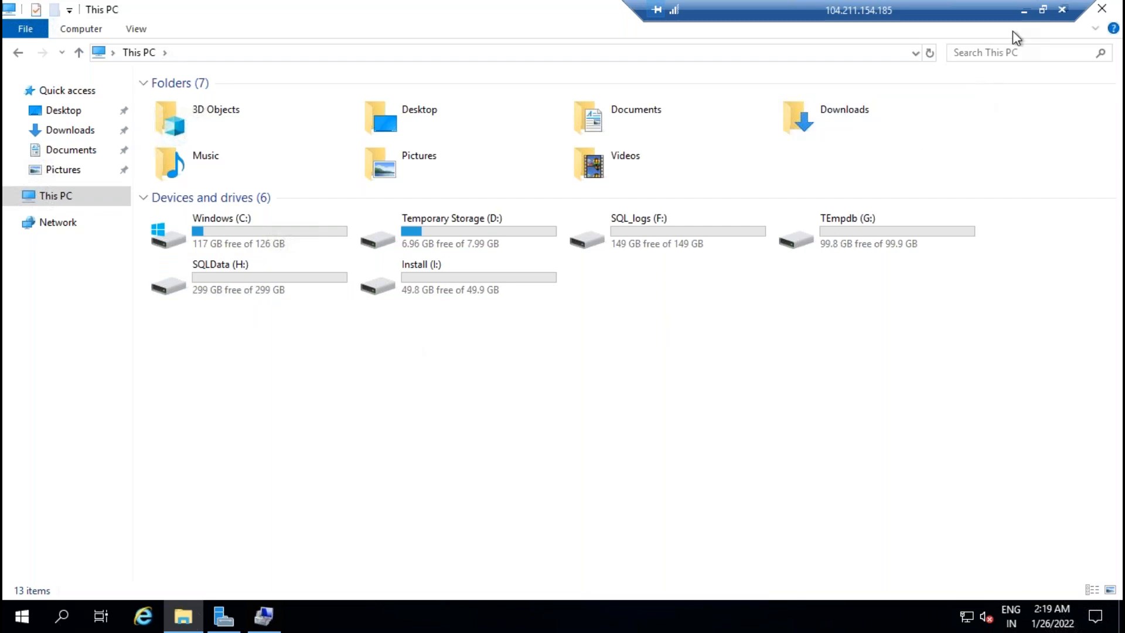
{"action": "left_click", "coordinate": [1024, 10]}
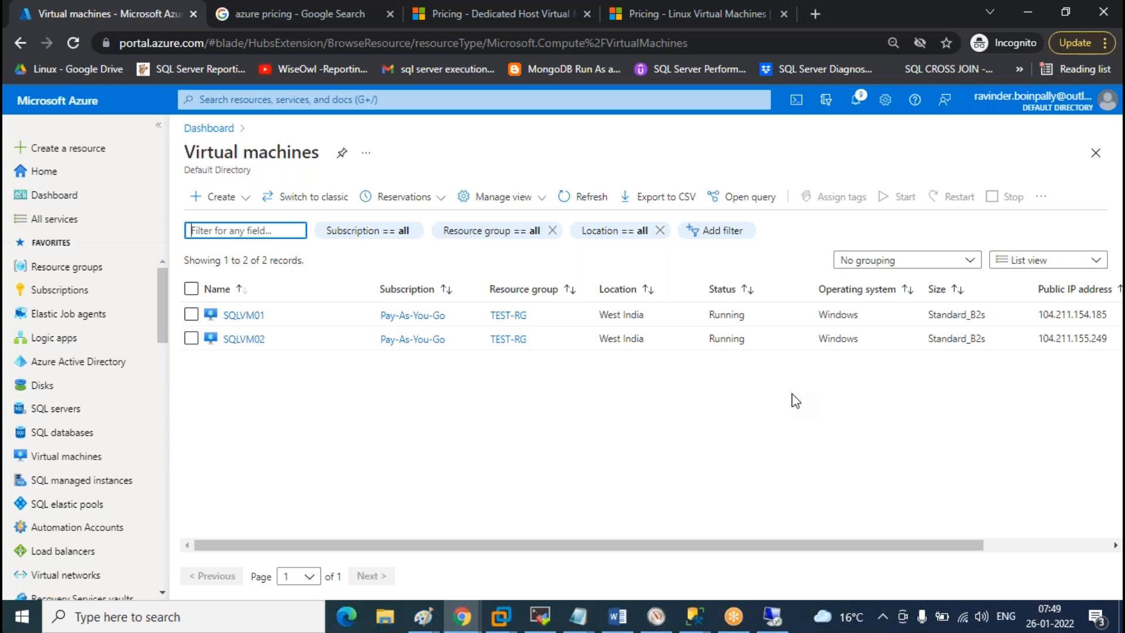
{"action": "left_click", "coordinate": [772, 616]}
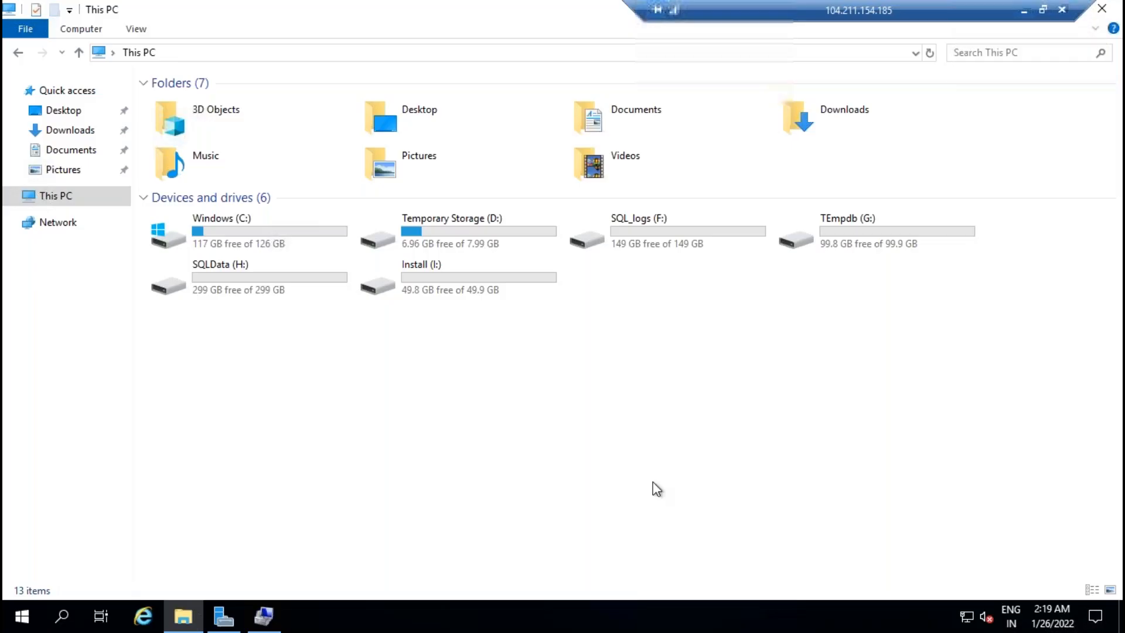
Create a new folder named SQLbackups on the Install (I:) drive
{"action": "double_click", "coordinate": [456, 284]}
{"action": "right_click", "coordinate": [330, 178]}
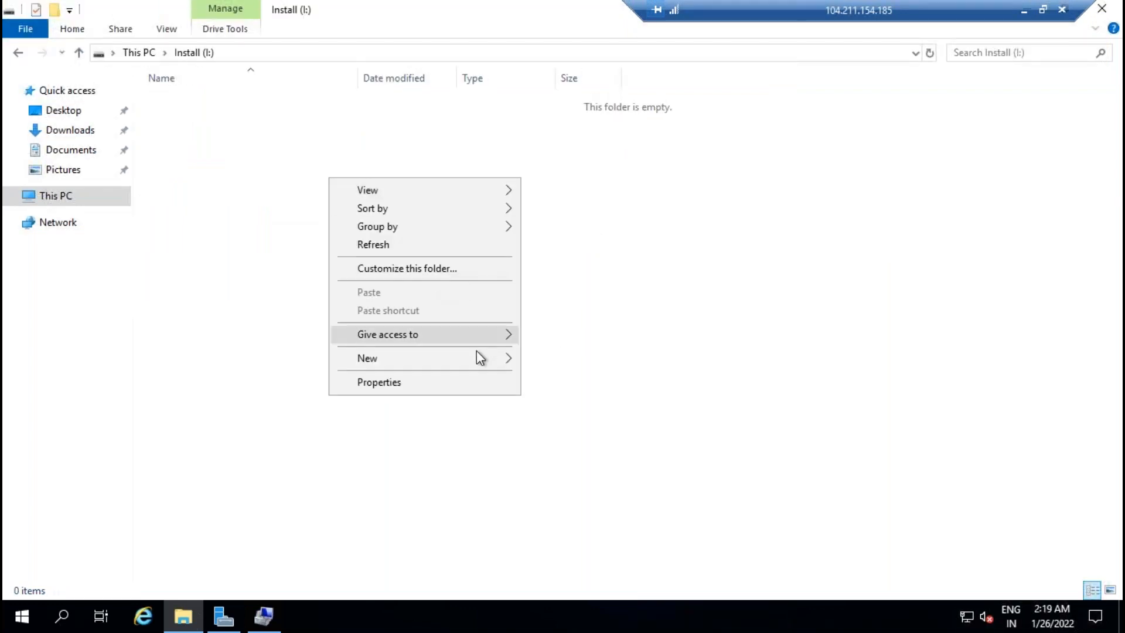
{"action": "mouse_move", "coordinate": [435, 358]}
{"action": "left_click", "coordinate": [597, 359]}
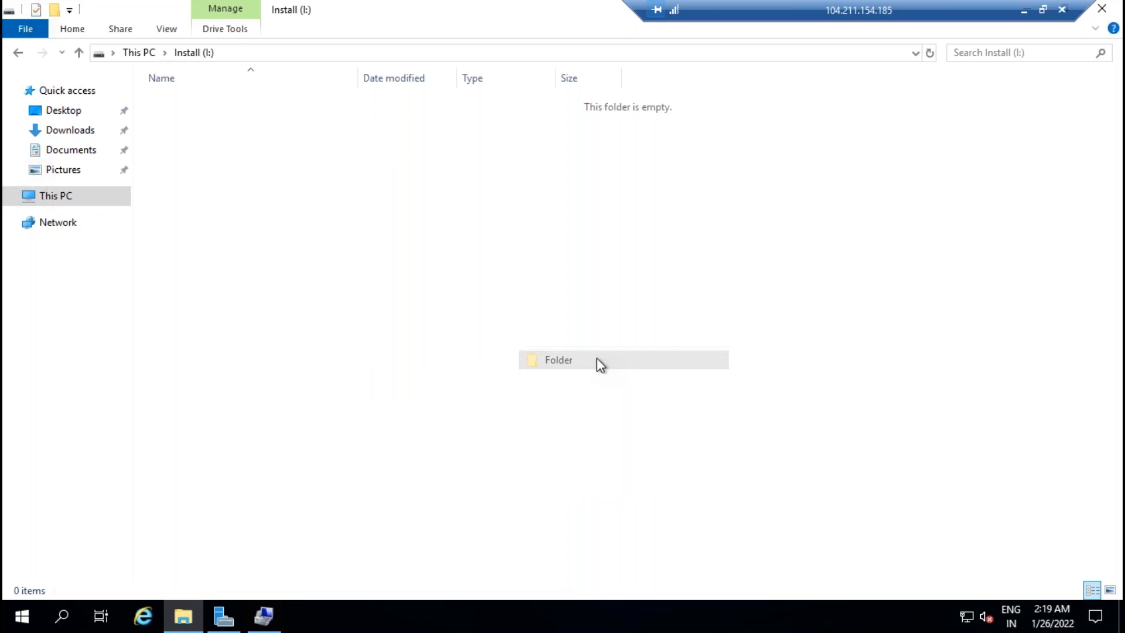
{"action": "type", "text": "SQL"}
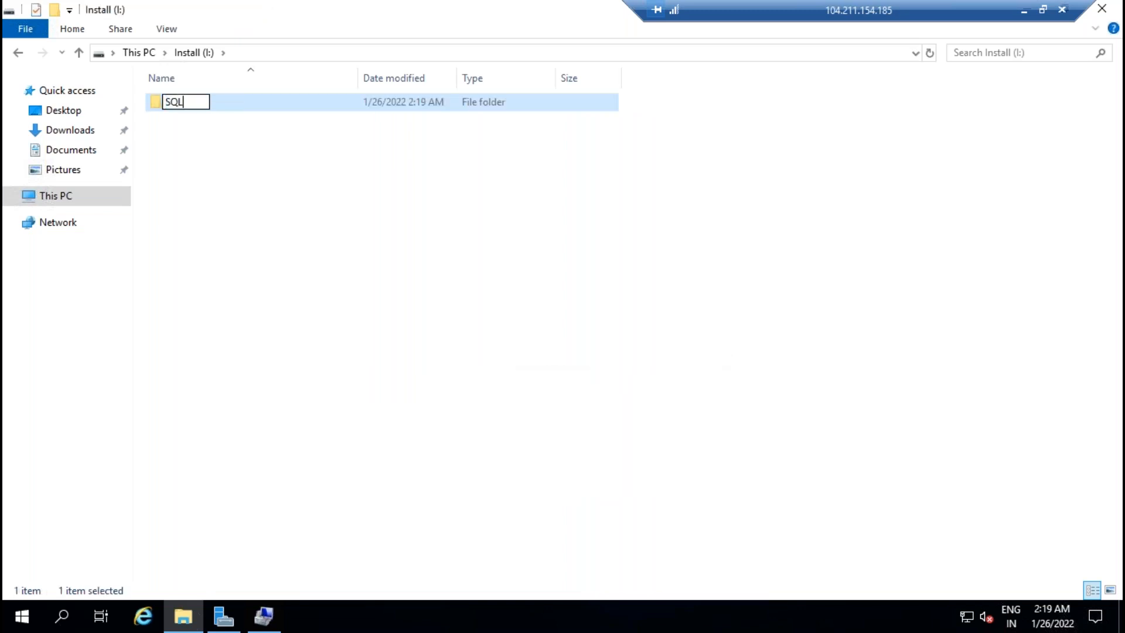
{"action": "type", "text": "backups"}
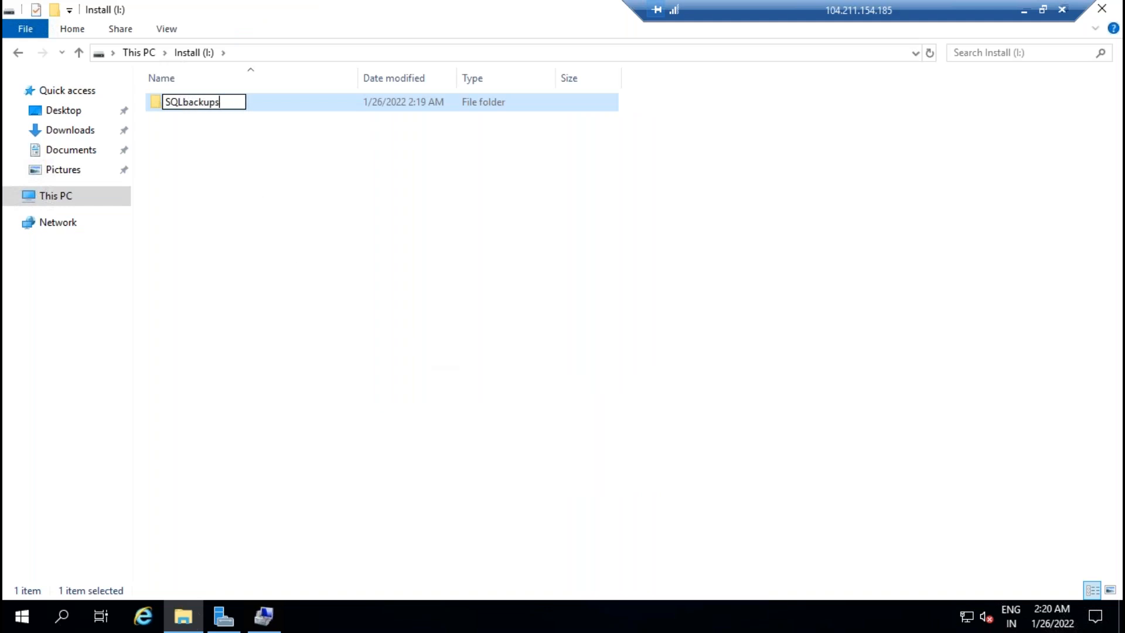
{"action": "left_click", "coordinate": [291, 187]}
Create a text document named Test saying 'this is test file created for disk operations' and save it
{"action": "right_click", "coordinate": [291, 186]}
{"action": "mouse_move", "coordinate": [375, 382]}
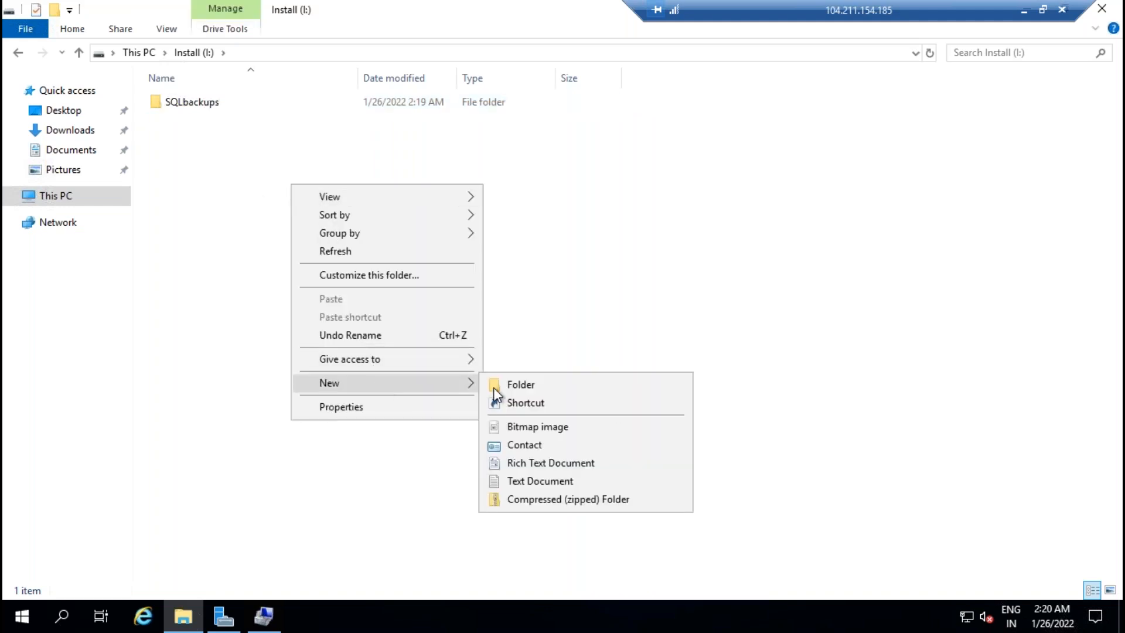
{"action": "left_click", "coordinate": [544, 476]}
{"action": "type", "text": "Test"}
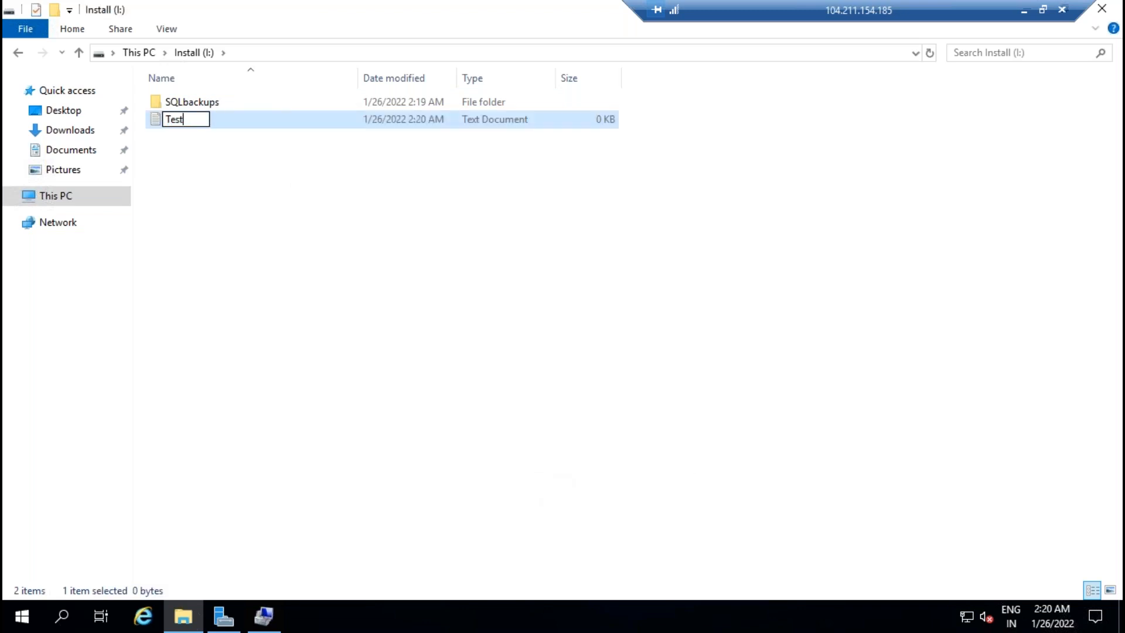
{"action": "key", "text": "Return"}
{"action": "key", "text": "Return"}
{"action": "type", "text": "this is test i"}
{"action": "type", "text": "iel"}
{"action": "key", "text": "BackSpace"}
{"action": "key", "text": "BackSpace"}
{"action": "type", "text": "le "}
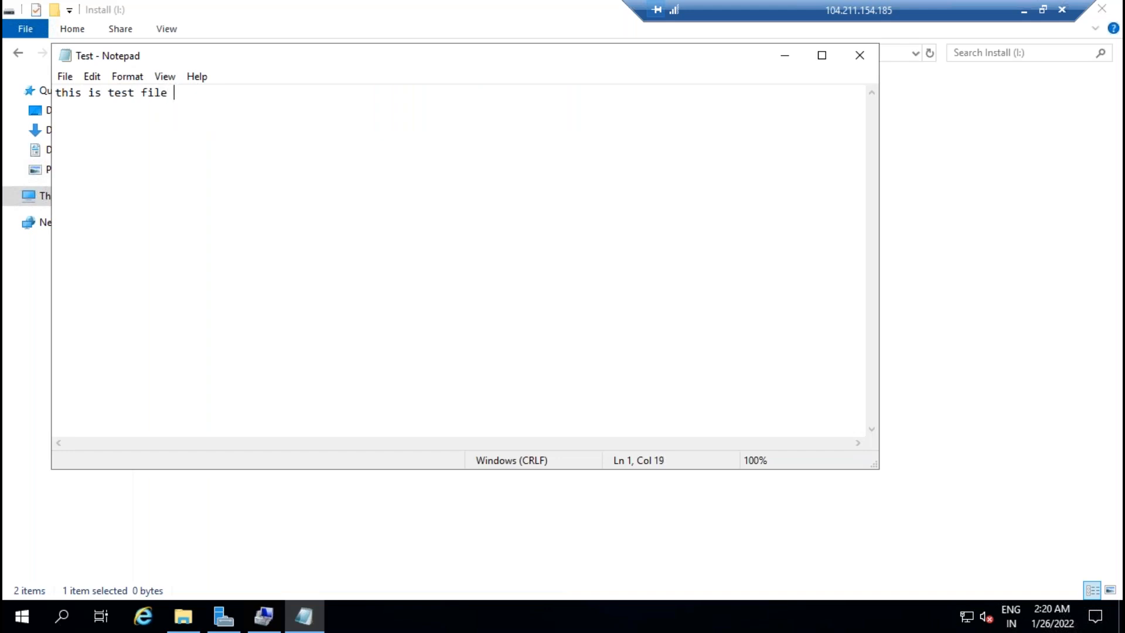
{"action": "type", "text": "created for dids"}
{"action": "key", "text": "BackSpace"}
{"action": "key", "text": "BackSpace"}
{"action": "type", "text": "sk "}
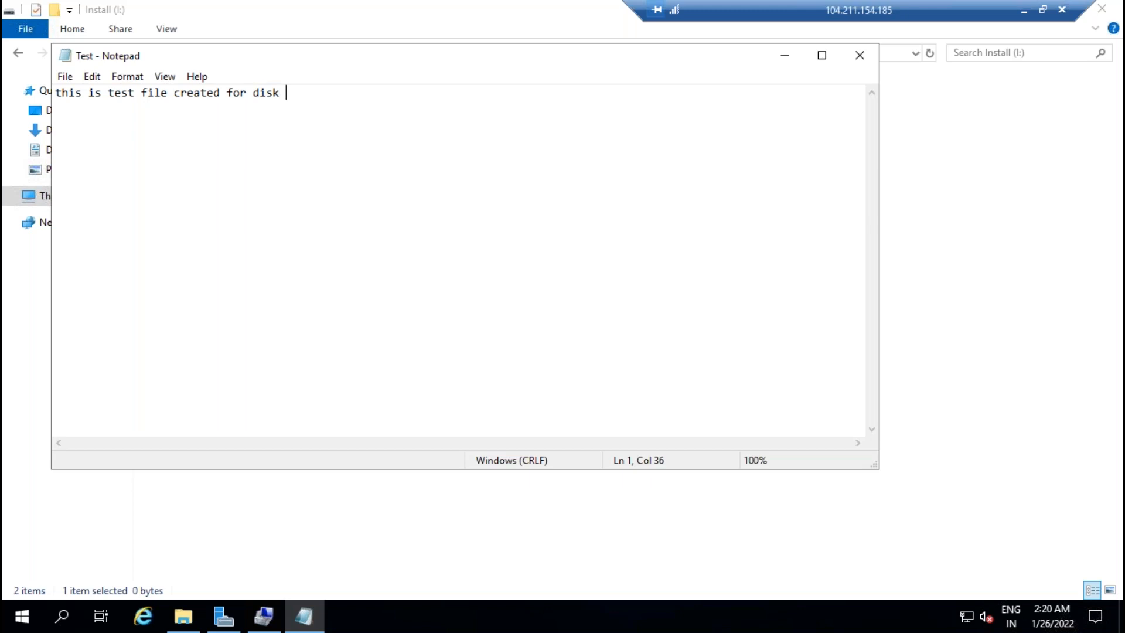
{"action": "type", "text": "operations"}
{"action": "key", "text": "ctrl+s"}
{"action": "left_click", "coordinate": [860, 55]}
Make 14 copies of the Test file in Install (I:) and select all 15 files
{"action": "left_click", "coordinate": [566, 454]}
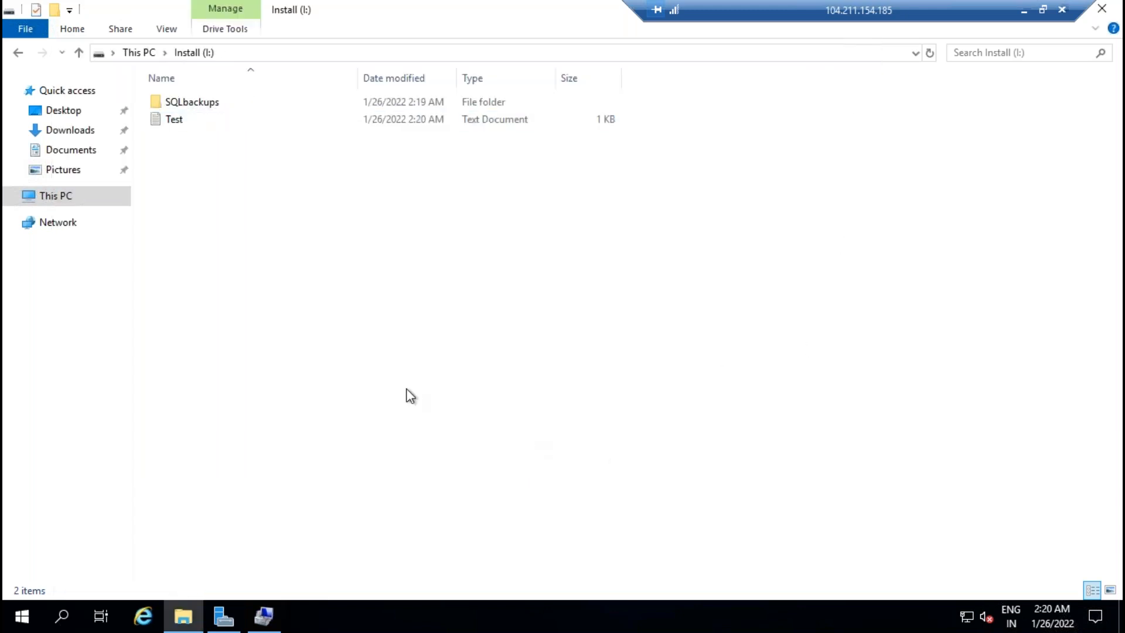
{"action": "left_click", "coordinate": [173, 123]}
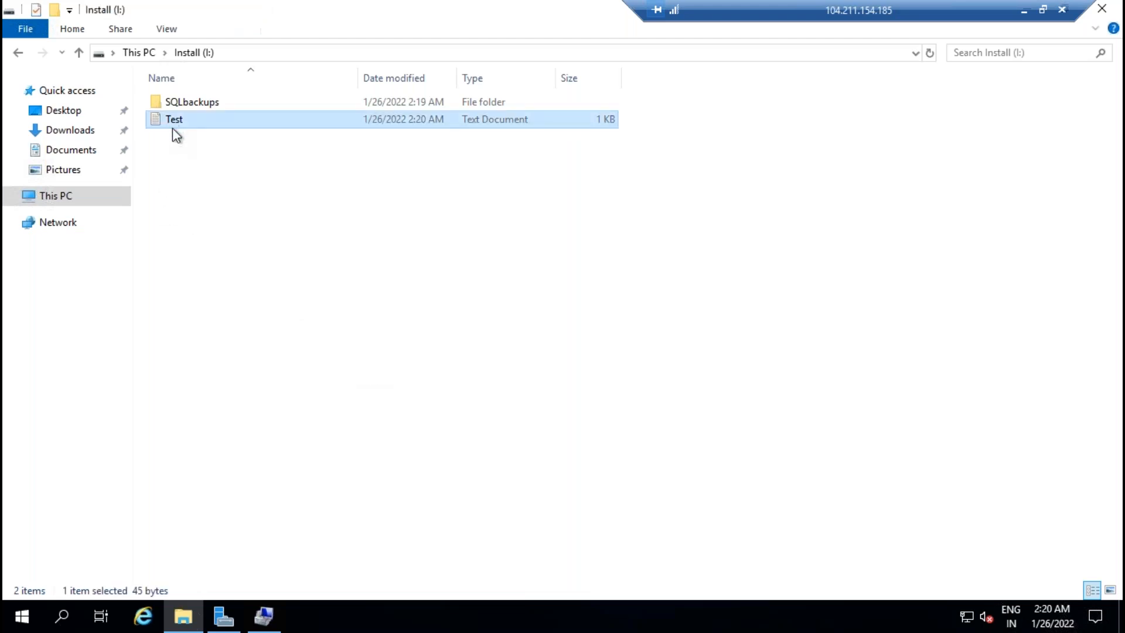
{"action": "key", "text": "ctrl+c"}
{"action": "key", "text": "ctrl+v"}
{"action": "key", "text": "ctrl+v"}
{"action": "key", "text": "ctrl+v"}
{"action": "key", "text": "ctrl+v"}
{"action": "key", "text": "ctrl+v"}
{"action": "key", "text": "ctrl+v"}
{"action": "key", "text": "ctrl+v"}
{"action": "key", "text": "ctrl+v"}
{"action": "key", "text": "ctrl+v"}
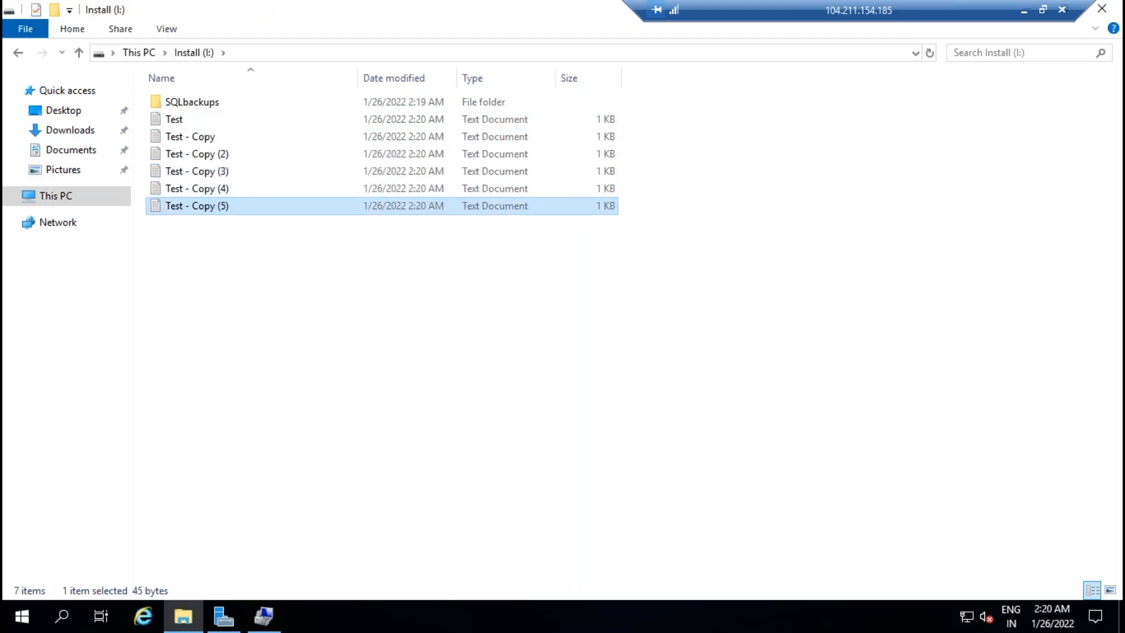
{"action": "key", "text": "ctrl+v"}
{"action": "key", "text": "ctrl+v"}
{"action": "key", "text": "ctrl+v"}
{"action": "key", "text": "ctrl+v"}
{"action": "key", "text": "ctrl+v"}
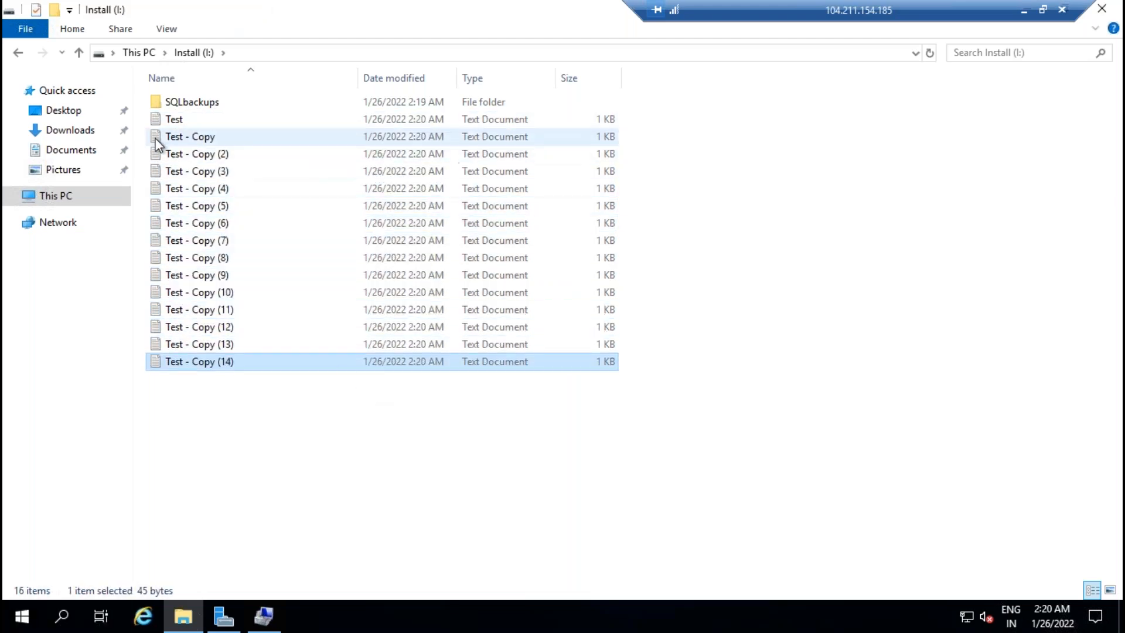
{"action": "left_click", "coordinate": [169, 136]}
{"action": "left_click", "coordinate": [177, 120]}
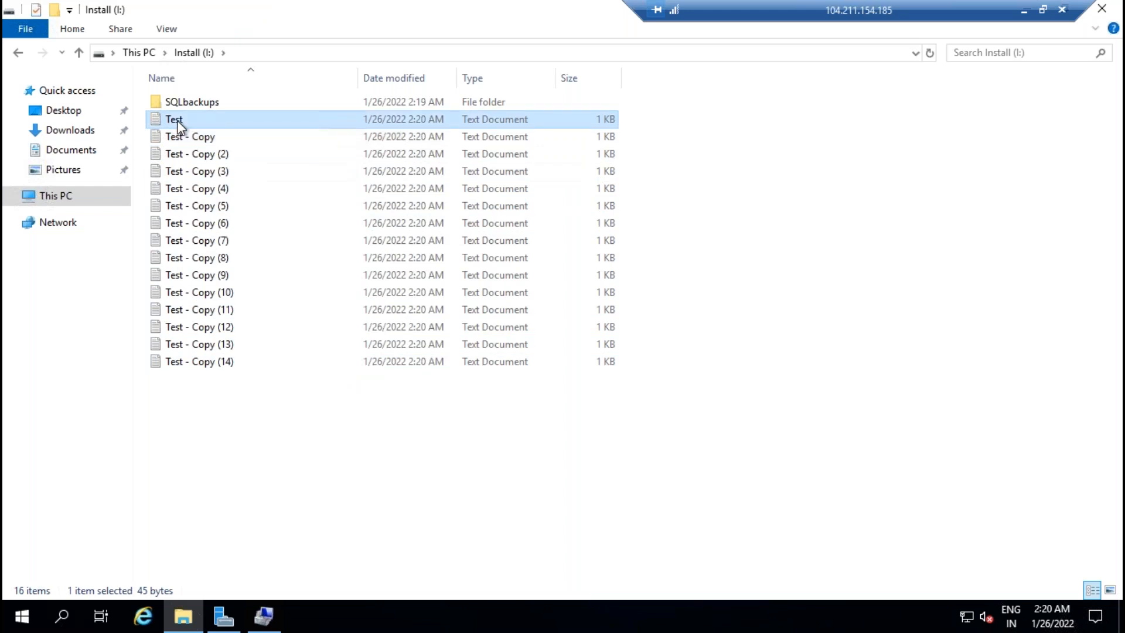
{"action": "key", "text": "shift+Down"}
{"action": "key", "text": "shift+Down"}
{"action": "key", "text": "shift+Down"}
{"action": "key", "text": "shift+Down"}
{"action": "key", "text": "shift+Down"}
{"action": "key", "text": "shift+Down"}
{"action": "key", "text": "shift+Down"}
{"action": "key", "text": "shift+Down"}
{"action": "key", "text": "shift+Down"}
{"action": "key", "text": "shift+Down"}
{"action": "key", "text": "shift+Down"}
{"action": "key", "text": "shift+Down"}
{"action": "key", "text": "shift+Down"}
{"action": "key", "text": "shift+Down"}
Paste the 15 Test files into the SQLbackups folder, then return to This PC
{"action": "key", "text": "ctrl+c"}
{"action": "double_click", "coordinate": [188, 107]}
{"action": "key", "text": "ctrl+v"}
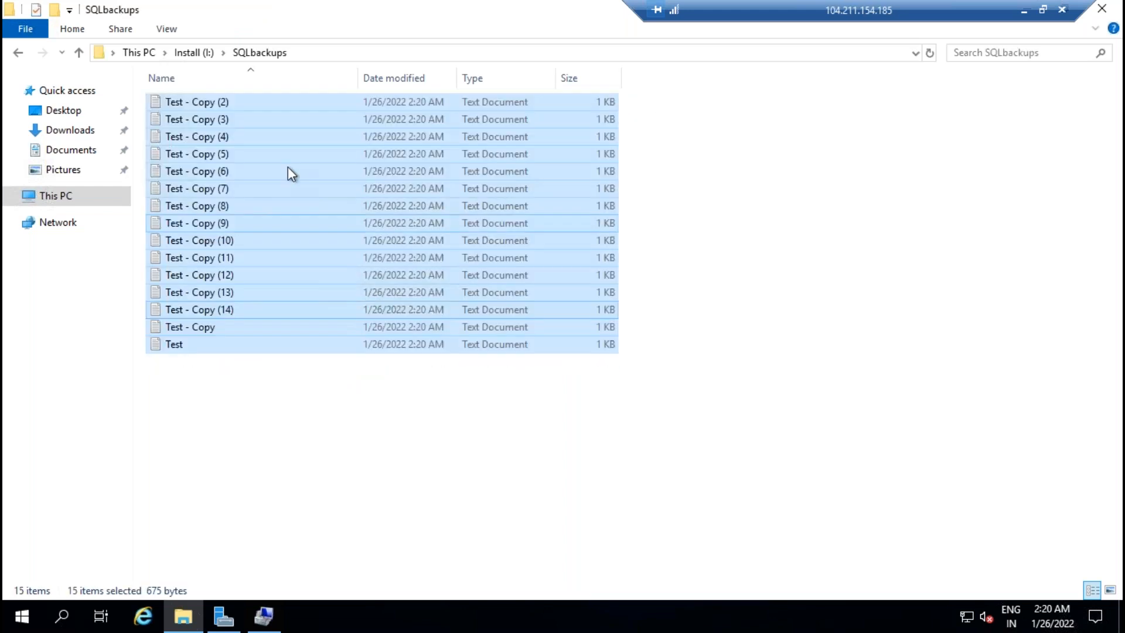
{"action": "left_click", "coordinate": [202, 54]}
{"action": "left_click", "coordinate": [23, 195]}
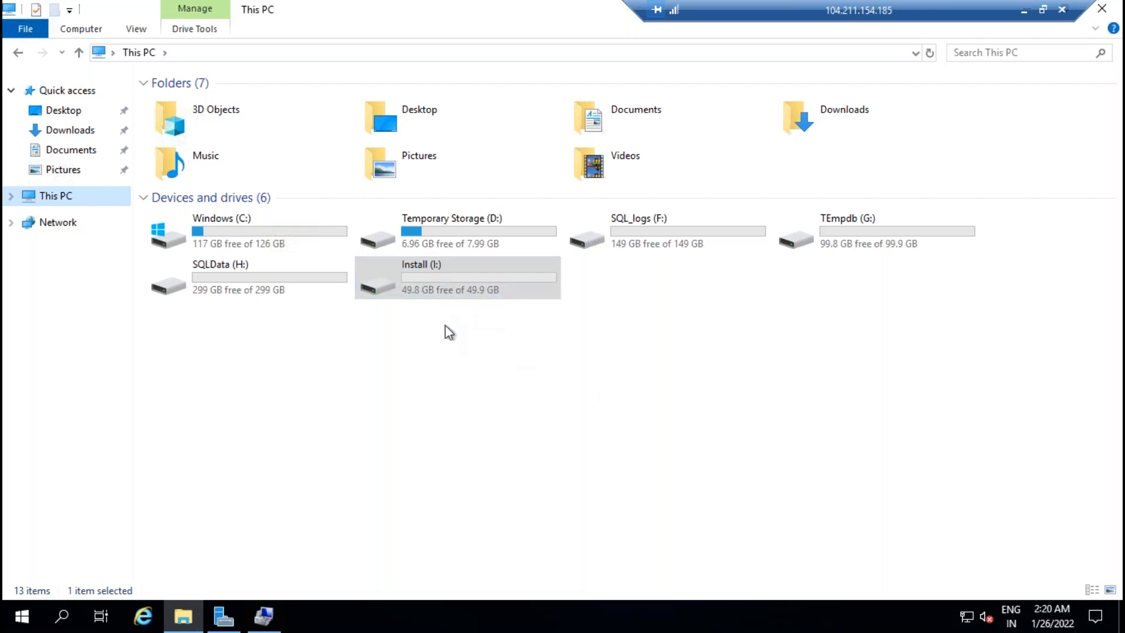
{"action": "left_click", "coordinate": [417, 297]}
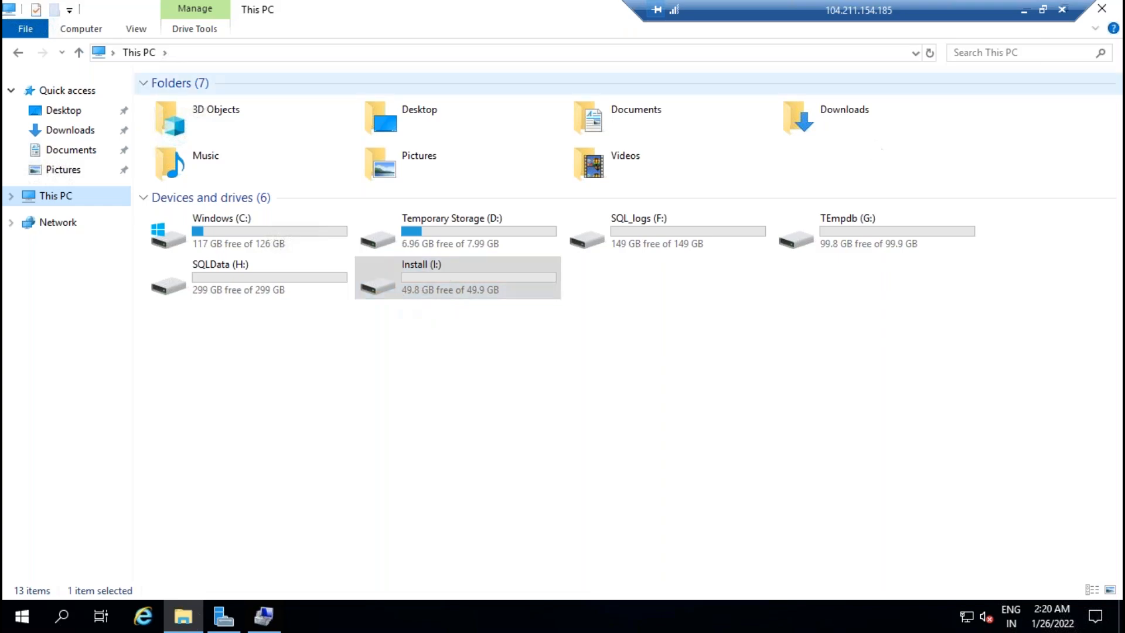
Detach the 50 GiB SQLVM01_install disk (LUN 3) from SQLVM01's Disks page and save
{"action": "left_click", "coordinate": [1023, 11]}
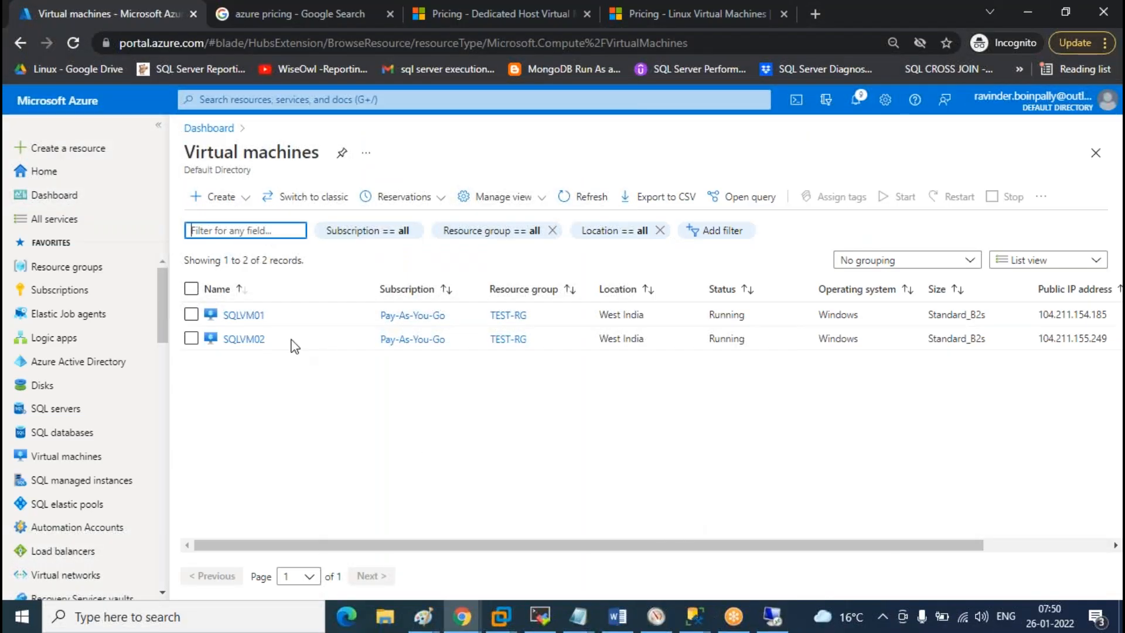
{"action": "left_click", "coordinate": [249, 316]}
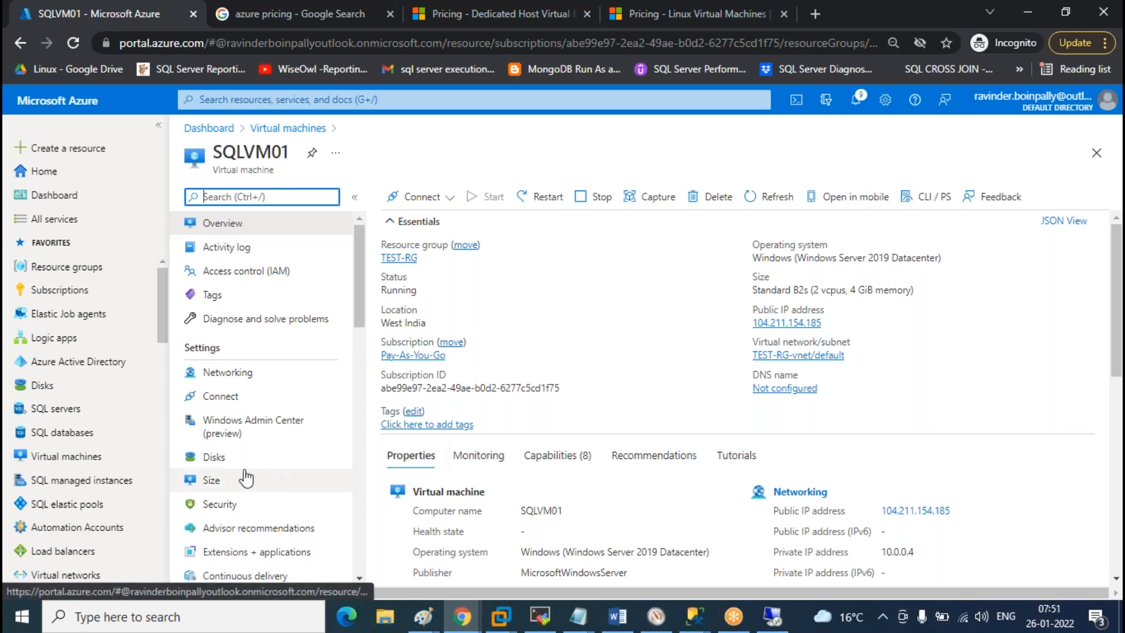
{"action": "left_click", "coordinate": [220, 460]}
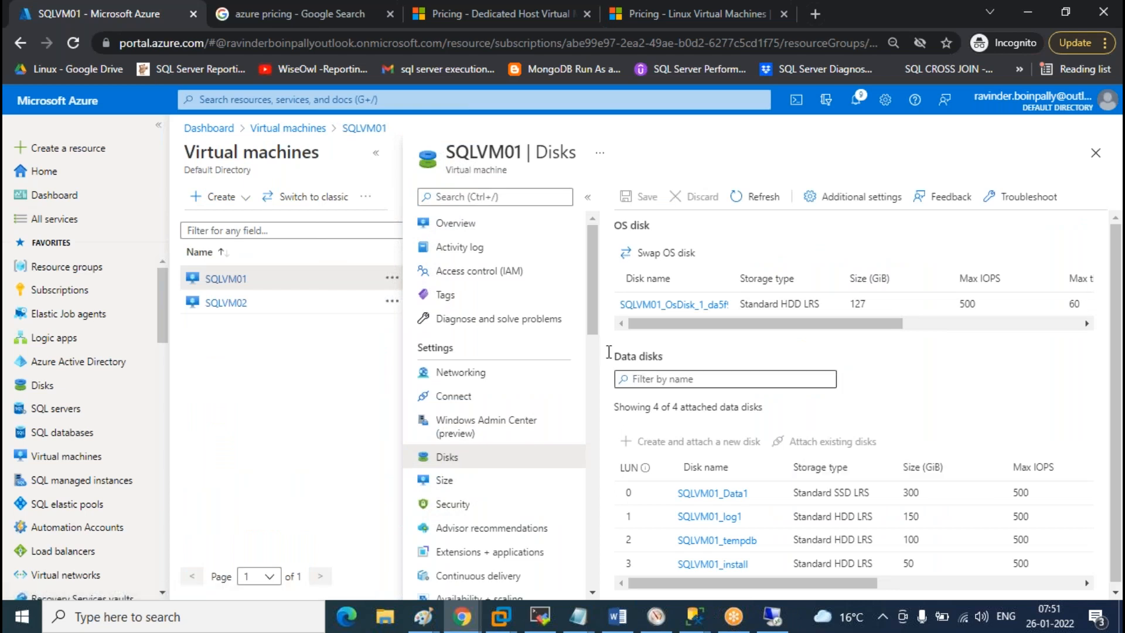
{"action": "left_click", "coordinate": [375, 154]}
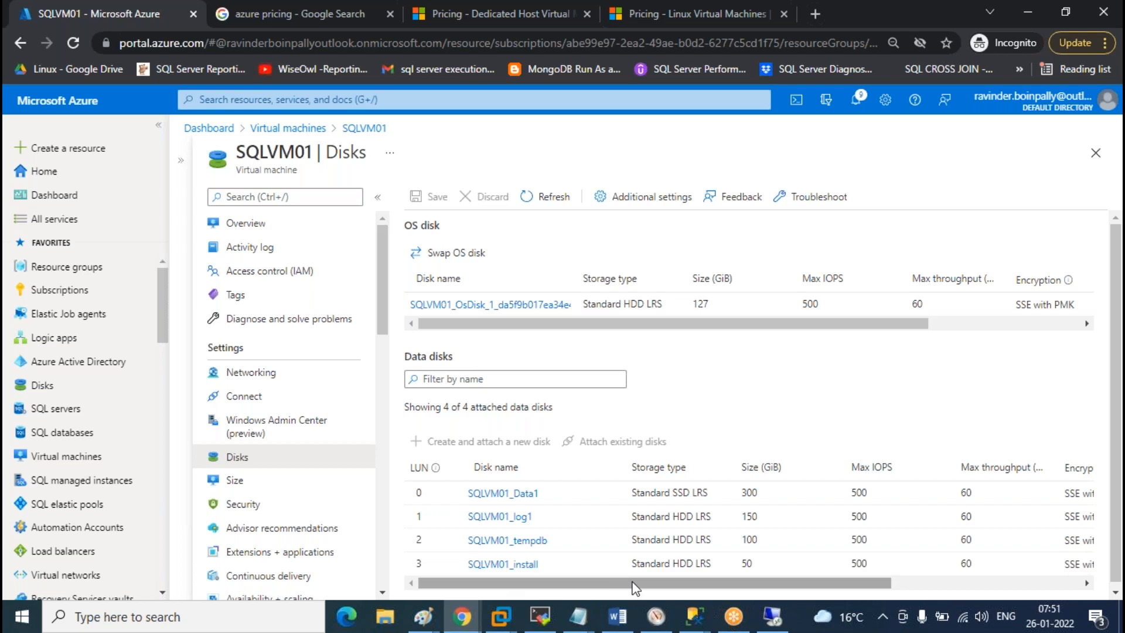
{"action": "left_click_drag", "start_coordinate": [635, 587], "coordinate": [950, 590]}
{"action": "left_click", "coordinate": [1122, 124]}
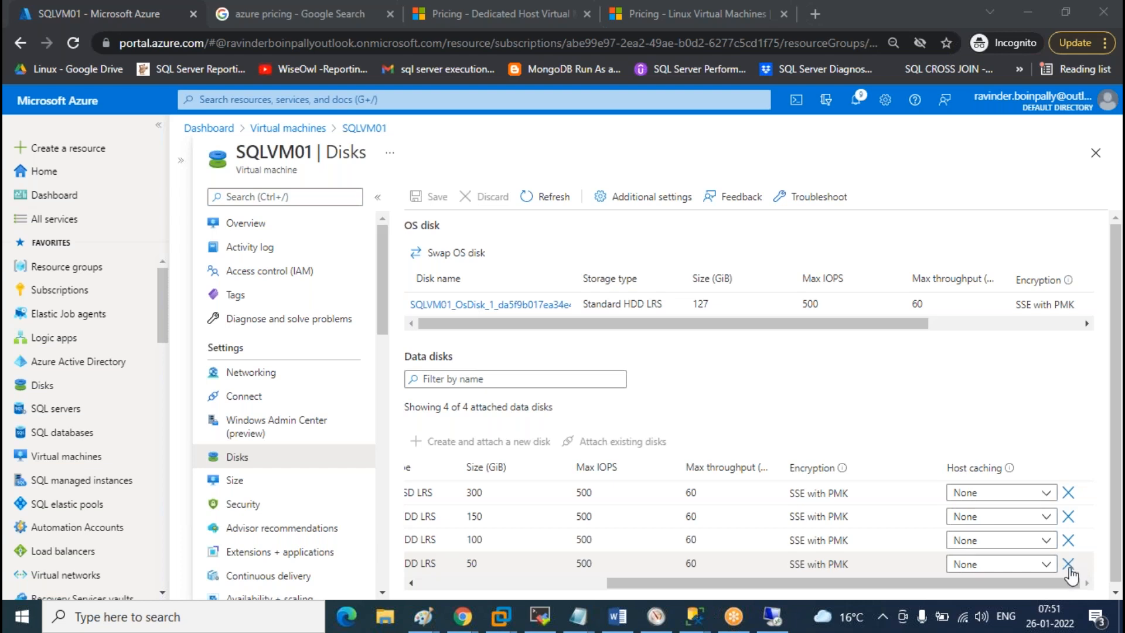
{"action": "left_click", "coordinate": [1068, 564]}
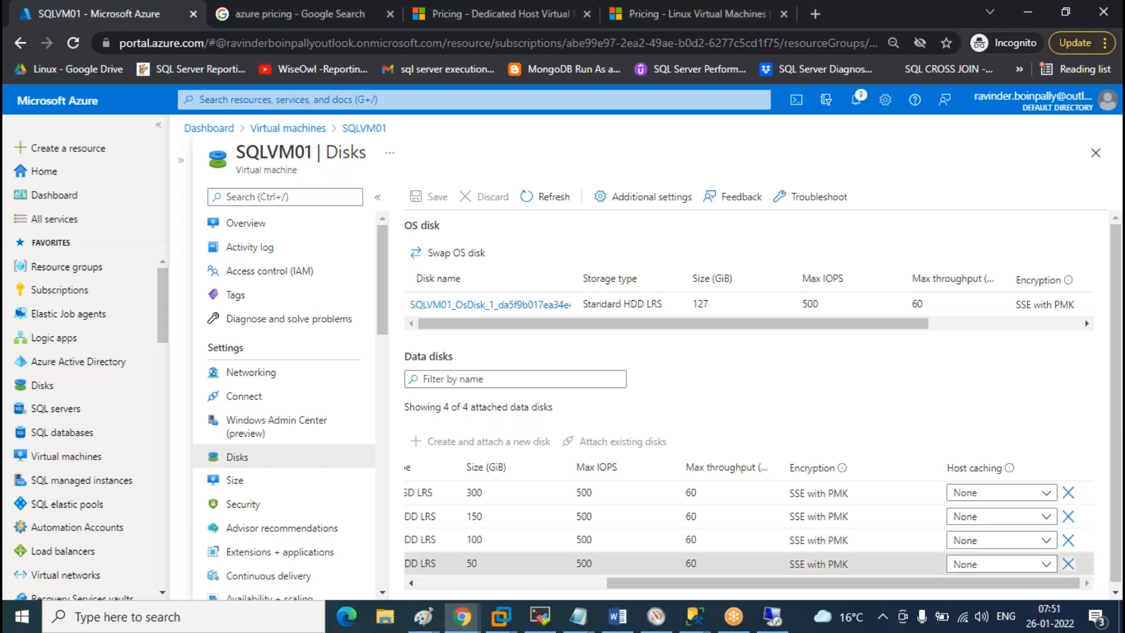
{"action": "left_click_drag", "start_coordinate": [711, 560], "coordinate": [443, 564]}
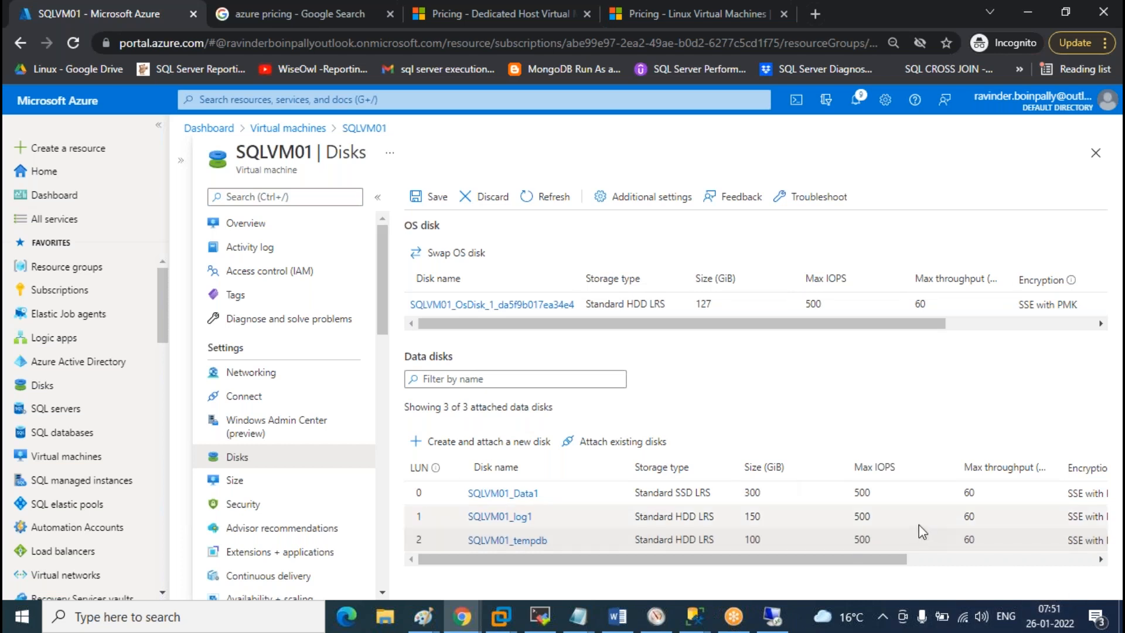
{"action": "left_click", "coordinate": [437, 197]}
{"action": "left_click", "coordinate": [772, 615]}
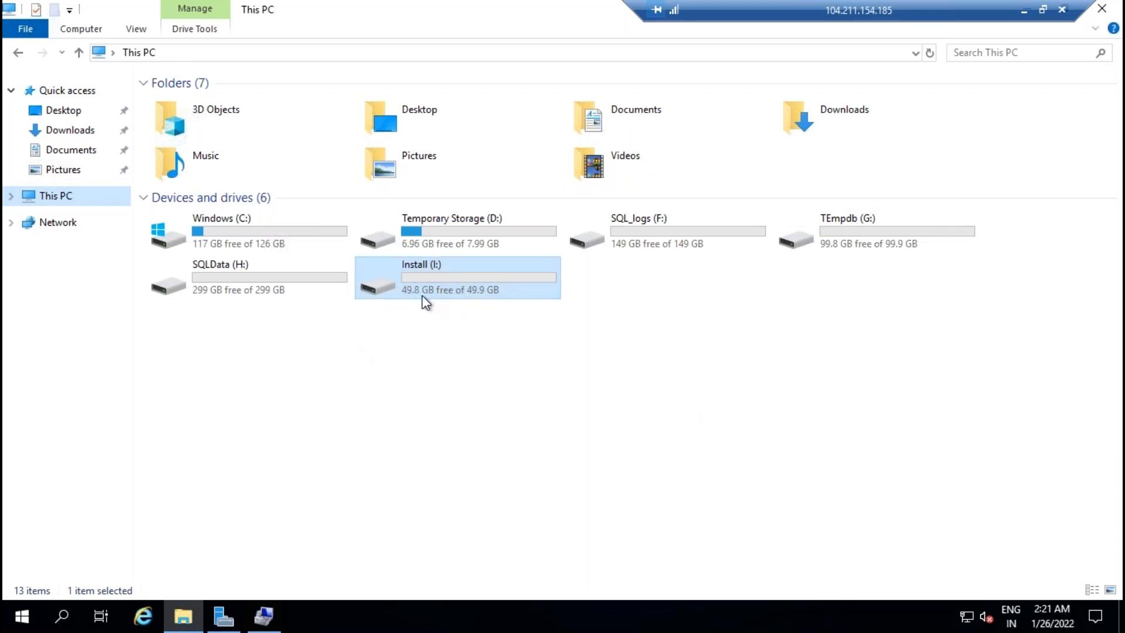
Refresh This PC on the remote server so Install (I:) disappears, then minimize the session
{"action": "right_click", "coordinate": [807, 312]}
{"action": "left_click", "coordinate": [849, 379]}
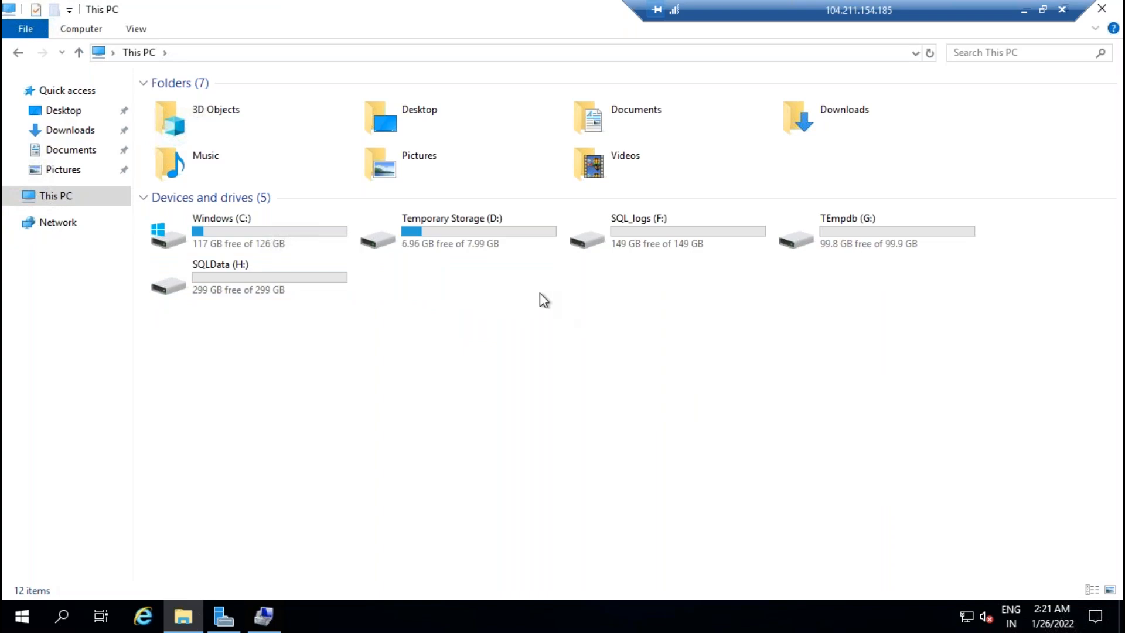
{"action": "left_click", "coordinate": [1023, 10]}
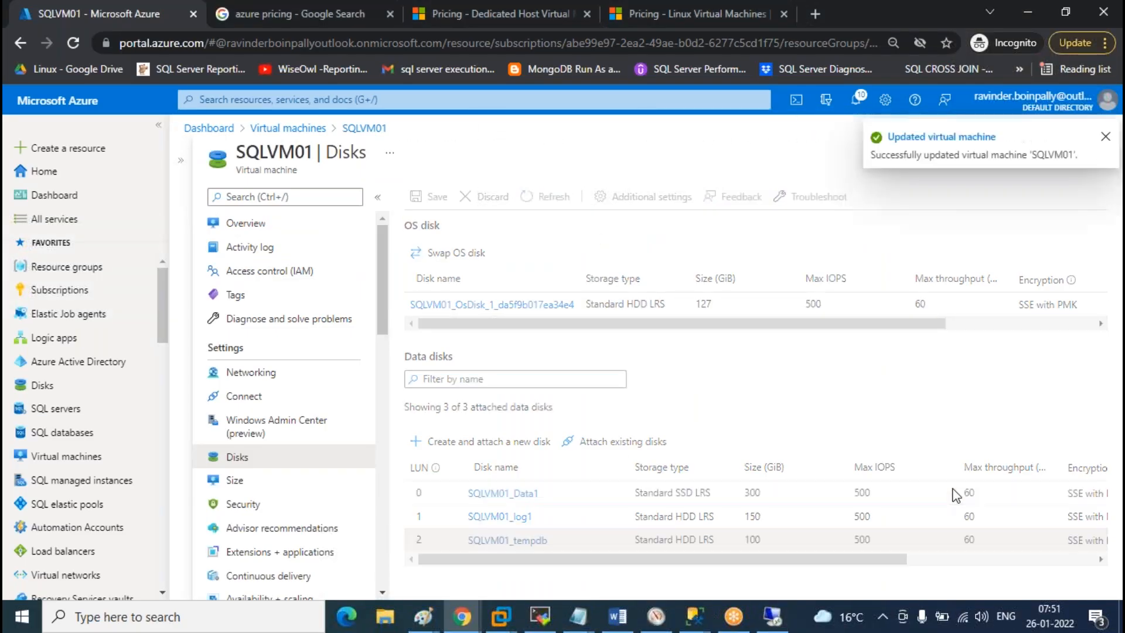
Open the Disks list and refresh until sqlvm01_install's Owner column shows '-'
{"action": "left_click", "coordinate": [62, 388]}
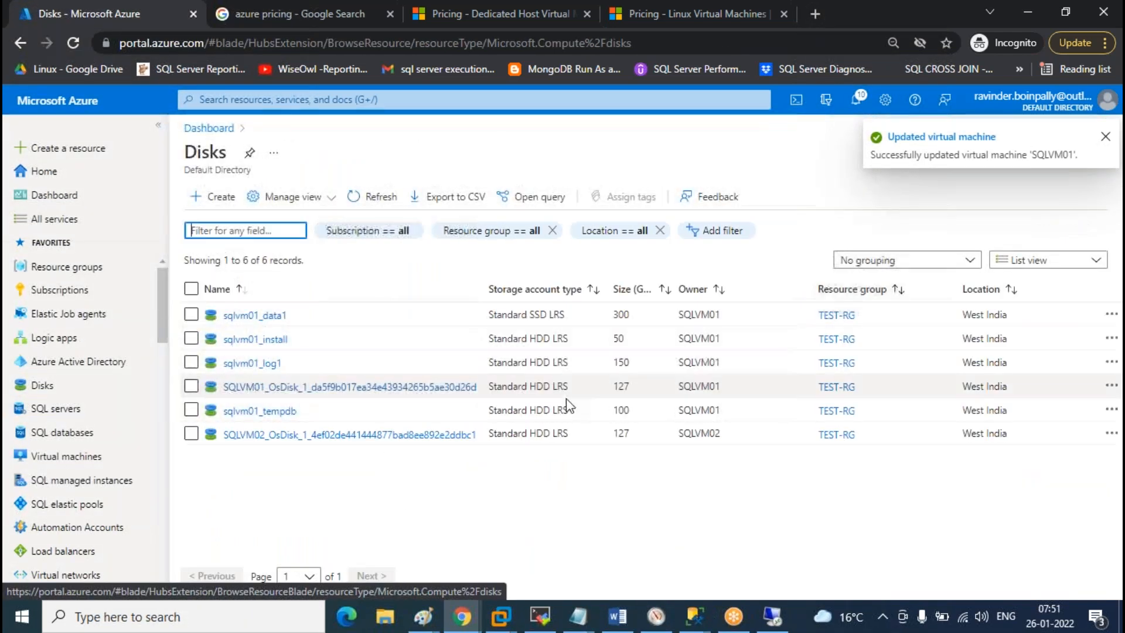
{"action": "left_click", "coordinate": [380, 198]}
{"action": "left_click", "coordinate": [380, 198]}
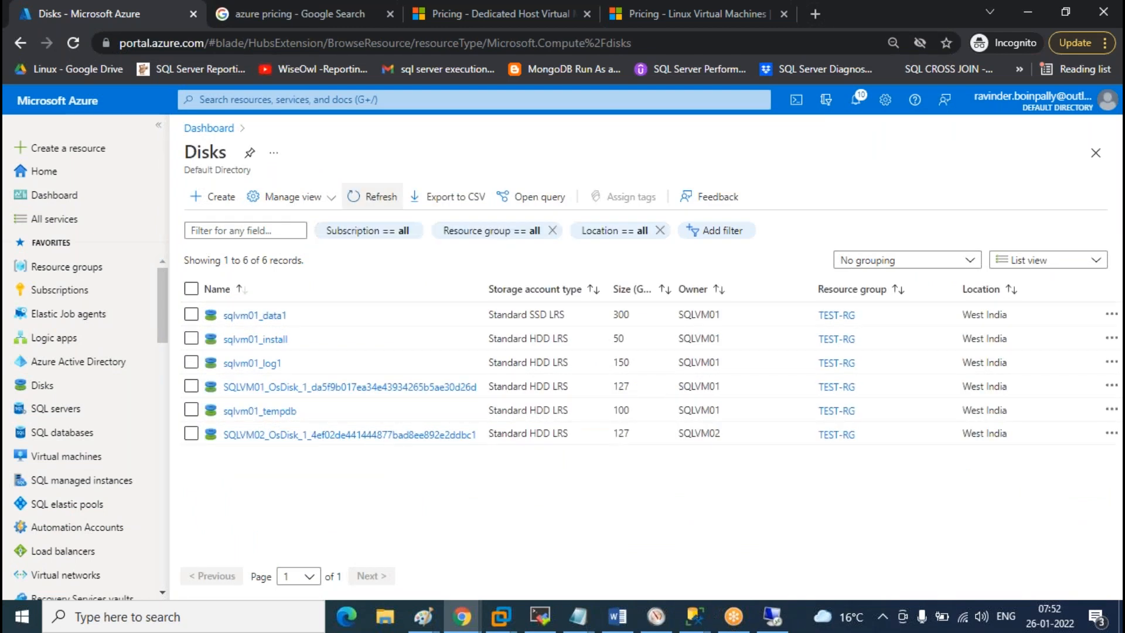
{"action": "left_click", "coordinate": [380, 198]}
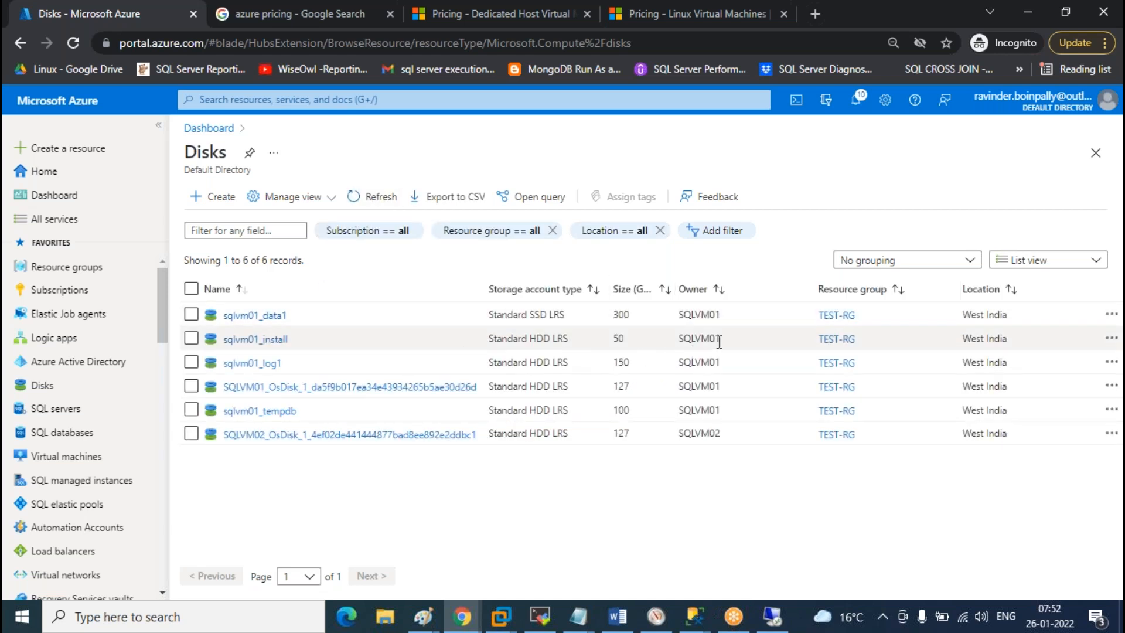
{"action": "left_click", "coordinate": [379, 198]}
{"action": "left_click", "coordinate": [375, 197]}
{"action": "left_click", "coordinate": [375, 197]}
{"action": "left_click", "coordinate": [375, 196]}
{"action": "left_click", "coordinate": [374, 196]}
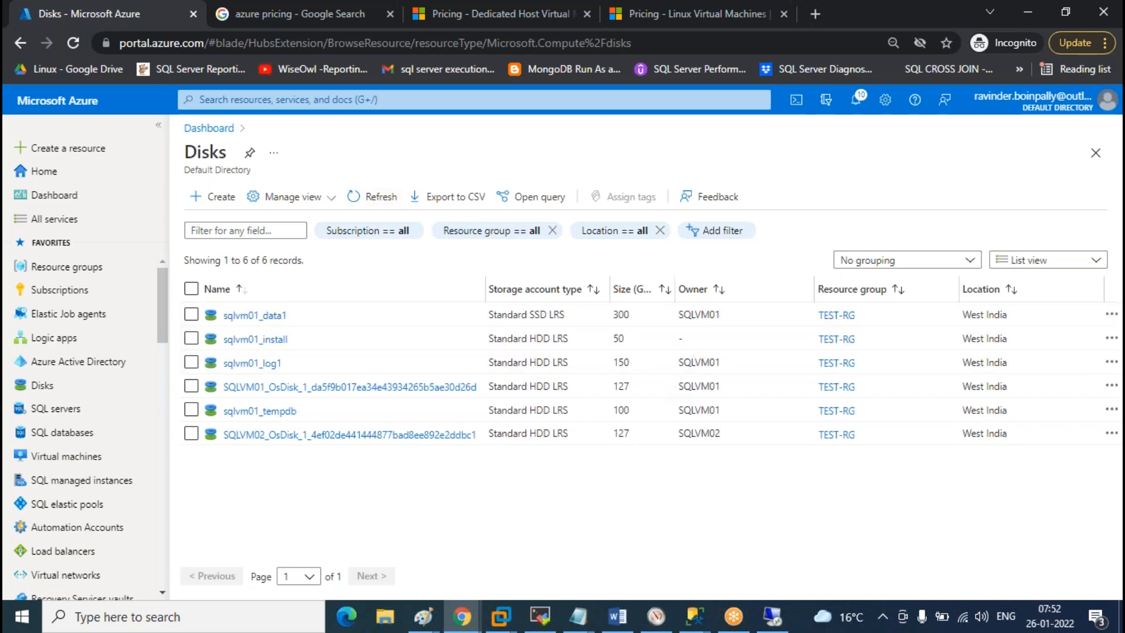
{"action": "left_click", "coordinate": [375, 197]}
Open SQLVM02's overview and launch Remote Desktop Connection through an mstsc search
{"action": "left_click", "coordinate": [85, 459]}
{"action": "left_click", "coordinate": [249, 337]}
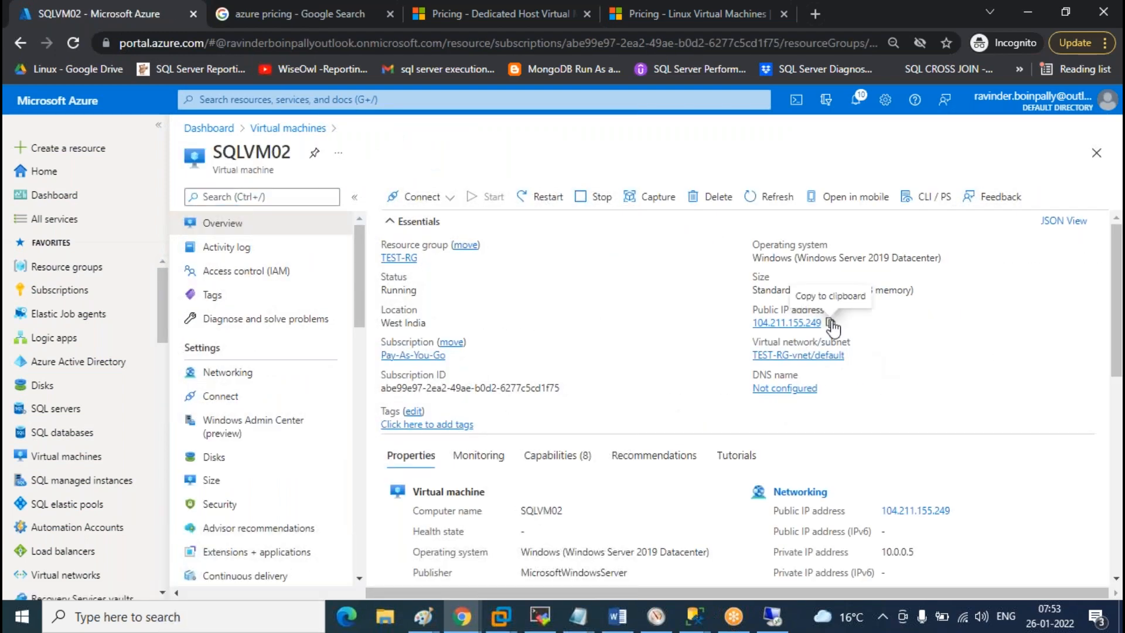
{"action": "left_click", "coordinate": [129, 616]}
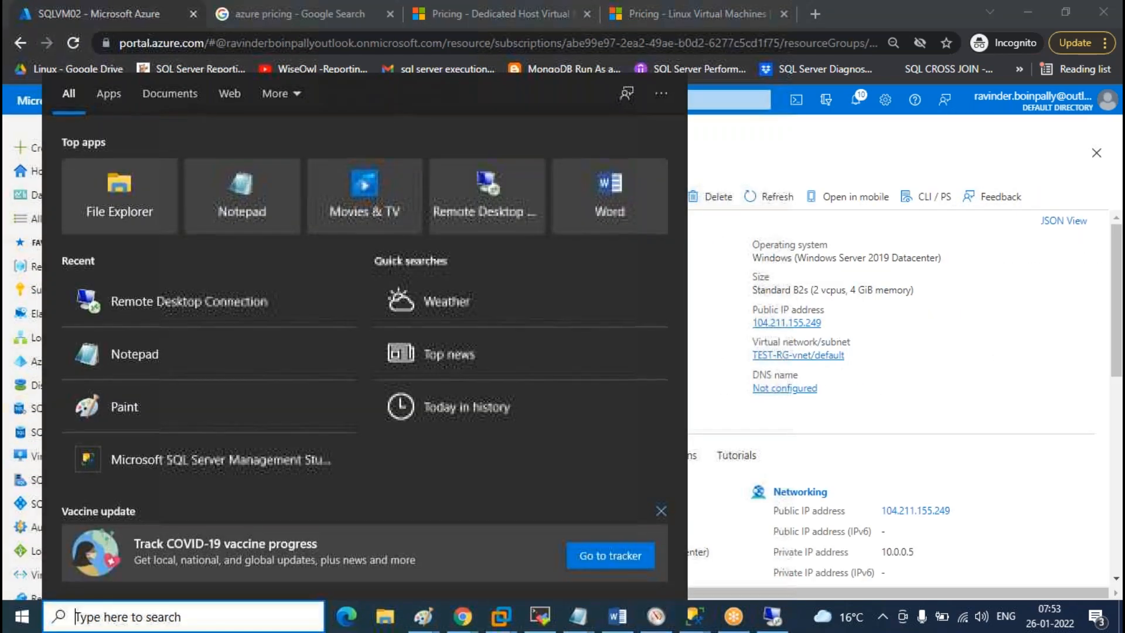
{"action": "type", "text": "mspa"}
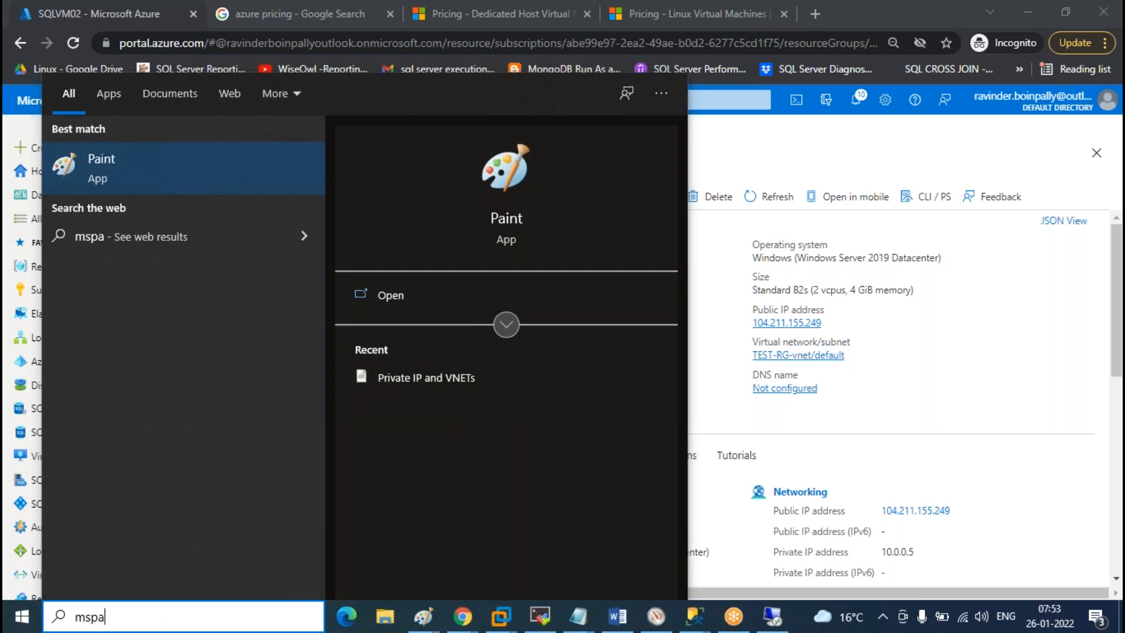
{"action": "key", "text": "BackSpace"}
{"action": "key", "text": "BackSpace"}
{"action": "key", "text": "BackSpace"}
{"action": "type", "text": "sts"}
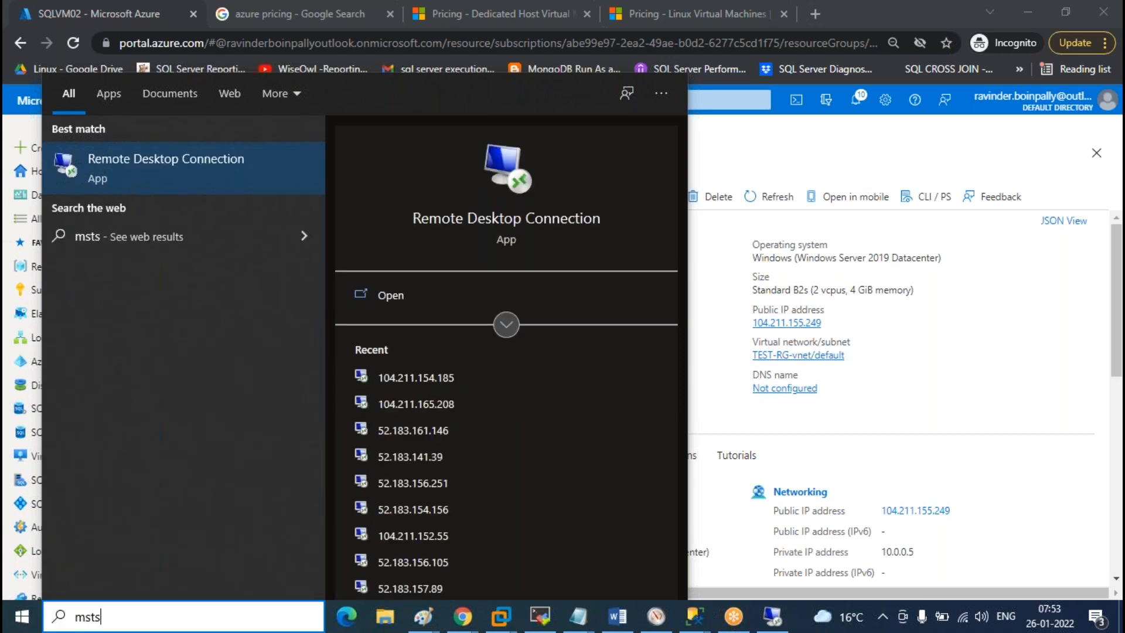
{"action": "key", "text": "Return"}
Connect to 104.211.155.249 with the administrator username and password, accepting the certificate
{"action": "type", "text": "104.211.155.249"}
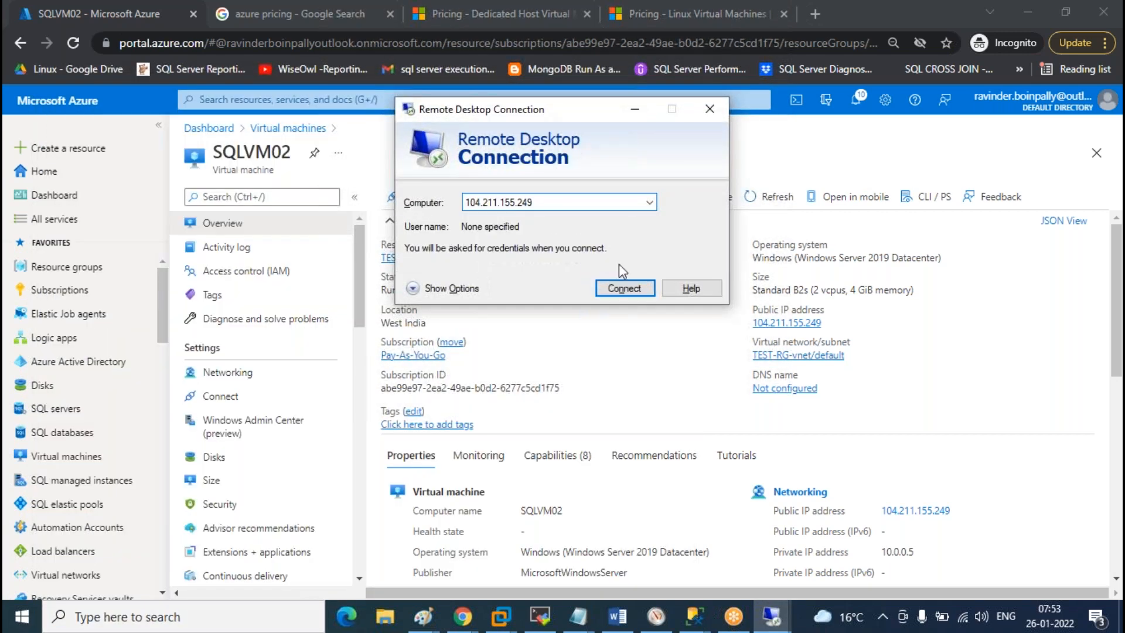
{"action": "left_click", "coordinate": [641, 293]}
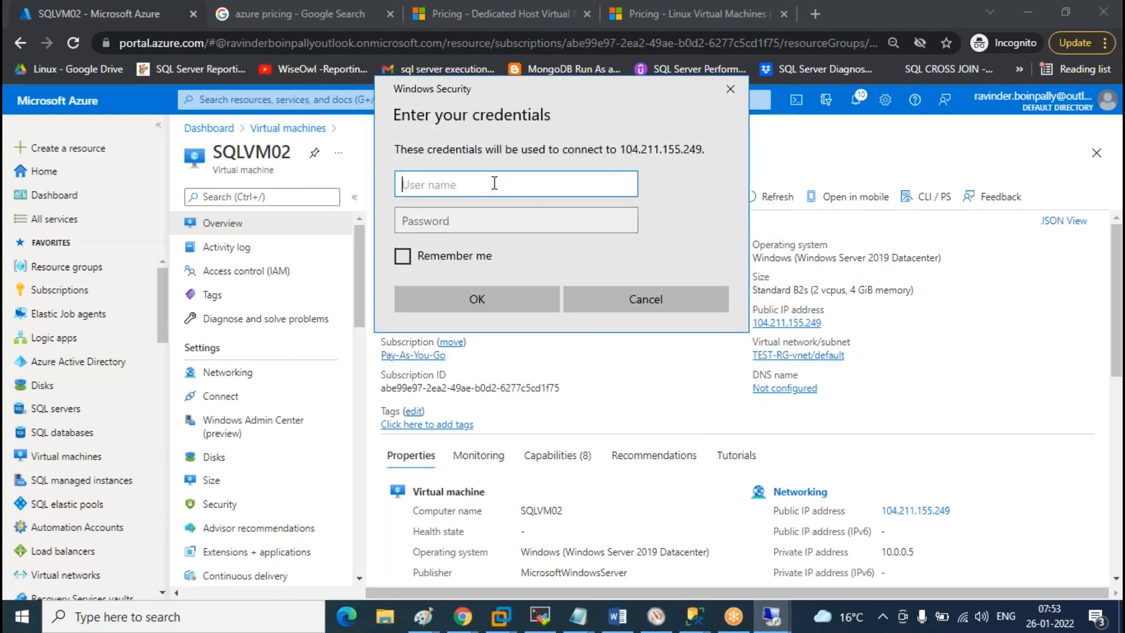
{"action": "type", "text": "Ravinder"}
{"action": "key", "text": "Tab"}
{"action": "type", "text": "********"}
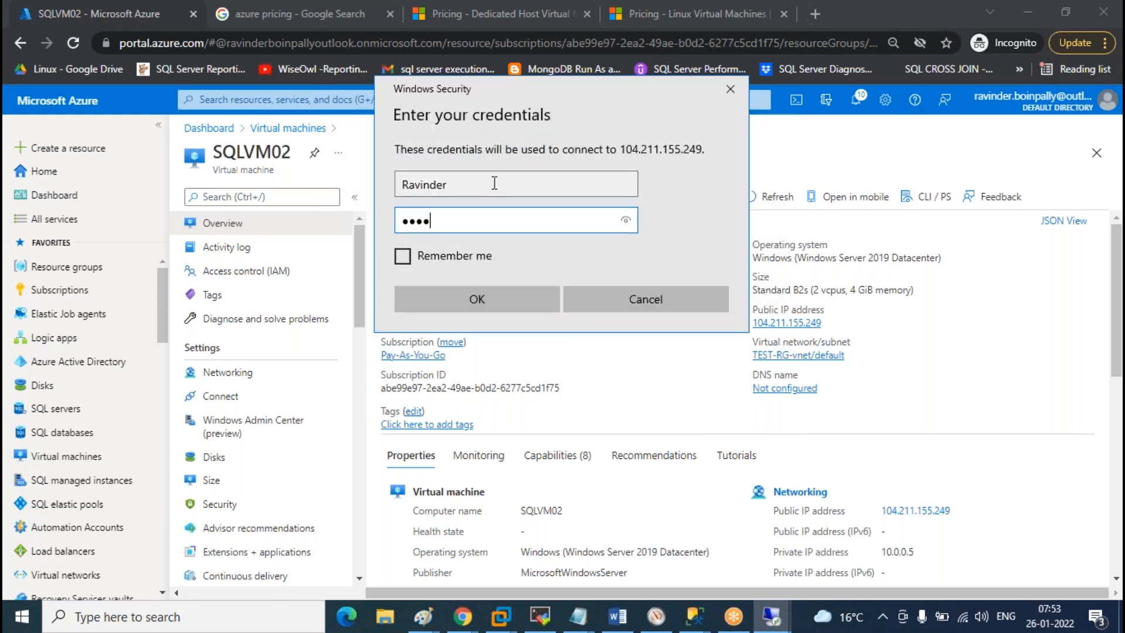
{"action": "type", "text": "****"}
{"action": "key", "text": "Return"}
{"action": "left_click", "coordinate": [614, 345]}
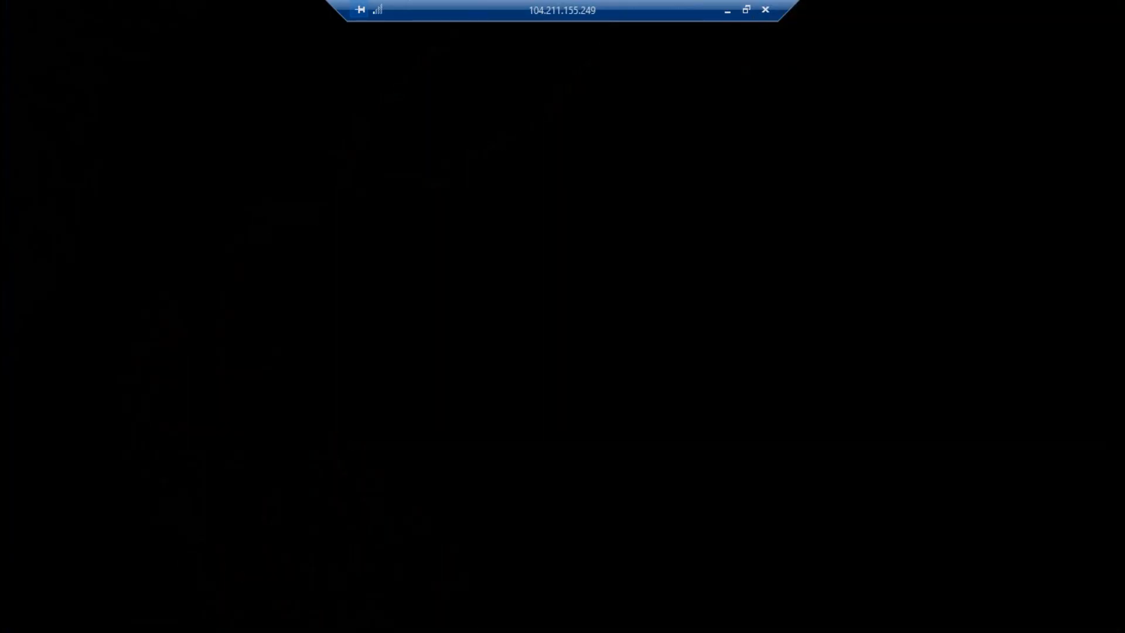
Allow network discovery and view SQLVM02's drives in a maximized This PC window
{"action": "left_click_drag", "start_coordinate": [588, 9], "coordinate": [743, 9]}
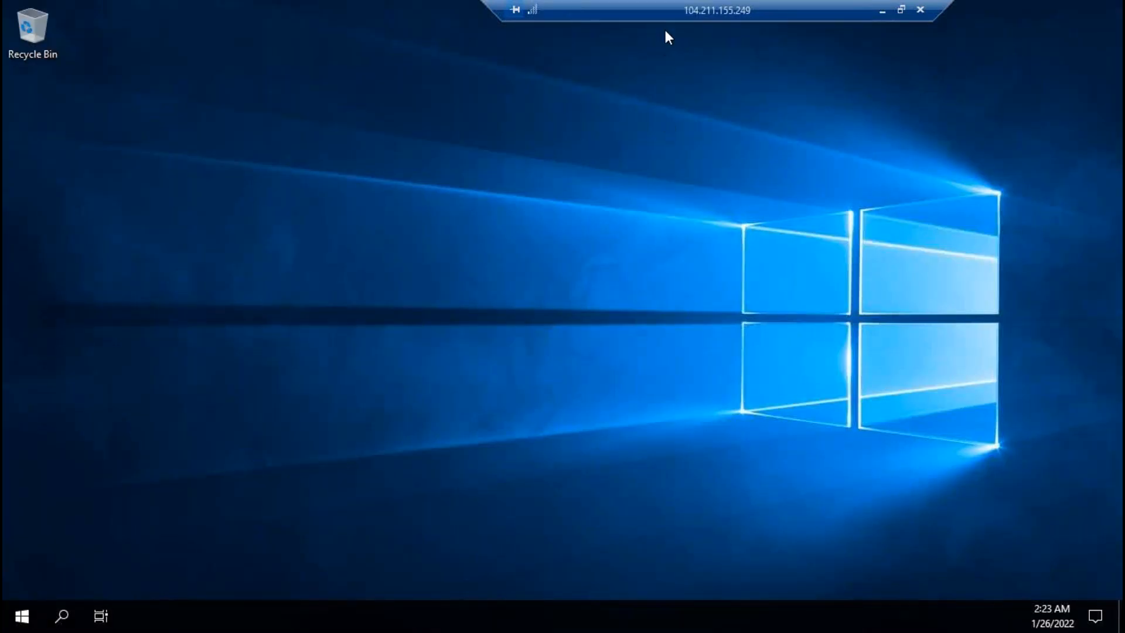
{"action": "left_click_drag", "start_coordinate": [679, 16], "coordinate": [735, 18]}
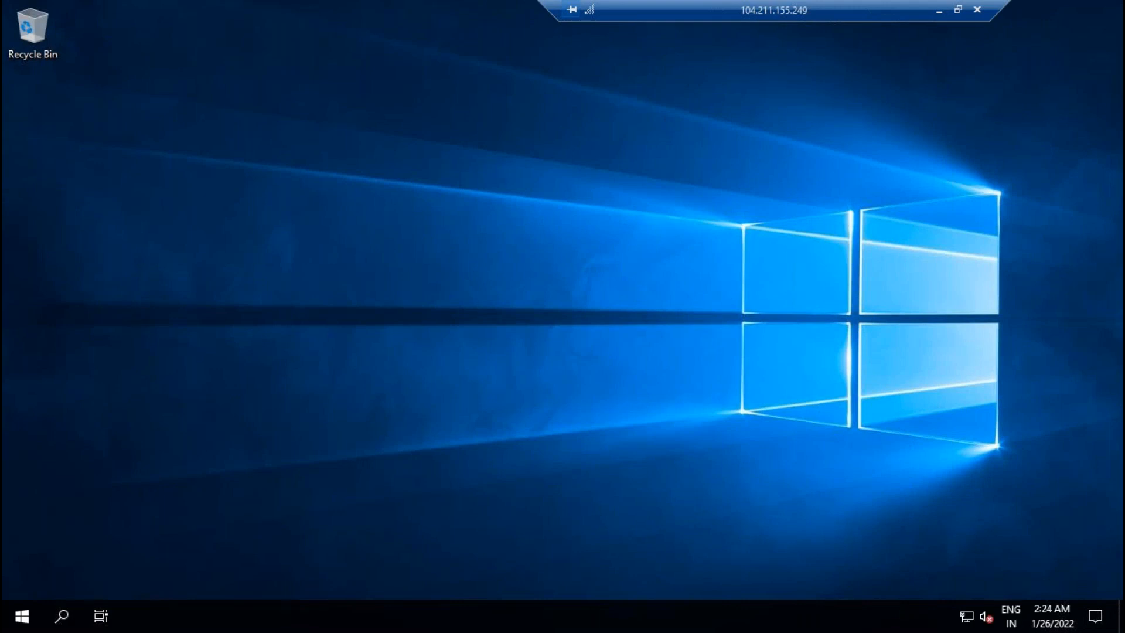
{"action": "left_click", "coordinate": [961, 307]}
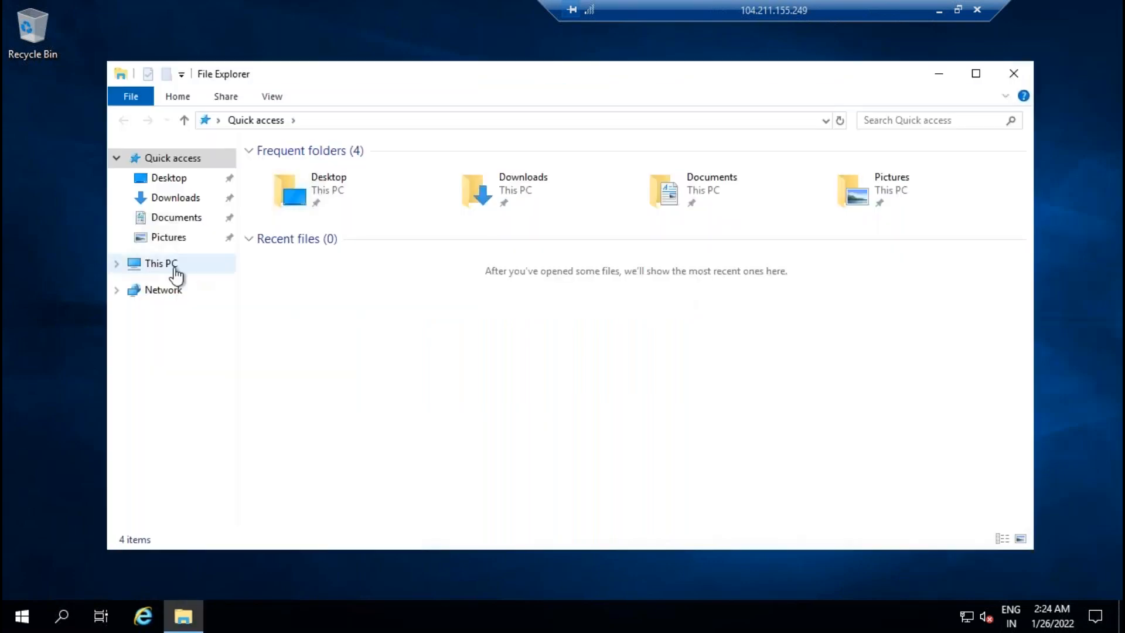
{"action": "left_click", "coordinate": [168, 265]}
{"action": "left_click", "coordinate": [976, 74]}
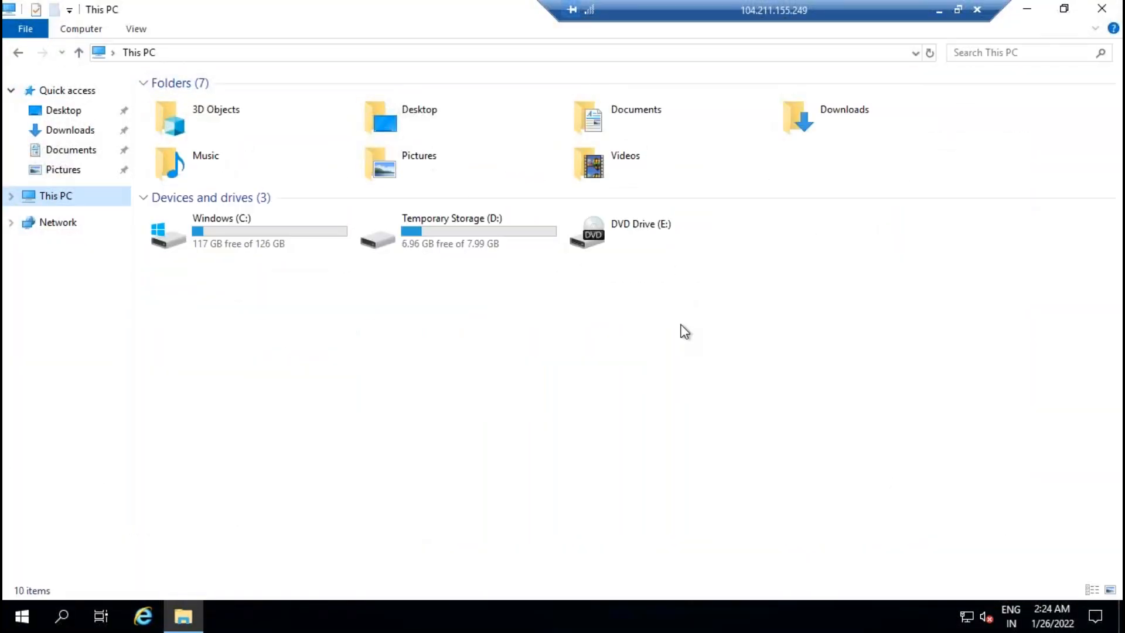
{"action": "left_click", "coordinate": [939, 10]}
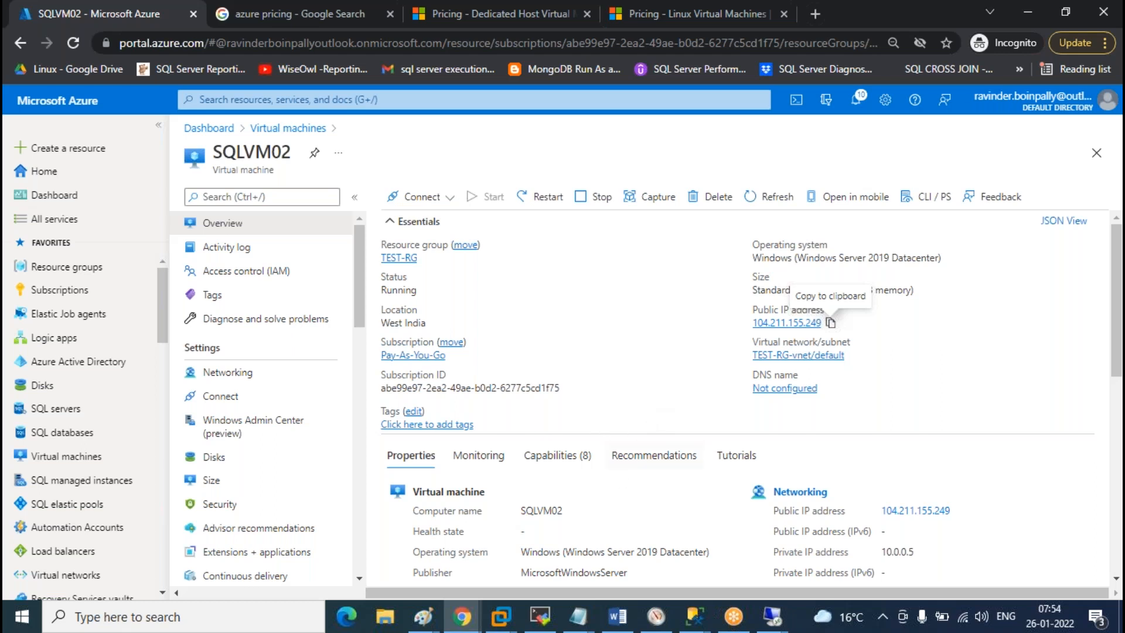
Go to the Disks page of the SQLVM02 virtual machine in the portal
{"action": "mouse_move", "coordinate": [773, 617]}
{"action": "left_click", "coordinate": [856, 572]}
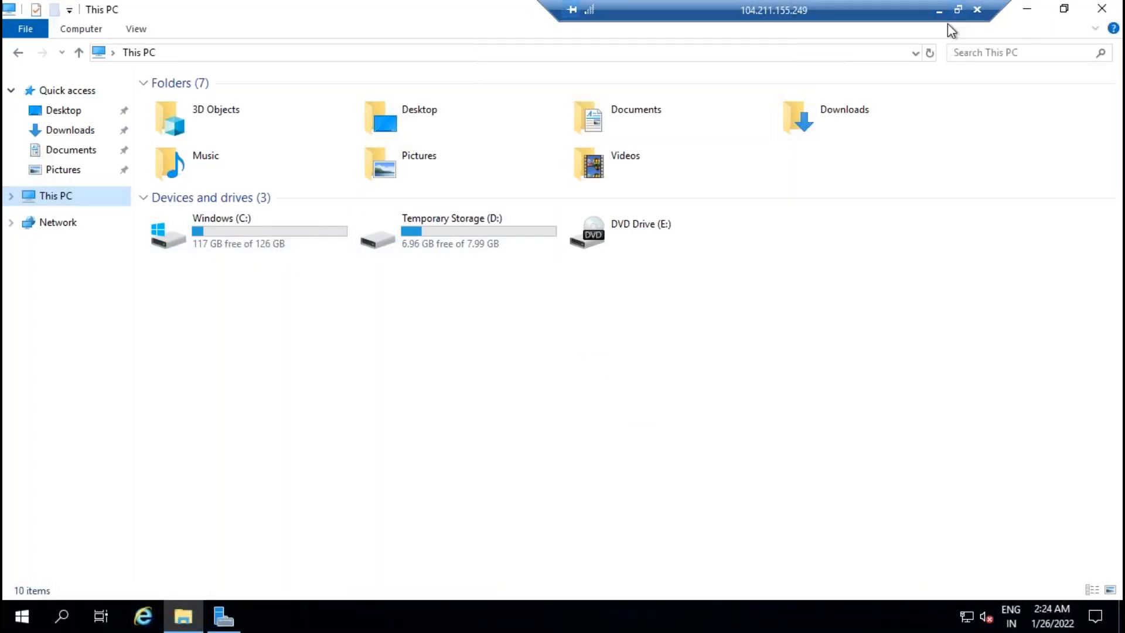
{"action": "left_click", "coordinate": [939, 10]}
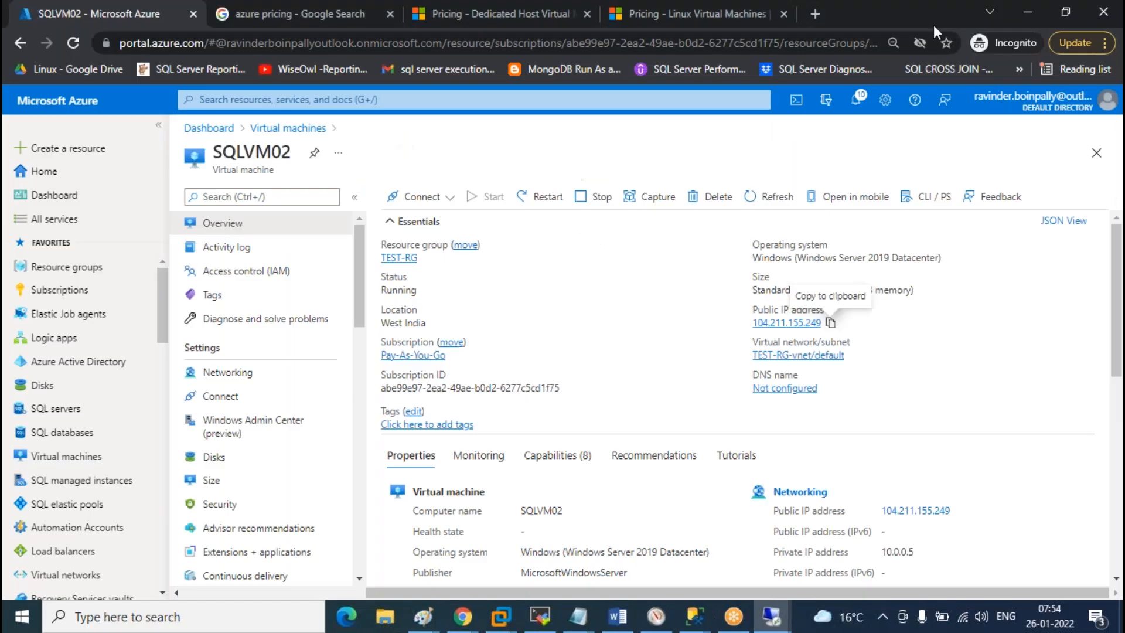
{"action": "left_click", "coordinate": [86, 461]}
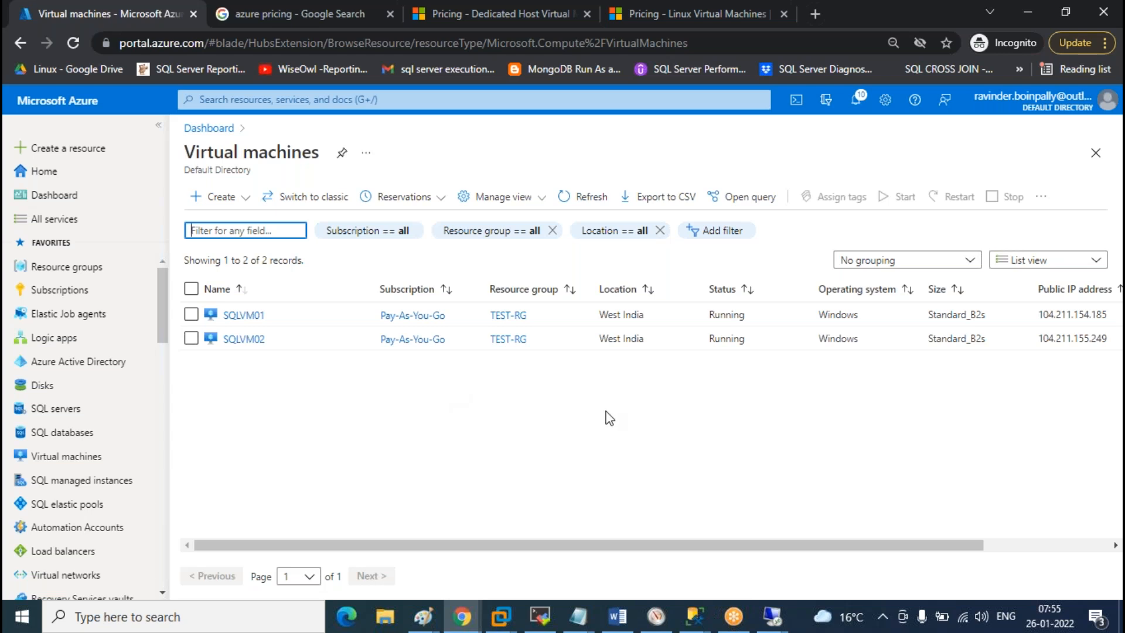
{"action": "left_click", "coordinate": [255, 342]}
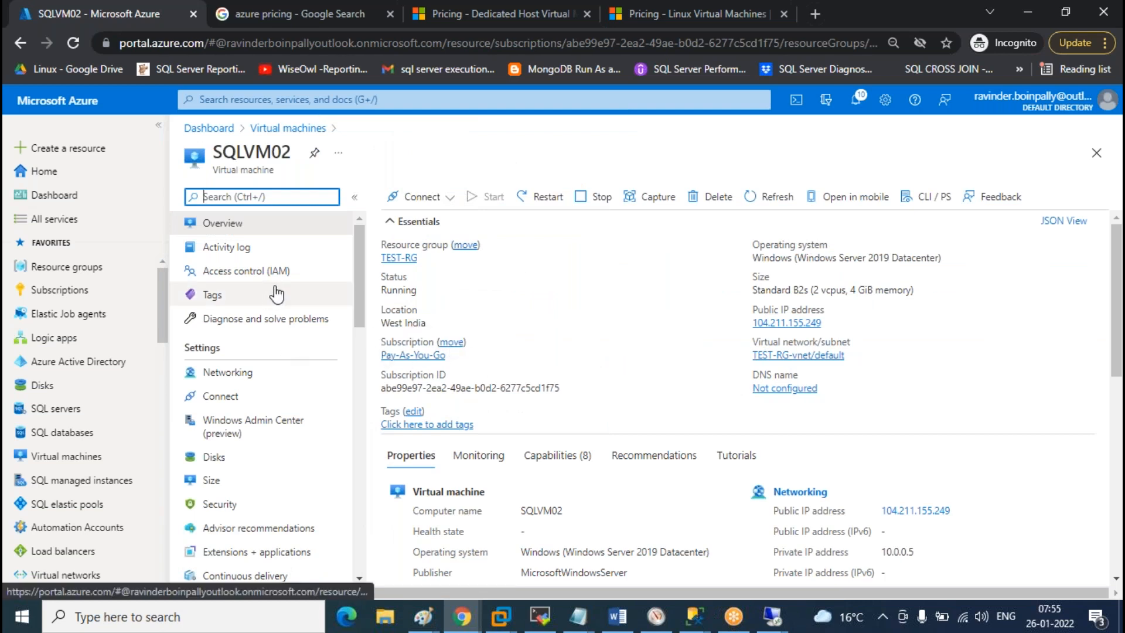
{"action": "left_click", "coordinate": [218, 463]}
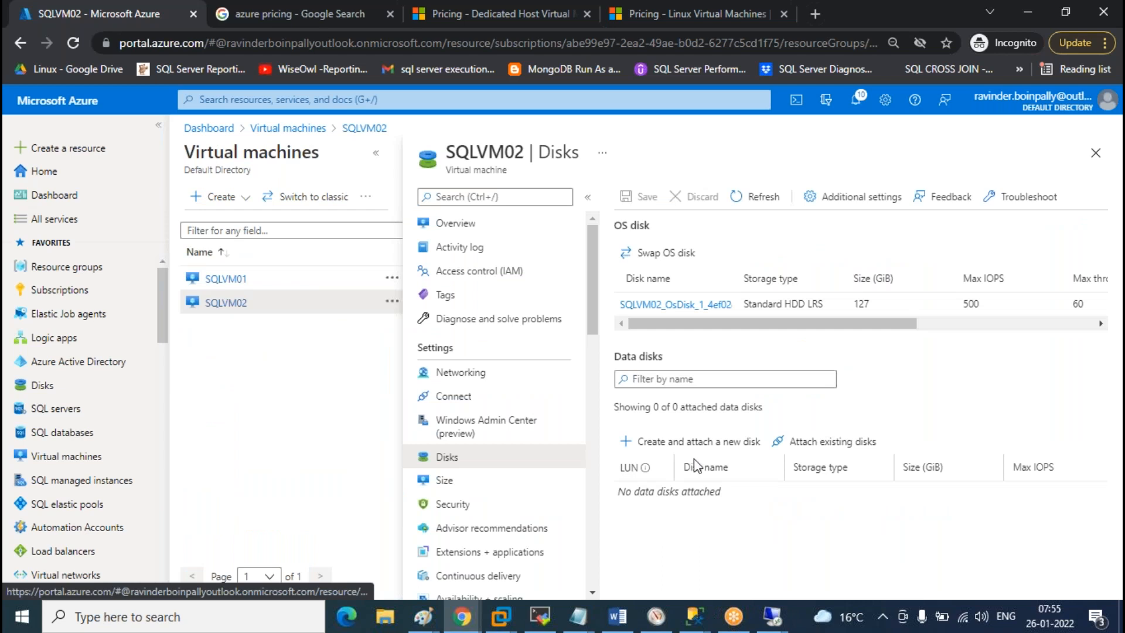
Attach the existing SQLVM01_INSTALL disk to SQLVM02 as LUN 0 and save
{"action": "left_click", "coordinate": [836, 453]}
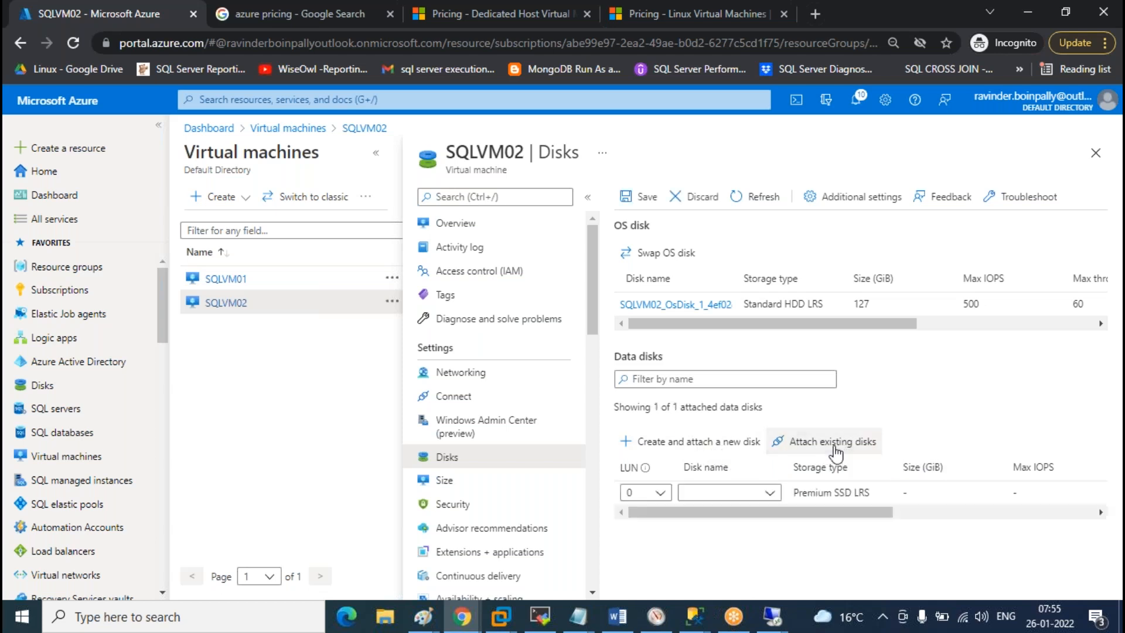
{"action": "left_click", "coordinate": [762, 493]}
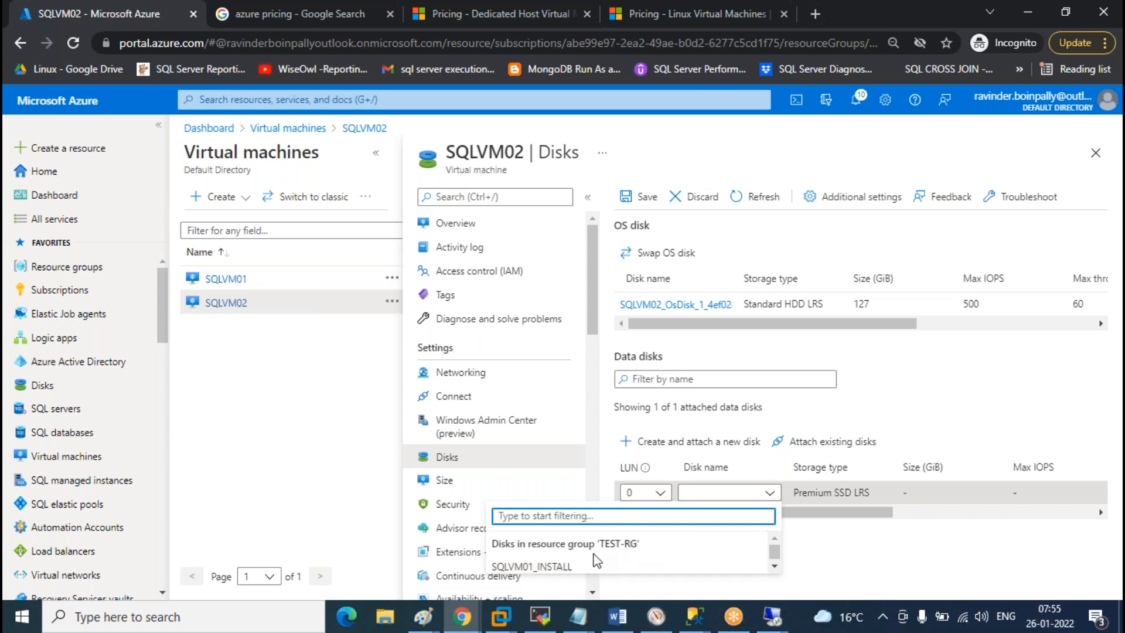
{"action": "left_click", "coordinate": [543, 567]}
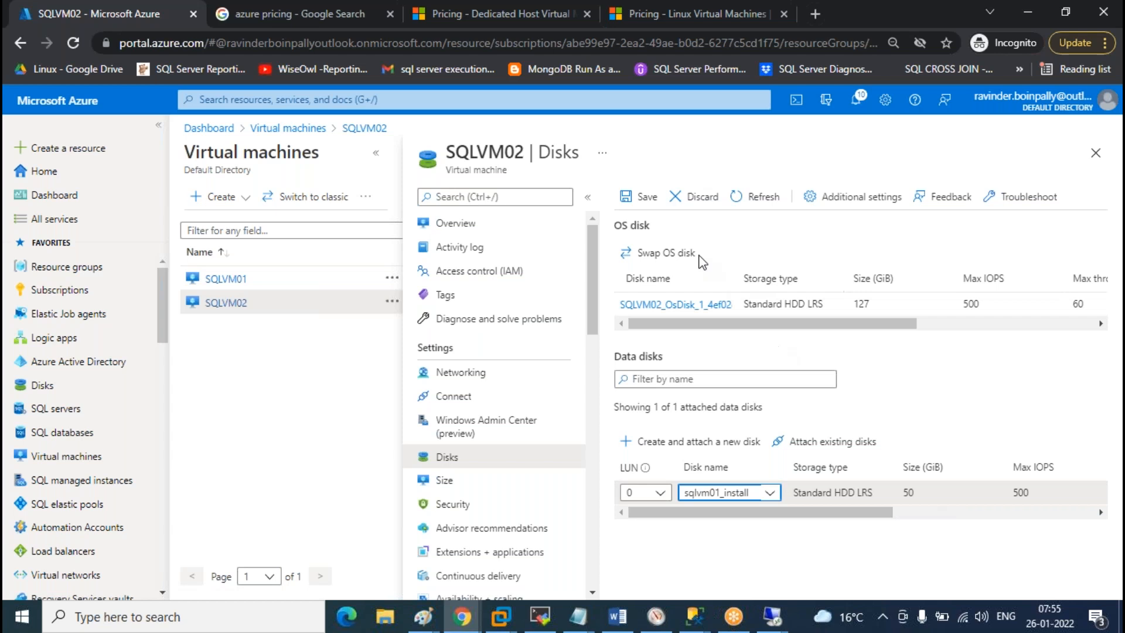
{"action": "left_click", "coordinate": [645, 196]}
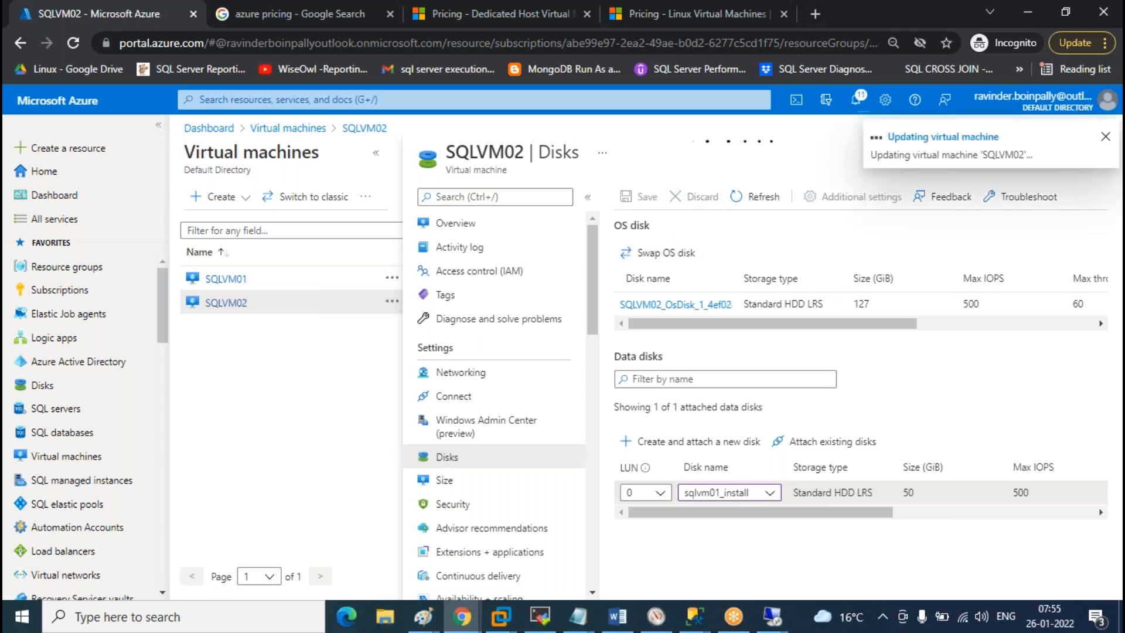
{"action": "left_click_drag", "start_coordinate": [808, 514], "coordinate": [718, 512]}
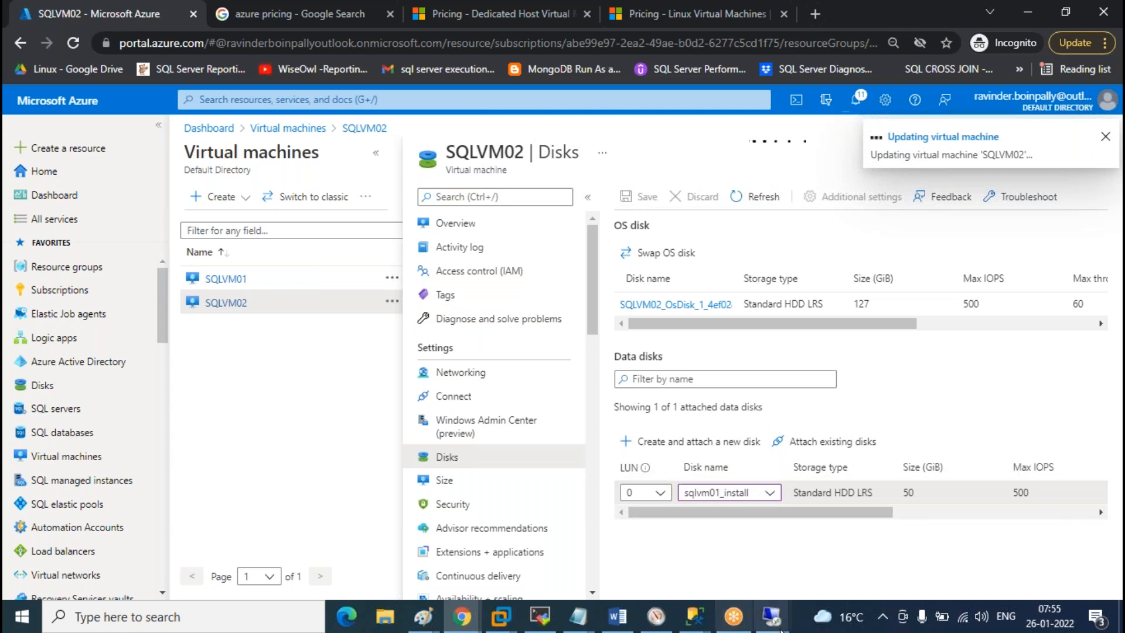
{"action": "mouse_move", "coordinate": [772, 618]}
{"action": "left_click", "coordinate": [854, 551]}
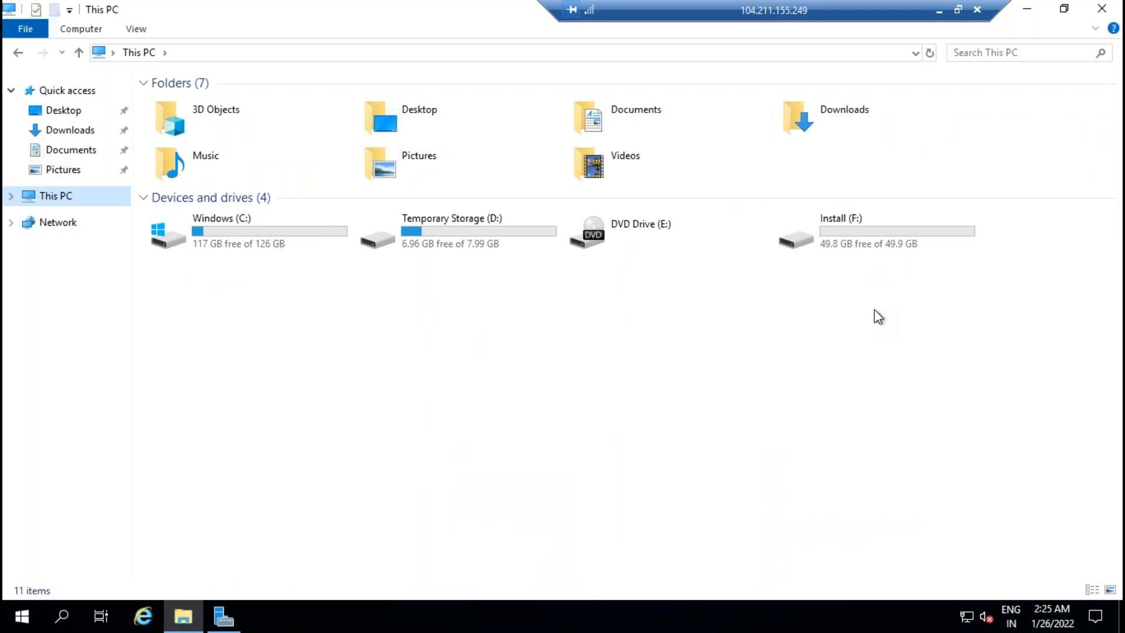
Open Install (F:) on SQLVM02 to check the SQLbackups folder and Test files, then return to This PC
{"action": "double_click", "coordinate": [876, 253]}
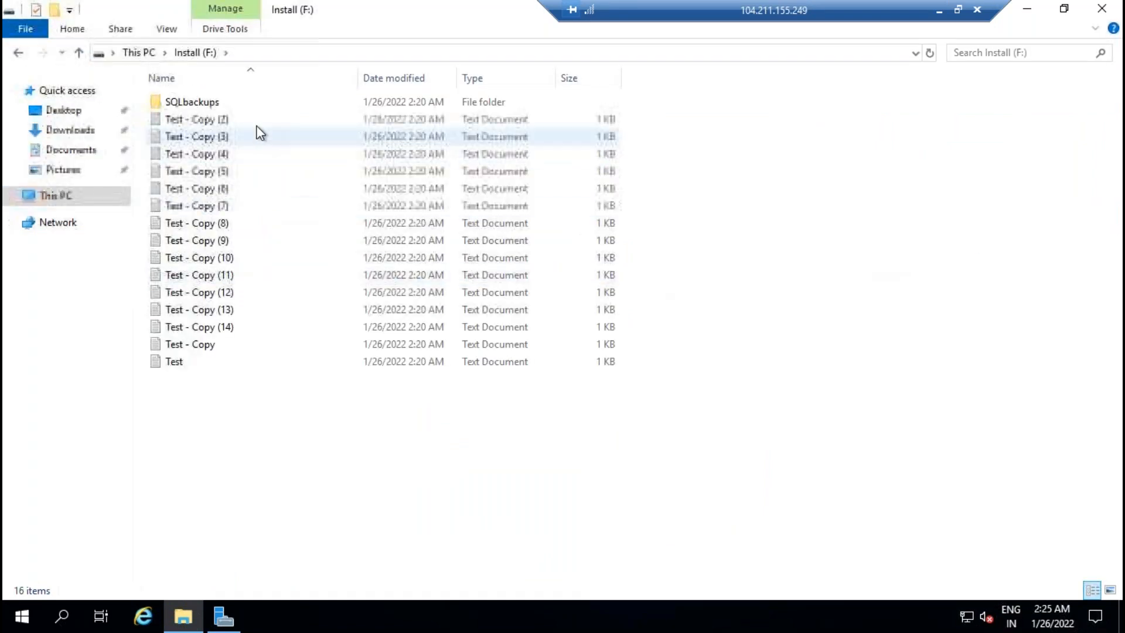
{"action": "left_click", "coordinate": [93, 199]}
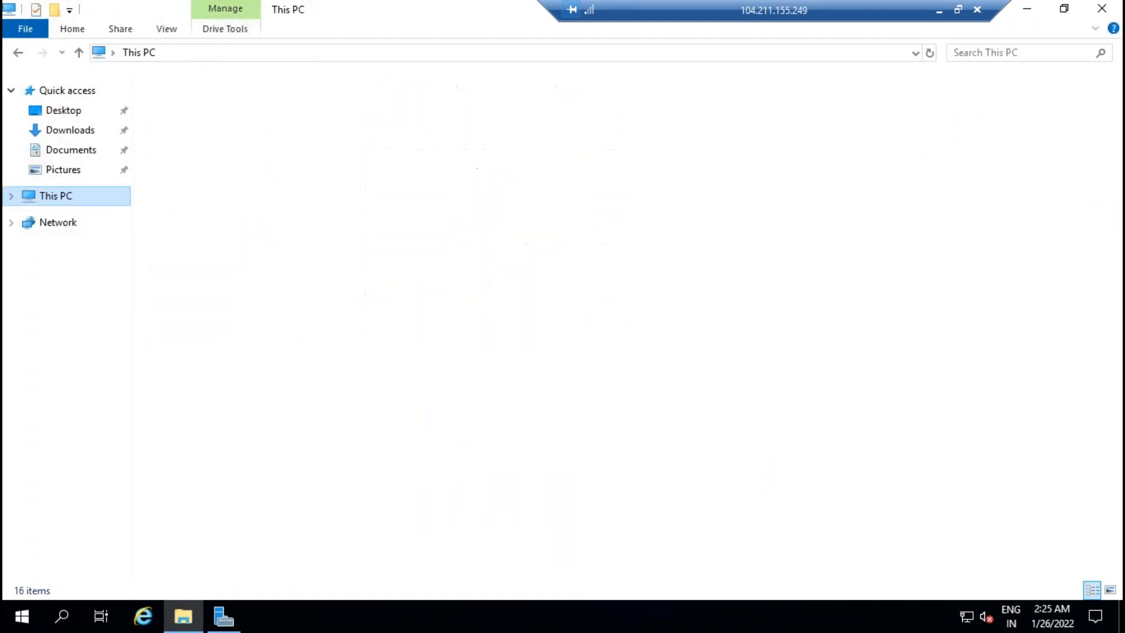
{"action": "left_click", "coordinate": [940, 10]}
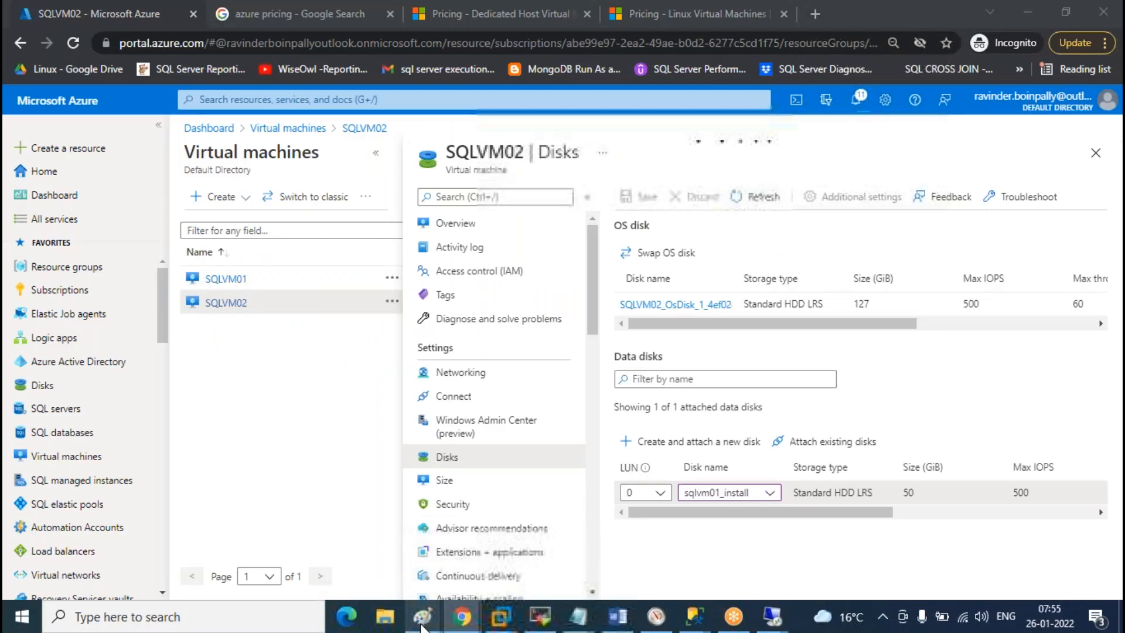
Start a new Paint drawing without saving and draw two large boxes labelled A and B
{"action": "mouse_move", "coordinate": [423, 616]}
{"action": "left_click", "coordinate": [977, 545]}
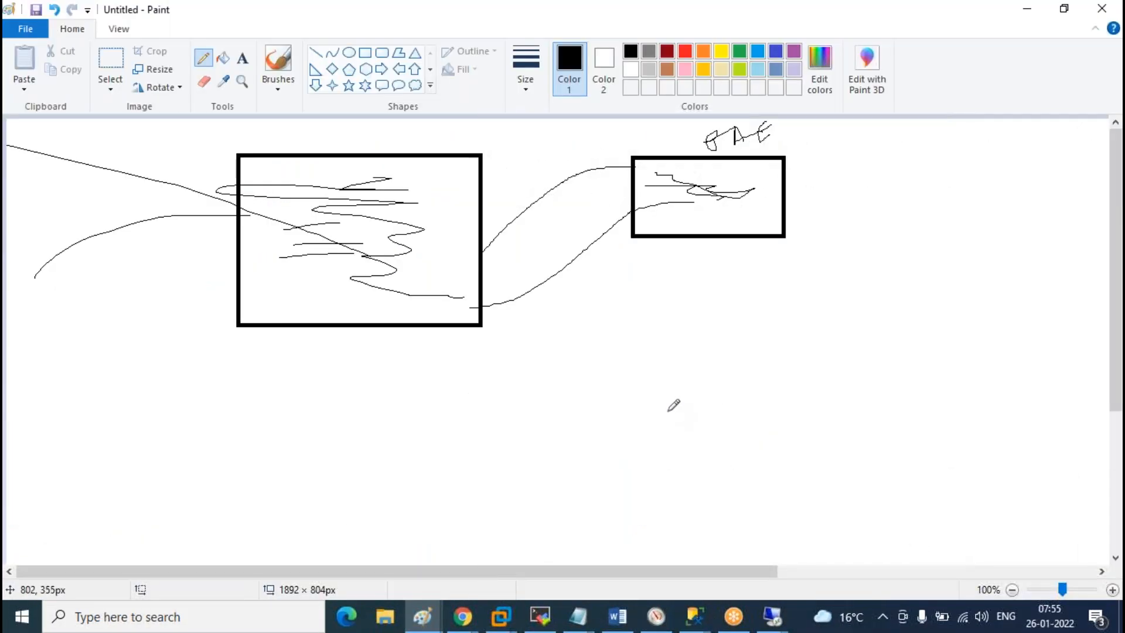
{"action": "key", "text": "ctrl+n"}
{"action": "left_click", "coordinate": [598, 310]}
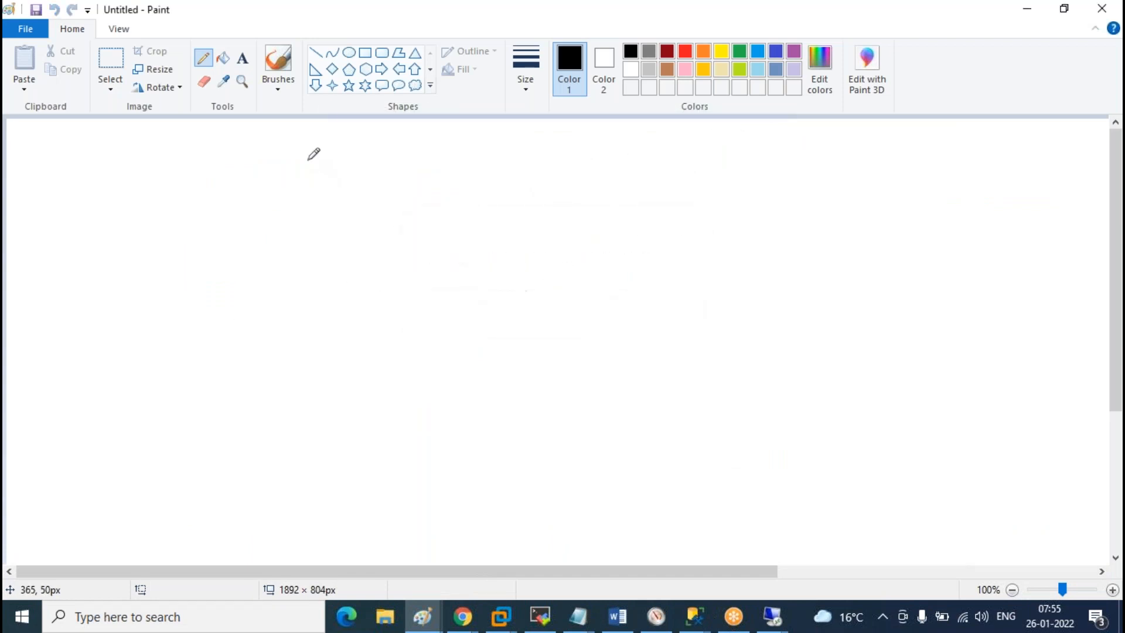
{"action": "left_click", "coordinate": [365, 52]}
{"action": "left_click_drag", "start_coordinate": [226, 170], "coordinate": [444, 486]}
{"action": "mouse_move", "coordinate": [694, 158]}
{"action": "left_mouse_down"}
{"action": "mouse_move", "coordinate": [744, 352]}
{"action": "mouse_move", "coordinate": [872, 496]}
{"action": "left_mouse_up"}
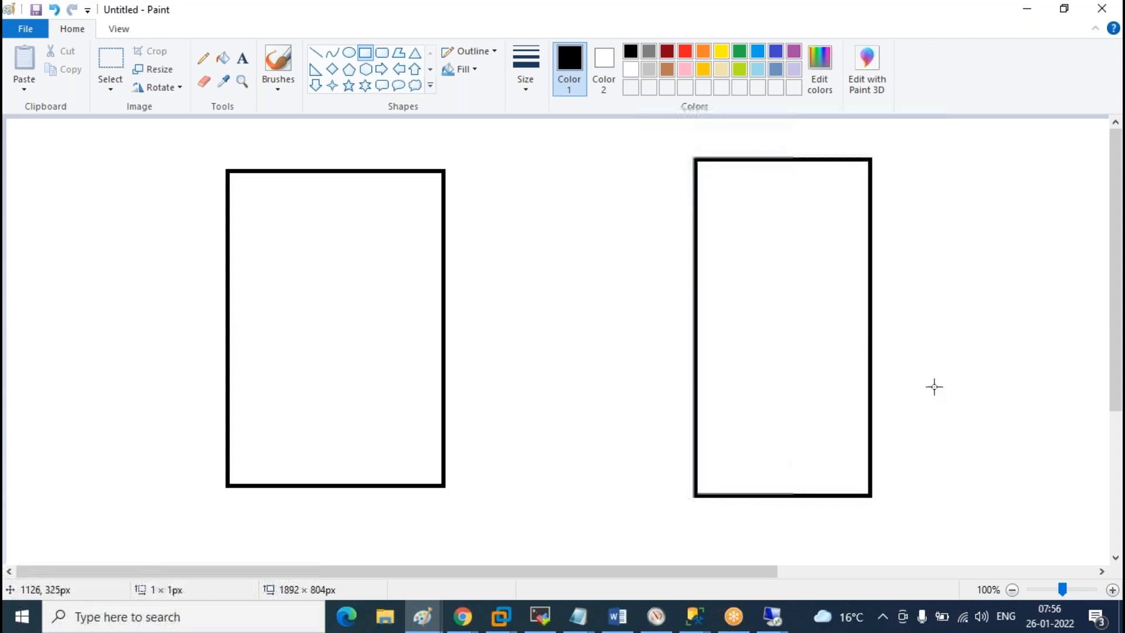
{"action": "left_click", "coordinate": [203, 58]}
{"action": "mouse_move", "coordinate": [363, 155]}
{"action": "left_mouse_down"}
{"action": "mouse_move", "coordinate": [389, 154]}
{"action": "mouse_move", "coordinate": [414, 127]}
{"action": "left_mouse_up"}
{"action": "mouse_move", "coordinate": [783, 147]}
{"action": "left_mouse_down"}
{"action": "mouse_move", "coordinate": [788, 130]}
{"action": "mouse_move", "coordinate": [801, 134]}
{"action": "mouse_move", "coordinate": [785, 146]}
{"action": "left_mouse_up"}
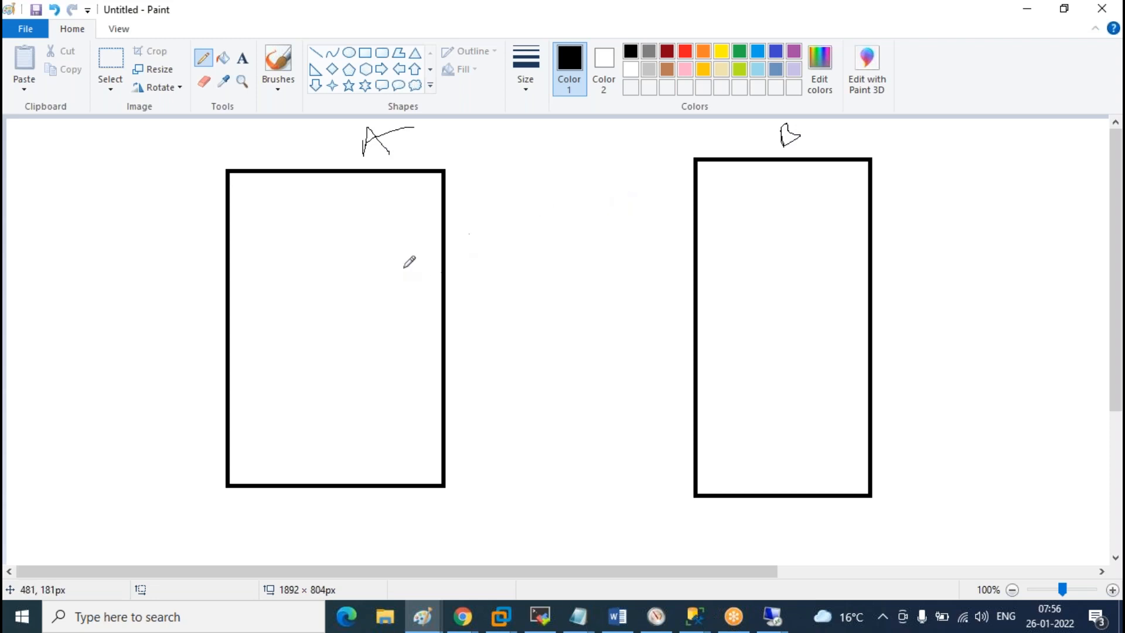
Draw four small disk rectangles stacked inside box A
{"action": "left_click", "coordinate": [365, 53]}
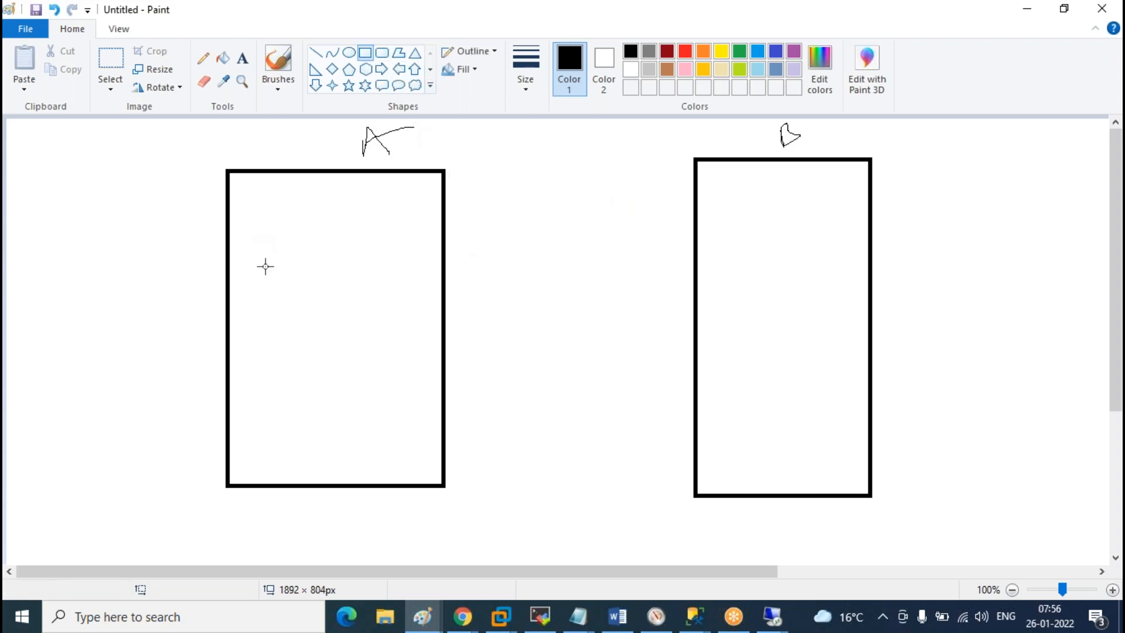
{"action": "left_click_drag", "start_coordinate": [263, 378], "coordinate": [391, 421]}
{"action": "left_click_drag", "start_coordinate": [267, 218], "coordinate": [361, 264]}
{"action": "mouse_move", "coordinate": [279, 287]}
{"action": "left_mouse_down"}
{"action": "mouse_move", "coordinate": [332, 333]}
{"action": "mouse_move", "coordinate": [349, 334]}
{"action": "left_mouse_up"}
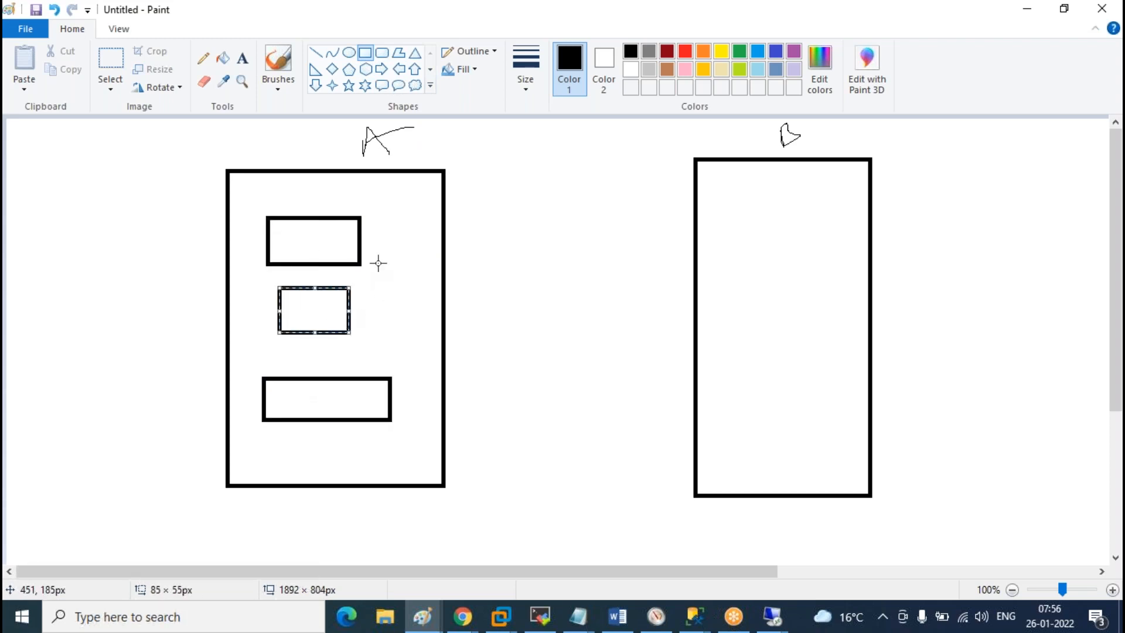
{"action": "left_click_drag", "start_coordinate": [266, 180], "coordinate": [345, 209]}
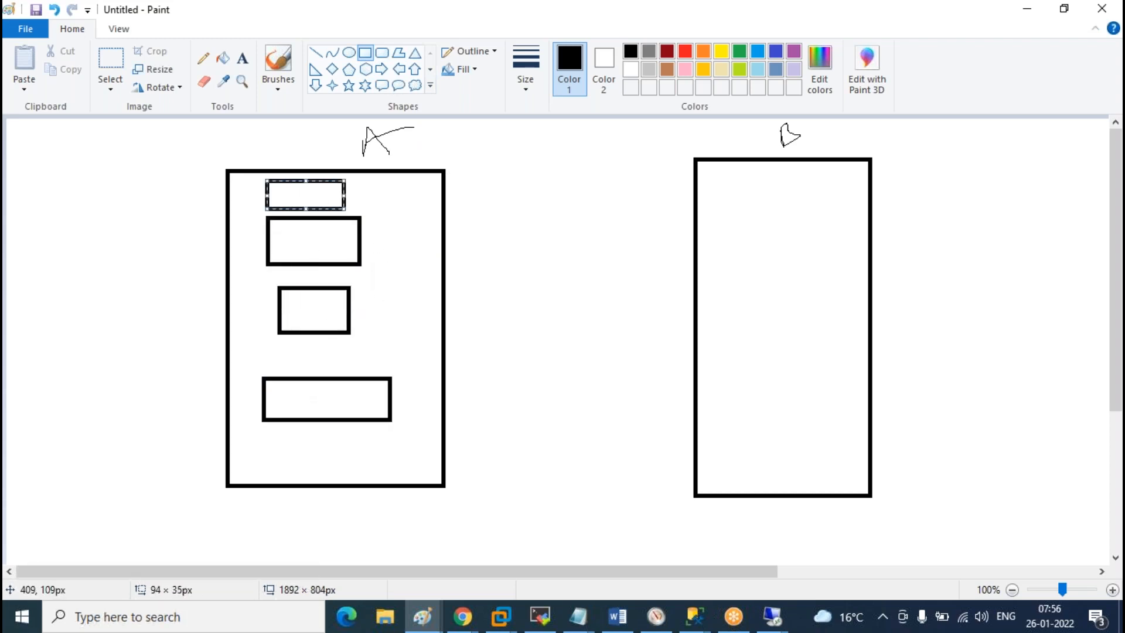
{"action": "left_click", "coordinate": [203, 58]}
Sketch curved arrows moving a disk from box A into box B, with a tick beside B
{"action": "mouse_move", "coordinate": [339, 193]}
{"action": "left_mouse_down"}
{"action": "mouse_move", "coordinate": [454, 322]}
{"action": "mouse_move", "coordinate": [409, 414]}
{"action": "mouse_move", "coordinate": [678, 313]}
{"action": "mouse_move", "coordinate": [788, 326]}
{"action": "mouse_move", "coordinate": [809, 293]}
{"action": "mouse_move", "coordinate": [814, 348]}
{"action": "left_mouse_up"}
{"action": "left_click_drag", "start_coordinate": [402, 385], "coordinate": [370, 440]}
{"action": "left_click_drag", "start_coordinate": [828, 356], "coordinate": [916, 299]}
{"action": "left_click_drag", "start_coordinate": [826, 320], "coordinate": [747, 210]}
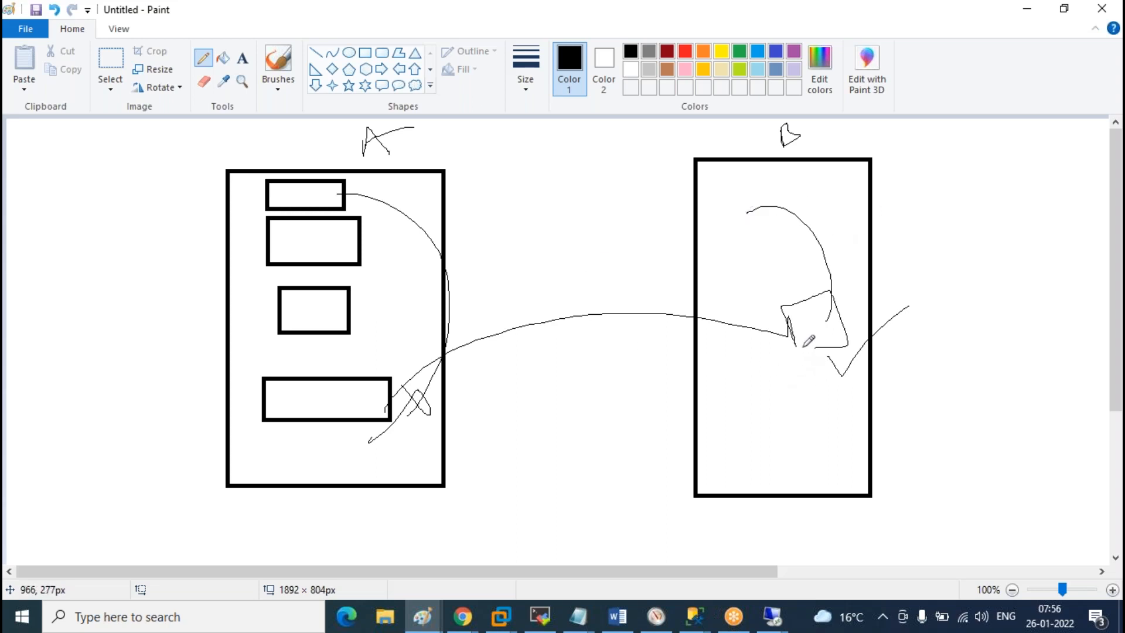
{"action": "left_click_drag", "start_coordinate": [795, 344], "coordinate": [838, 348]}
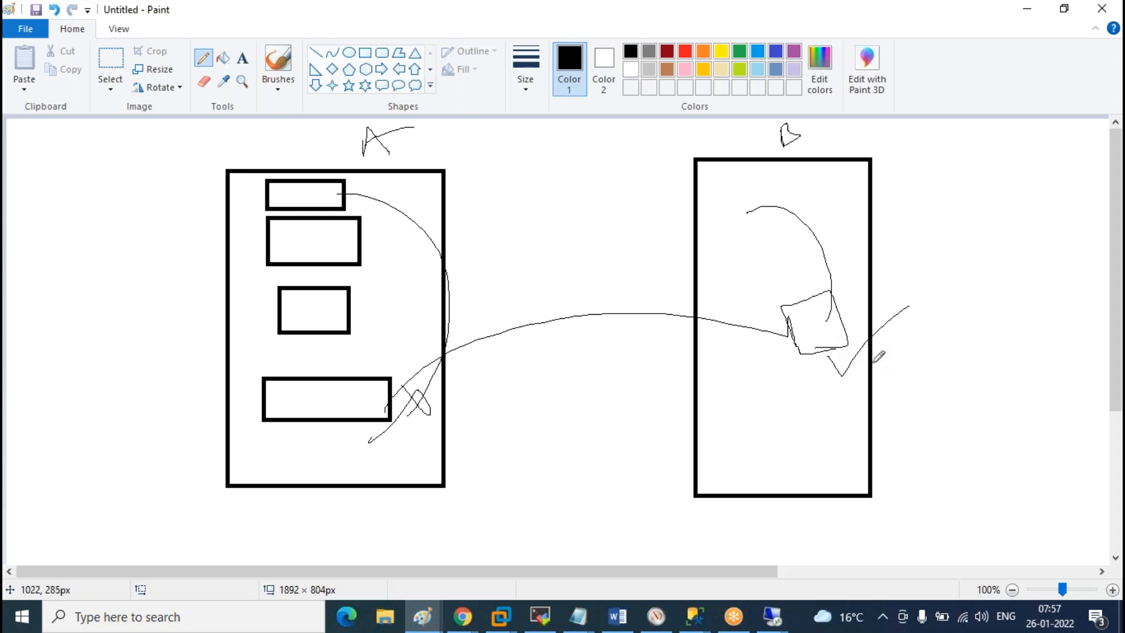
{"action": "left_click", "coordinate": [1101, 122]}
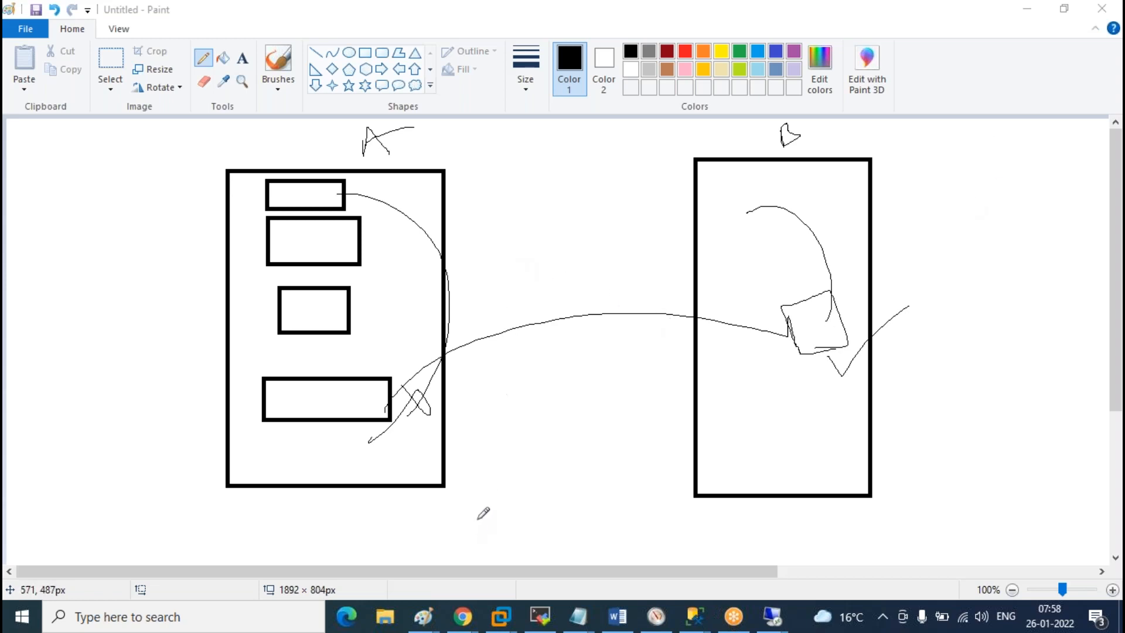
Bring the Paint disk diagram back to the front
{"action": "mouse_move", "coordinate": [460, 628]}
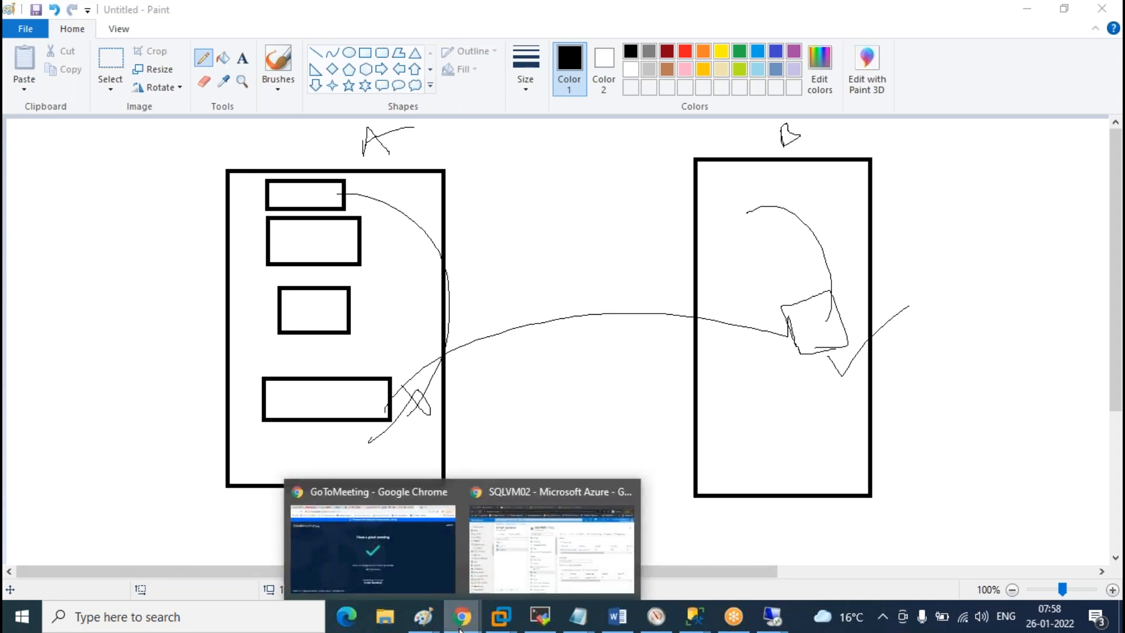
{"action": "left_click", "coordinate": [515, 571]}
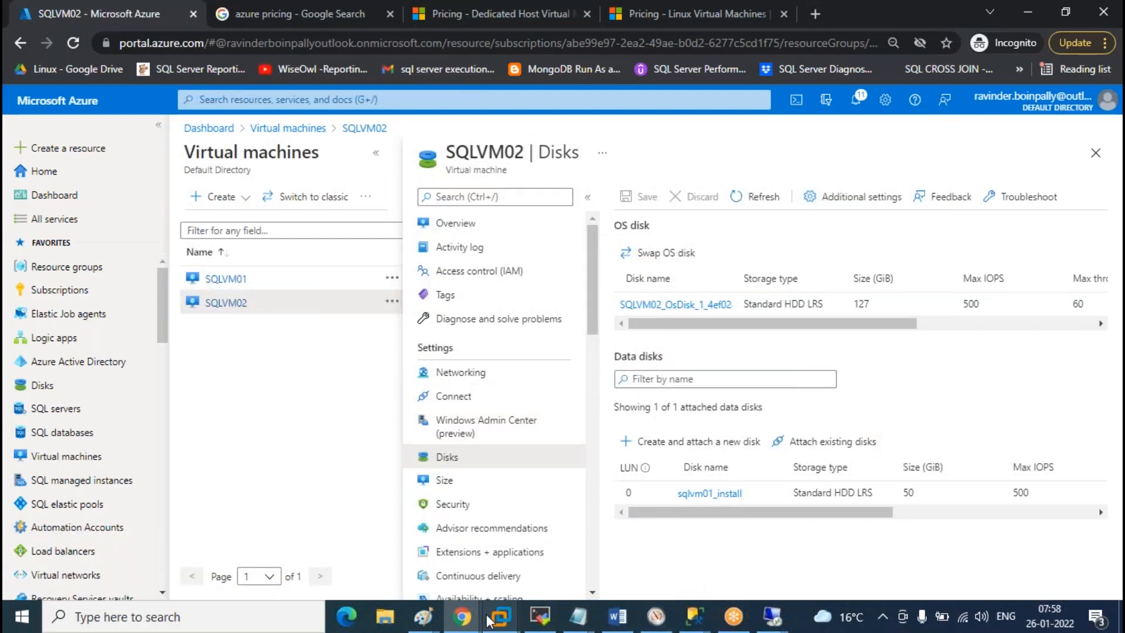
{"action": "left_click", "coordinate": [430, 617]}
{"action": "left_click", "coordinate": [973, 545]}
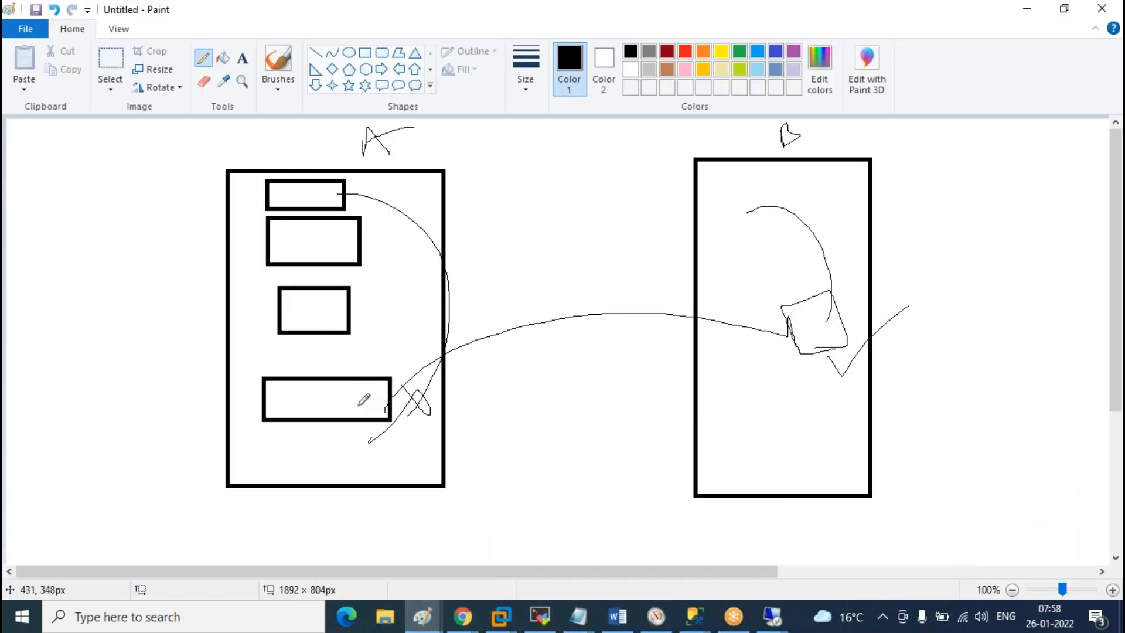
Tick the bottom and third disk boxes in A, sketch matching boxes in B, and show the remote sessions
{"action": "left_click_drag", "start_coordinate": [343, 398], "coordinate": [371, 378]}
{"action": "mouse_move", "coordinate": [779, 403]}
{"action": "left_mouse_down"}
{"action": "mouse_move", "coordinate": [784, 385]}
{"action": "mouse_move", "coordinate": [850, 400]}
{"action": "mouse_move", "coordinate": [766, 404]}
{"action": "left_mouse_up"}
{"action": "left_click_drag", "start_coordinate": [316, 449], "coordinate": [359, 469]}
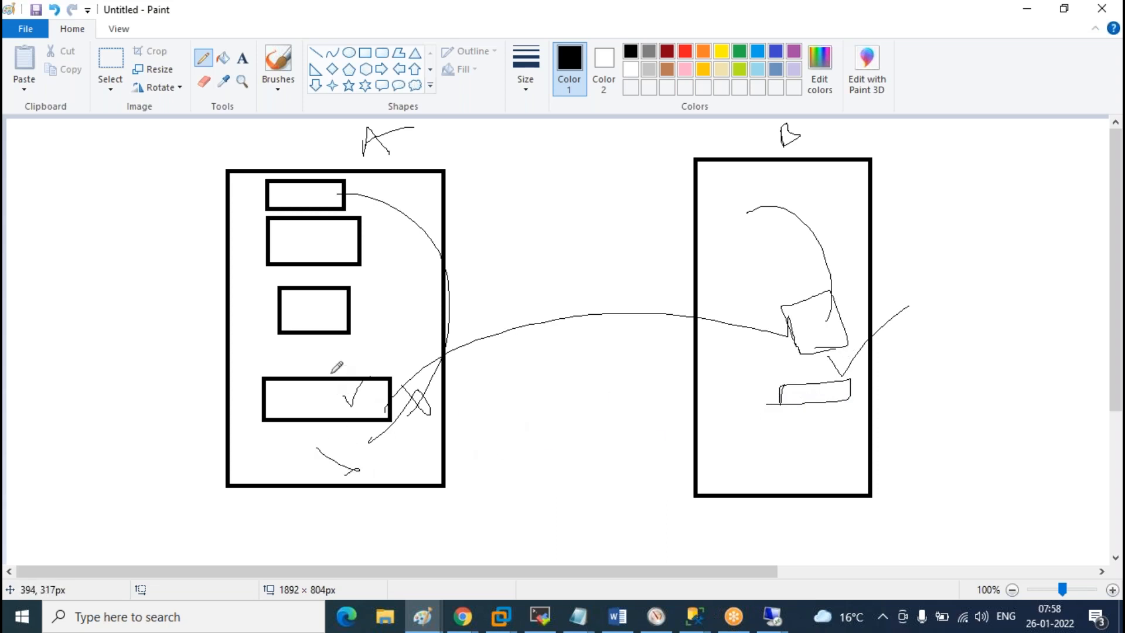
{"action": "mouse_move", "coordinate": [340, 292]}
{"action": "left_mouse_down"}
{"action": "mouse_move", "coordinate": [365, 317]}
{"action": "mouse_move", "coordinate": [401, 277]}
{"action": "left_mouse_up"}
{"action": "mouse_move", "coordinate": [765, 276]}
{"action": "left_mouse_down"}
{"action": "mouse_move", "coordinate": [772, 295]}
{"action": "mouse_move", "coordinate": [842, 276]}
{"action": "mouse_move", "coordinate": [762, 286]}
{"action": "left_mouse_up"}
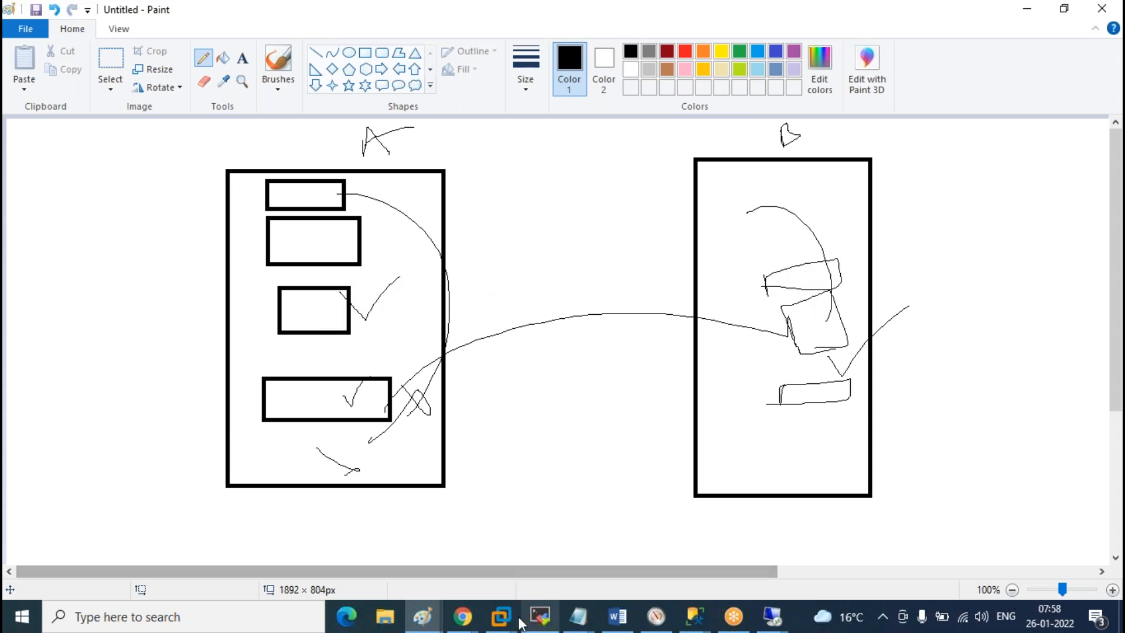
{"action": "left_click", "coordinate": [772, 616]}
In the second remote VM, look through SQL_logs (F:) and SQLData (H:), ending in SQL_logs (F:)
{"action": "left_click", "coordinate": [743, 555]}
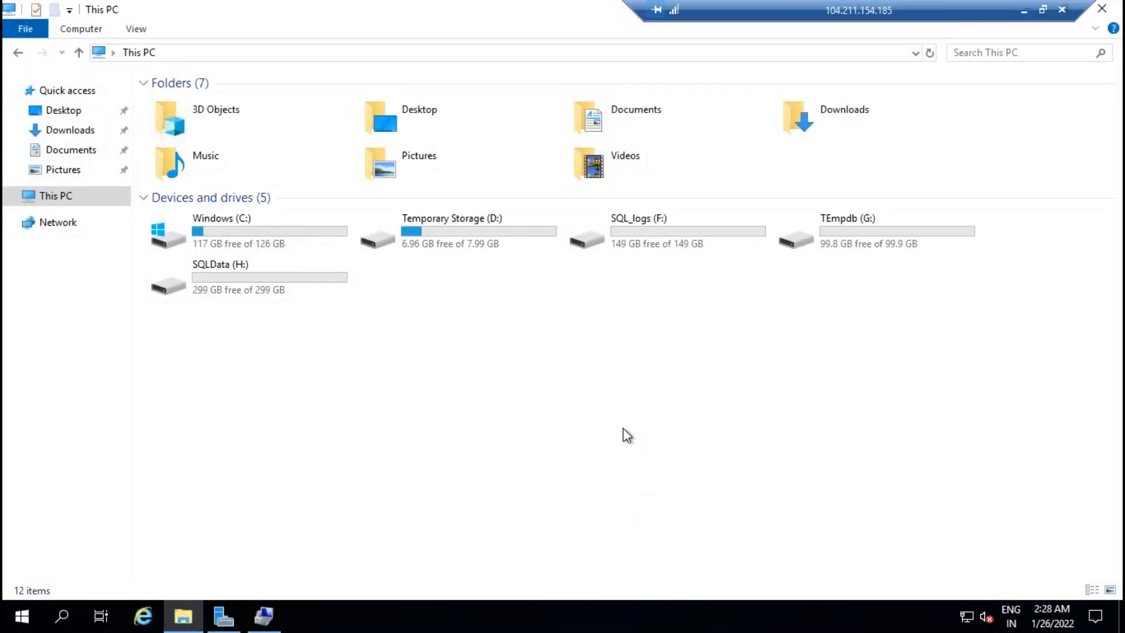
{"action": "double_click", "coordinate": [687, 231]}
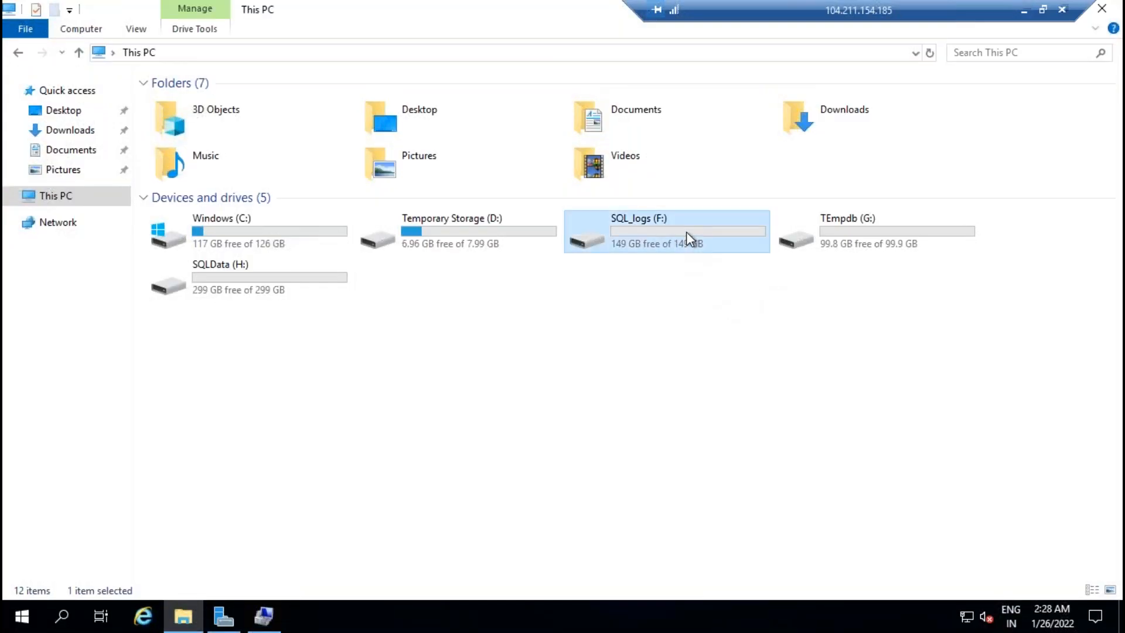
{"action": "left_click", "coordinate": [139, 52]}
{"action": "double_click", "coordinate": [276, 275]}
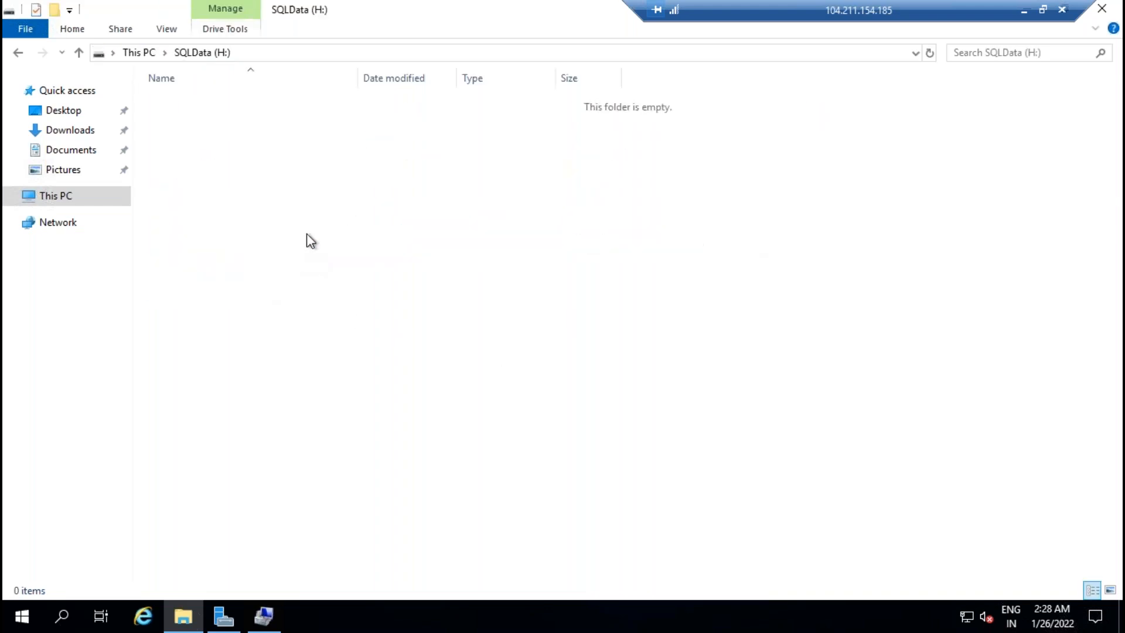
{"action": "left_click", "coordinate": [56, 197]}
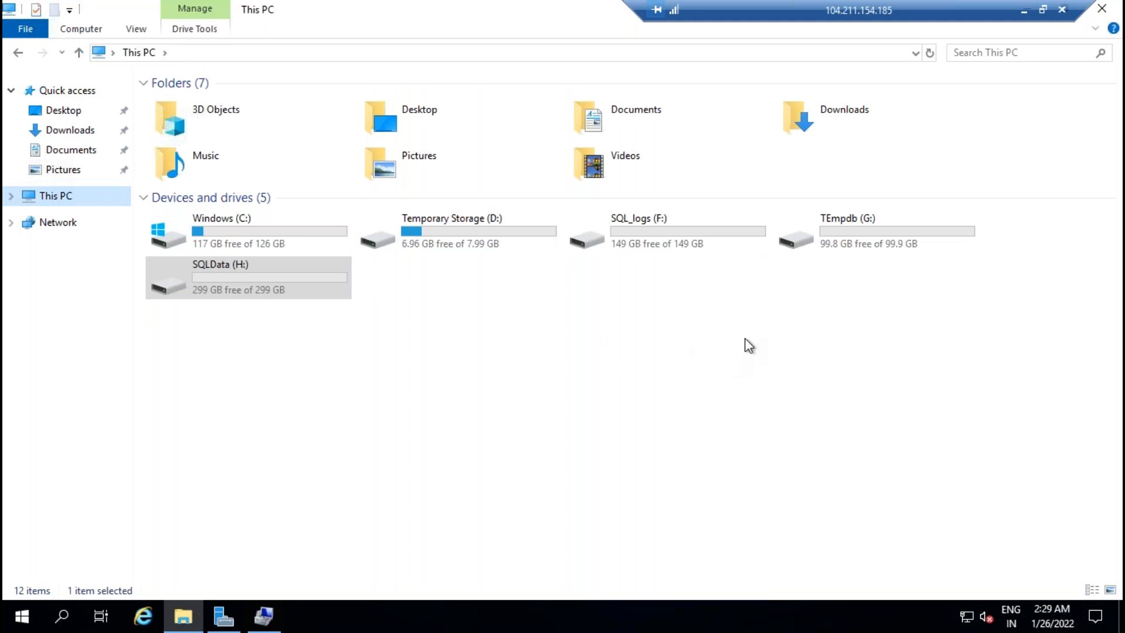
{"action": "double_click", "coordinate": [694, 241]}
Create a new folder named SQL_logs on the F: drive
{"action": "right_click", "coordinate": [394, 181]}
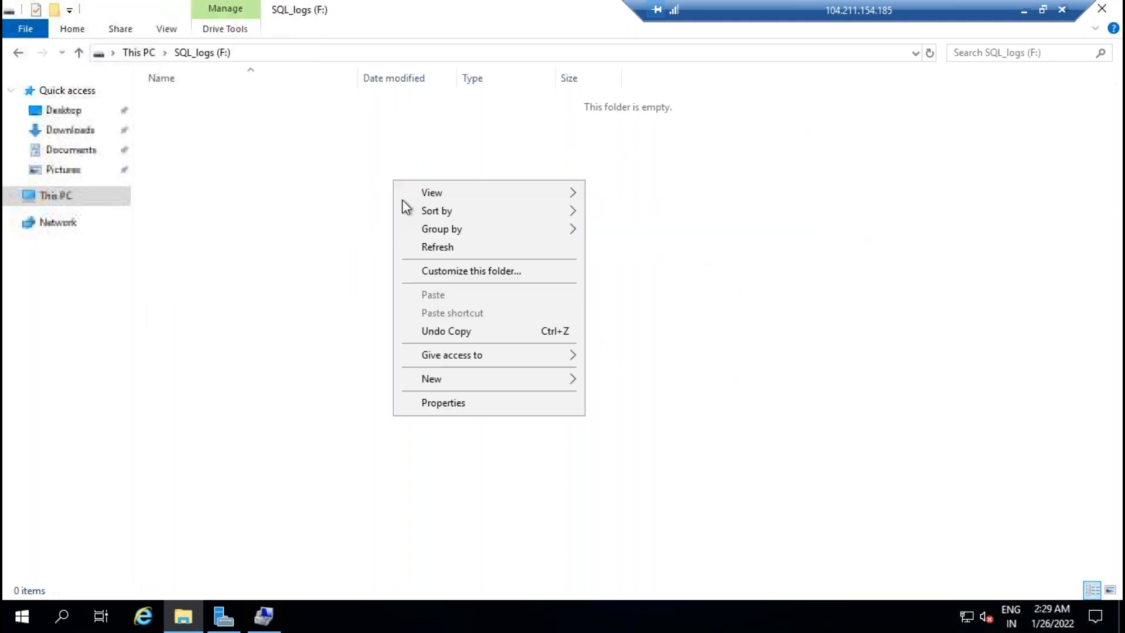
{"action": "mouse_move", "coordinate": [470, 381]}
{"action": "left_click", "coordinate": [647, 384]}
{"action": "type", "text": "L"}
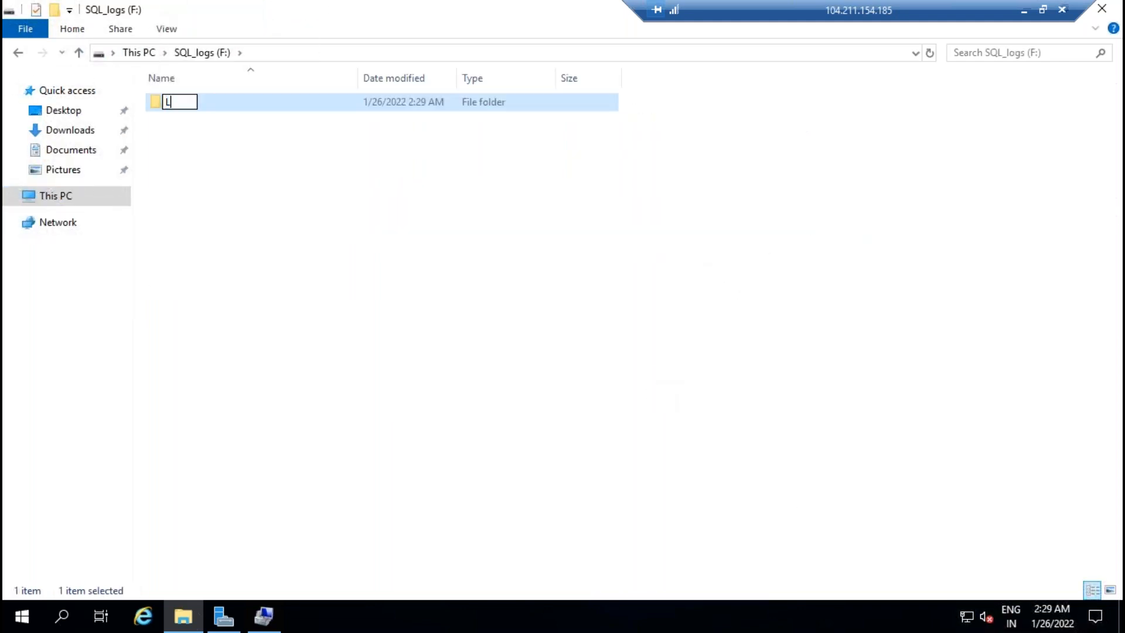
{"action": "type", "text": "QL_logs"}
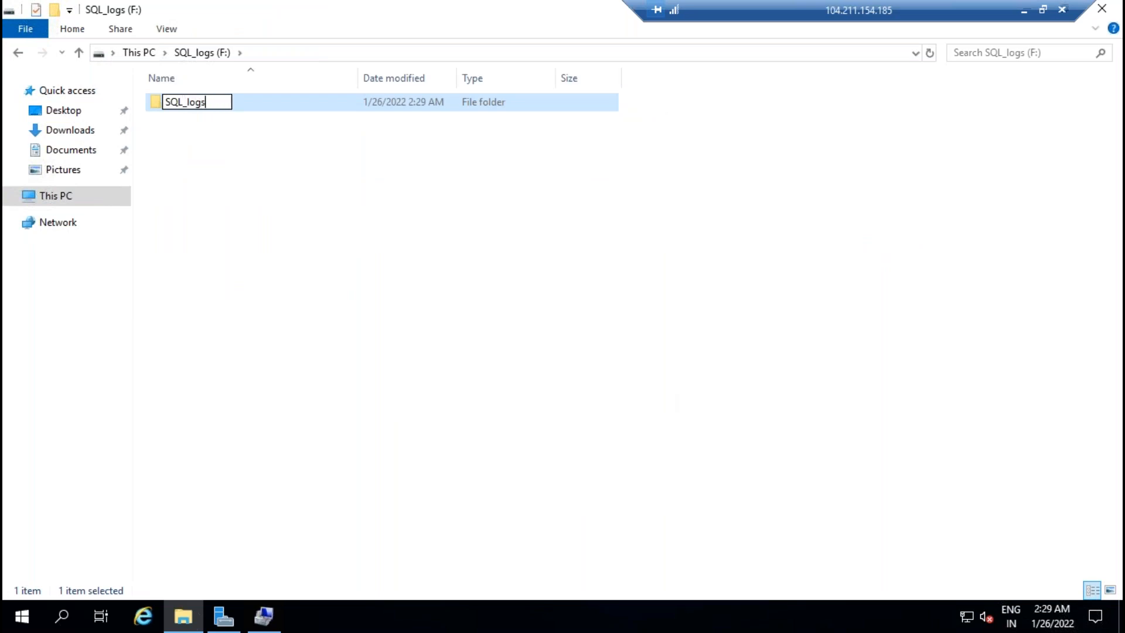
Create a new text document named Testing and open it
{"action": "right_click", "coordinate": [425, 203]}
{"action": "mouse_move", "coordinate": [547, 402]}
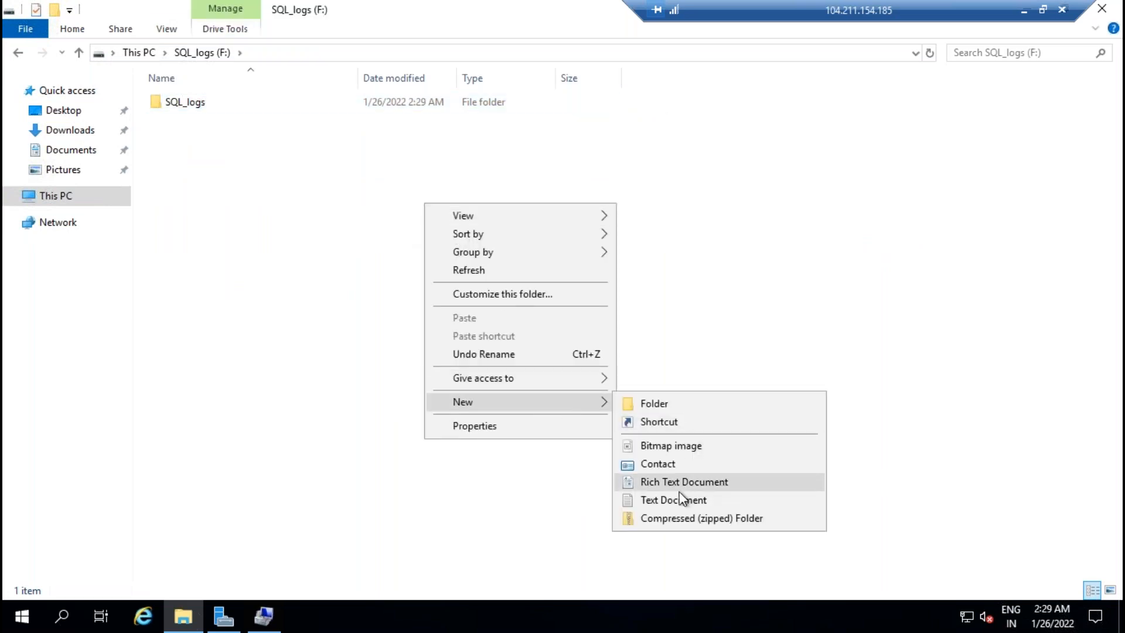
{"action": "left_click", "coordinate": [679, 500]}
{"action": "type", "text": "Testing"}
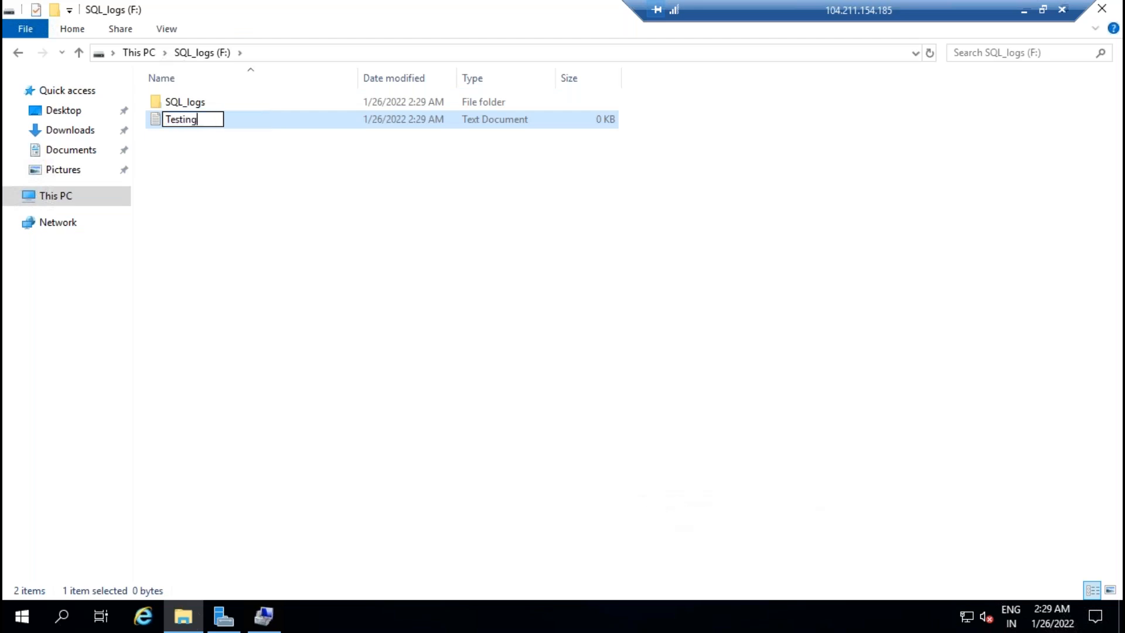
{"action": "key", "text": "Return"}
{"action": "key", "text": "Return"}
Type two lines of filler text into Testing, save it, and select the file
{"action": "type", "text": "tjs oadfsa;a"}
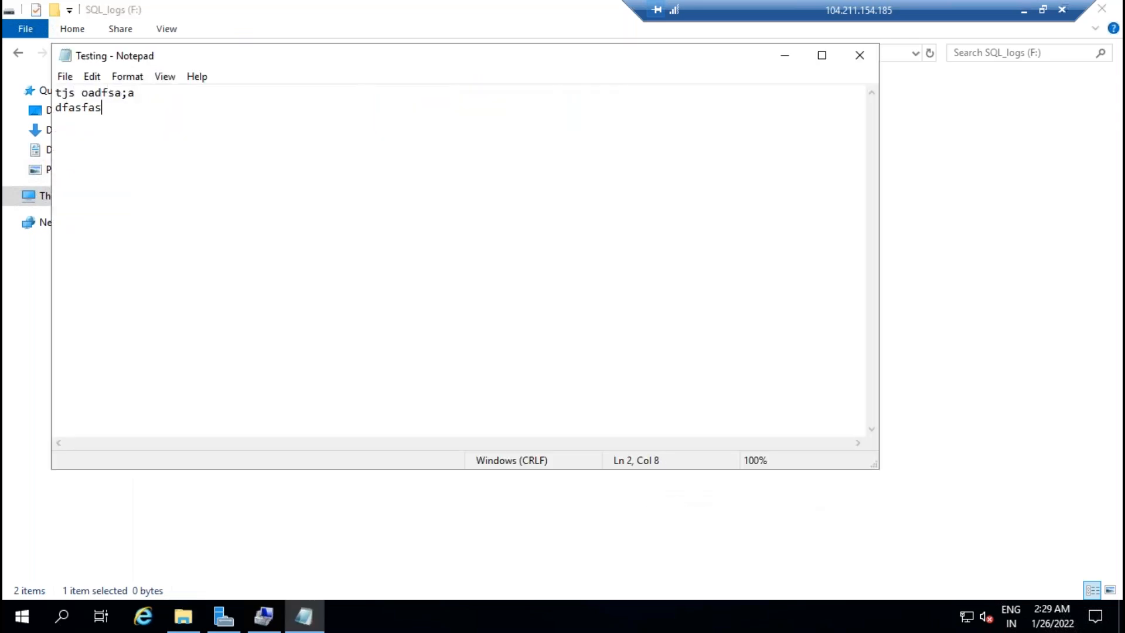
{"action": "type", "text": " dfasfasf as f sf sda"}
{"action": "key", "text": "Return"}
{"action": "type", "text": "f"}
{"action": "key", "text": "Return"}
{"action": "type", "text": "saf"}
{"action": "key", "text": "Return"}
{"action": "type", "text": "dafd"}
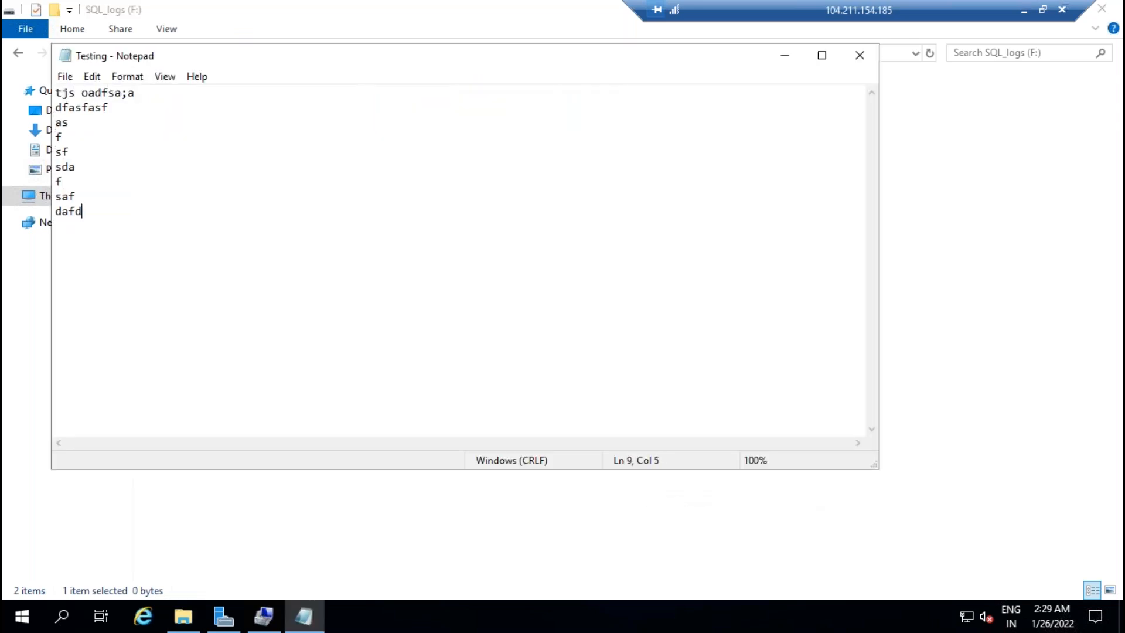
{"action": "key", "text": "ctrl+s"}
{"action": "left_click", "coordinate": [860, 55]}
{"action": "left_click", "coordinate": [610, 395]}
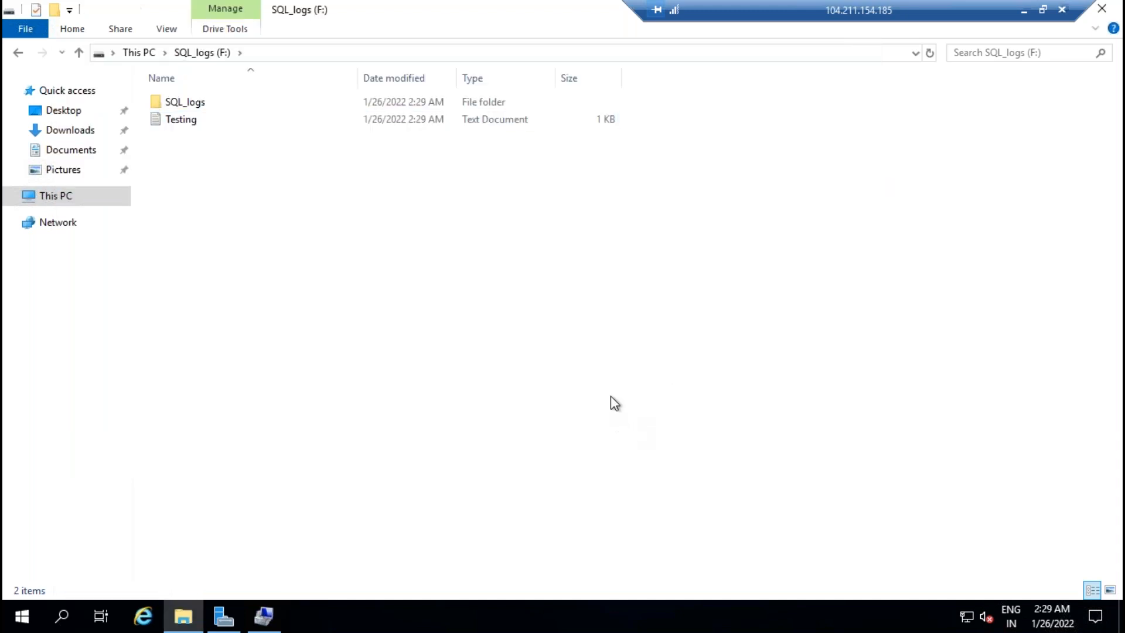
{"action": "left_click", "coordinate": [179, 121]}
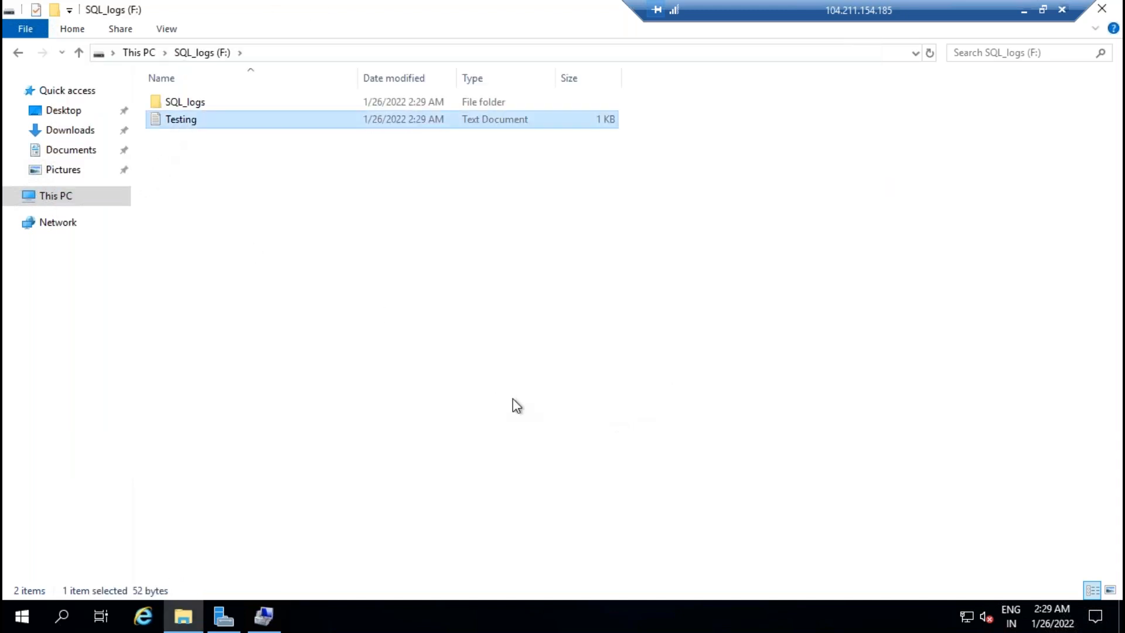
Paste fourteen copies of Testing and select all fifteen Testing files
{"action": "key", "text": "ctrl+v"}
{"action": "key", "text": "ctrl+v"}
{"action": "key", "text": "ctrl+v"}
{"action": "key", "text": "ctrl+v"}
{"action": "key", "text": "ctrl+v"}
{"action": "key", "text": "ctrl+v"}
{"action": "key", "text": "ctrl+v"}
{"action": "key", "text": "ctrl+v"}
{"action": "key", "text": "ctrl+v"}
{"action": "key", "text": "ctrl+v"}
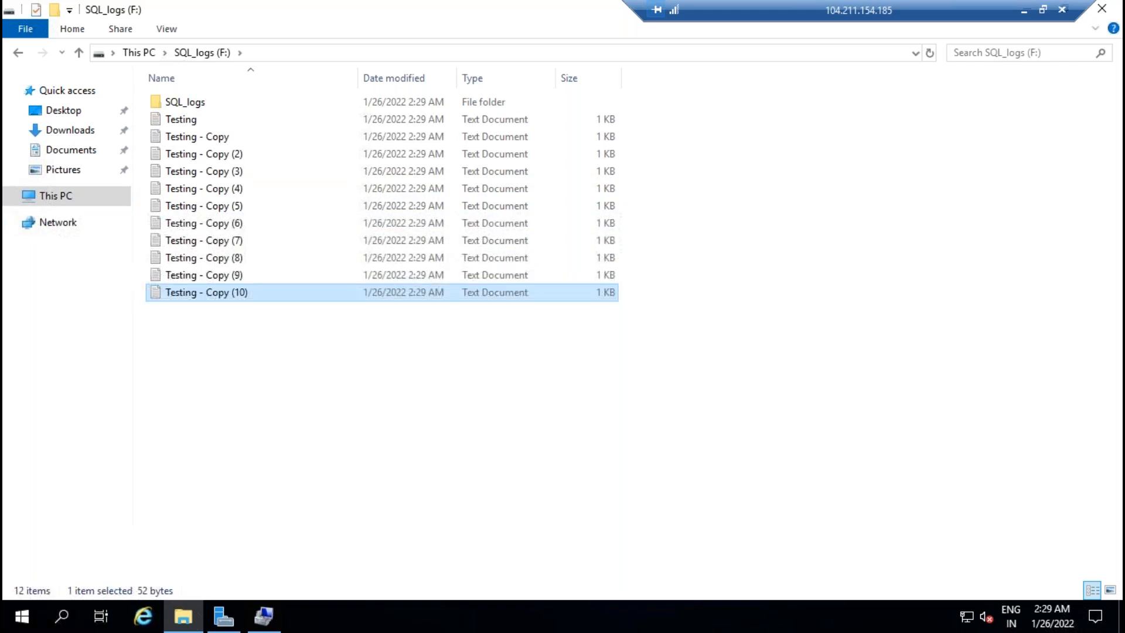
{"action": "key", "text": "ctrl+v"}
{"action": "key", "text": "ctrl+v"}
{"action": "key", "text": "ctrl+v"}
{"action": "key", "text": "ctrl+v"}
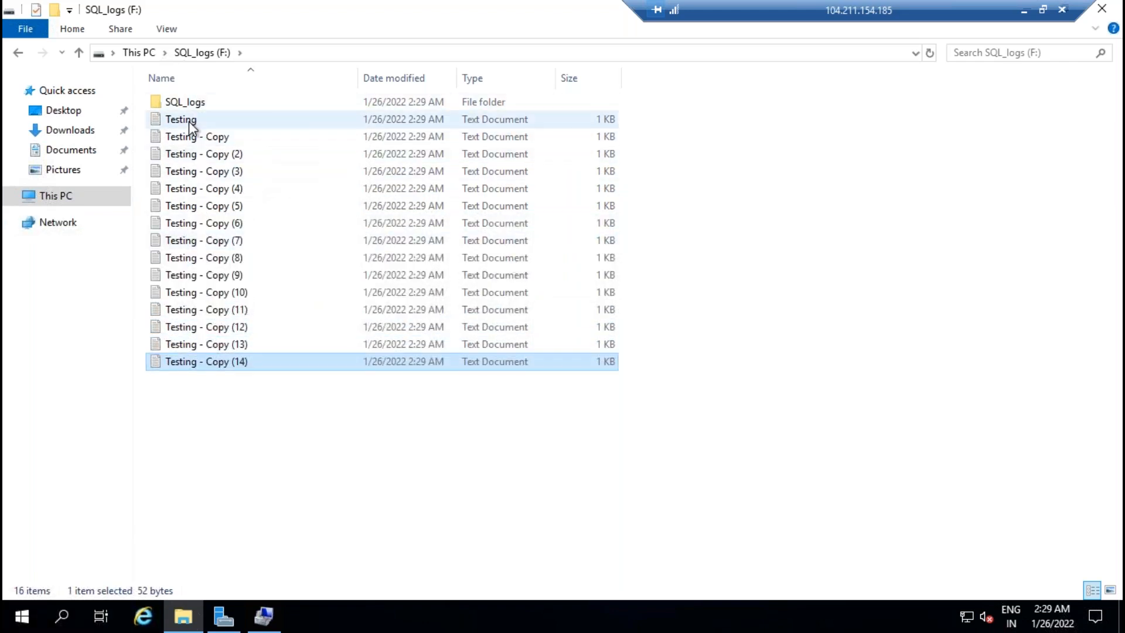
{"action": "left_click", "coordinate": [189, 122]}
{"action": "key", "text": "shift+Down"}
{"action": "key", "text": "shift+Down"}
{"action": "key", "text": "shift+Down"}
{"action": "key", "text": "shift+Down"}
{"action": "key", "text": "shift+Down"}
{"action": "key", "text": "shift+Down"}
{"action": "key", "text": "shift+Down"}
{"action": "key", "text": "shift+Down"}
{"action": "key", "text": "shift+Down"}
{"action": "key", "text": "shift+Down"}
{"action": "key", "text": "shift+Down"}
{"action": "key", "text": "shift+Down"}
{"action": "key", "text": "shift+Down"}
{"action": "key", "text": "shift+Down"}
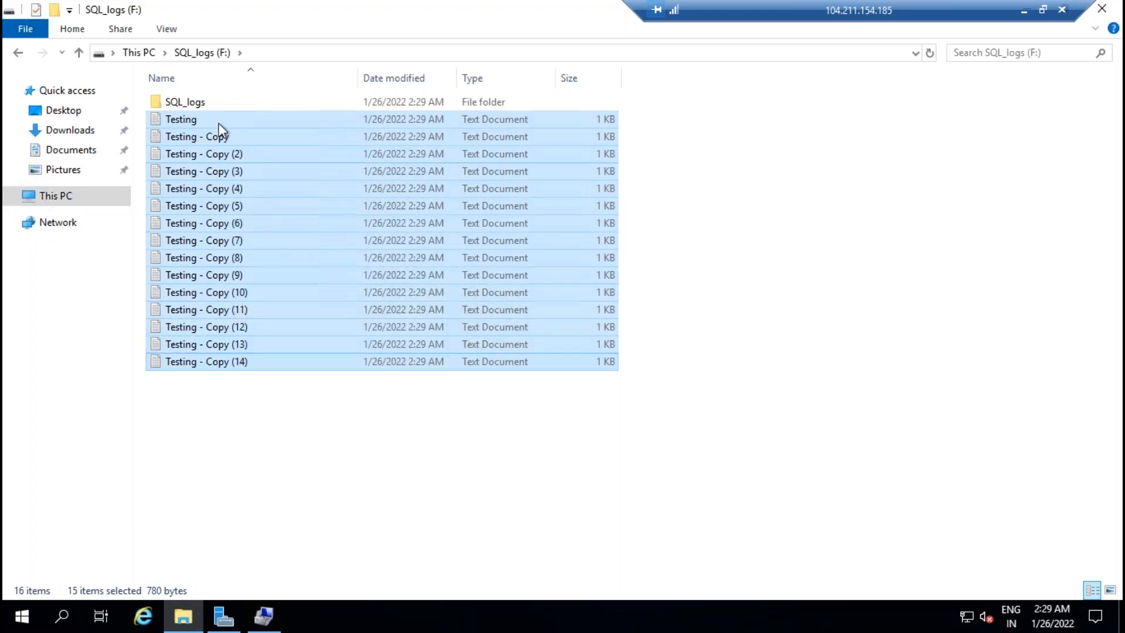
Paste the fifteen Testing files into the SQL_logs folder and return to This PC
{"action": "double_click", "coordinate": [186, 103]}
{"action": "key", "text": "ctrl+v"}
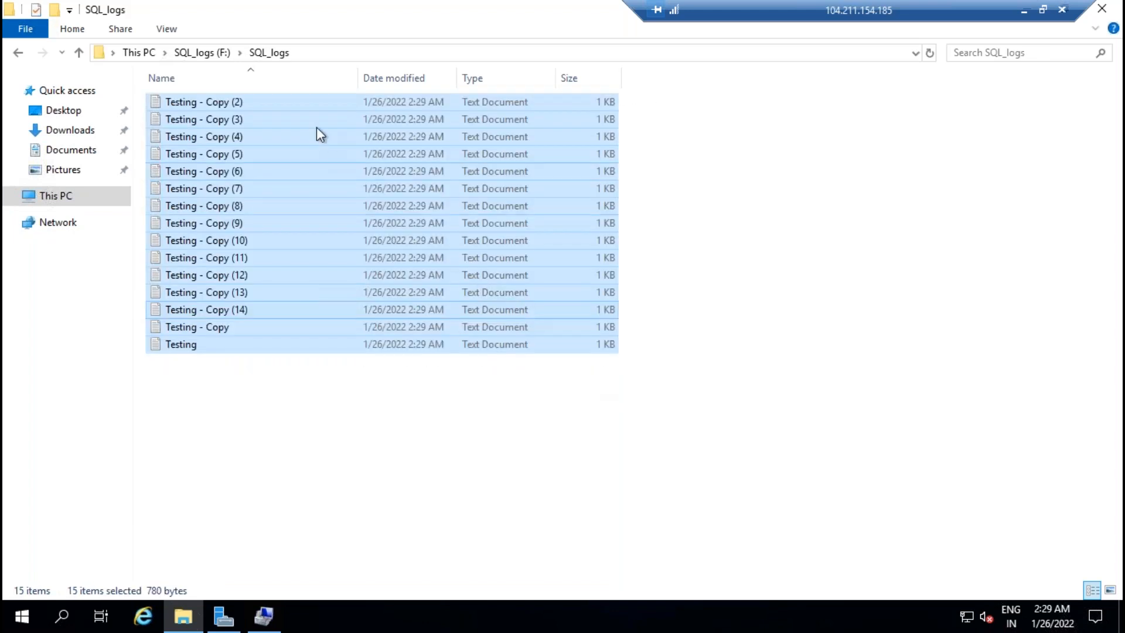
{"action": "left_click", "coordinate": [202, 53]}
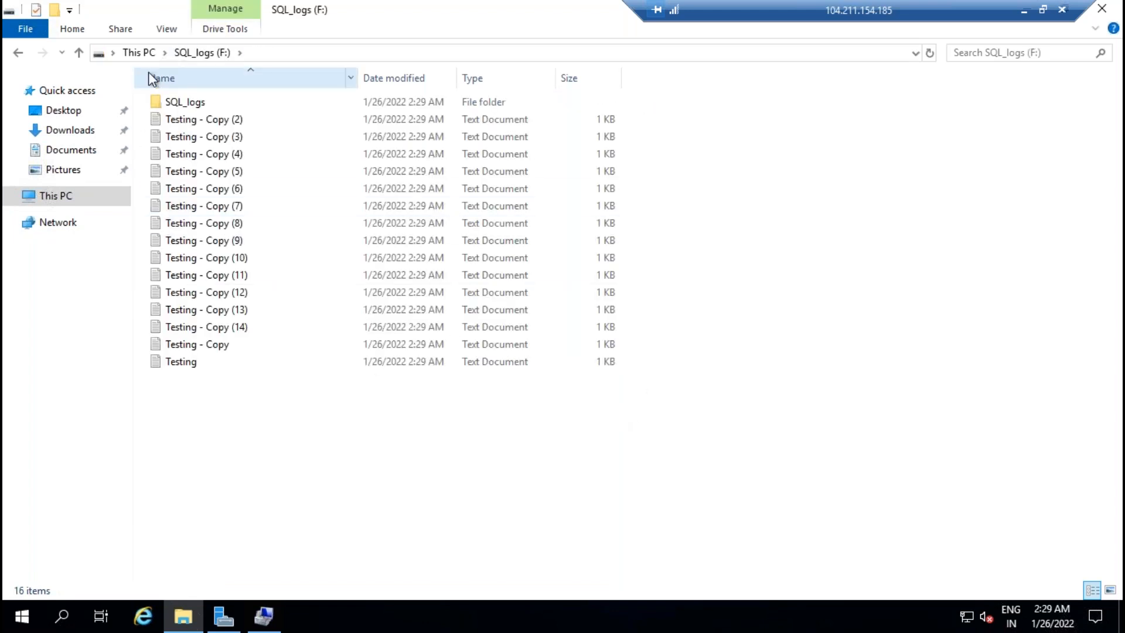
{"action": "left_click", "coordinate": [143, 52]}
{"action": "left_click", "coordinate": [729, 283]}
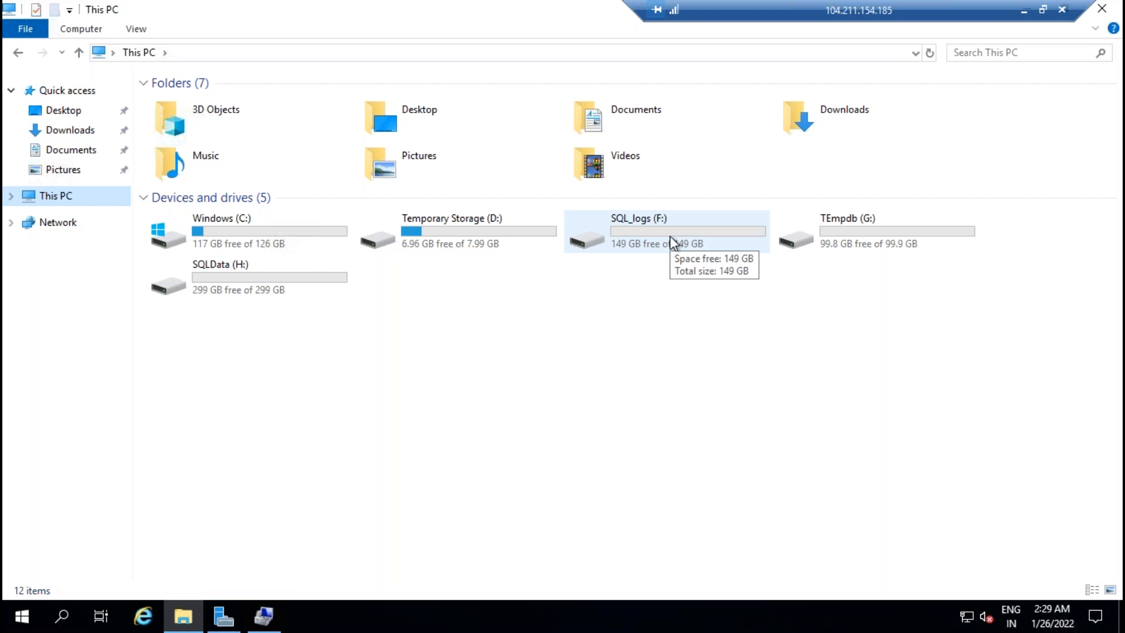
Minimize the remote desktop connection to reveal the local Paint disk diagram
{"action": "left_click", "coordinate": [682, 383]}
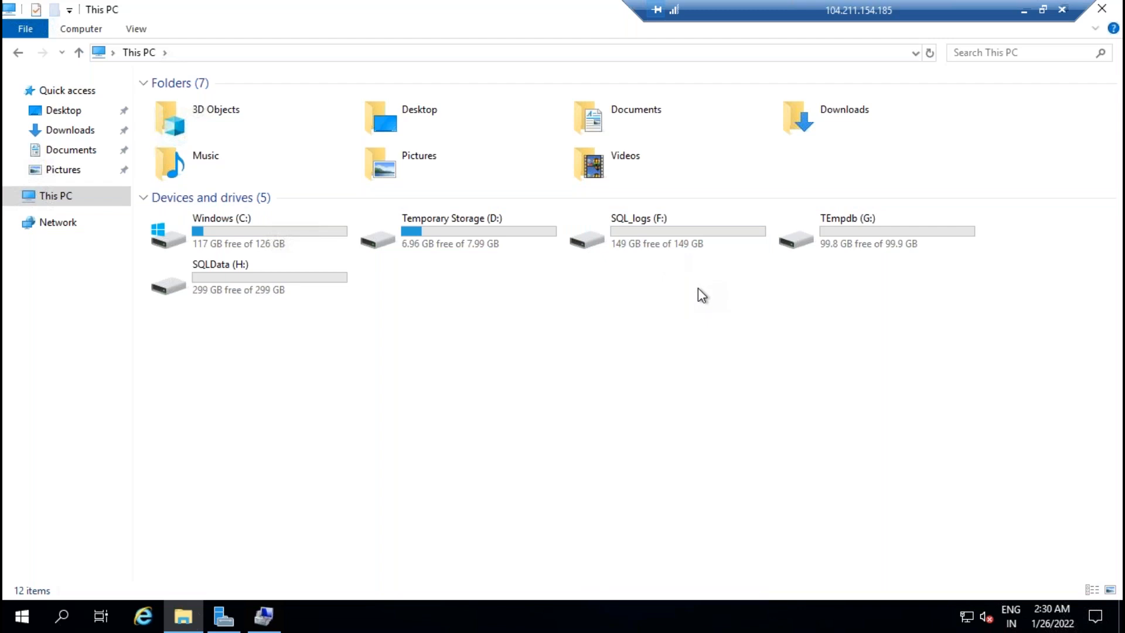
{"action": "left_click", "coordinate": [1024, 13]}
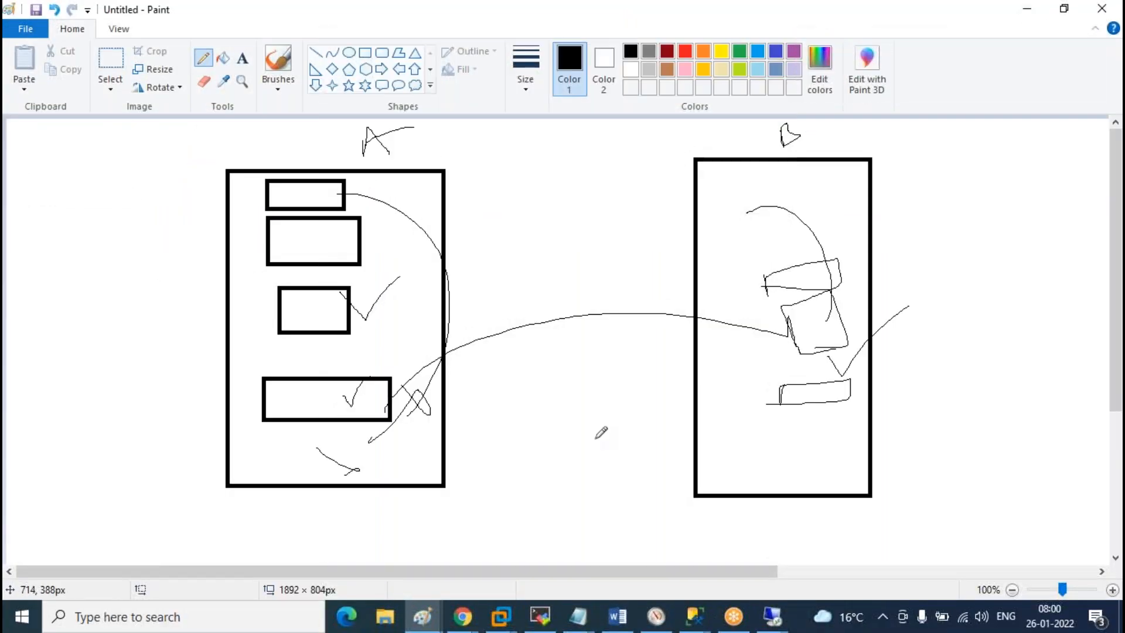
Discard the old sketch and draw two large rectangles side by side
{"action": "key", "text": "alt+F4"}
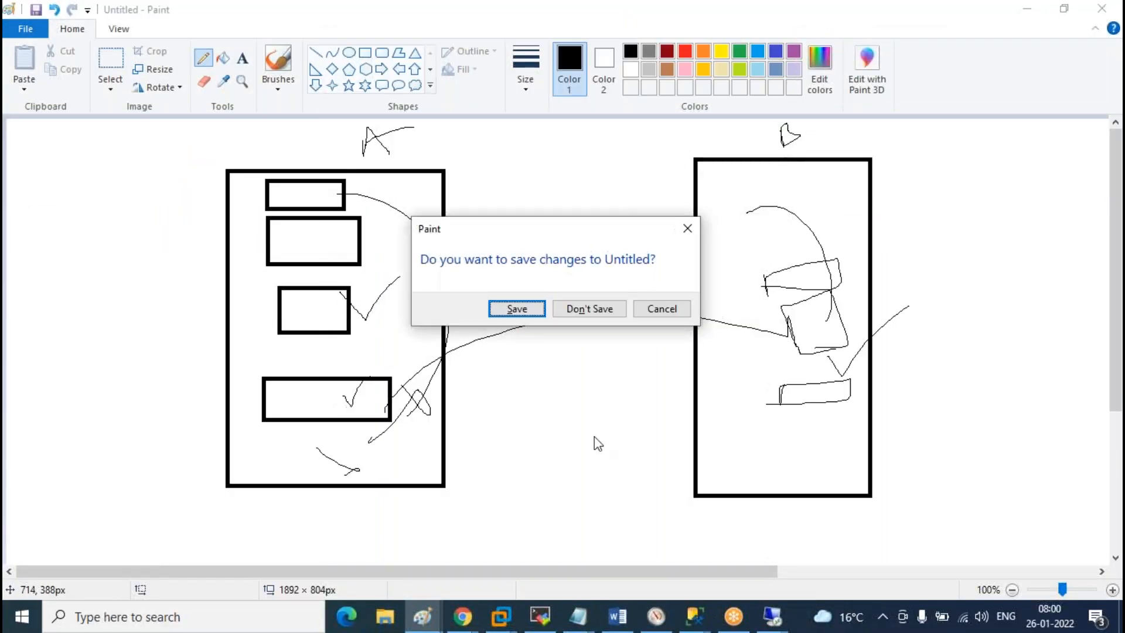
{"action": "left_click", "coordinate": [610, 310]}
{"action": "left_click", "coordinate": [365, 53]}
{"action": "mouse_move", "coordinate": [280, 157]}
{"action": "left_mouse_down"}
{"action": "mouse_move", "coordinate": [306, 249]}
{"action": "mouse_move", "coordinate": [485, 473]}
{"action": "left_mouse_up"}
{"action": "mouse_move", "coordinate": [678, 157]}
{"action": "left_mouse_down"}
{"action": "mouse_move", "coordinate": [806, 379]}
{"action": "mouse_move", "coordinate": [923, 486]}
{"action": "left_mouse_up"}
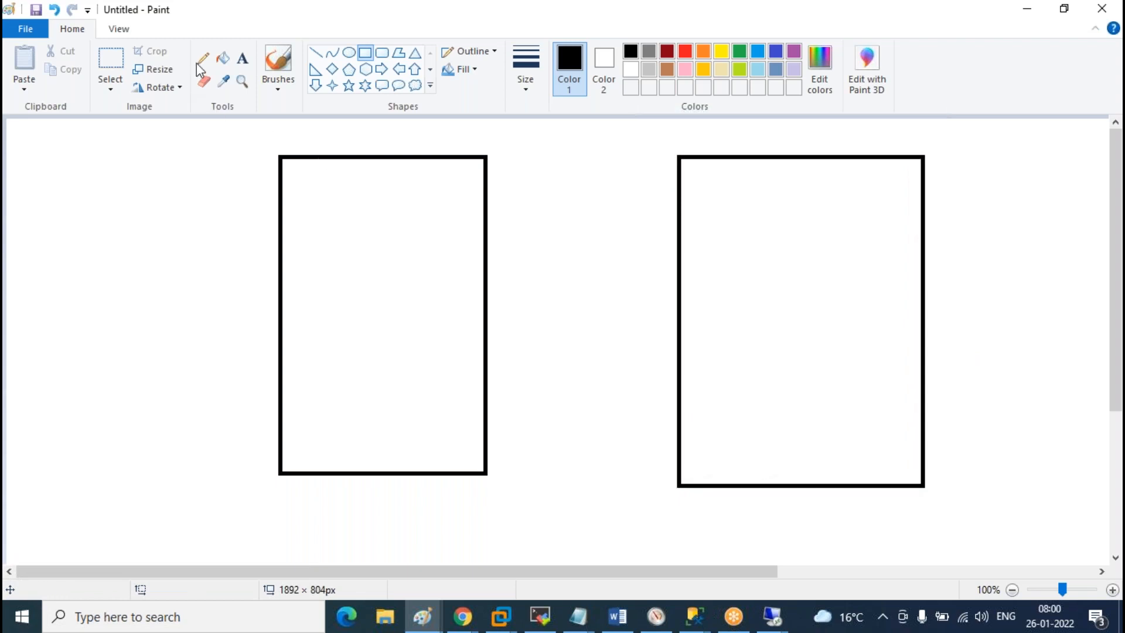
Label the left box prod and the right box DEV
{"action": "left_click", "coordinate": [242, 58]}
{"action": "left_click", "coordinate": [329, 133]}
{"action": "type", "text": "prod"}
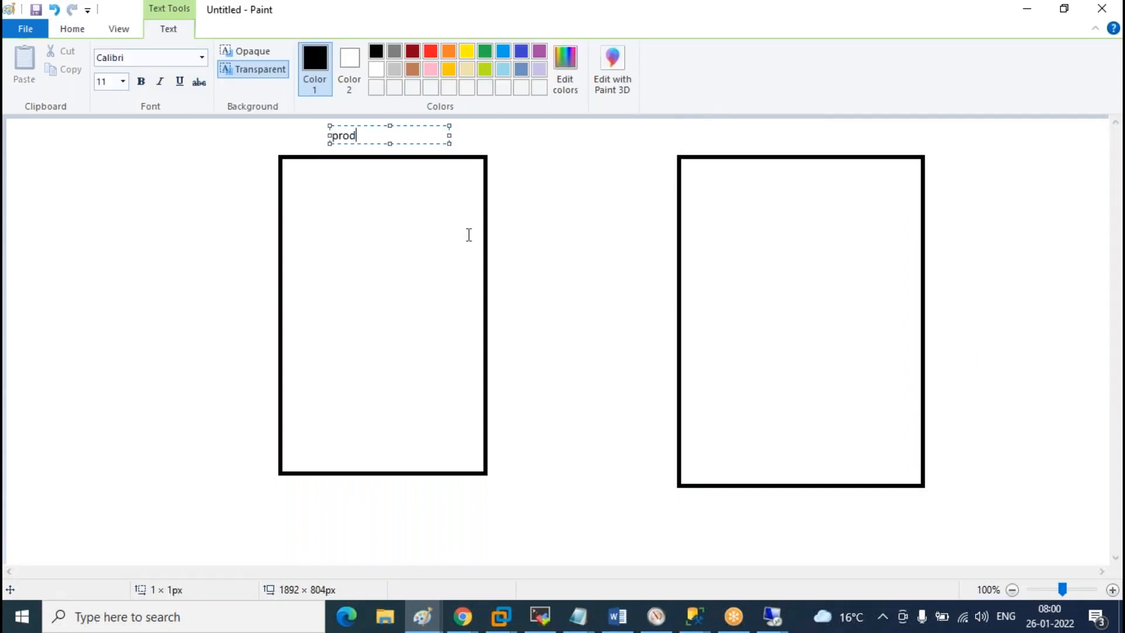
{"action": "left_click", "coordinate": [681, 171]}
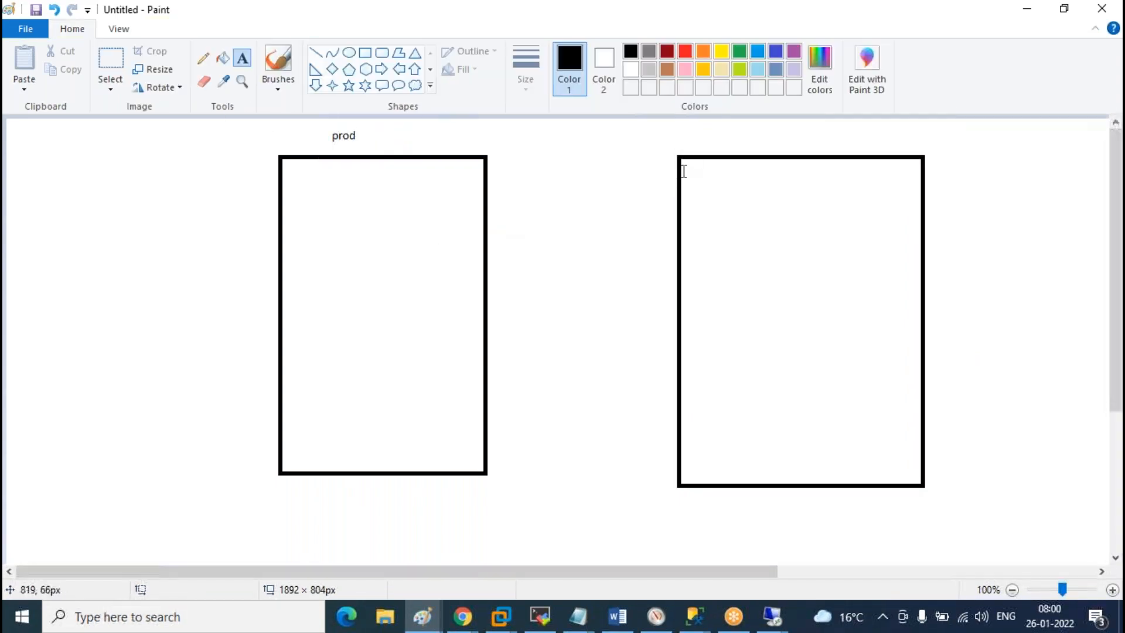
{"action": "left_click", "coordinate": [709, 133]}
{"action": "type", "text": "DEV"}
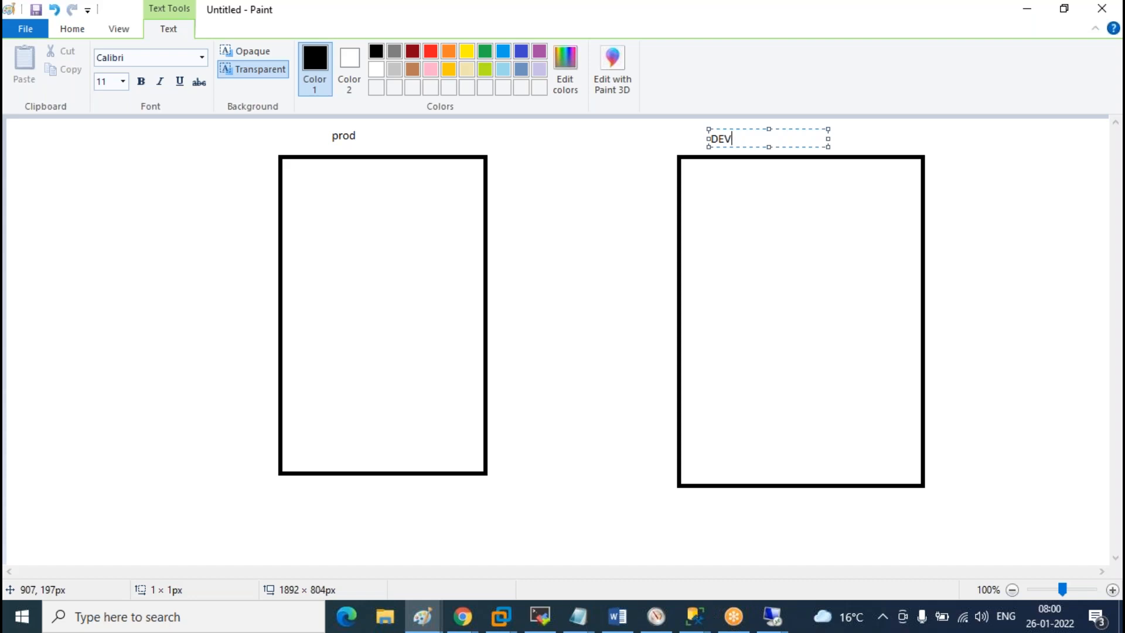
{"action": "left_click", "coordinate": [573, 310]}
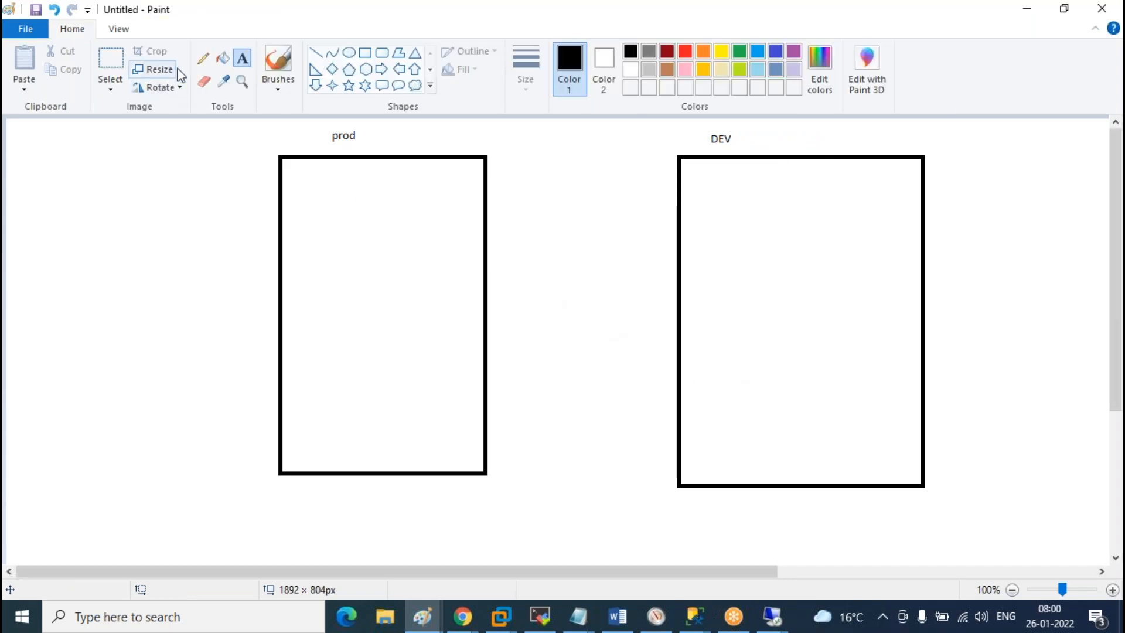
Draw a curve linking prod to DEV, scribbles inside prod, and an arrow into prod
{"action": "left_click", "coordinate": [203, 61]}
{"action": "mouse_move", "coordinate": [434, 163]}
{"action": "left_mouse_down"}
{"action": "mouse_move", "coordinate": [610, 107]}
{"action": "mouse_move", "coordinate": [684, 150]}
{"action": "mouse_move", "coordinate": [575, 111]}
{"action": "mouse_move", "coordinate": [494, 110]}
{"action": "left_mouse_up"}
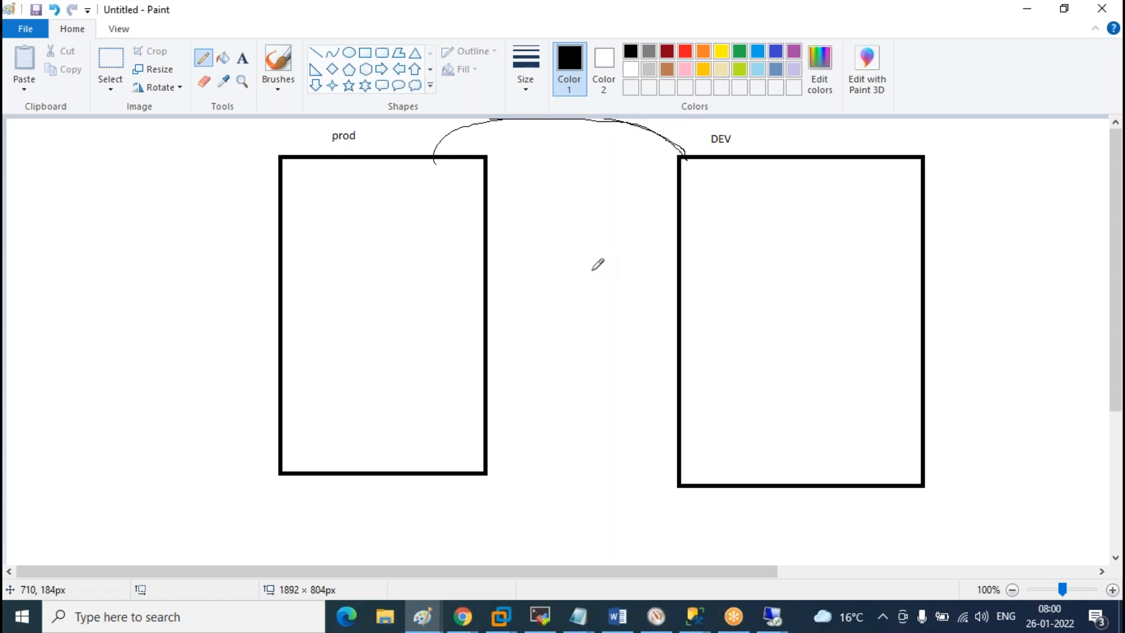
{"action": "mouse_move", "coordinate": [351, 310]}
{"action": "left_mouse_down"}
{"action": "mouse_move", "coordinate": [377, 316]}
{"action": "mouse_move", "coordinate": [387, 293]}
{"action": "mouse_move", "coordinate": [443, 282]}
{"action": "mouse_move", "coordinate": [446, 302]}
{"action": "left_mouse_up"}
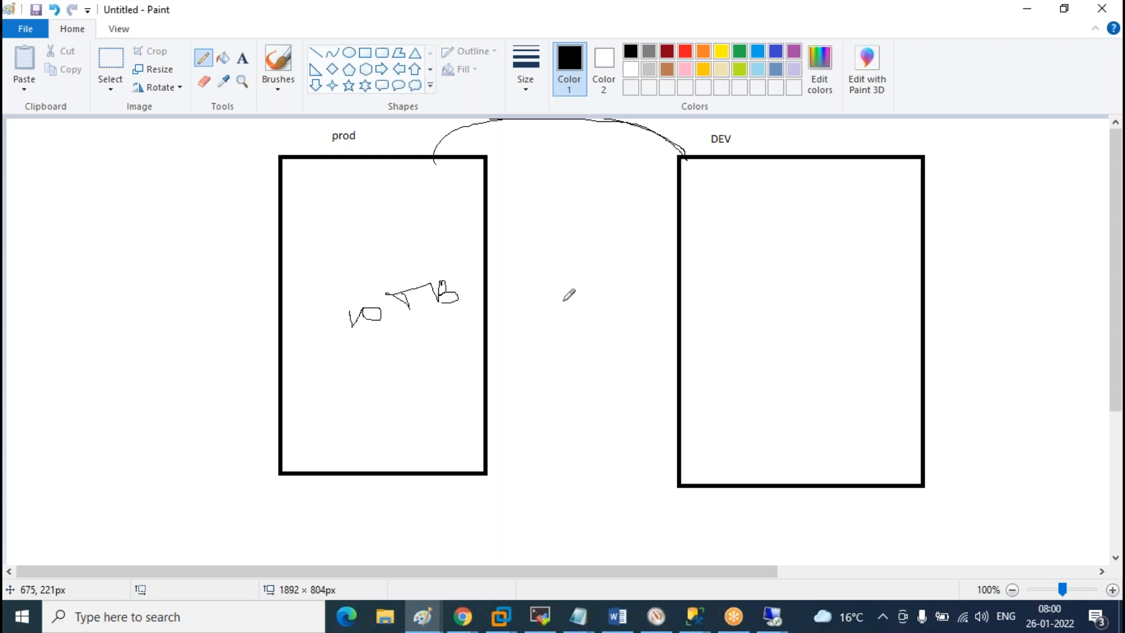
{"action": "mouse_move", "coordinate": [248, 225]}
{"action": "left_mouse_down"}
{"action": "mouse_move", "coordinate": [340, 258]}
{"action": "mouse_move", "coordinate": [341, 243]}
{"action": "left_mouse_up"}
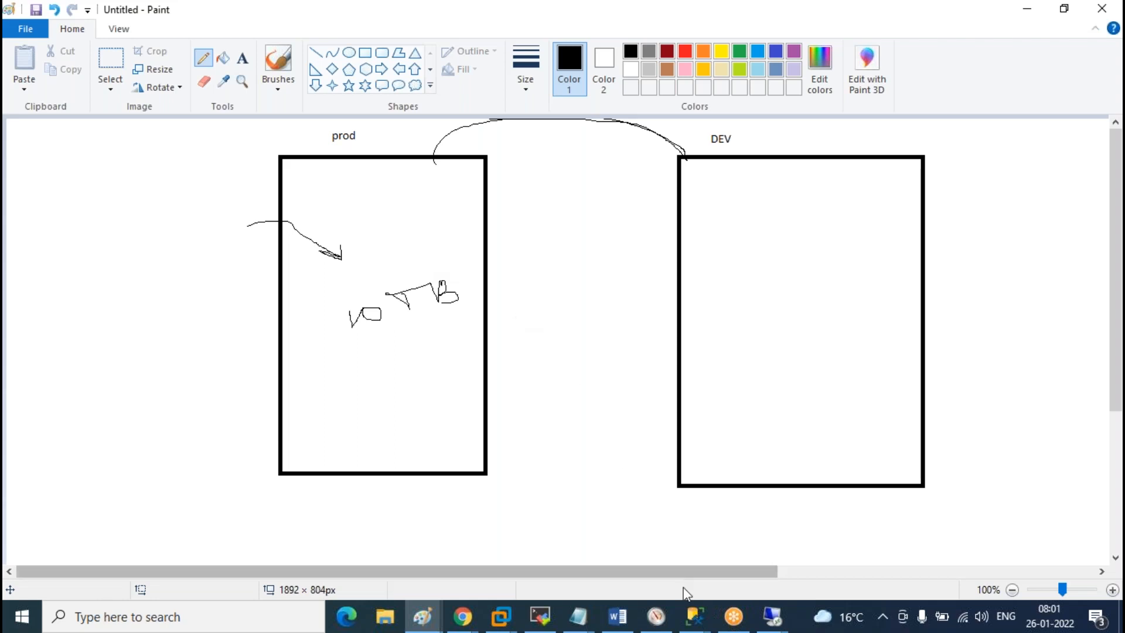
Open a new SSMS query window with the AdventureWorksLT database selected
{"action": "left_click", "coordinate": [694, 615]}
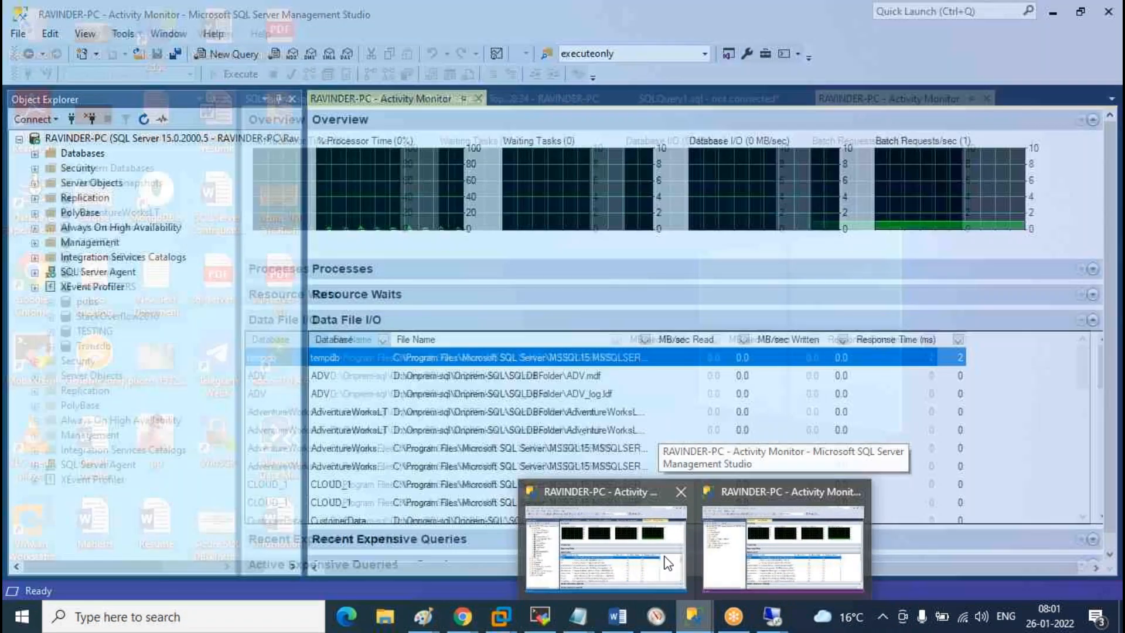
{"action": "left_click", "coordinate": [652, 562]}
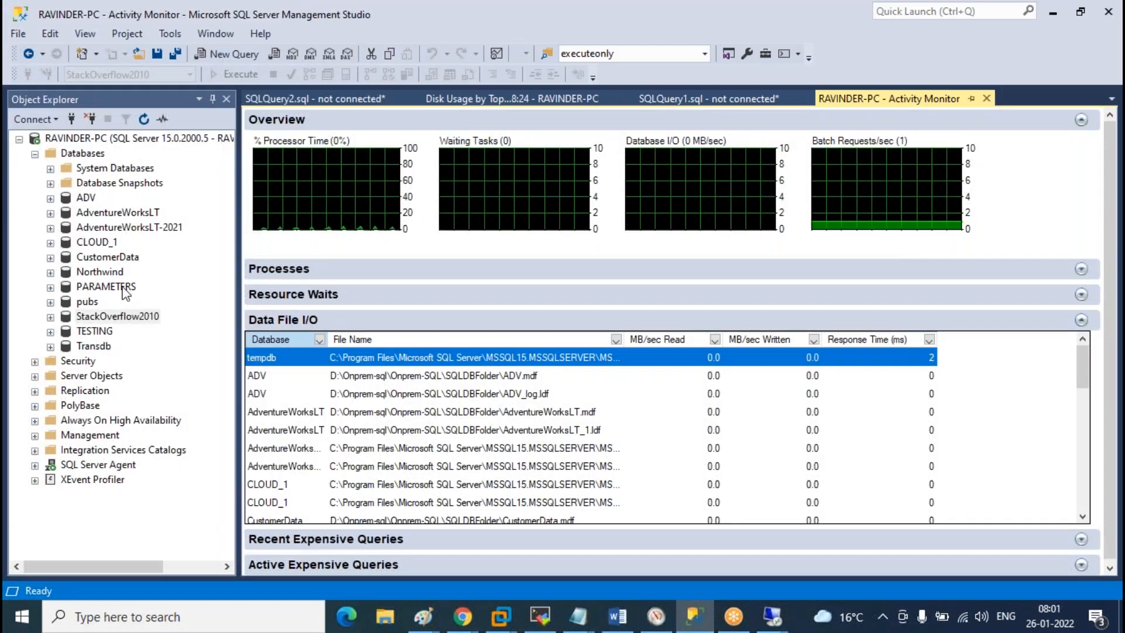
{"action": "left_click", "coordinate": [103, 243]}
{"action": "left_click", "coordinate": [97, 215]}
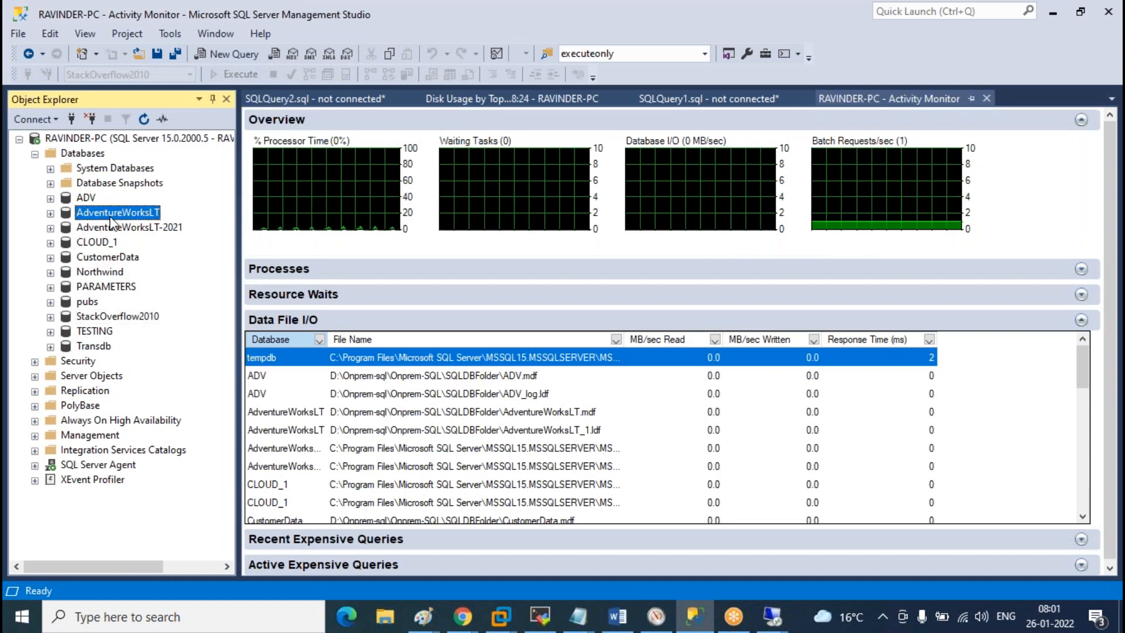
{"action": "right_click", "coordinate": [117, 139]}
{"action": "left_click", "coordinate": [188, 213]}
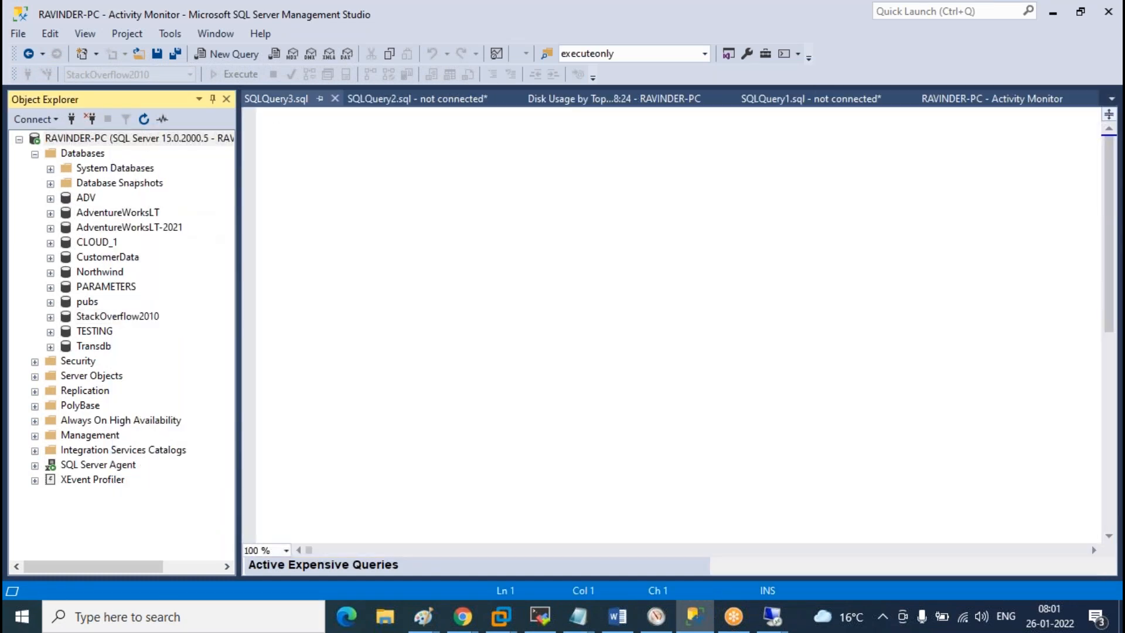
Run sp_helpdb AdventureWorksLT and select the data file's full path in the results
{"action": "type", "text": "sp_helpdb"}
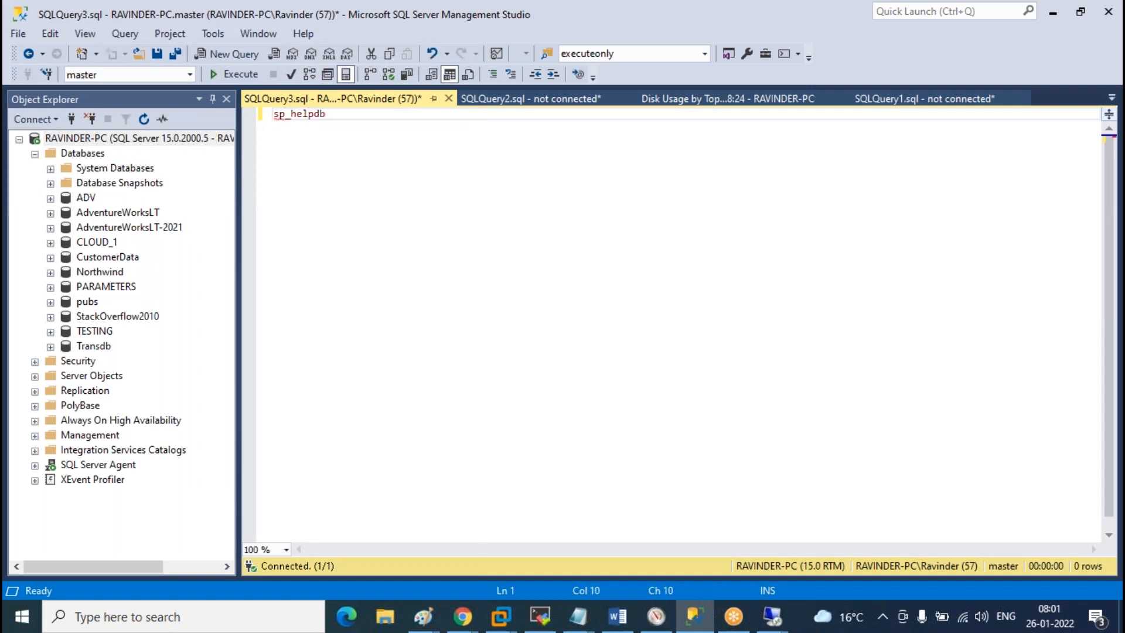
{"action": "left_click_drag", "start_coordinate": [140, 212], "coordinate": [516, 269]}
{"action": "left_click", "coordinate": [400, 222]}
{"action": "left_click", "coordinate": [237, 74]}
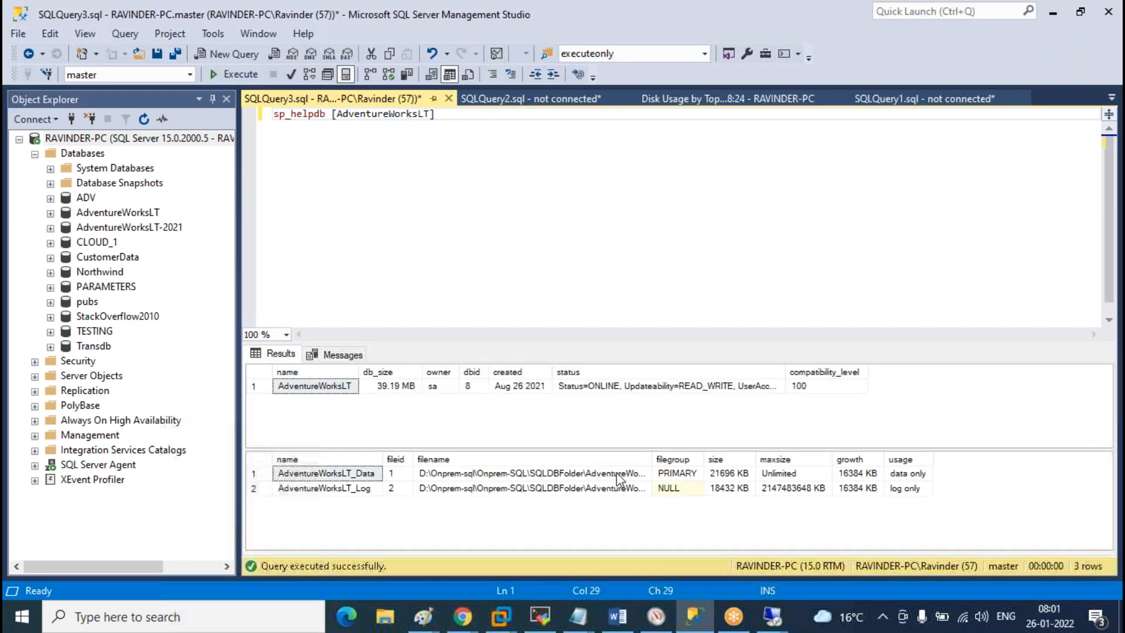
{"action": "double_click", "coordinate": [655, 458]}
{"action": "left_click", "coordinate": [623, 474]}
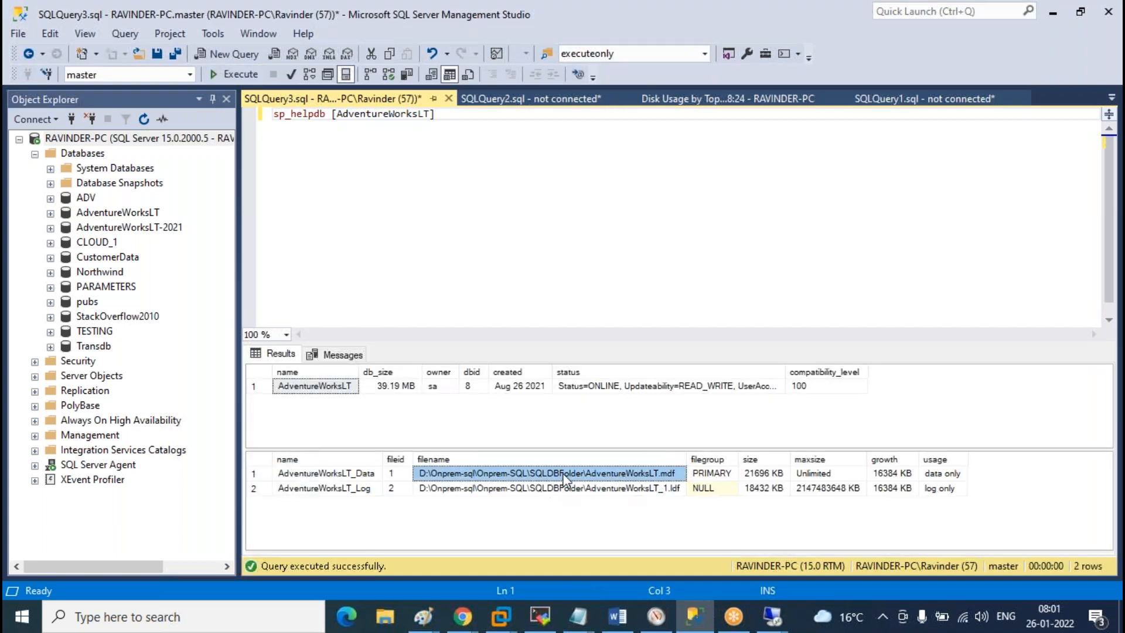
Paste the data file path on a new line below the query and select its folder part
{"action": "left_click", "coordinate": [486, 133]}
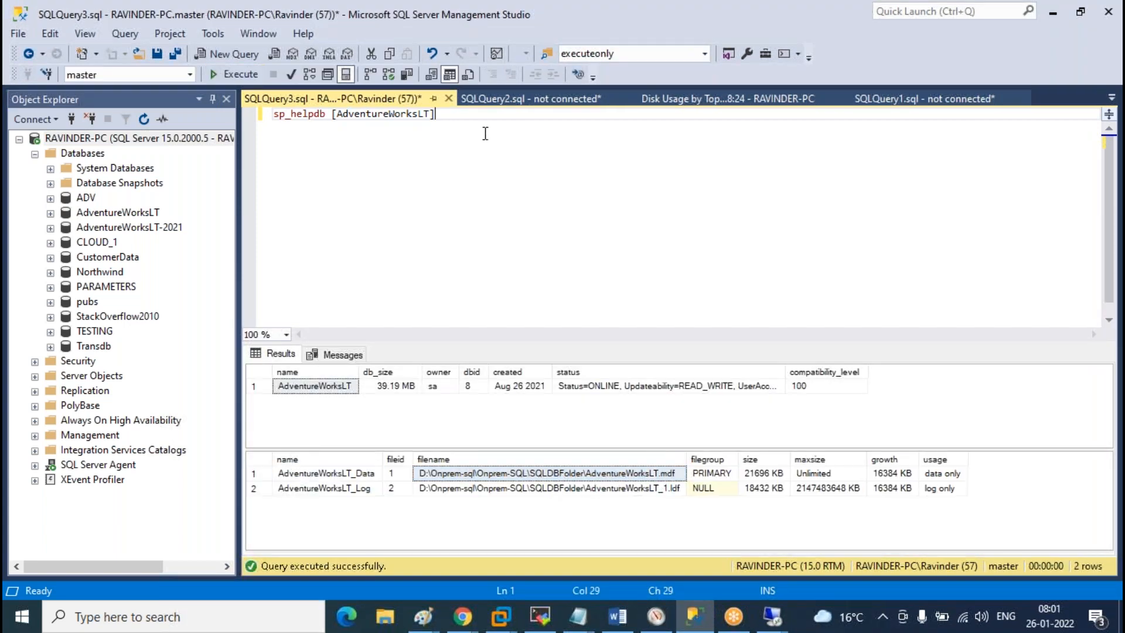
{"action": "key", "text": "Return"}
{"action": "key", "text": "Return"}
{"action": "type", "text": "D:\\Onprem-sql\\Onprem-SQL\\SQLDBFolder\\AdventureWorksLT.mdf"}
{"action": "left_click_drag", "start_coordinate": [481, 141], "coordinate": [260, 140]}
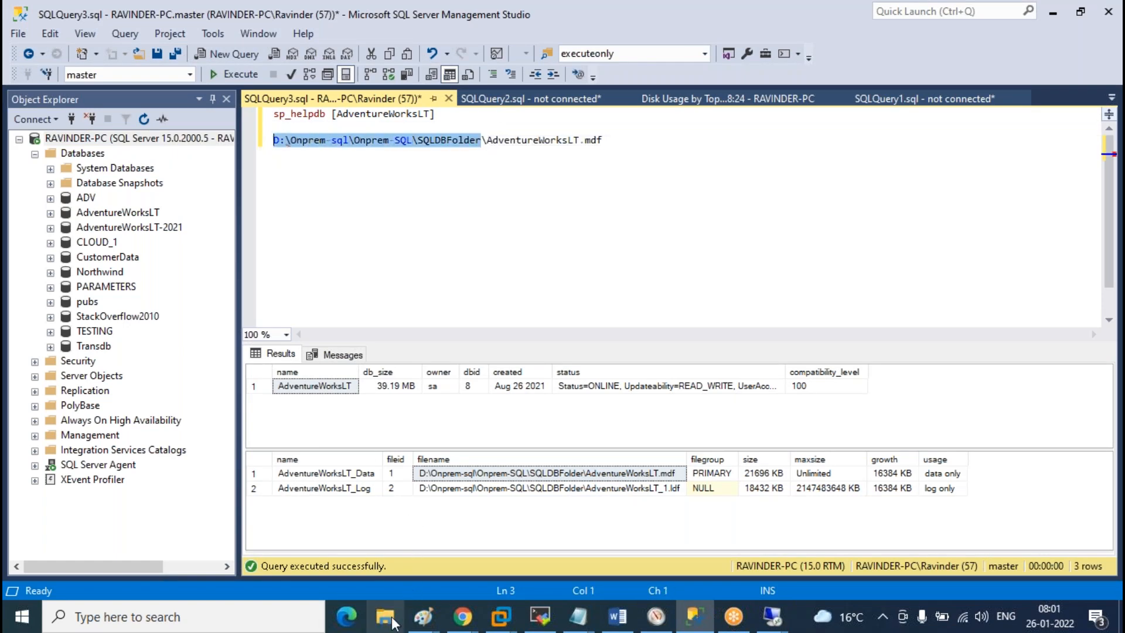
{"action": "left_click", "coordinate": [385, 626]}
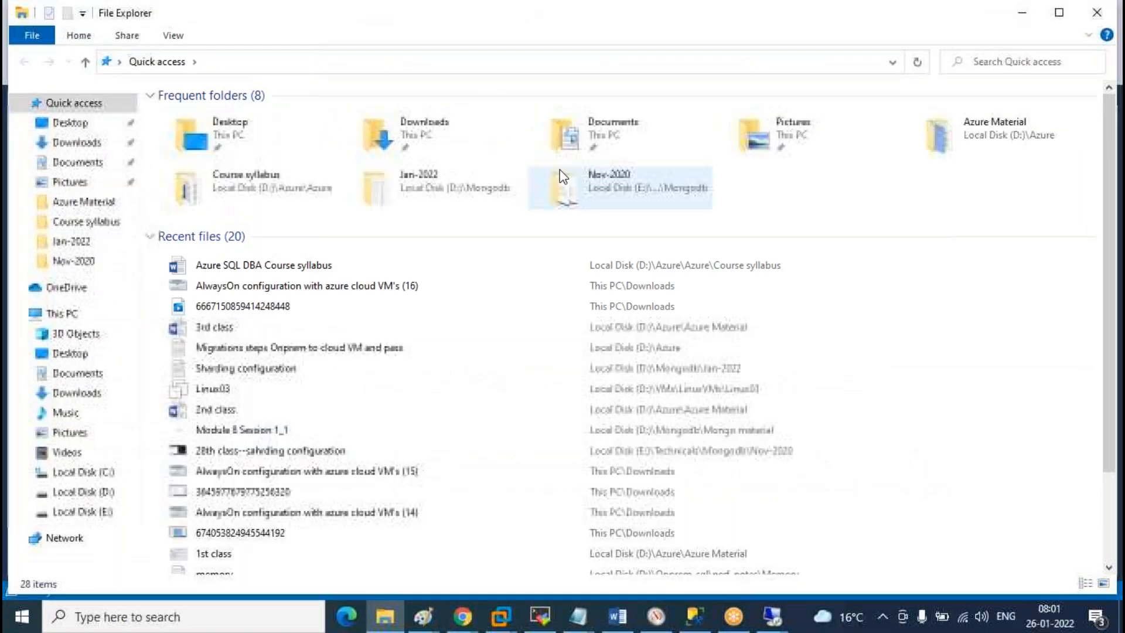
Go to SQLDBFolder and try deleting the ADV and ADV_log files, giving up since they're in use
{"action": "left_click", "coordinate": [319, 57]}
{"action": "type", "text": "D:\\Onprem-sql\\Onprem-SQL\\SQLDBFolder"}
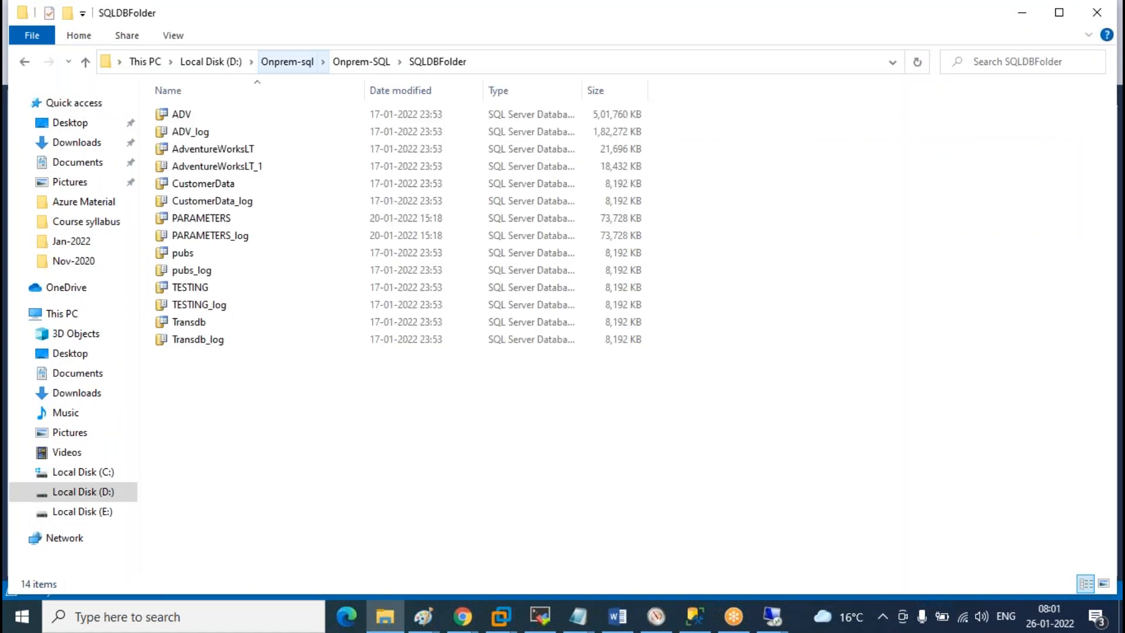
{"action": "left_click", "coordinate": [199, 134]}
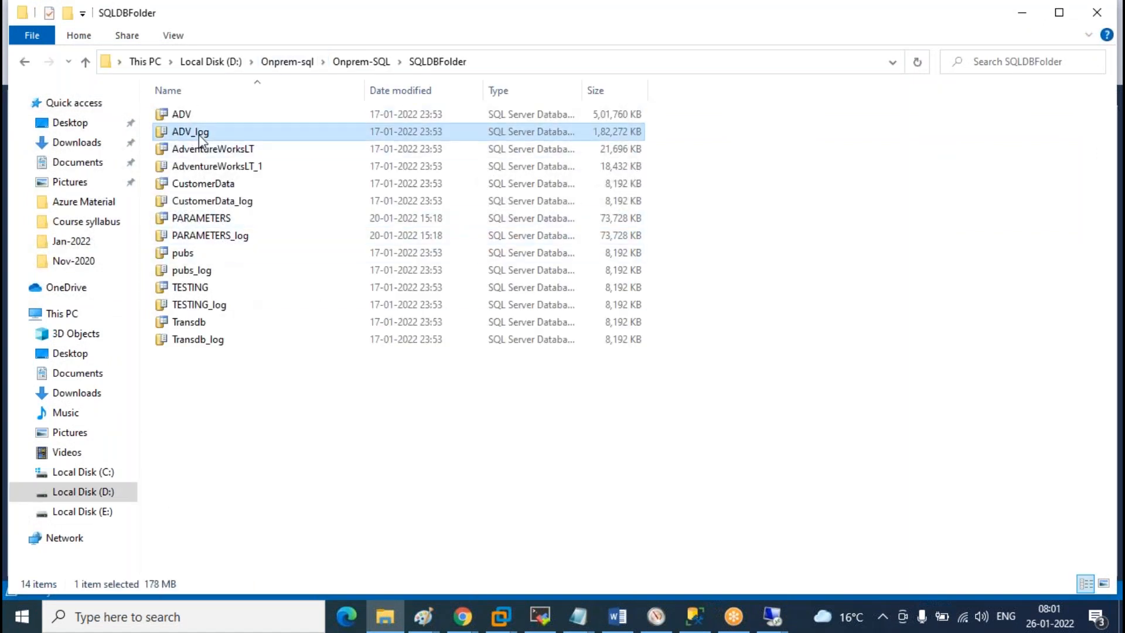
{"action": "left_click", "coordinate": [175, 113], "text": "ctrl"}
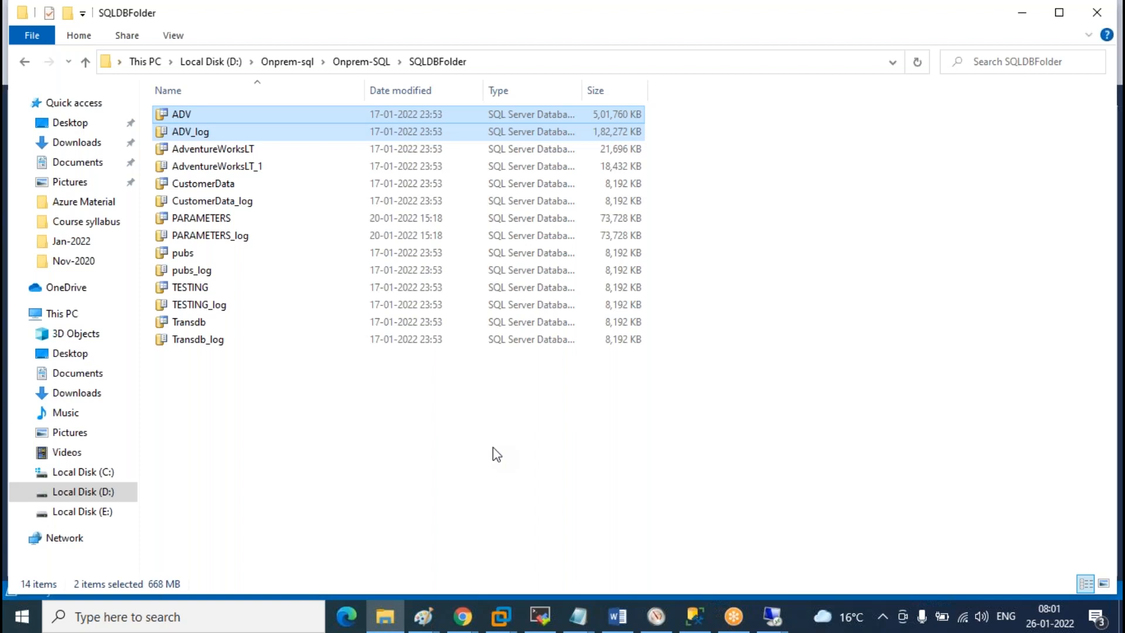
{"action": "key", "text": "Delete"}
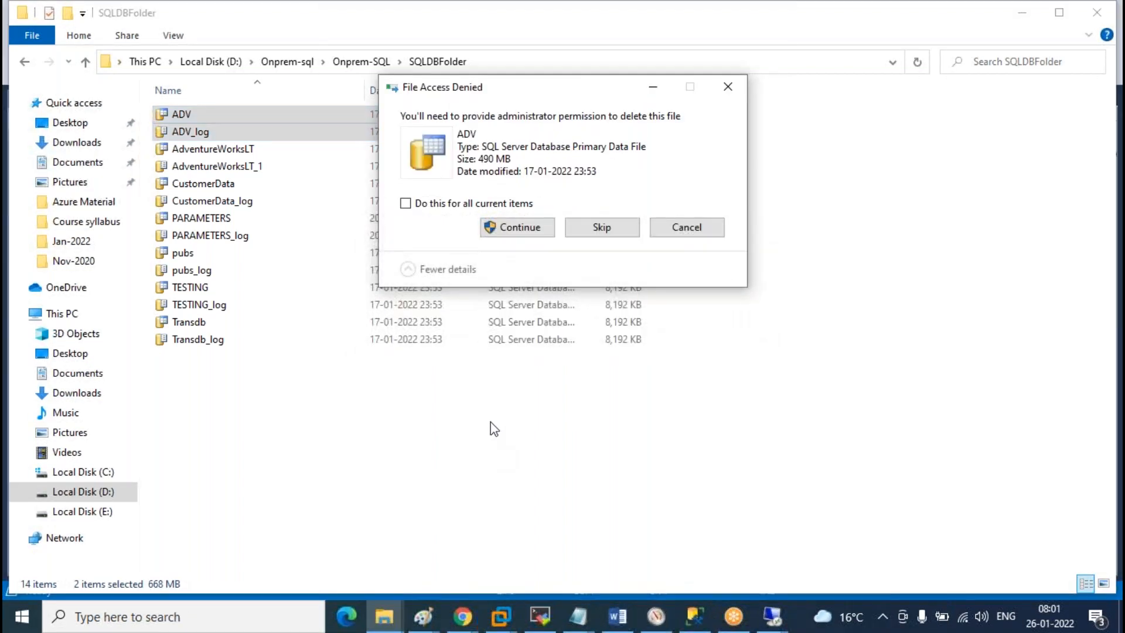
{"action": "left_click", "coordinate": [504, 228]}
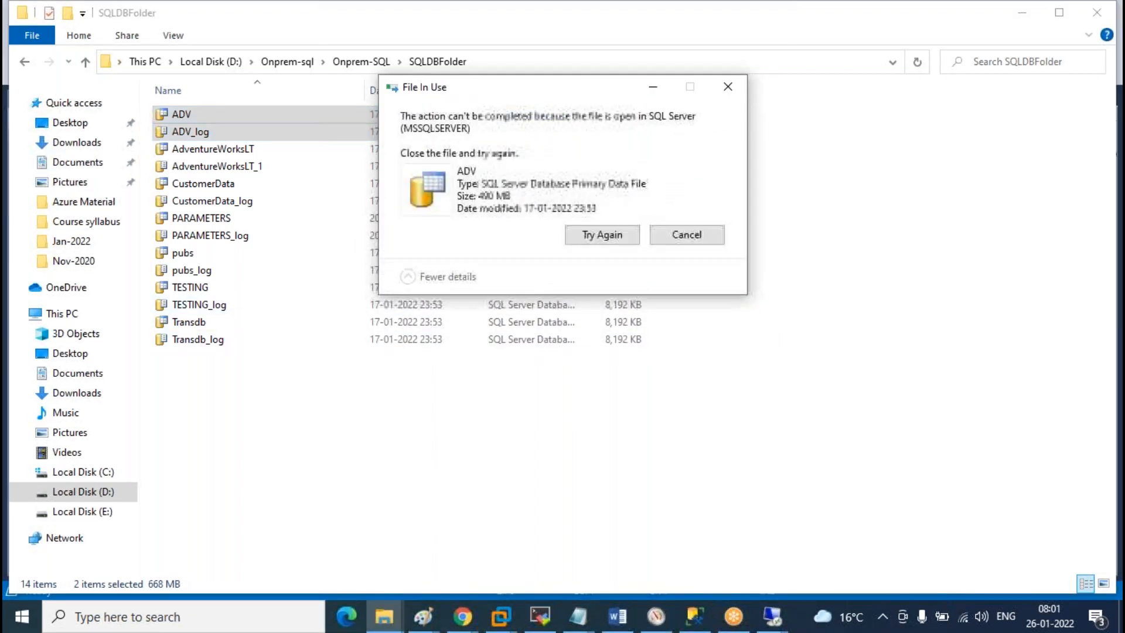
{"action": "left_click", "coordinate": [600, 237]}
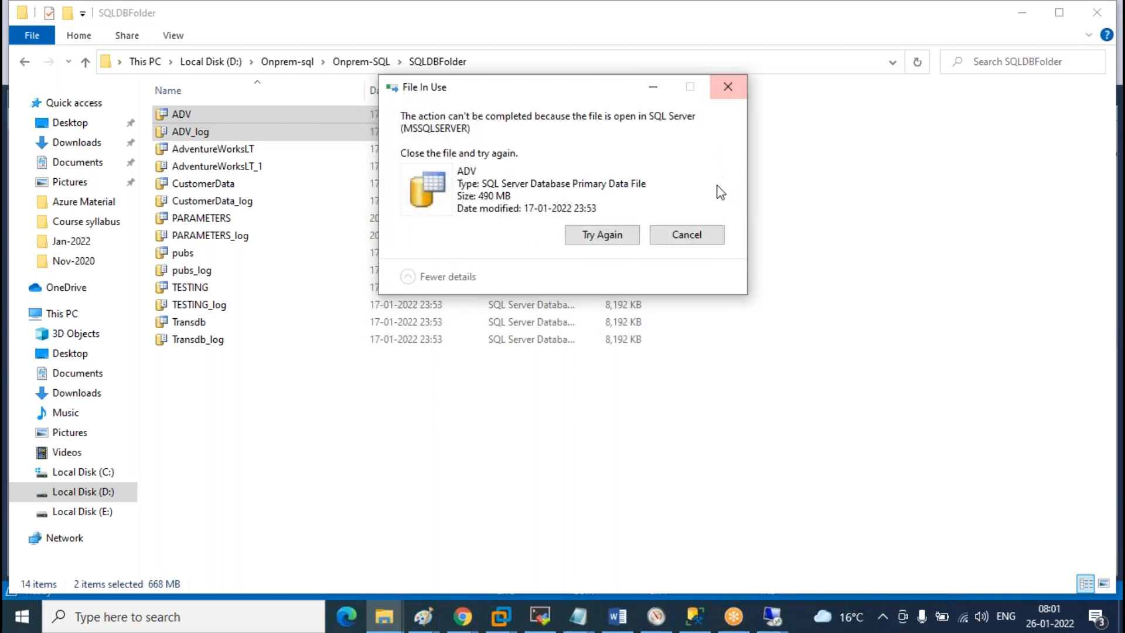
{"action": "left_click", "coordinate": [699, 241]}
Copy the ADV files and create a new test folder on Local Disk (E:)
{"action": "right_click", "coordinate": [240, 131]}
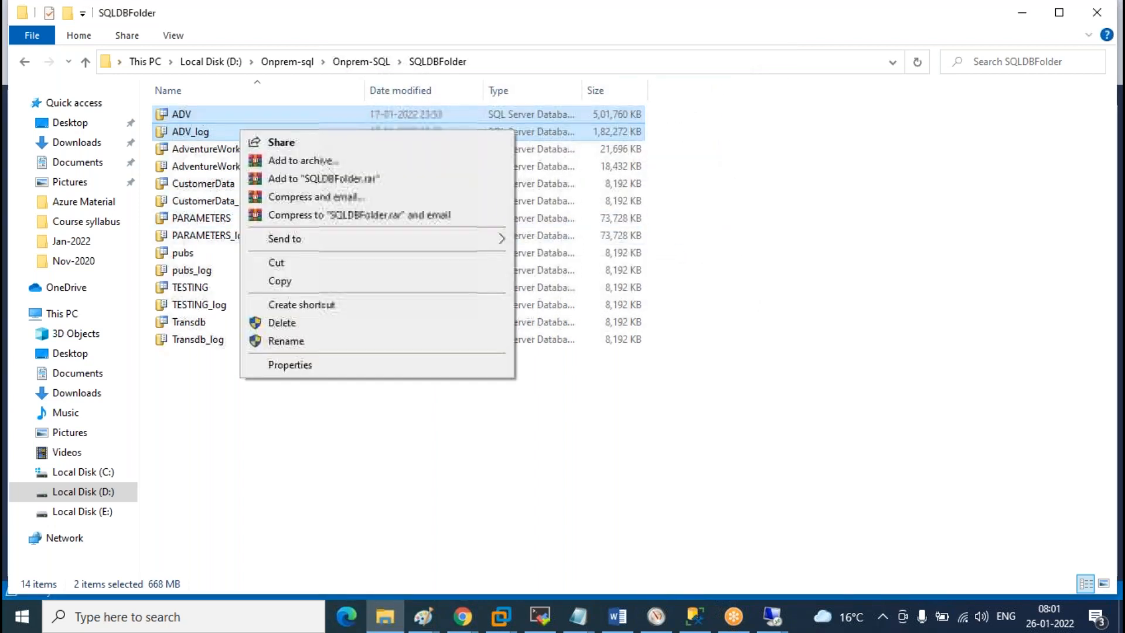
{"action": "left_click", "coordinate": [311, 283]}
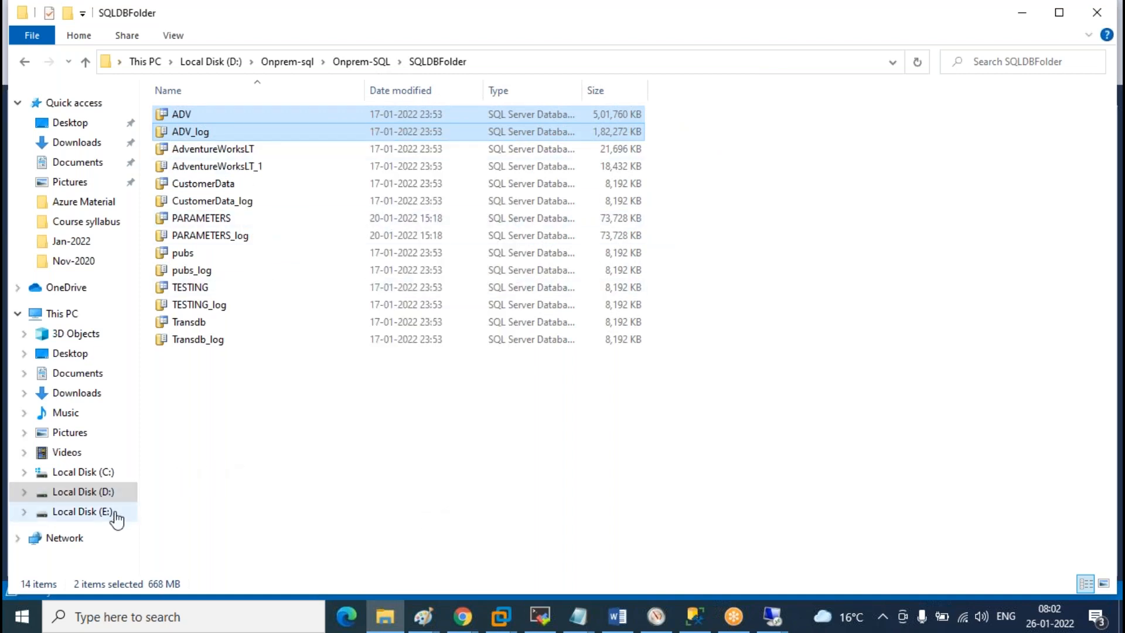
{"action": "key", "text": "super+e"}
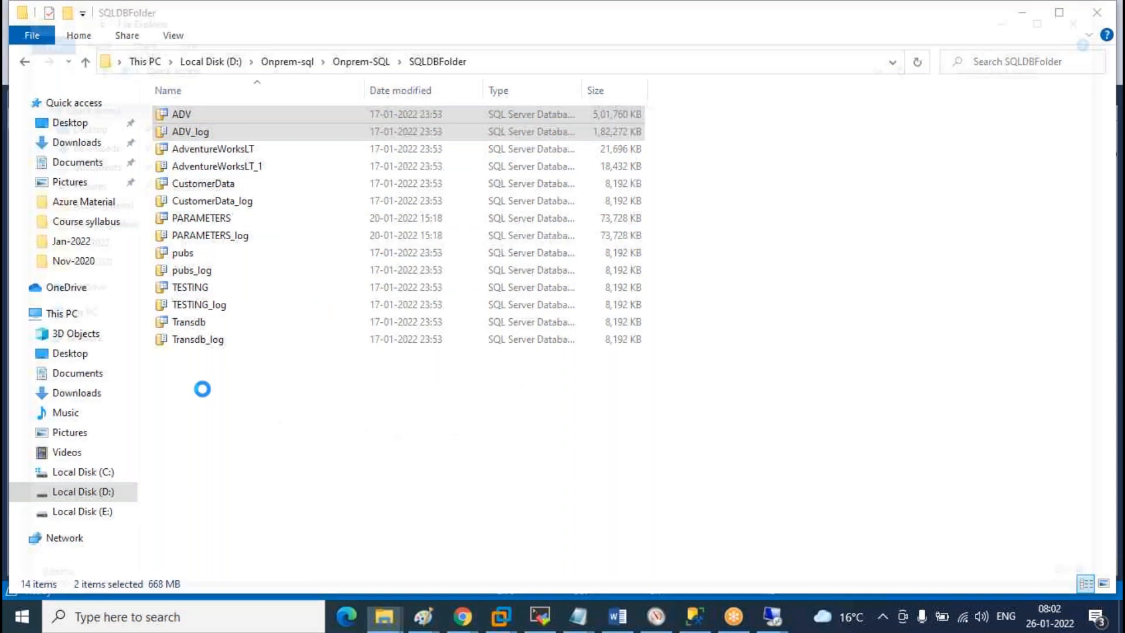
{"action": "left_click", "coordinate": [80, 515]}
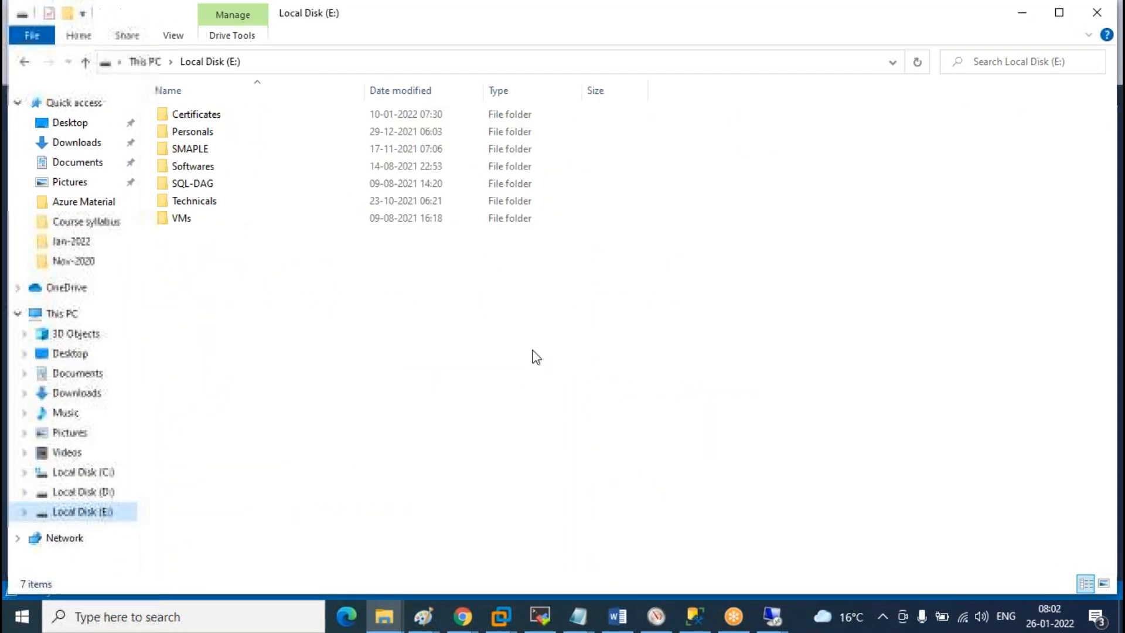
{"action": "right_click", "coordinate": [244, 273]}
{"action": "mouse_move", "coordinate": [353, 516]}
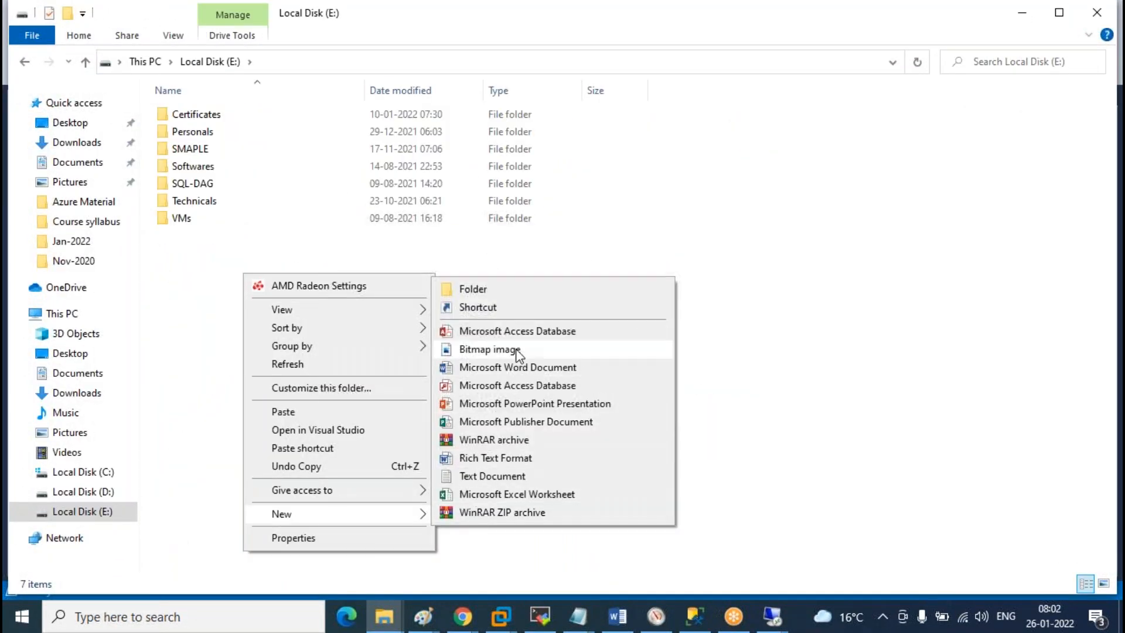
{"action": "left_click", "coordinate": [446, 289]}
{"action": "type", "text": "test"}
{"action": "key", "text": "Return"}
{"action": "key", "text": "Return"}
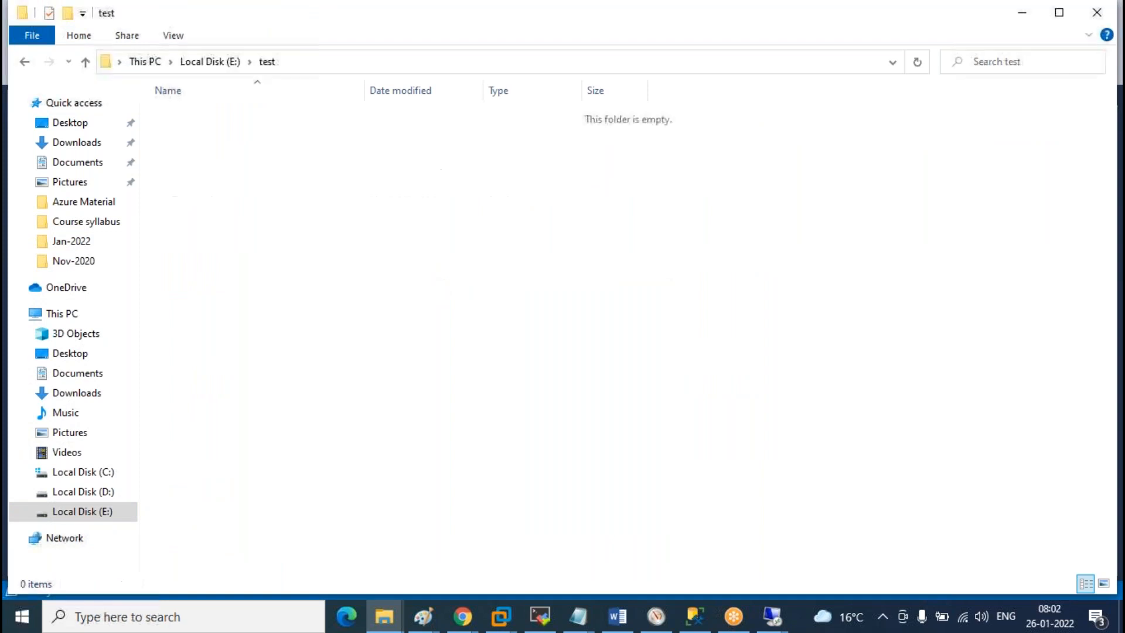
Try pasting the ADV files into test, abandon it as they're in use, and return to SQLDBFolder
{"action": "key", "text": "ctrl+v"}
{"action": "left_click", "coordinate": [511, 226]}
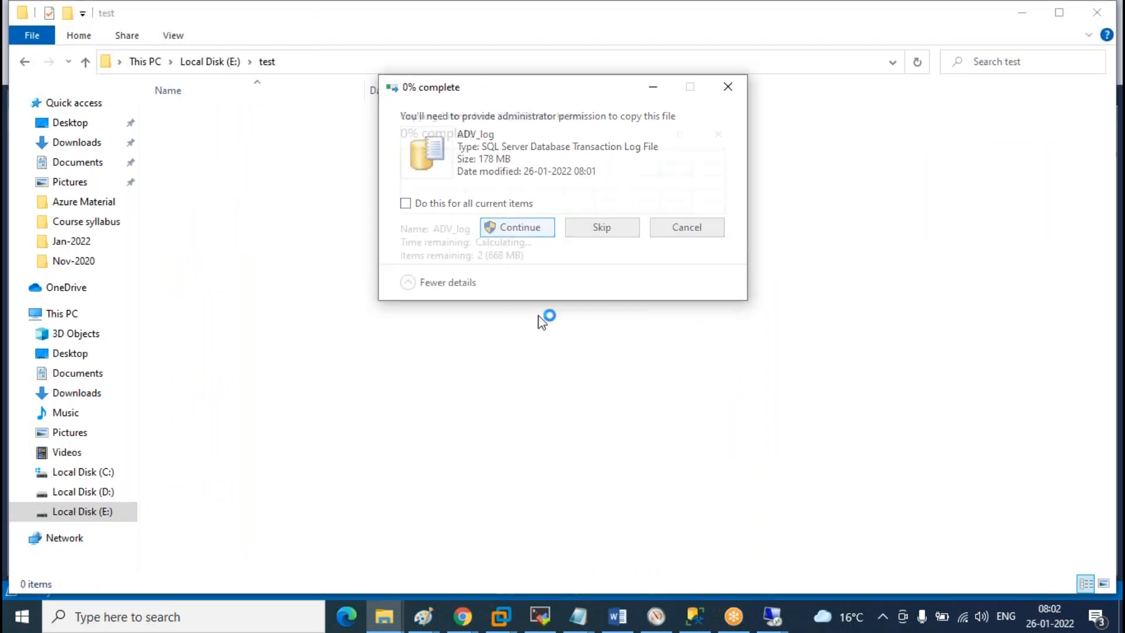
{"action": "left_click", "coordinate": [611, 235]}
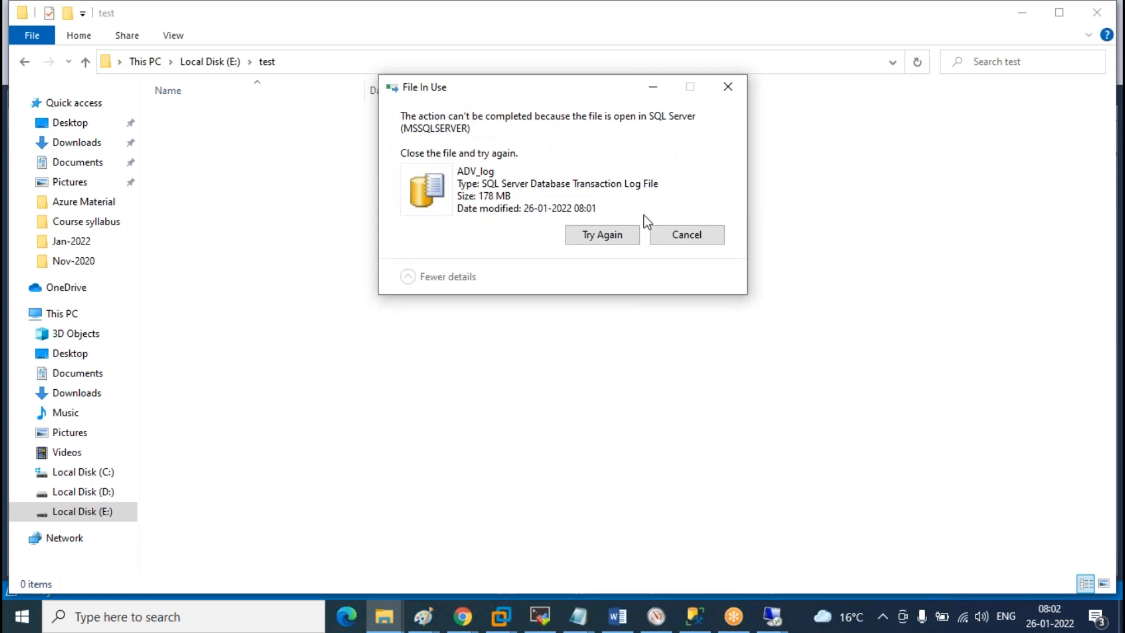
{"action": "left_click", "coordinate": [697, 240]}
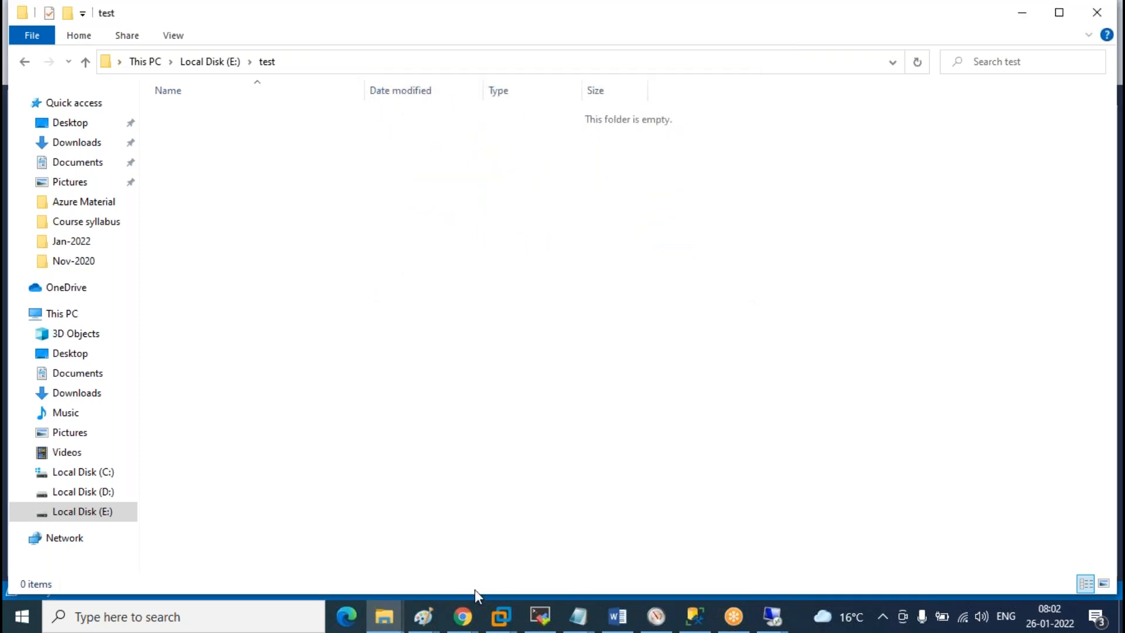
{"action": "mouse_move", "coordinate": [384, 615]}
{"action": "left_click", "coordinate": [339, 567]}
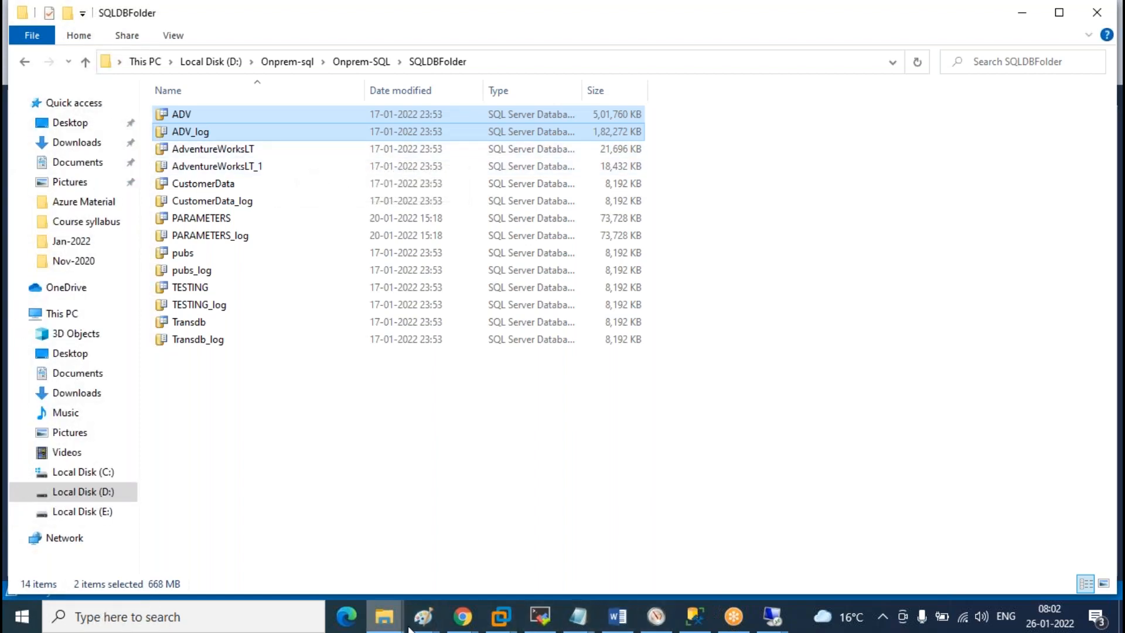
Sketch a disk in the prod box and draw curves with an arrow leading into DEV
{"action": "mouse_move", "coordinate": [423, 617]}
{"action": "left_click", "coordinate": [446, 545]}
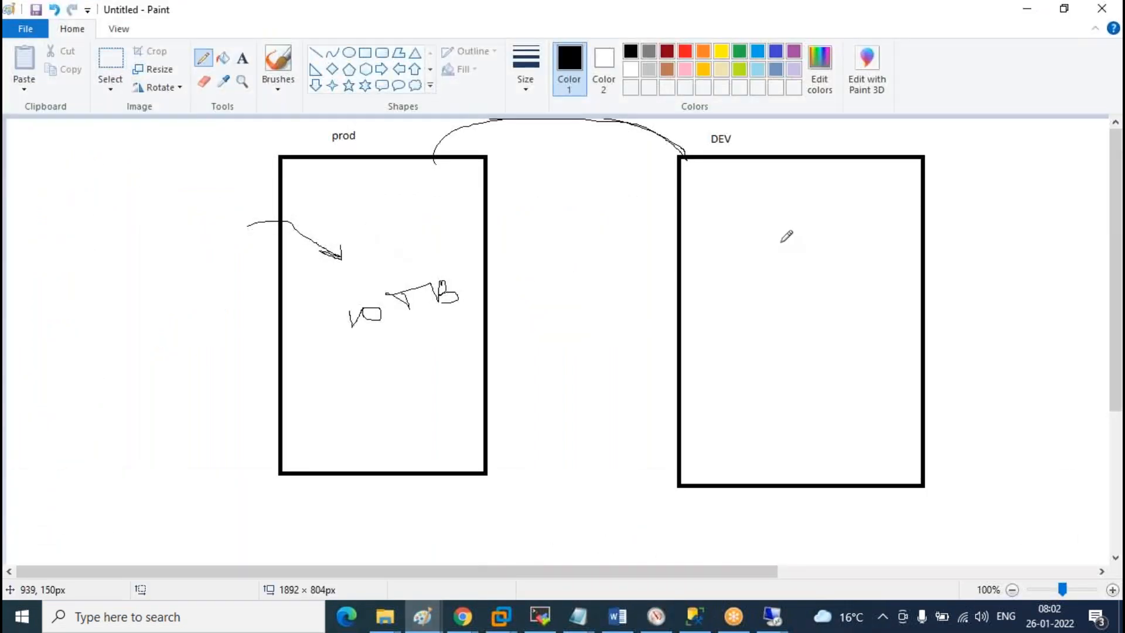
{"action": "mouse_move", "coordinate": [362, 198]}
{"action": "left_mouse_down"}
{"action": "mouse_move", "coordinate": [450, 203]}
{"action": "mouse_move", "coordinate": [367, 219]}
{"action": "mouse_move", "coordinate": [361, 198]}
{"action": "left_mouse_up"}
{"action": "left_click_drag", "start_coordinate": [441, 203], "coordinate": [538, 169]}
{"action": "mouse_move", "coordinate": [377, 261]}
{"action": "left_mouse_down"}
{"action": "mouse_move", "coordinate": [377, 245]}
{"action": "mouse_move", "coordinate": [389, 268]}
{"action": "mouse_move", "coordinate": [531, 250]}
{"action": "left_mouse_up"}
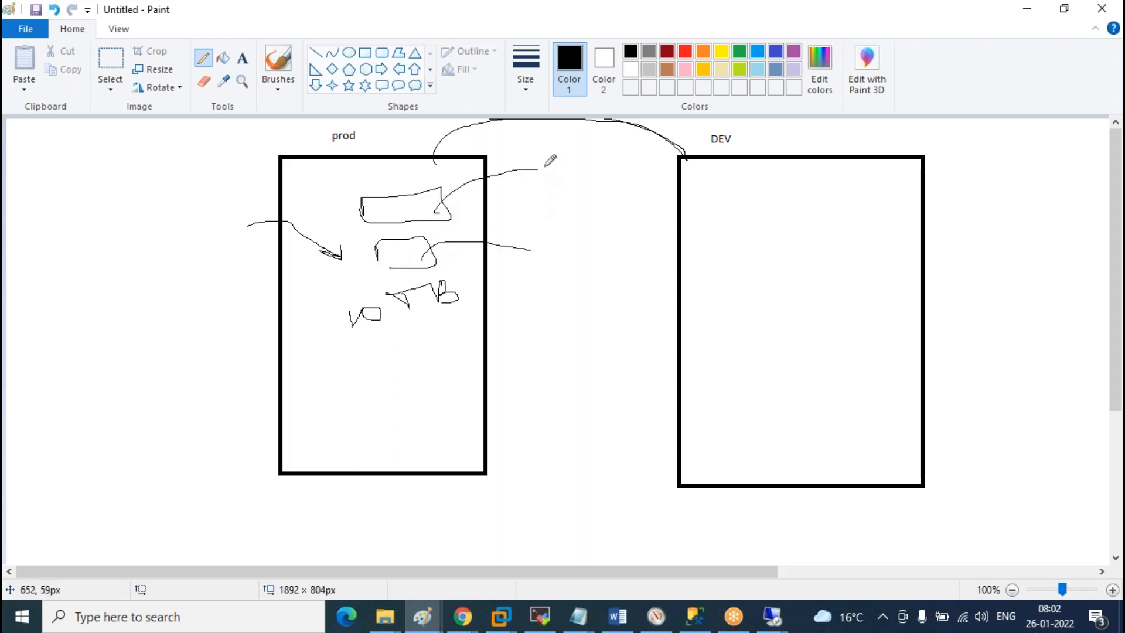
{"action": "left_click_drag", "start_coordinate": [580, 168], "coordinate": [773, 234]}
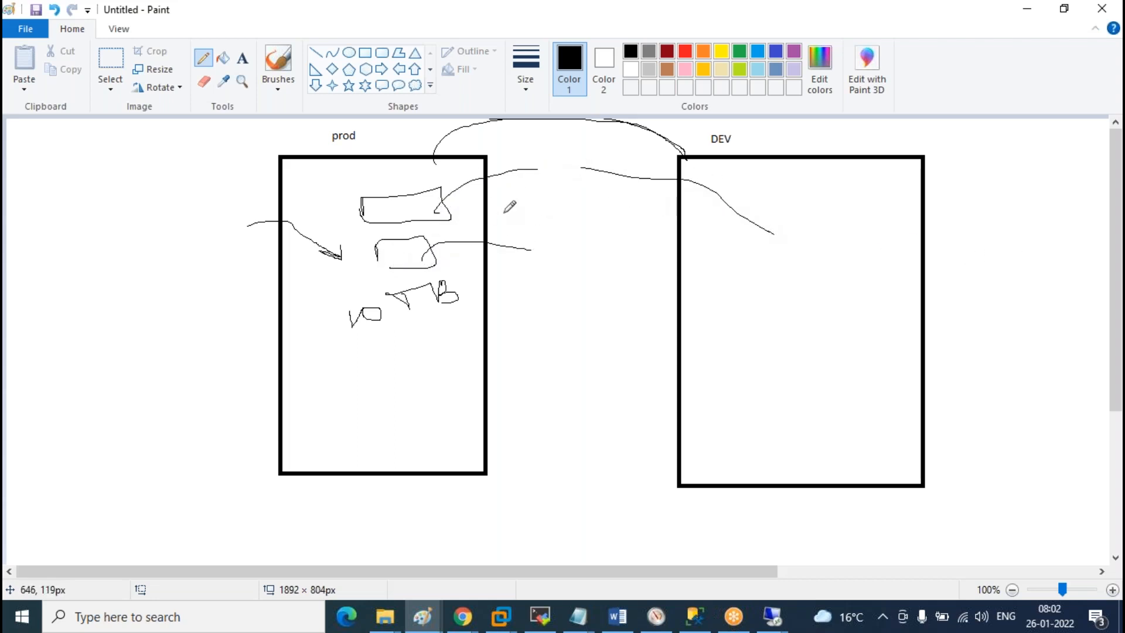
{"action": "left_click_drag", "start_coordinate": [307, 174], "coordinate": [408, 201]}
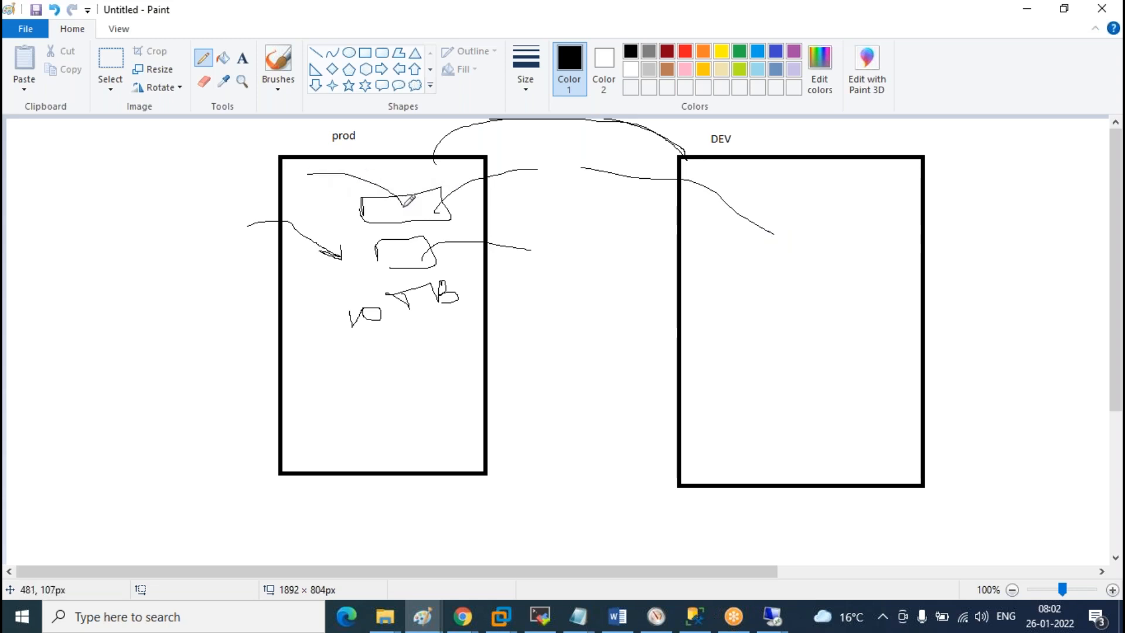
{"action": "mouse_move", "coordinate": [761, 221]}
{"action": "left_mouse_down"}
{"action": "mouse_move", "coordinate": [771, 260]}
{"action": "mouse_move", "coordinate": [826, 199]}
{"action": "mouse_move", "coordinate": [772, 255]}
{"action": "left_mouse_up"}
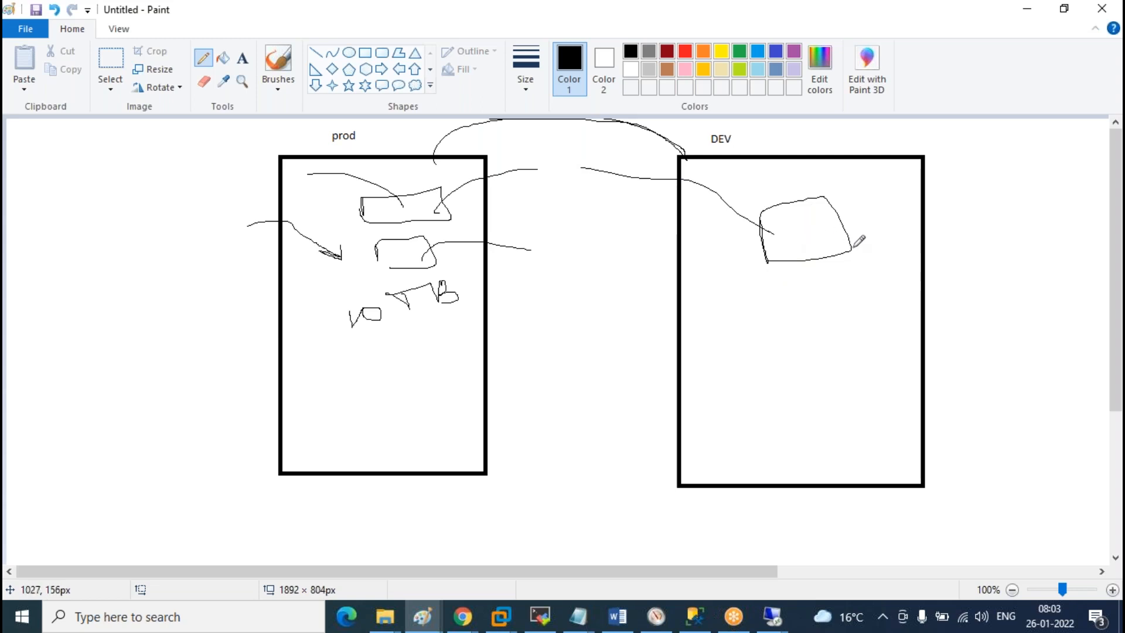
Draw a second, lower disk in DEV and link it by curves to the upper DEV disk
{"action": "mouse_move", "coordinate": [713, 294]}
{"action": "left_mouse_down"}
{"action": "mouse_move", "coordinate": [736, 287]}
{"action": "mouse_move", "coordinate": [794, 350]}
{"action": "mouse_move", "coordinate": [702, 366]}
{"action": "left_mouse_up"}
{"action": "left_click_drag", "start_coordinate": [835, 236], "coordinate": [736, 303]}
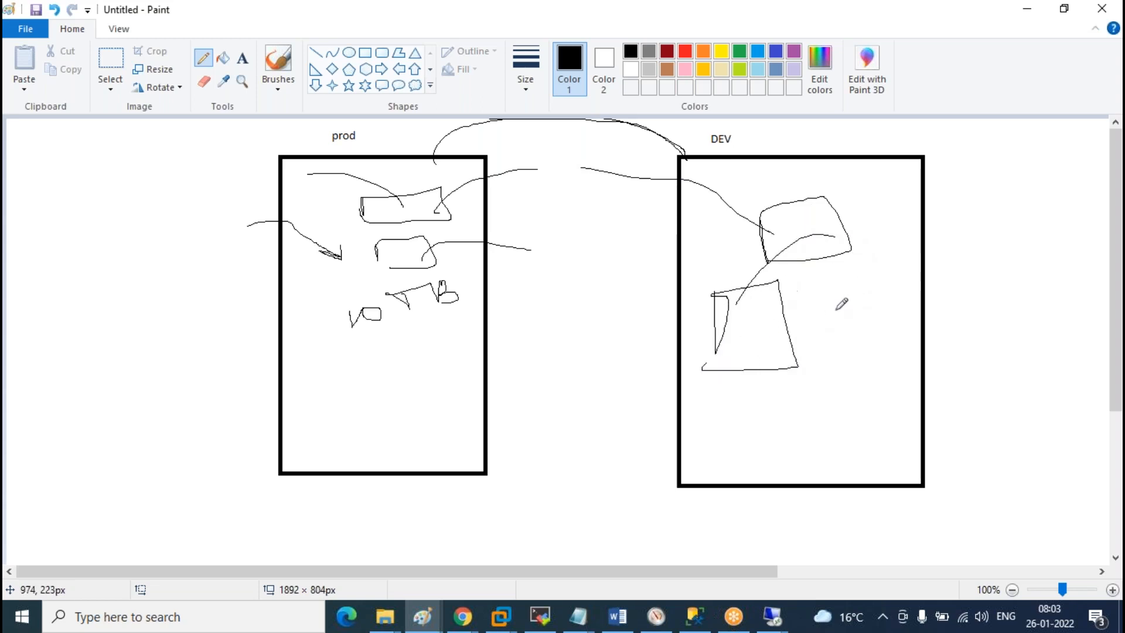
{"action": "left_click_drag", "start_coordinate": [849, 251], "coordinate": [736, 358]}
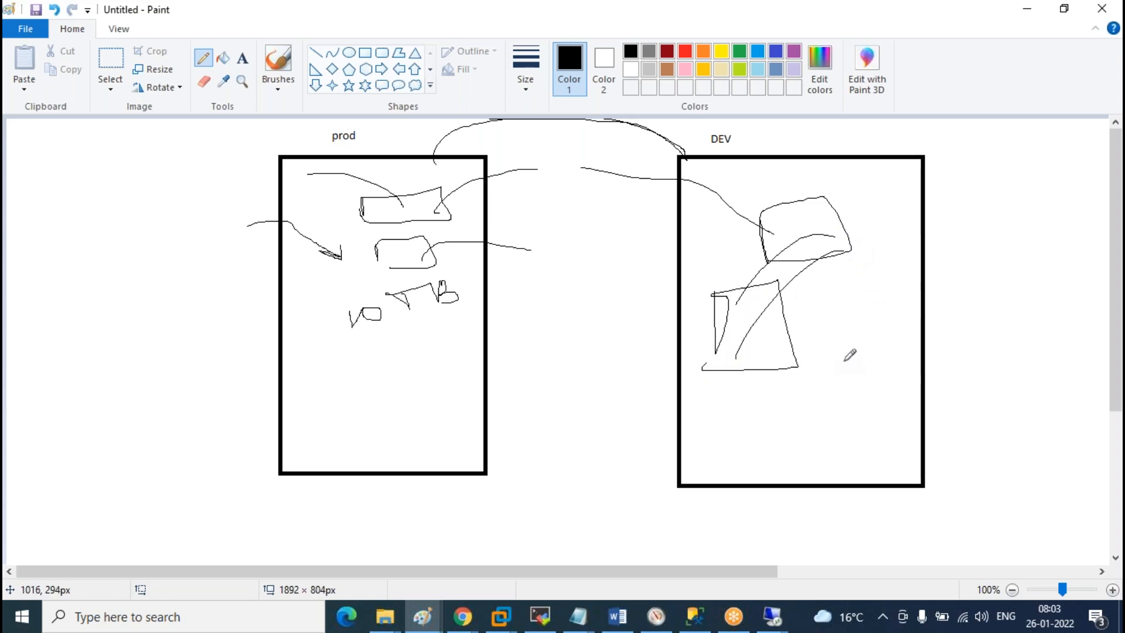
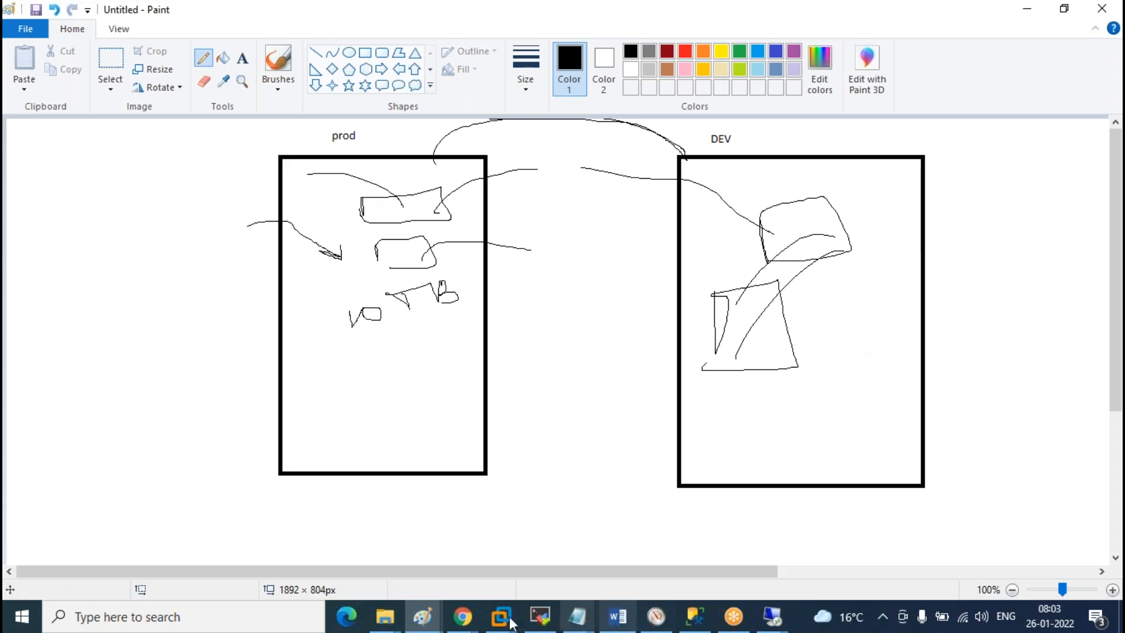
Switch from the Paint sketch to the Chrome window showing the Azure portal
{"action": "left_click", "coordinate": [463, 616]}
{"action": "left_click", "coordinate": [571, 547]}
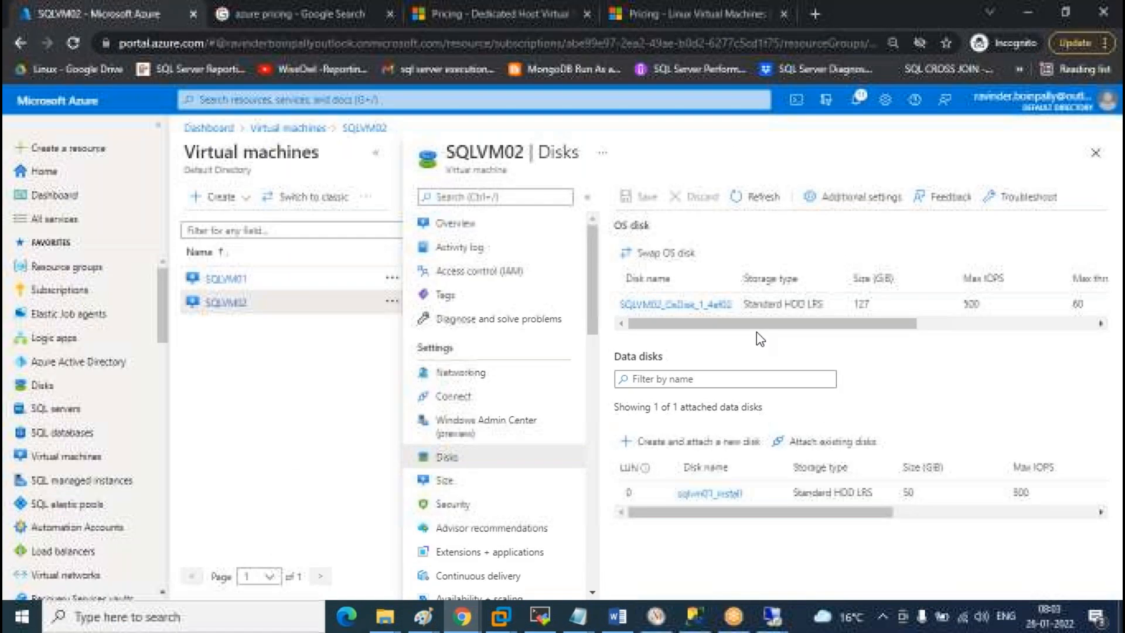
Go to SQLVM01's disks and open the 150 GiB sqlvm01_log1 disk
{"action": "left_click", "coordinate": [226, 279]}
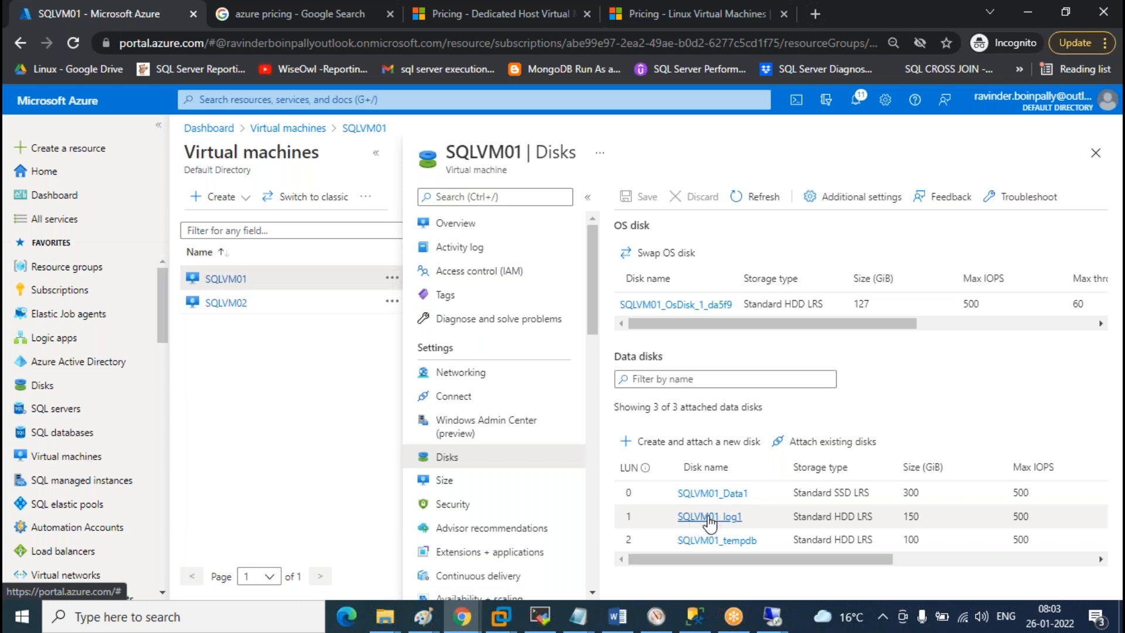
{"action": "left_click", "coordinate": [706, 517]}
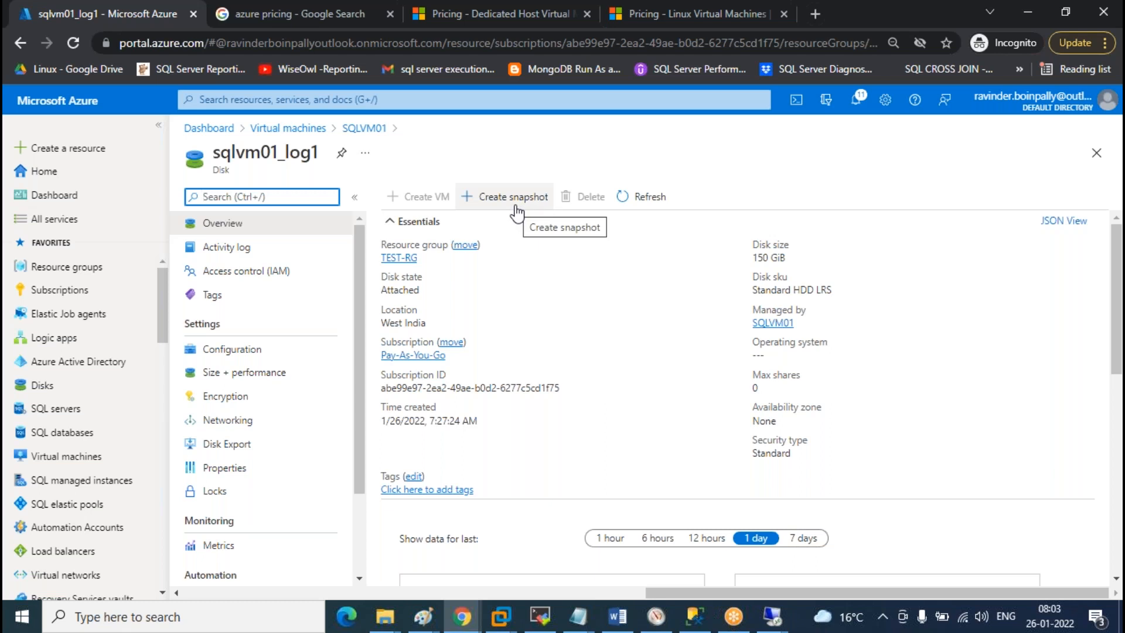
Start a snapshot of sqlvm01_log1 named SQLVM01_logdrive on Standard HDD storage
{"action": "left_click", "coordinate": [504, 197]}
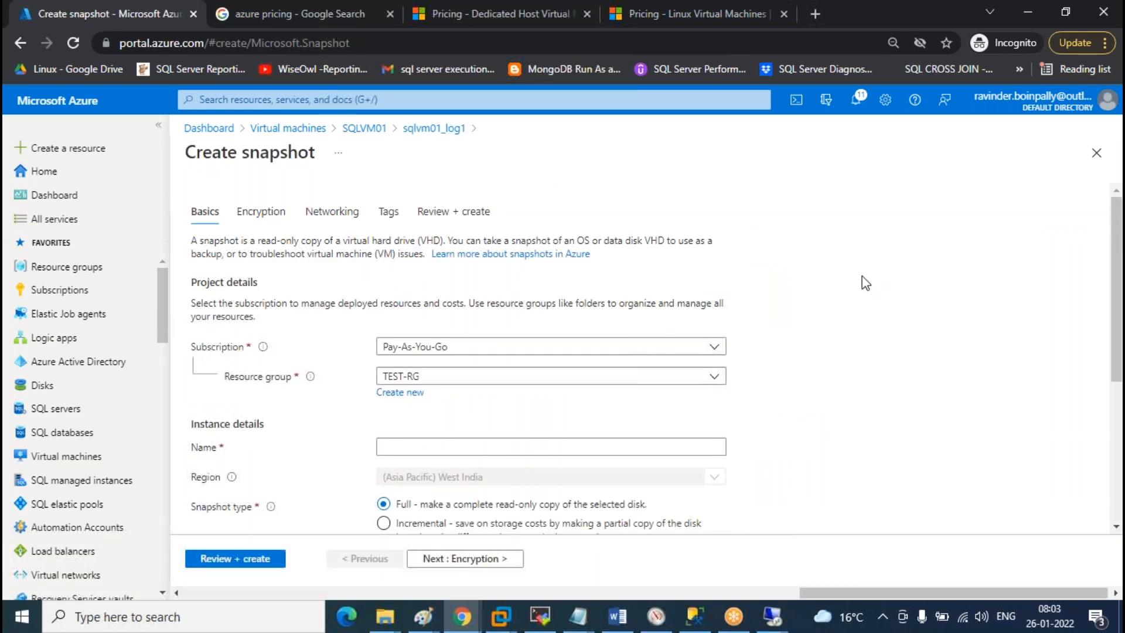
{"action": "scroll", "coordinate": [501, 382], "scroll_direction": "down", "scroll_amount": 2}
{"action": "left_click", "coordinate": [474, 364]}
{"action": "type", "text": "SQLVM01_logdrive"}
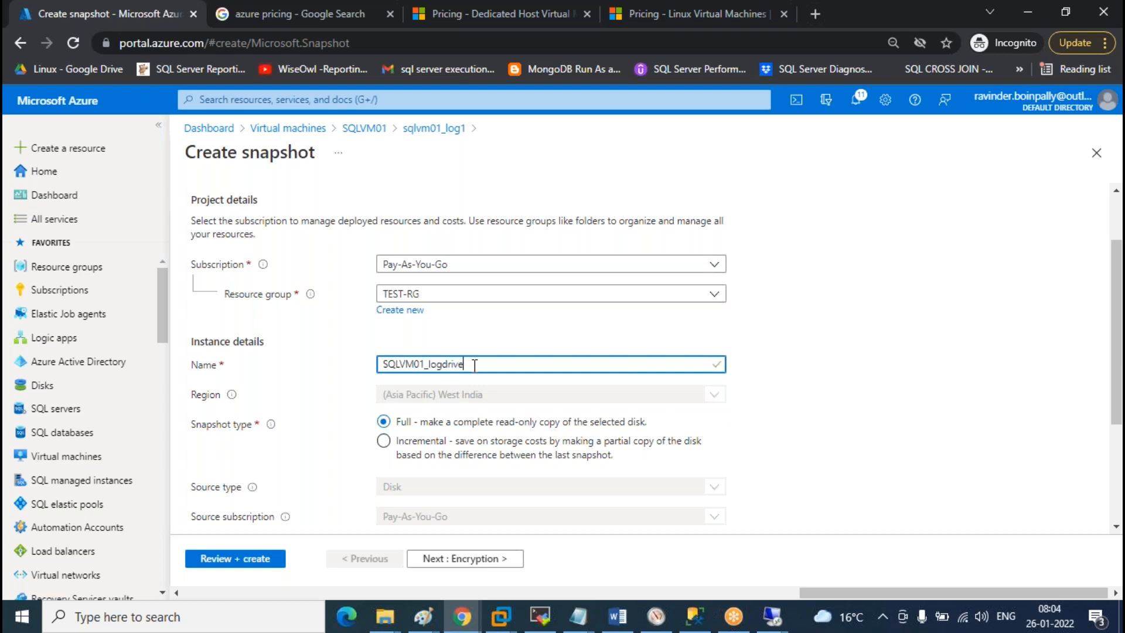
{"action": "scroll", "coordinate": [814, 381], "scroll_direction": "down", "scroll_amount": 3}
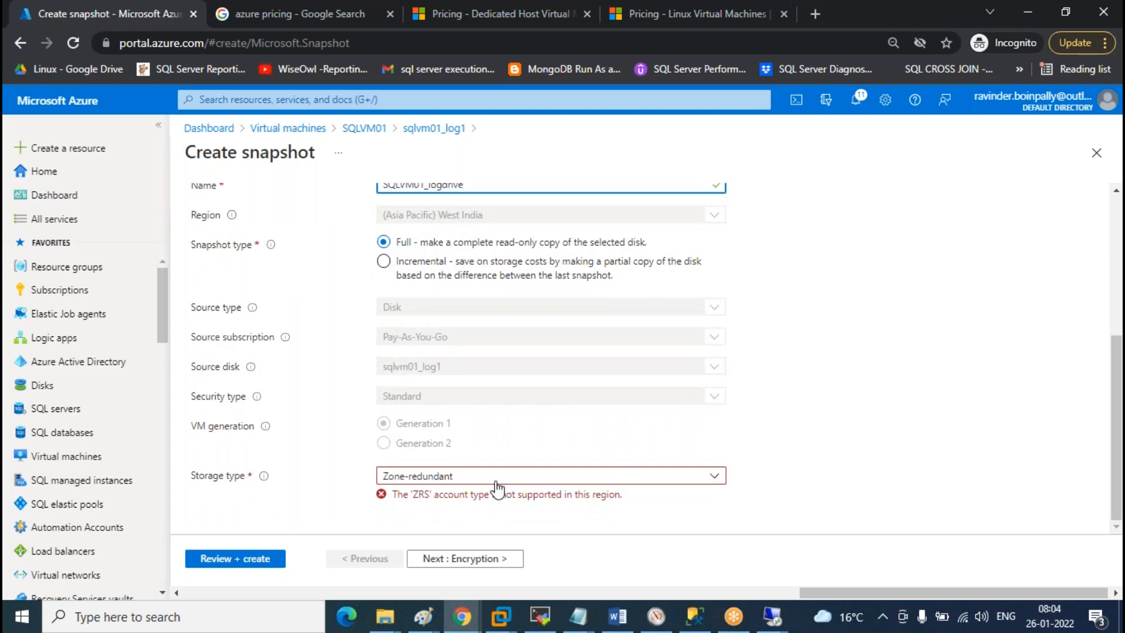
{"action": "left_click", "coordinate": [495, 477]}
{"action": "left_click", "coordinate": [481, 496]}
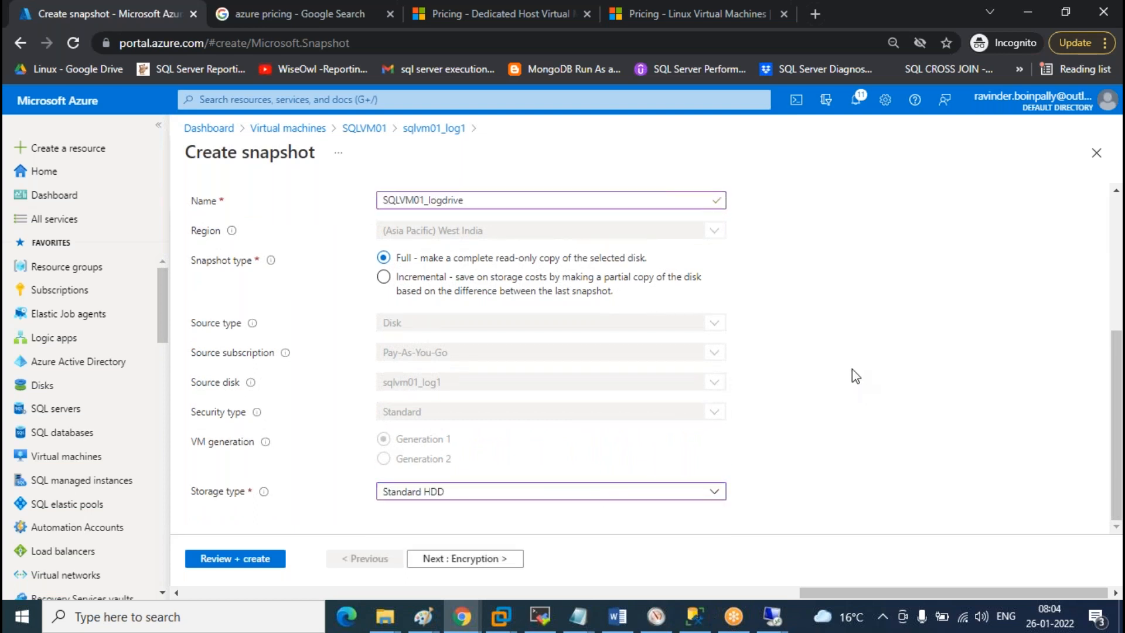
Pass through Encryption and Networking to Review + create and submit the snapshot
{"action": "scroll", "coordinate": [850, 375], "scroll_direction": "up", "scroll_amount": 5}
{"action": "left_click", "coordinate": [263, 211]}
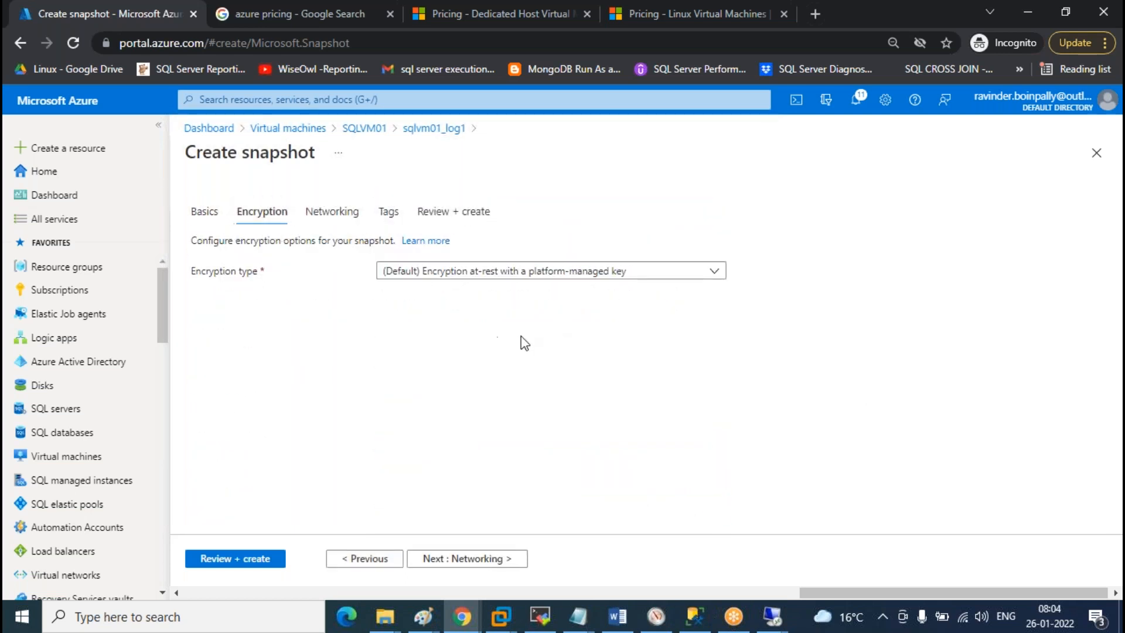
{"action": "left_click", "coordinate": [324, 224]}
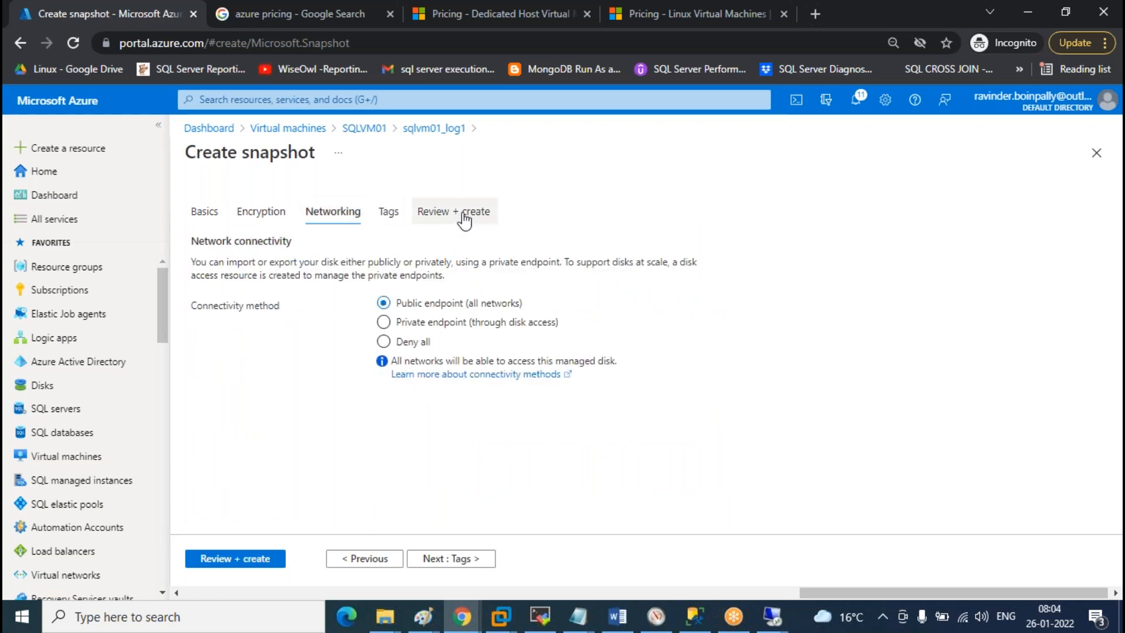
{"action": "left_click", "coordinate": [457, 213]}
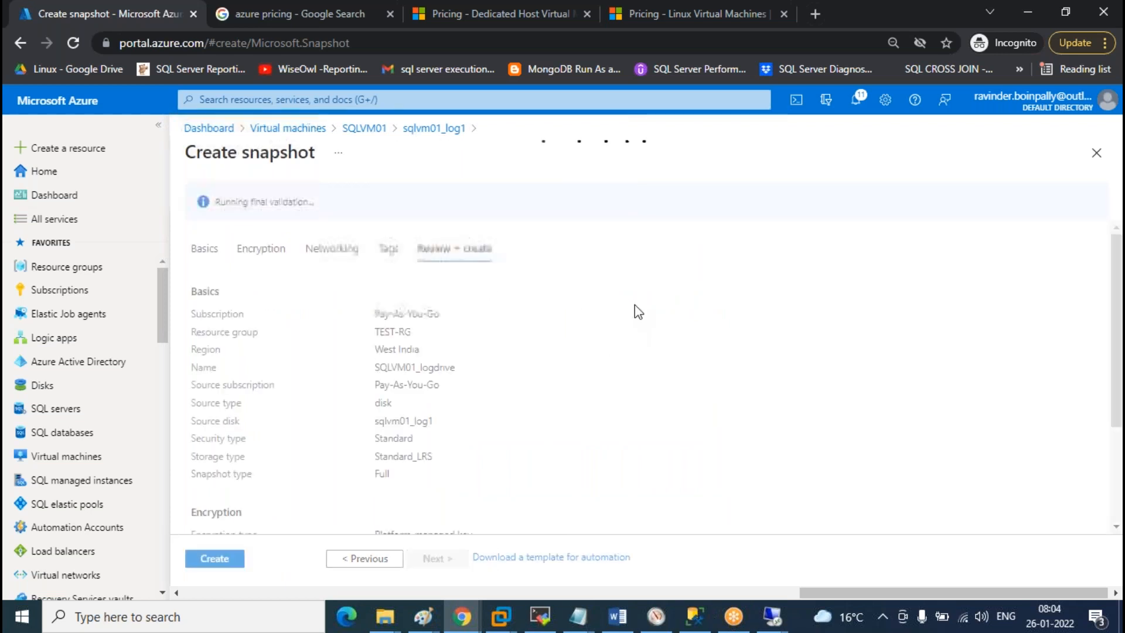
{"action": "scroll", "coordinate": [364, 389], "scroll_direction": "down", "scroll_amount": 3}
{"action": "left_click", "coordinate": [207, 559]}
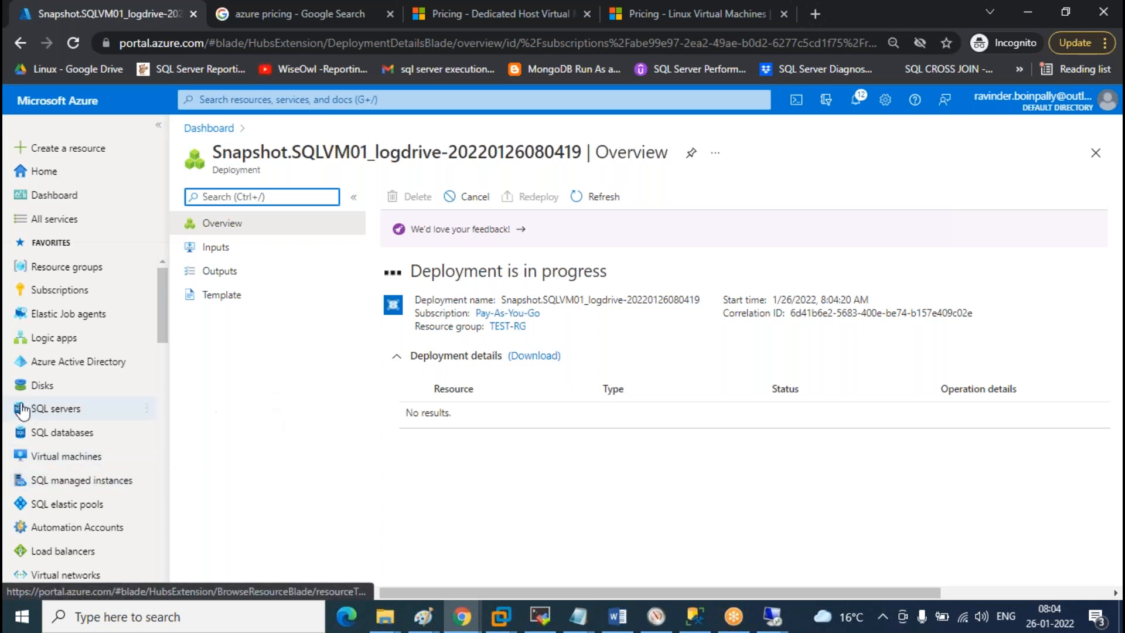
Move Snapshots in the sidebar favourites to sit between Disks and SQL servers
{"action": "scroll", "coordinate": [64, 404], "scroll_direction": "down", "scroll_amount": 3}
{"action": "scroll", "coordinate": [61, 389], "scroll_direction": "down", "scroll_amount": 2}
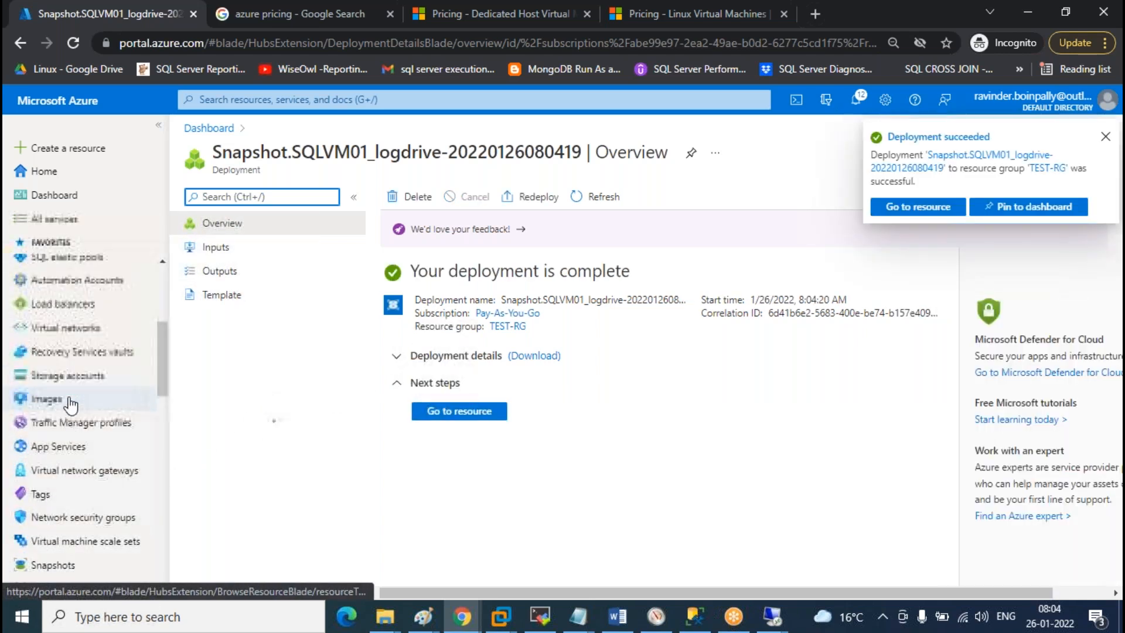
{"action": "scroll", "coordinate": [68, 403], "scroll_direction": "down", "scroll_amount": 2}
{"action": "left_click_drag", "start_coordinate": [72, 492], "coordinate": [87, 276]}
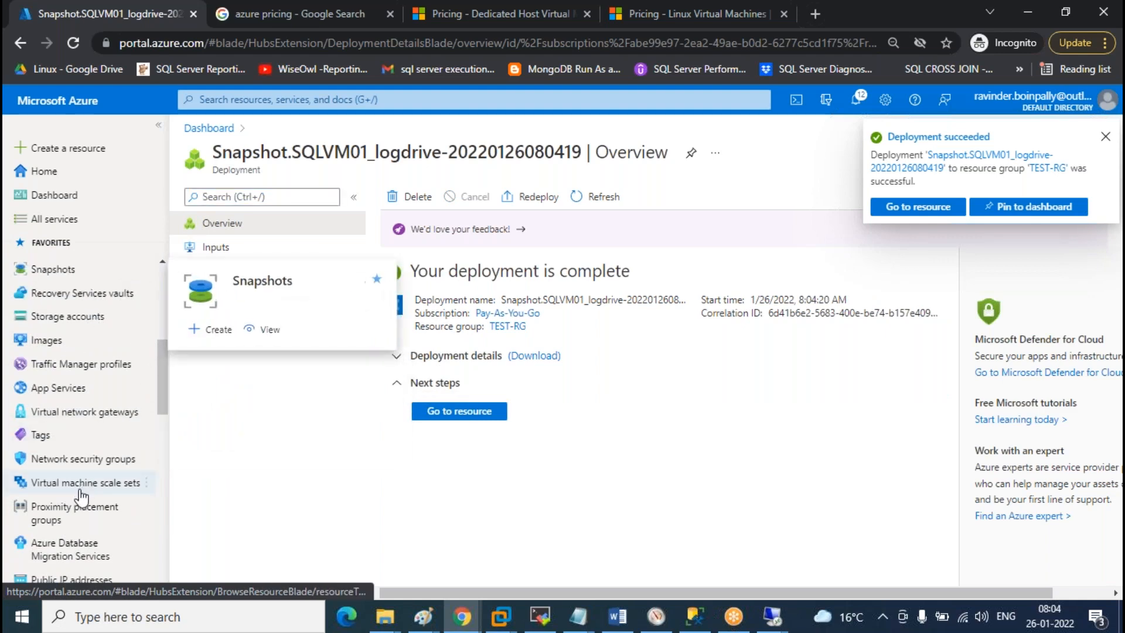
{"action": "scroll", "coordinate": [75, 510], "scroll_direction": "up", "scroll_amount": 3}
{"action": "left_click_drag", "start_coordinate": [76, 522], "coordinate": [83, 332]}
{"action": "scroll", "coordinate": [97, 509], "scroll_direction": "up", "scroll_amount": 2}
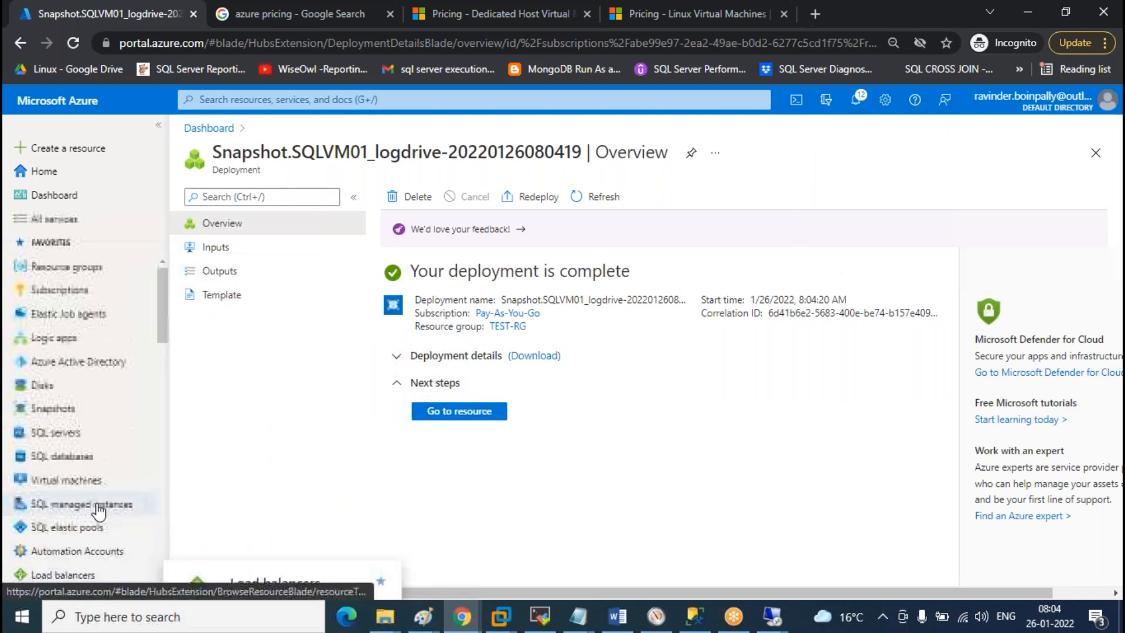
Refresh the Snapshots list until SQLVM01_logdrive appears, then show Virtual machines
{"action": "left_click", "coordinate": [76, 409]}
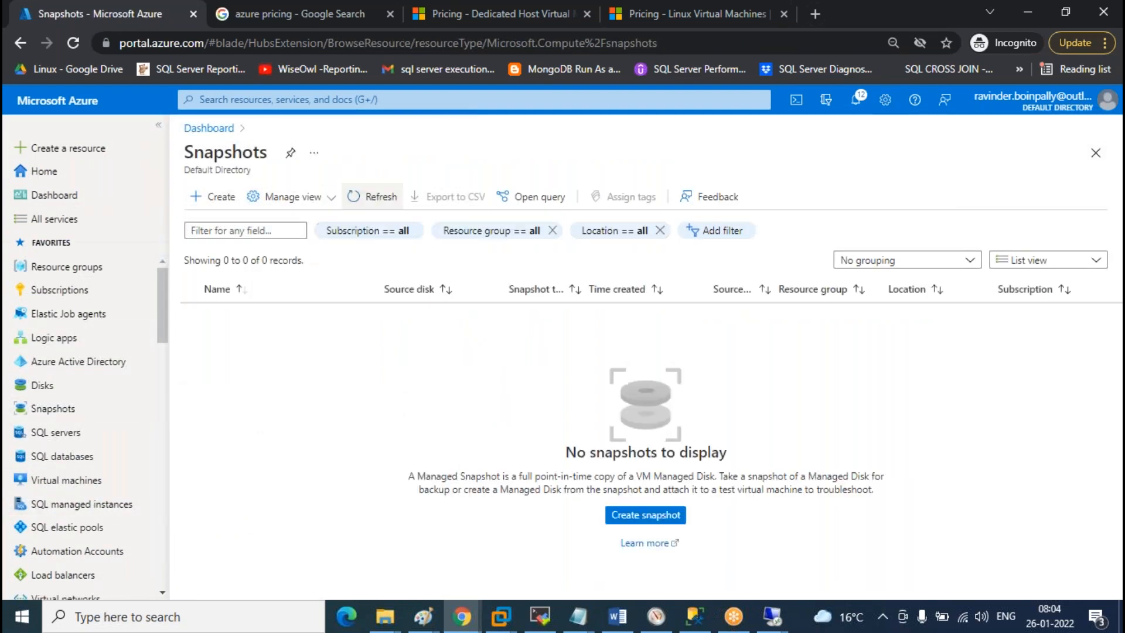
{"action": "left_click", "coordinate": [377, 196]}
{"action": "left_click", "coordinate": [377, 197]}
{"action": "left_click", "coordinate": [377, 197]}
{"action": "left_click", "coordinate": [377, 197]}
{"action": "left_click", "coordinate": [377, 197]}
{"action": "left_click", "coordinate": [856, 100]}
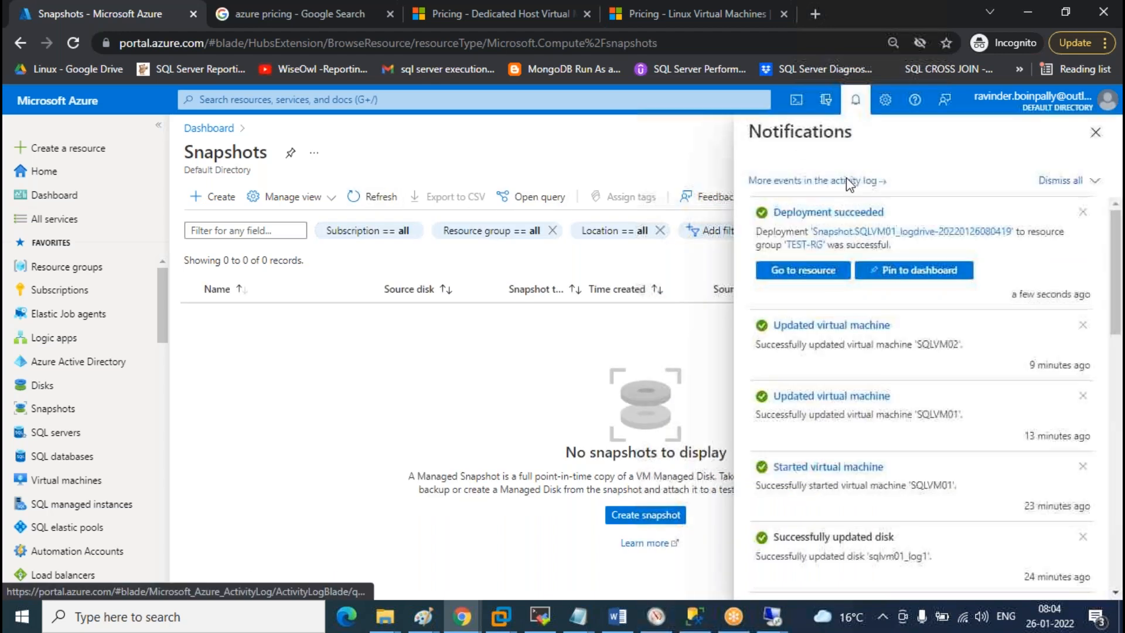
{"action": "left_click", "coordinate": [1095, 132]}
{"action": "left_click", "coordinate": [382, 202]}
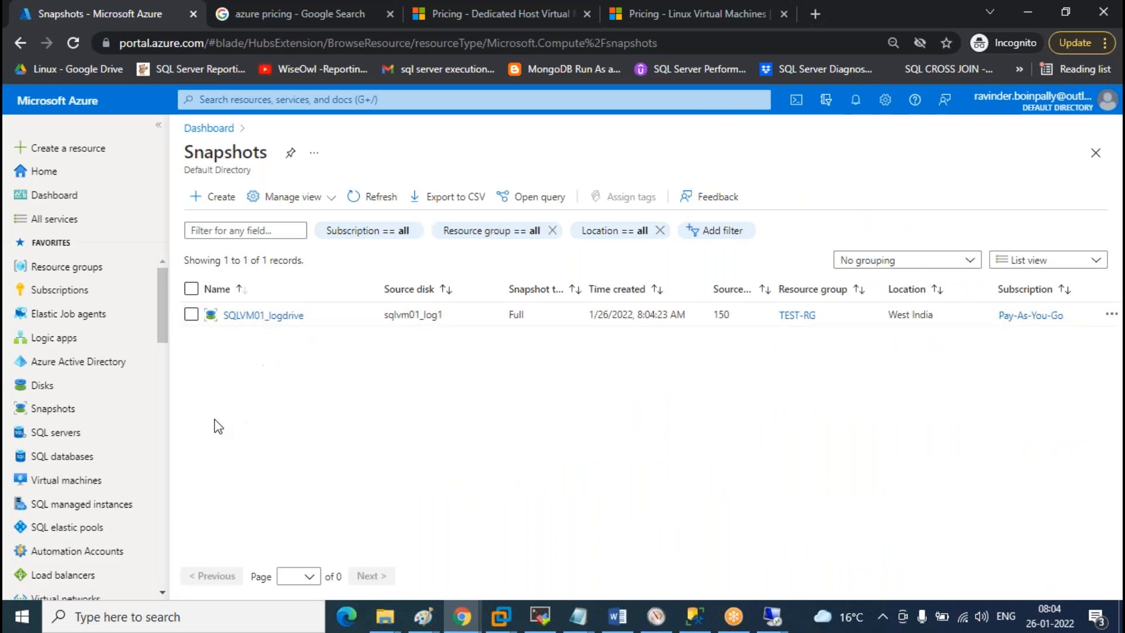
{"action": "left_click", "coordinate": [141, 479]}
Start a new managed disk named SQLVM02_logdrive in resource group TEST-RG
{"action": "mouse_move", "coordinate": [253, 349]}
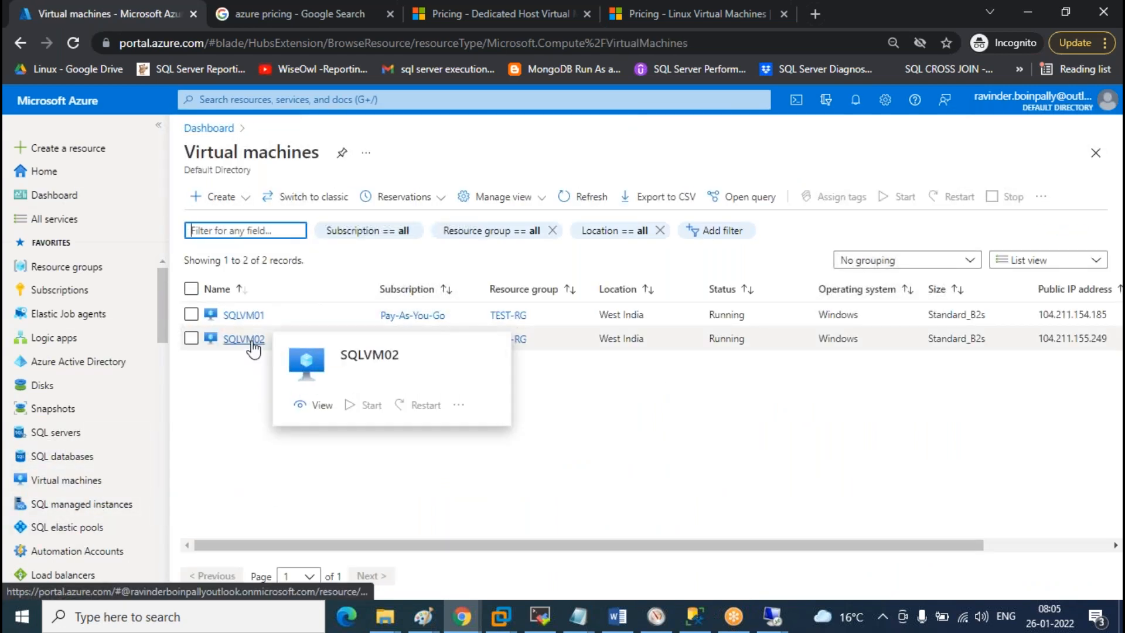
{"action": "left_click", "coordinate": [120, 388]}
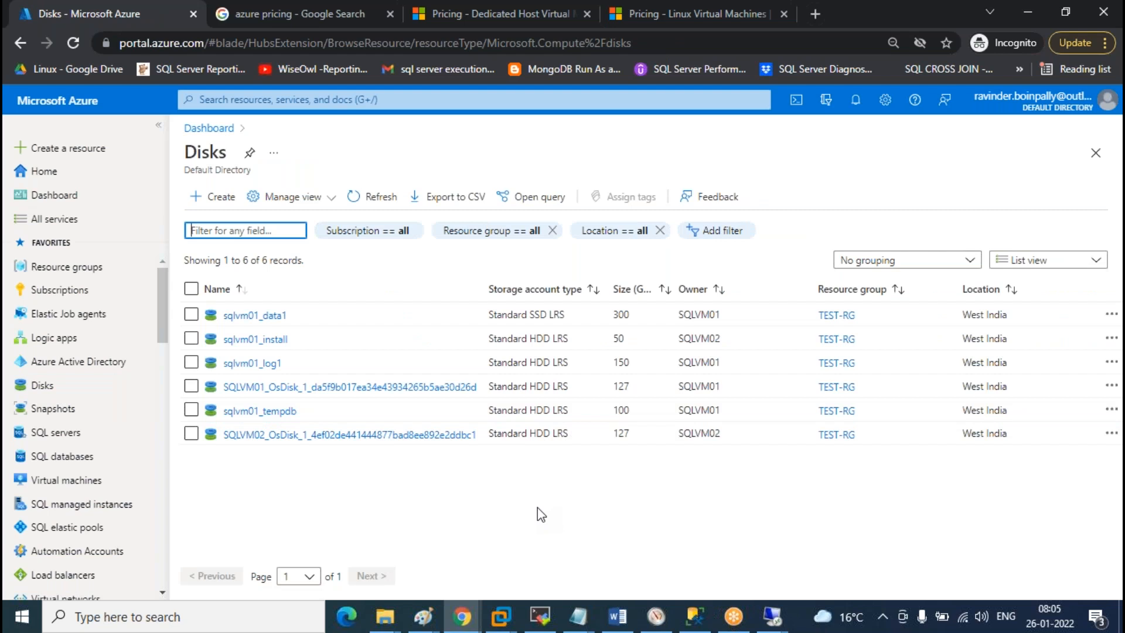
{"action": "left_click", "coordinate": [225, 209]}
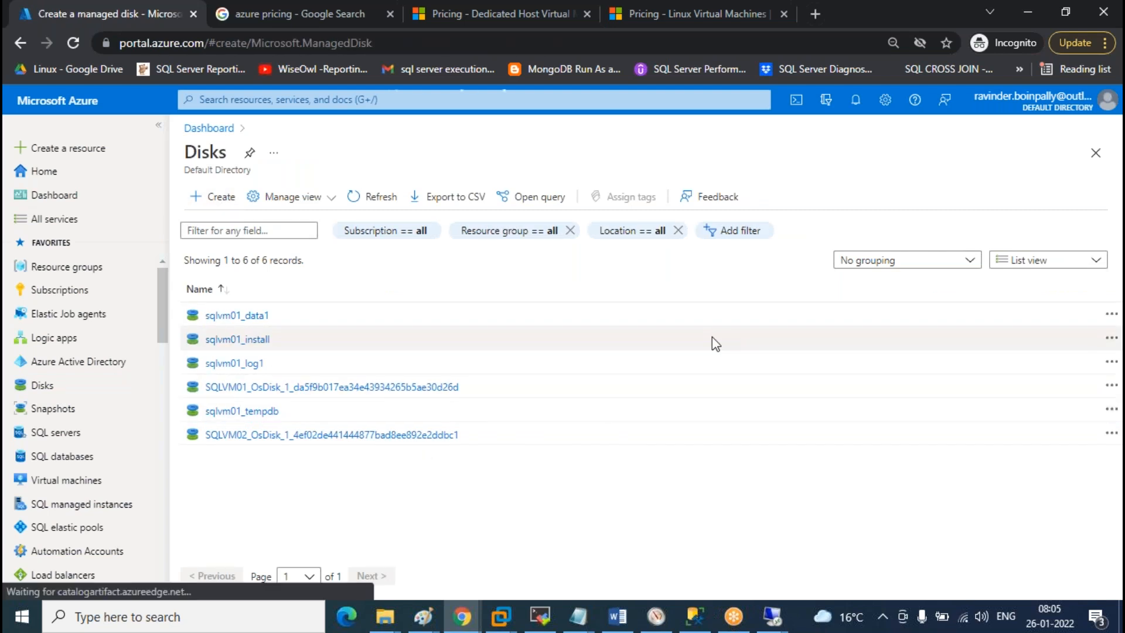
{"action": "scroll", "coordinate": [876, 286], "scroll_direction": "down", "scroll_amount": 2}
{"action": "left_click", "coordinate": [593, 293]}
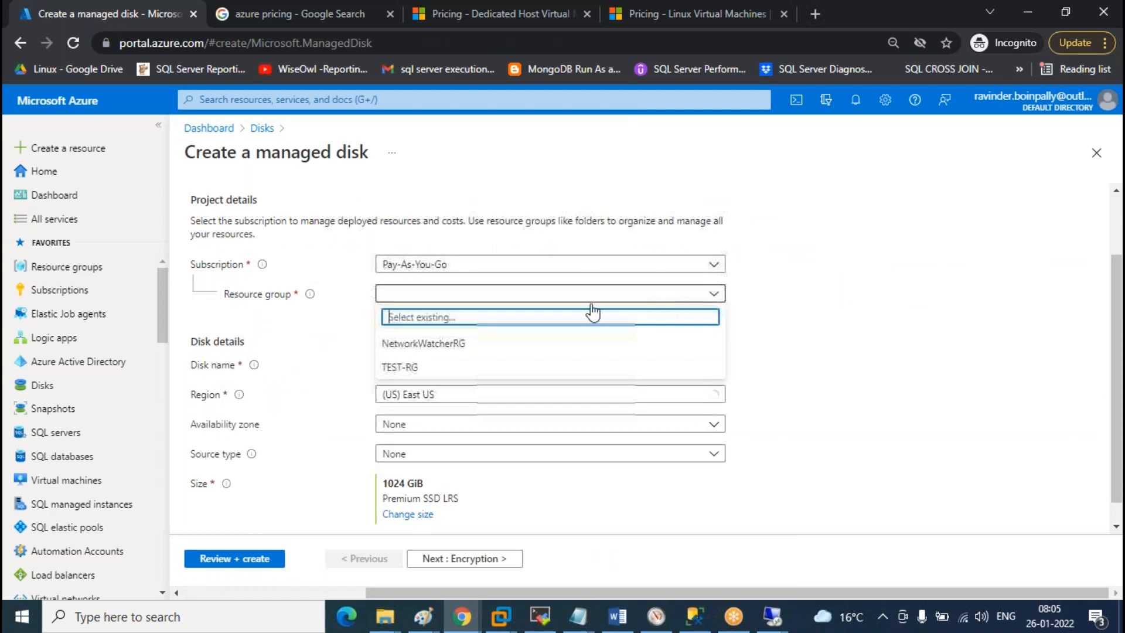
{"action": "left_click", "coordinate": [402, 372]}
{"action": "scroll", "coordinate": [826, 322], "scroll_direction": "down", "scroll_amount": 1}
{"action": "left_click", "coordinate": [446, 340]}
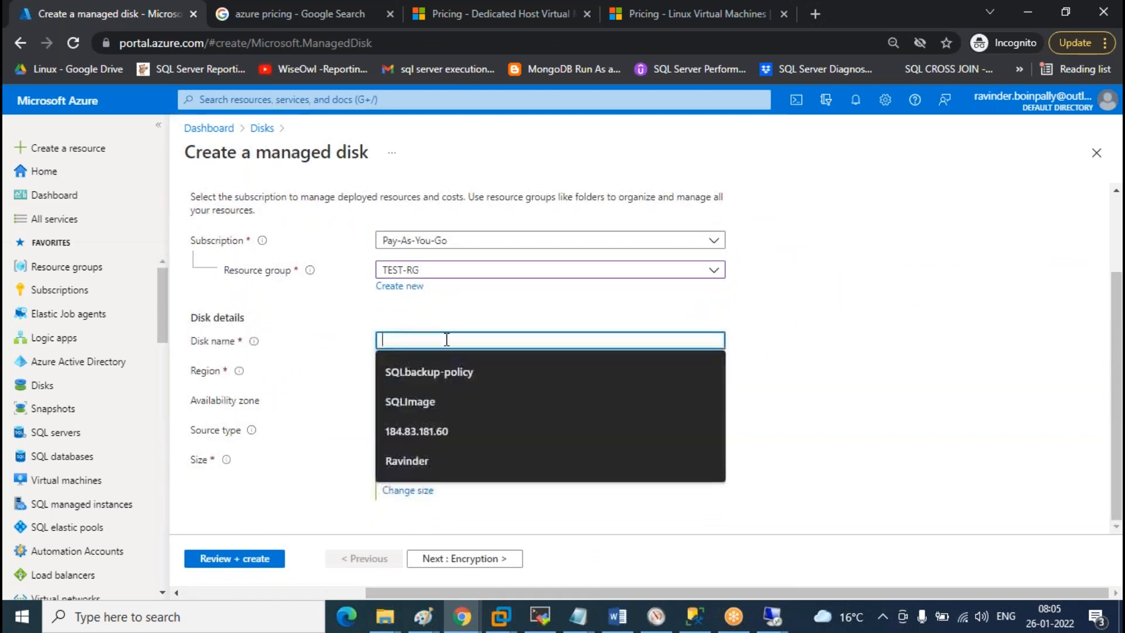
{"action": "type", "text": "SQLVM02_logdrive"}
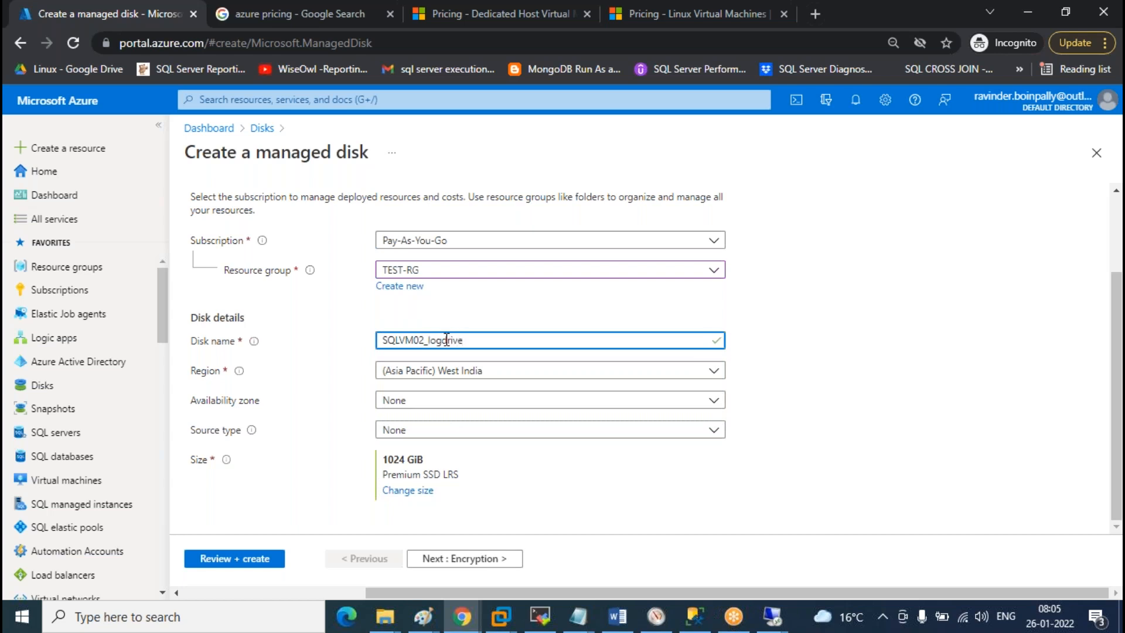
Source the disk from snapshot SQLVM01_logdrive and bring up the size choices
{"action": "left_click", "coordinate": [453, 434]}
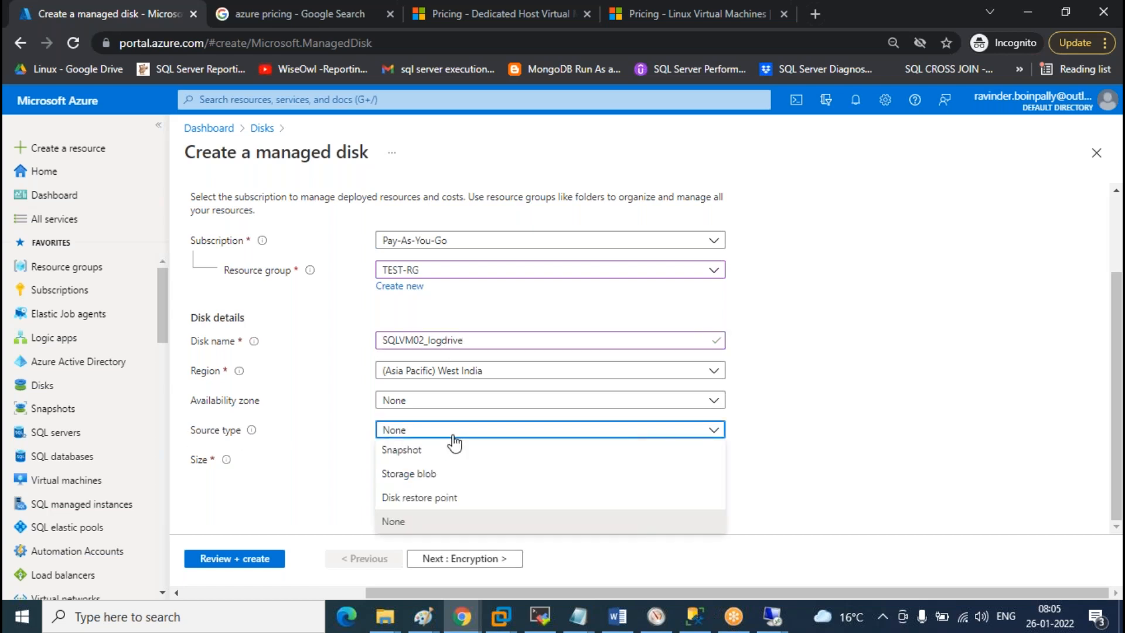
{"action": "left_click", "coordinate": [454, 450]}
{"action": "left_click", "coordinate": [546, 491]}
{"action": "left_click", "coordinate": [452, 510]}
{"action": "scroll", "coordinate": [896, 333], "scroll_direction": "down", "scroll_amount": 3}
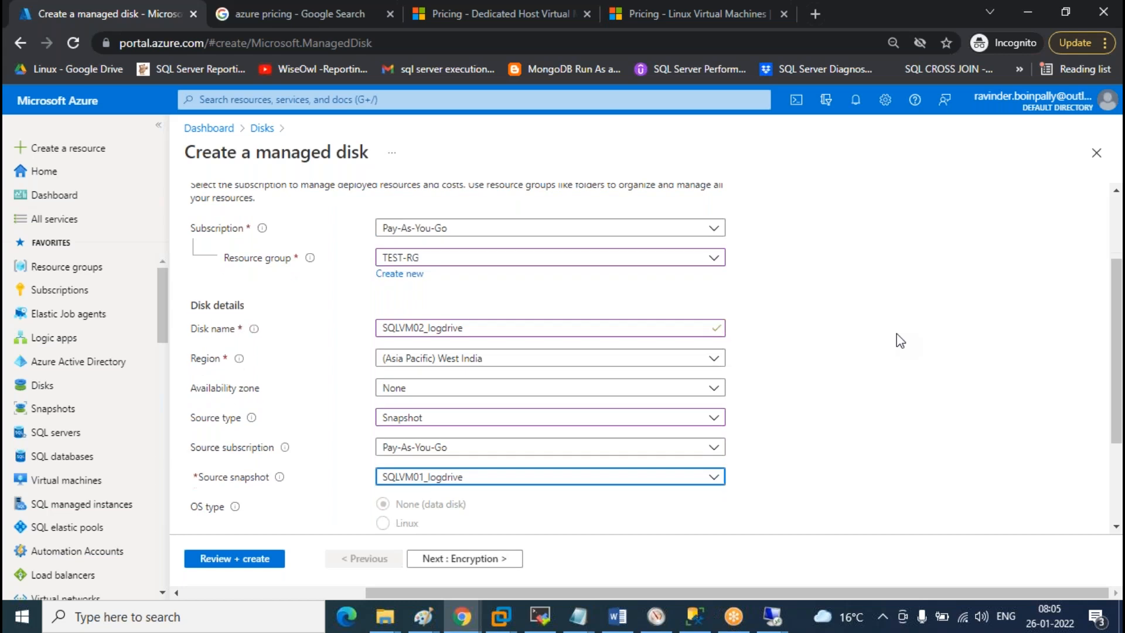
{"action": "left_click", "coordinate": [410, 491]}
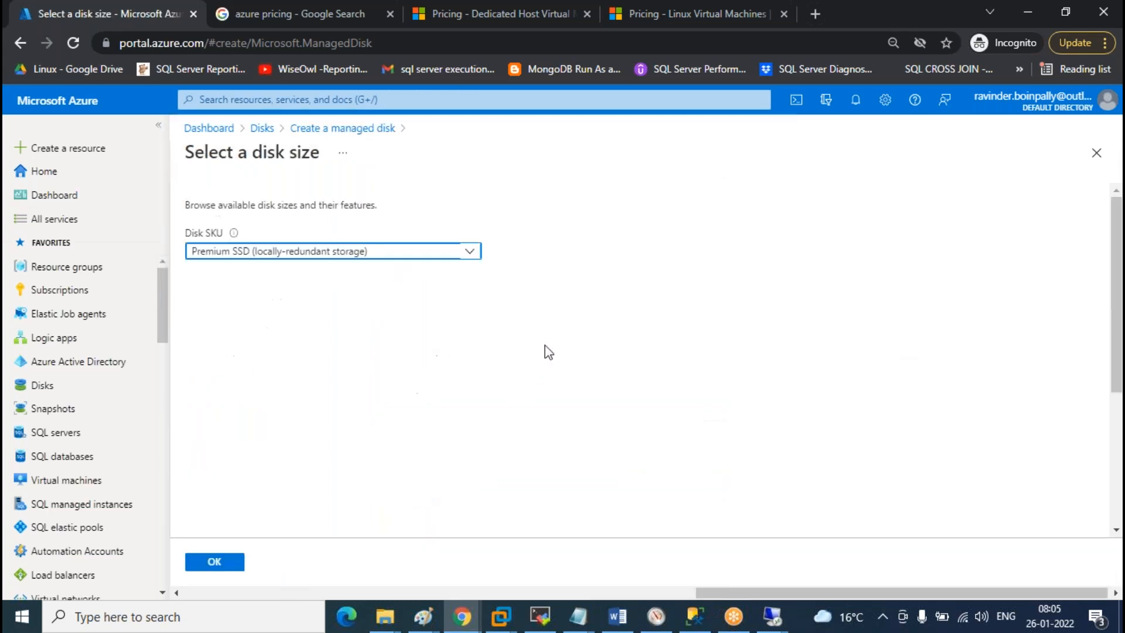
Choose Standard HDD with a custom size of 200 GiB for the disk
{"action": "left_click", "coordinate": [338, 252]}
{"action": "left_click", "coordinate": [245, 423]}
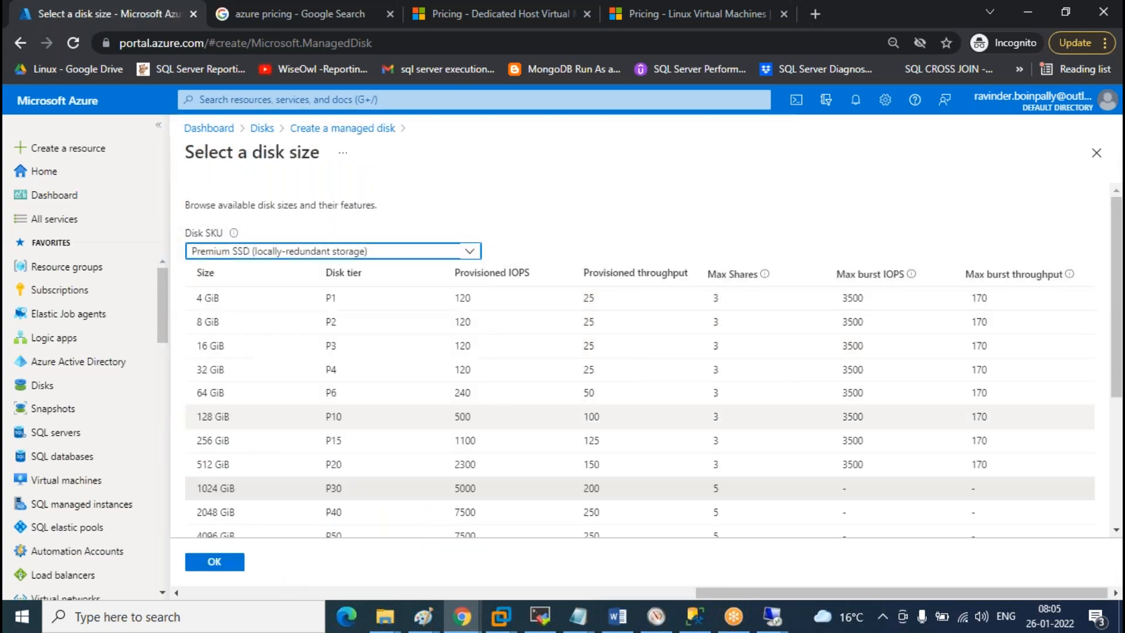
{"action": "scroll", "coordinate": [613, 310], "scroll_direction": "down", "scroll_amount": 3}
{"action": "left_click_drag", "start_coordinate": [220, 471], "coordinate": [164, 472]}
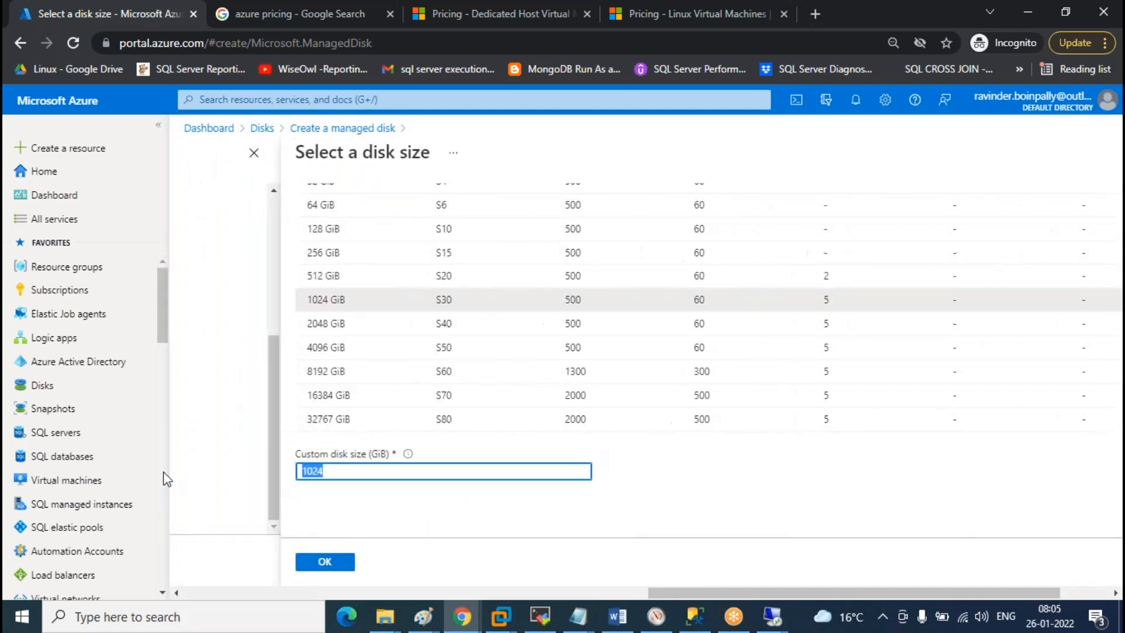
{"action": "type", "text": "2"}
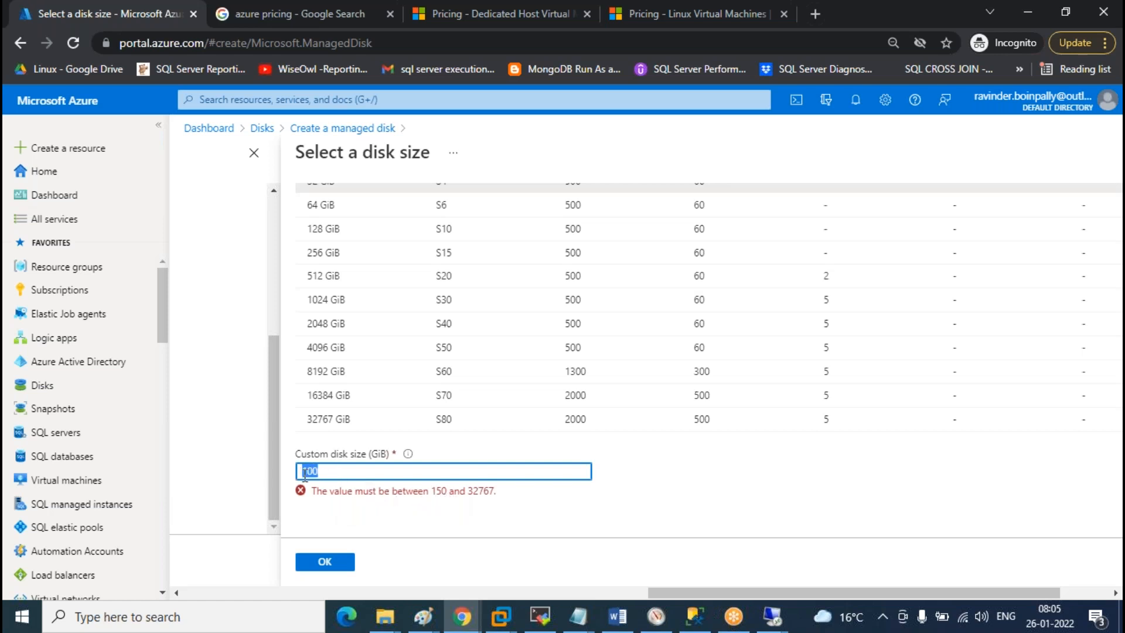
{"action": "double_click", "coordinate": [438, 491]}
{"action": "double_click", "coordinate": [376, 471]}
{"action": "type", "text": "20"}
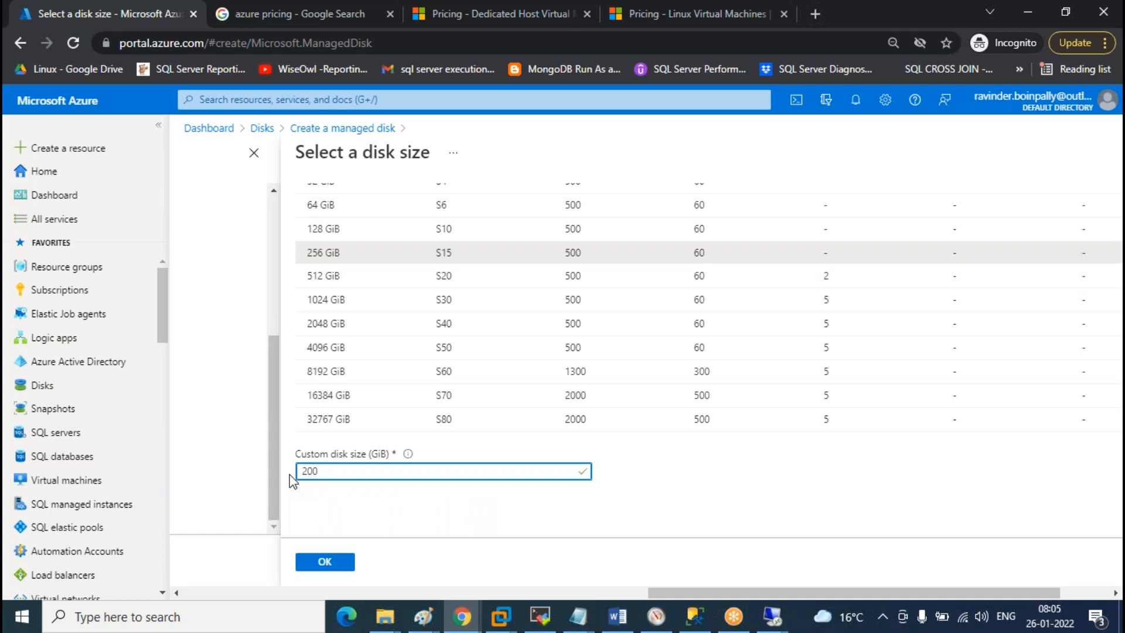
{"action": "left_click", "coordinate": [326, 562]}
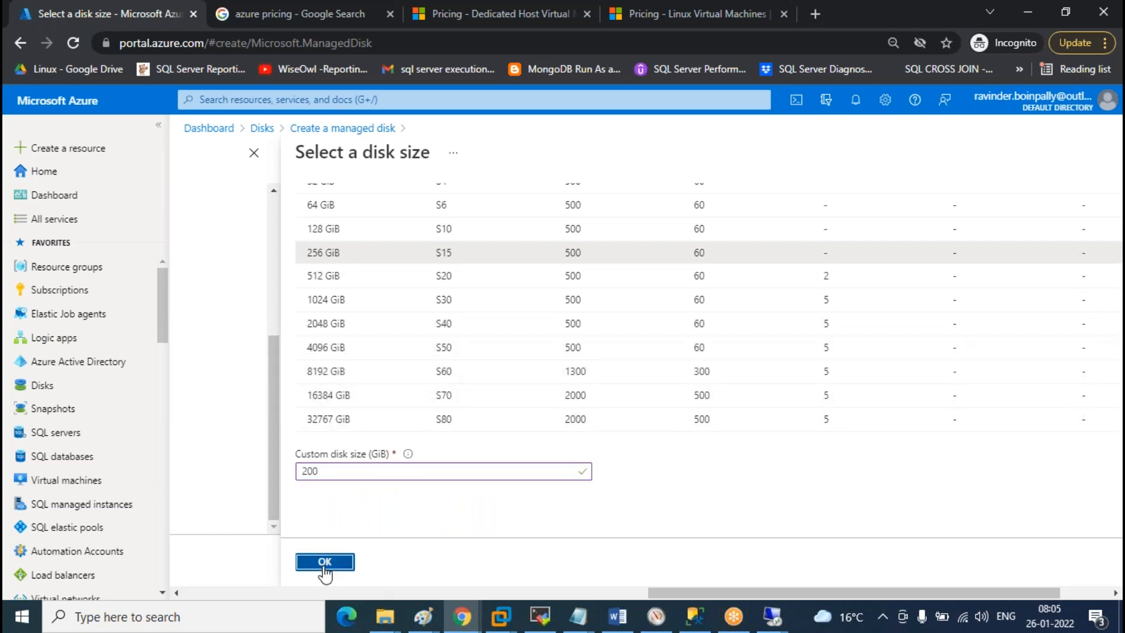
Scroll the form to check the SQLVM01_logdrive source and 200 GiB size
{"action": "scroll", "coordinate": [733, 460], "scroll_direction": "up", "scroll_amount": 5}
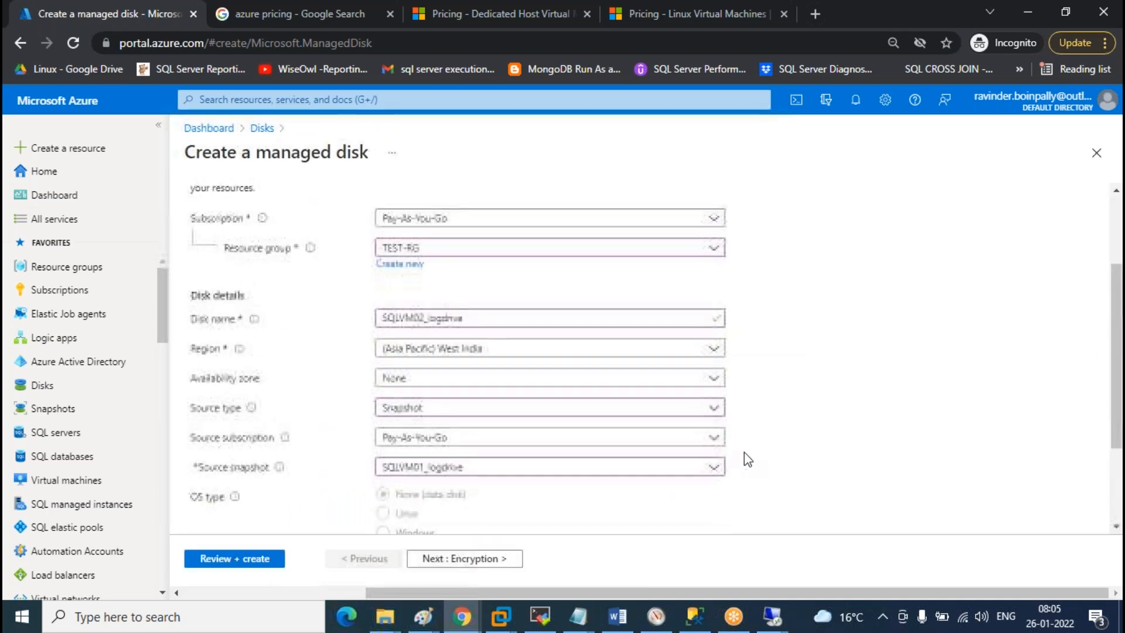
{"action": "scroll", "coordinate": [791, 393], "scroll_direction": "down", "scroll_amount": 5}
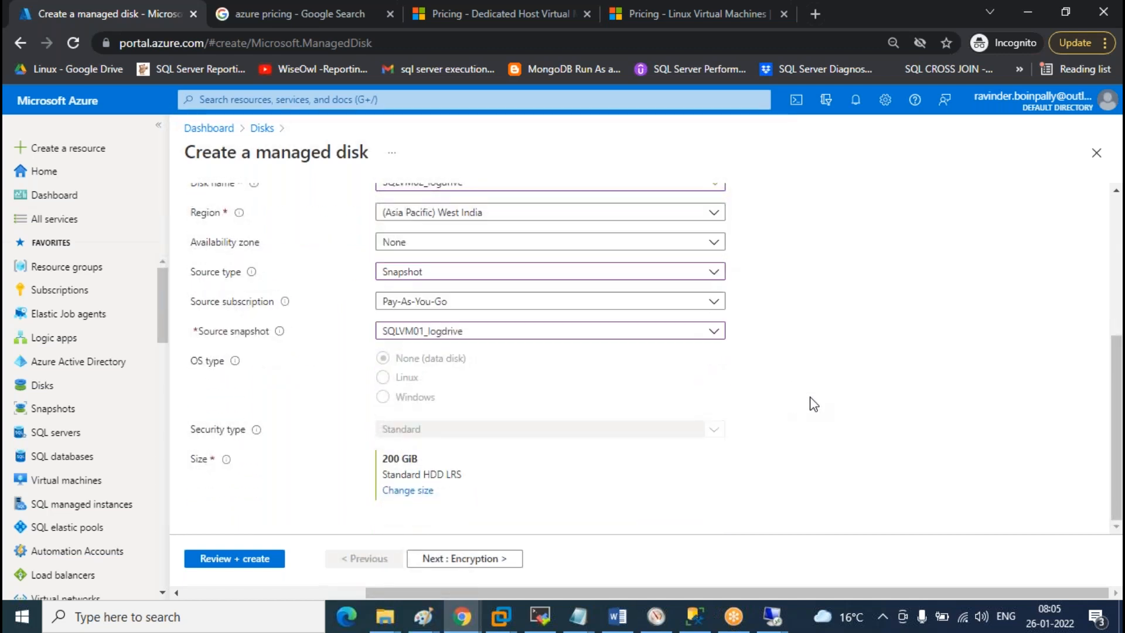
{"action": "scroll", "coordinate": [618, 424], "scroll_direction": "up", "scroll_amount": 5}
{"action": "scroll", "coordinate": [635, 389], "scroll_direction": "down", "scroll_amount": 5}
Review and create the SQLVM02_logdrive managed disk
{"action": "left_click", "coordinate": [241, 564]}
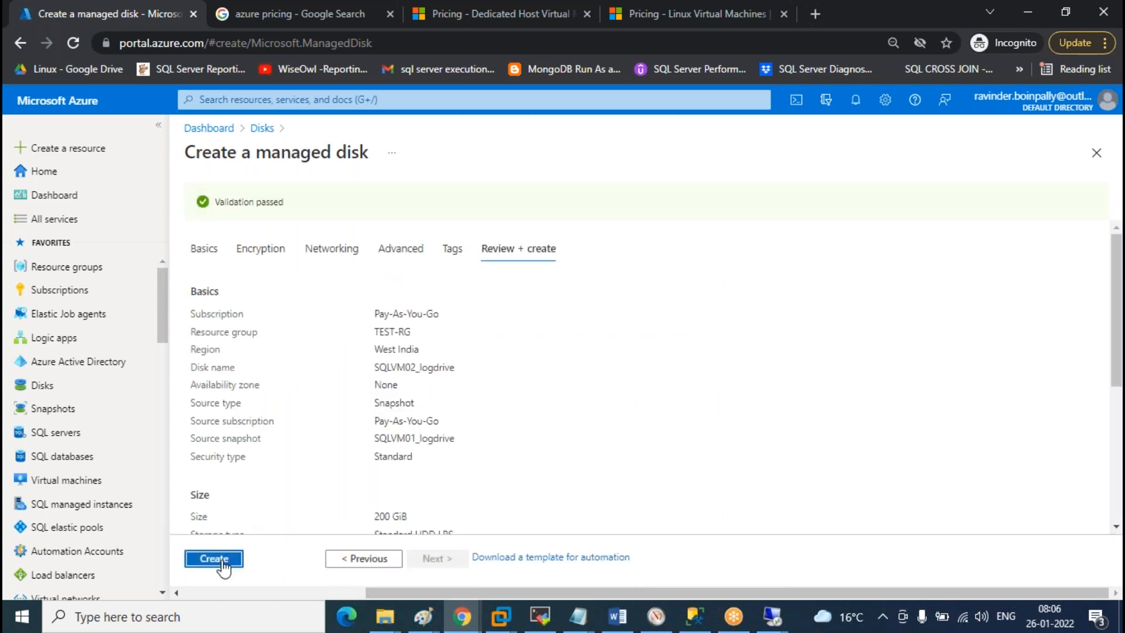
{"action": "left_click", "coordinate": [214, 558]}
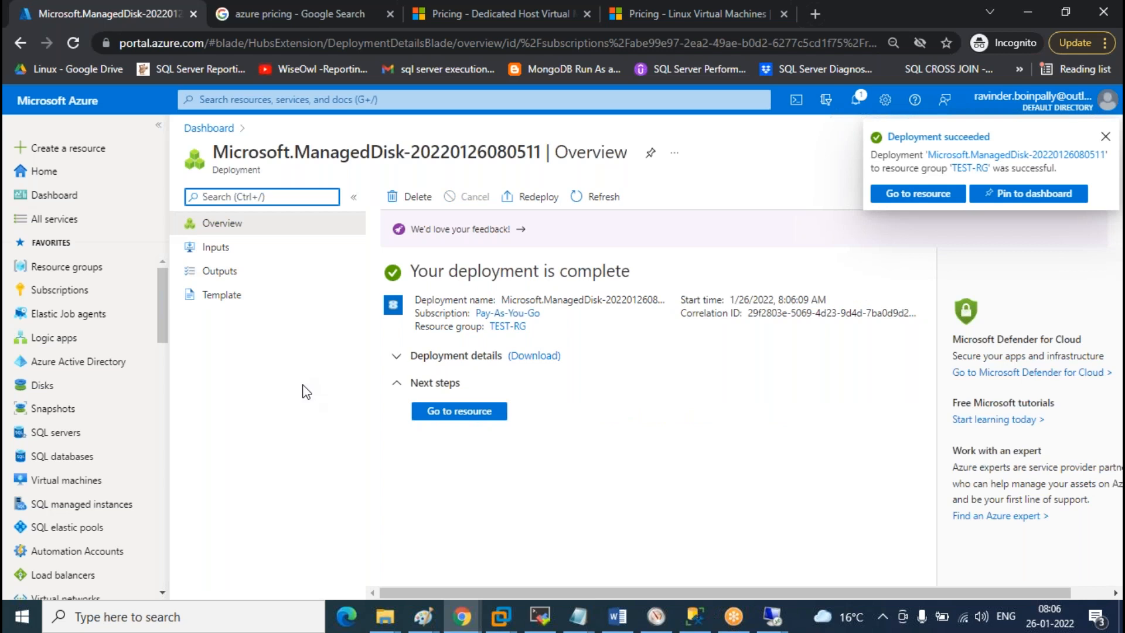
{"action": "left_click", "coordinate": [66, 482]}
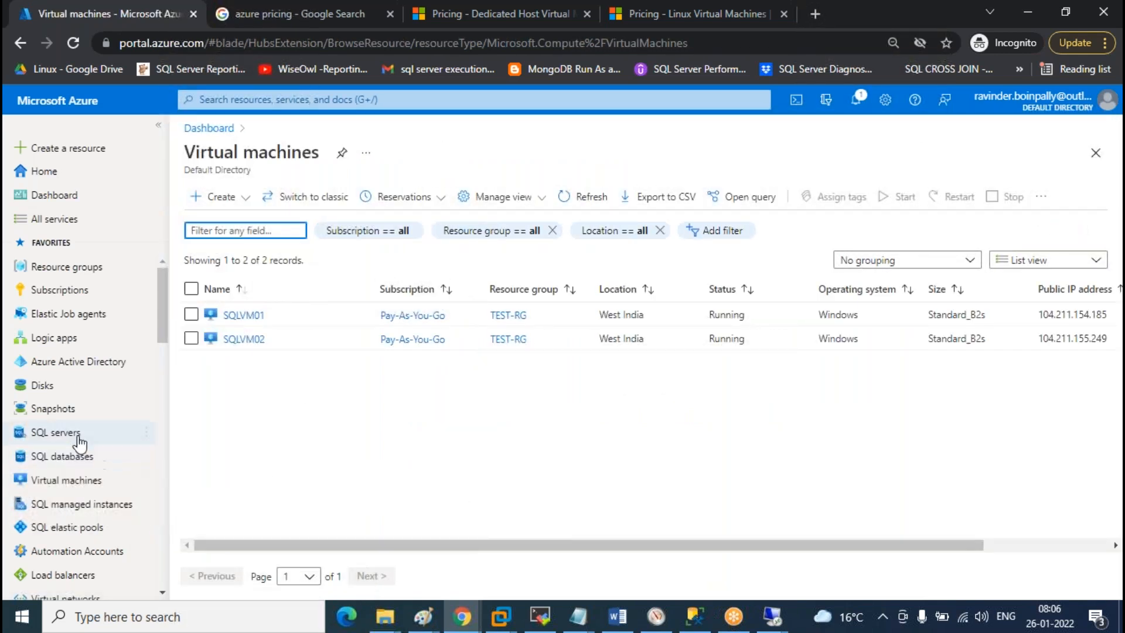
Refresh the Disks list until the unattached 200 GiB SQLVM02_logdrive appears
{"action": "left_click", "coordinate": [44, 386]}
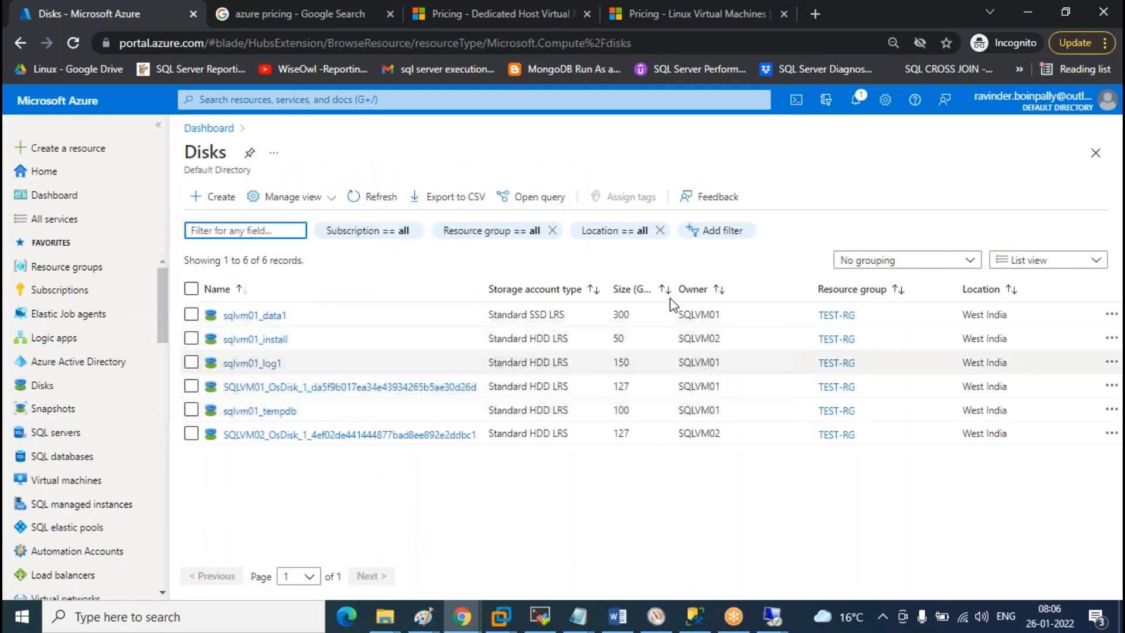
{"action": "left_click", "coordinate": [388, 200]}
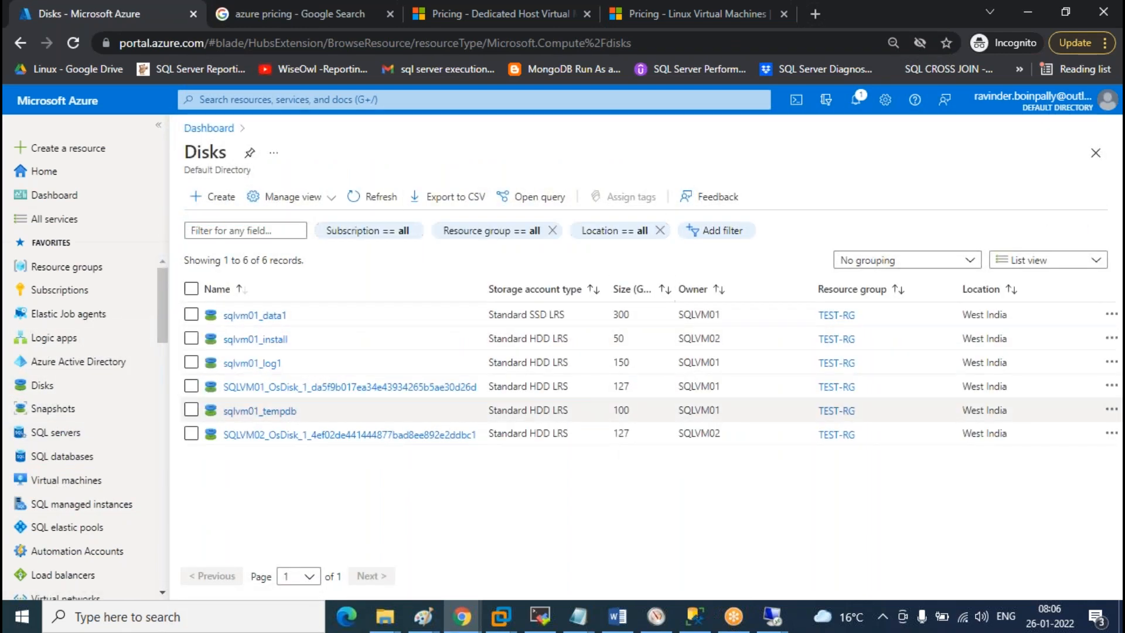
{"action": "left_click", "coordinate": [392, 201]}
{"action": "left_click", "coordinate": [392, 201]}
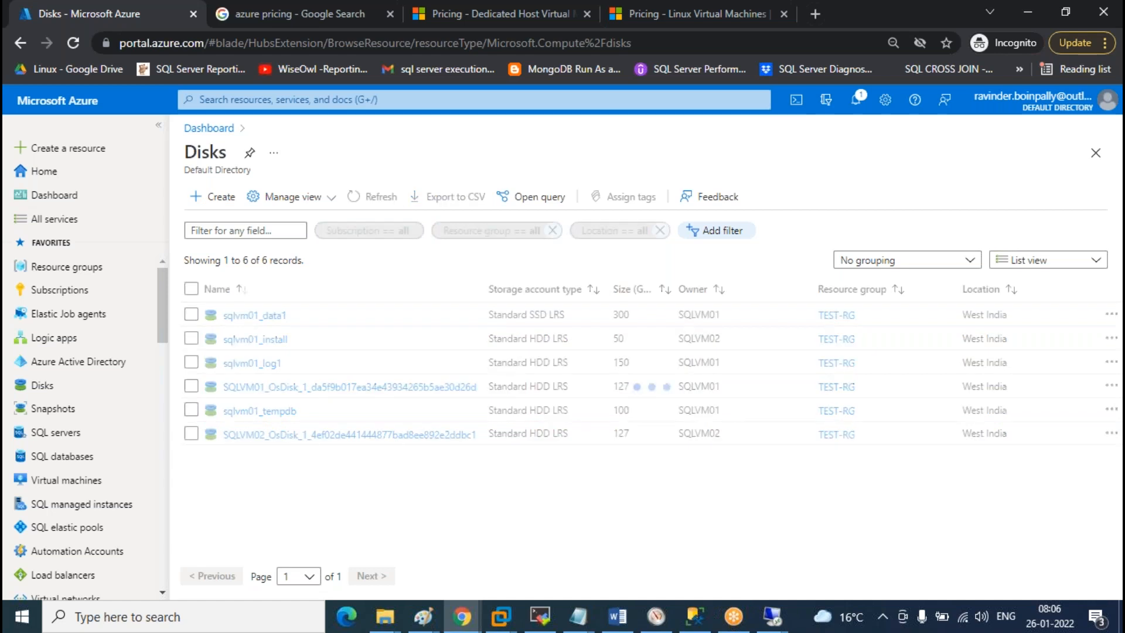
{"action": "left_click", "coordinate": [393, 201]}
{"action": "left_click", "coordinate": [386, 199]}
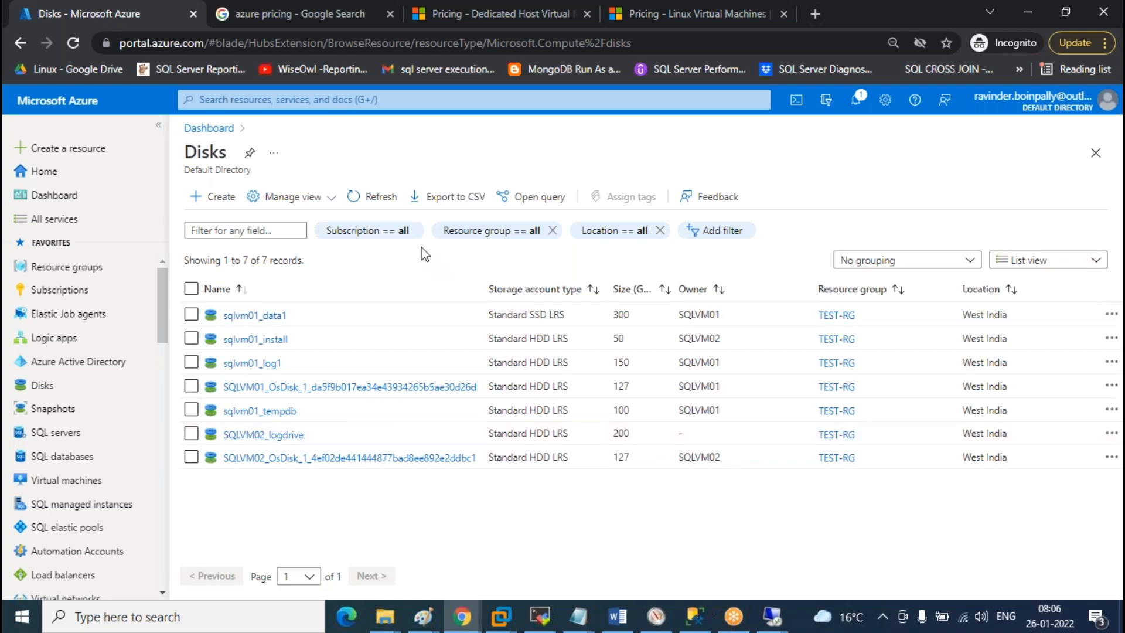
{"action": "left_click", "coordinate": [384, 198]}
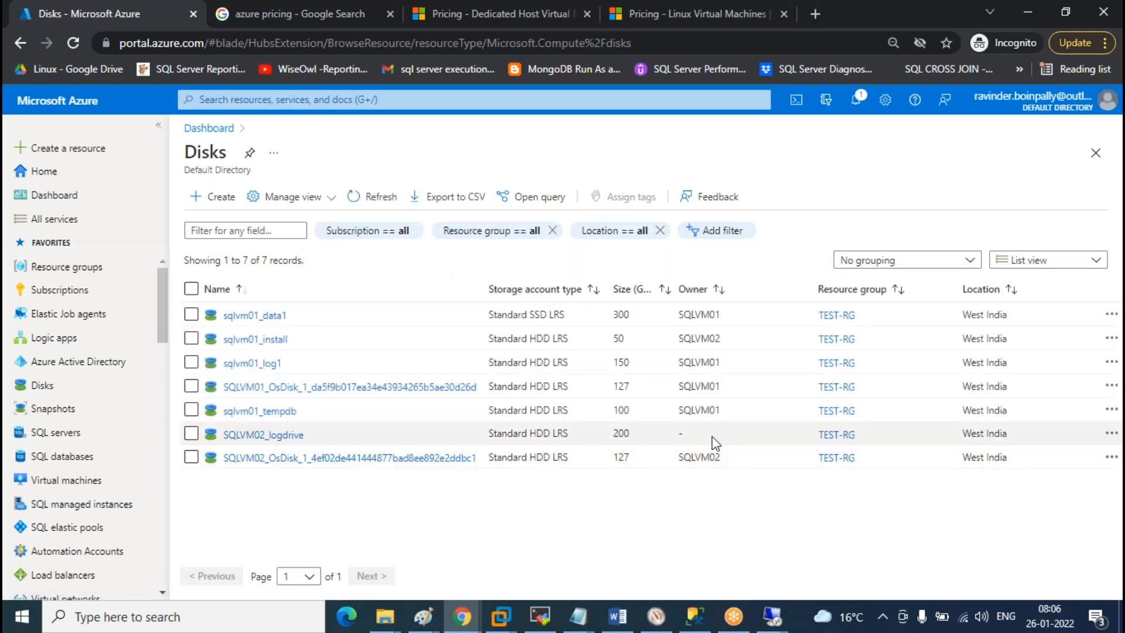
Try attaching an existing disk on SQLVM02's Disks page, finding no disks listed
{"action": "left_click", "coordinate": [79, 480]}
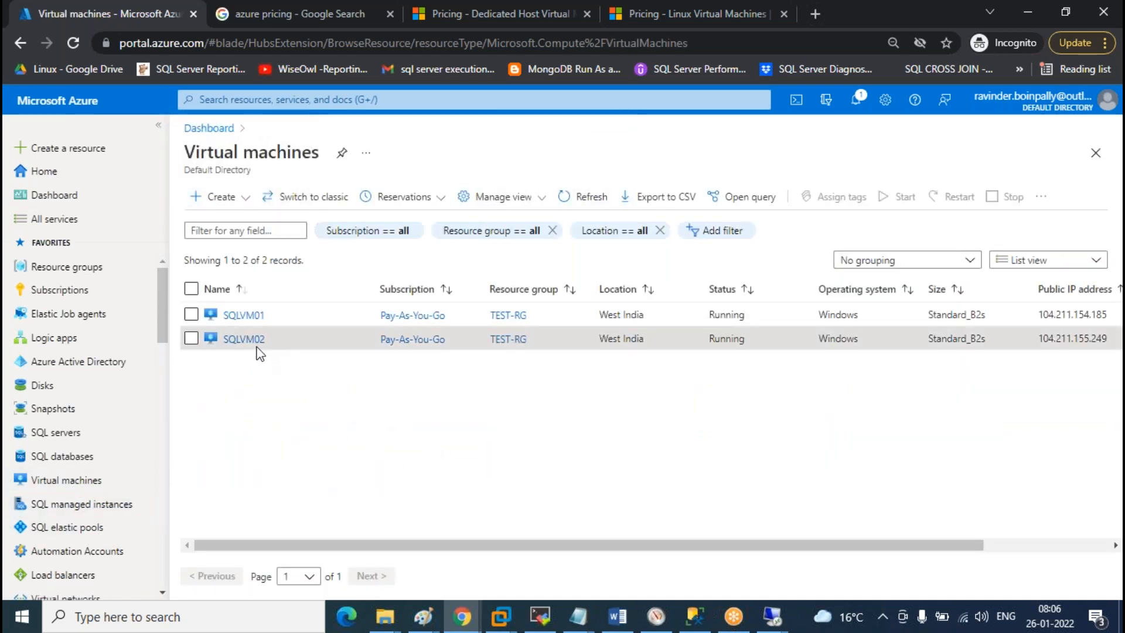
{"action": "left_click", "coordinate": [249, 339]}
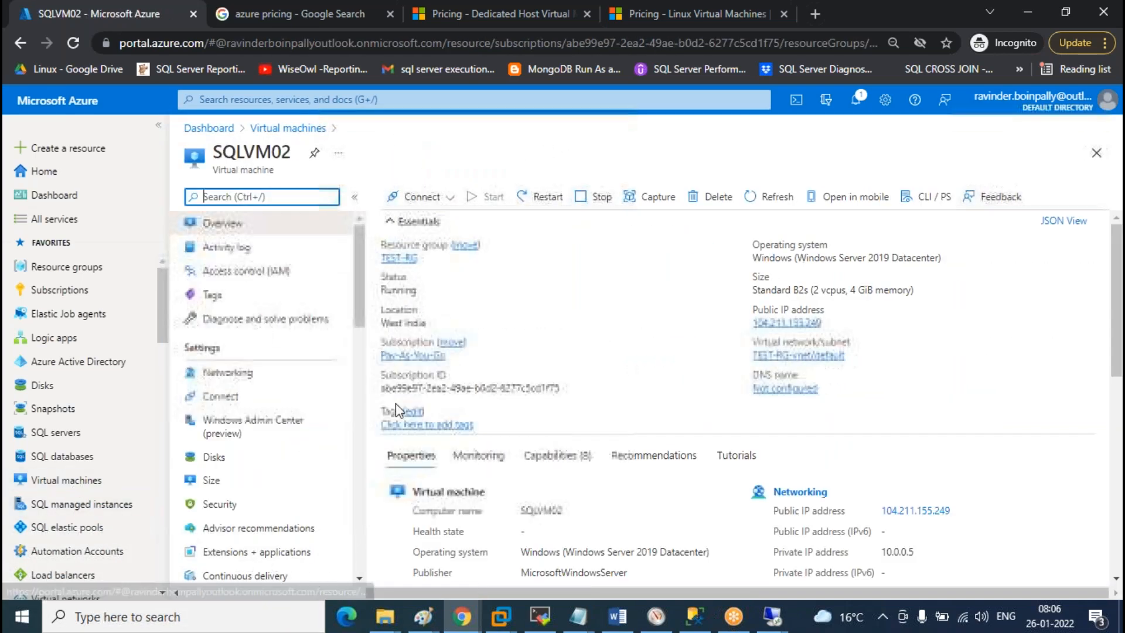
{"action": "scroll", "coordinate": [217, 380], "scroll_direction": "down", "scroll_amount": 1}
{"action": "left_click", "coordinate": [215, 378]}
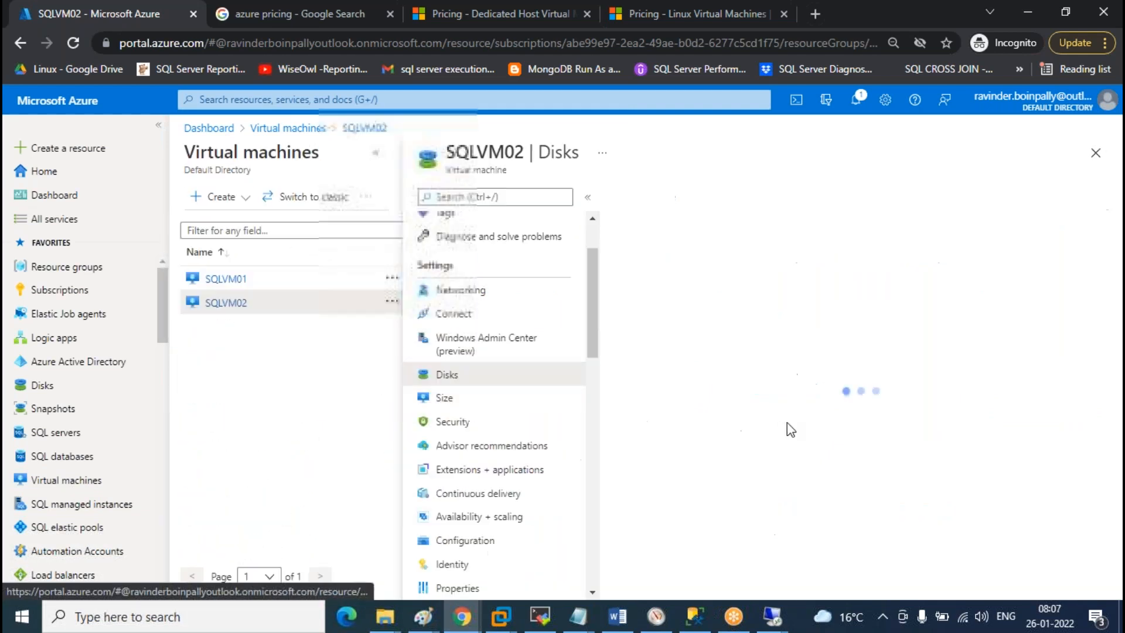
{"action": "left_click", "coordinate": [853, 450]}
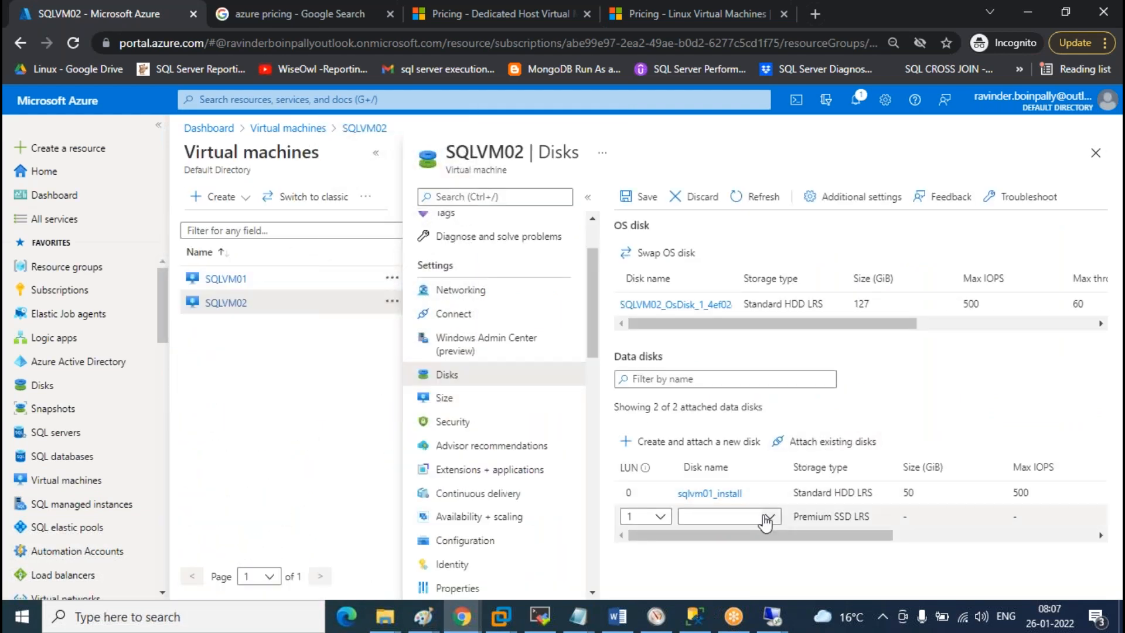
{"action": "left_click", "coordinate": [767, 516]}
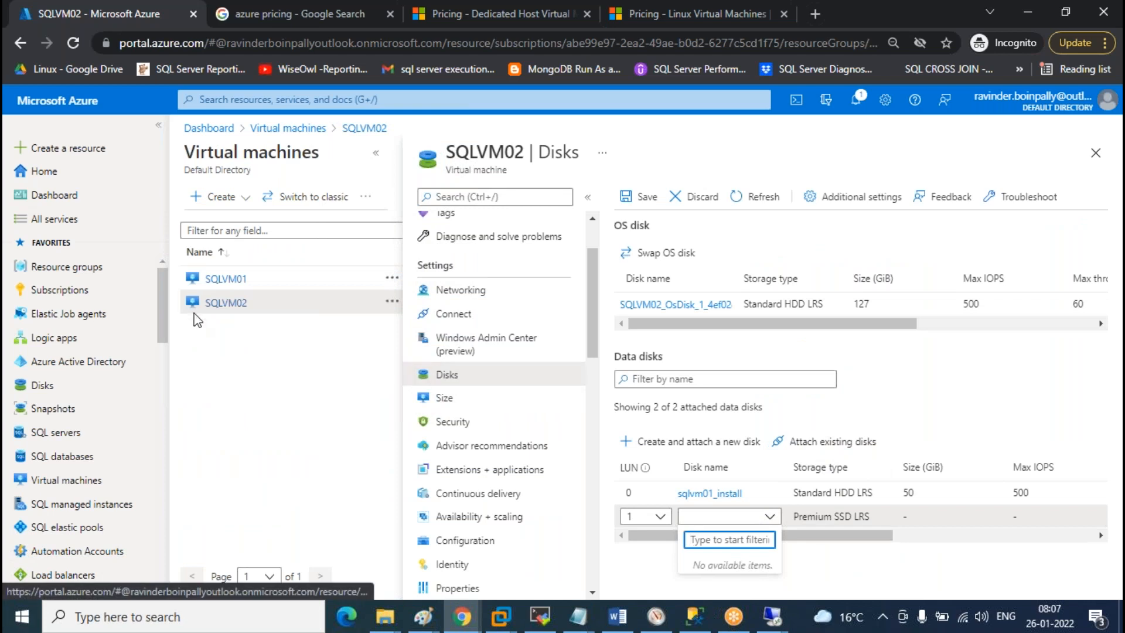
{"action": "left_click", "coordinate": [238, 305]}
{"action": "left_click", "coordinate": [234, 282]}
{"action": "left_click", "coordinate": [239, 305]}
Check the RDP session on 104.211.155.249, then minimize it back to the portal
{"action": "mouse_move", "coordinate": [772, 616]}
{"action": "left_click", "coordinate": [862, 547]}
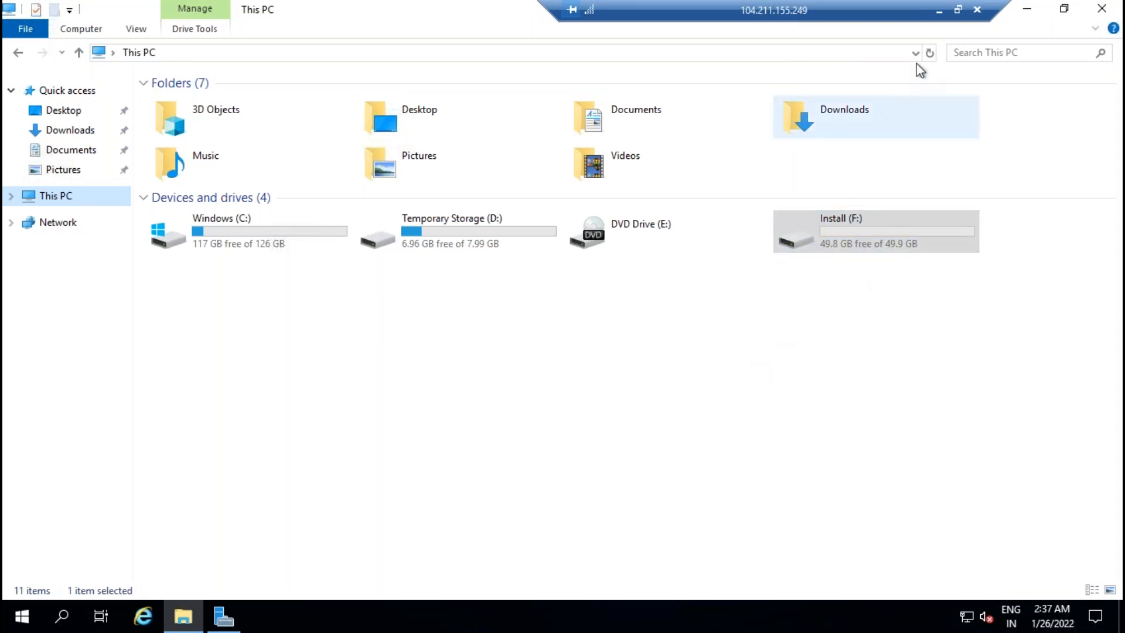
{"action": "left_click", "coordinate": [939, 13]}
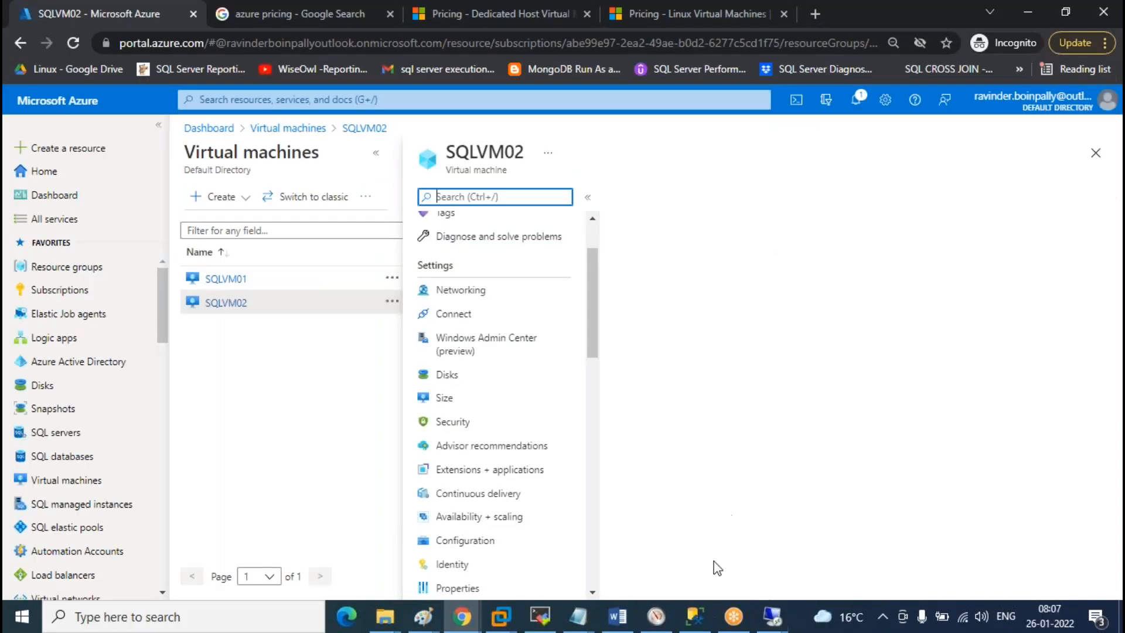
Add lines in the prod box, a link to DEV's lower shape, and a small box
{"action": "mouse_move", "coordinate": [426, 629]}
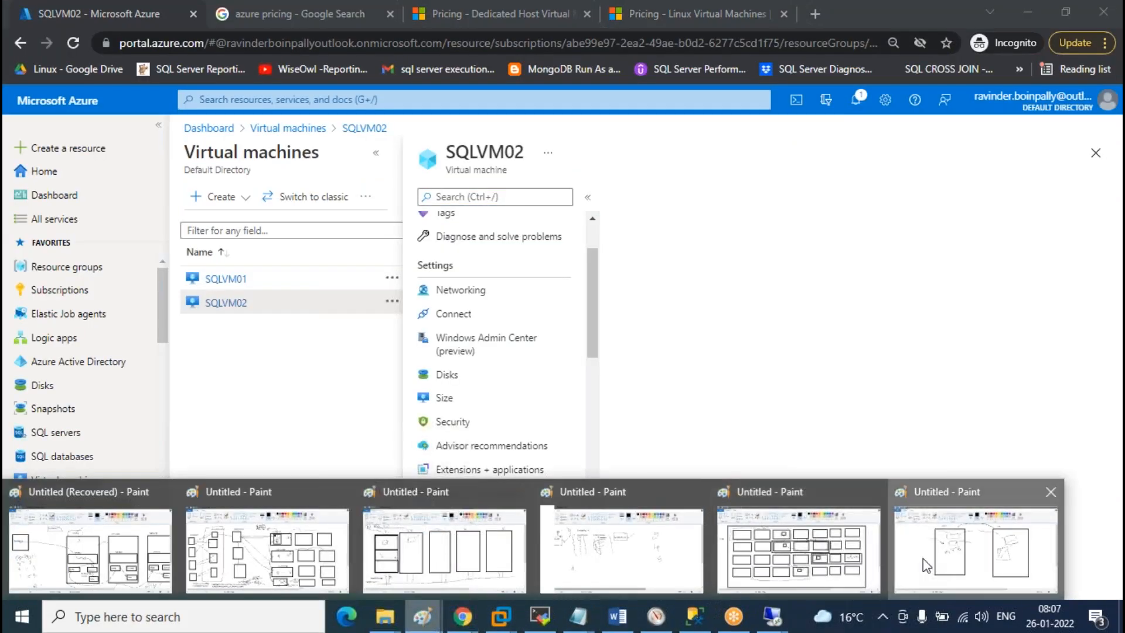
{"action": "left_click", "coordinate": [925, 558]}
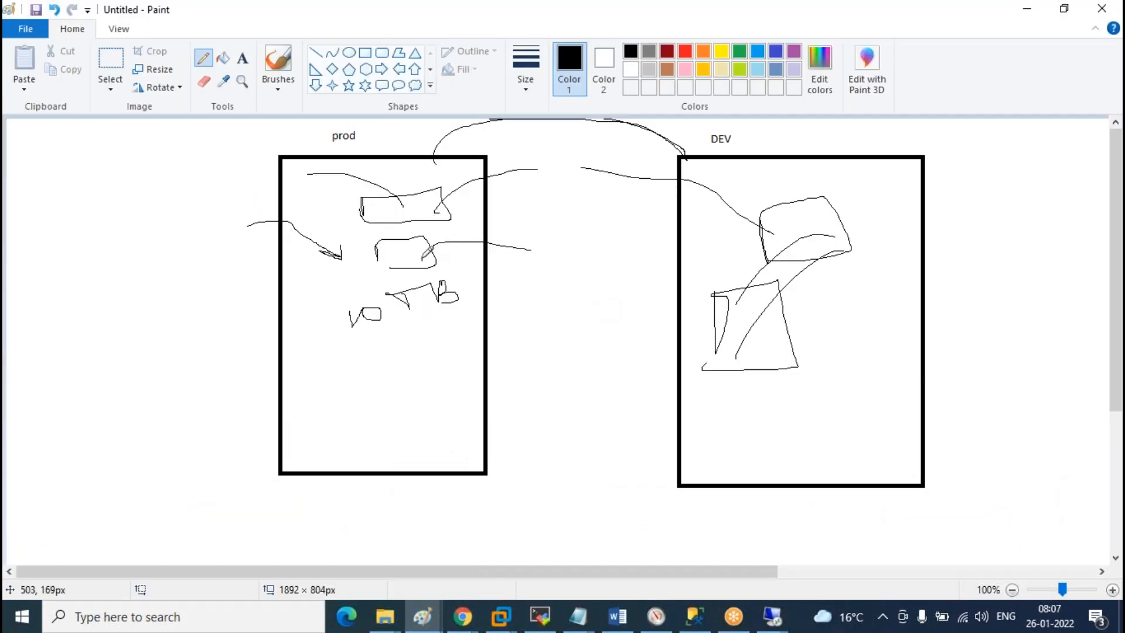
{"action": "mouse_move", "coordinate": [337, 323]}
{"action": "left_mouse_down"}
{"action": "mouse_move", "coordinate": [342, 314]}
{"action": "mouse_move", "coordinate": [452, 329]}
{"action": "mouse_move", "coordinate": [346, 359]}
{"action": "left_mouse_up"}
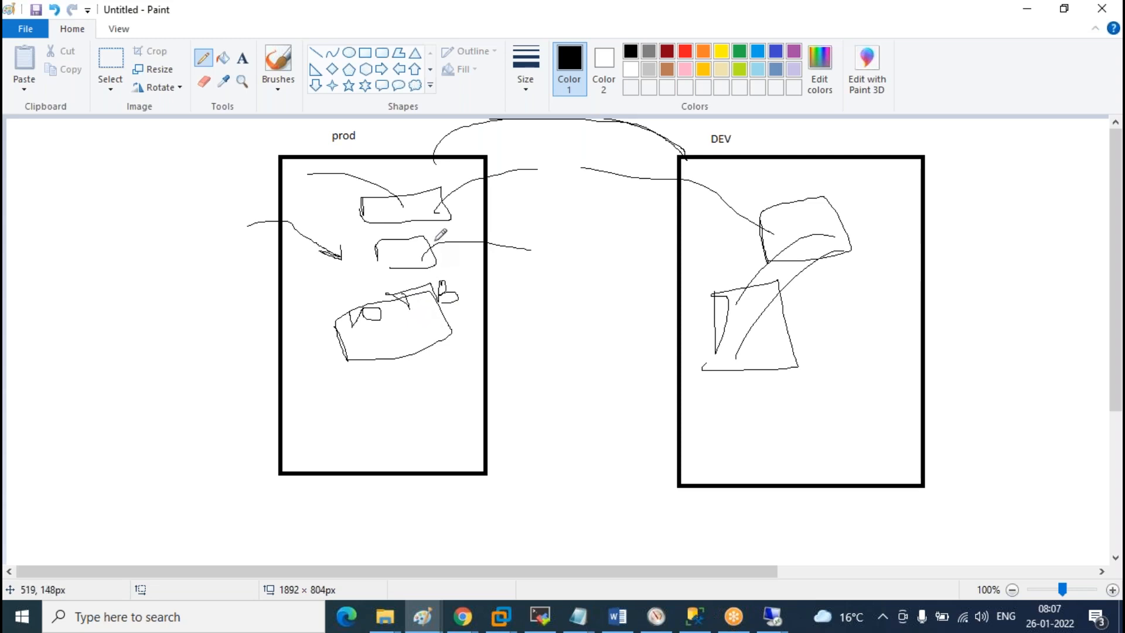
{"action": "mouse_move", "coordinate": [422, 327]}
{"action": "left_mouse_down"}
{"action": "mouse_move", "coordinate": [474, 291]}
{"action": "mouse_move", "coordinate": [748, 358]}
{"action": "left_mouse_up"}
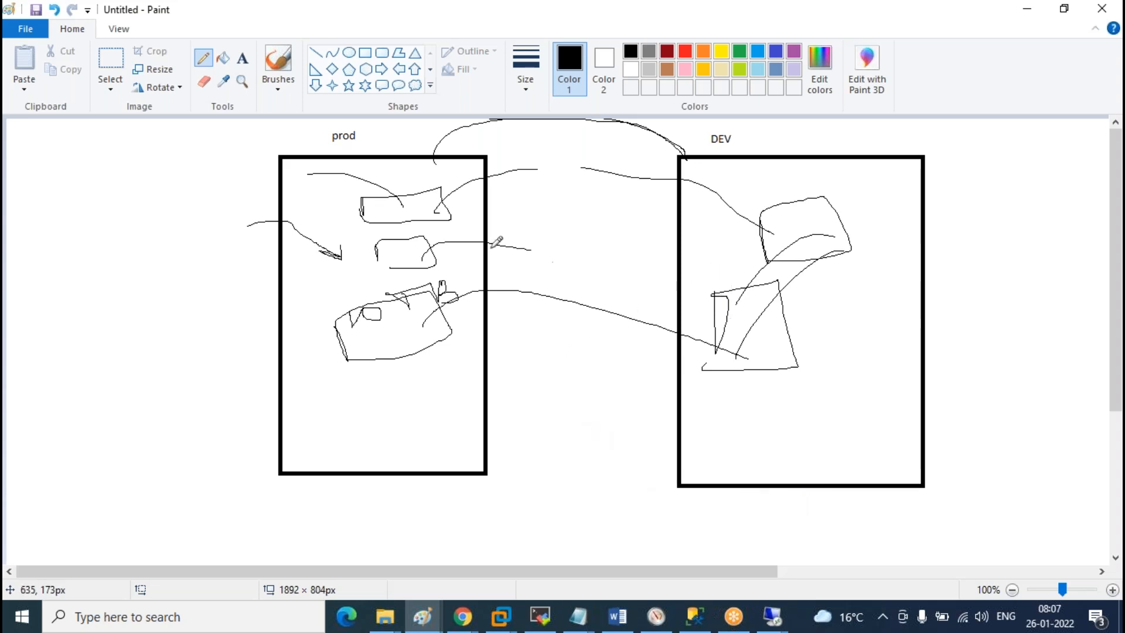
{"action": "left_click_drag", "start_coordinate": [321, 196], "coordinate": [337, 220]}
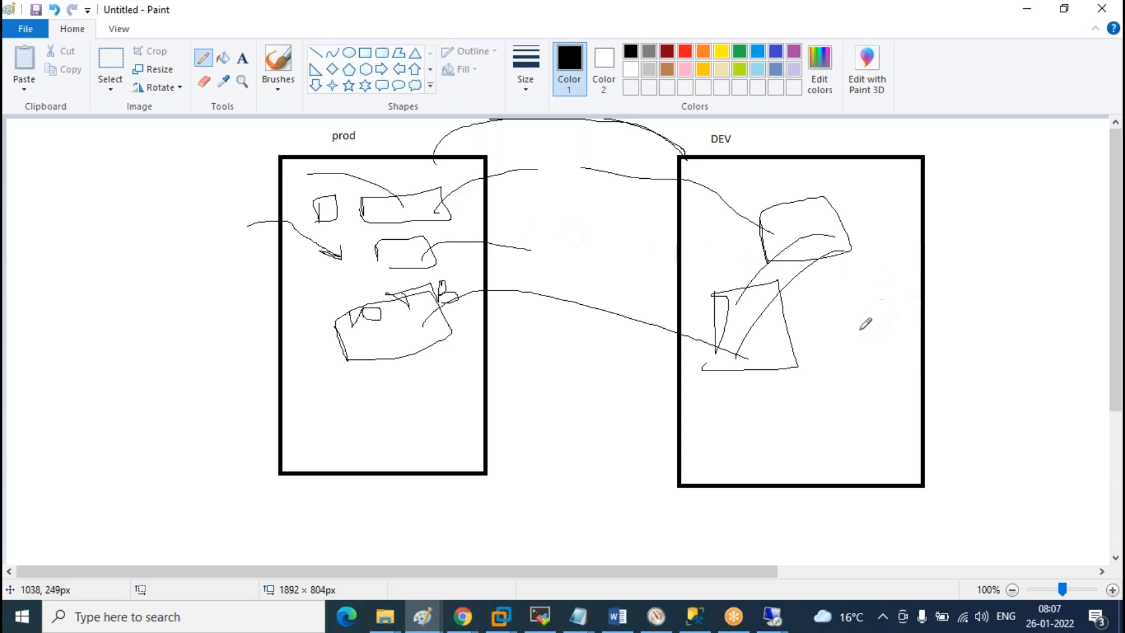
Draw curves beside and over the DEV box and a shape between prod and DEV
{"action": "left_click_drag", "start_coordinate": [885, 403], "coordinate": [788, 321]}
{"action": "left_click_drag", "start_coordinate": [921, 352], "coordinate": [789, 303]}
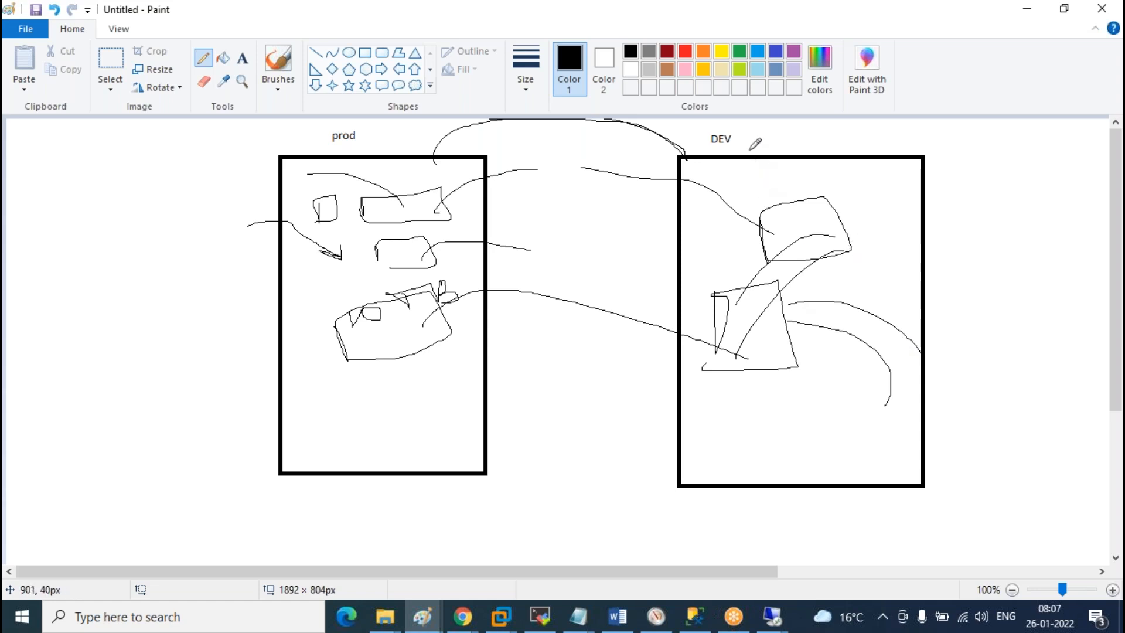
{"action": "left_click_drag", "start_coordinate": [860, 168], "coordinate": [991, 163]}
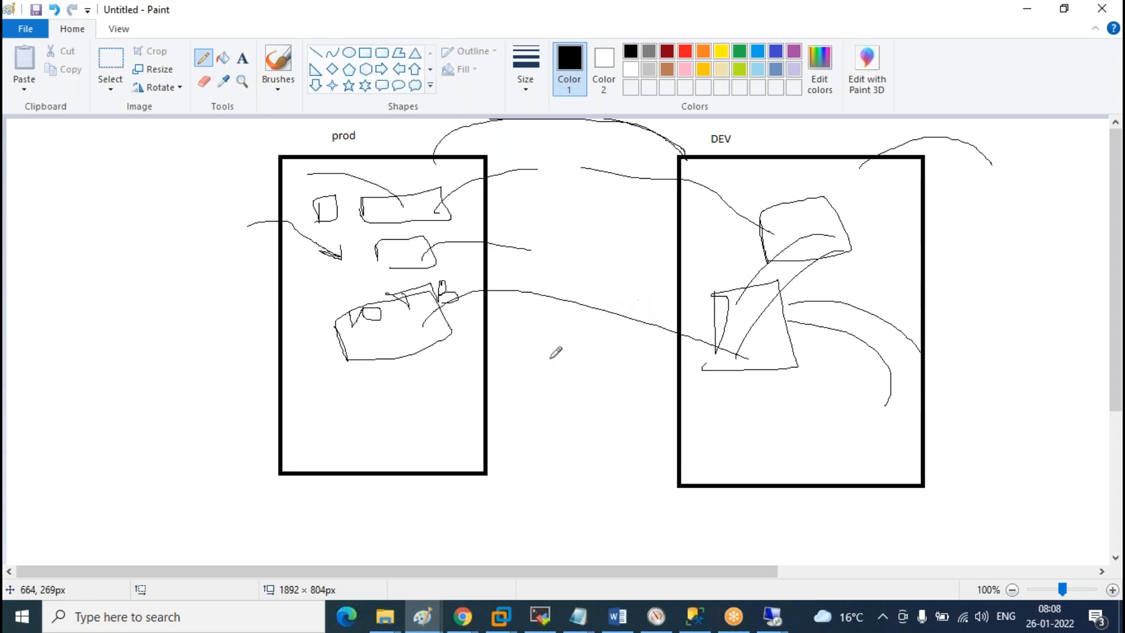
{"action": "mouse_move", "coordinate": [556, 216]}
{"action": "left_mouse_down"}
{"action": "mouse_move", "coordinate": [572, 385]}
{"action": "mouse_move", "coordinate": [646, 261]}
{"action": "mouse_move", "coordinate": [571, 387]}
{"action": "left_mouse_up"}
{"action": "left_click_drag", "start_coordinate": [890, 172], "coordinate": [582, 199]}
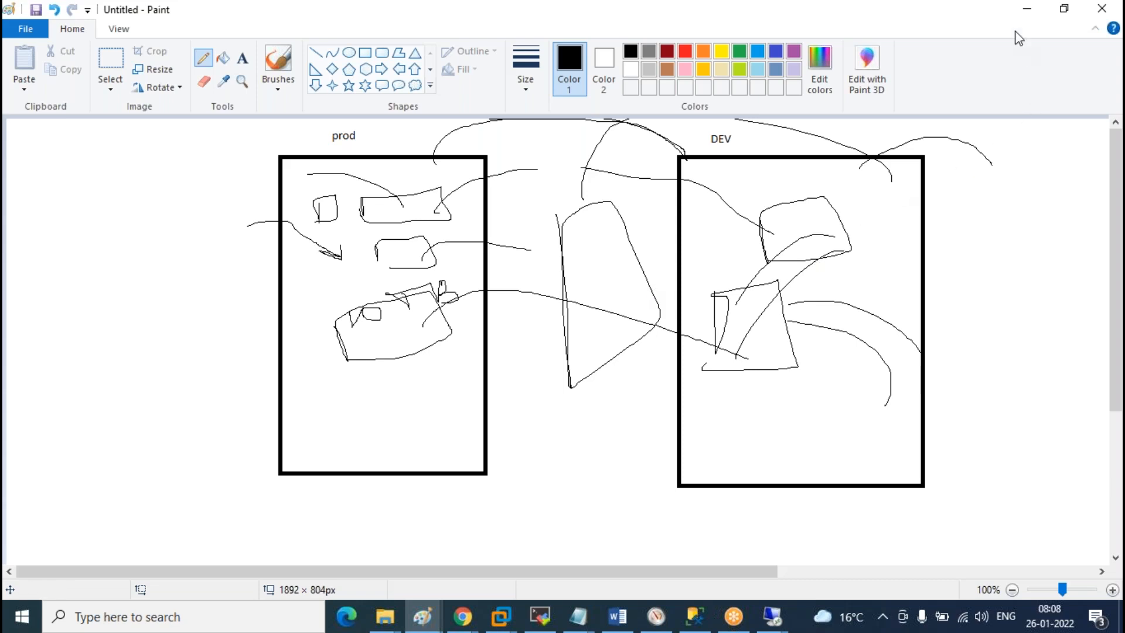
Retry attaching an existing disk from SQLVM02's Disks page, returning to its overview
{"action": "left_click", "coordinate": [1026, 9]}
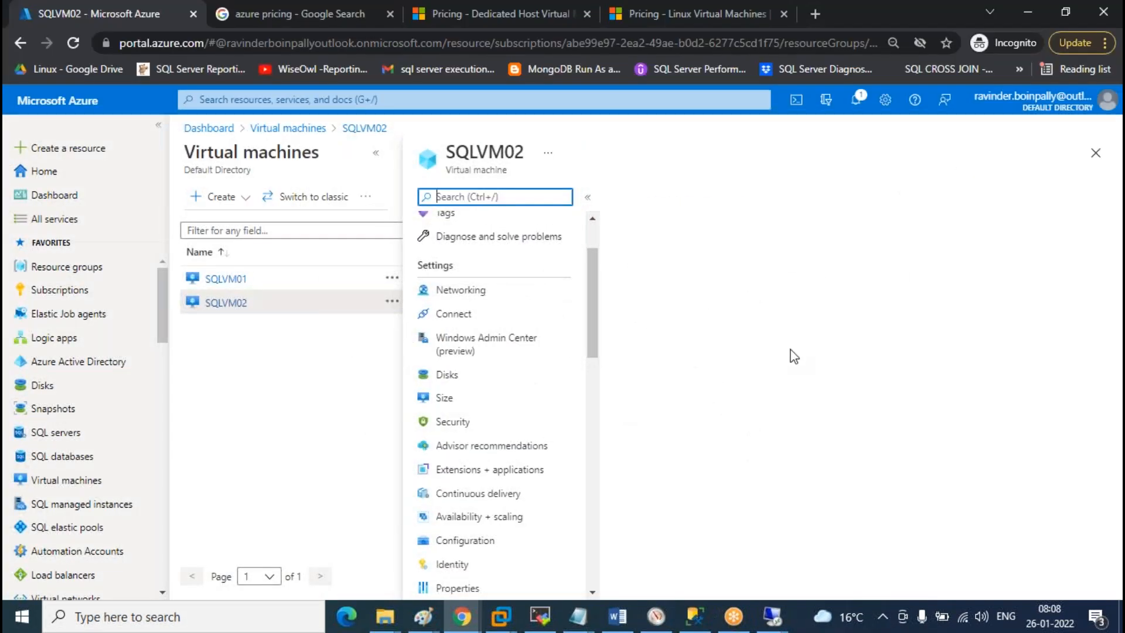
{"action": "left_click", "coordinate": [463, 375]}
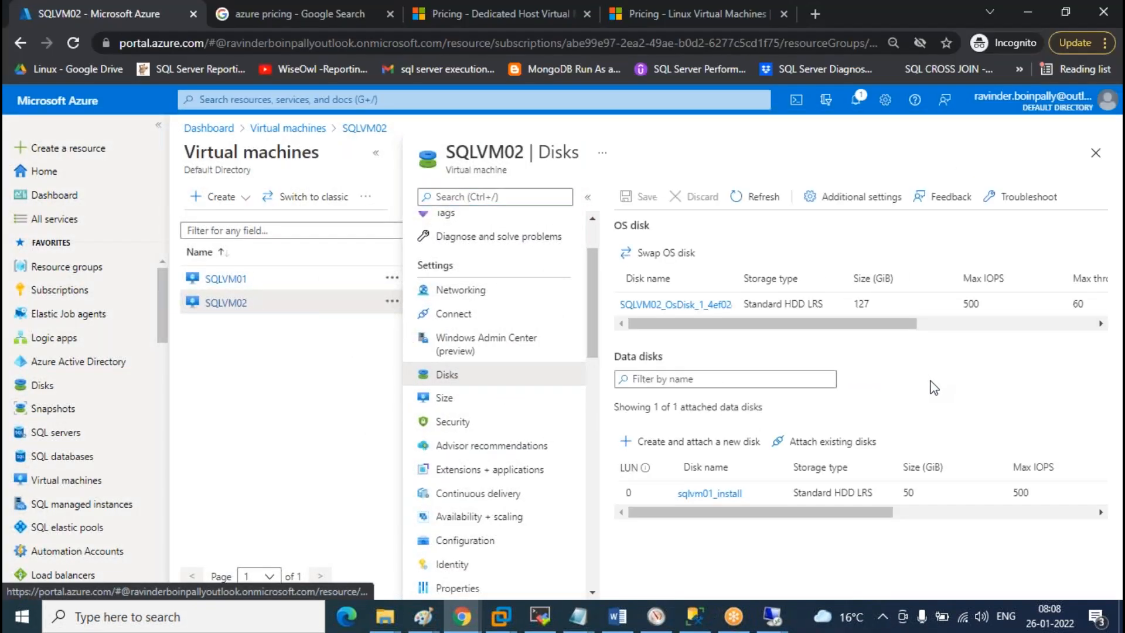
{"action": "left_click", "coordinate": [803, 442]}
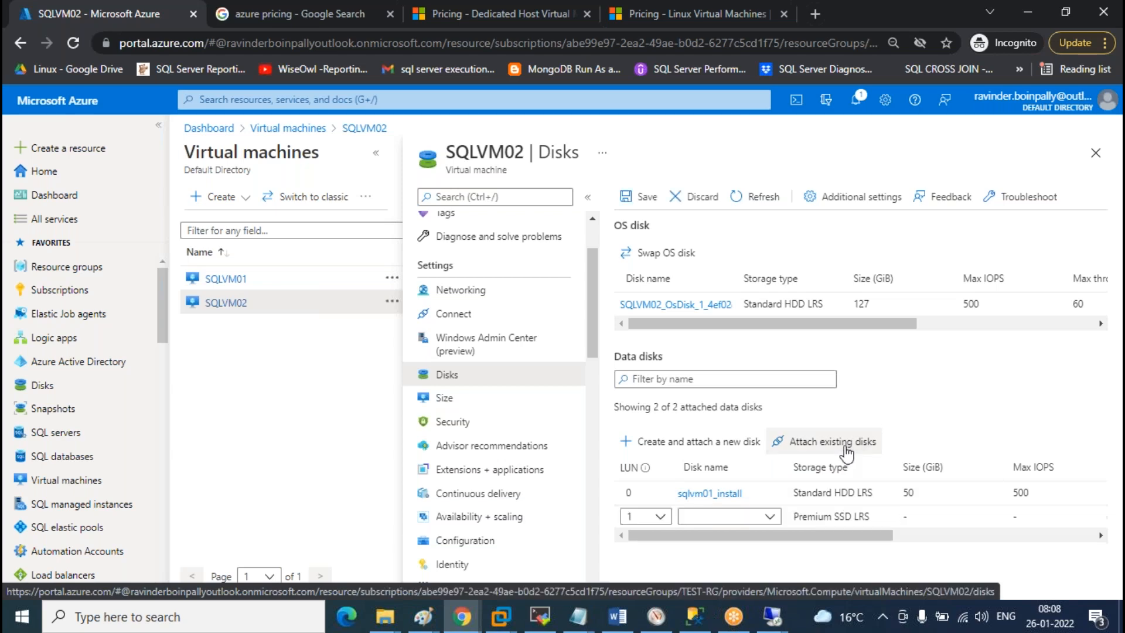
{"action": "left_click", "coordinate": [769, 520]}
{"action": "left_click", "coordinate": [769, 520]}
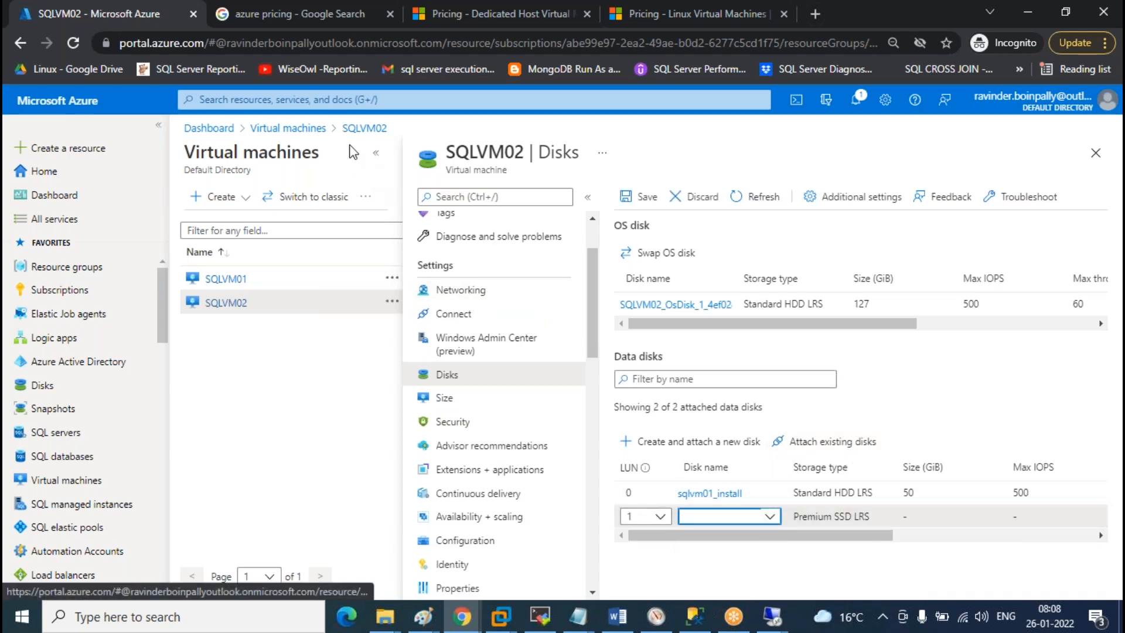
{"action": "left_click", "coordinate": [363, 128]}
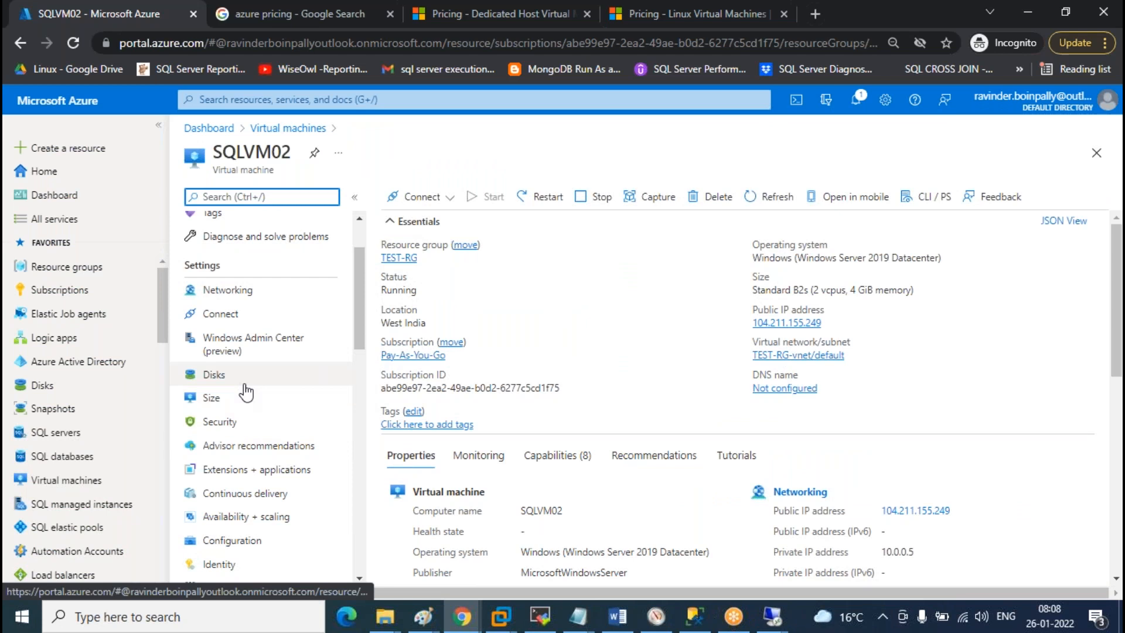
{"action": "left_click", "coordinate": [229, 386]}
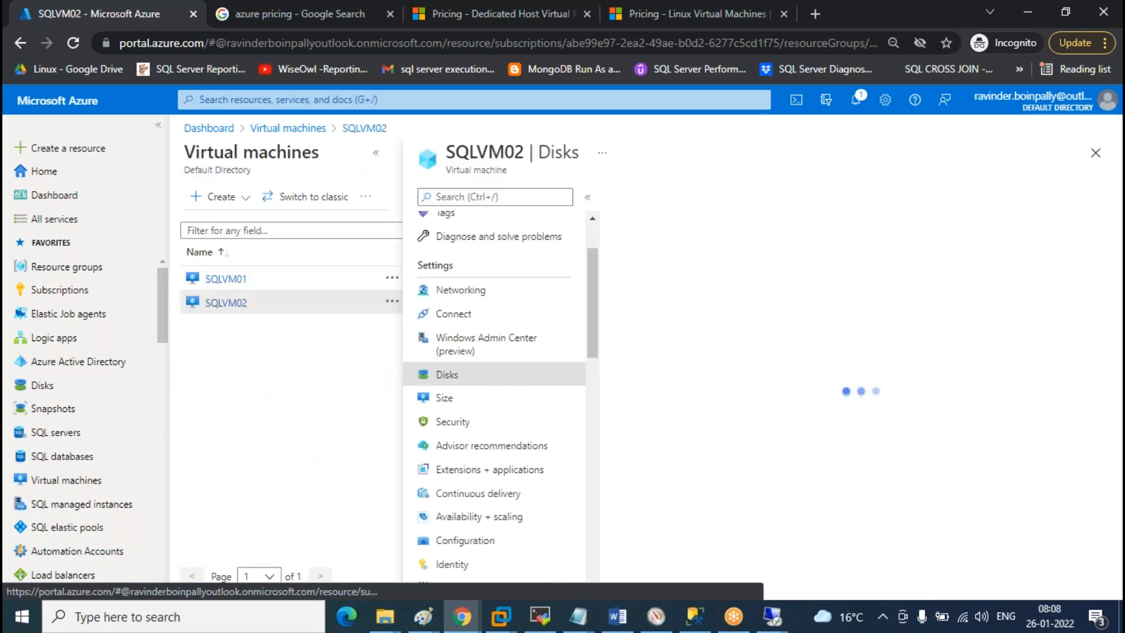
{"action": "left_click", "coordinate": [785, 442]}
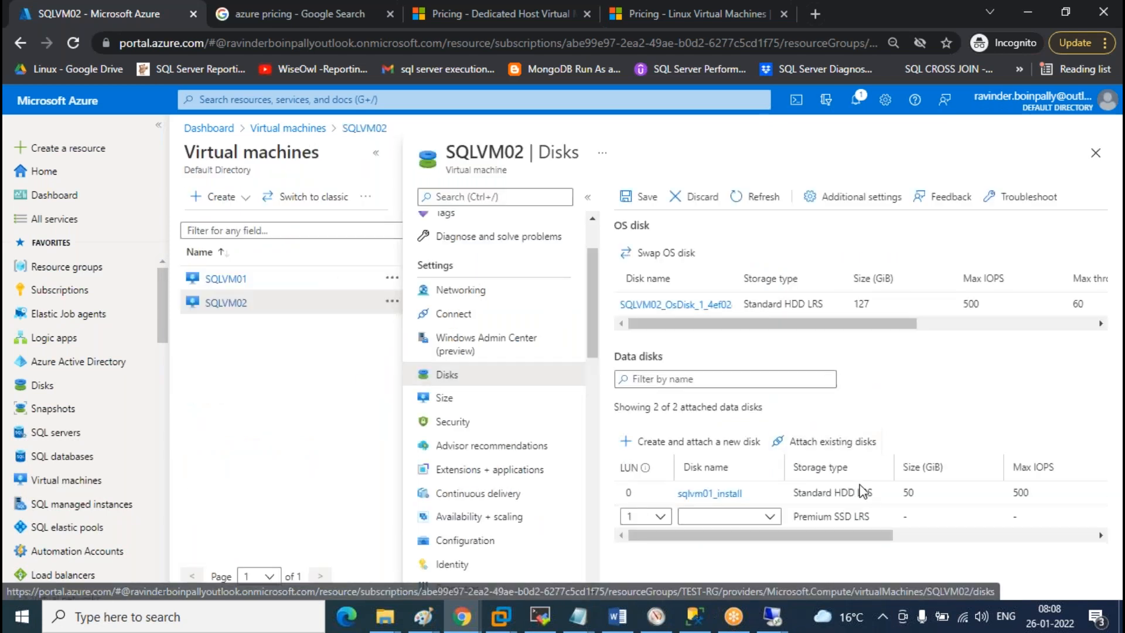
{"action": "left_click", "coordinate": [770, 516]}
{"action": "left_click", "coordinate": [775, 523]}
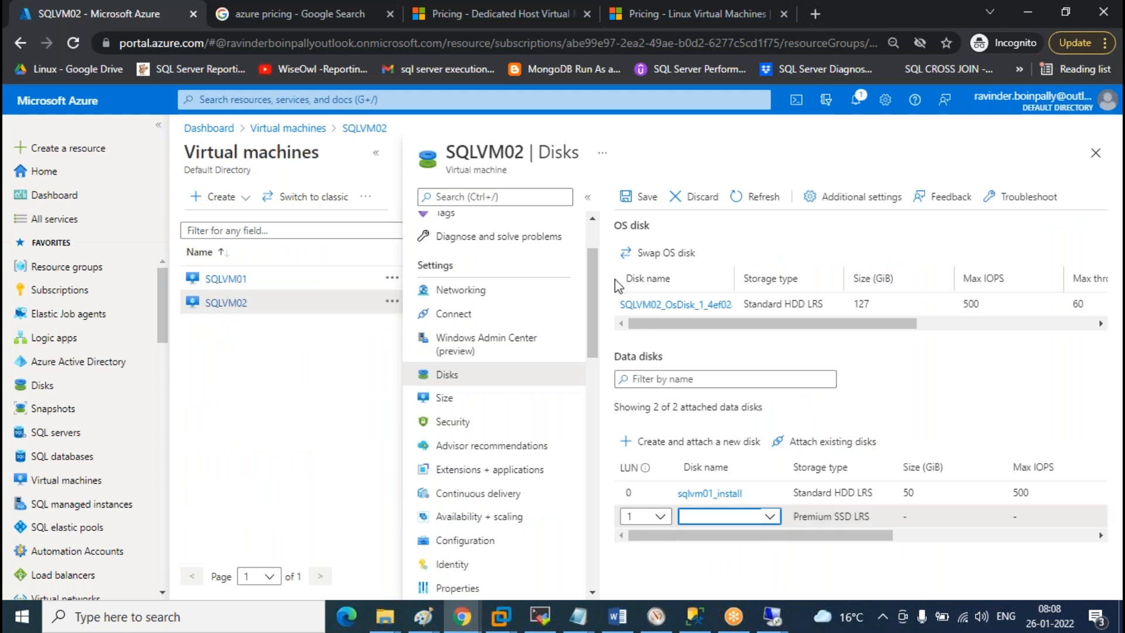
{"action": "left_click", "coordinate": [363, 130]}
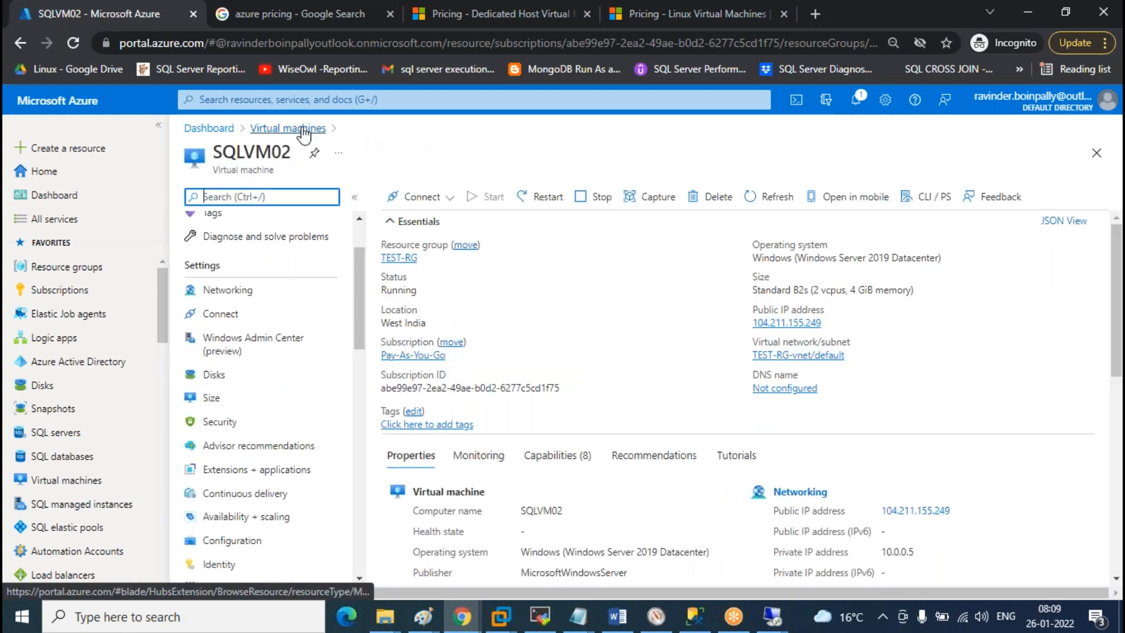
Reload the Virtual machines list showing SQLVM01 and SQLVM02 running
{"action": "left_click", "coordinate": [290, 128]}
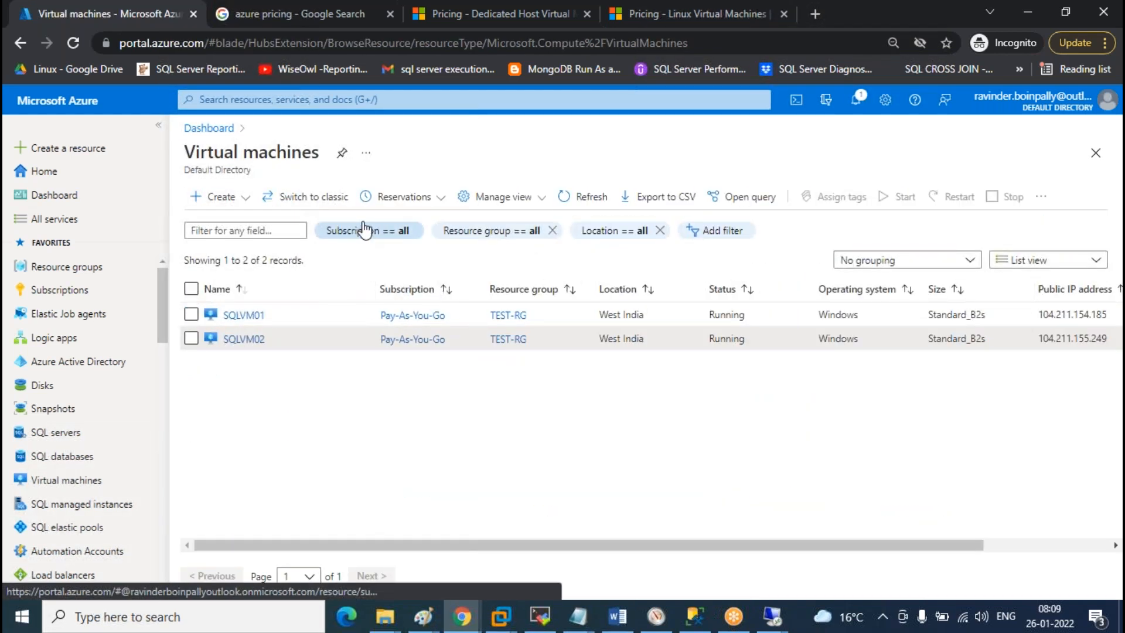
{"action": "left_click", "coordinate": [597, 203]}
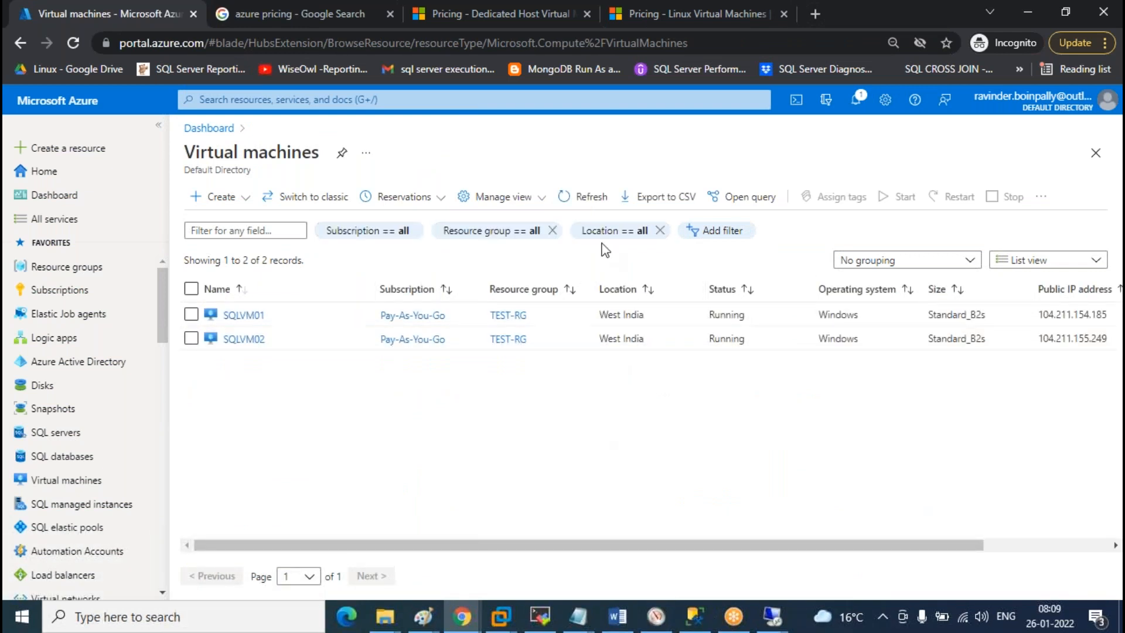
{"action": "left_click", "coordinate": [593, 202]}
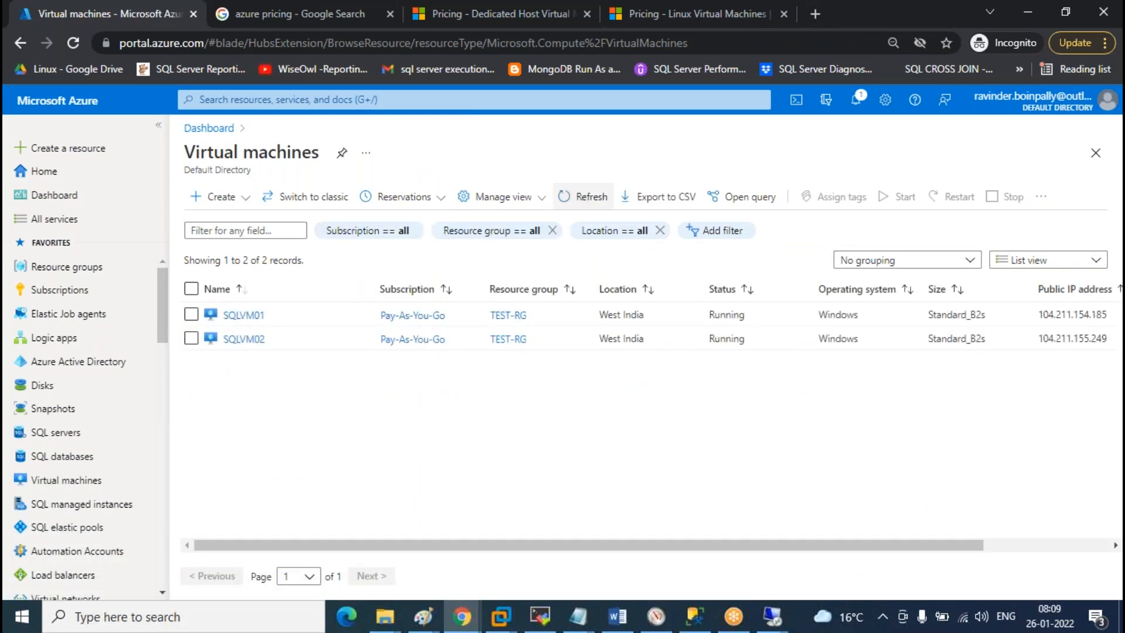
{"action": "left_click", "coordinate": [591, 201]}
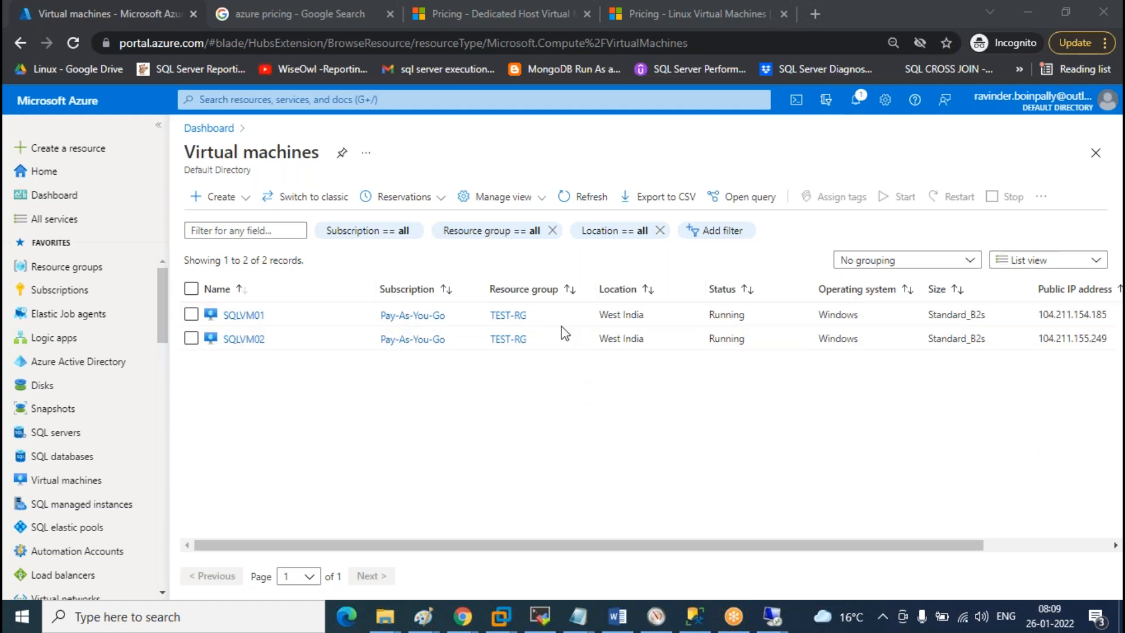
Look for SQLVM02_logdrive among SQLVM02's attachable existing disks, find none, and go to the Disks list
{"action": "left_click", "coordinate": [566, 216]}
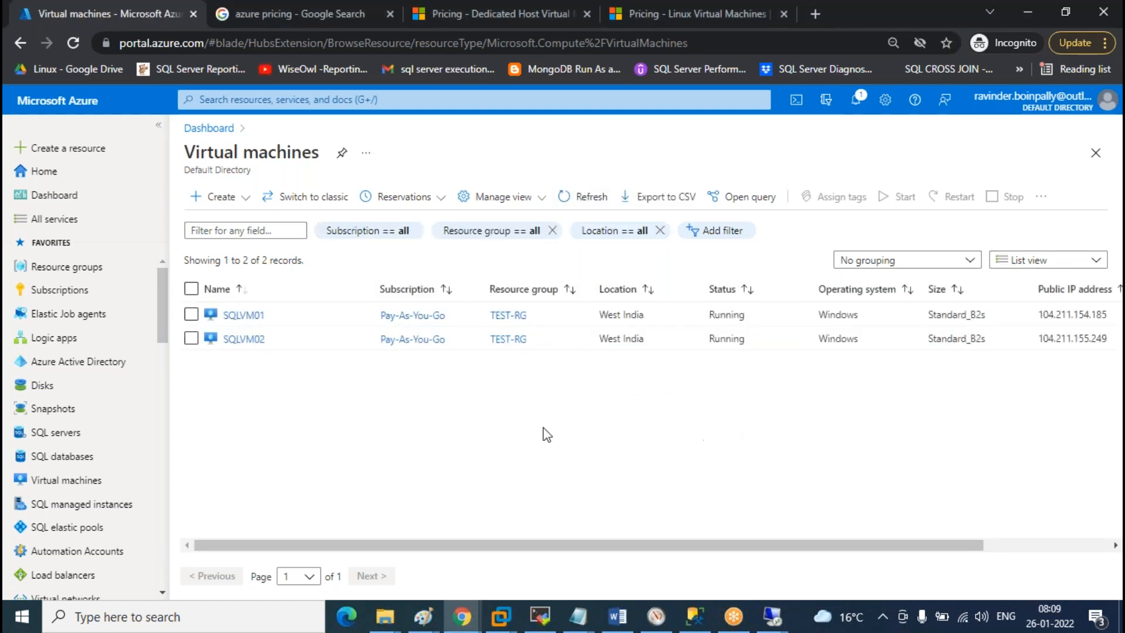
{"action": "left_click", "coordinate": [245, 340]}
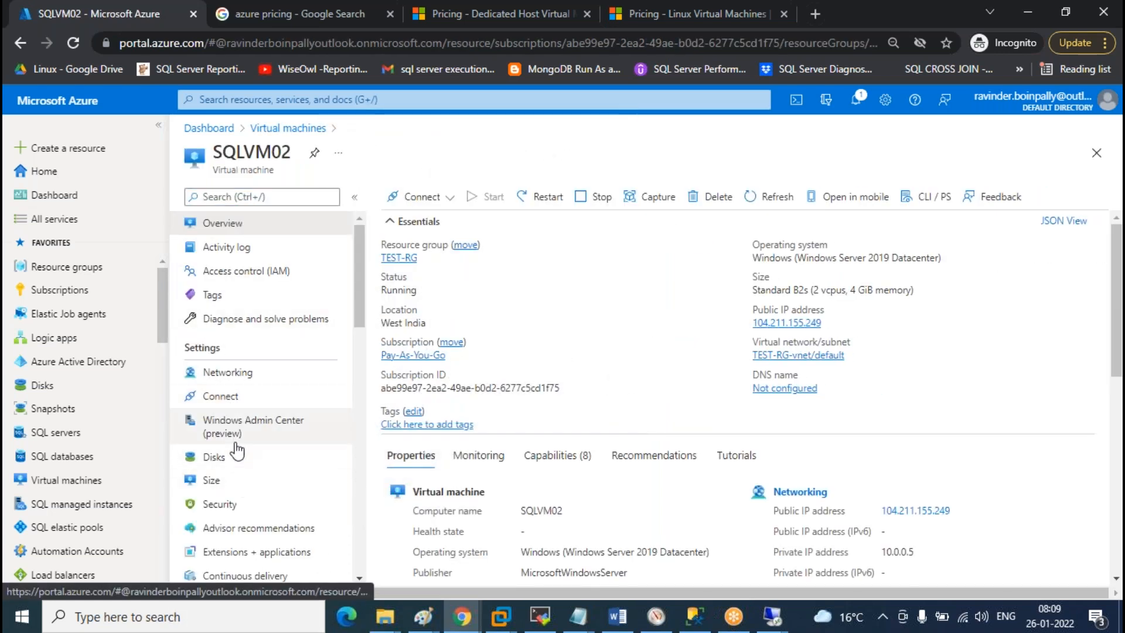
{"action": "left_click", "coordinate": [216, 458]}
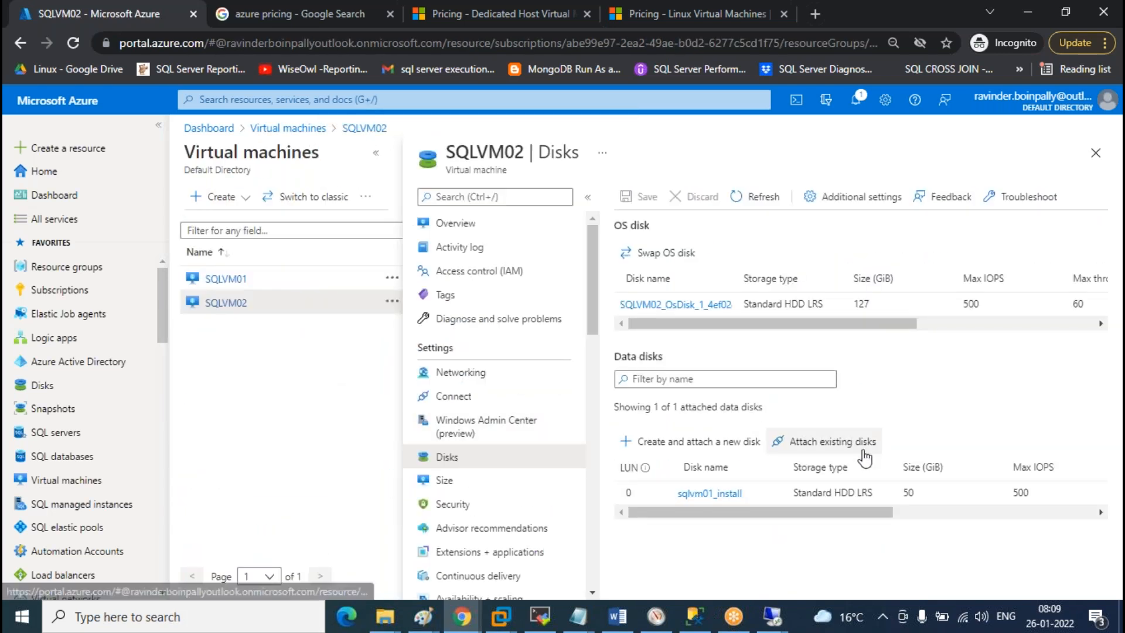
{"action": "left_click", "coordinate": [866, 453]}
{"action": "left_click", "coordinate": [755, 517]}
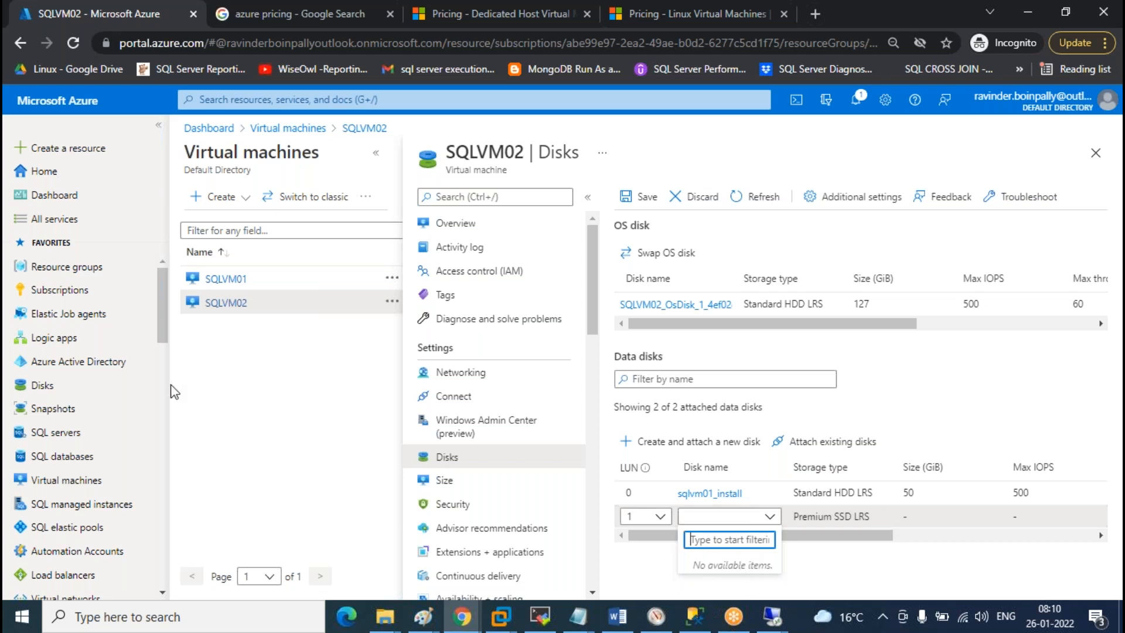
{"action": "left_click", "coordinate": [42, 385]}
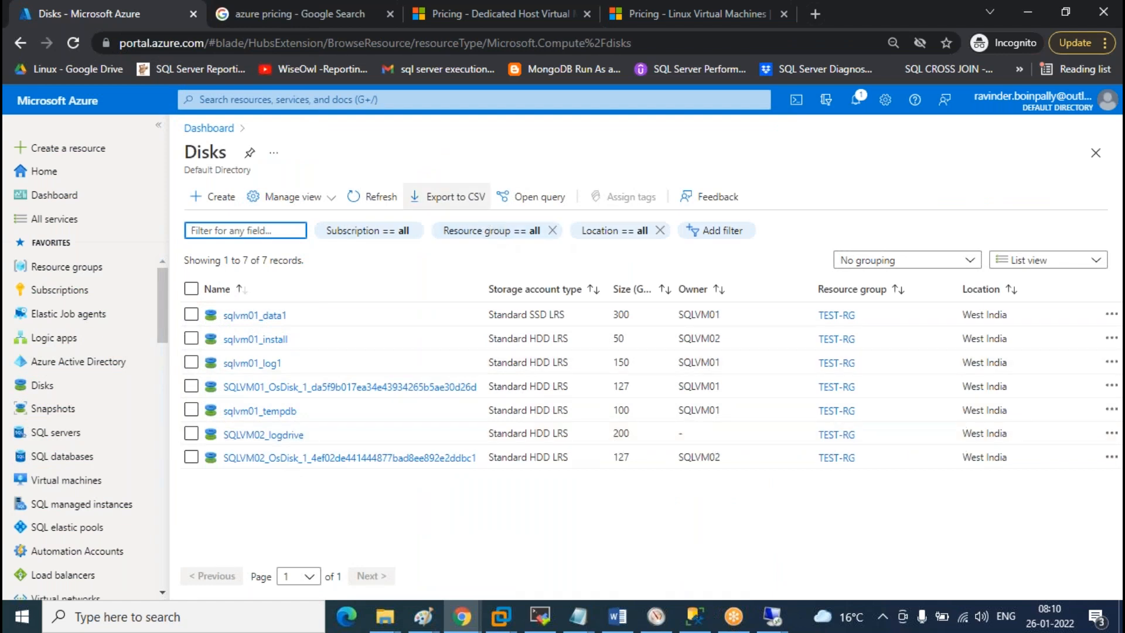
Refresh the disks and inspect SQLVM02_logdrive's details to confirm it is unattached
{"action": "left_click", "coordinate": [375, 197]}
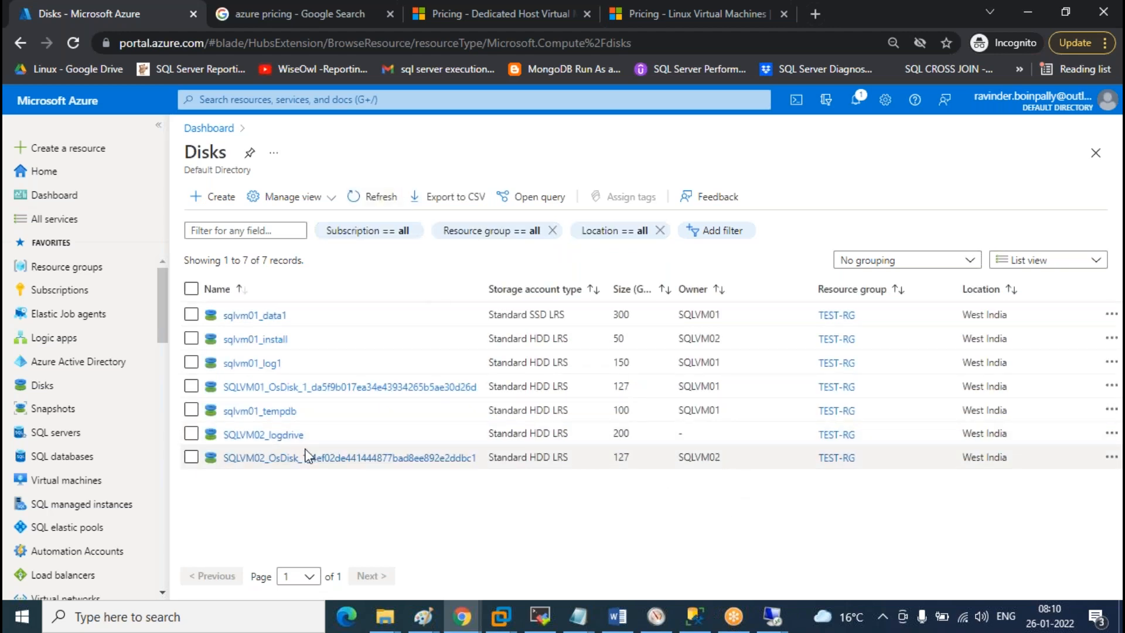
{"action": "left_click", "coordinate": [276, 434]}
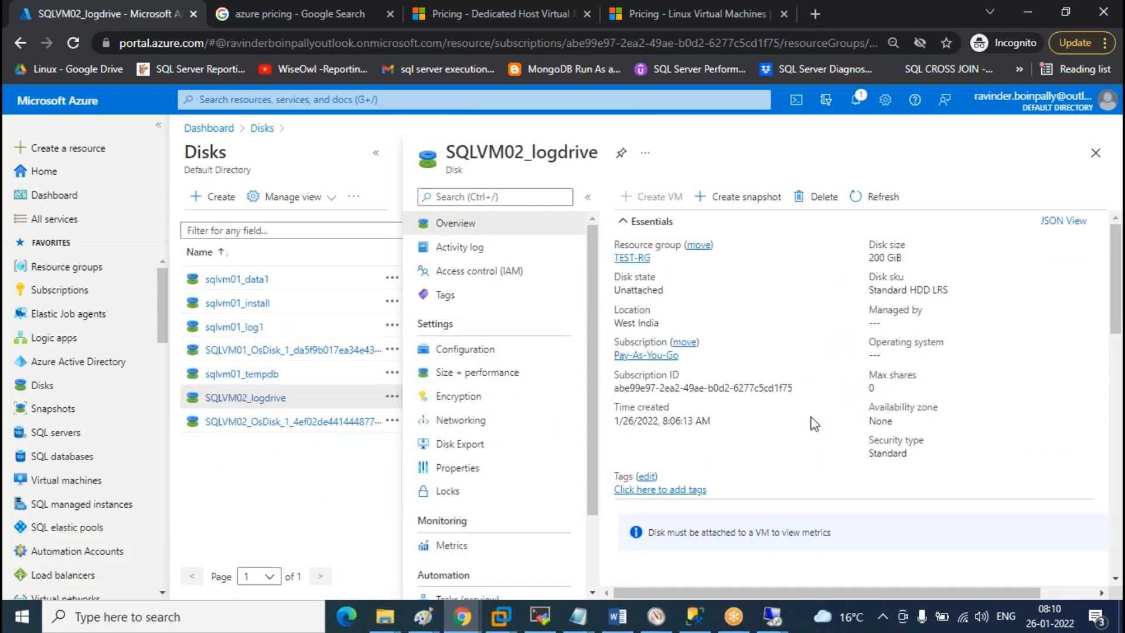
{"action": "scroll", "coordinate": [813, 422], "scroll_direction": "down", "scroll_amount": 5}
{"action": "scroll", "coordinate": [812, 421], "scroll_direction": "up", "scroll_amount": 3}
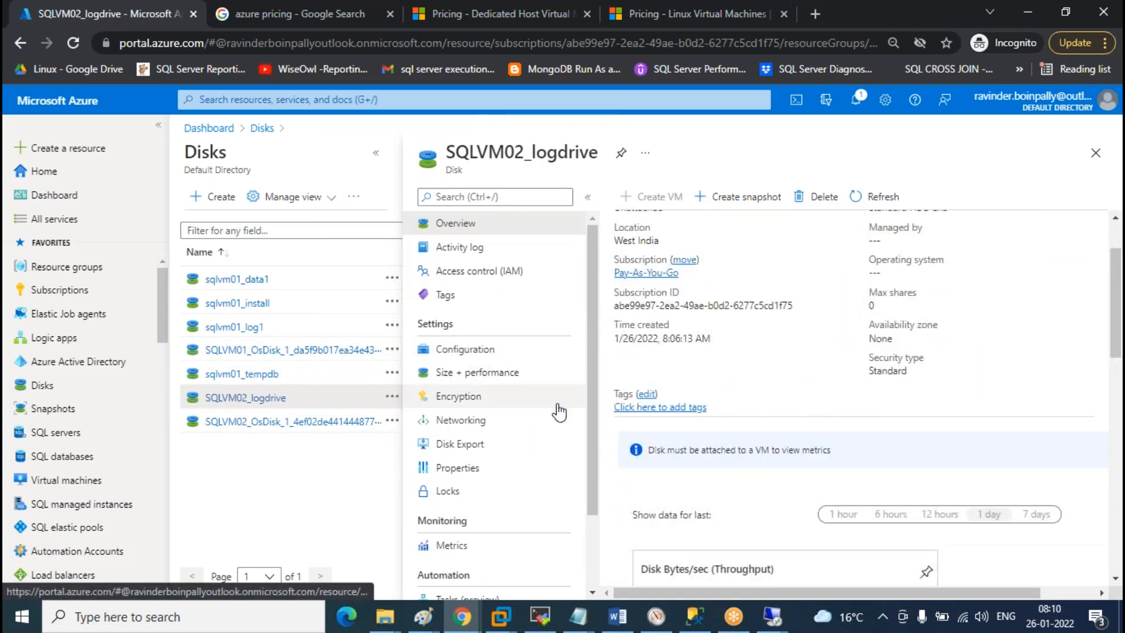
Go to the SQLVM02 virtual machine's Disks page through Virtual machines
{"action": "left_click", "coordinate": [88, 481]}
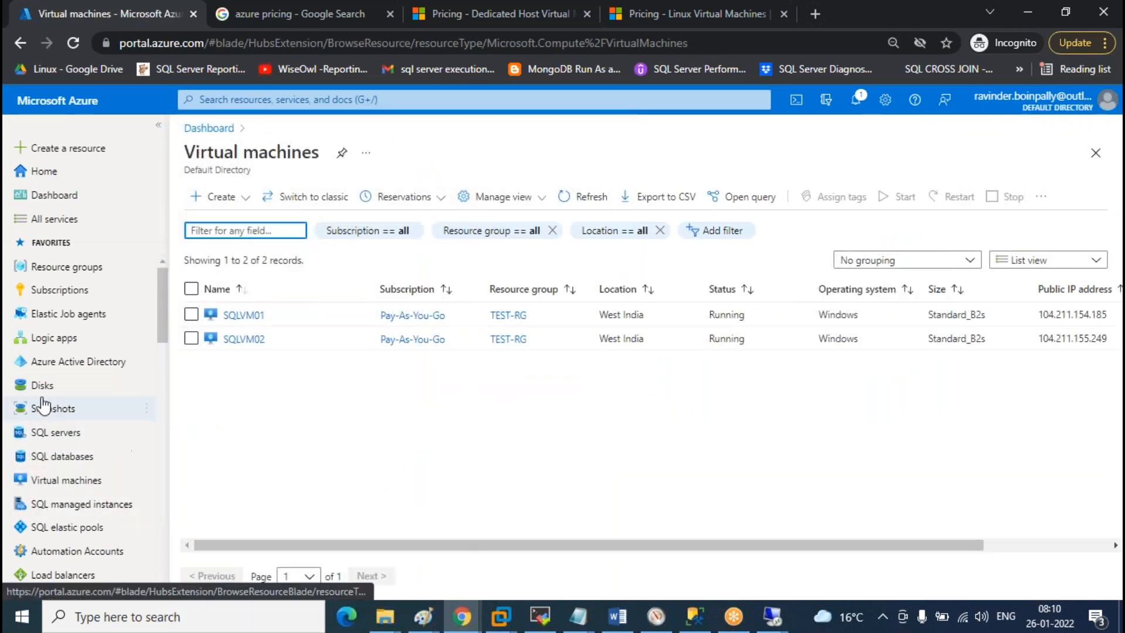
{"action": "left_click", "coordinate": [65, 387]}
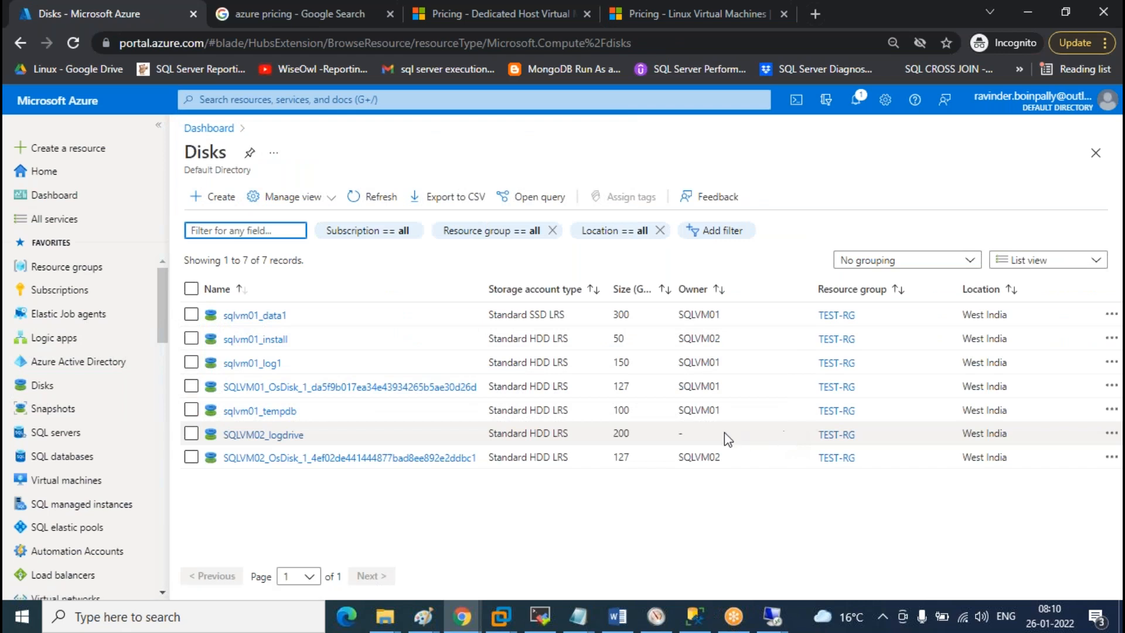
{"action": "left_click", "coordinate": [81, 487]}
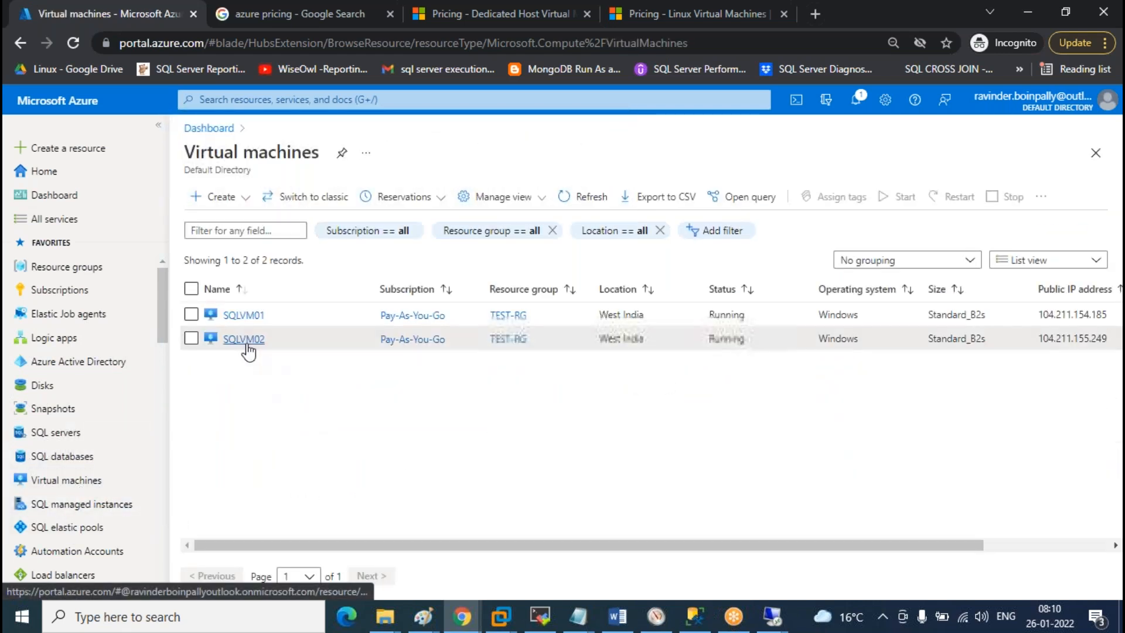
{"action": "left_click", "coordinate": [245, 340]}
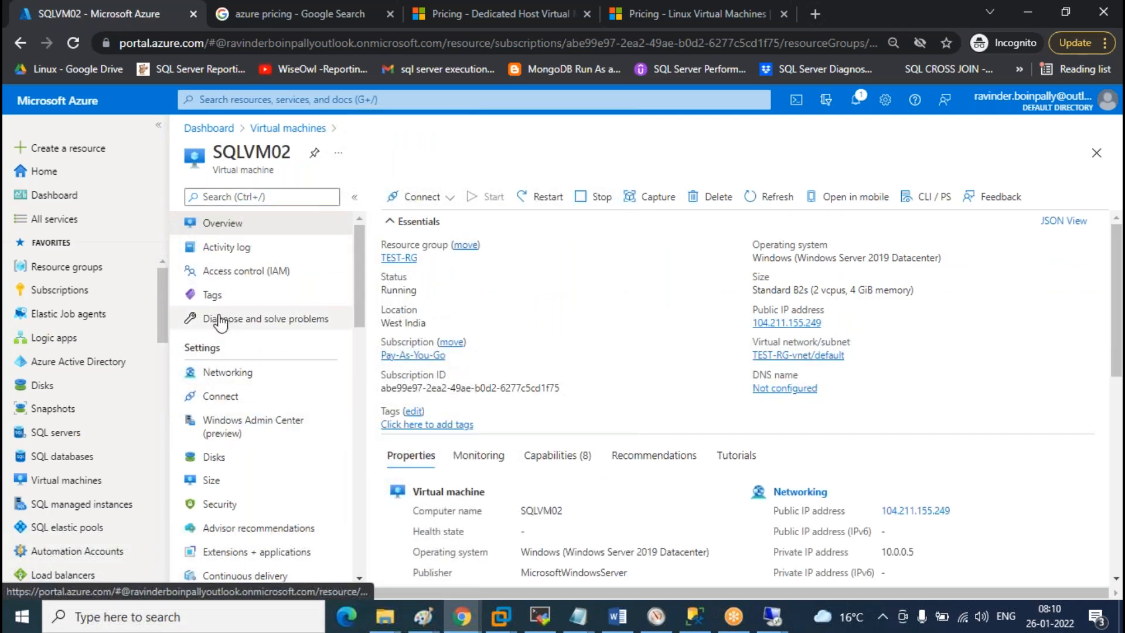
{"action": "left_click", "coordinate": [226, 468]}
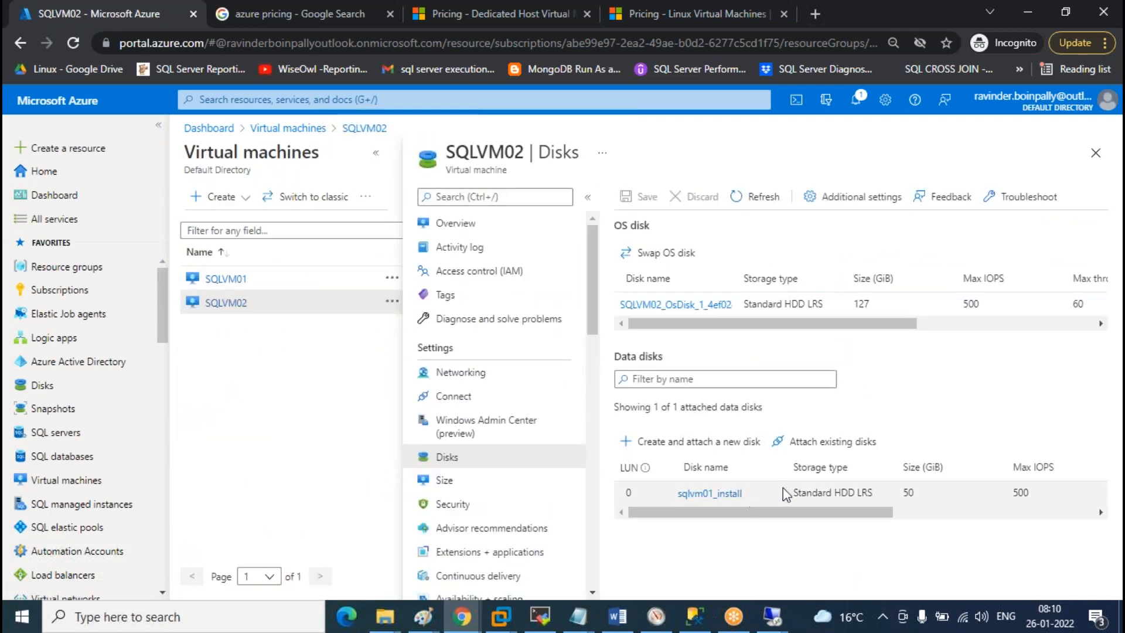
Add an existing-disk row on SQLVM02, but the attachable disk list stays empty
{"action": "left_click", "coordinate": [856, 451]}
{"action": "left_click", "coordinate": [769, 516]}
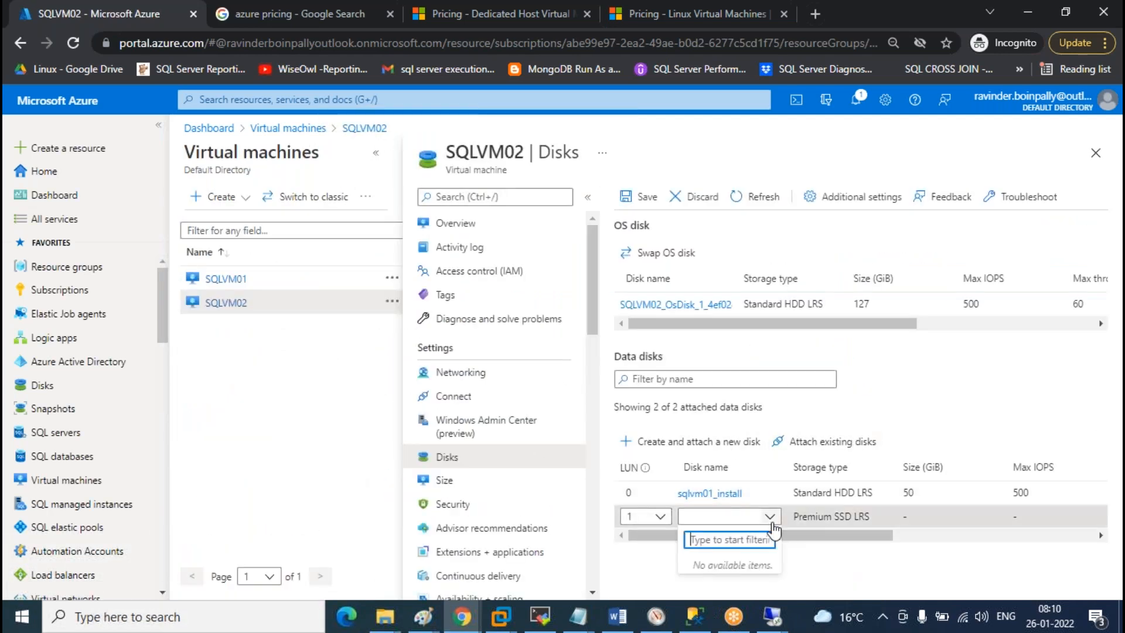
{"action": "left_click", "coordinate": [770, 521]}
{"action": "left_click", "coordinate": [770, 519]}
{"action": "left_click", "coordinate": [770, 519]}
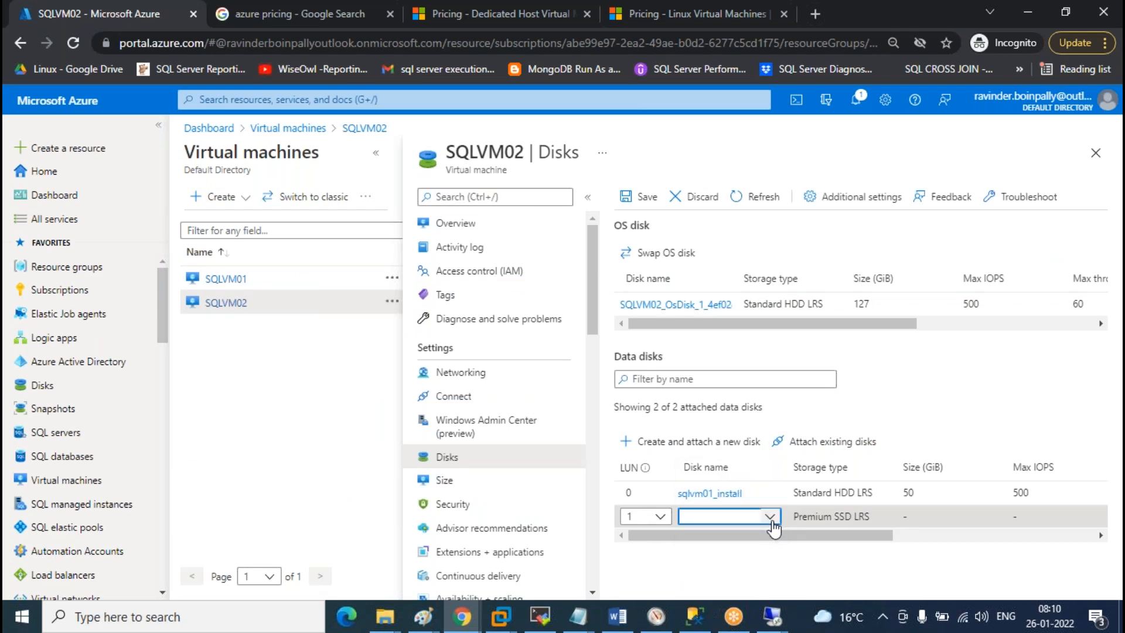
{"action": "left_click", "coordinate": [374, 152]}
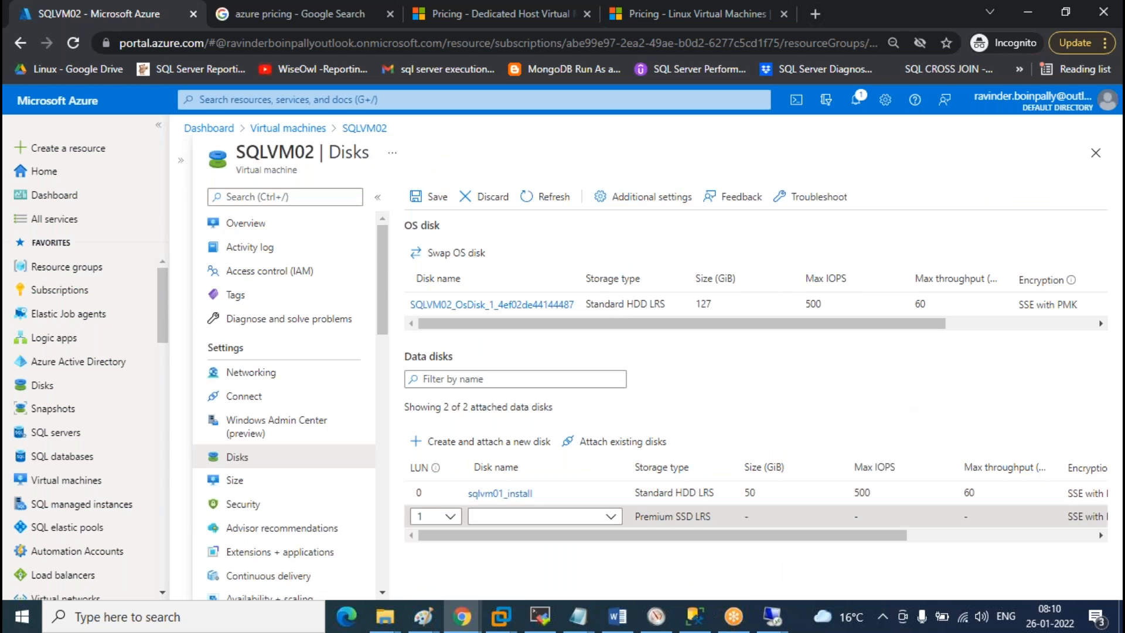
{"action": "left_click", "coordinate": [598, 522]}
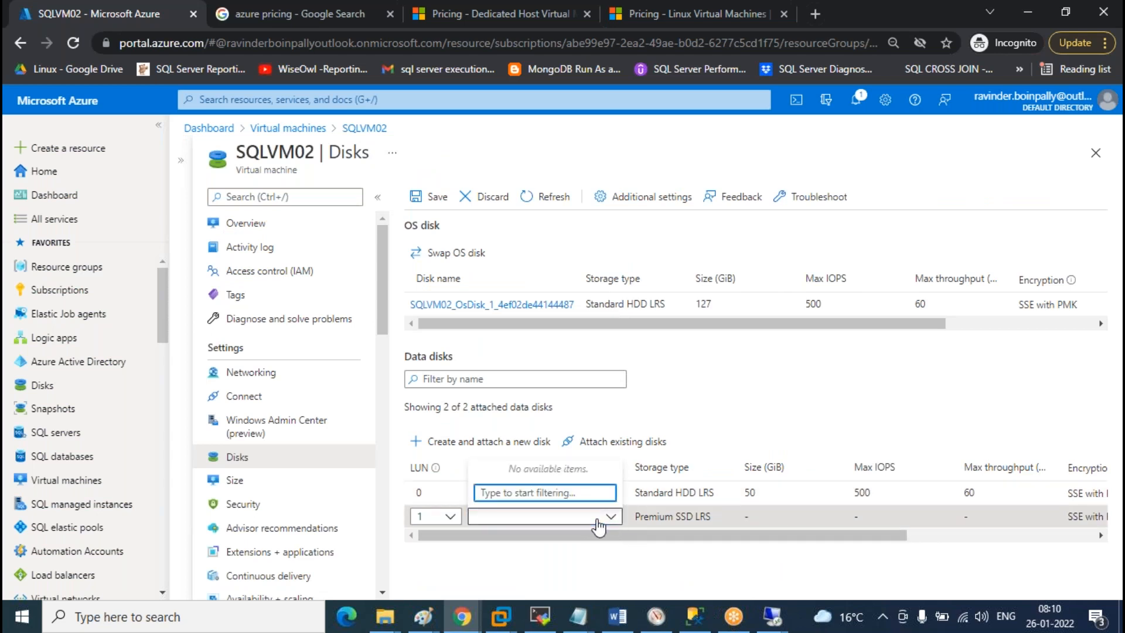
Attach SQLVM02_logdrive as LUN 1, save, and switch to the 104.211.155.249 remote session
{"action": "left_click", "coordinate": [543, 197]}
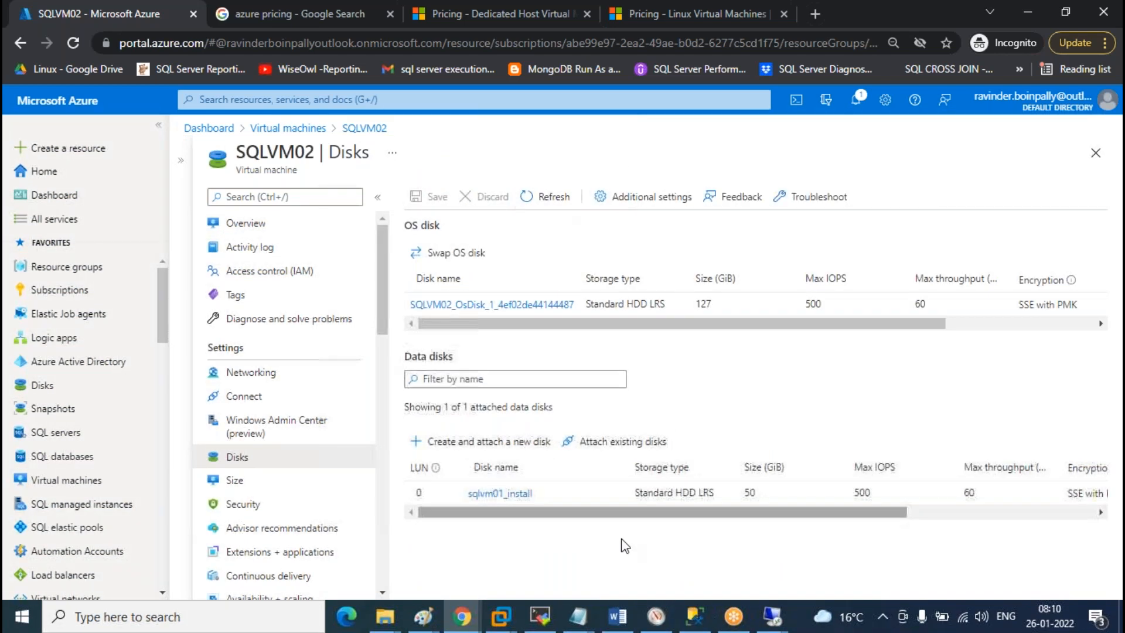
{"action": "left_click", "coordinate": [622, 441]}
{"action": "left_click", "coordinate": [607, 528]}
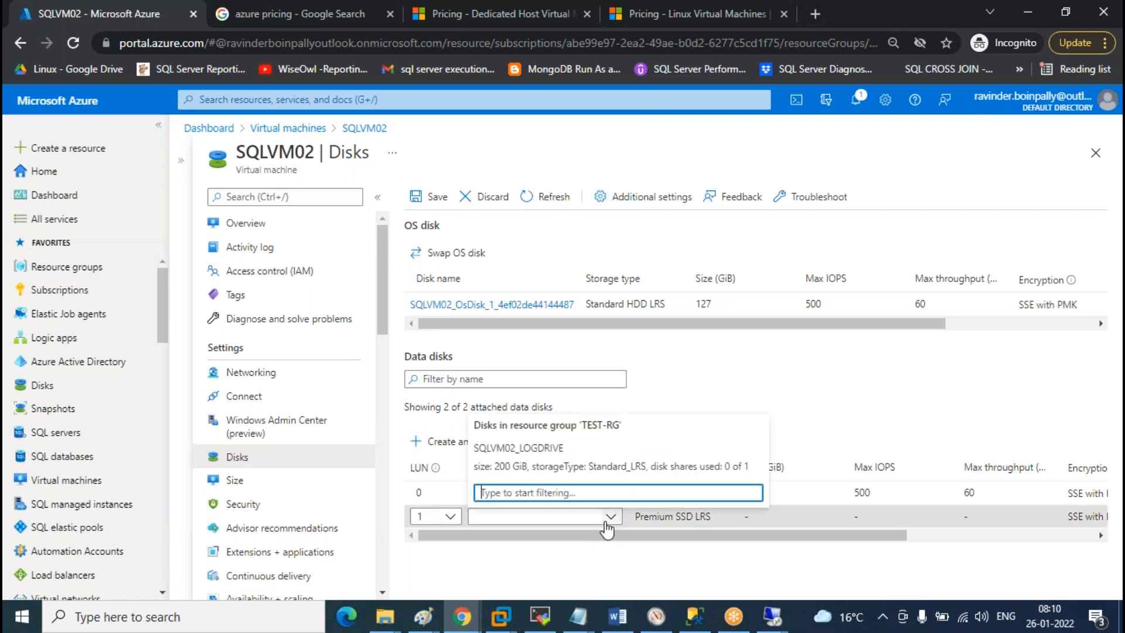
{"action": "left_click", "coordinate": [537, 465]}
{"action": "left_click", "coordinate": [430, 197]}
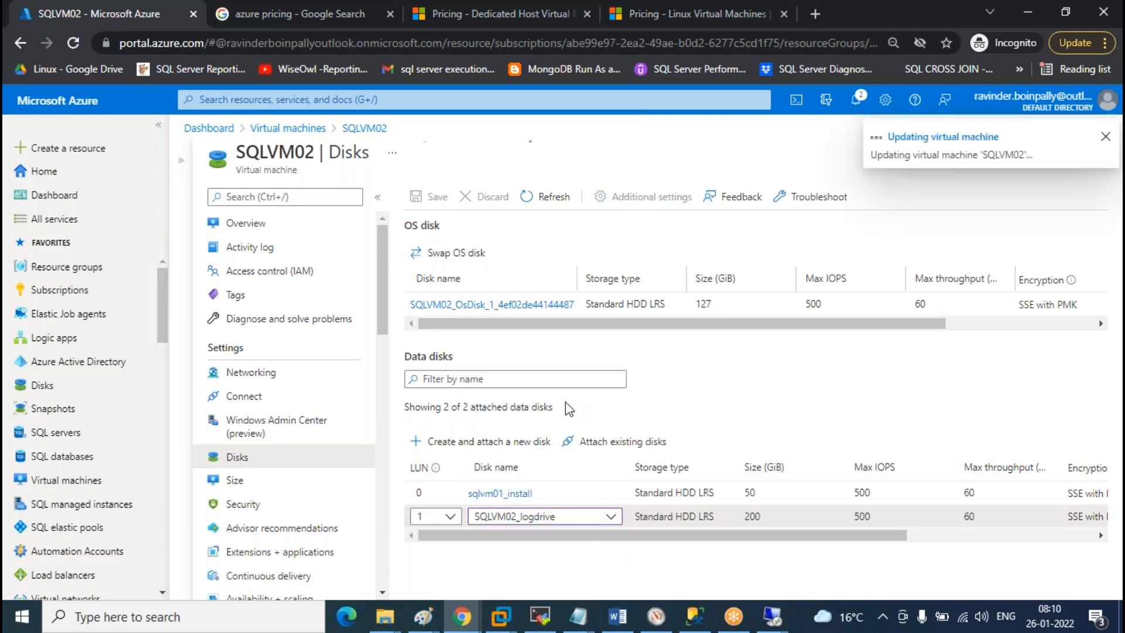
{"action": "left_click", "coordinate": [772, 616]}
{"action": "left_click", "coordinate": [927, 550]}
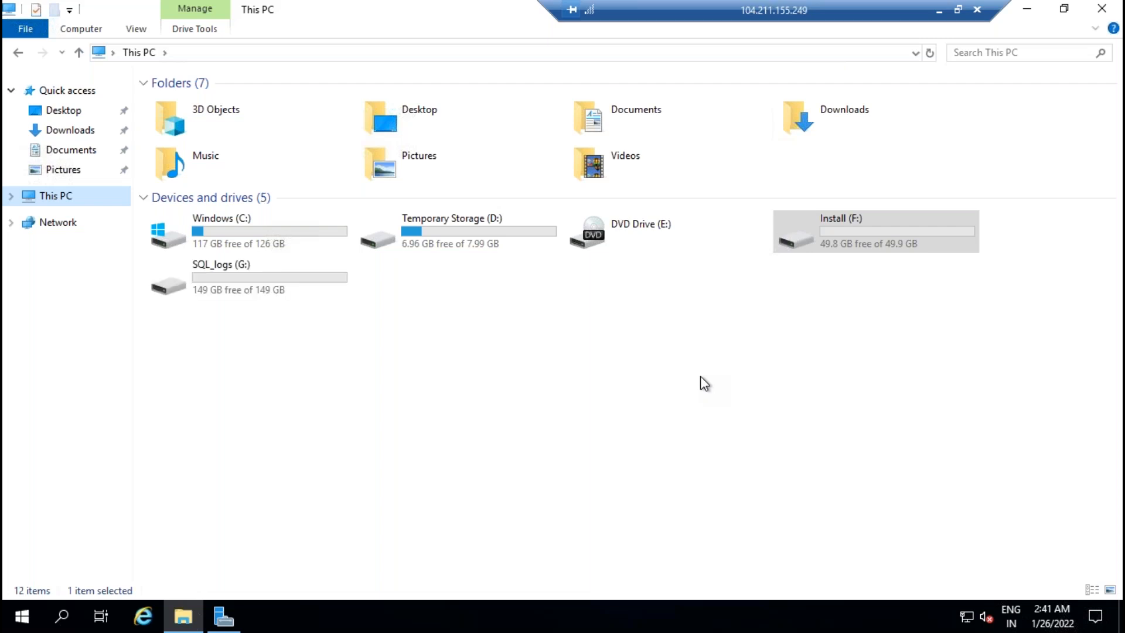
Open the SQL_logs (G:) drive to view its files, then return to This PC
{"action": "double_click", "coordinate": [251, 293]}
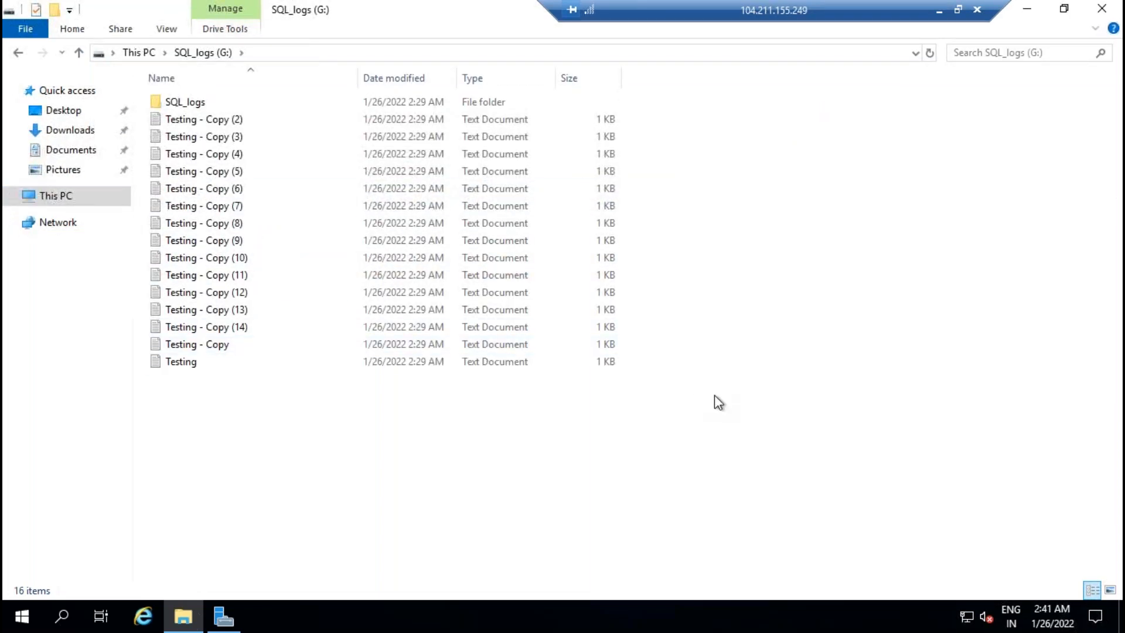
{"action": "left_click", "coordinate": [83, 202]}
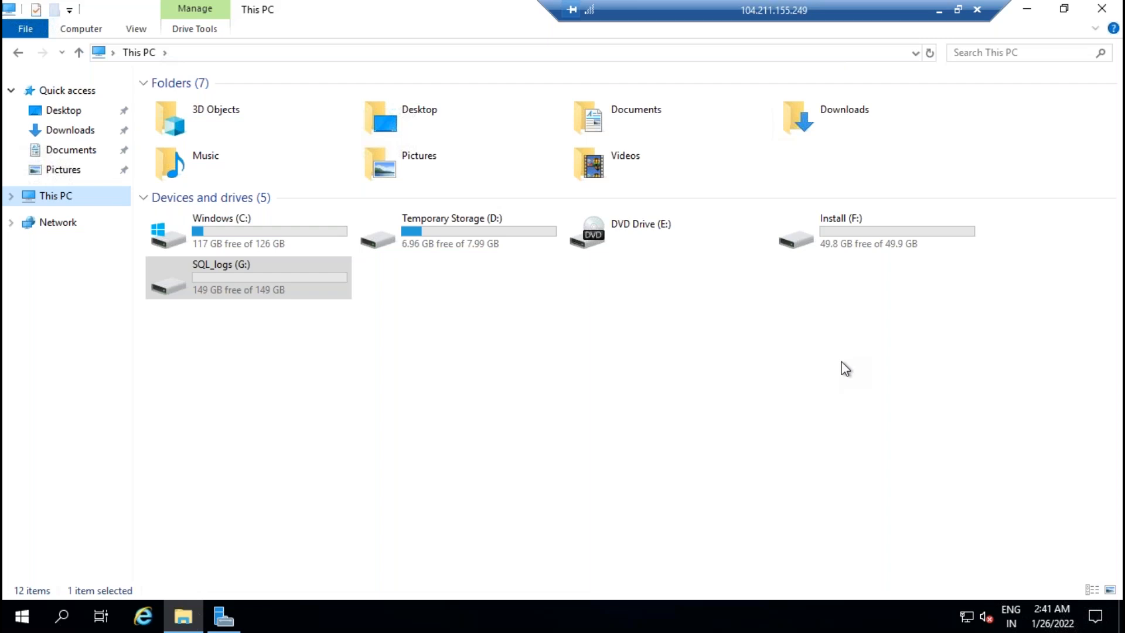
{"action": "left_click", "coordinate": [939, 10]}
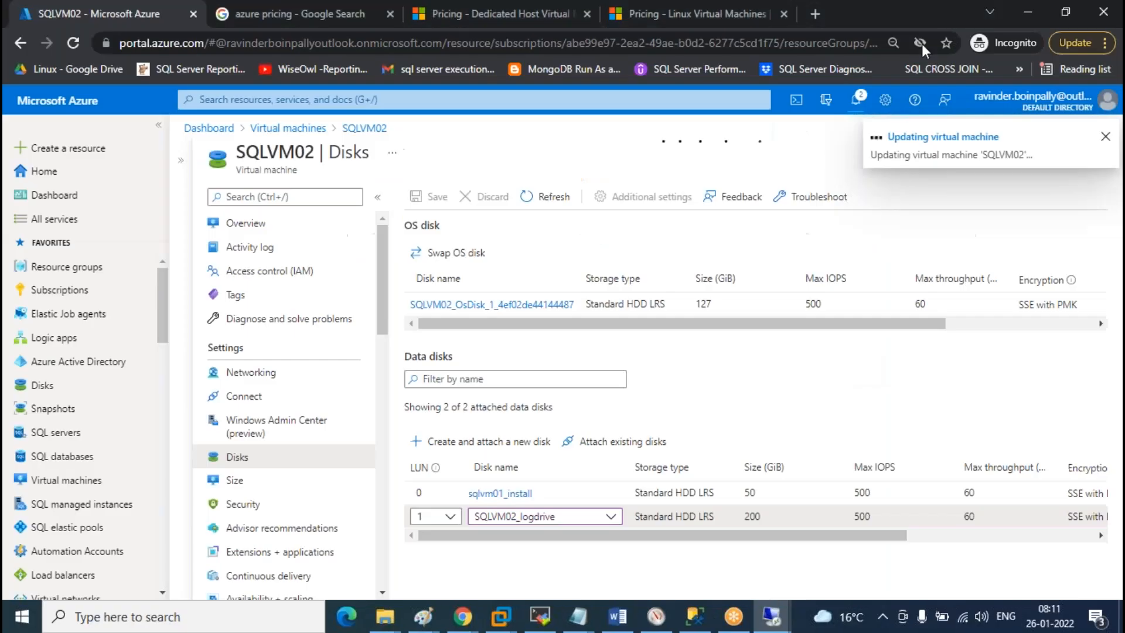
{"action": "left_click", "coordinate": [423, 616]}
{"action": "left_click", "coordinate": [936, 548]}
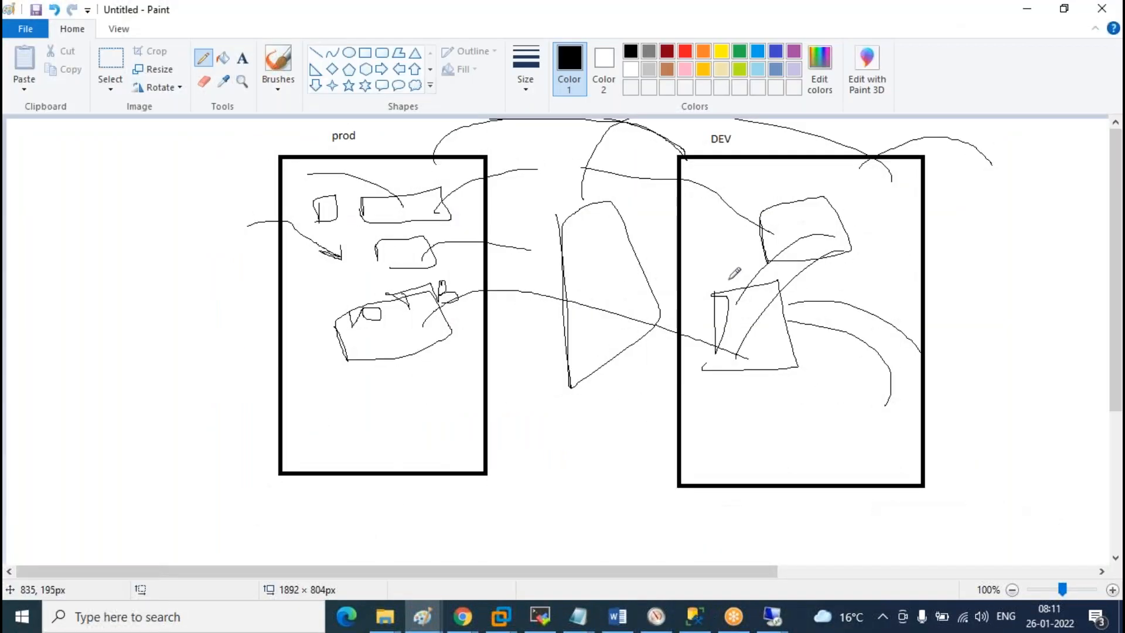
{"action": "left_click", "coordinate": [1027, 10]}
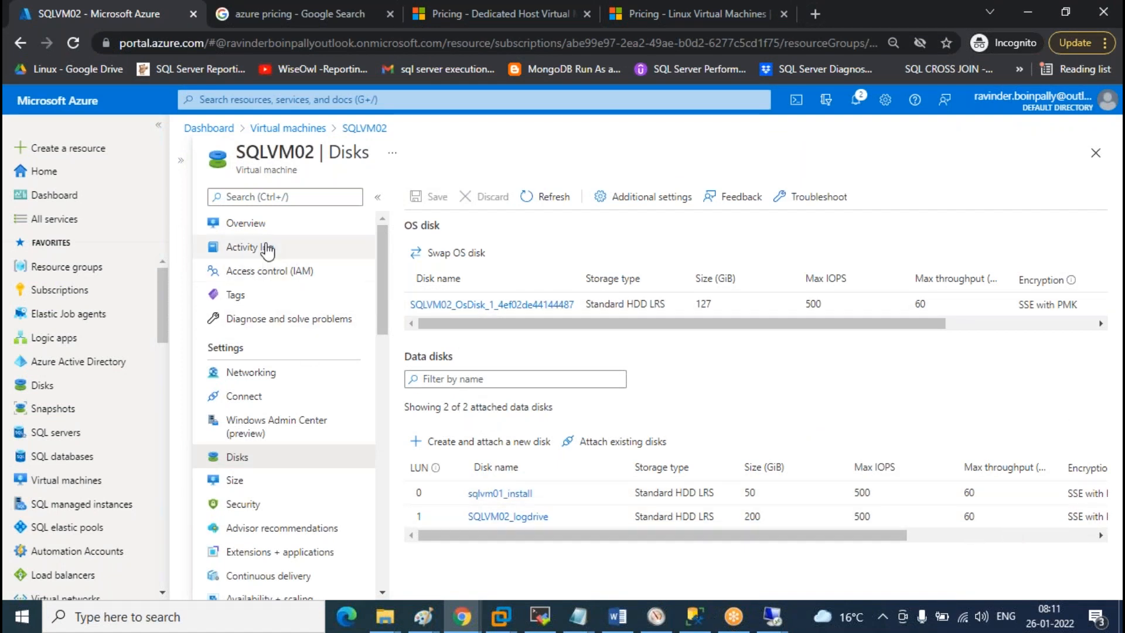
Remove the 200 GiB SQLVM02_logdrive from SQLVM02's data disks and save the change
{"action": "left_click", "coordinate": [241, 223]}
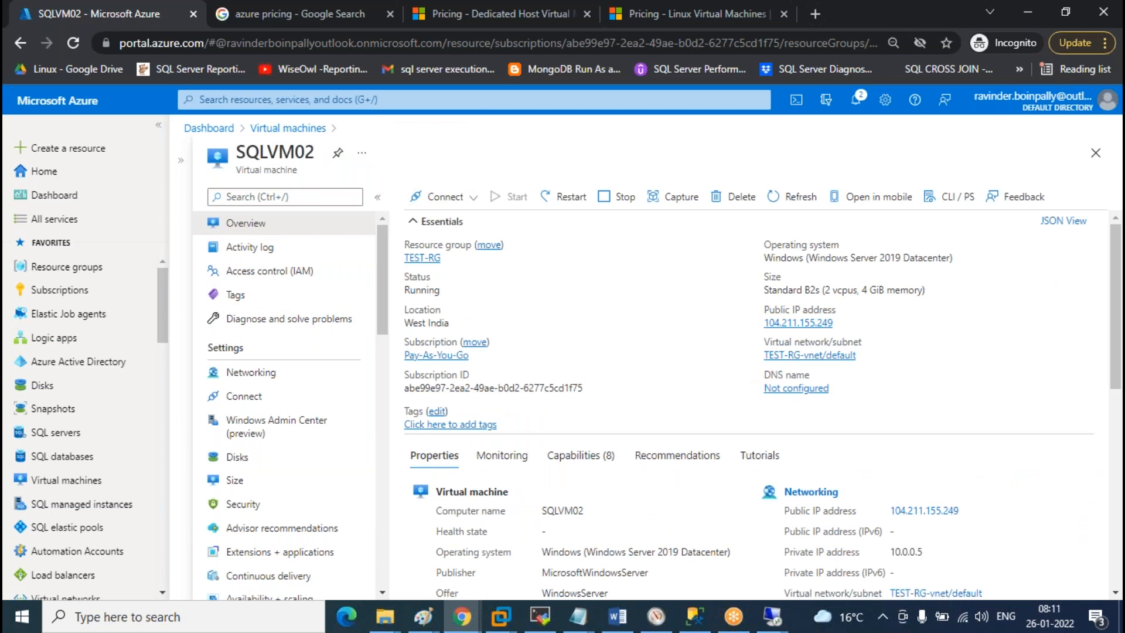
{"action": "left_click", "coordinate": [237, 457]}
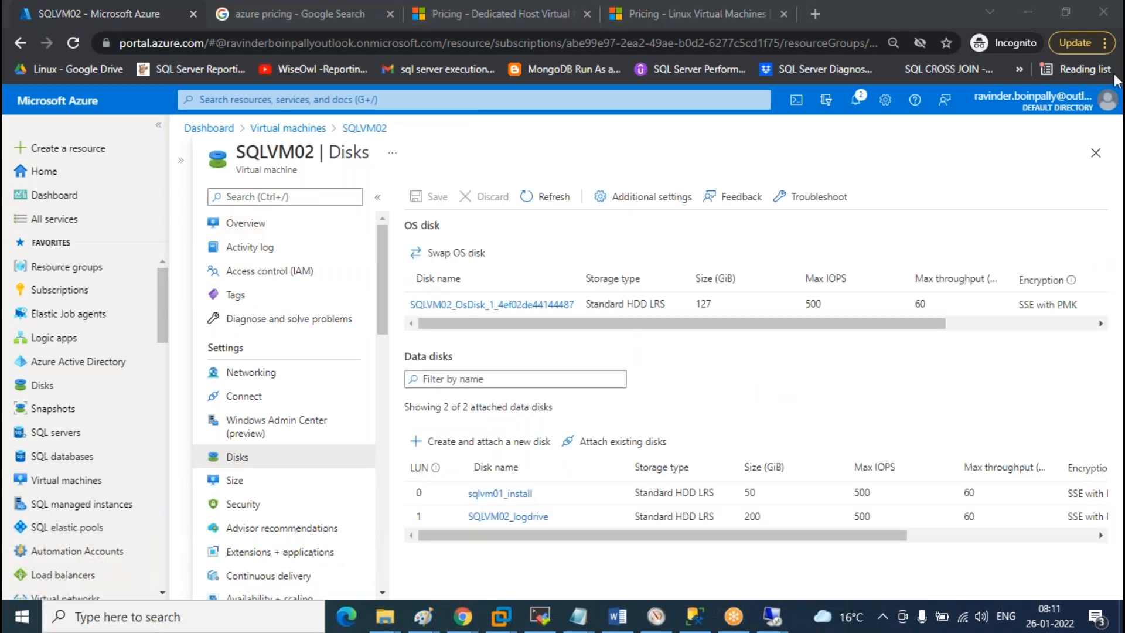
{"action": "left_click_drag", "start_coordinate": [869, 535], "coordinate": [1091, 548]}
{"action": "left_click", "coordinate": [1082, 517]}
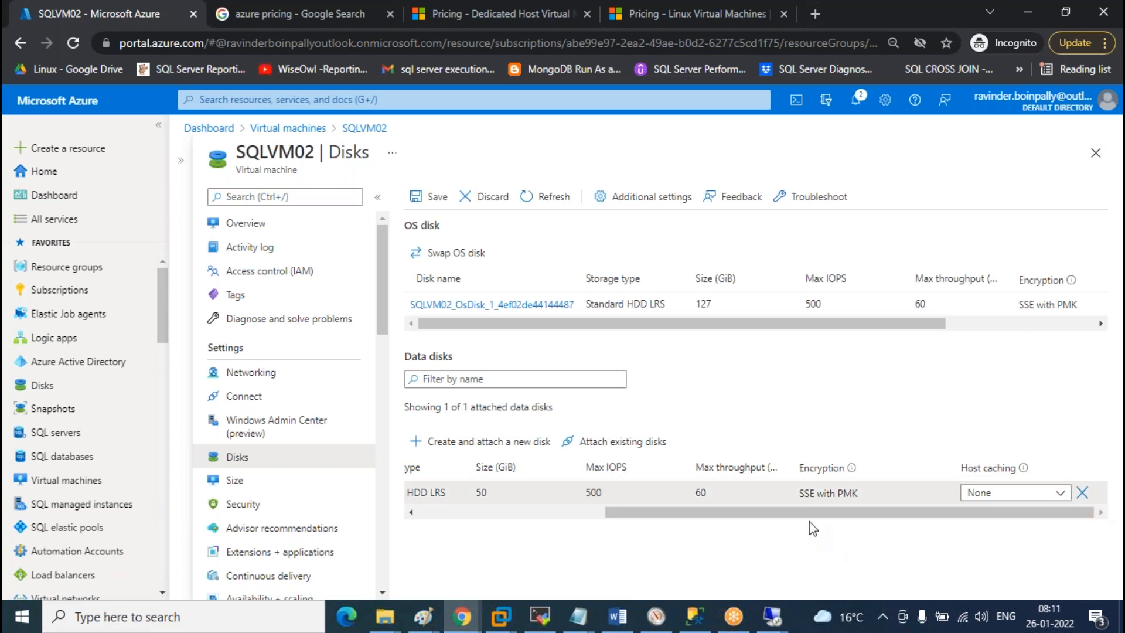
{"action": "left_click", "coordinate": [430, 197]}
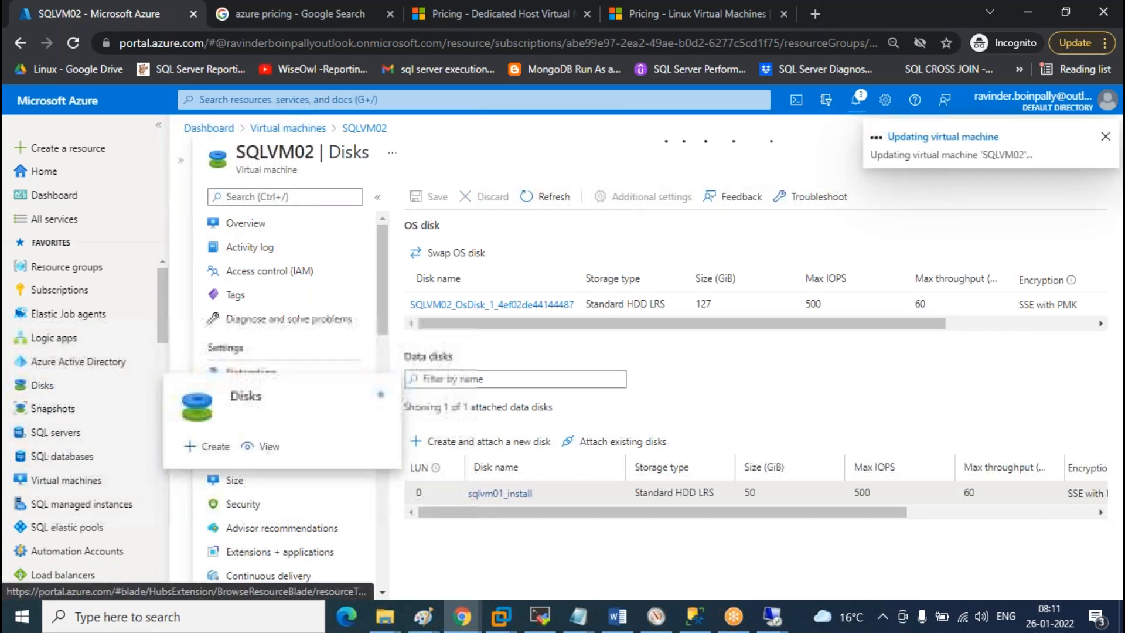
{"action": "left_click", "coordinate": [50, 386]}
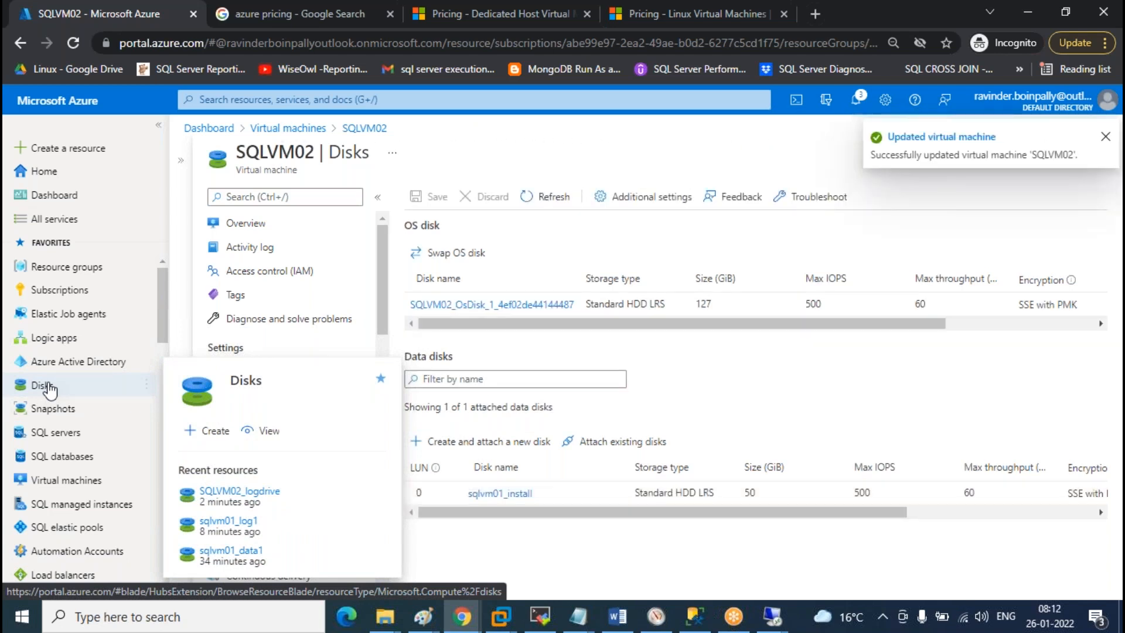
Refresh the Disks list repeatedly until SQLVM02_logdrive shows no owner
{"action": "left_click", "coordinate": [50, 387]}
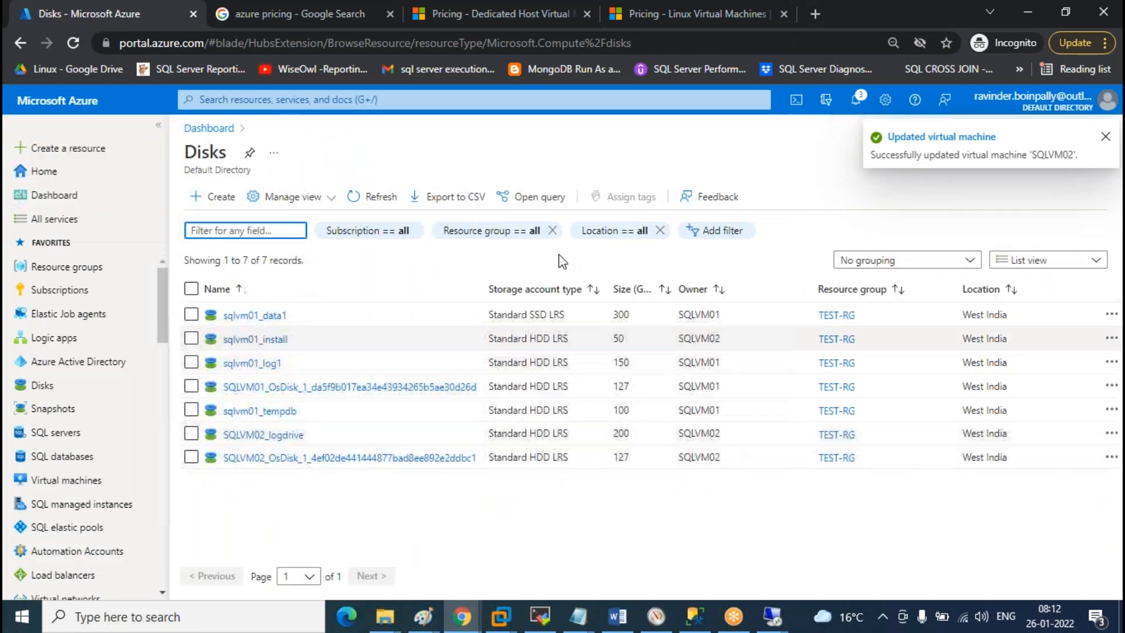
{"action": "left_click", "coordinate": [391, 205]}
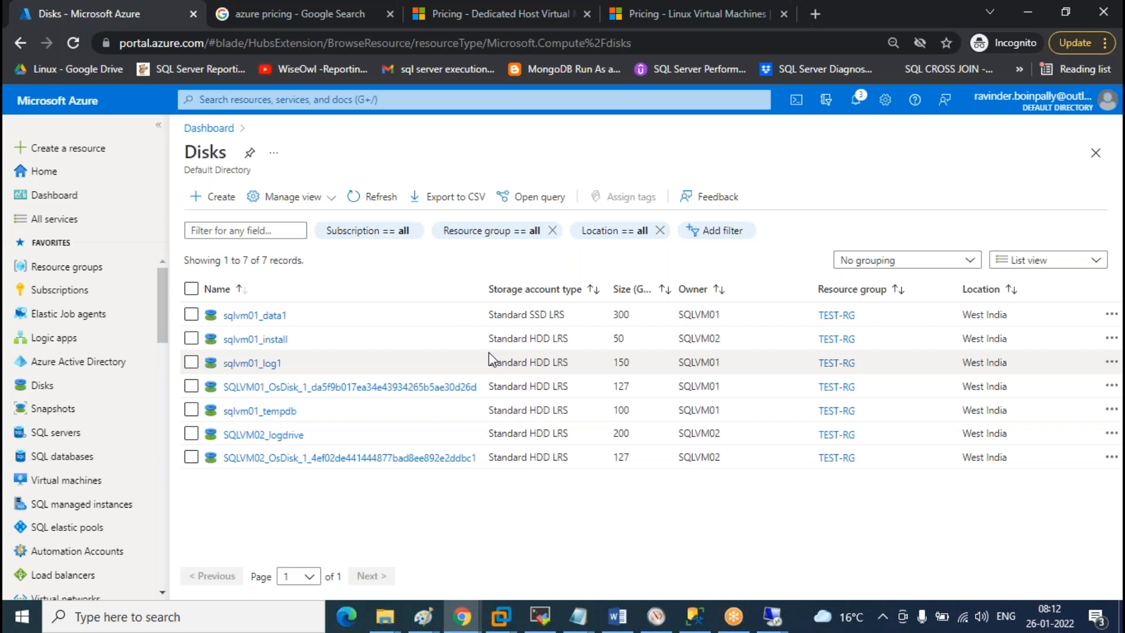
{"action": "left_click", "coordinate": [373, 197]}
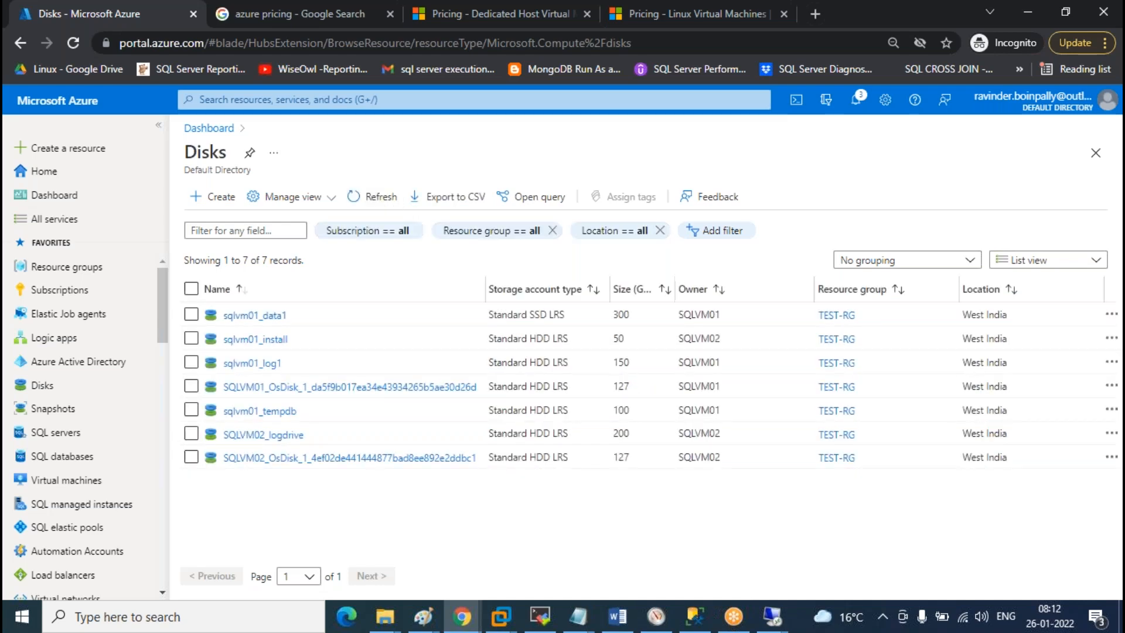
{"action": "left_click", "coordinate": [373, 197]}
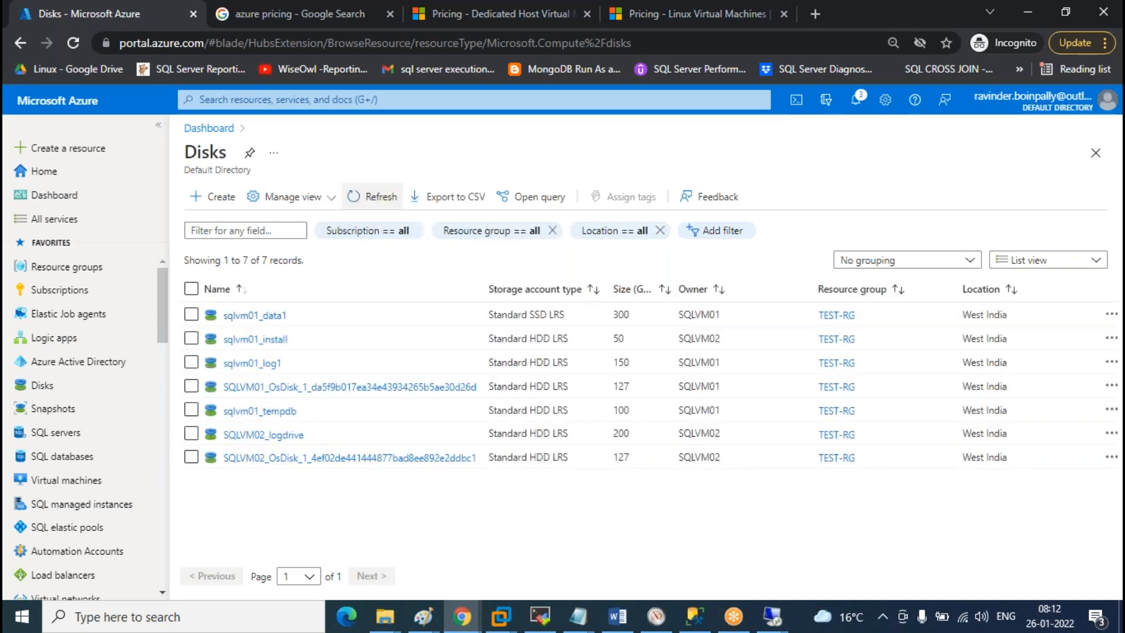
{"action": "left_click", "coordinate": [373, 197]}
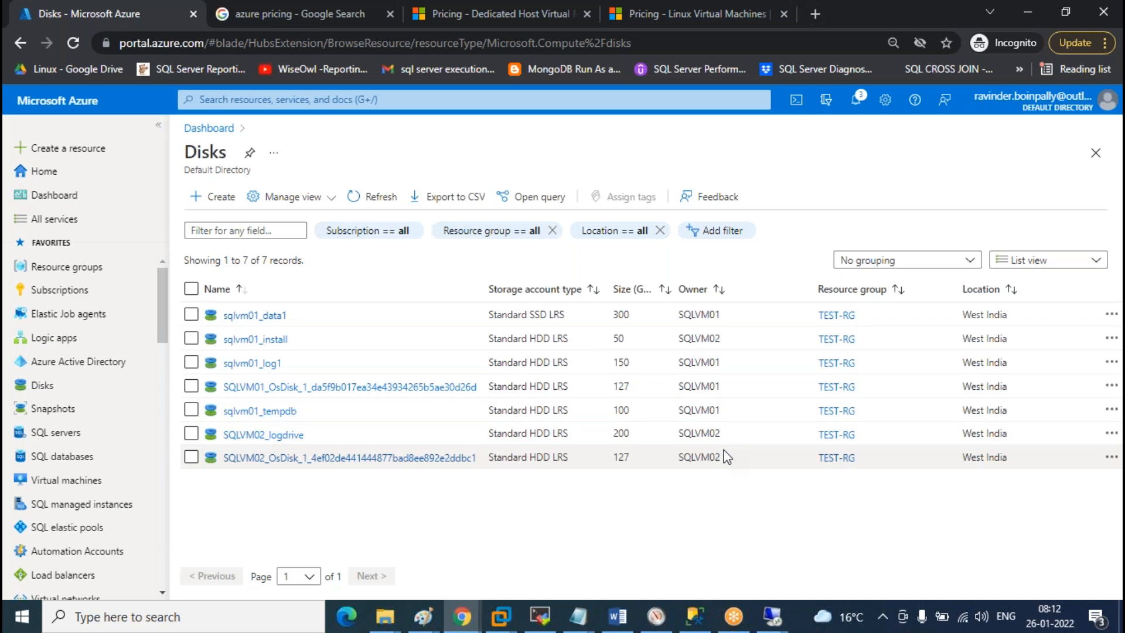
{"action": "left_click", "coordinate": [378, 198]}
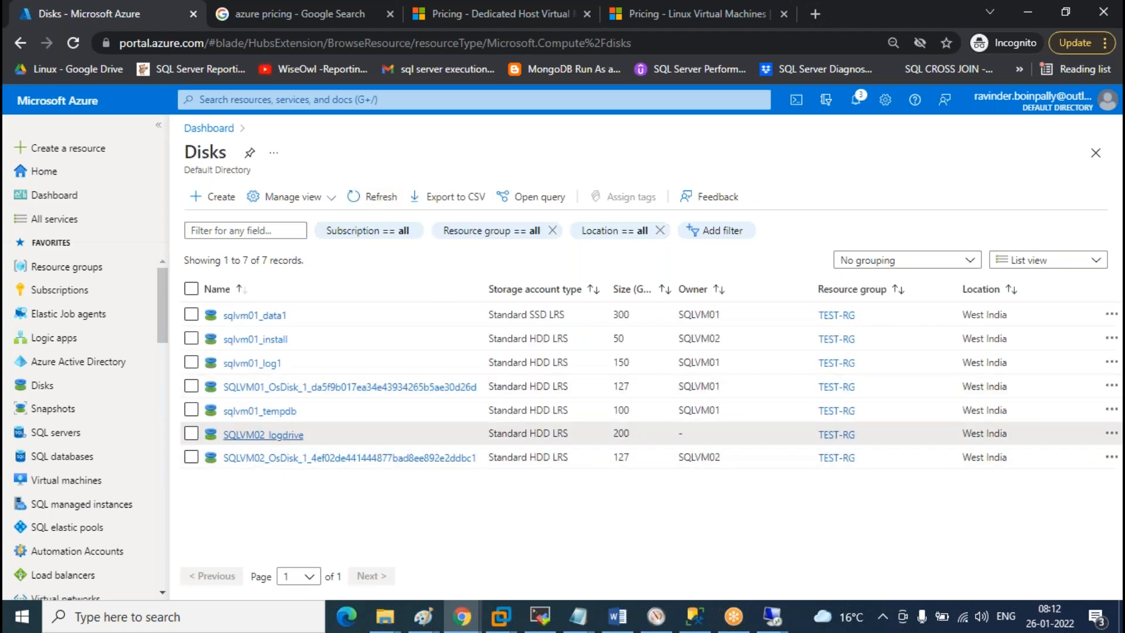
Delete the SQLVM02_logdrive disk, confirm with Yes, and refresh the list
{"action": "left_click", "coordinate": [296, 434]}
{"action": "left_click", "coordinate": [819, 196]}
{"action": "left_click", "coordinate": [644, 280]}
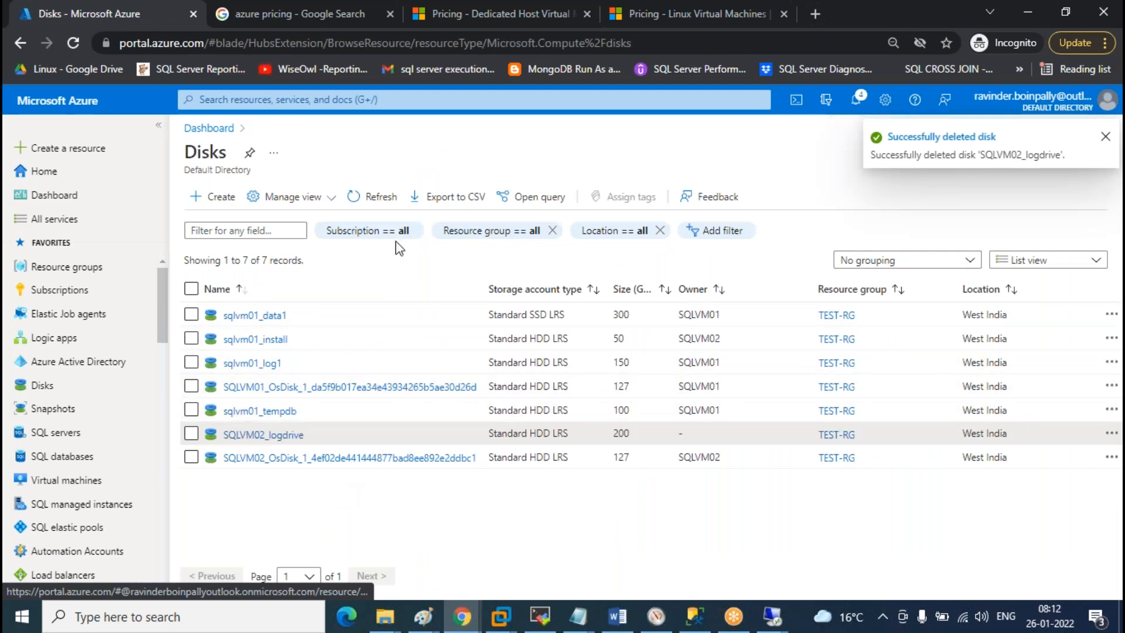
{"action": "left_click", "coordinate": [388, 196]}
{"action": "left_click", "coordinate": [381, 196]}
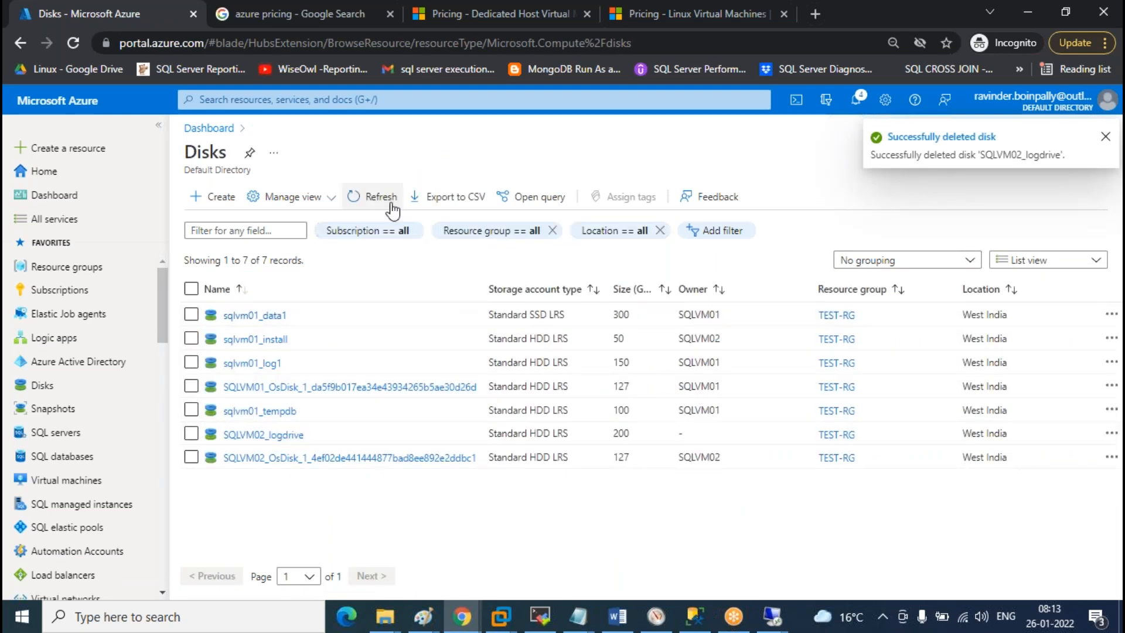
{"action": "left_click", "coordinate": [375, 197]}
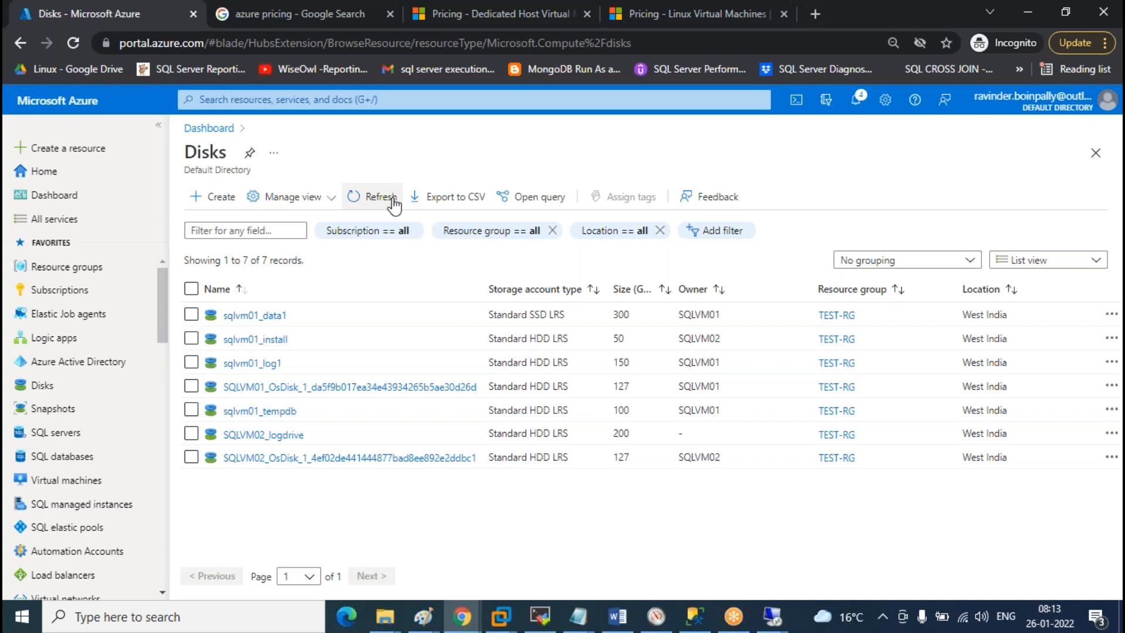
{"action": "left_click", "coordinate": [275, 434]}
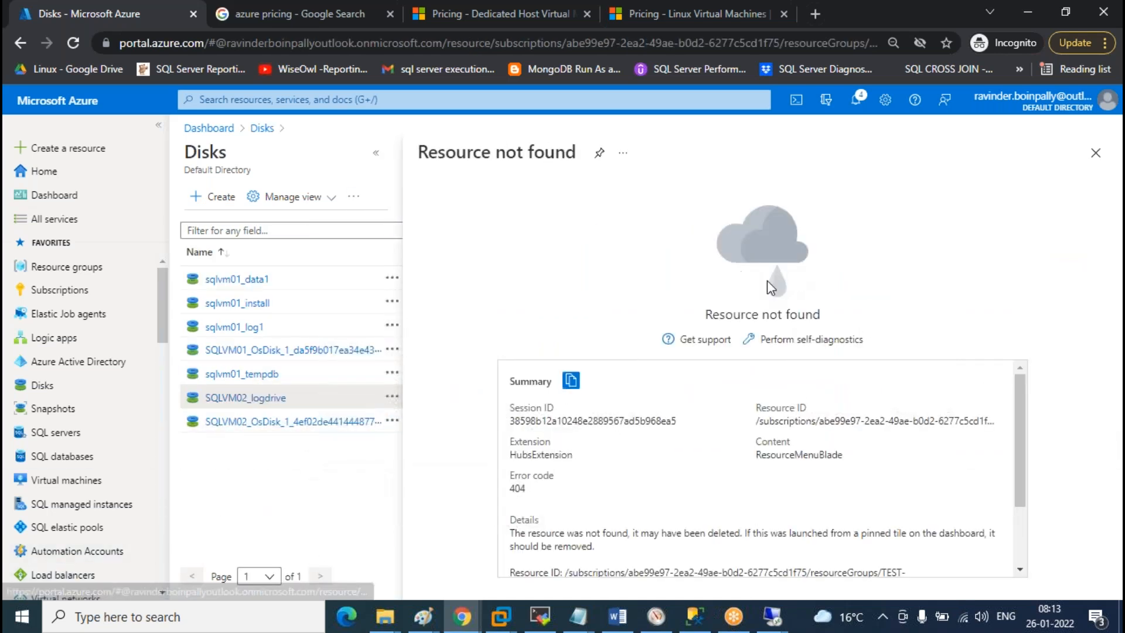
{"action": "left_click", "coordinate": [1097, 47]}
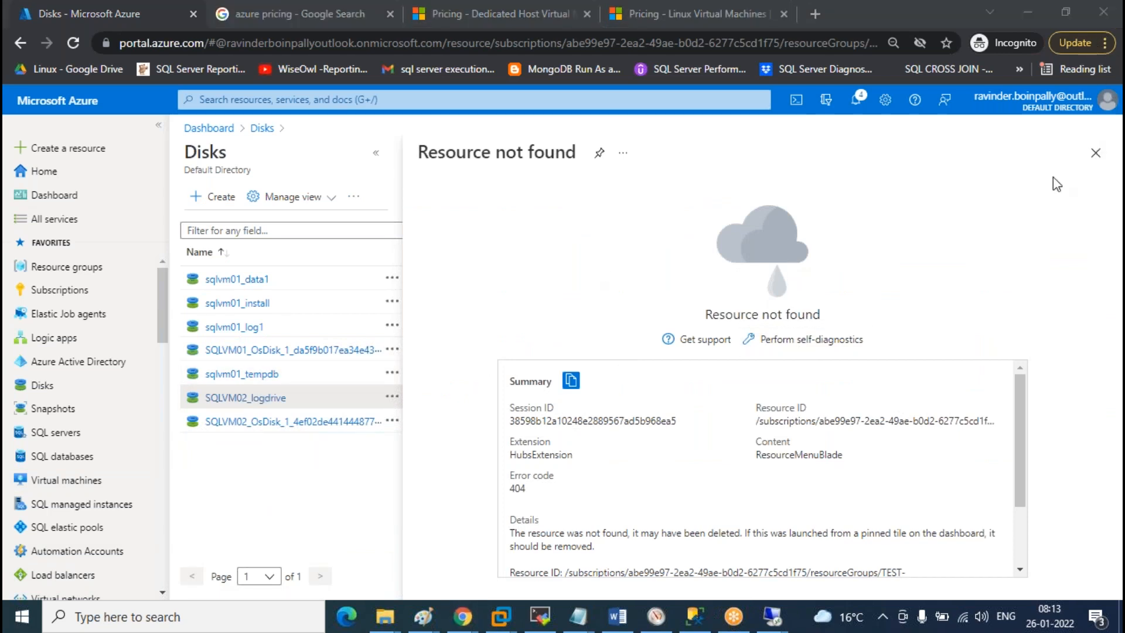
{"action": "left_click", "coordinate": [1095, 153]}
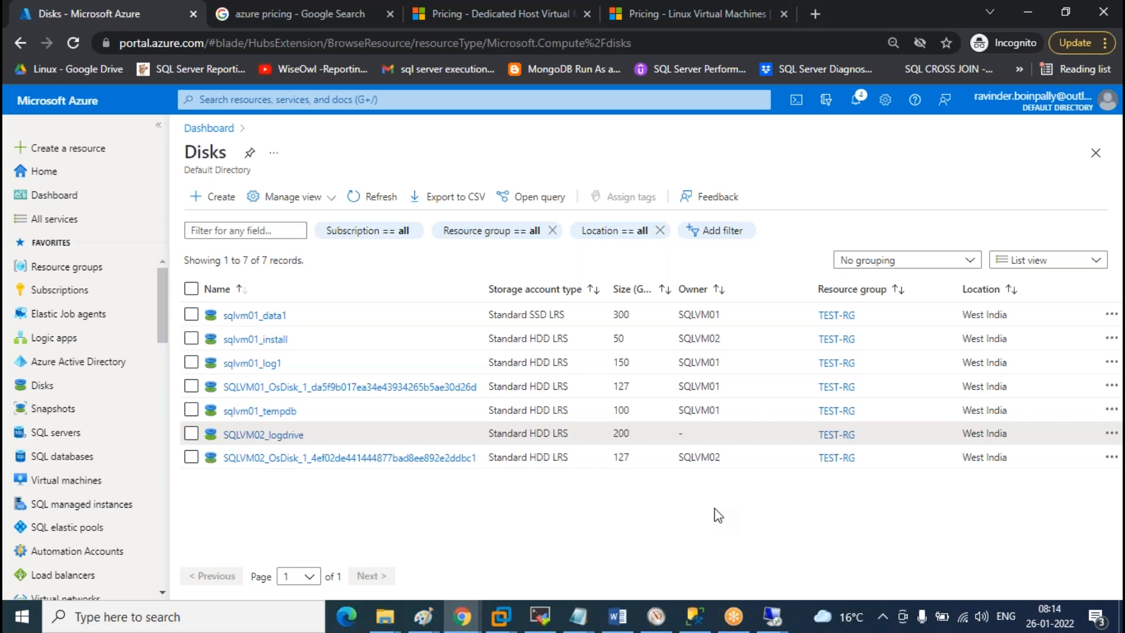
Refresh the Disks list until 6 records remain, then view the Virtual machines list
{"action": "left_click", "coordinate": [375, 197]}
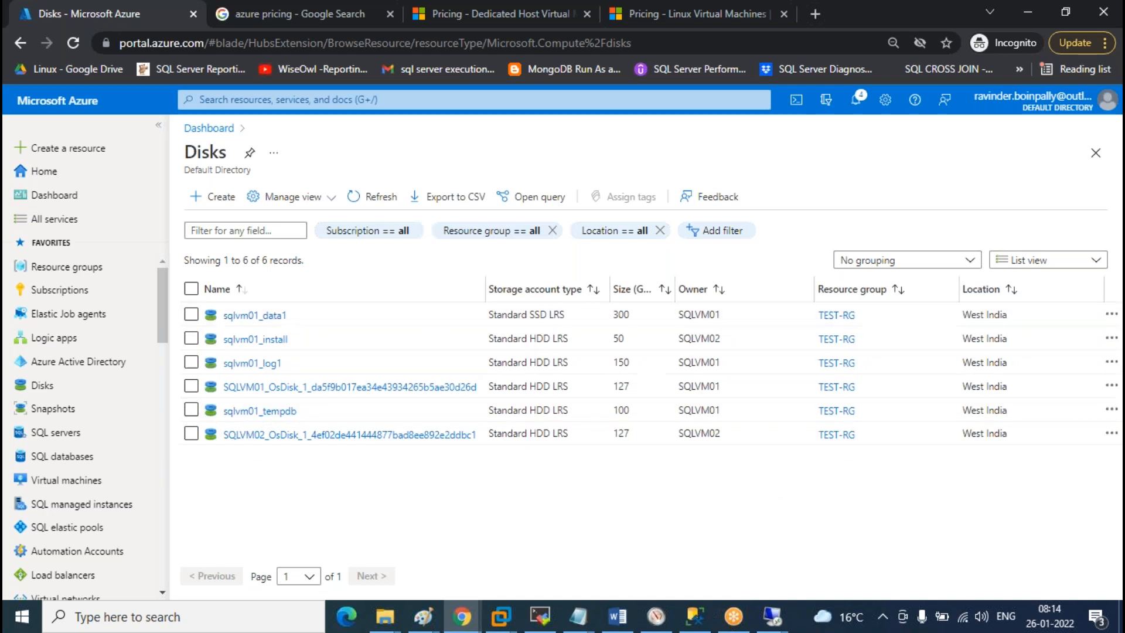
{"action": "left_click", "coordinate": [376, 197]}
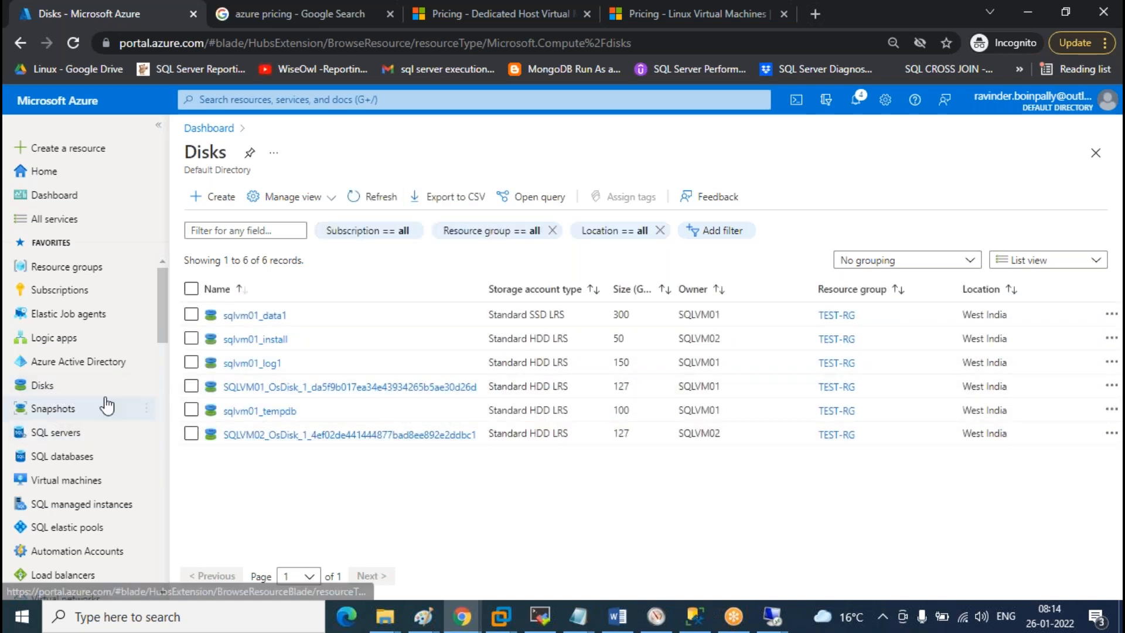
{"action": "mouse_move", "coordinate": [44, 391]}
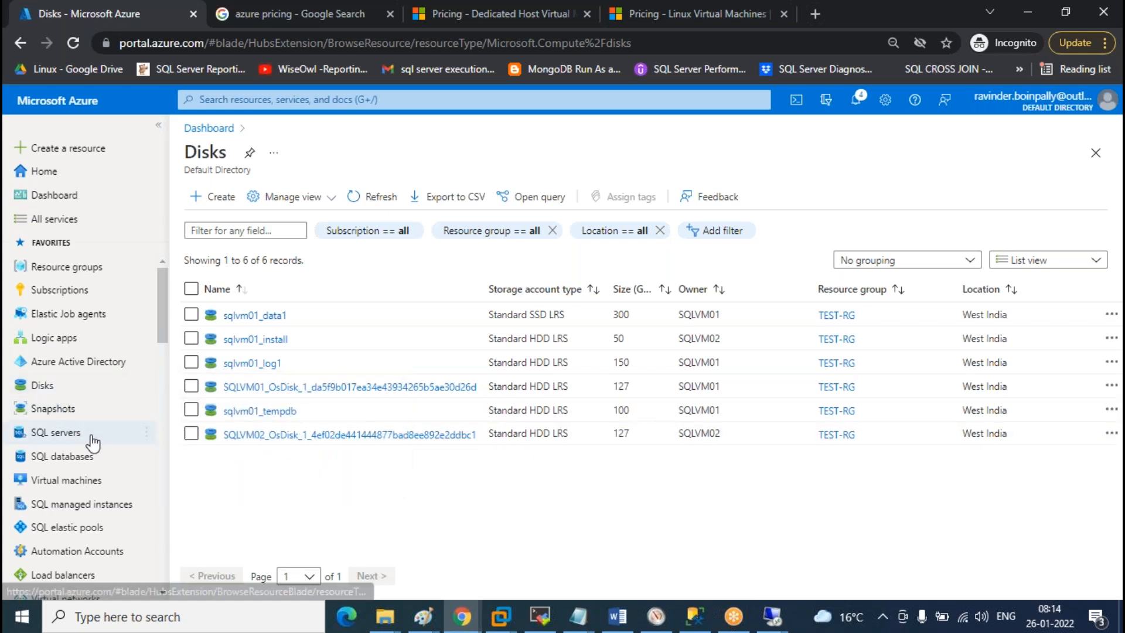
{"action": "left_click", "coordinate": [92, 484]}
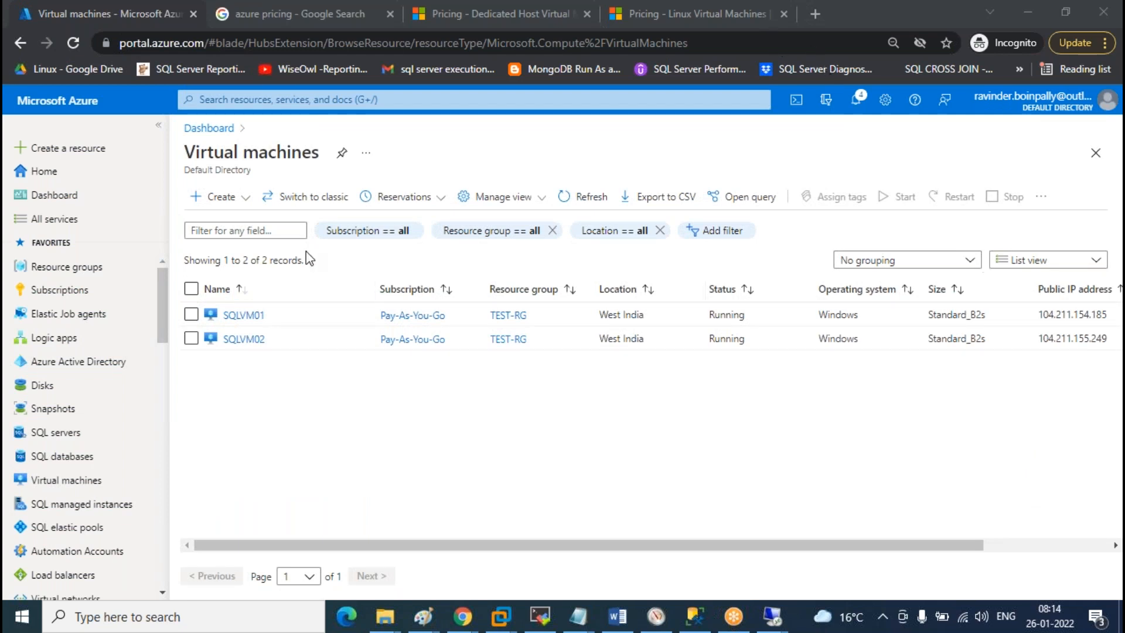
Start a new virtual machine in resource group TEST-RG named SQLVM04
{"action": "left_click", "coordinate": [246, 214]}
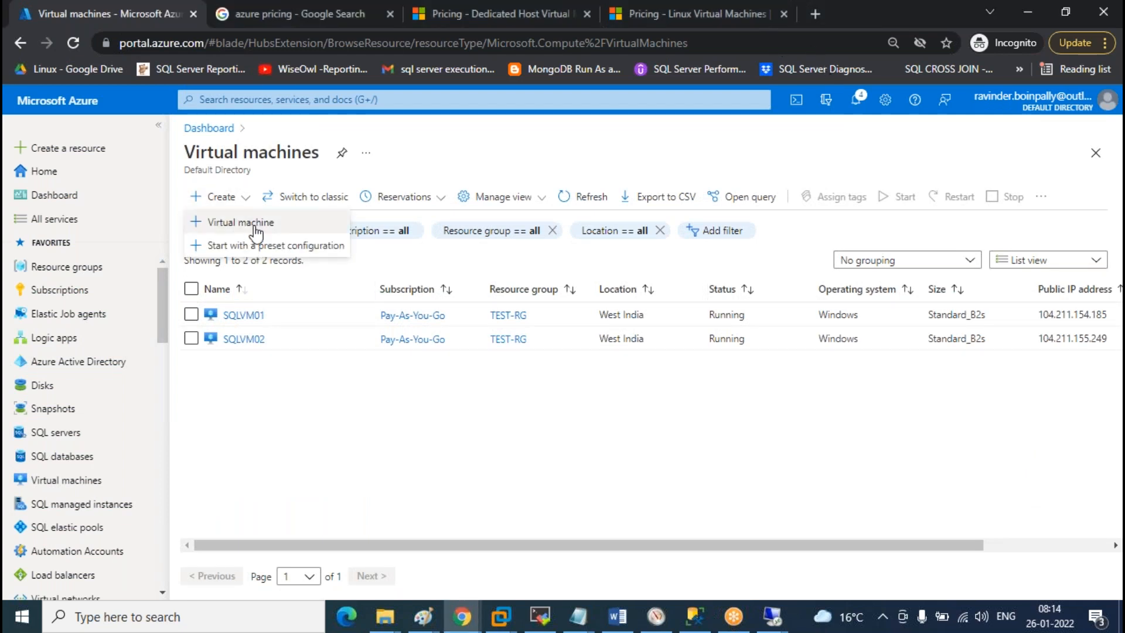
{"action": "left_click", "coordinate": [260, 228]}
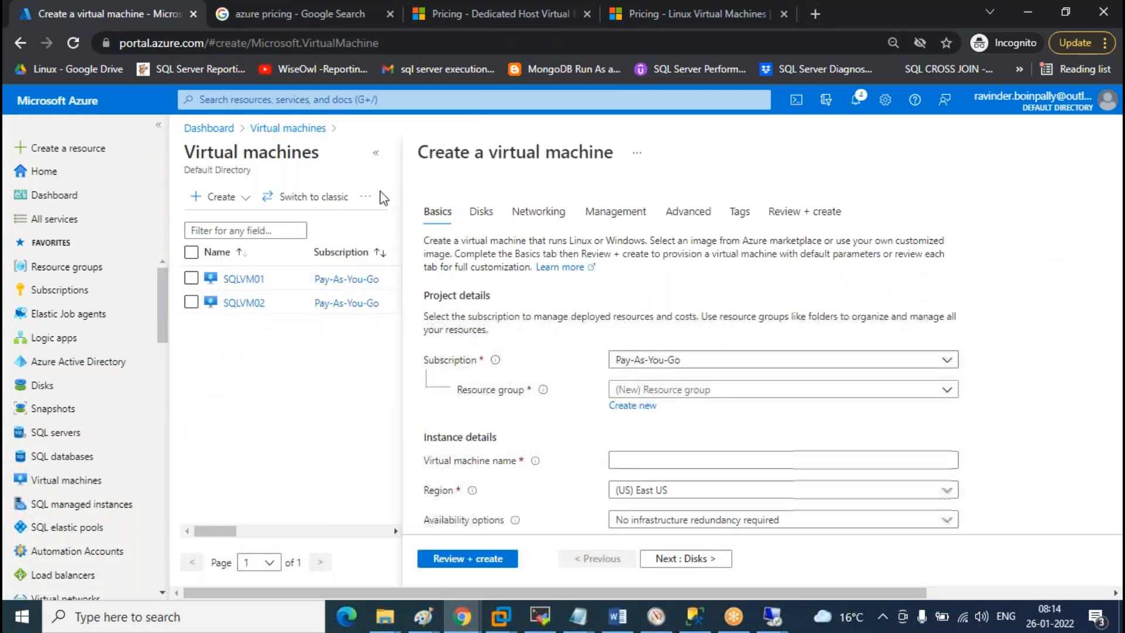
{"action": "left_click", "coordinate": [376, 154]}
{"action": "scroll", "coordinate": [726, 289], "scroll_direction": "down", "scroll_amount": 3}
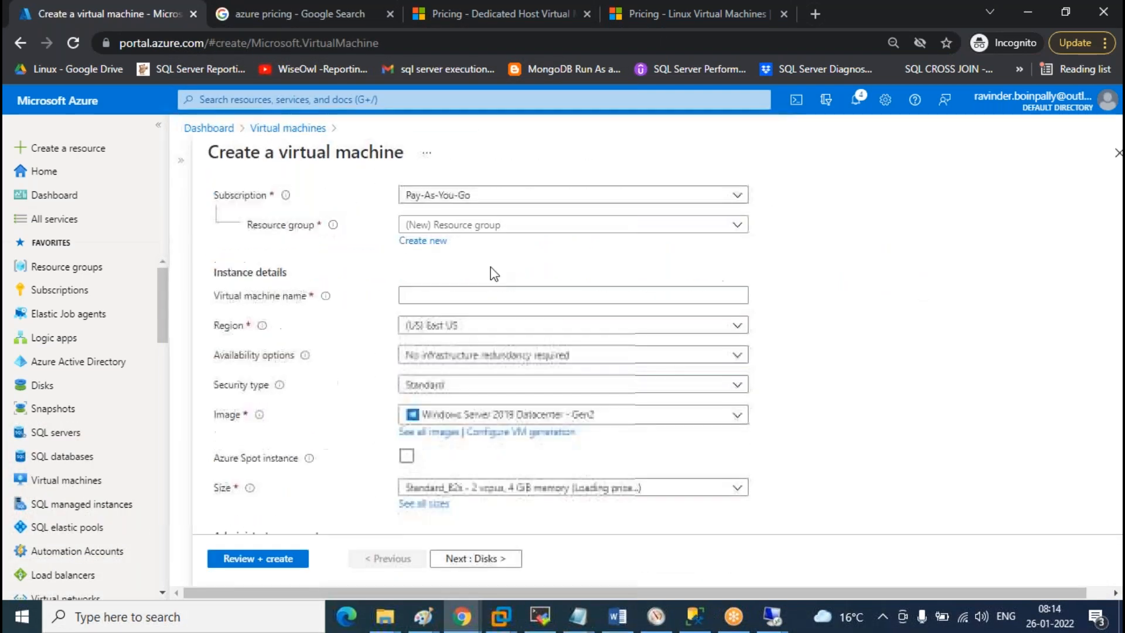
{"action": "left_click", "coordinate": [503, 225]}
{"action": "left_click", "coordinate": [427, 297]}
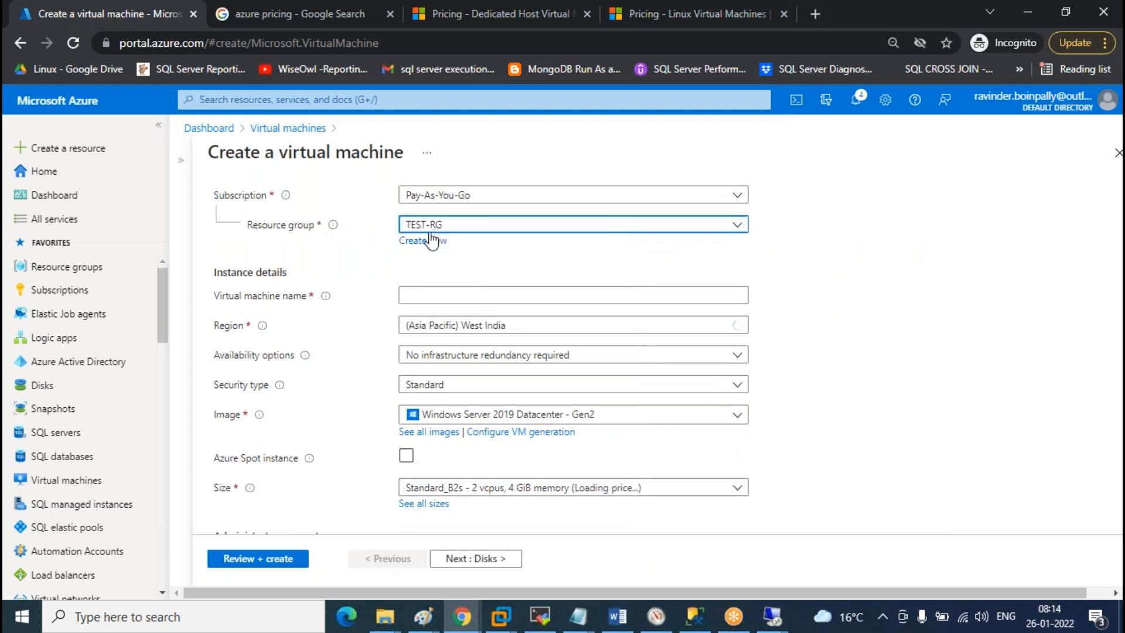
{"action": "left_click", "coordinate": [480, 295]}
{"action": "type", "text": "SQLVM04"}
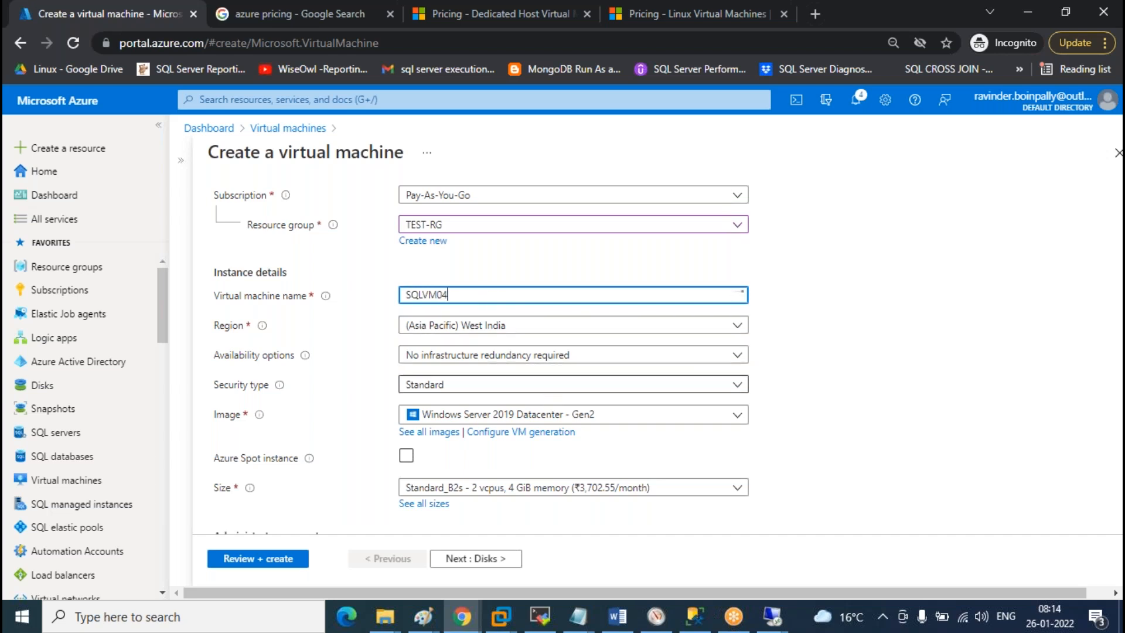
Bring up the full list of 157 VM sizes for West India
{"action": "scroll", "coordinate": [434, 348], "scroll_direction": "down", "scroll_amount": 3}
{"action": "left_click", "coordinate": [420, 340]}
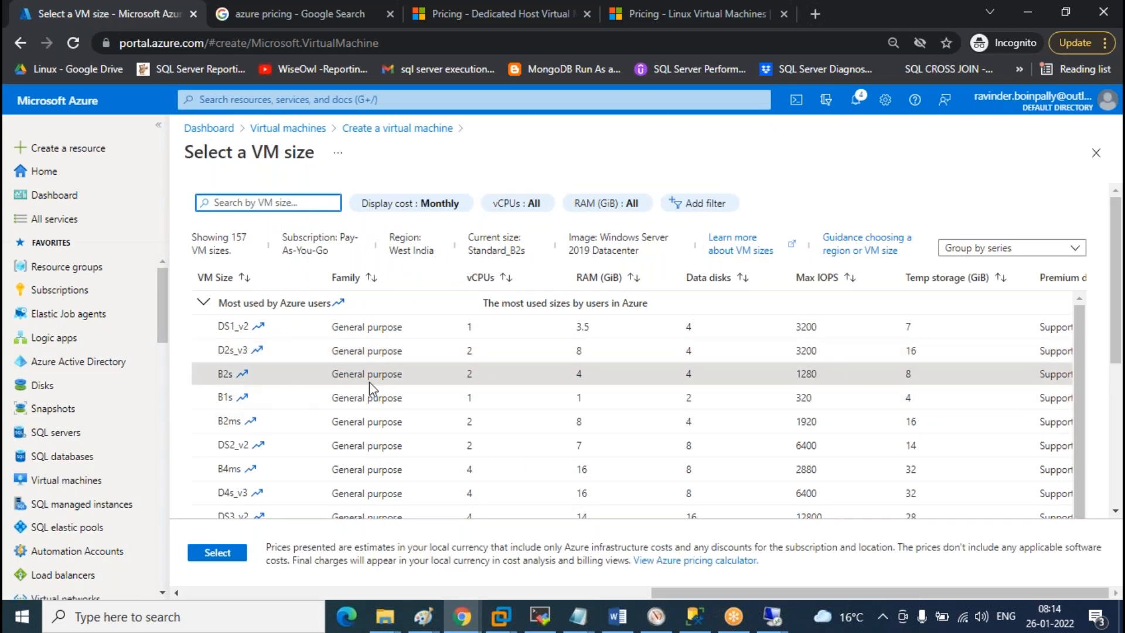
{"action": "left_click", "coordinate": [694, 380]}
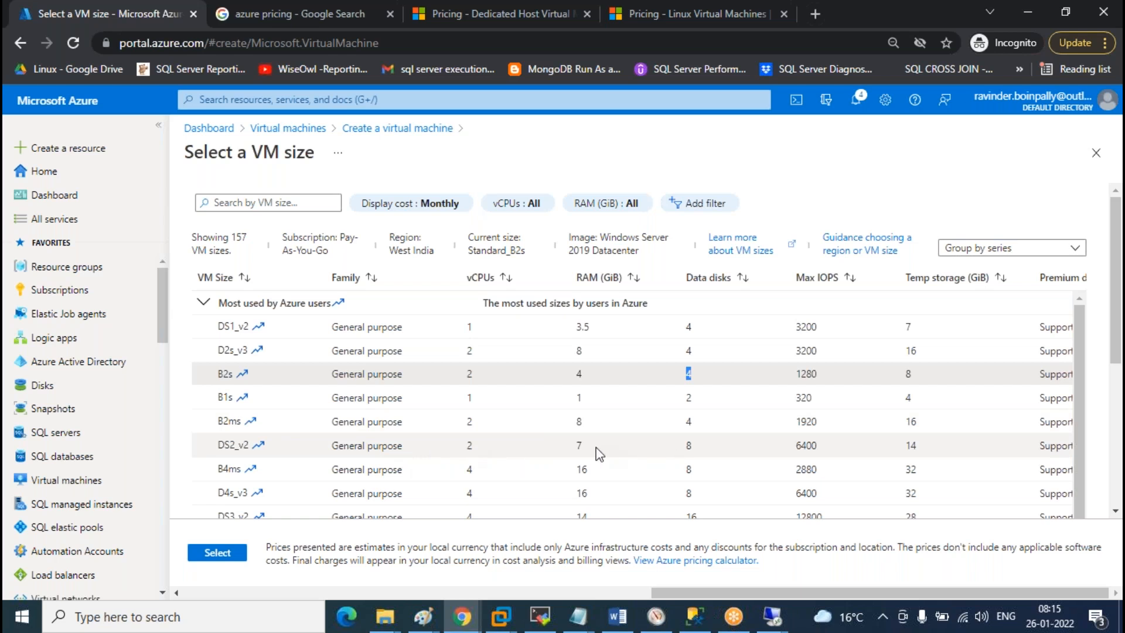
{"action": "double_click", "coordinate": [678, 450]}
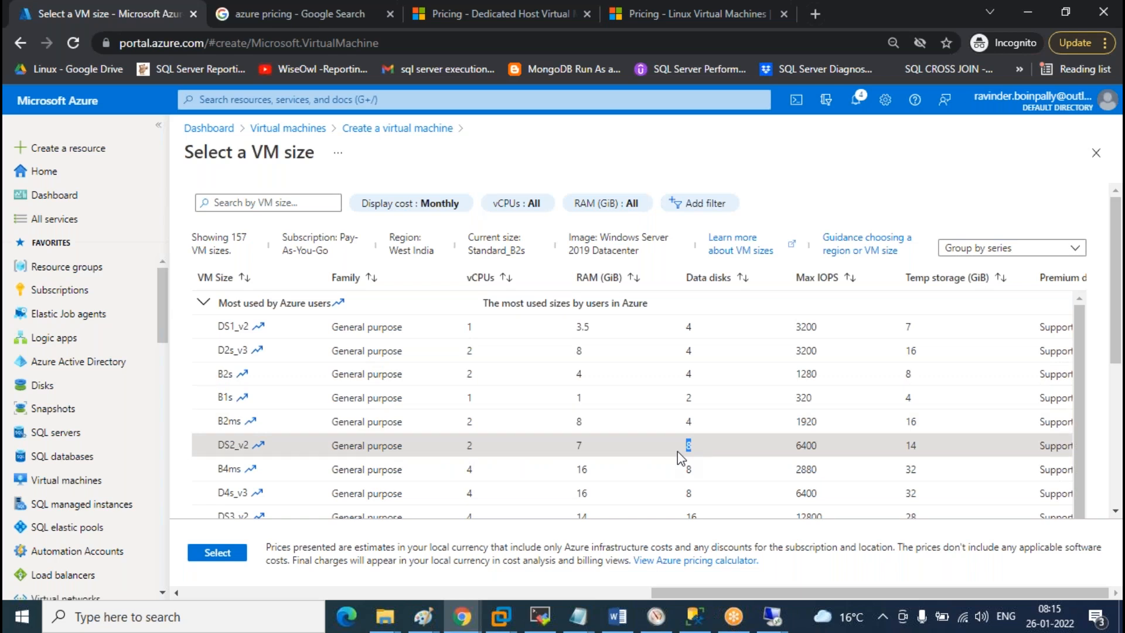
{"action": "double_click", "coordinate": [683, 448]}
{"action": "left_click", "coordinate": [708, 446]}
{"action": "double_click", "coordinate": [688, 446]}
{"action": "left_click", "coordinate": [1095, 274]}
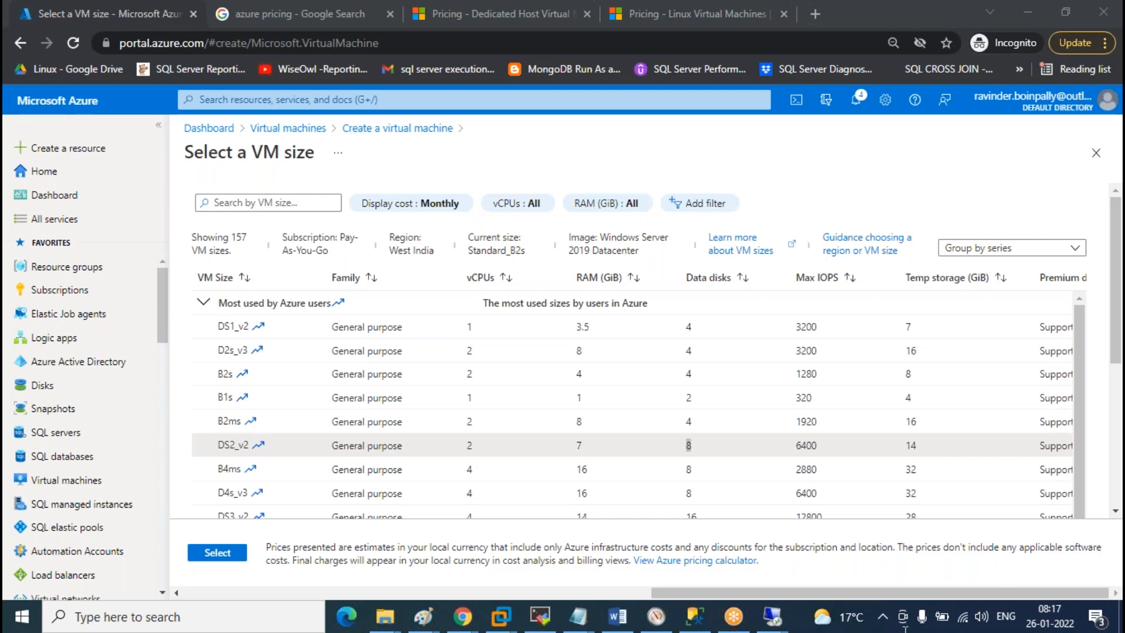
In ADV's Filegroups properties, add a filegroup named test, keep PRIMARY default, and click OK
{"action": "left_click", "coordinate": [696, 622]}
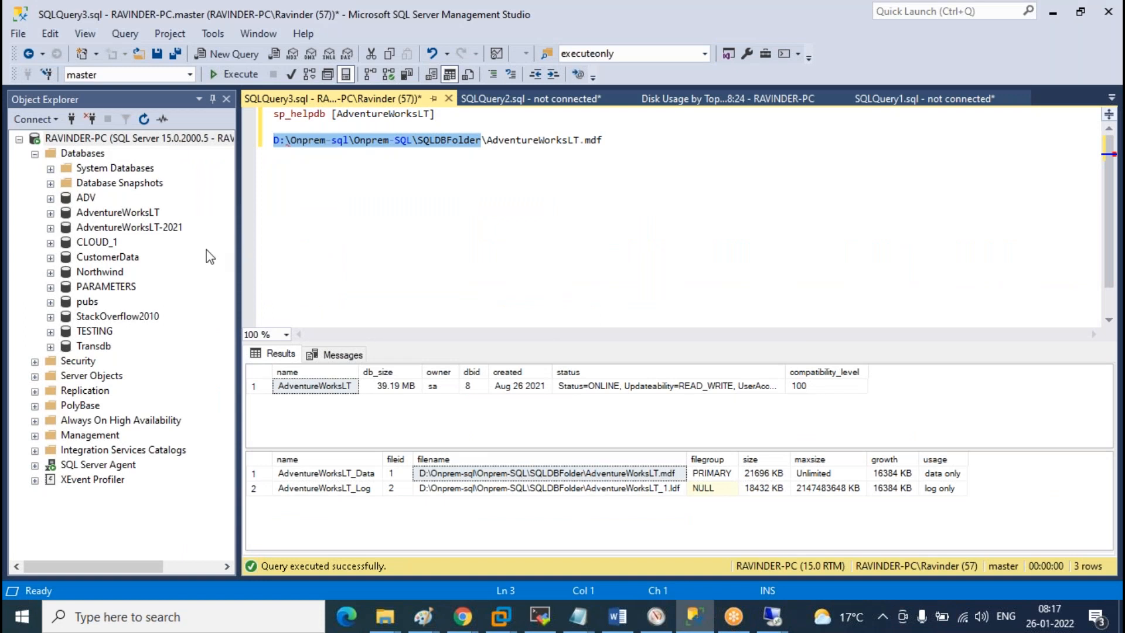
{"action": "right_click", "coordinate": [88, 198]}
{"action": "left_click", "coordinate": [141, 443]}
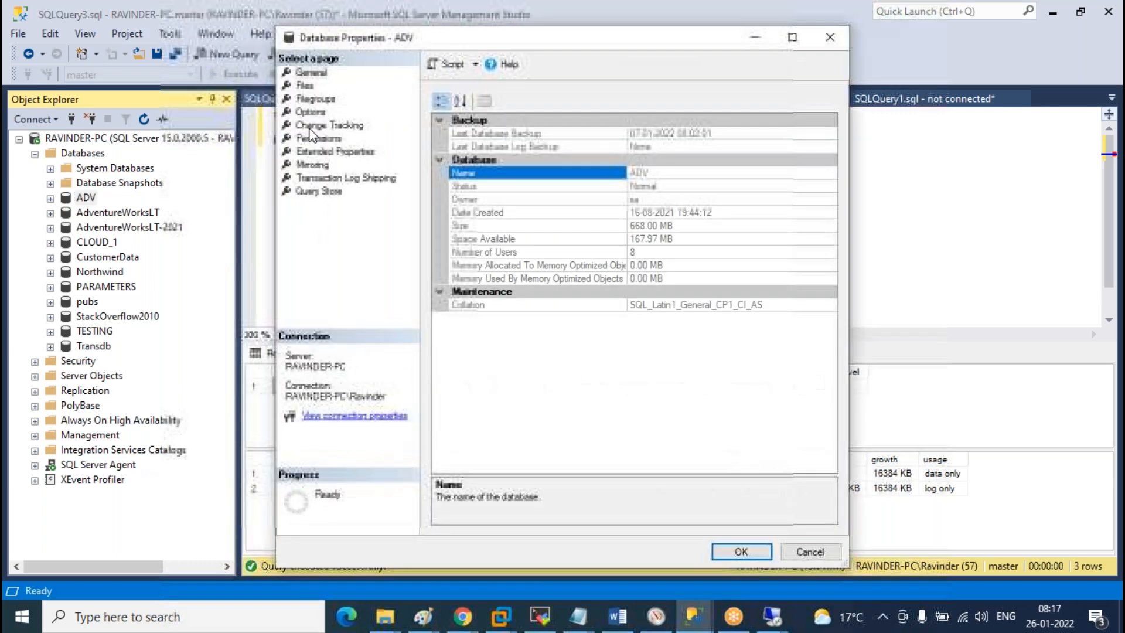
{"action": "left_click", "coordinate": [316, 98]}
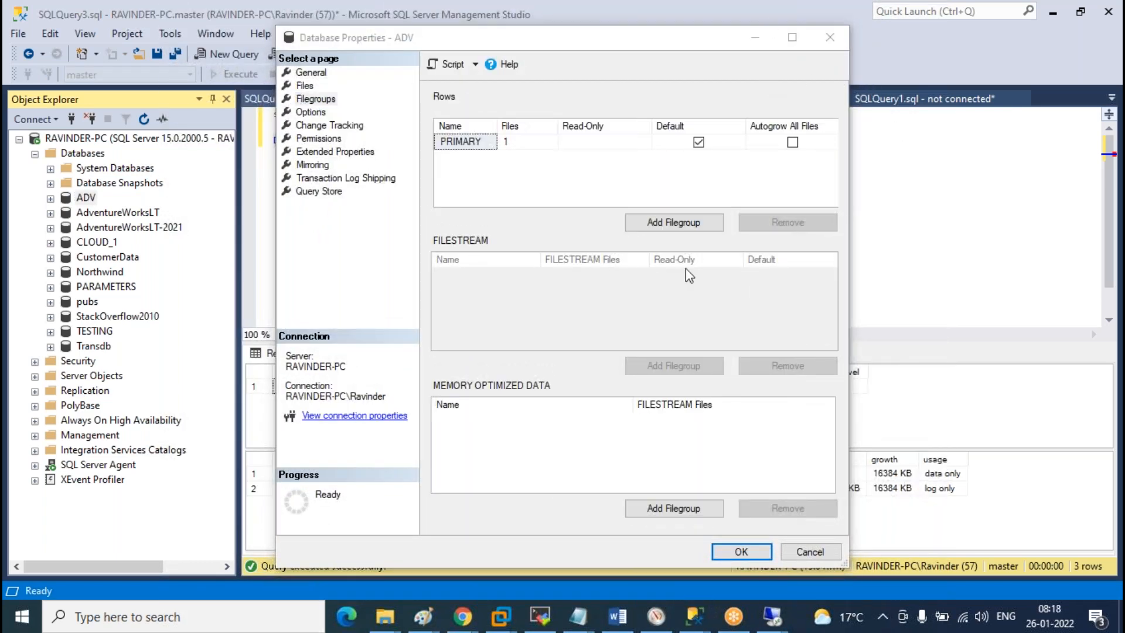
{"action": "left_click", "coordinate": [680, 222]}
{"action": "left_click", "coordinate": [481, 159]}
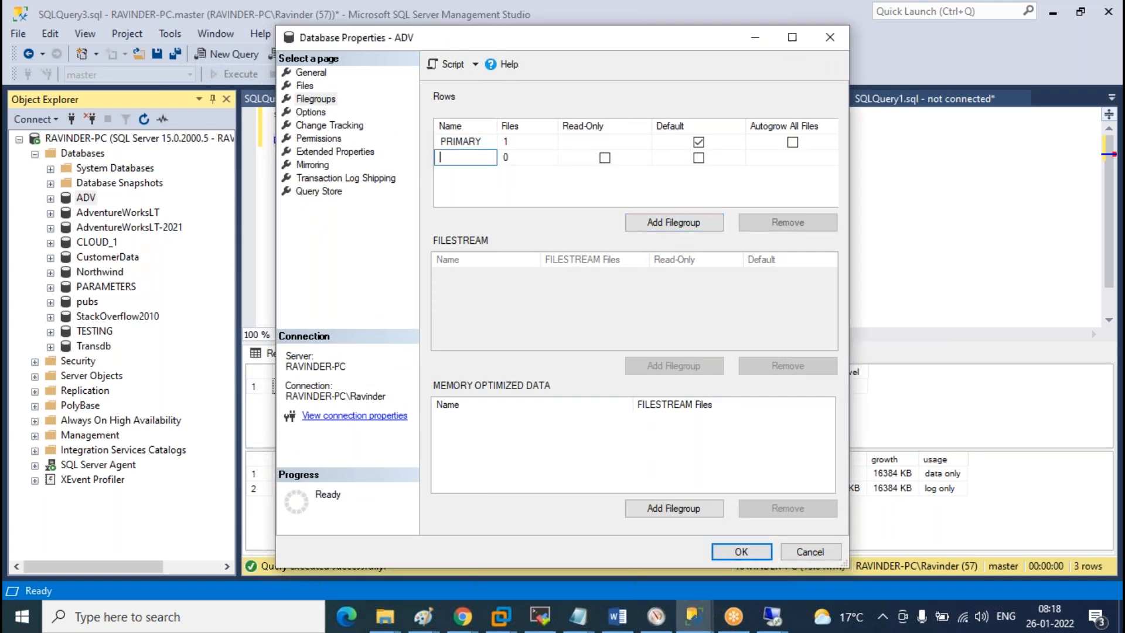
{"action": "type", "text": "test"}
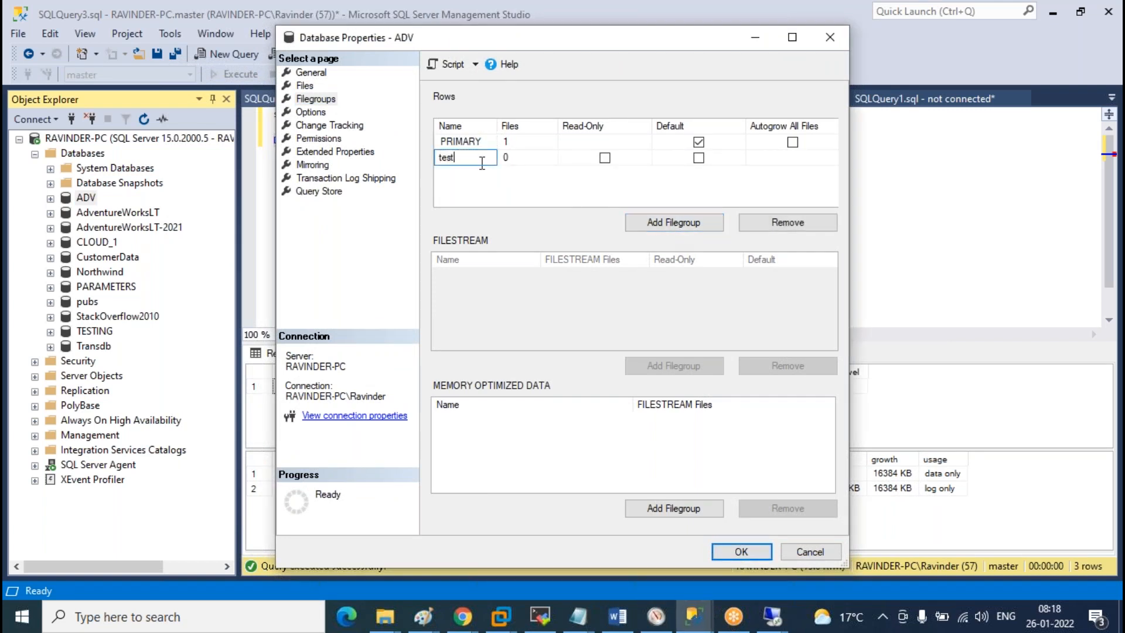
{"action": "left_click", "coordinate": [698, 157]}
{"action": "left_click", "coordinate": [698, 142]}
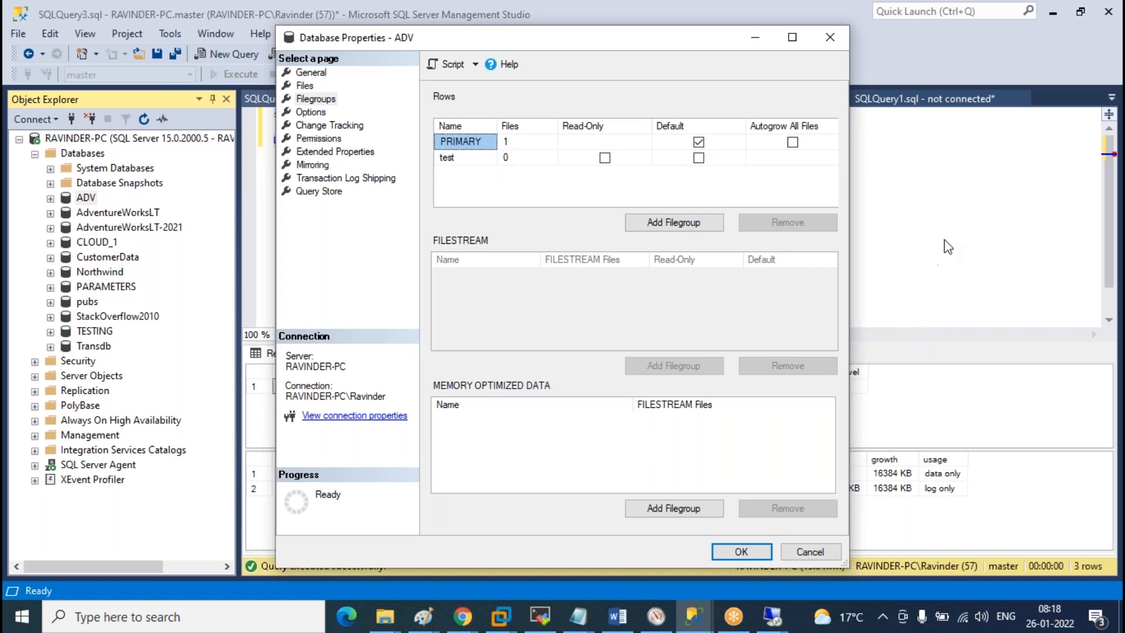
{"action": "left_click", "coordinate": [734, 554]}
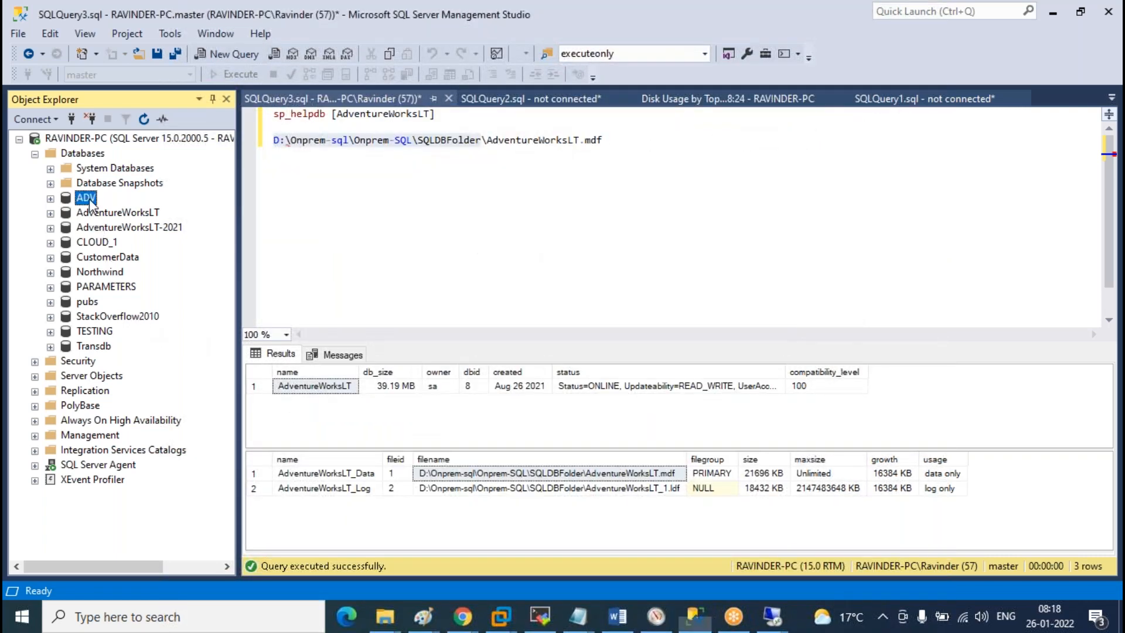
{"action": "right_click", "coordinate": [89, 199]}
{"action": "left_click", "coordinate": [174, 456]}
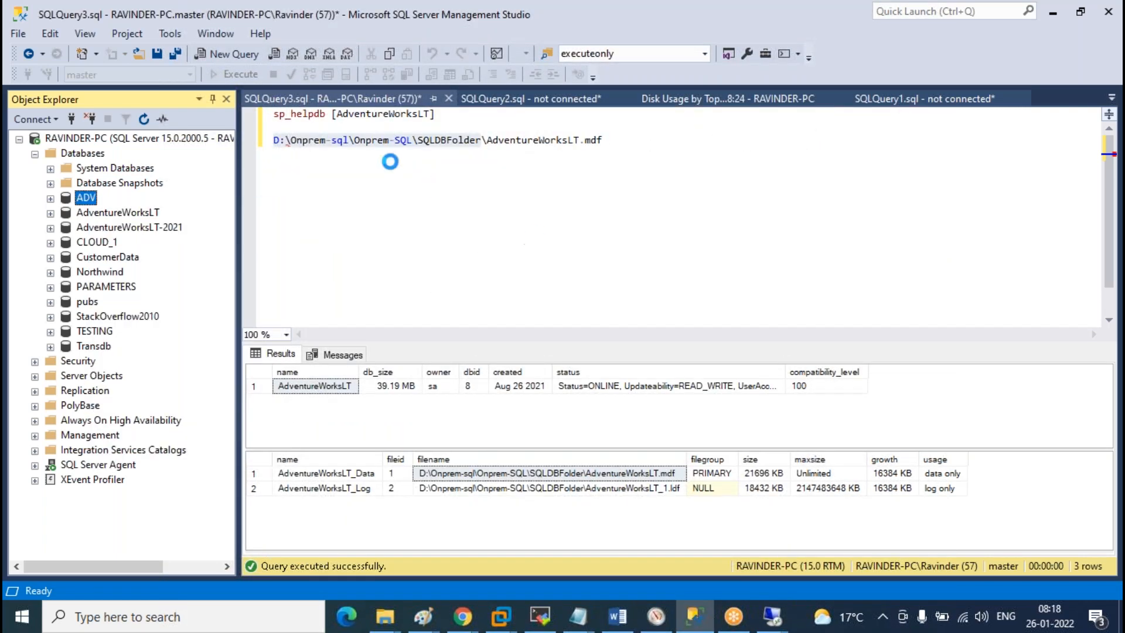
{"action": "left_click", "coordinate": [305, 85]}
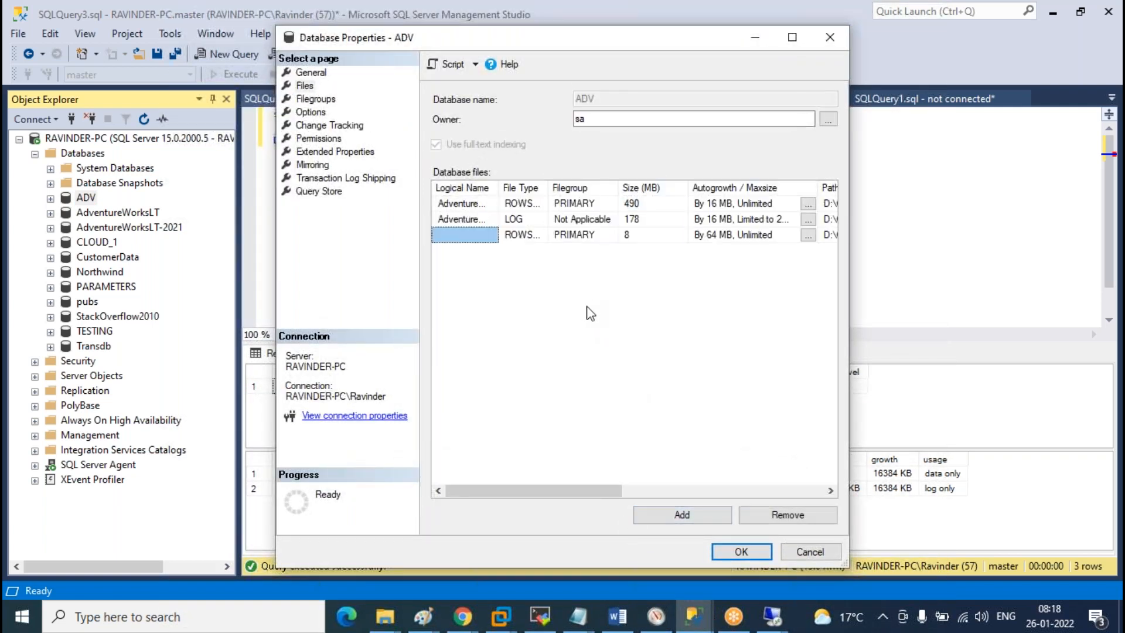
{"action": "left_click", "coordinate": [682, 513]}
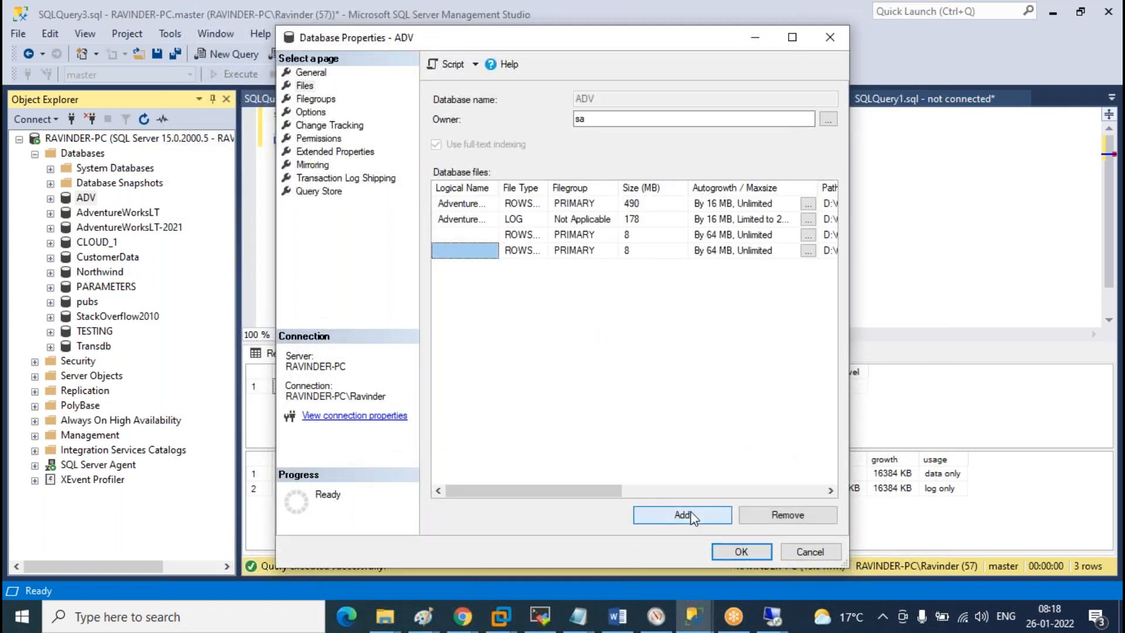
{"action": "left_click", "coordinate": [593, 240]}
{"action": "left_click", "coordinate": [595, 236]}
{"action": "left_click", "coordinate": [607, 266]}
{"action": "left_click", "coordinate": [592, 250]}
{"action": "left_click", "coordinate": [611, 250]}
{"action": "left_click", "coordinate": [577, 280]}
{"action": "left_click_drag", "start_coordinate": [595, 491], "coordinate": [733, 491]}
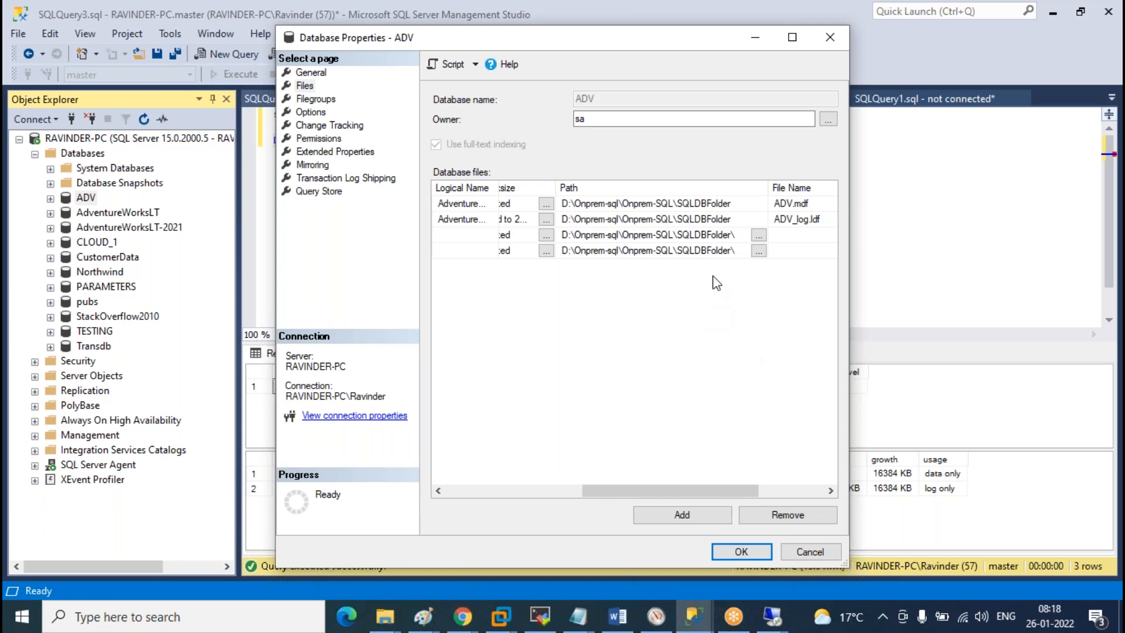
{"action": "left_click_drag", "start_coordinate": [656, 491], "coordinate": [504, 493]}
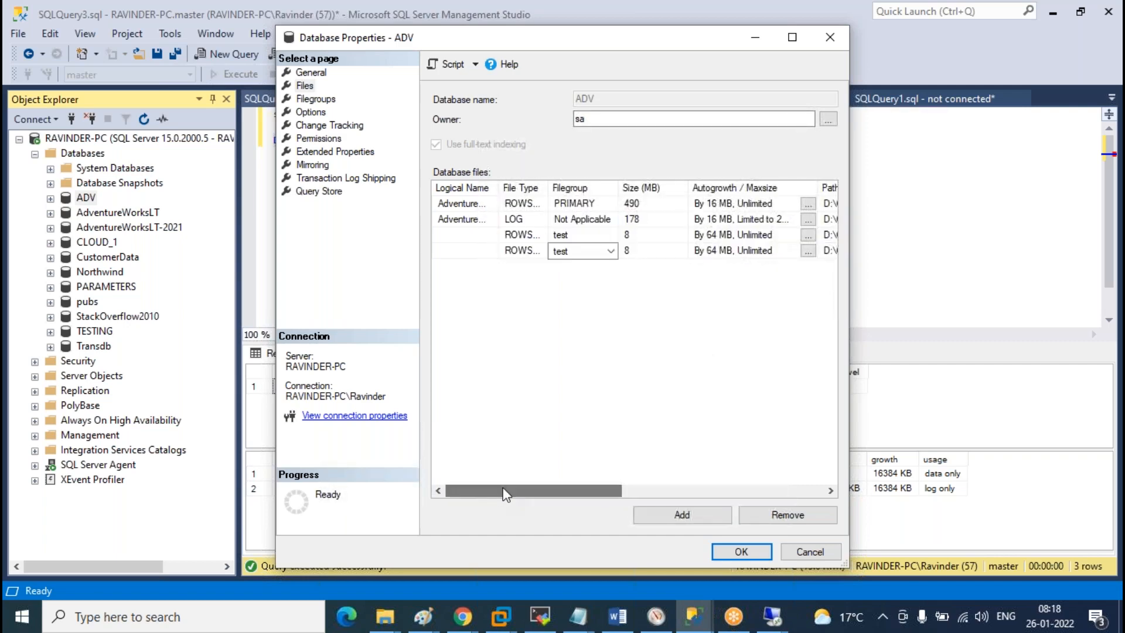
{"action": "left_click", "coordinate": [809, 551]}
{"action": "left_click", "coordinate": [683, 250]}
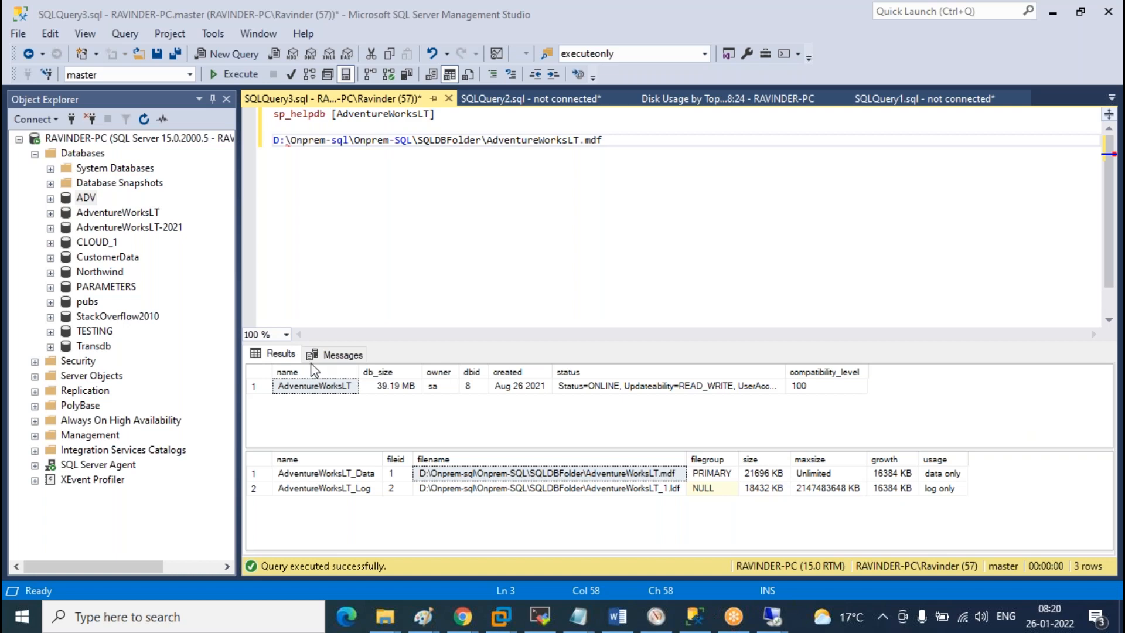
{"action": "mouse_move", "coordinate": [455, 622]}
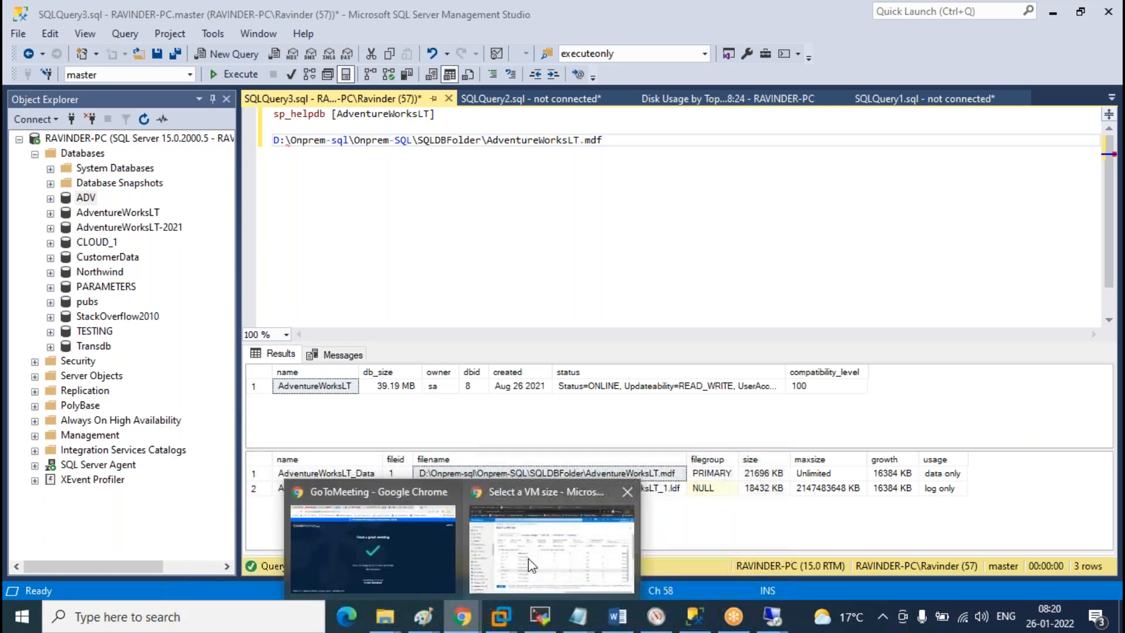
Return to the SQLVM04 creation form and reopen the full VM size list
{"action": "left_click", "coordinate": [562, 557]}
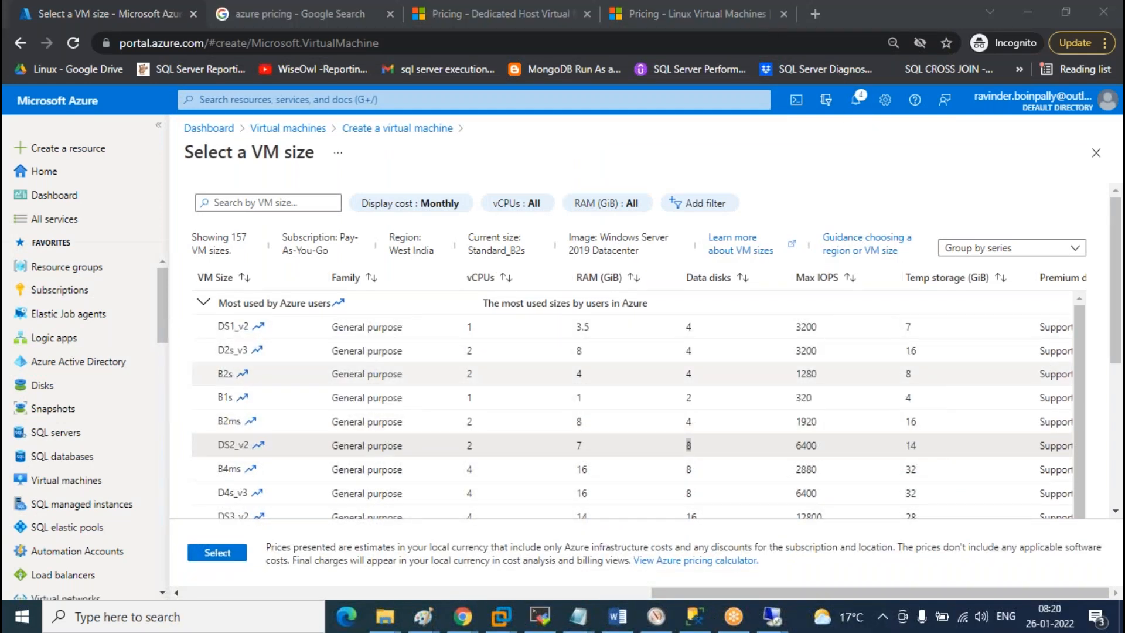
{"action": "left_click", "coordinate": [398, 128]}
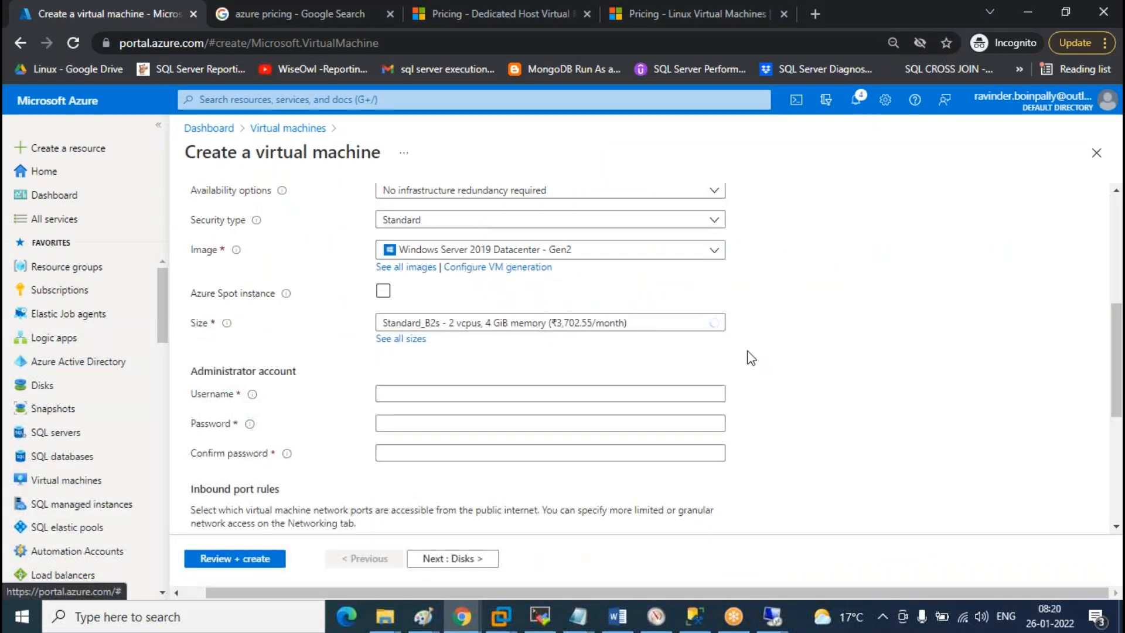
{"action": "scroll", "coordinate": [760, 348], "scroll_direction": "up", "scroll_amount": 3}
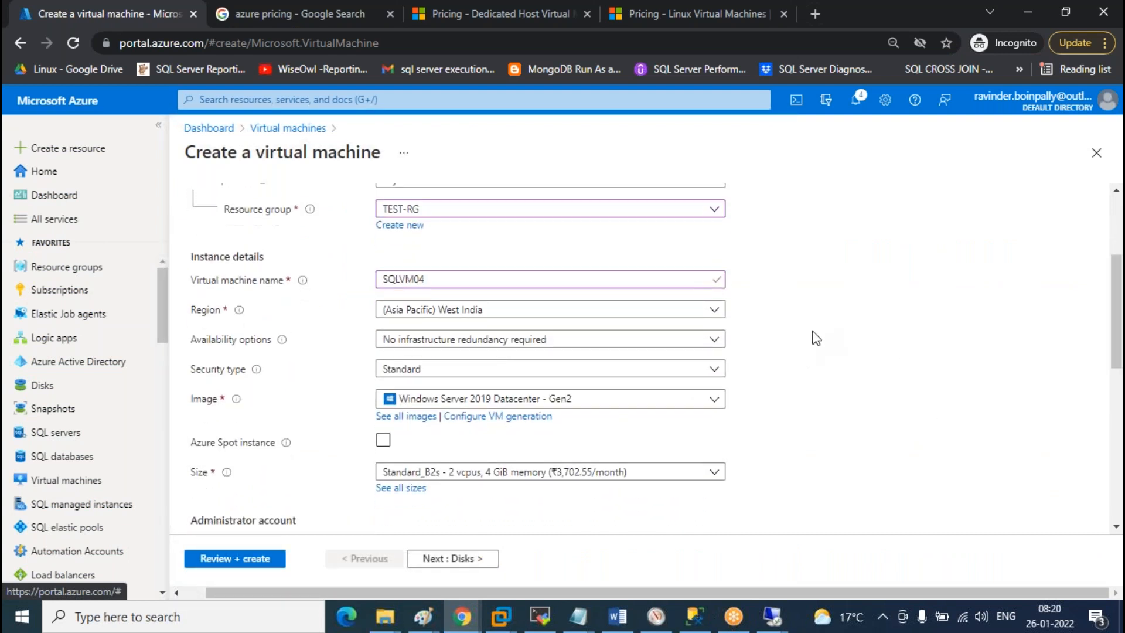
{"action": "scroll", "coordinate": [815, 338], "scroll_direction": "down", "scroll_amount": 1}
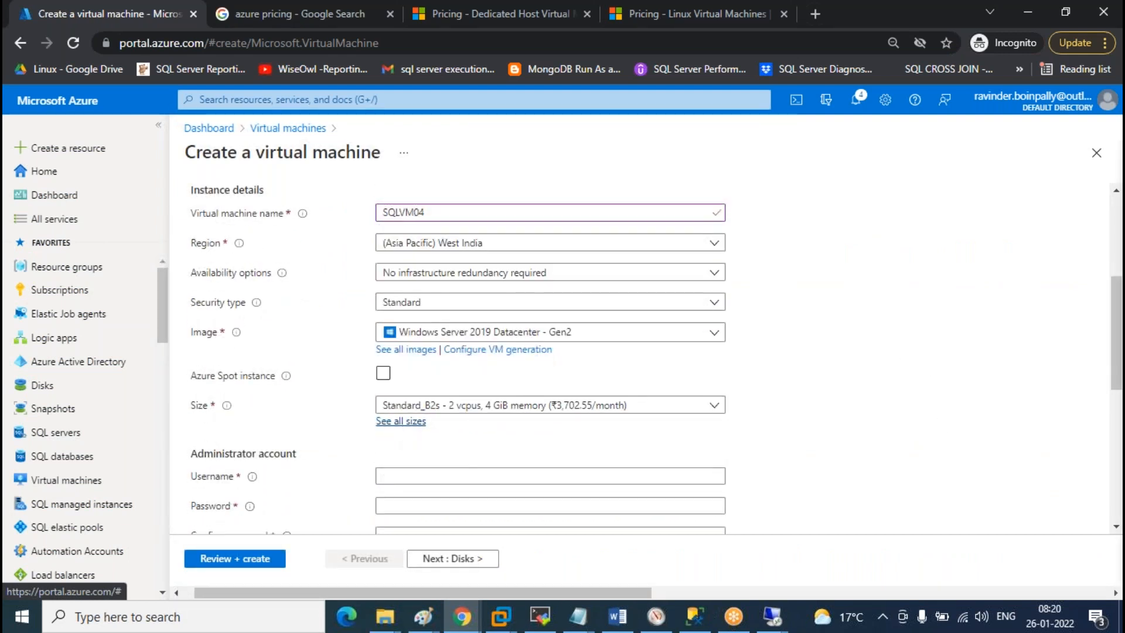
{"action": "left_click", "coordinate": [401, 420]}
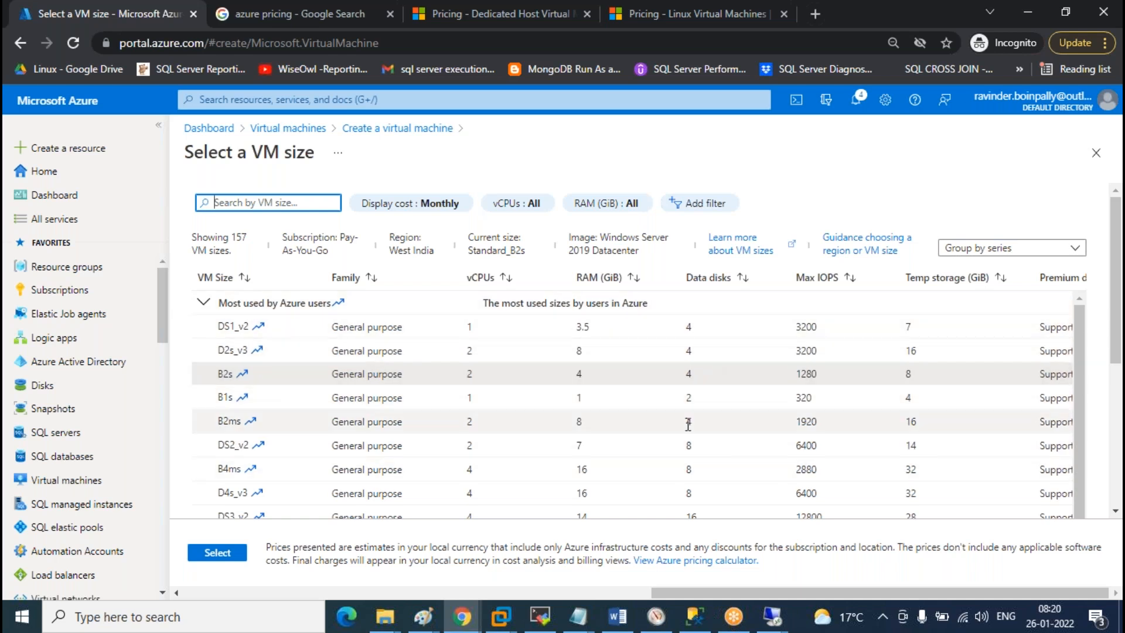
Compare the B2s and B4ms sizes: 8 data disks, and temp storage of 8 versus 32
{"action": "double_click", "coordinate": [688, 469]}
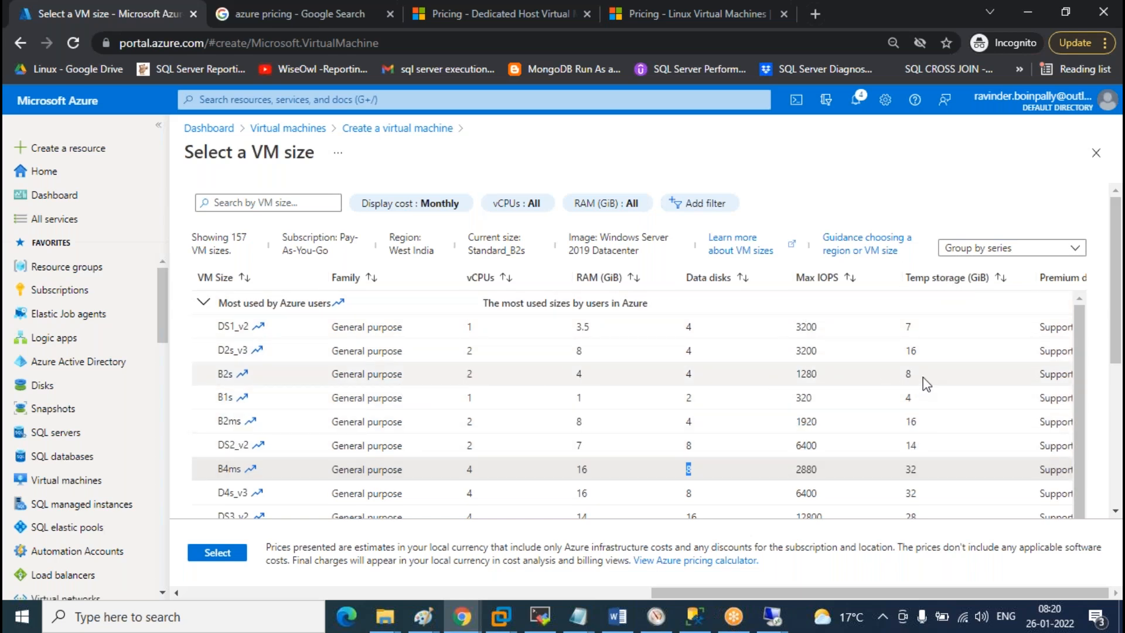
{"action": "double_click", "coordinate": [907, 375]}
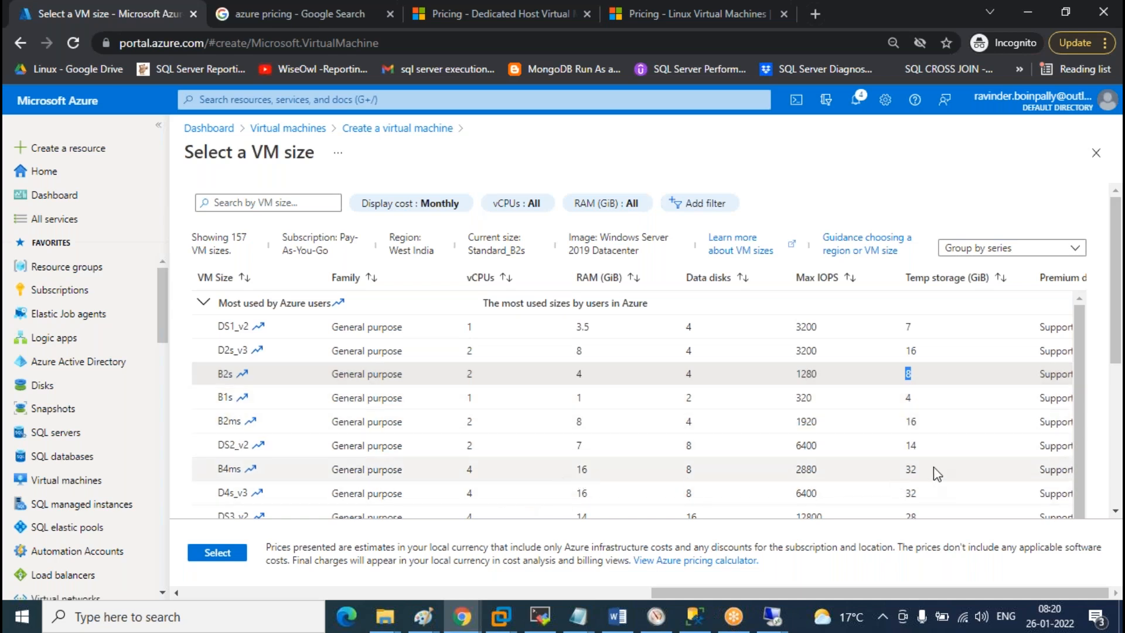
{"action": "left_click", "coordinate": [919, 471]}
{"action": "double_click", "coordinate": [910, 469]}
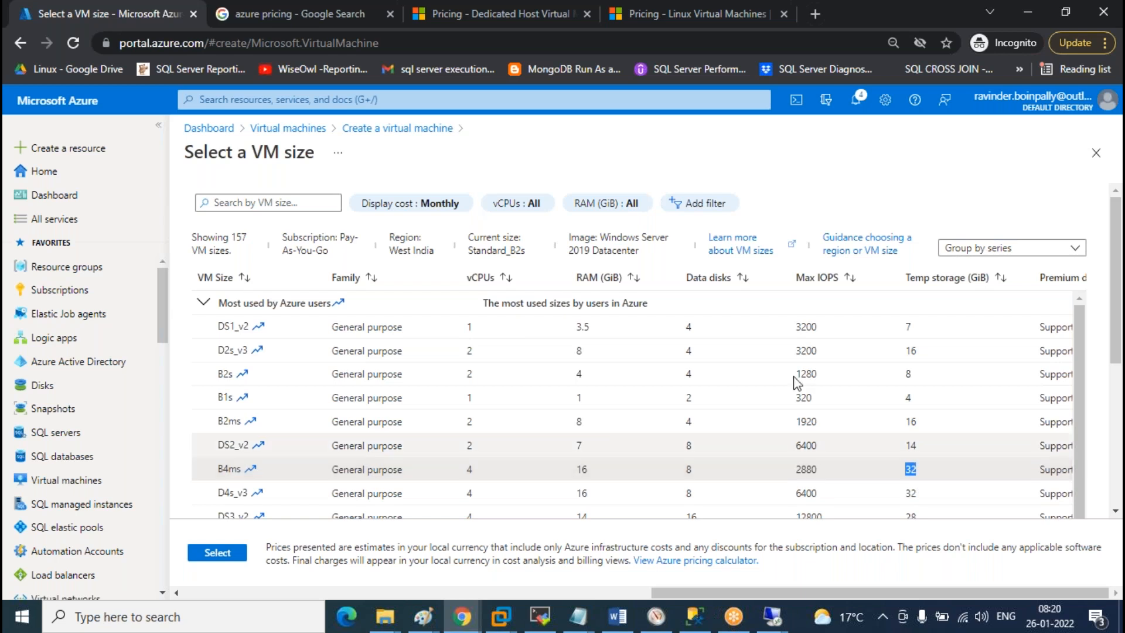
{"action": "left_click", "coordinate": [1100, 157]}
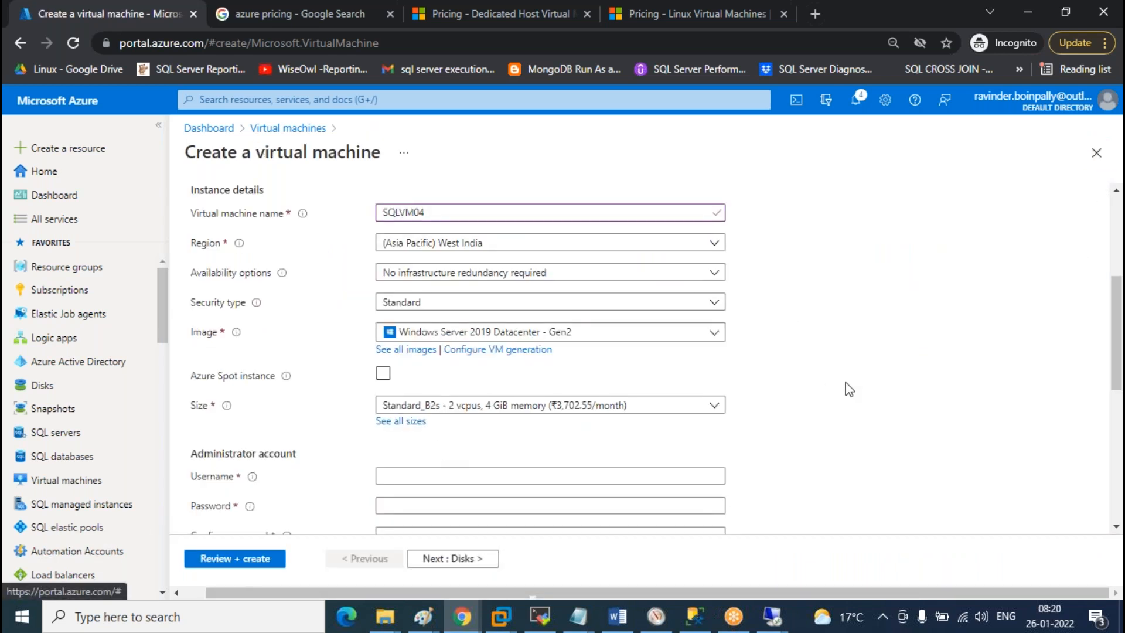
Reopen the full size list and check DS3_v2's 14 GiB RAM and 16 data disks
{"action": "left_click", "coordinate": [409, 422]}
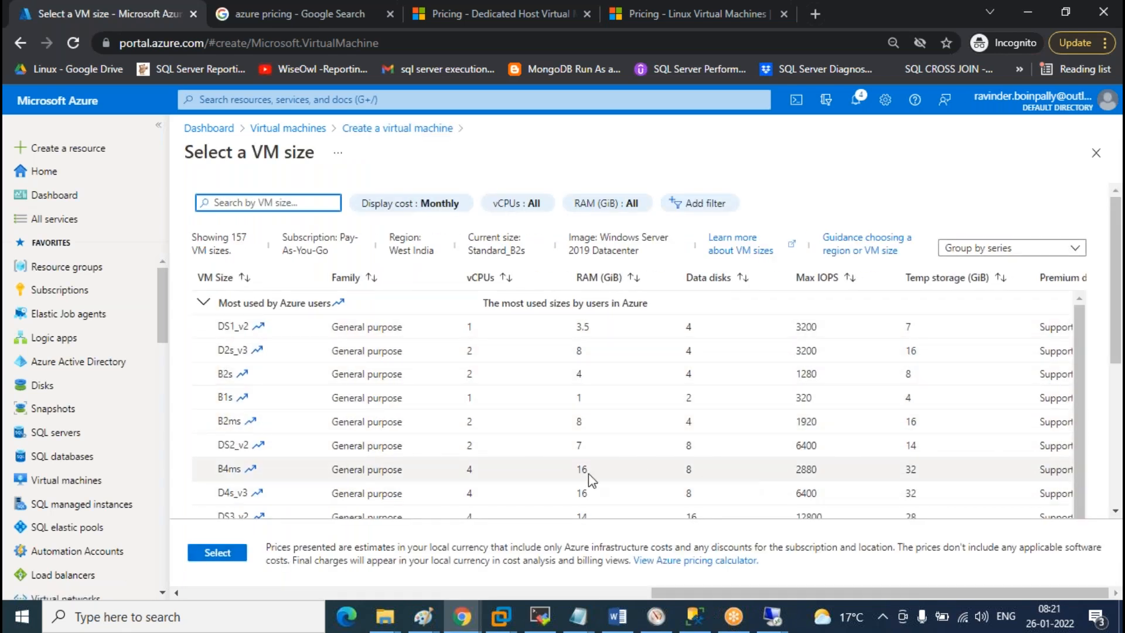
{"action": "double_click", "coordinate": [688, 473]}
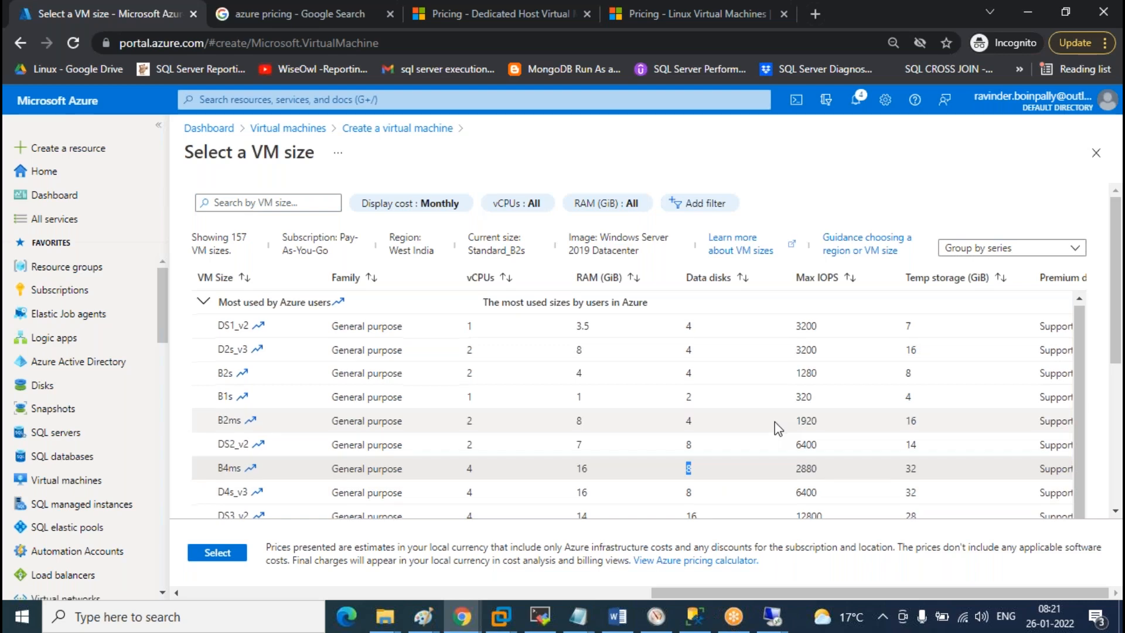
{"action": "scroll", "coordinate": [751, 422], "scroll_direction": "down", "scroll_amount": 3}
{"action": "double_click", "coordinate": [703, 358]}
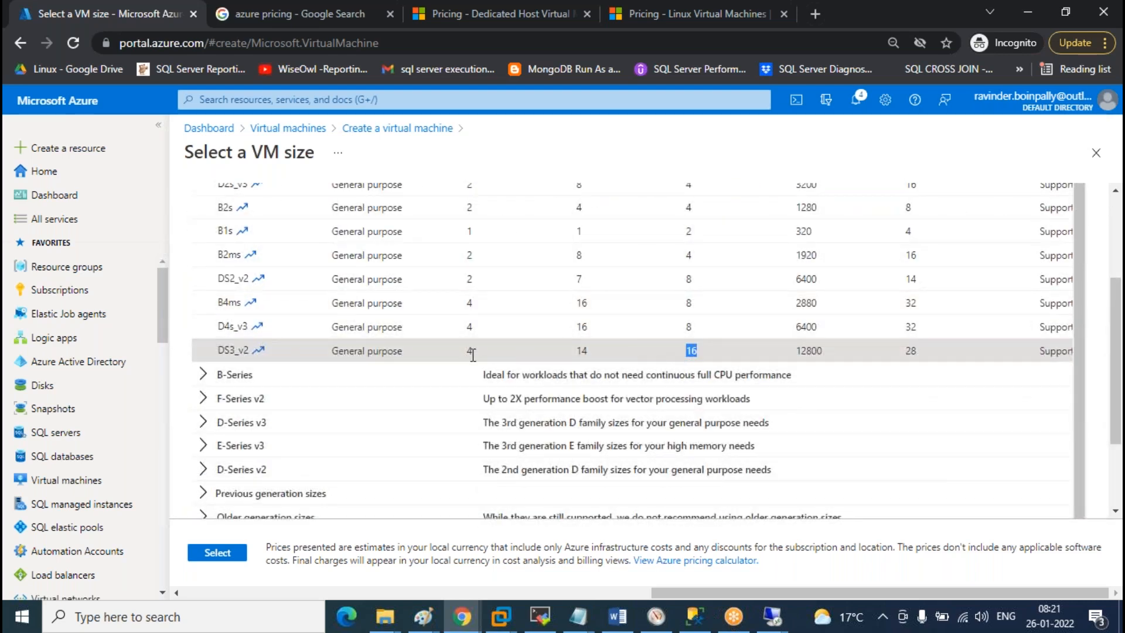
{"action": "double_click", "coordinate": [577, 352]}
{"action": "double_click", "coordinate": [691, 351]}
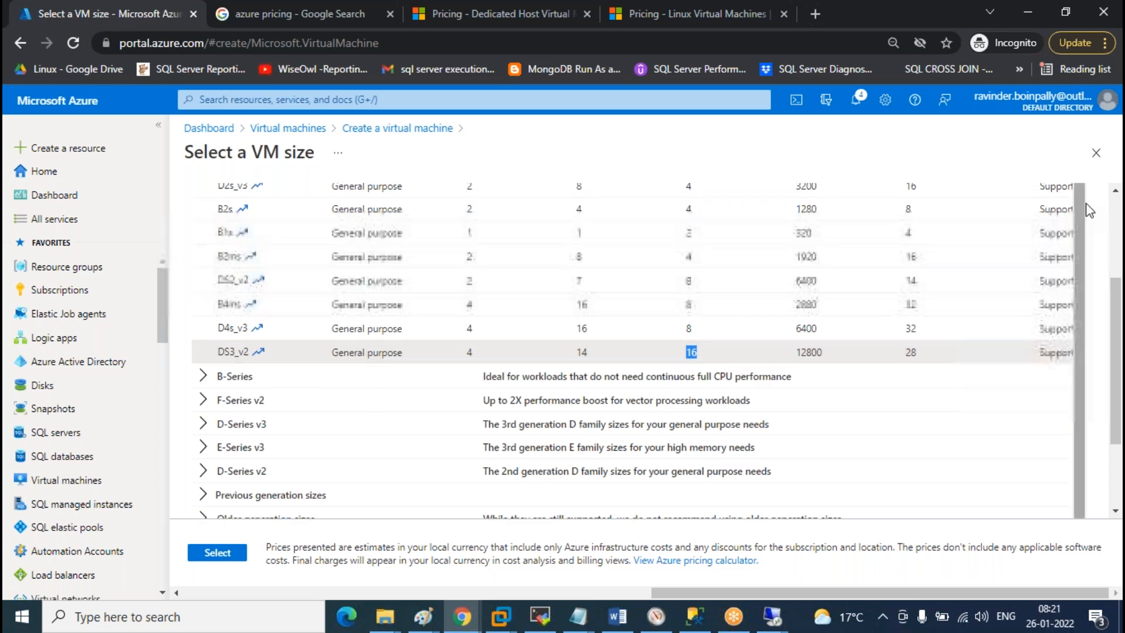
Discard the unsaved VM creation and open SQLVM01's overview from the Virtual machines list
{"action": "left_click", "coordinate": [1095, 152]}
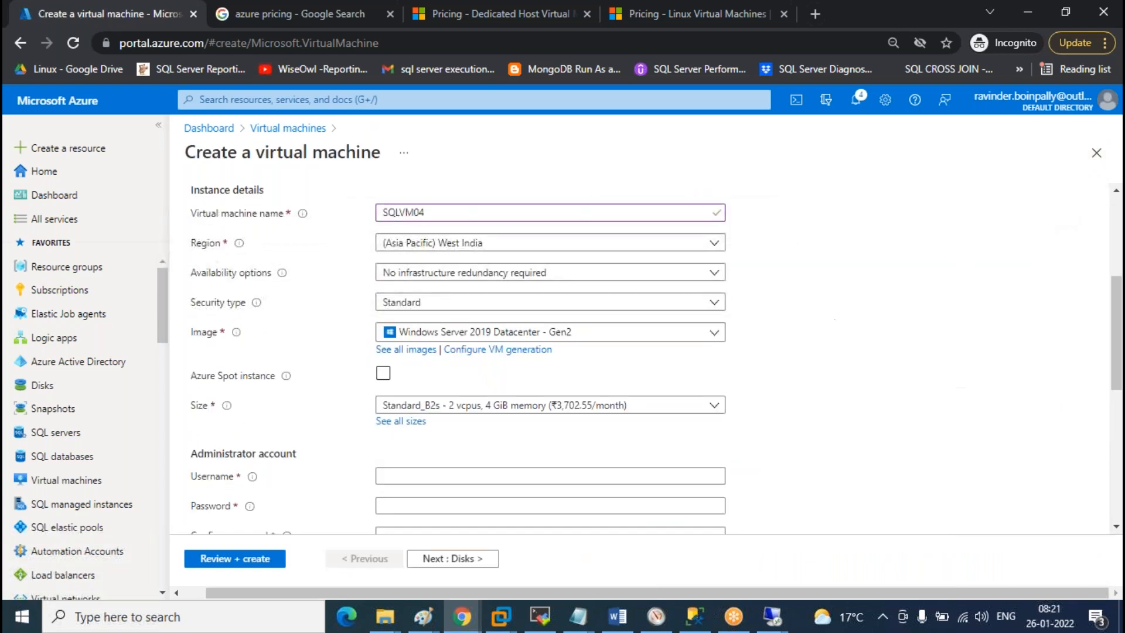
{"action": "left_click", "coordinate": [82, 492]}
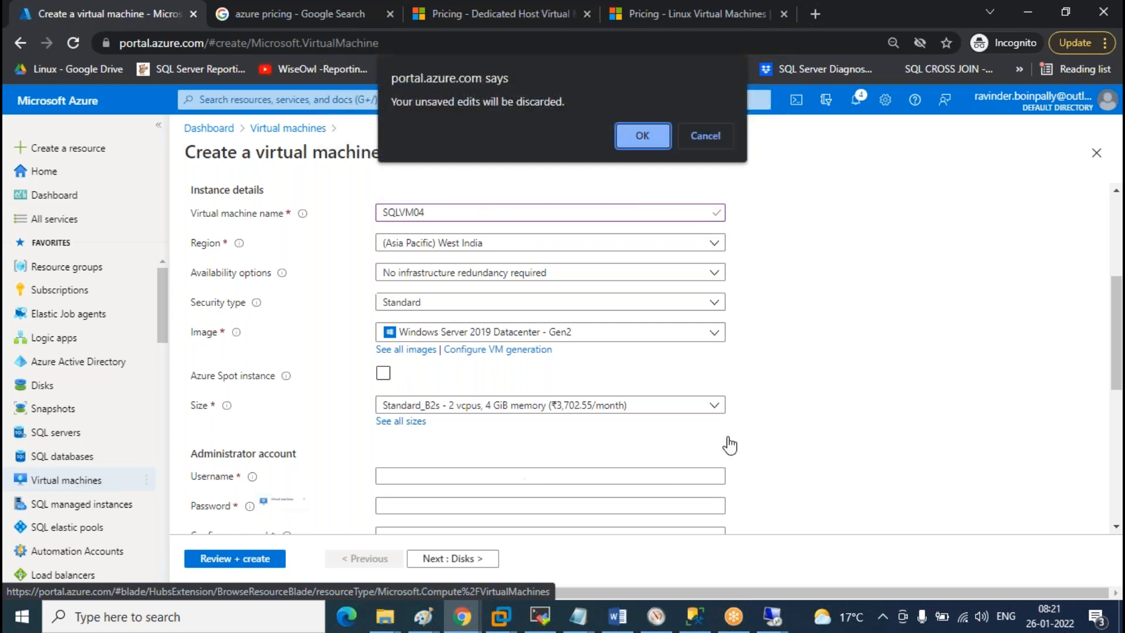
{"action": "left_click", "coordinate": [640, 132]}
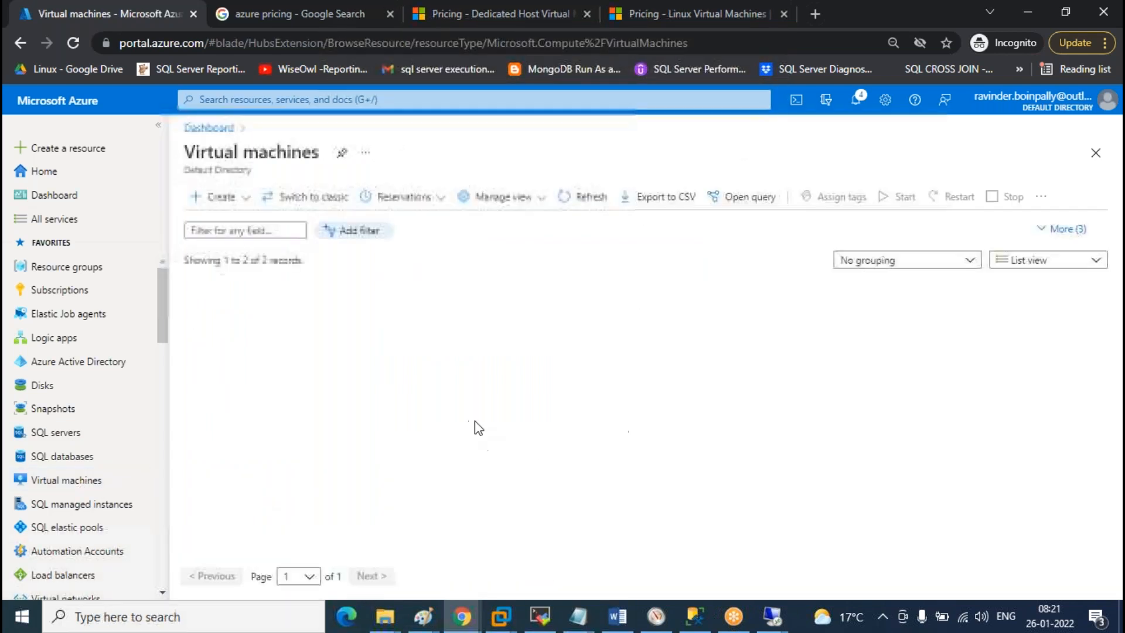
{"action": "left_click", "coordinate": [256, 320]}
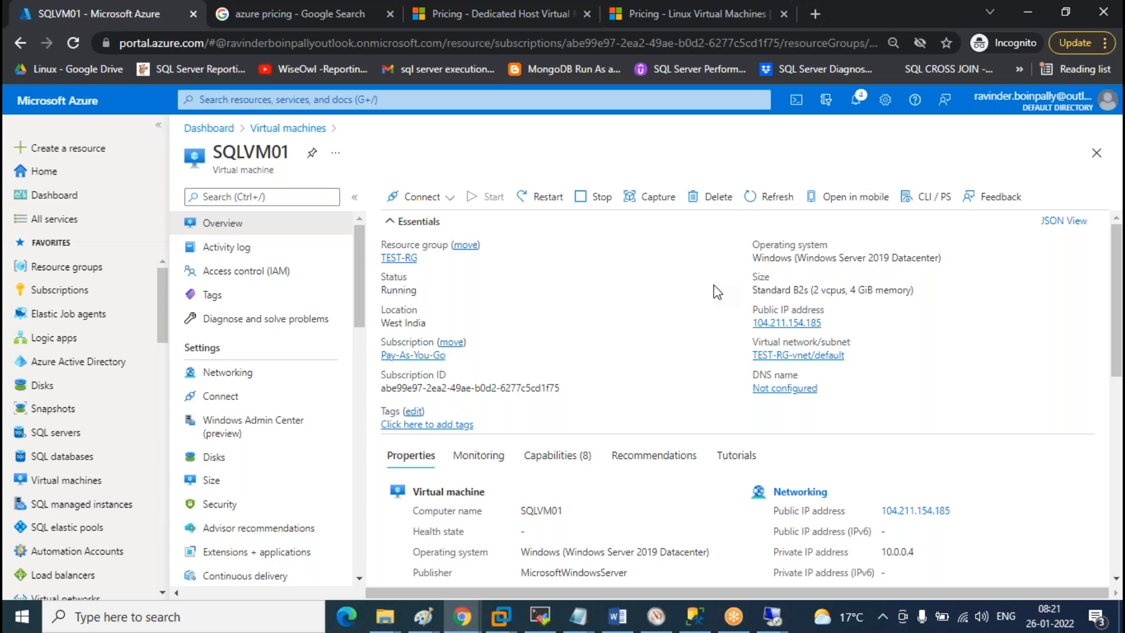
{"action": "left_click", "coordinate": [215, 481]}
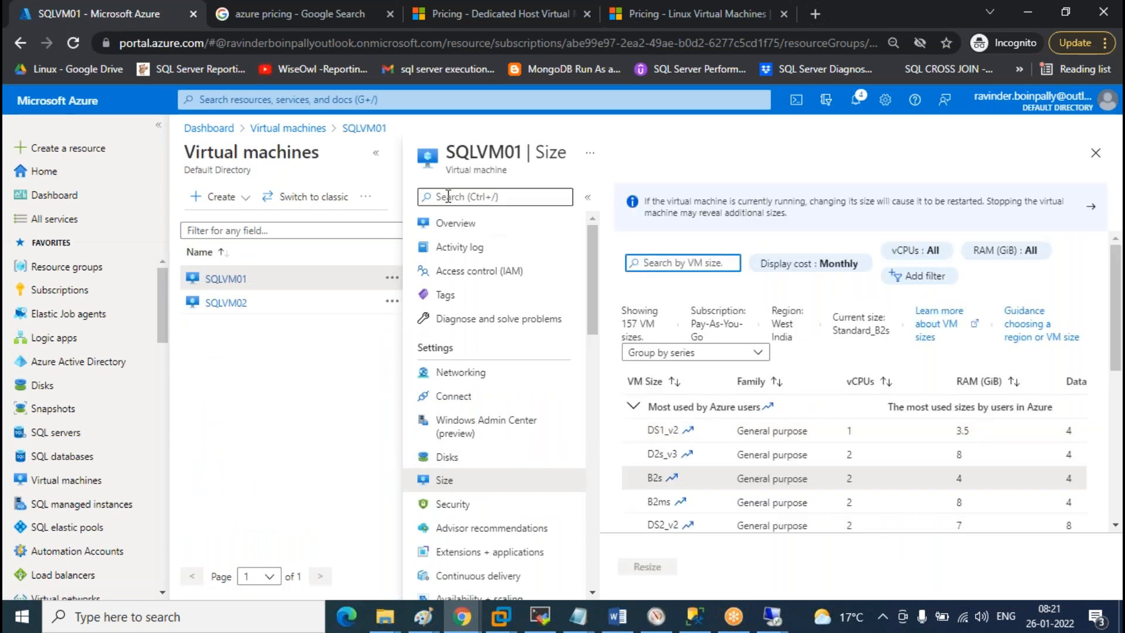
{"action": "left_click", "coordinate": [375, 153]}
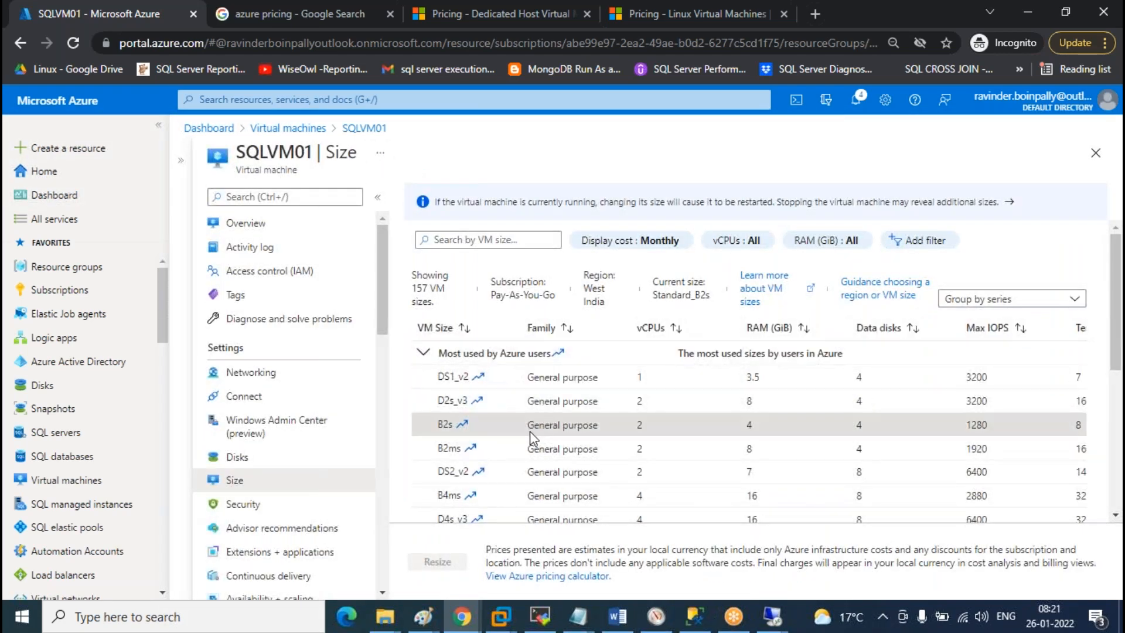
{"action": "left_click", "coordinate": [422, 353]}
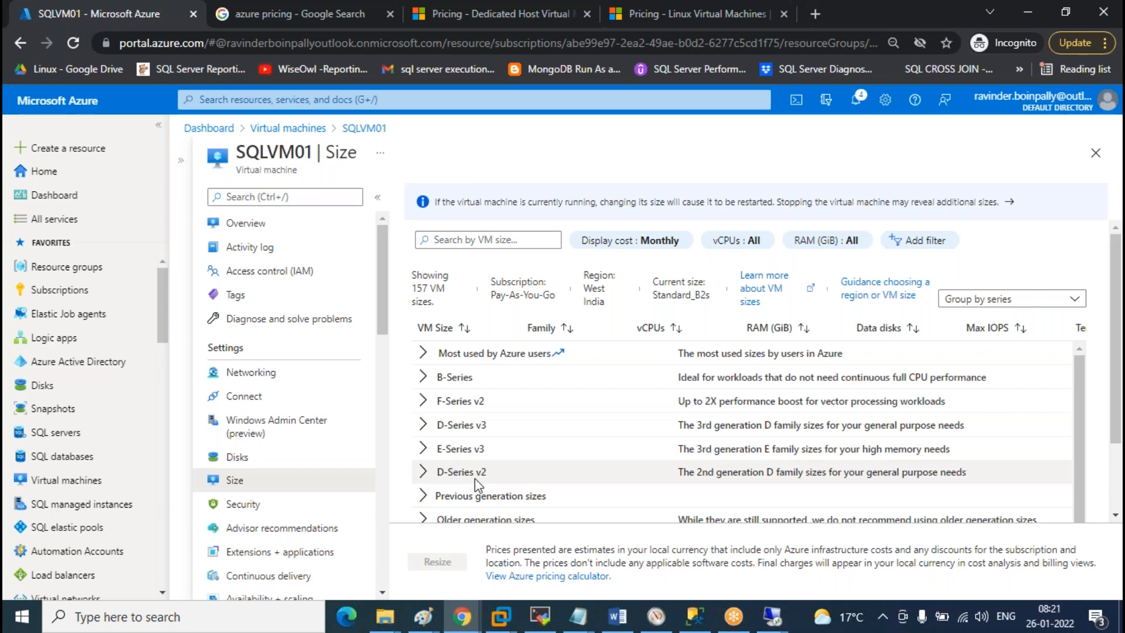
{"action": "left_click", "coordinate": [422, 449]}
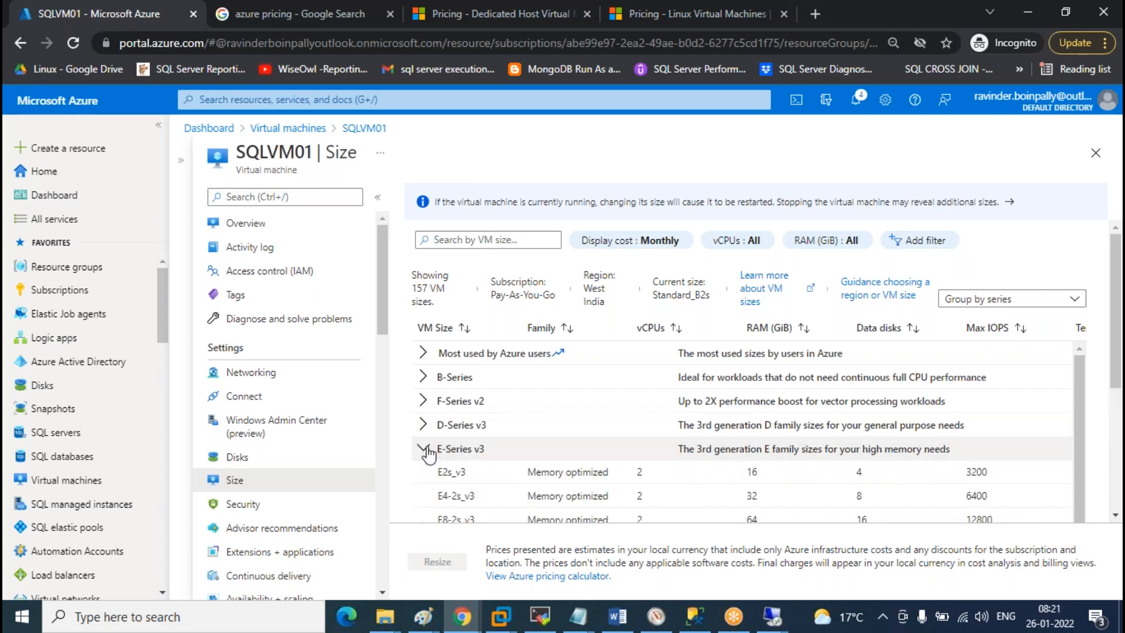
{"action": "left_click", "coordinate": [601, 495]}
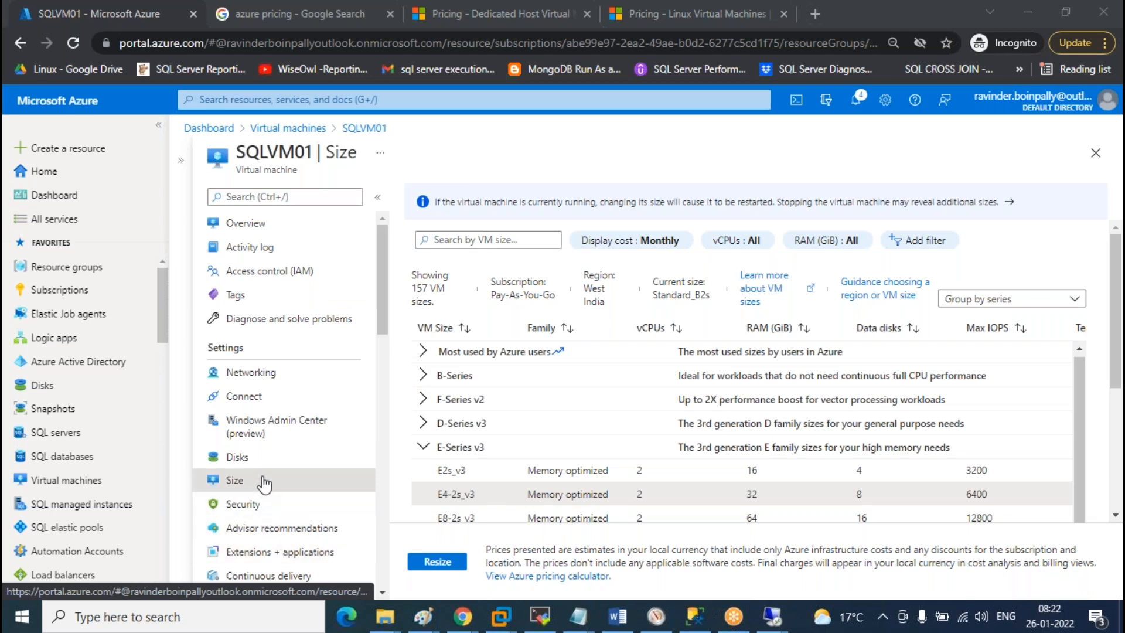
{"action": "left_click", "coordinate": [249, 223]}
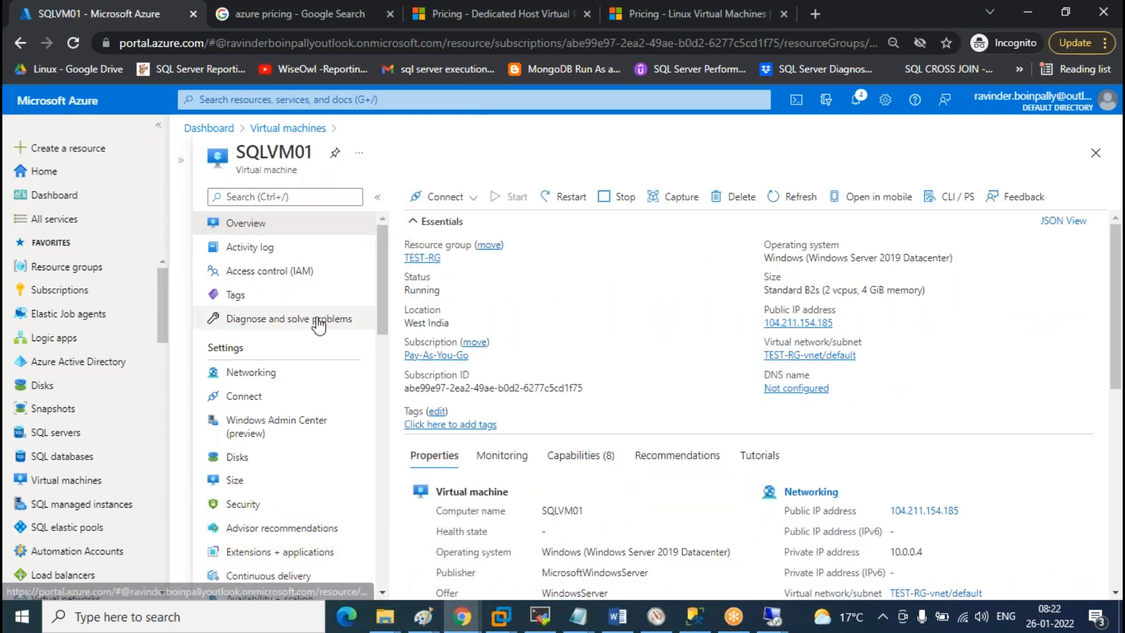
{"action": "scroll", "coordinate": [319, 325], "scroll_direction": "down", "scroll_amount": 1}
{"action": "scroll", "coordinate": [318, 326], "scroll_direction": "down", "scroll_amount": 7}
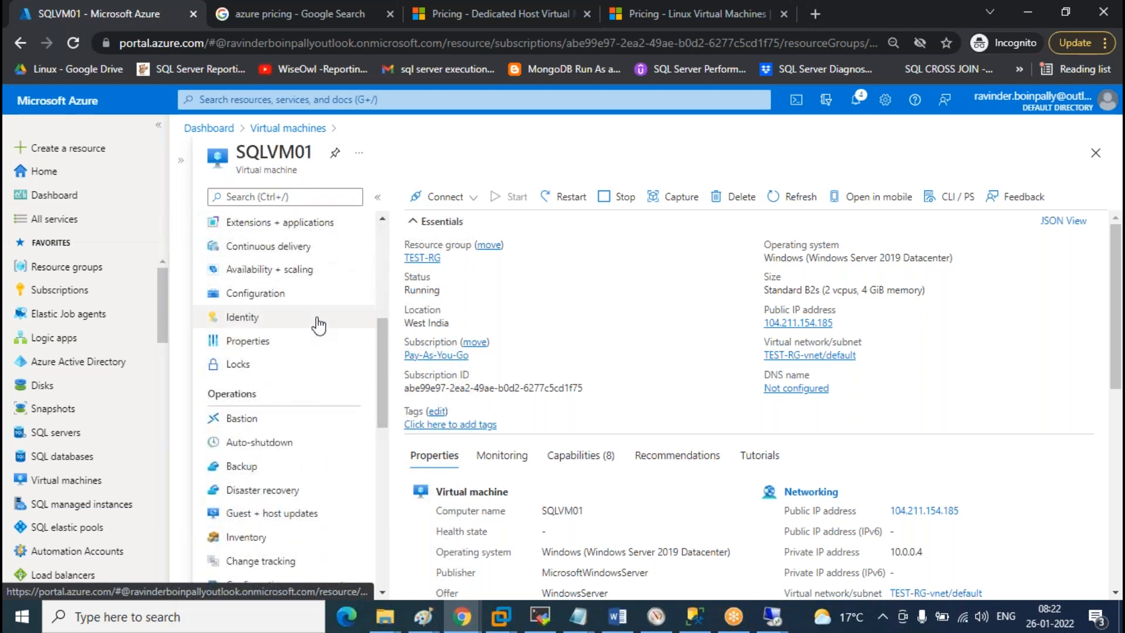
{"action": "scroll", "coordinate": [318, 326], "scroll_direction": "down", "scroll_amount": 6}
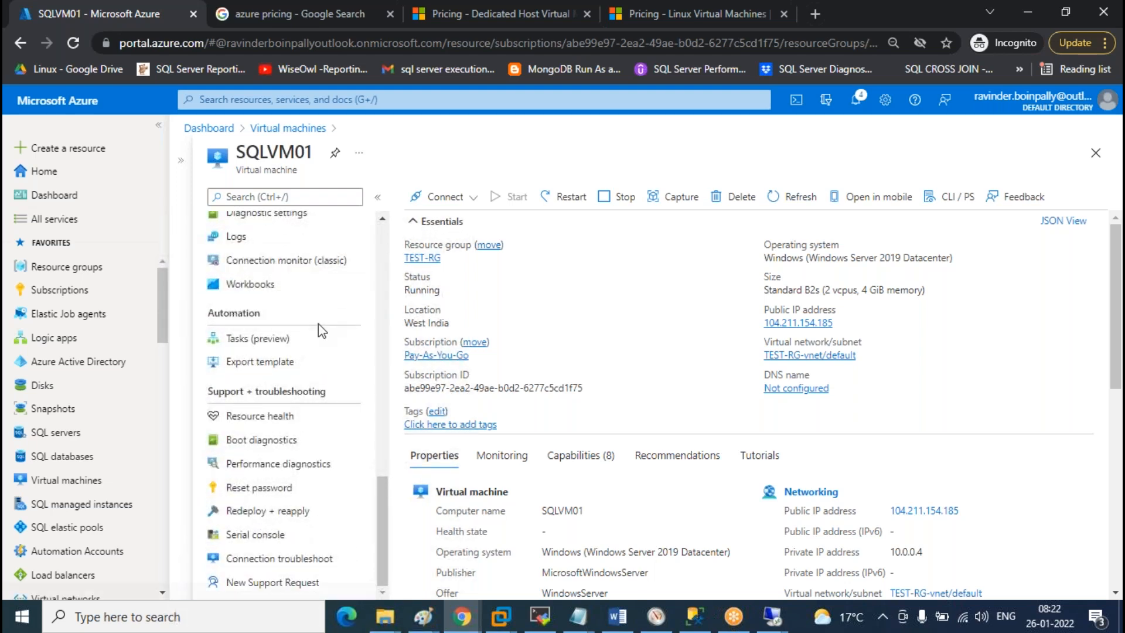
Open SQLVM01's Reset password page, then switch to the VM's Remote Desktop session
{"action": "left_click", "coordinate": [265, 490]}
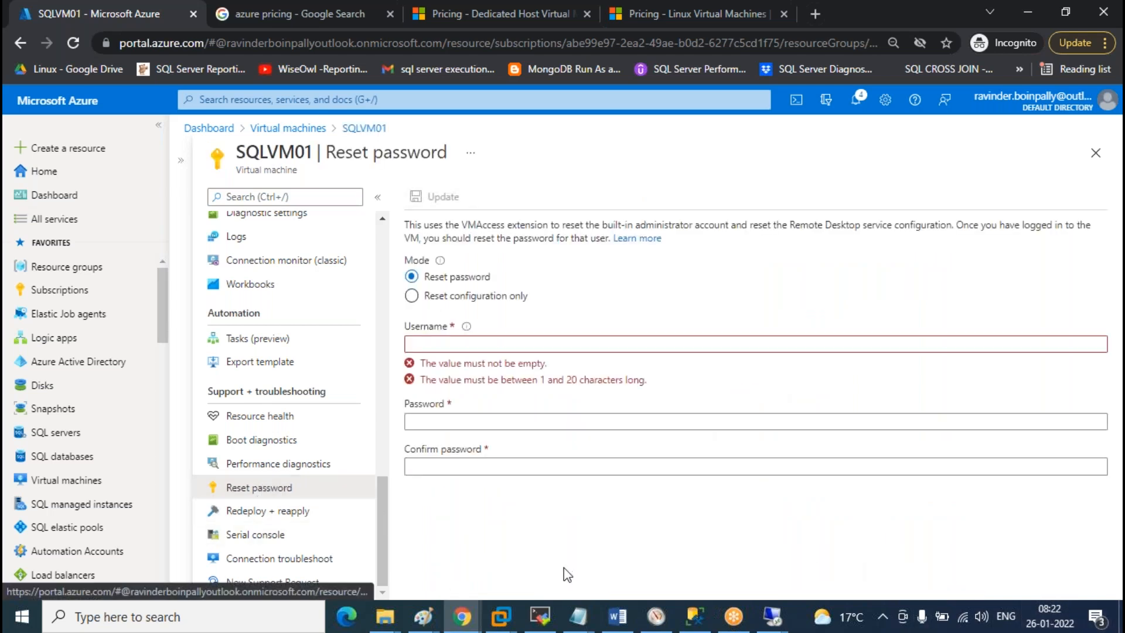
{"action": "left_click", "coordinate": [772, 617]}
{"action": "left_click", "coordinate": [838, 550]}
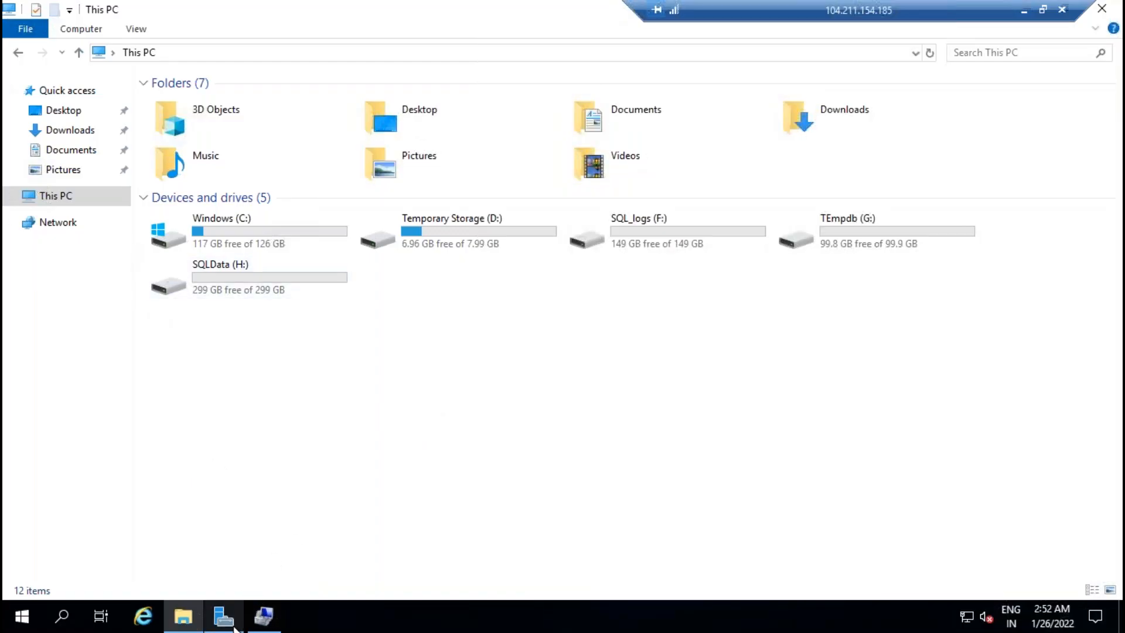
Confirm in Computer Management that Administrators has one member, then return to the Azure reset form
{"action": "left_click", "coordinate": [232, 623]}
{"action": "left_click", "coordinate": [260, 622]}
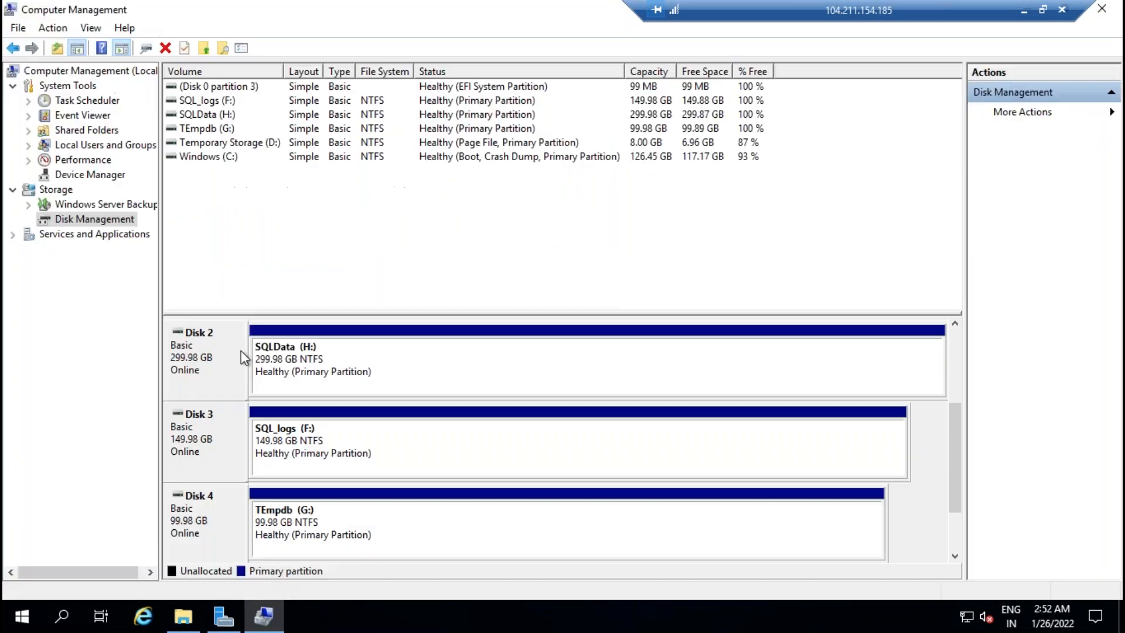
{"action": "left_click", "coordinate": [79, 147]}
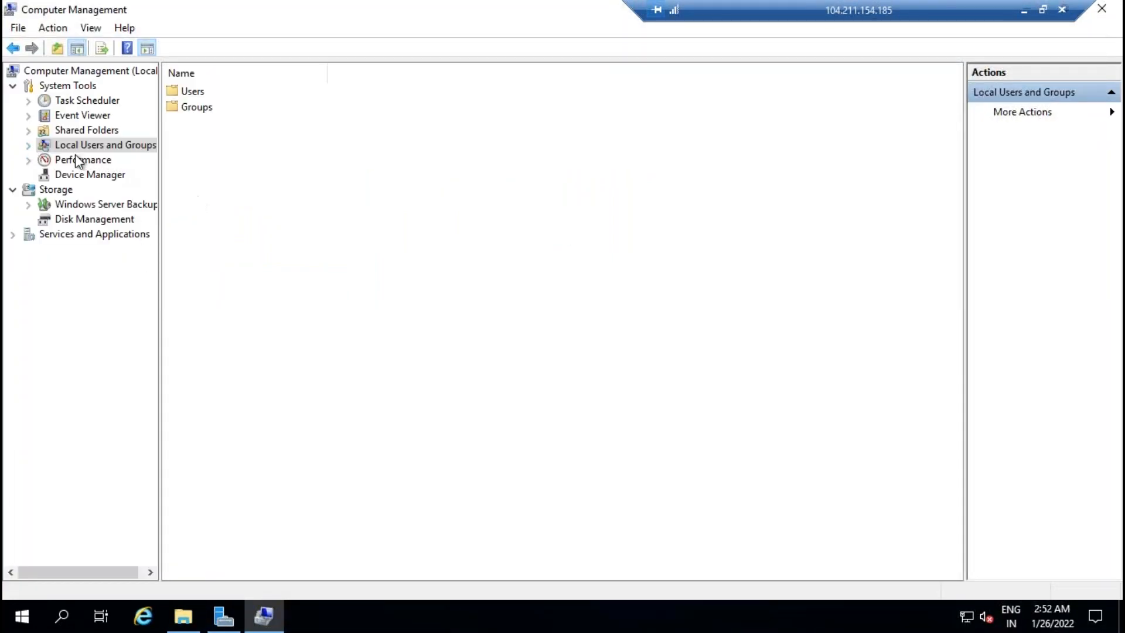
{"action": "left_click", "coordinate": [28, 145]}
{"action": "left_click", "coordinate": [86, 175]}
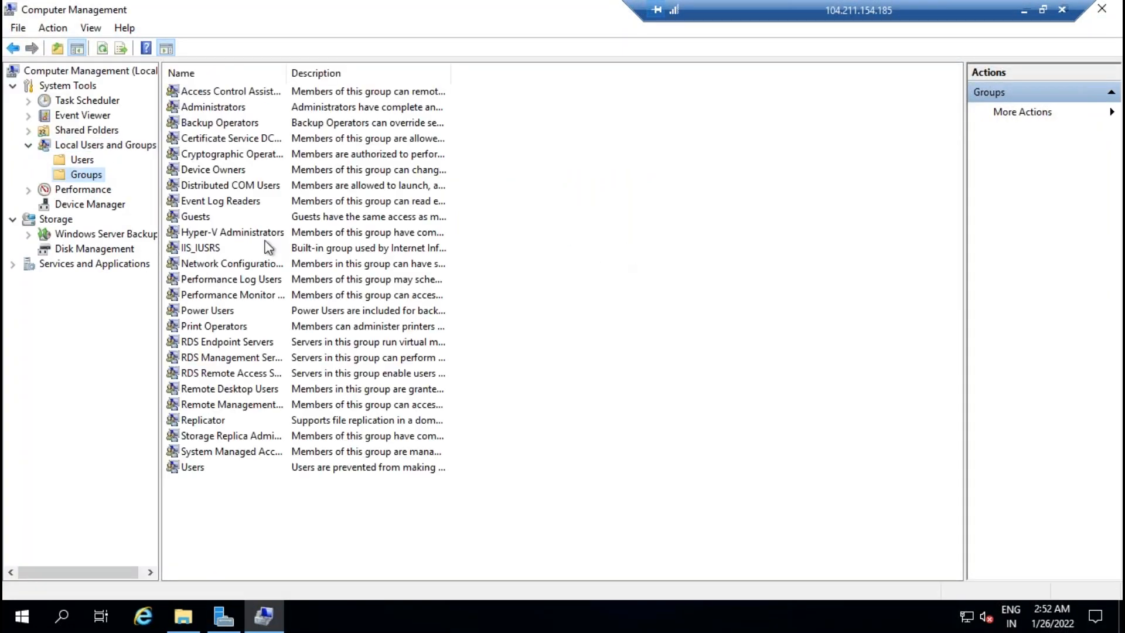
{"action": "left_click", "coordinate": [228, 110]}
{"action": "double_click", "coordinate": [227, 110]}
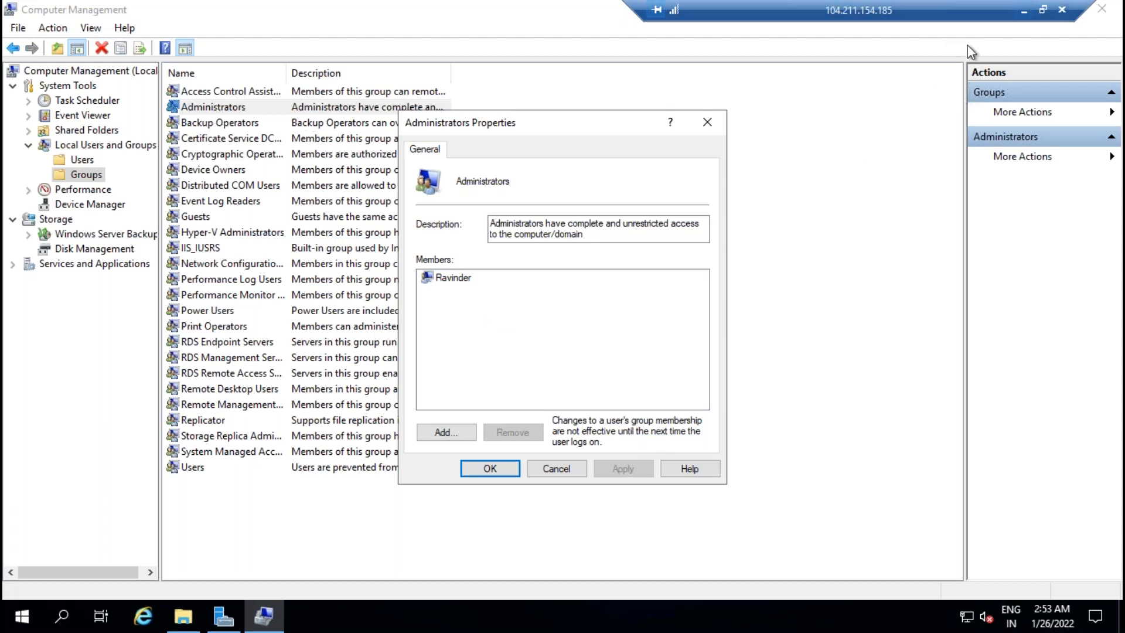
{"action": "left_click", "coordinate": [1024, 11]}
{"action": "left_click", "coordinate": [557, 344]}
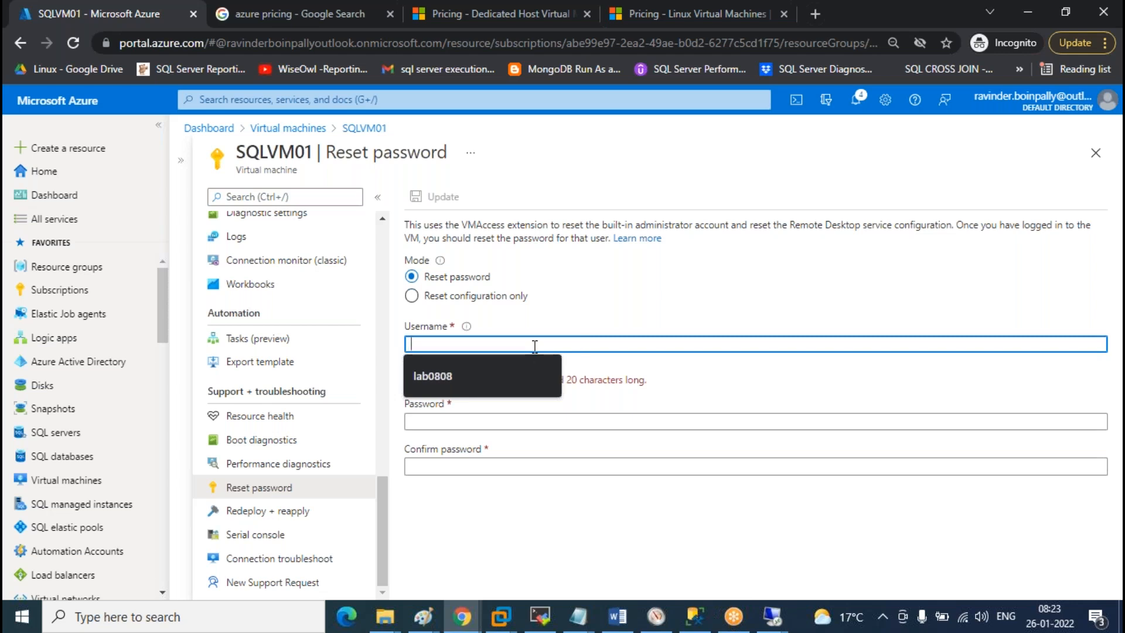
Submit a password reset on SQLVM01 with a new admin username and a confirmed password
{"action": "left_click", "coordinate": [1105, 230]}
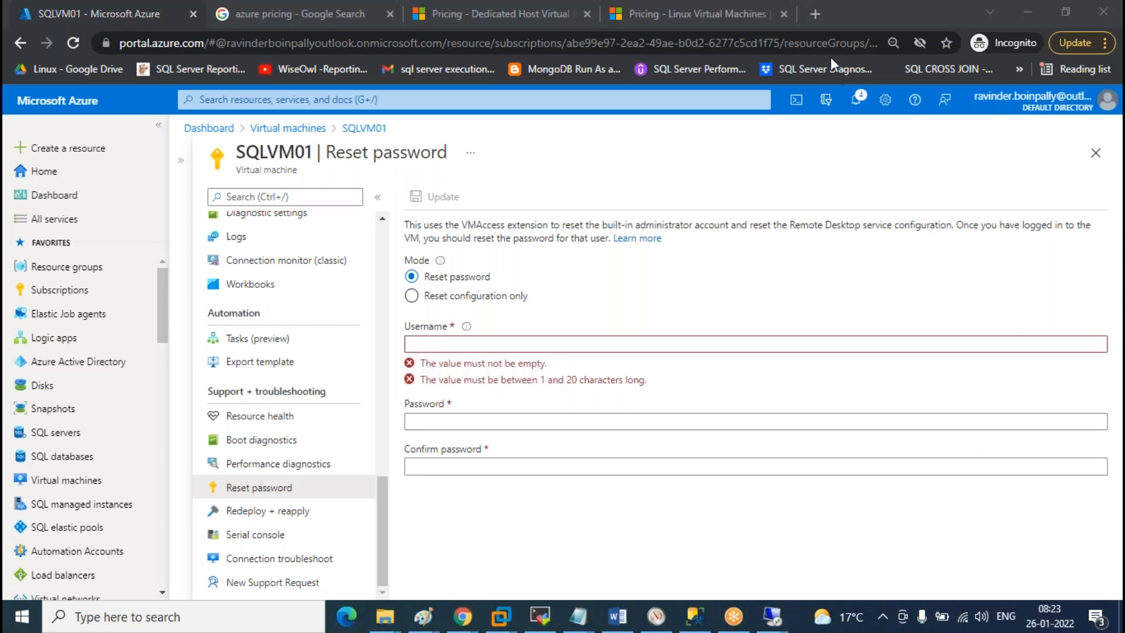
{"action": "left_click", "coordinate": [479, 346]}
{"action": "type", "text": "Ranjith"}
{"action": "left_click", "coordinate": [476, 384]}
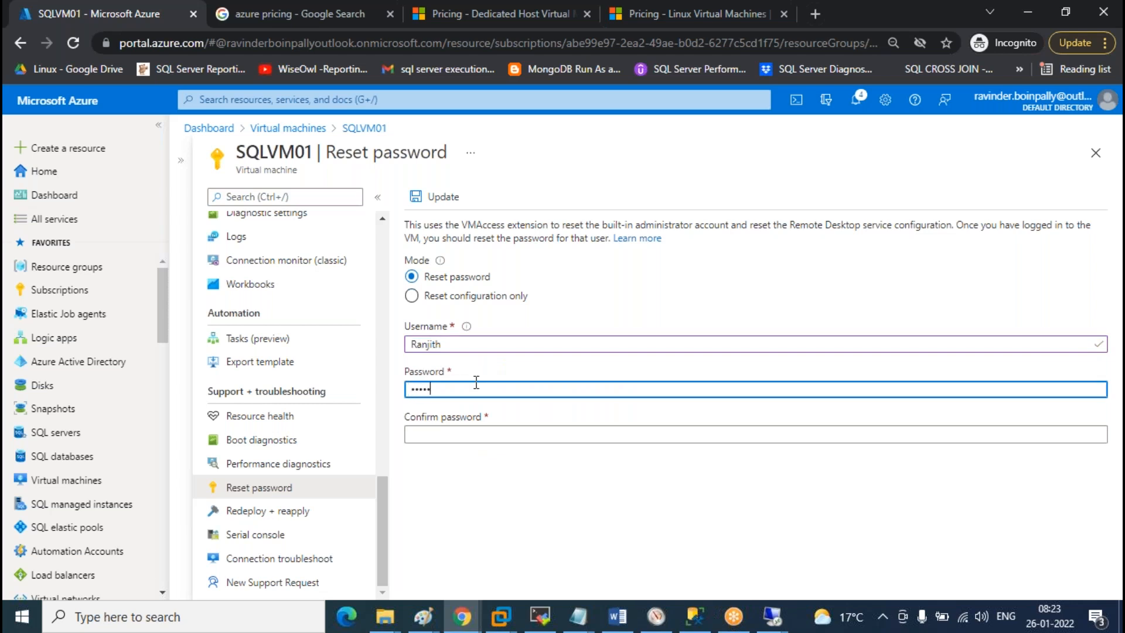
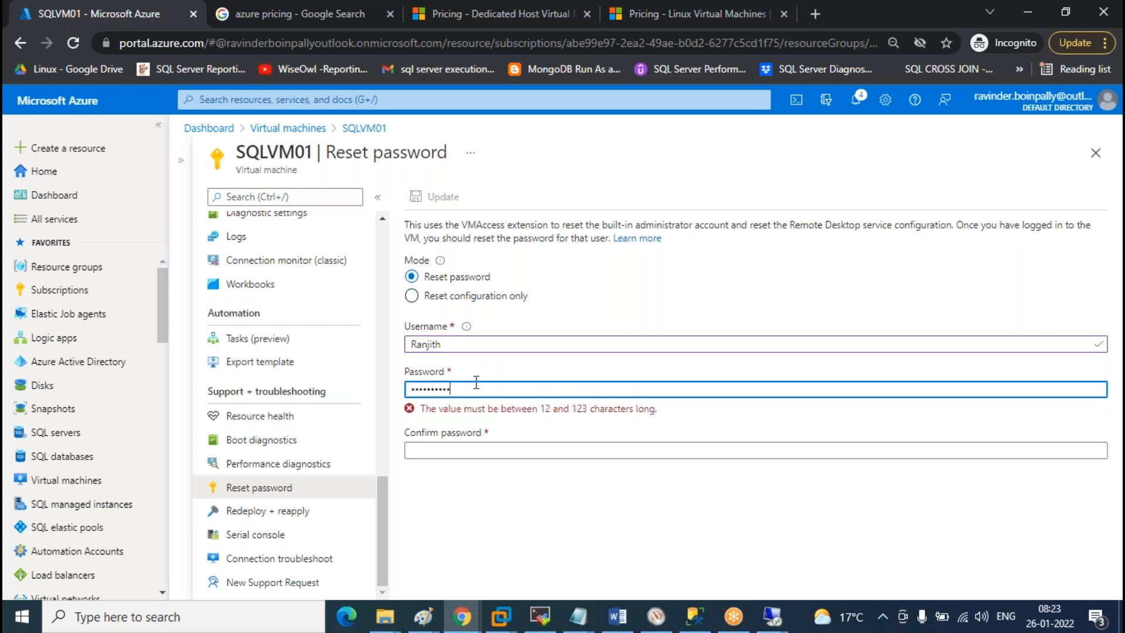
{"action": "key", "text": "Tab"}
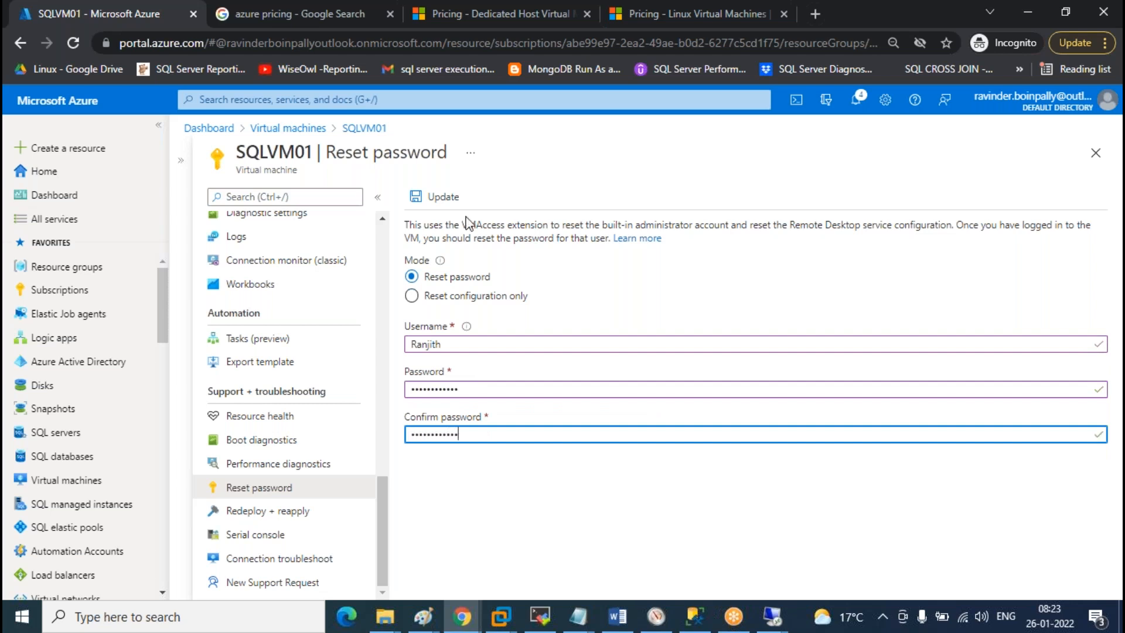
{"action": "left_click", "coordinate": [447, 197]}
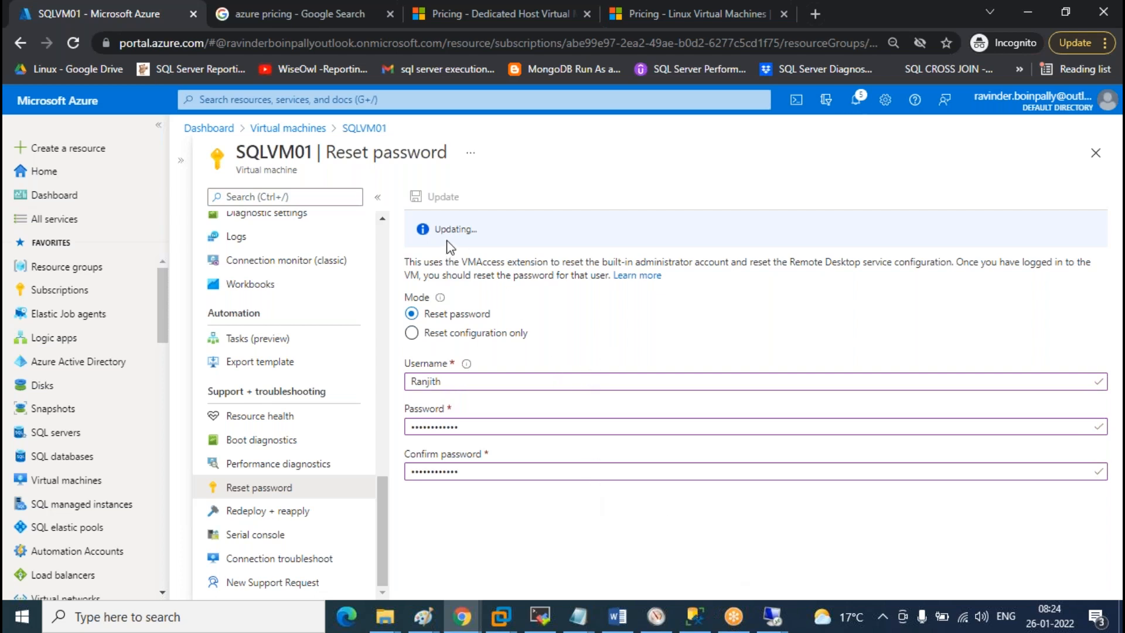
In the VM session, repeatedly reopen the Administrators group to check its member list
{"action": "mouse_move", "coordinate": [775, 626]}
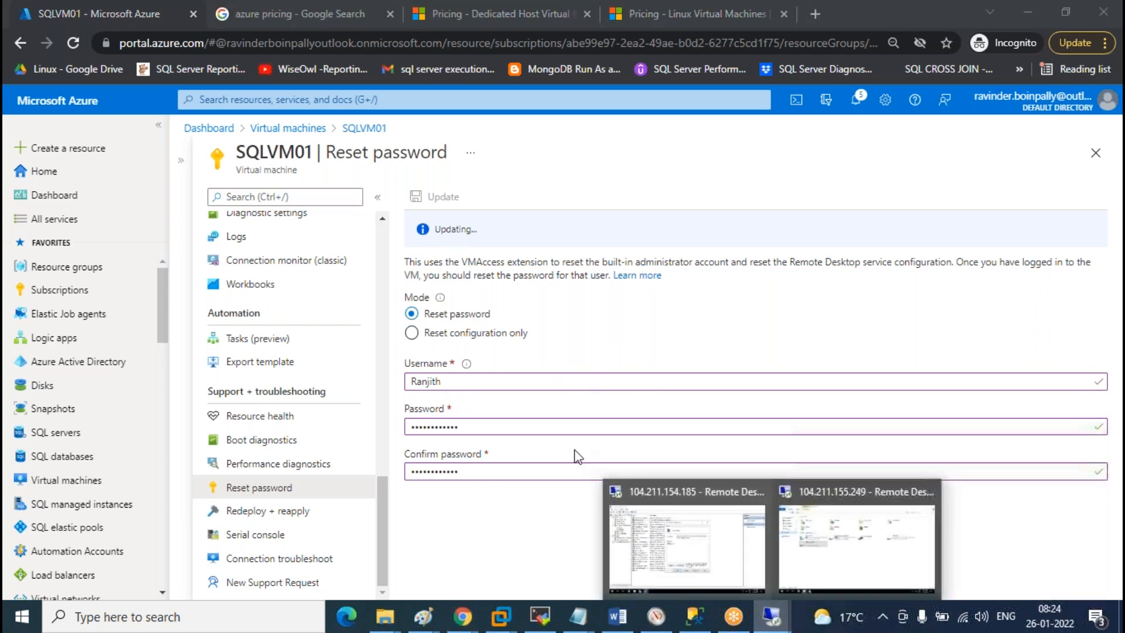
{"action": "left_click", "coordinate": [711, 558]}
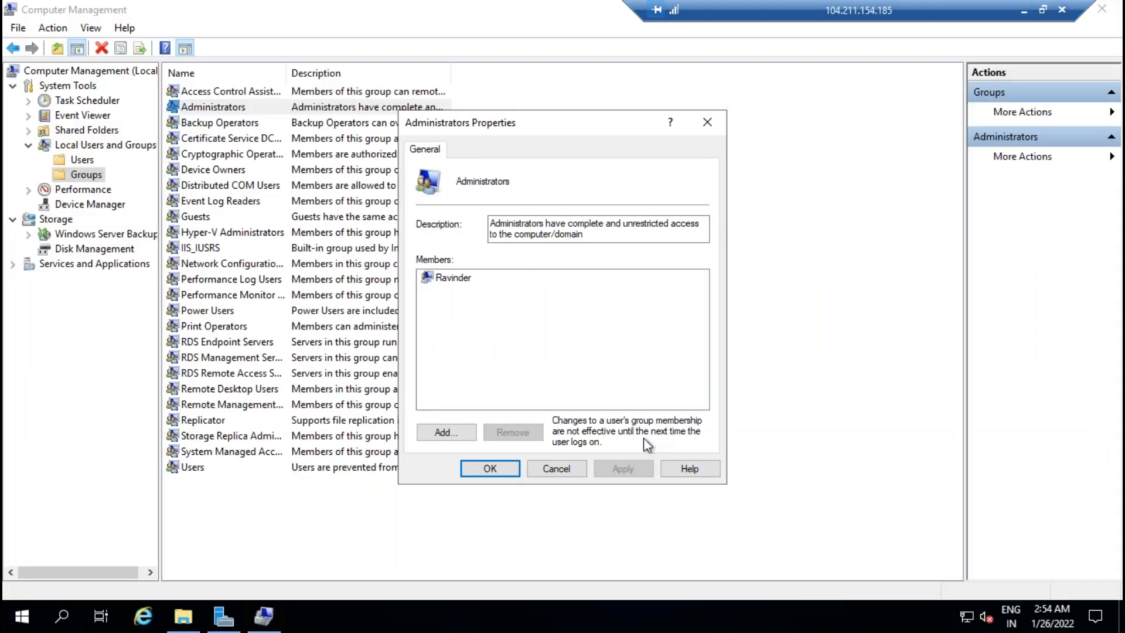
{"action": "left_click", "coordinate": [569, 468]}
{"action": "double_click", "coordinate": [230, 112]}
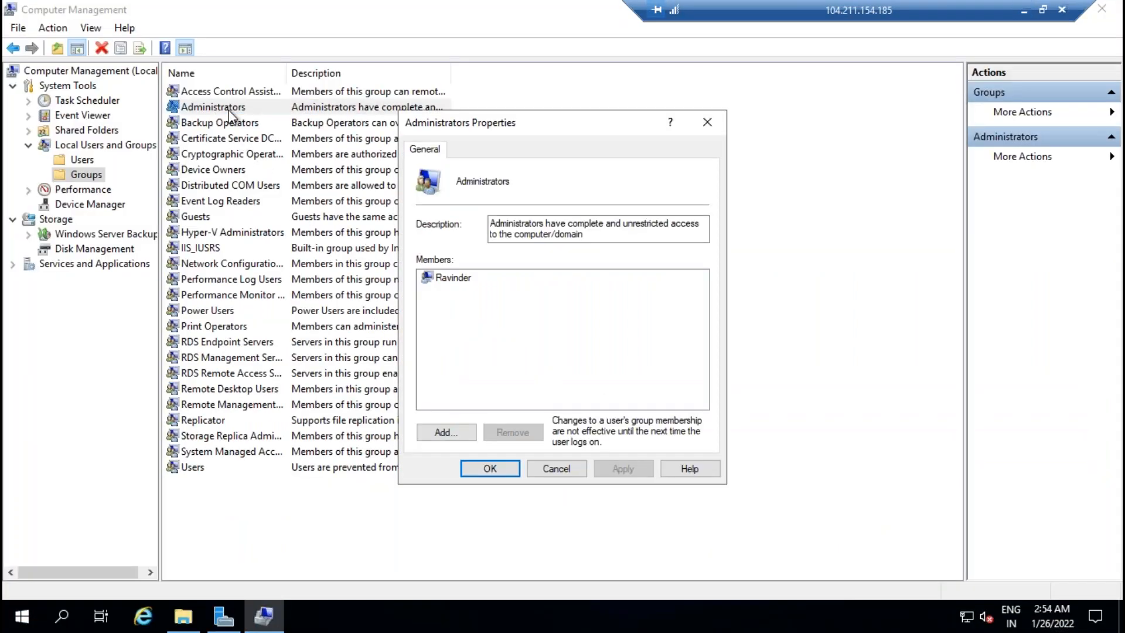
{"action": "left_click", "coordinate": [560, 470]}
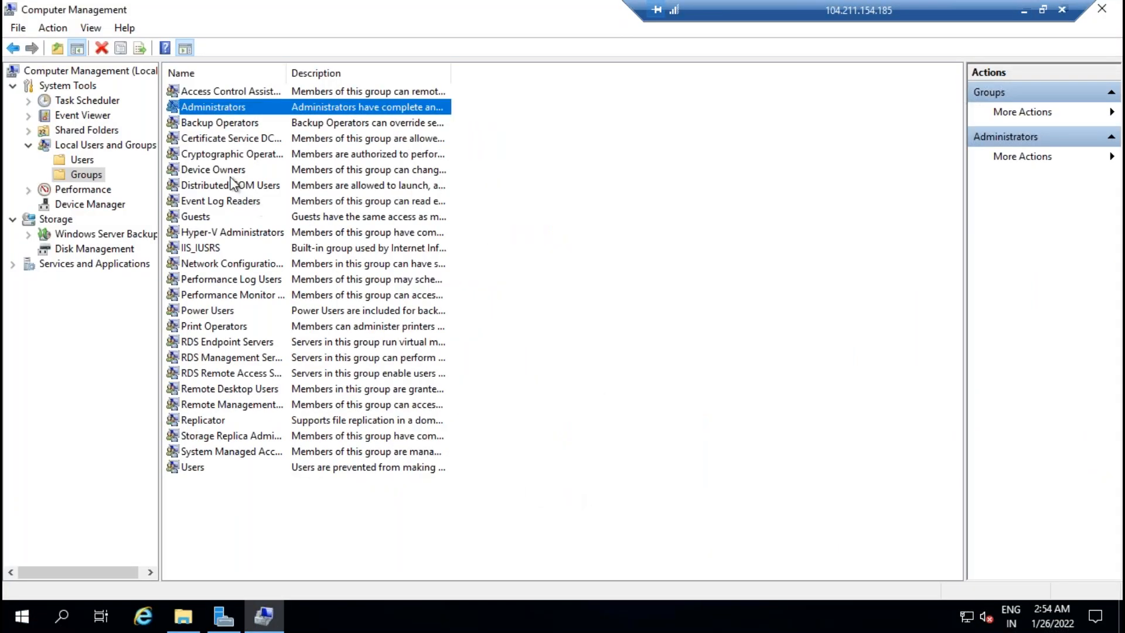
{"action": "double_click", "coordinate": [225, 108]}
{"action": "left_click", "coordinate": [575, 469]}
{"action": "double_click", "coordinate": [226, 108]}
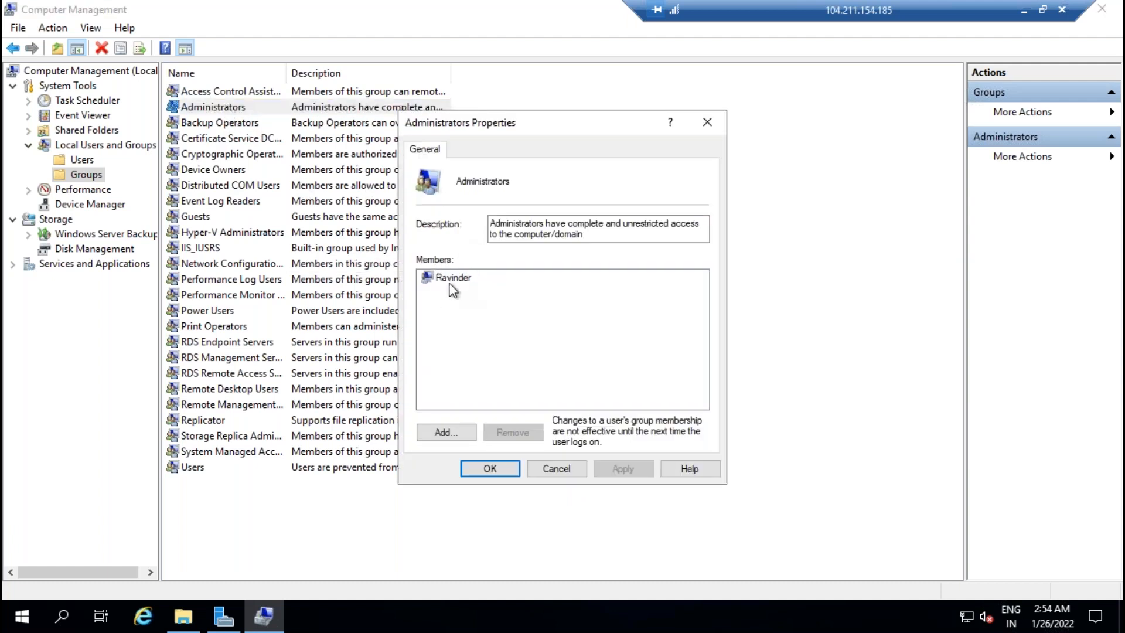
{"action": "left_click", "coordinate": [557, 468]}
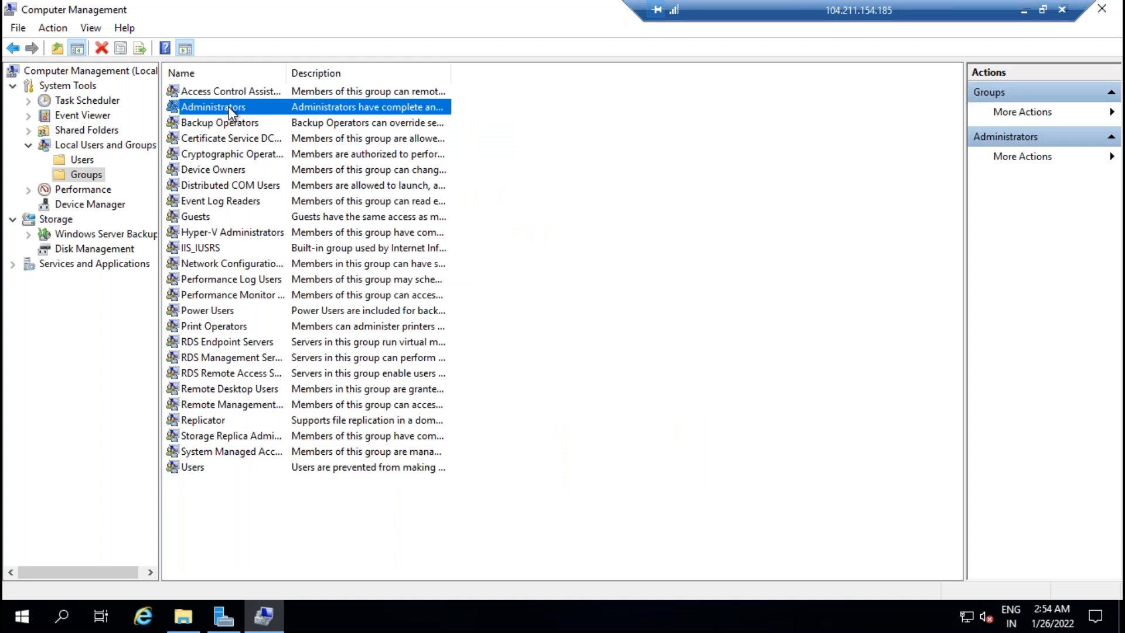
{"action": "double_click", "coordinate": [226, 107]}
{"action": "left_click", "coordinate": [542, 468]}
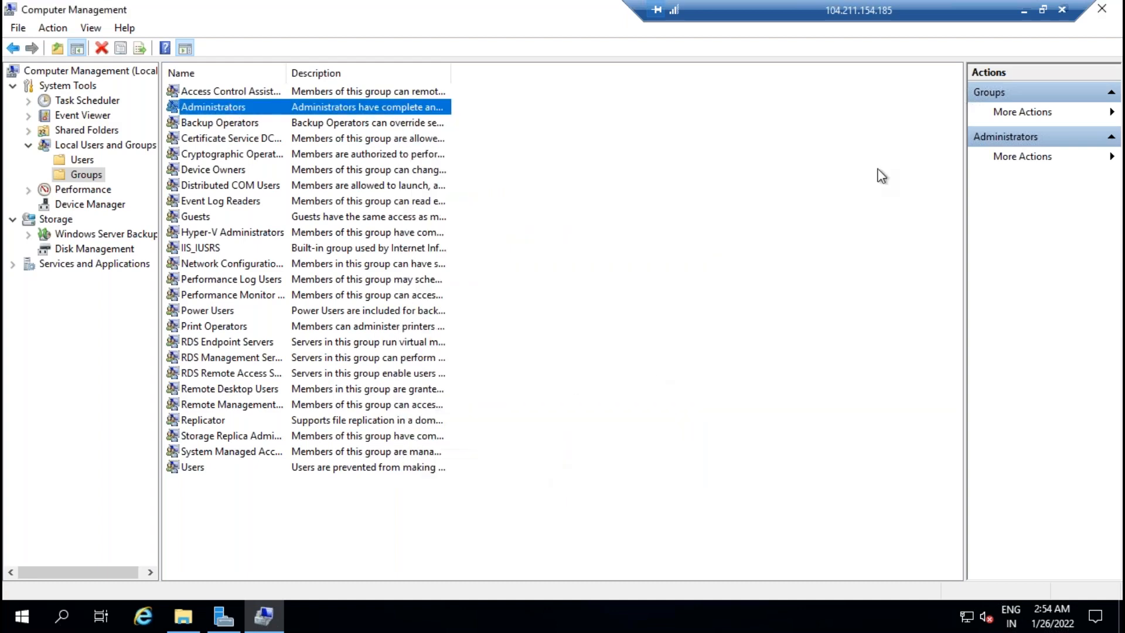
After a brief look at the portal, review the Administrators group members again and close it
{"action": "left_click", "coordinate": [1025, 10]}
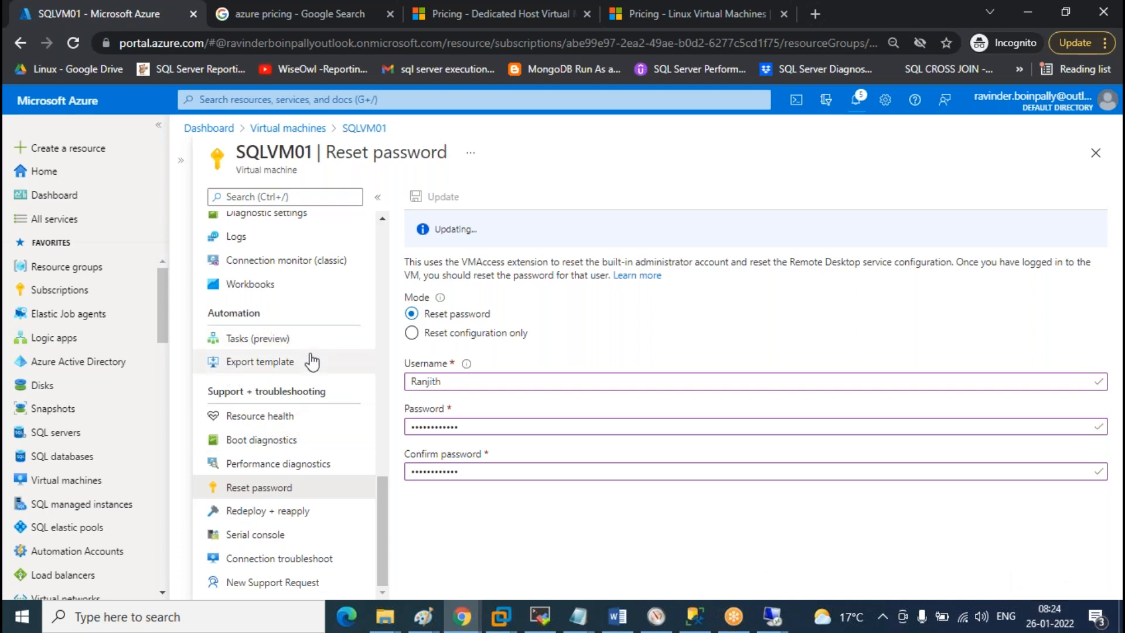
{"action": "scroll", "coordinate": [309, 364], "scroll_direction": "up", "scroll_amount": 5}
{"action": "scroll", "coordinate": [284, 399], "scroll_direction": "down", "scroll_amount": 5}
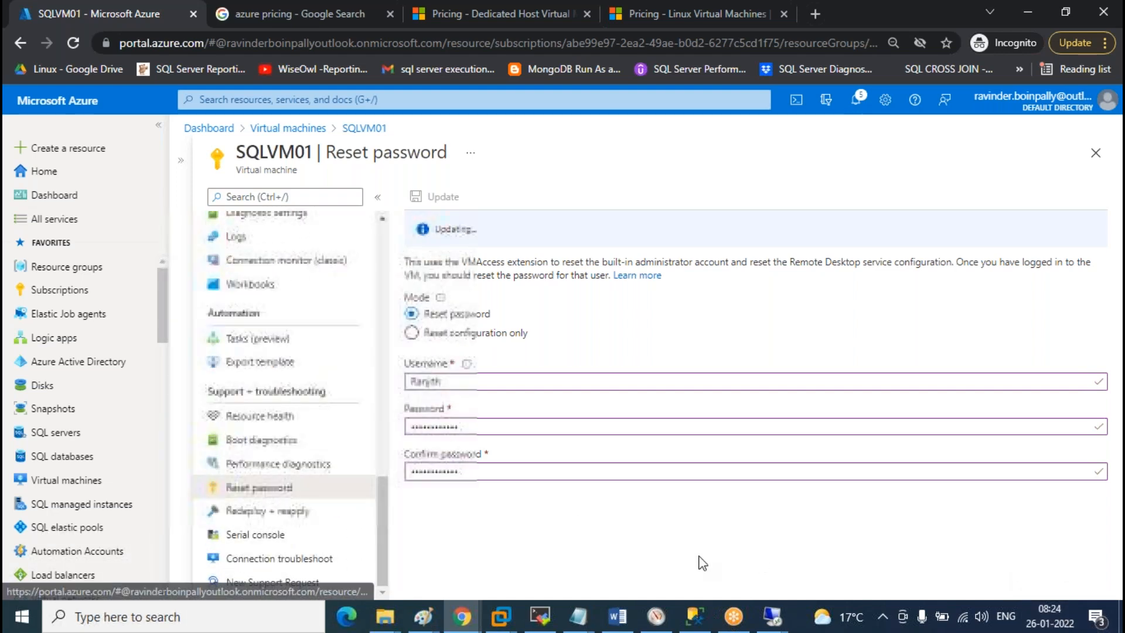
{"action": "mouse_move", "coordinate": [773, 615]}
{"action": "left_click", "coordinate": [673, 539]}
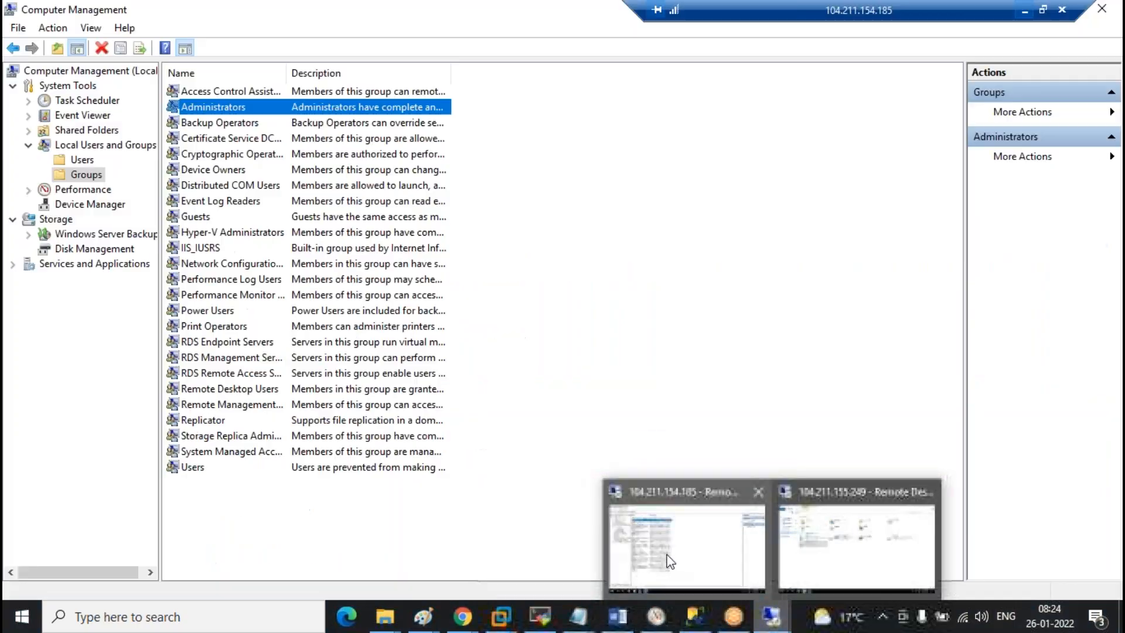
{"action": "double_click", "coordinate": [231, 106]}
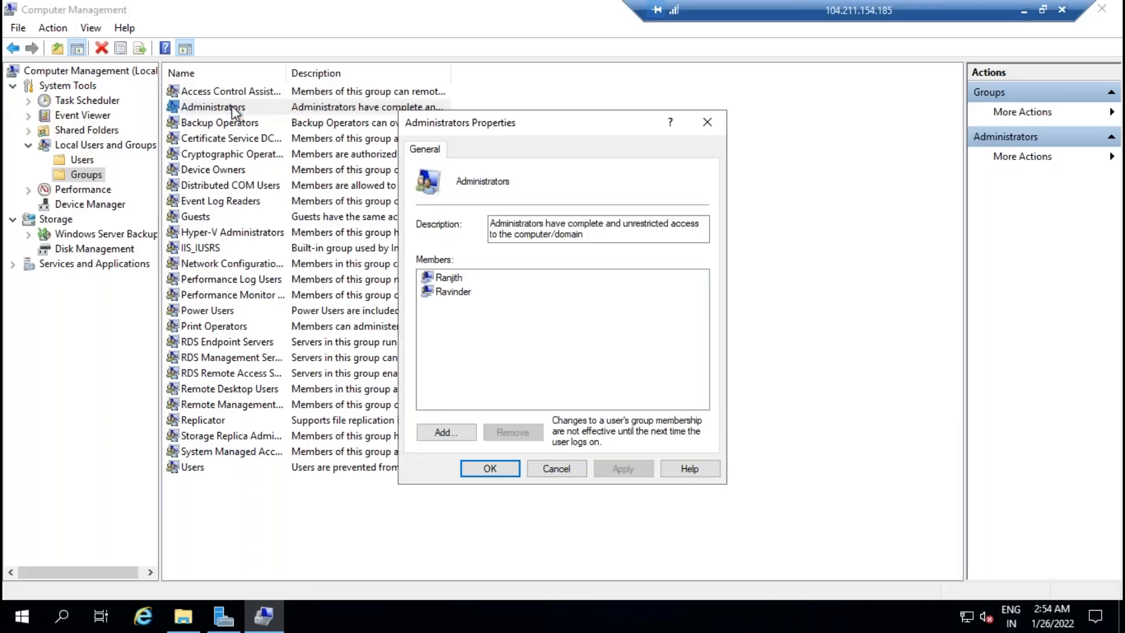
{"action": "left_click", "coordinate": [453, 282]}
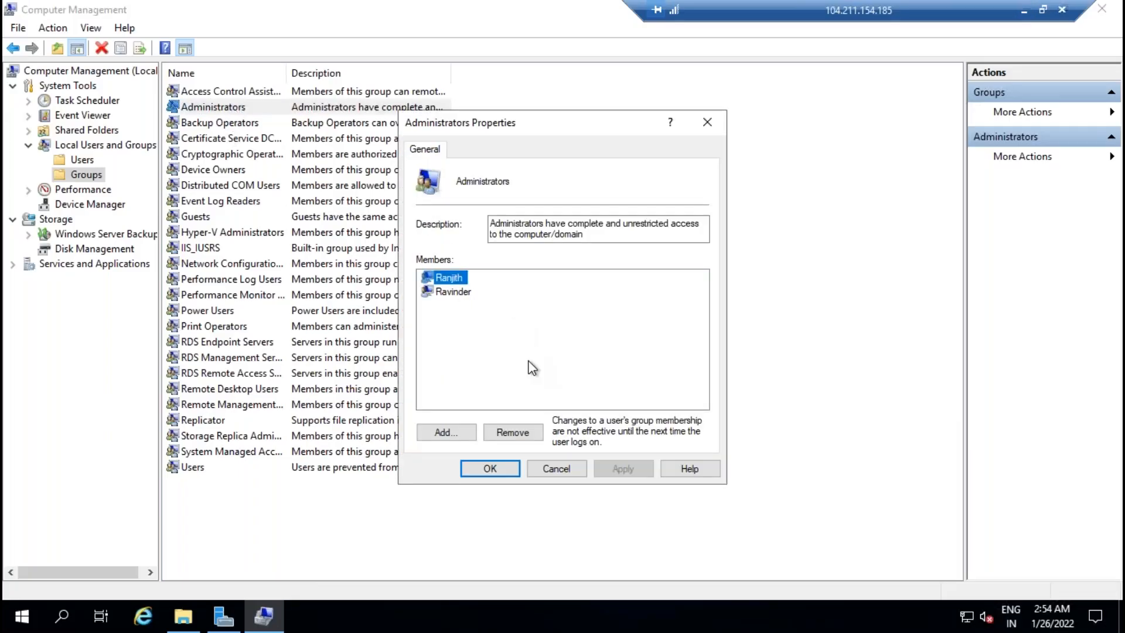
{"action": "left_click", "coordinate": [580, 471]}
Open SQLVM01's overview and start a Remote Desktop connection to 104.211.154.185
{"action": "left_click", "coordinate": [1023, 10]}
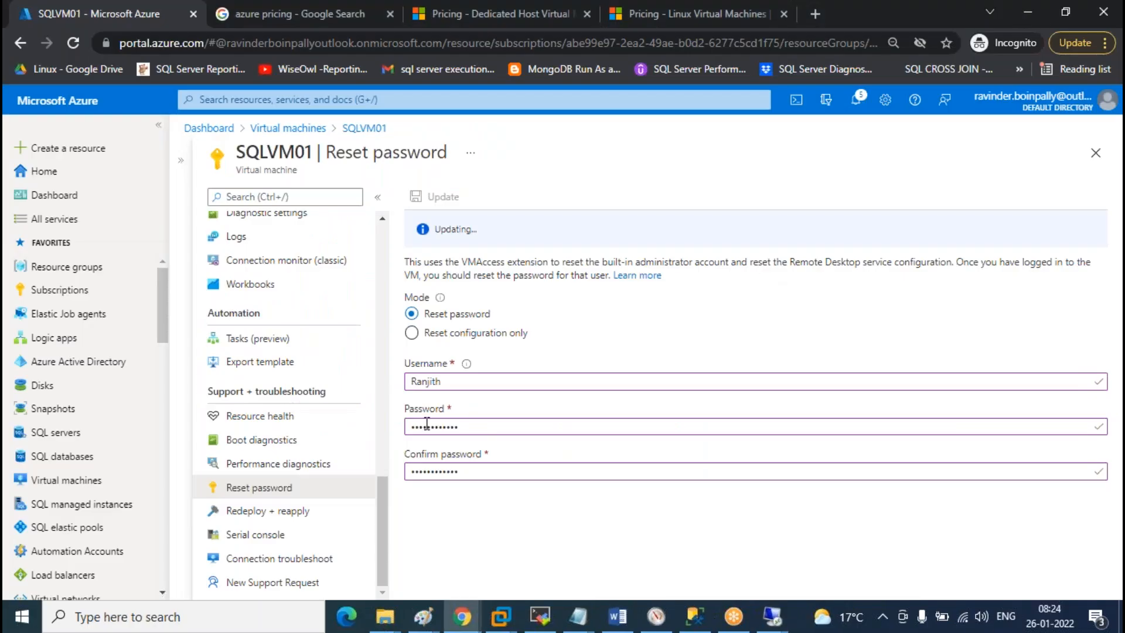
{"action": "scroll", "coordinate": [300, 345], "scroll_direction": "up", "scroll_amount": 10}
{"action": "left_click", "coordinate": [276, 225]}
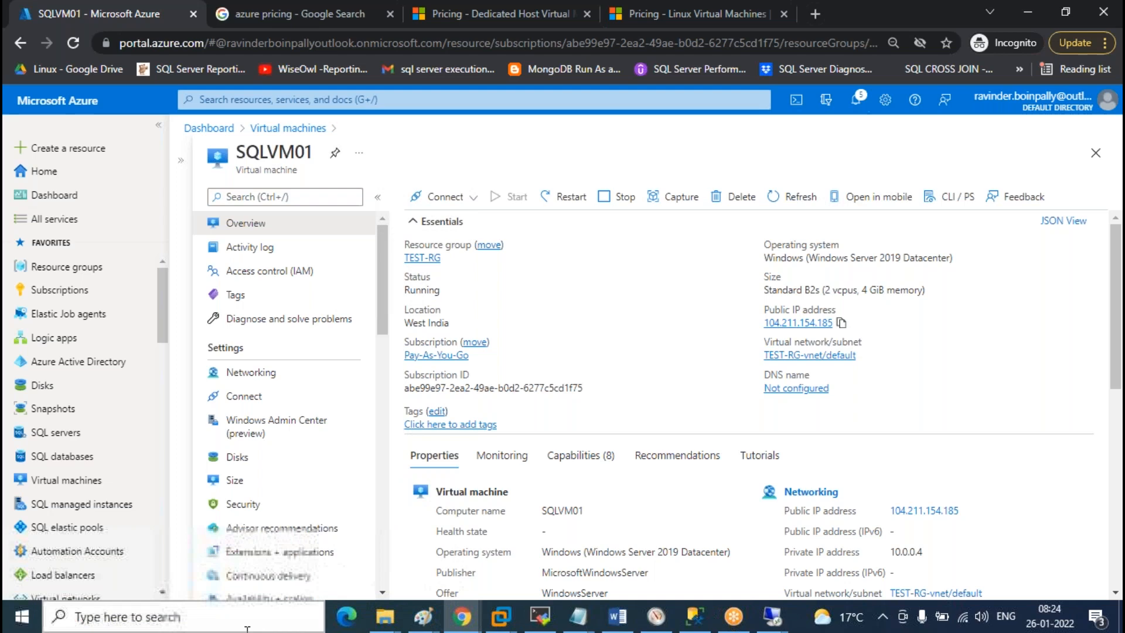
{"action": "key", "text": "super"}
{"action": "type", "text": "msts"}
{"action": "key", "text": "Return"}
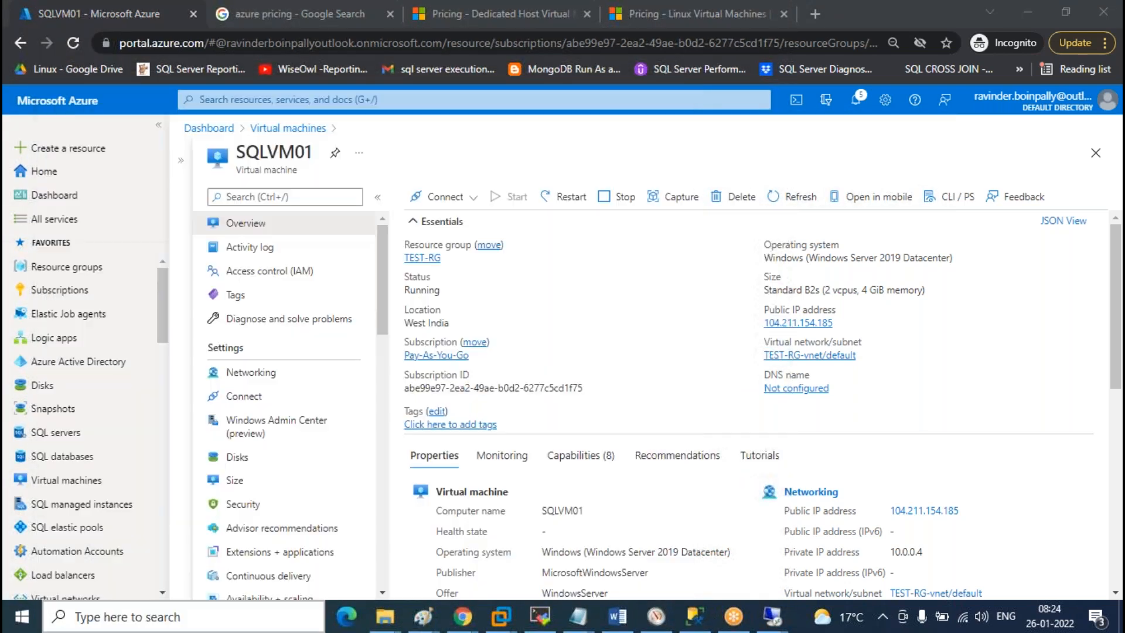
{"action": "key", "text": "ctrl+v"}
{"action": "key", "text": "Return"}
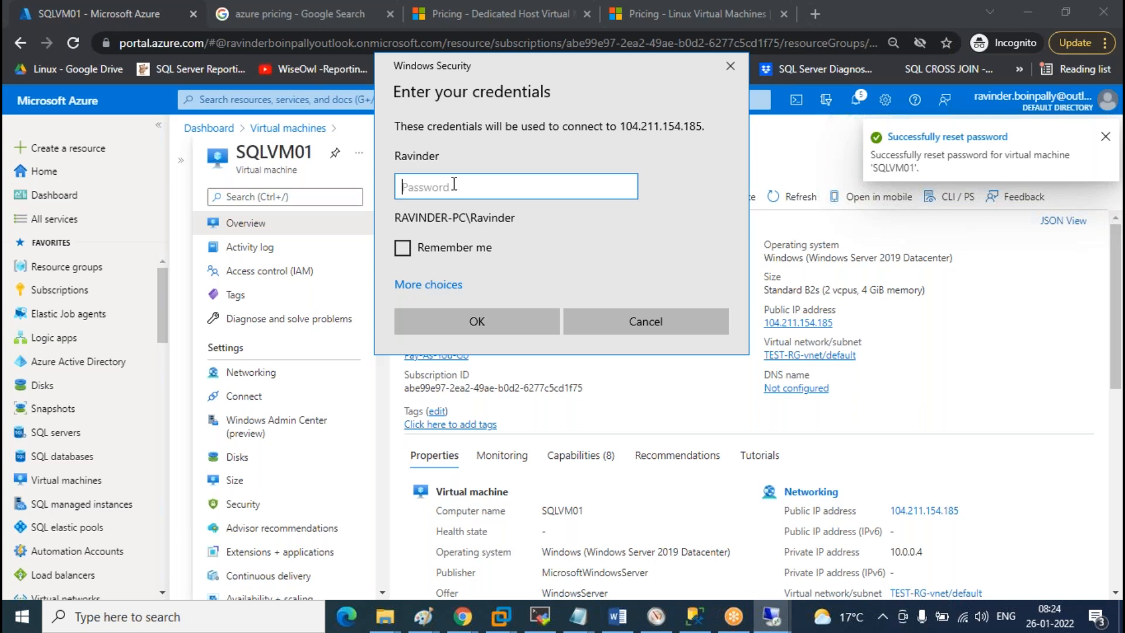
Sign in with the new admin account's credentials and accept the certificate warning
{"action": "left_click", "coordinate": [448, 286]}
{"action": "left_click", "coordinate": [505, 383]}
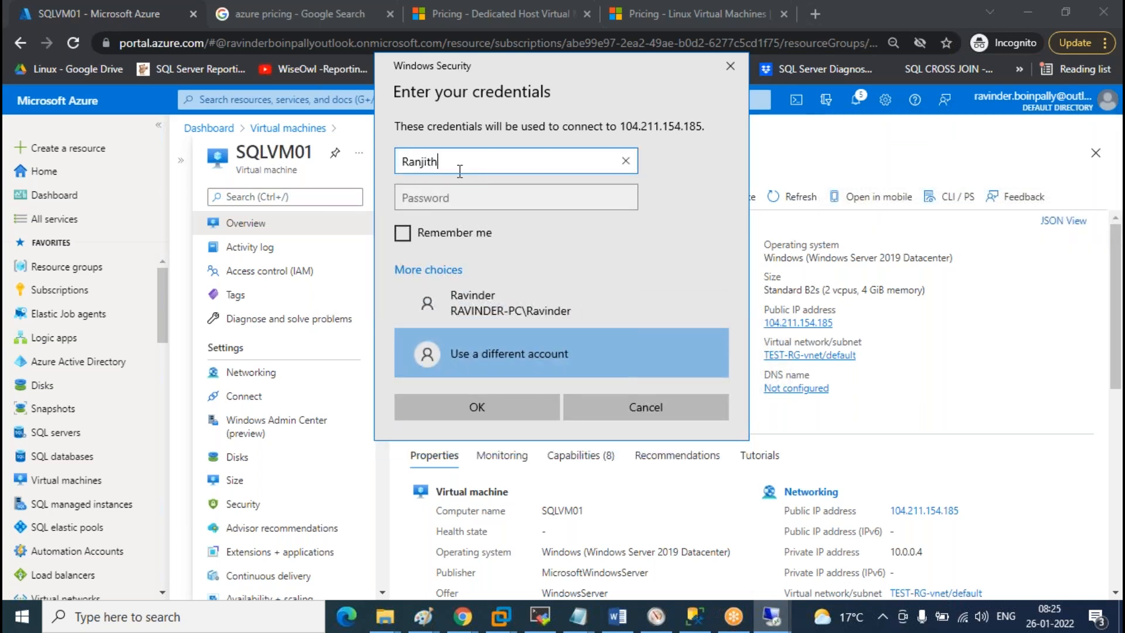
{"action": "key", "text": "Tab"}
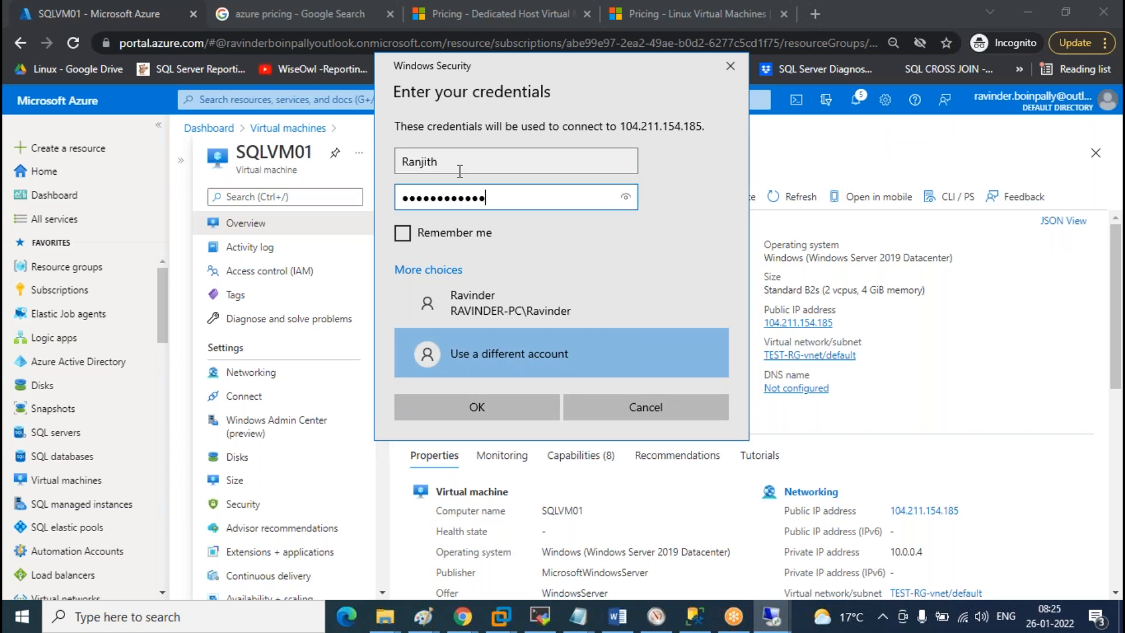
{"action": "key", "text": "Return"}
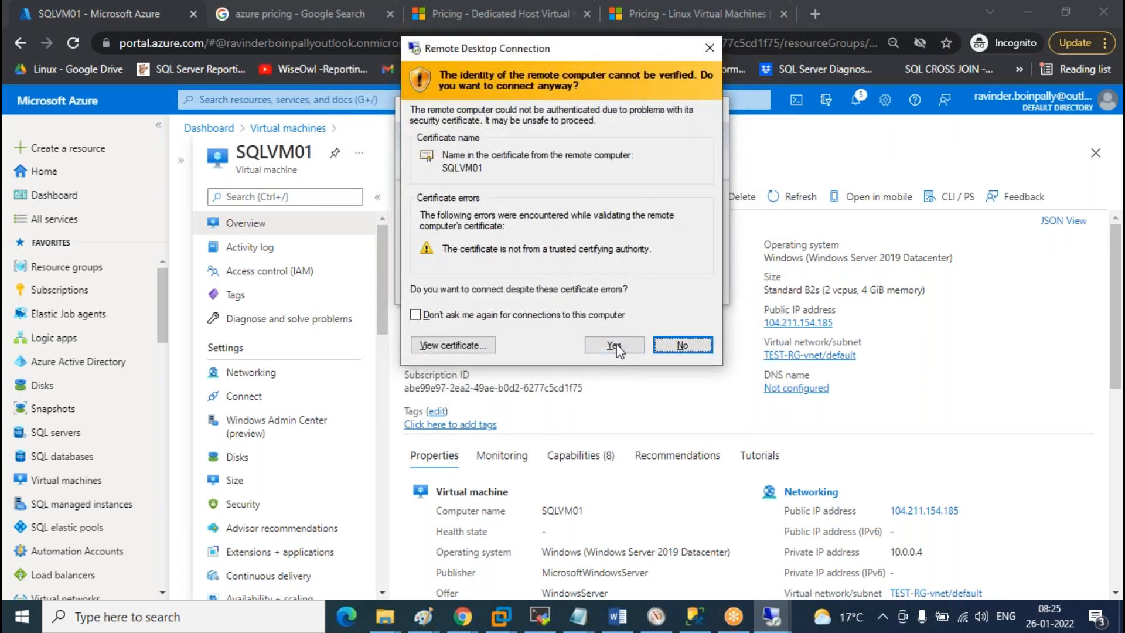
{"action": "left_click", "coordinate": [616, 346]}
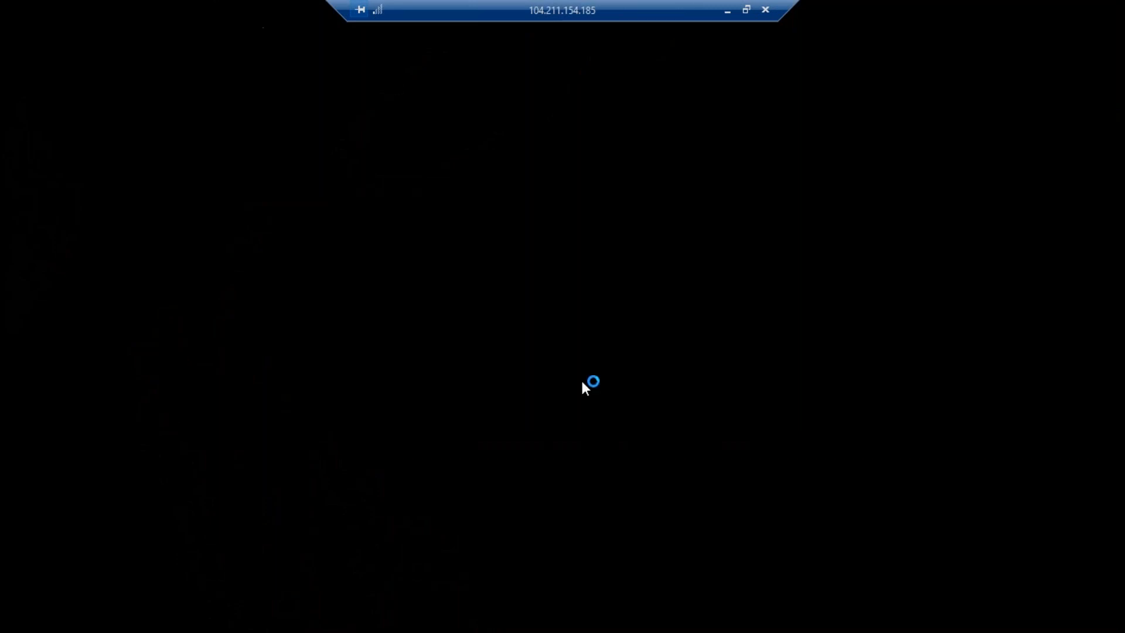
Record the second admin account's username and password in a new Notepad note
{"action": "left_click", "coordinate": [728, 11]}
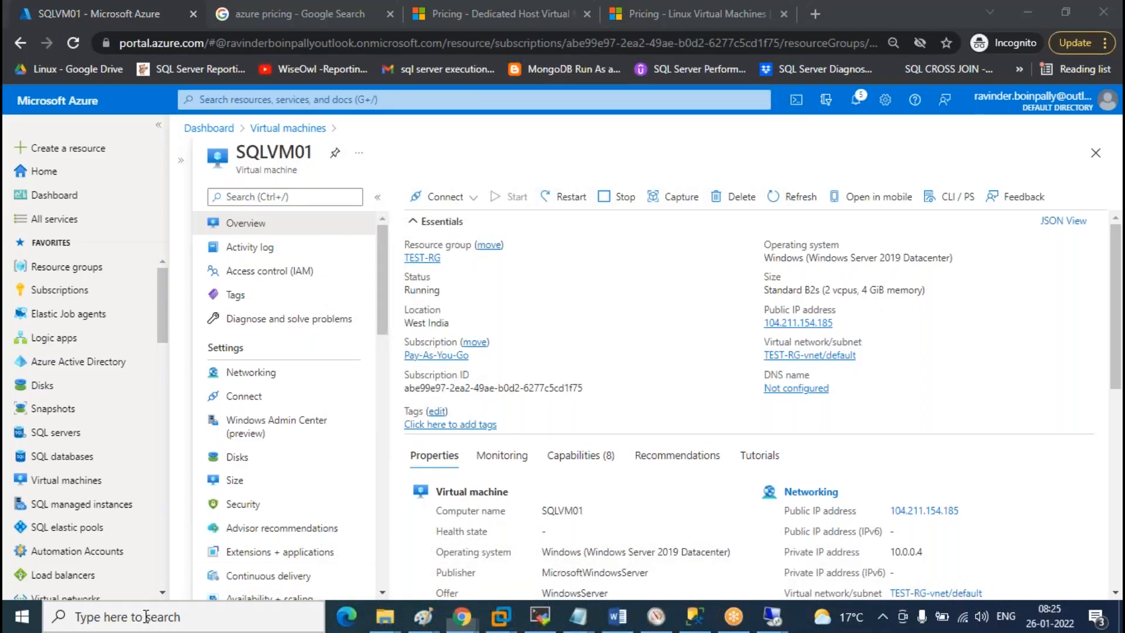
{"action": "left_click", "coordinate": [143, 616]}
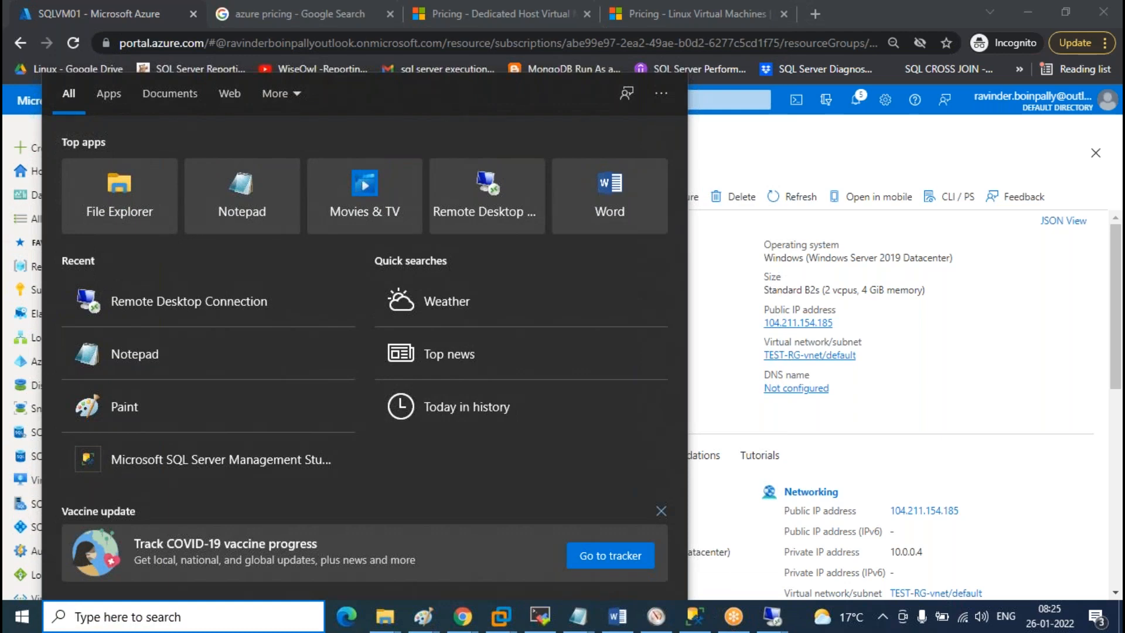
{"action": "key", "text": "Return"}
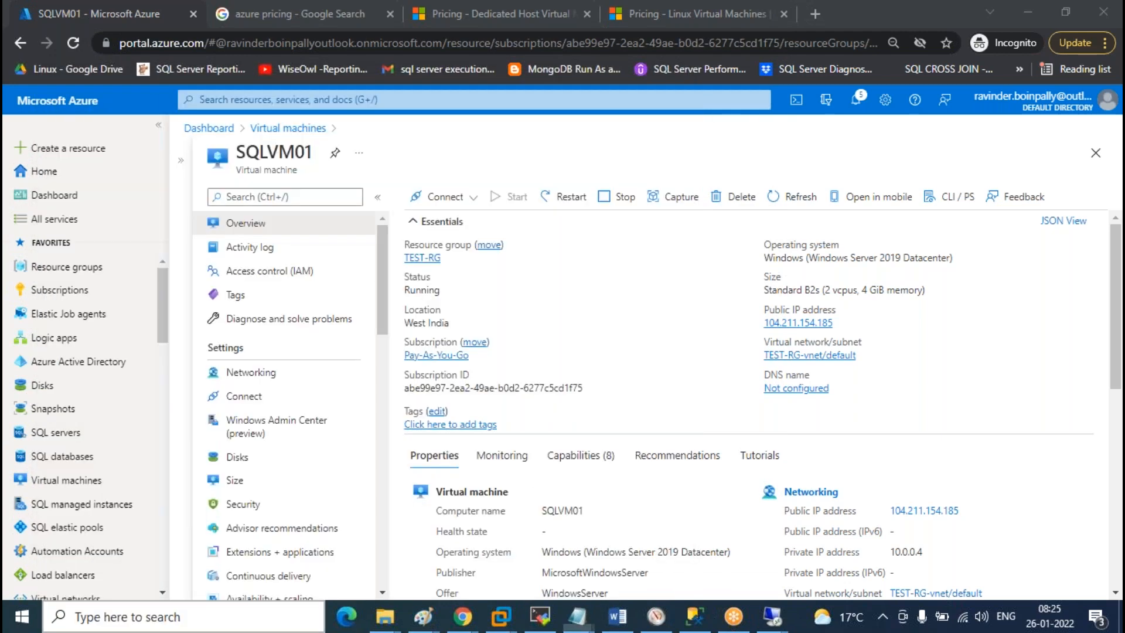
{"action": "key", "text": "Return"}
{"action": "key", "text": "Return"}
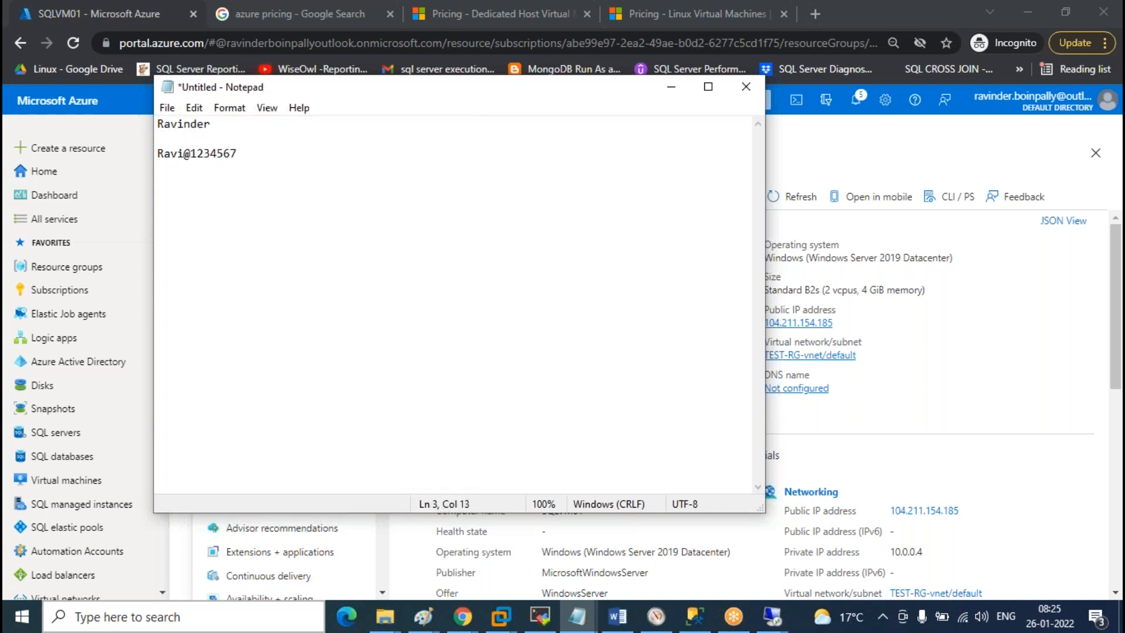
Switch back to the VM's Computer Management remote session
{"action": "left_click", "coordinate": [671, 87]}
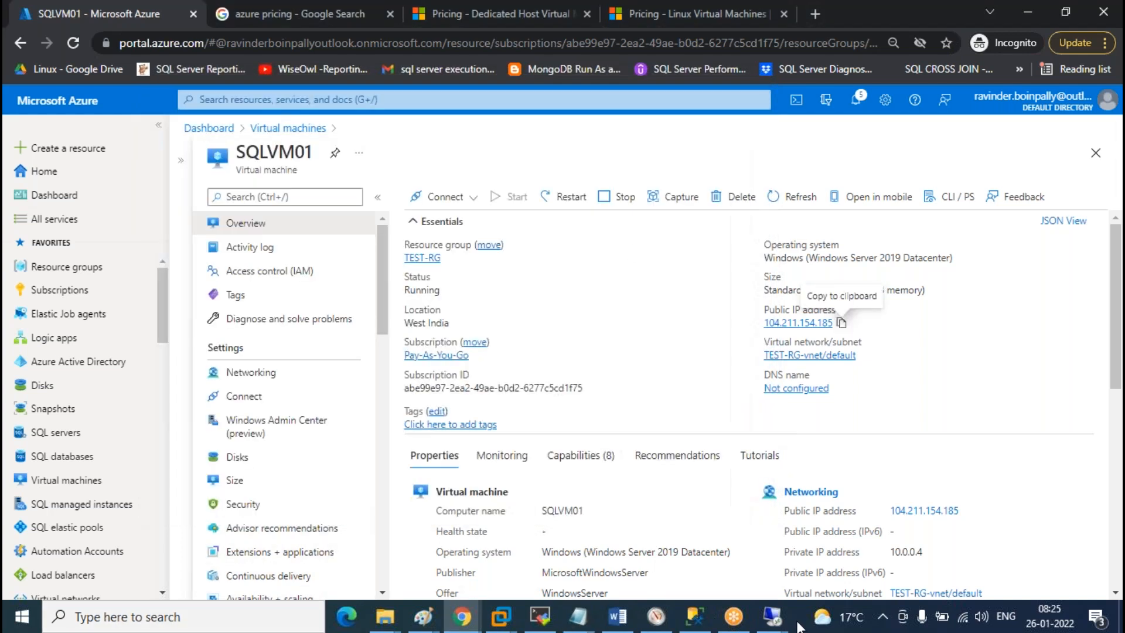
{"action": "mouse_move", "coordinate": [772, 617]}
{"action": "left_click", "coordinate": [945, 533]}
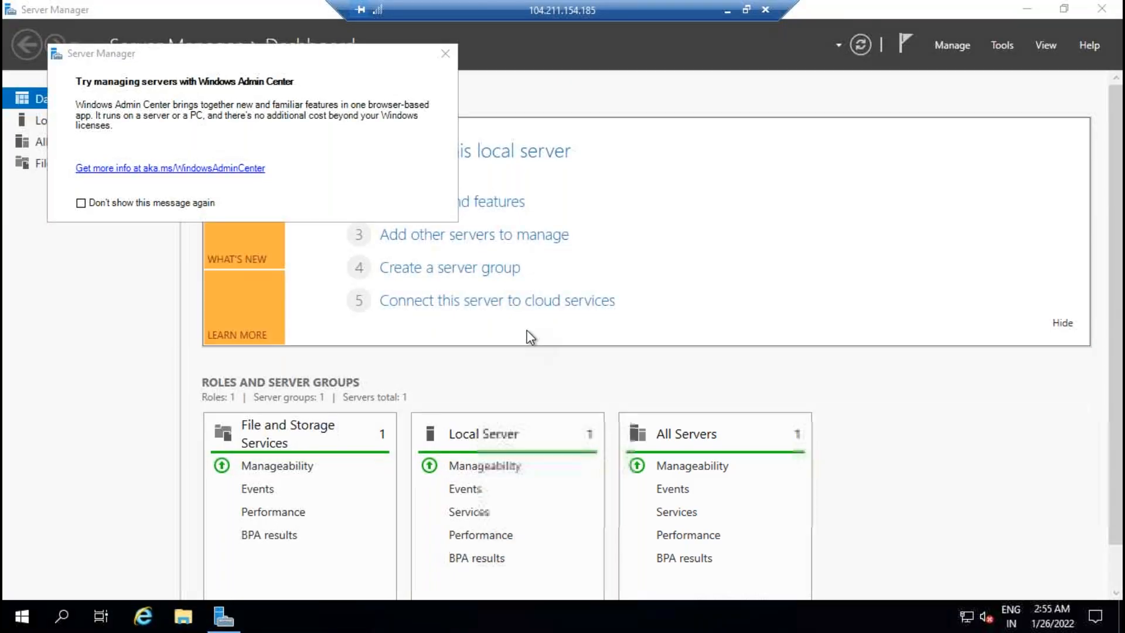
{"action": "left_click", "coordinate": [727, 10]}
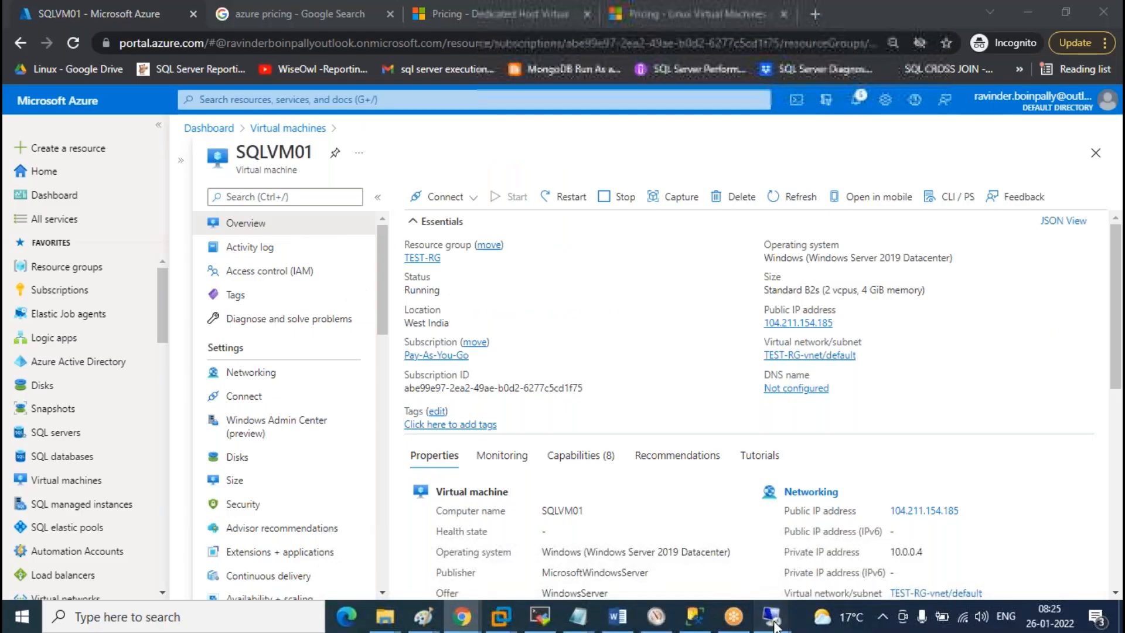
{"action": "mouse_move", "coordinate": [774, 624]}
{"action": "left_click", "coordinate": [902, 563]}
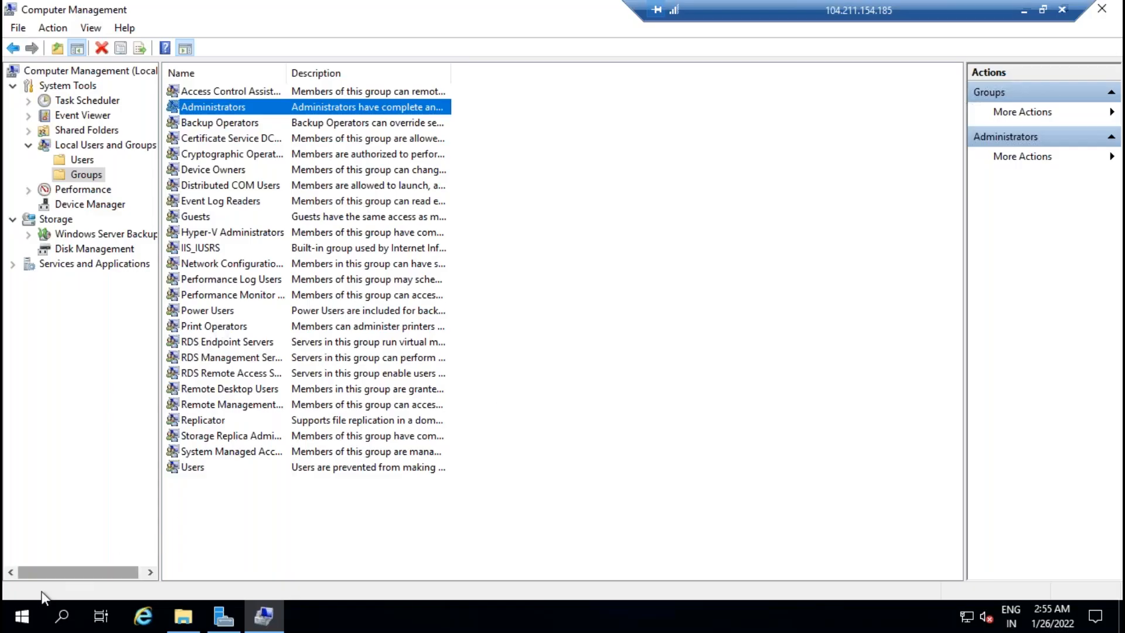
{"action": "left_click", "coordinate": [25, 620]}
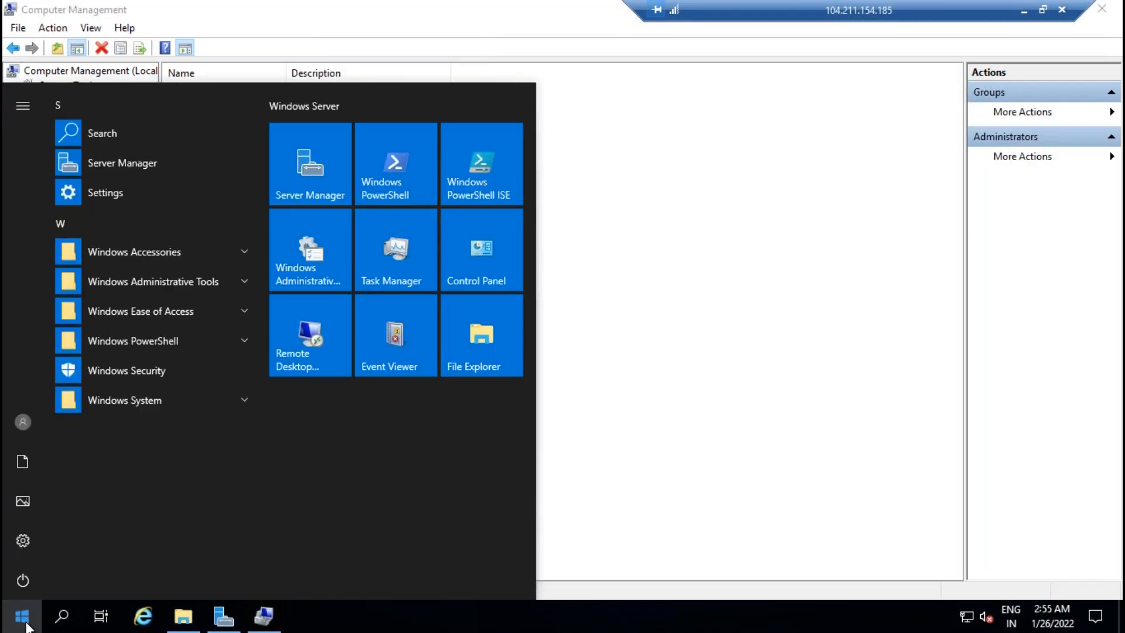
Sign out of the VM and start a new Remote Desktop connection to 104.211.154.185
{"action": "left_click", "coordinate": [18, 427]}
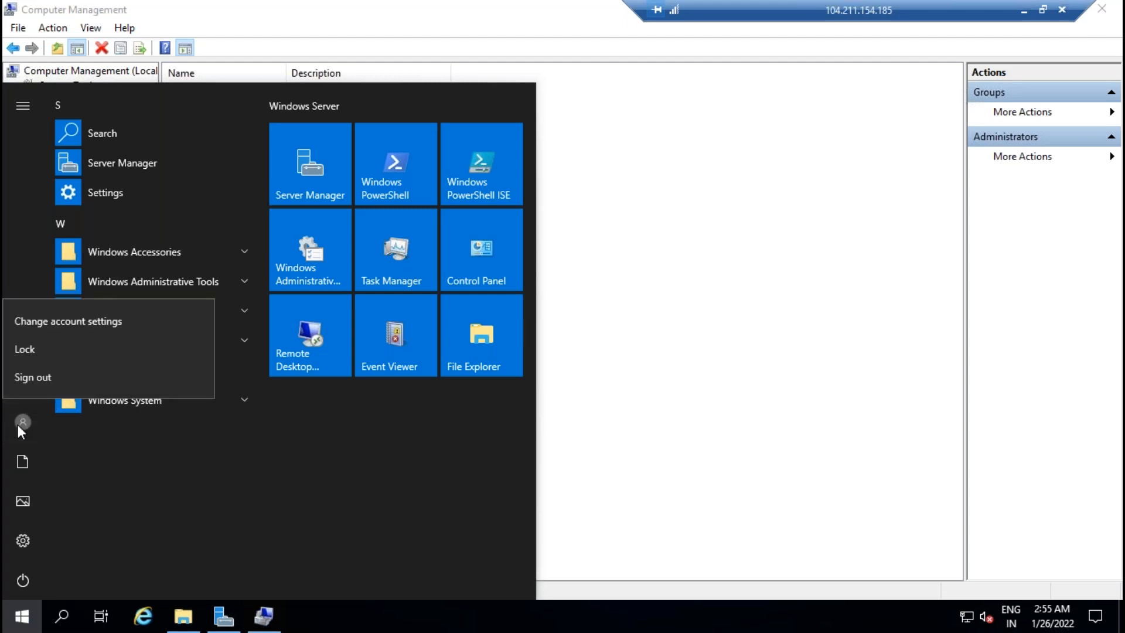
{"action": "left_click", "coordinate": [30, 378]}
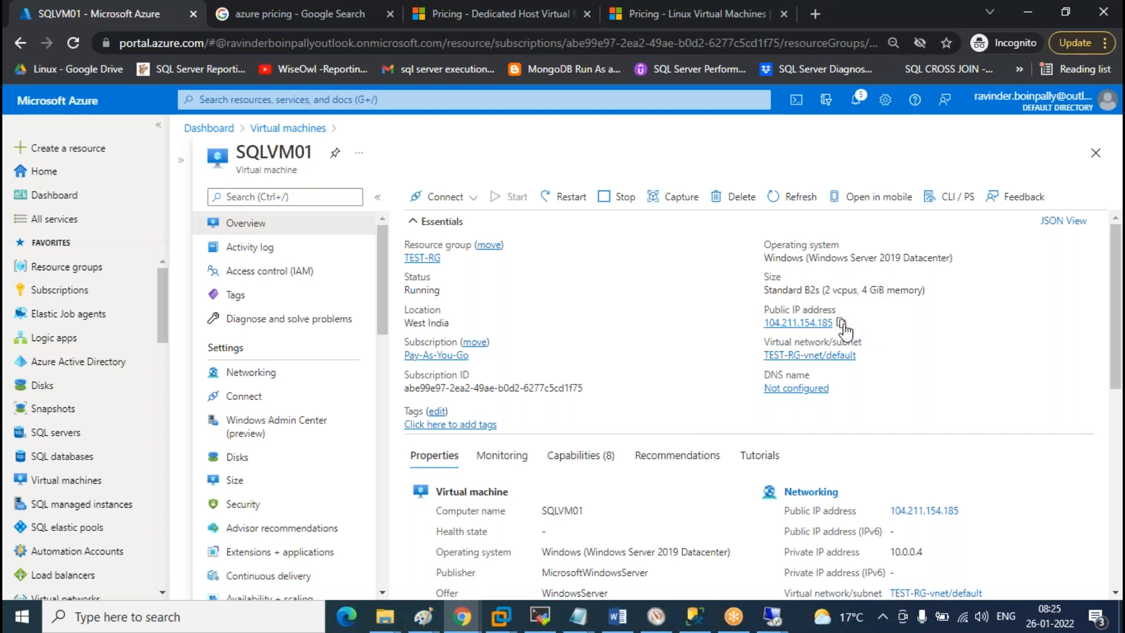
{"action": "left_click", "coordinate": [176, 616]}
{"action": "type", "text": "mstsc"}
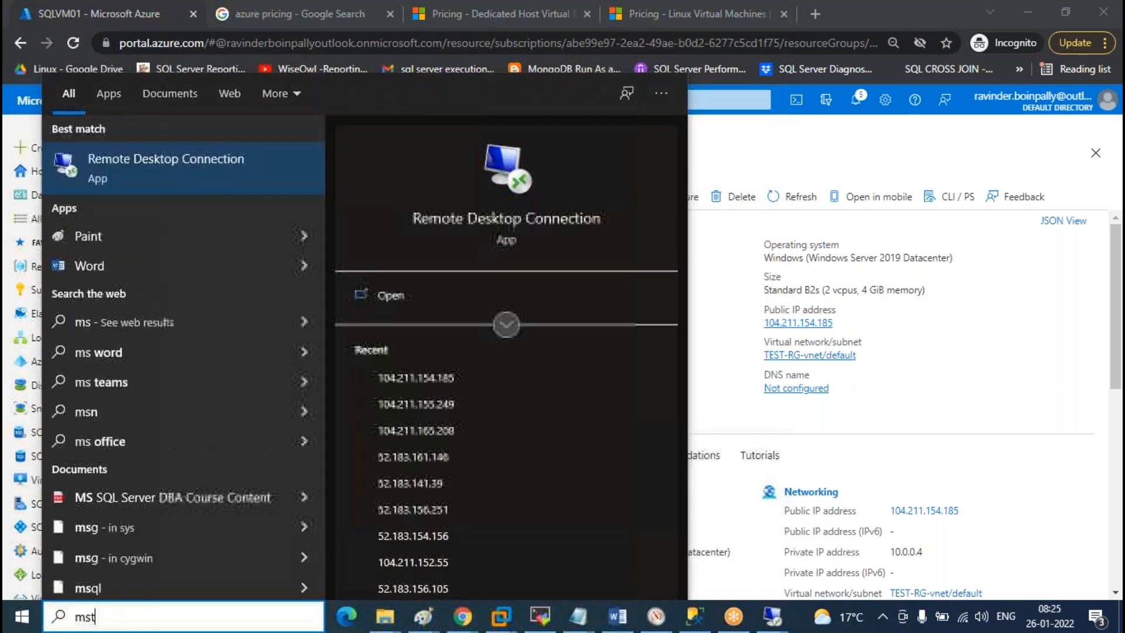
{"action": "key", "text": "Return"}
{"action": "left_click", "coordinate": [623, 291]}
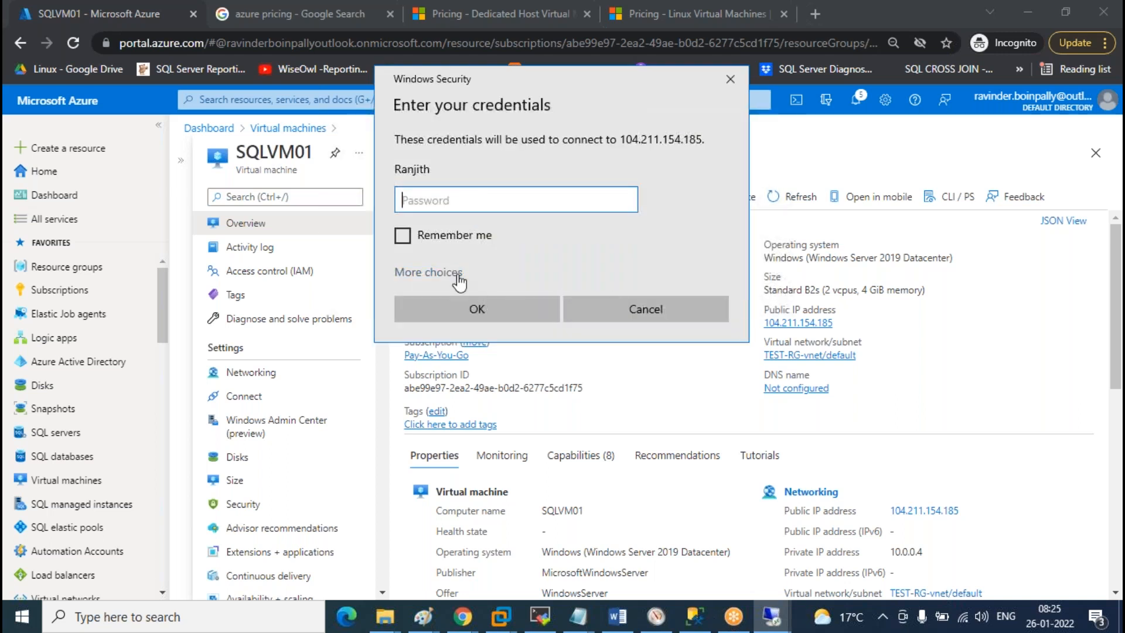
Sign in as the second admin account, pasting its password from Notepad, and accept the certificate
{"action": "left_click", "coordinate": [458, 273]}
{"action": "left_click", "coordinate": [539, 358]}
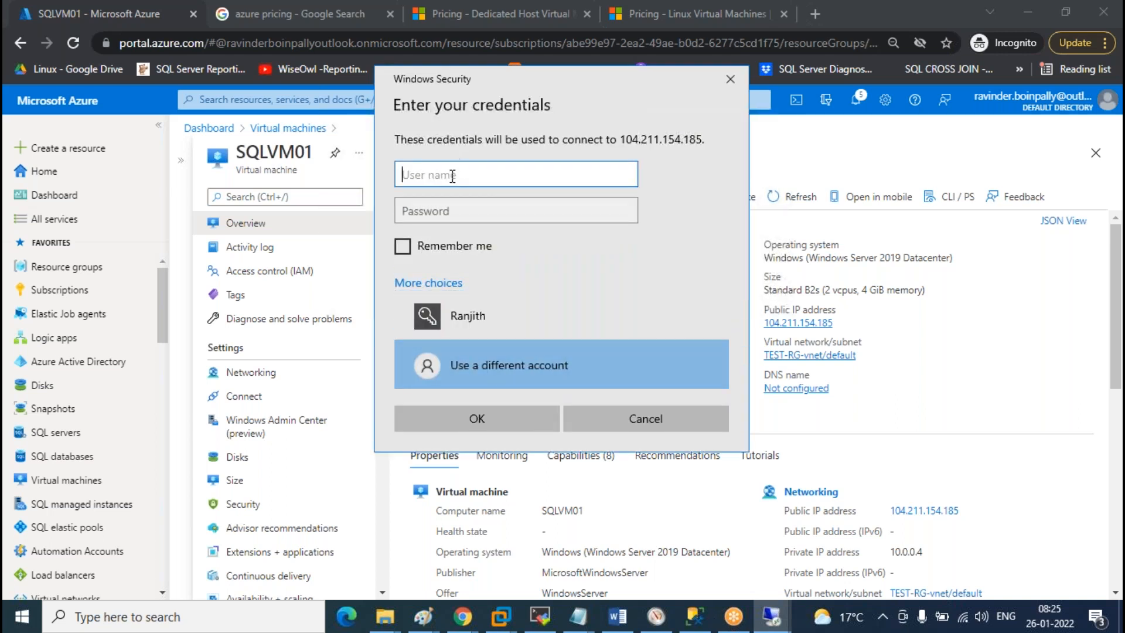
{"action": "type", "text": "Ravinder"}
{"action": "key", "text": "Tab"}
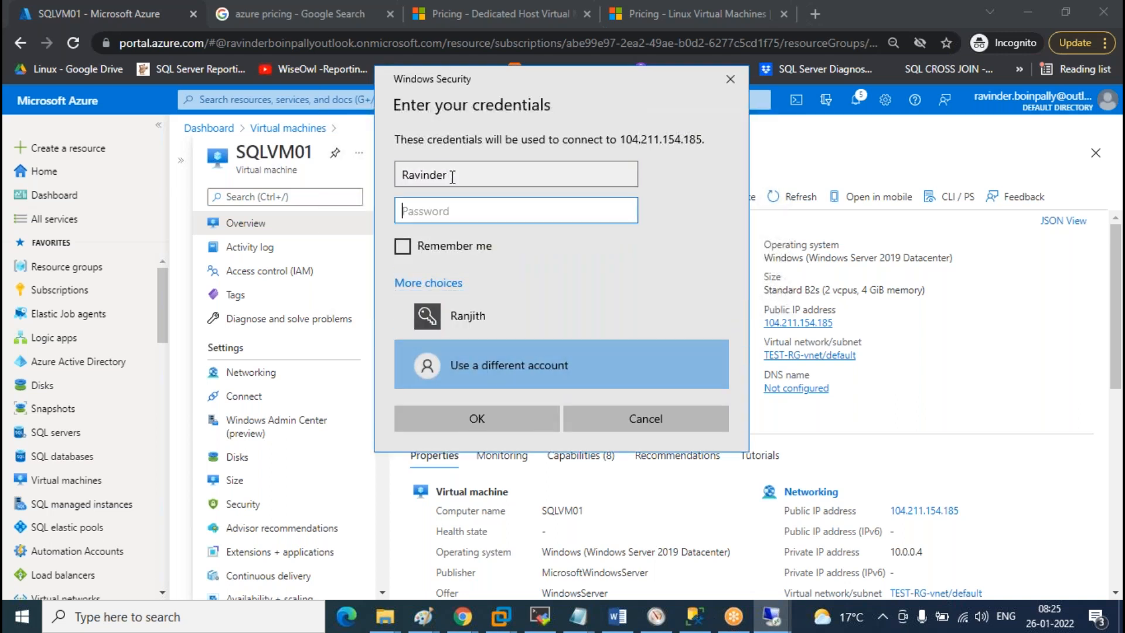
{"action": "mouse_move", "coordinate": [577, 616]}
{"action": "left_click", "coordinate": [586, 527]}
{"action": "left_click_drag", "start_coordinate": [273, 156], "coordinate": [156, 153]}
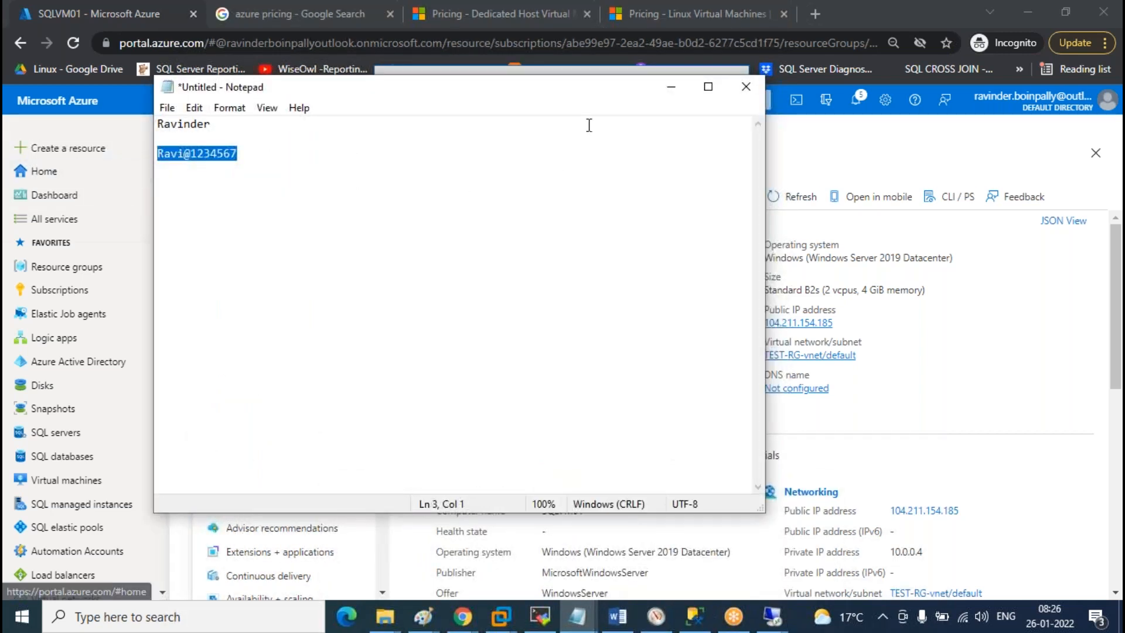
{"action": "left_click", "coordinate": [671, 86]}
{"action": "key", "text": "ctrl+v"}
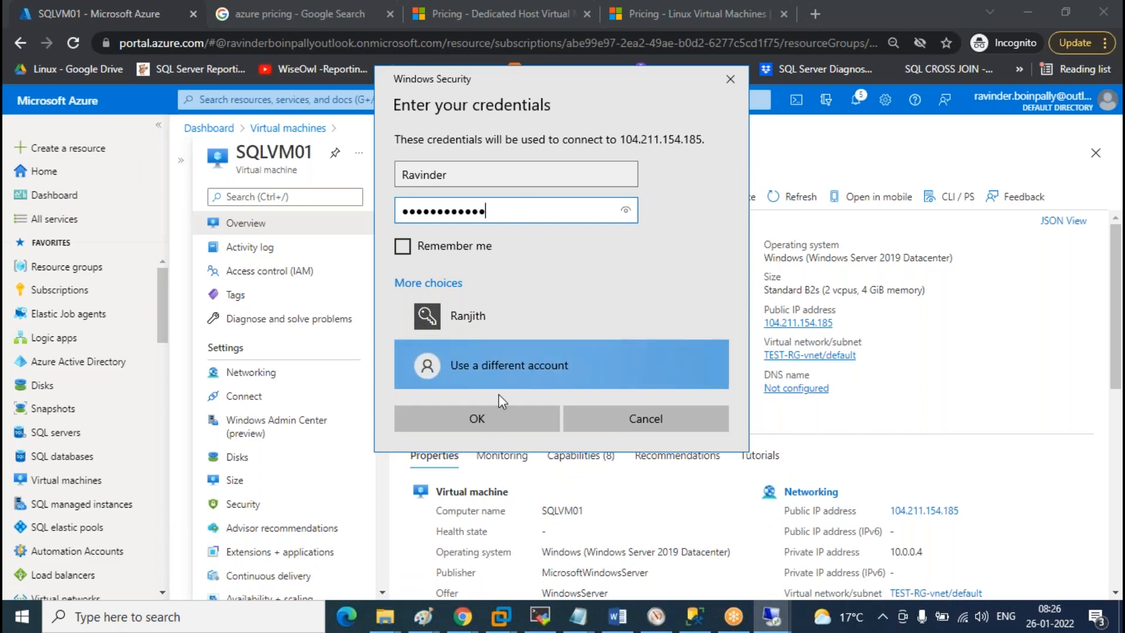
{"action": "left_click", "coordinate": [477, 418]}
{"action": "left_click", "coordinate": [613, 343]}
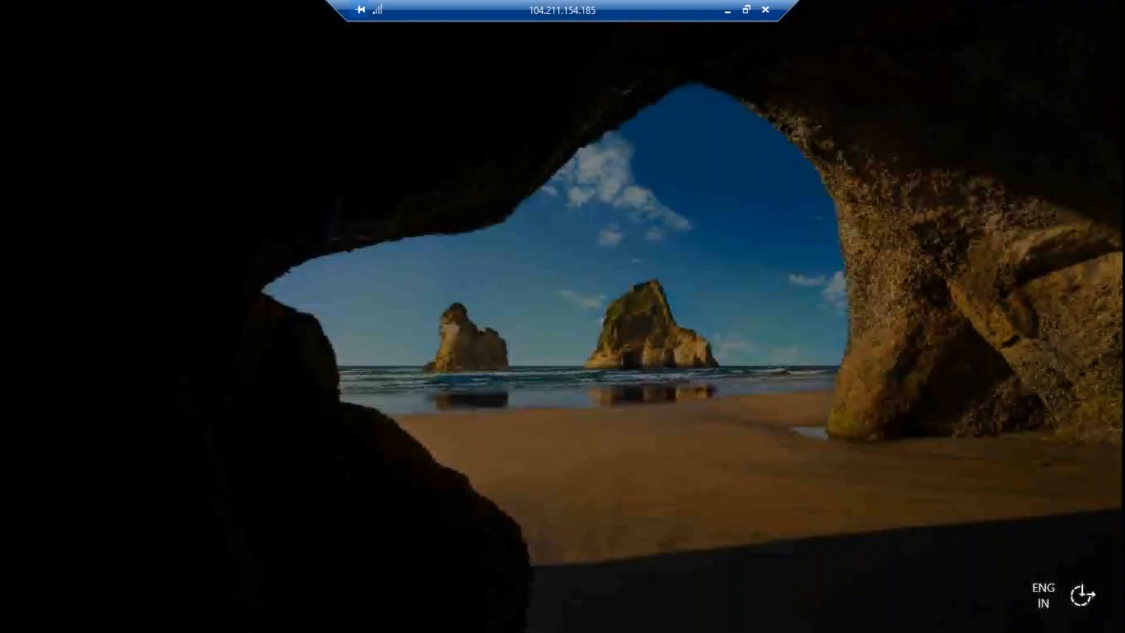
Return to the Azure portal's SQLVM01 overview
{"action": "left_click", "coordinate": [727, 10]}
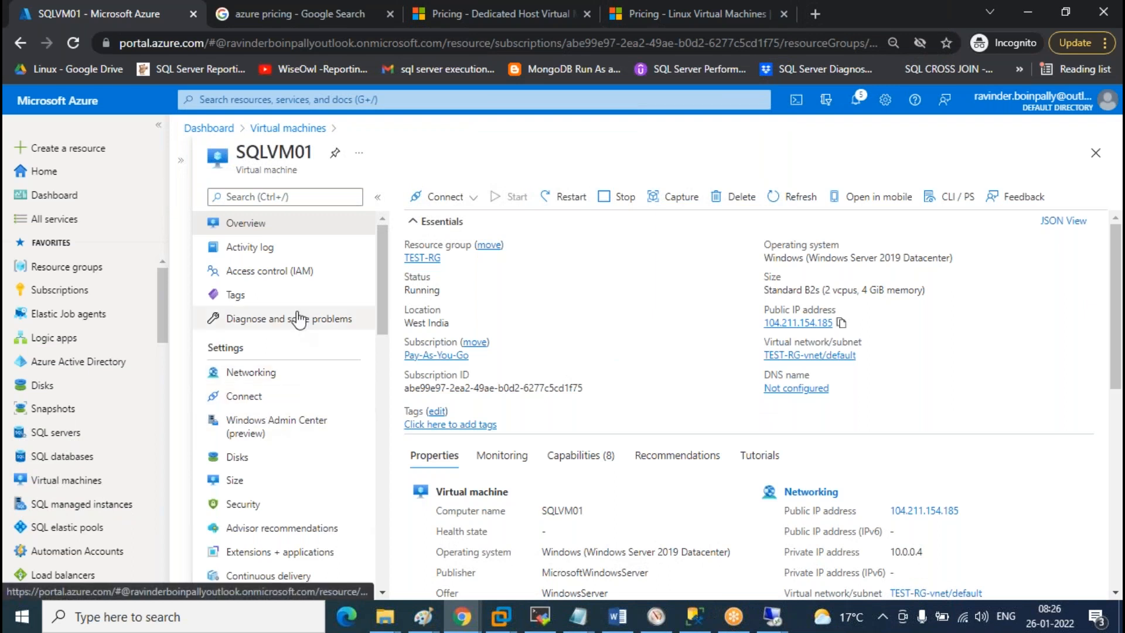
{"action": "scroll", "coordinate": [346, 276], "scroll_direction": "down", "scroll_amount": 7}
{"action": "scroll", "coordinate": [346, 275], "scroll_direction": "down", "scroll_amount": 6}
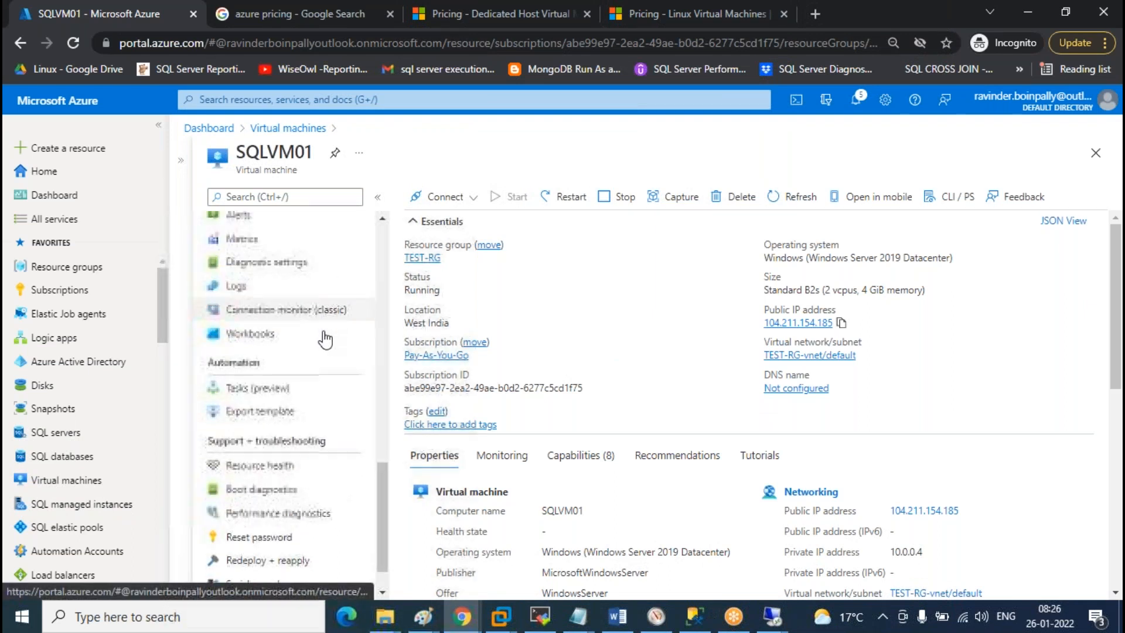
Reset SQLVM01's password for the second admin account, pasting the saved password into both fields
{"action": "left_click", "coordinate": [276, 488]}
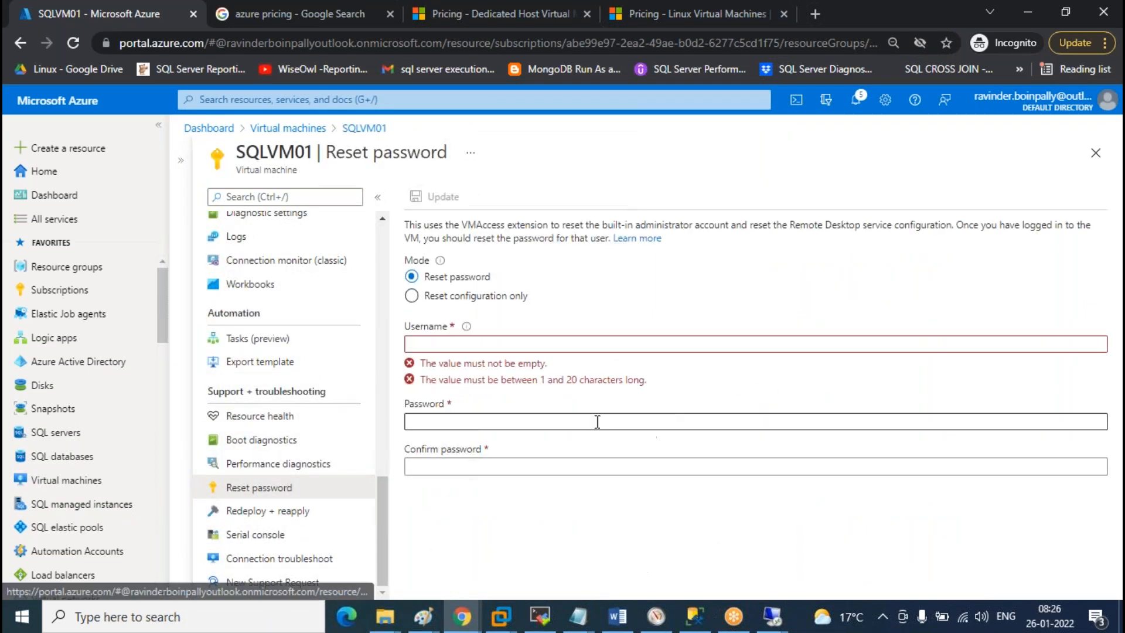
{"action": "left_click", "coordinate": [461, 346]}
{"action": "type", "text": "Ravinder"}
{"action": "key", "text": "Tab"}
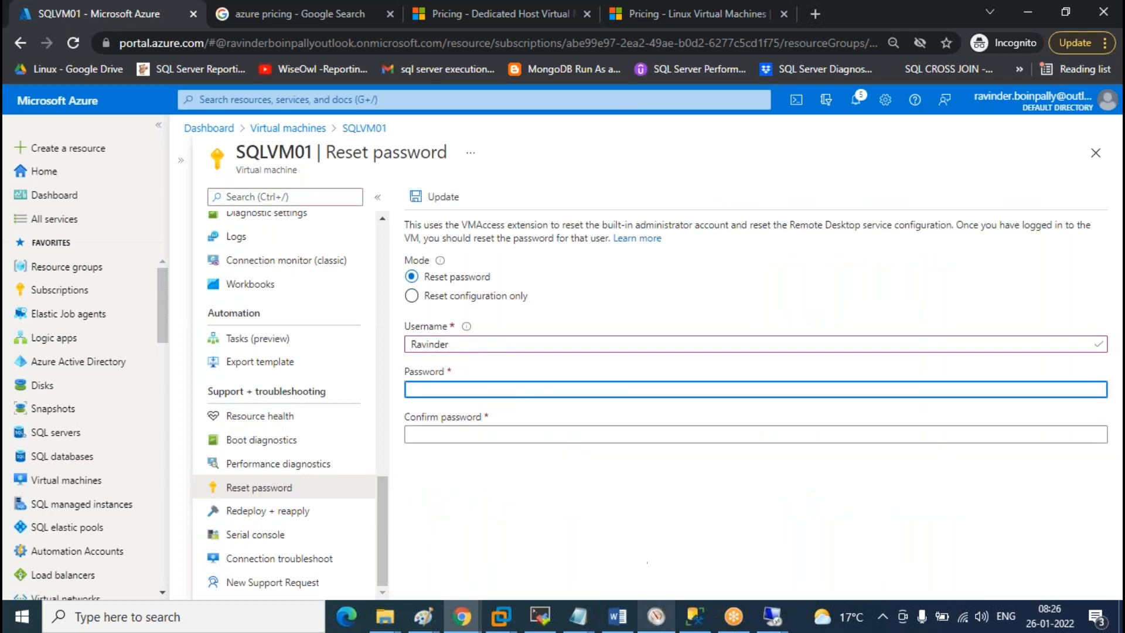
{"action": "mouse_move", "coordinate": [577, 627]}
{"action": "left_click", "coordinate": [586, 551]}
{"action": "left_click", "coordinate": [258, 155]}
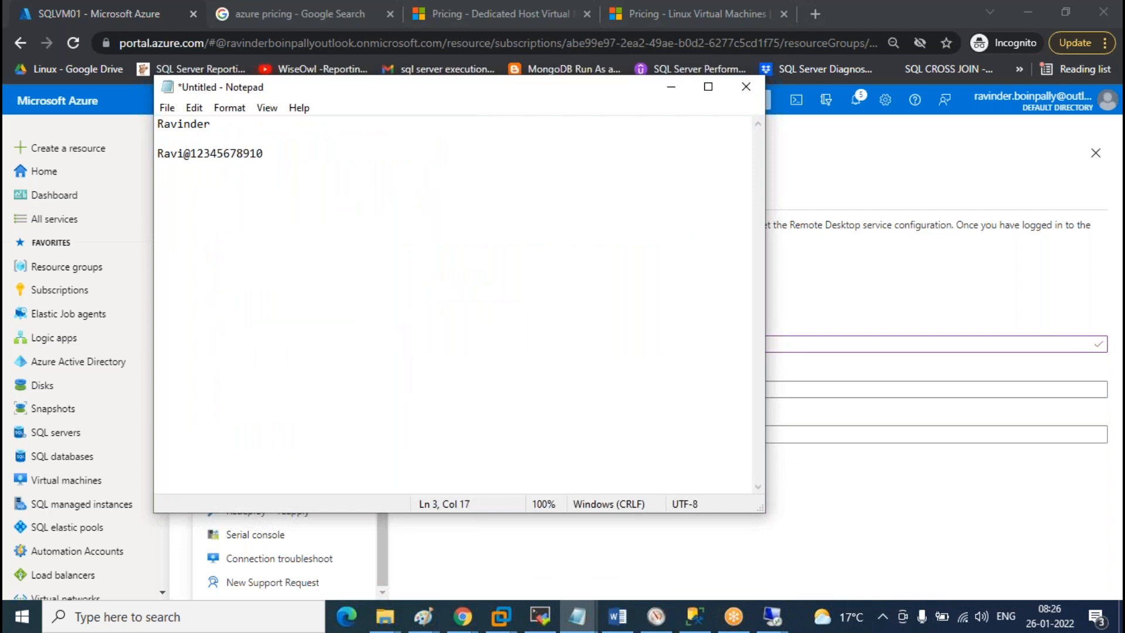
{"action": "left_click_drag", "start_coordinate": [299, 166], "coordinate": [107, 171]}
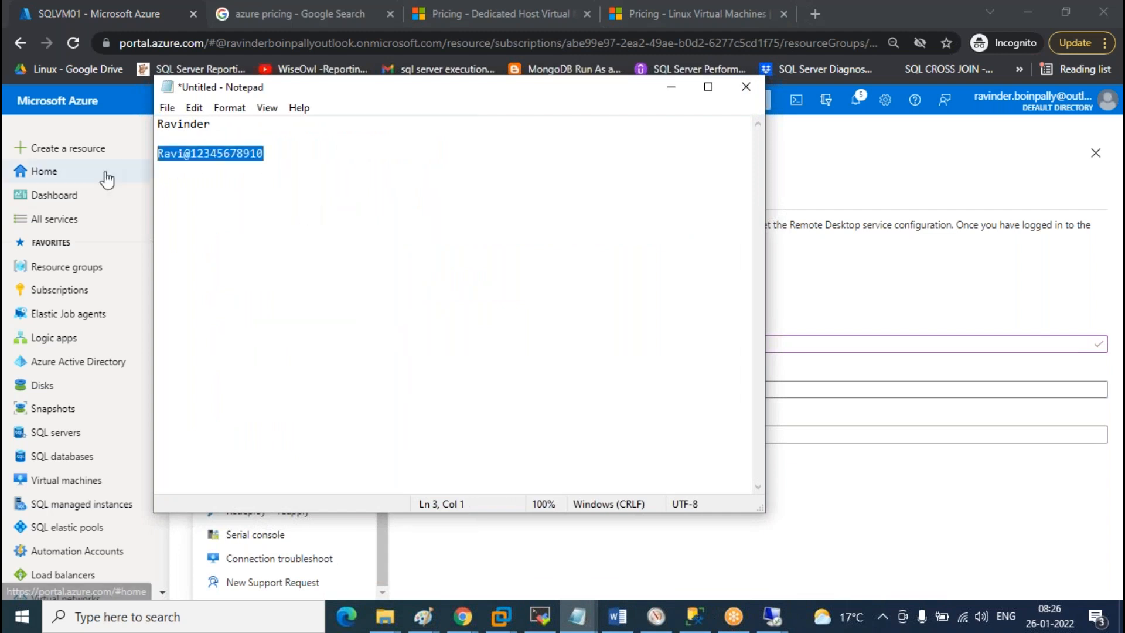
{"action": "left_click", "coordinate": [671, 87]}
{"action": "key", "text": "ctrl+v"}
{"action": "left_click", "coordinate": [484, 434]}
{"action": "key", "text": "ctrl+v"}
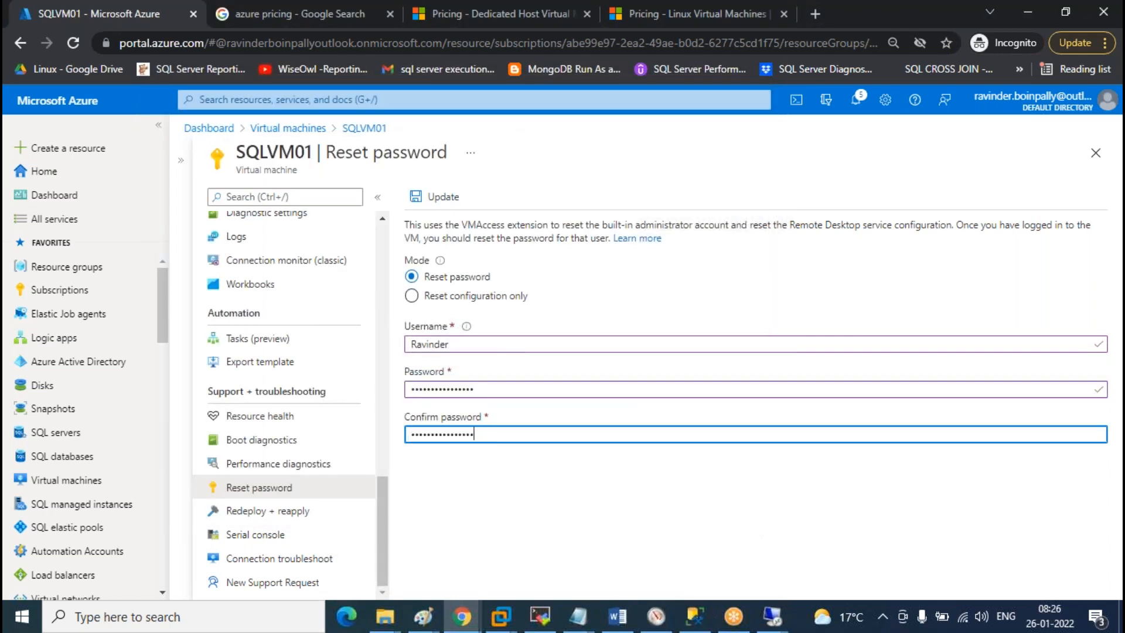
{"action": "left_click", "coordinate": [441, 197]}
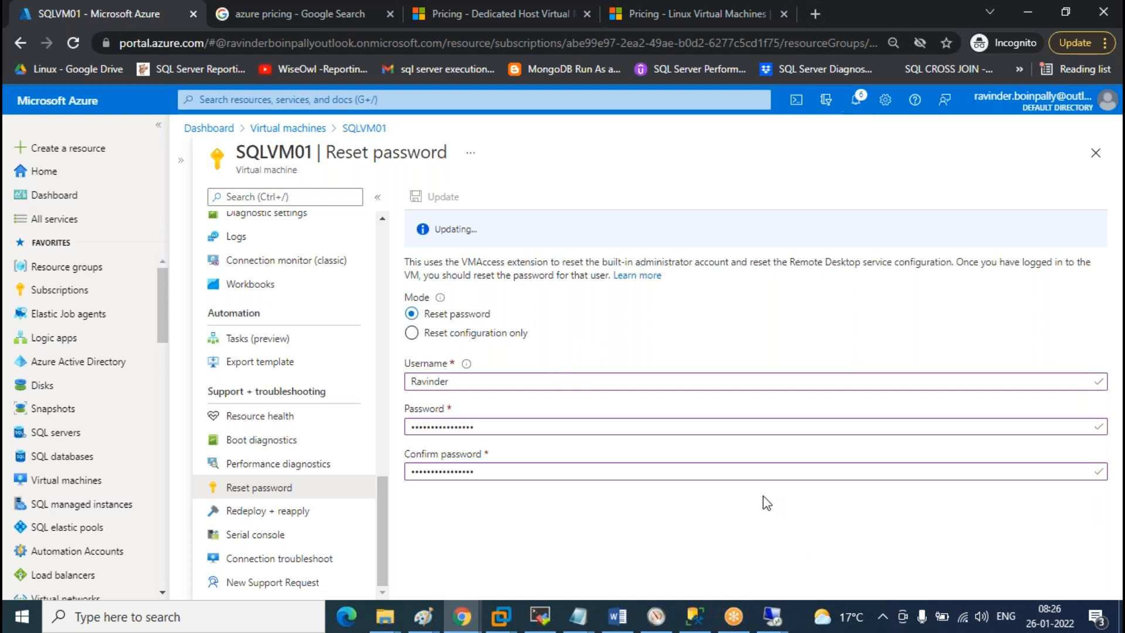
Sign out of the existing 104.211.154.185 remote session after dismissing the Windows Admin Center prompt
{"action": "mouse_move", "coordinate": [772, 615]}
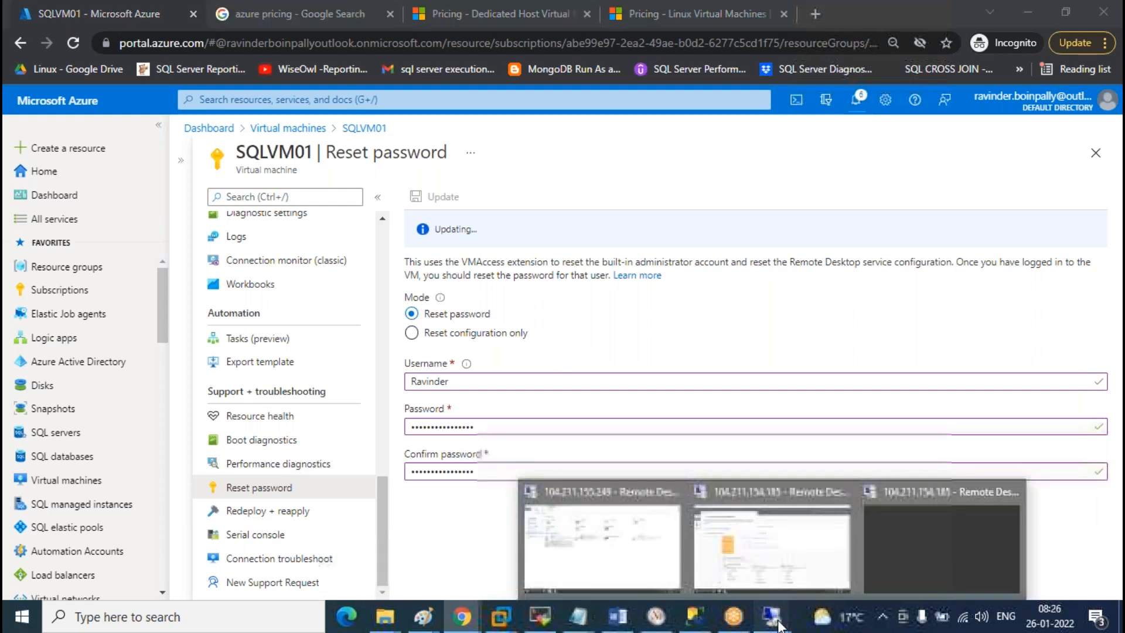
{"action": "mouse_move", "coordinate": [579, 565]}
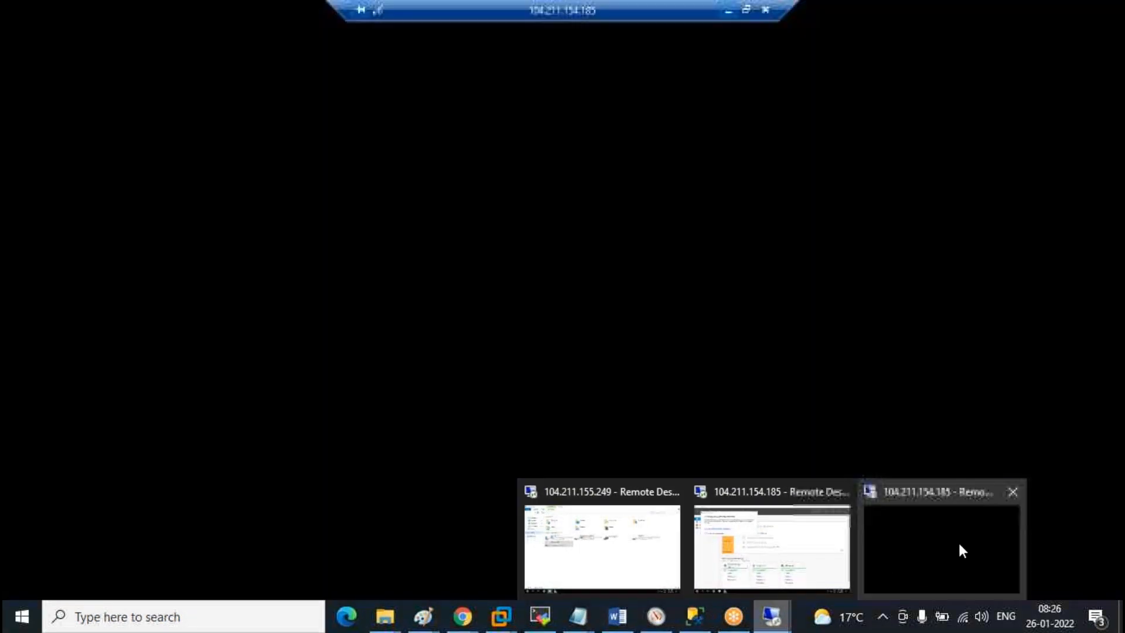
{"action": "left_click", "coordinate": [959, 549]}
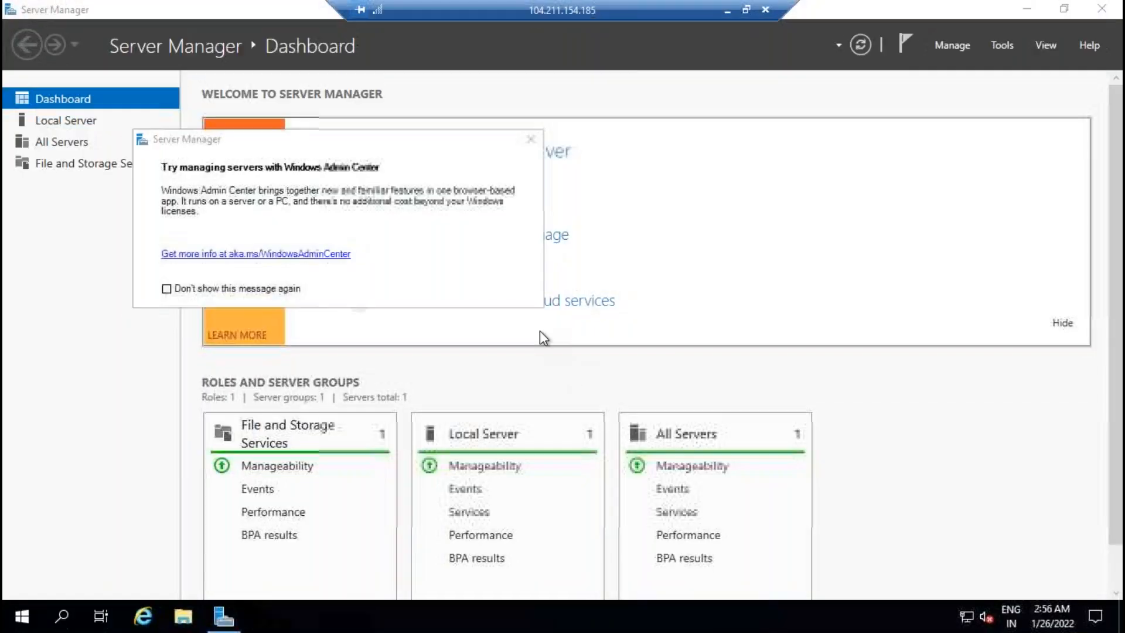
{"action": "left_click", "coordinate": [531, 141]}
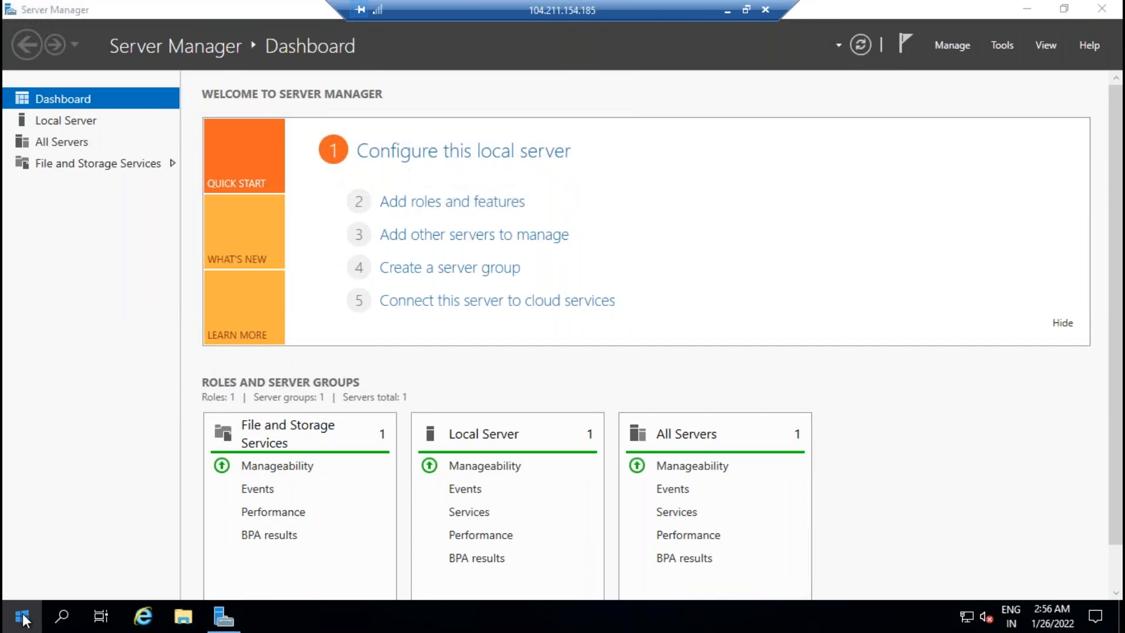
{"action": "left_click", "coordinate": [24, 618]}
{"action": "left_click", "coordinate": [25, 423]}
{"action": "left_click", "coordinate": [28, 381]}
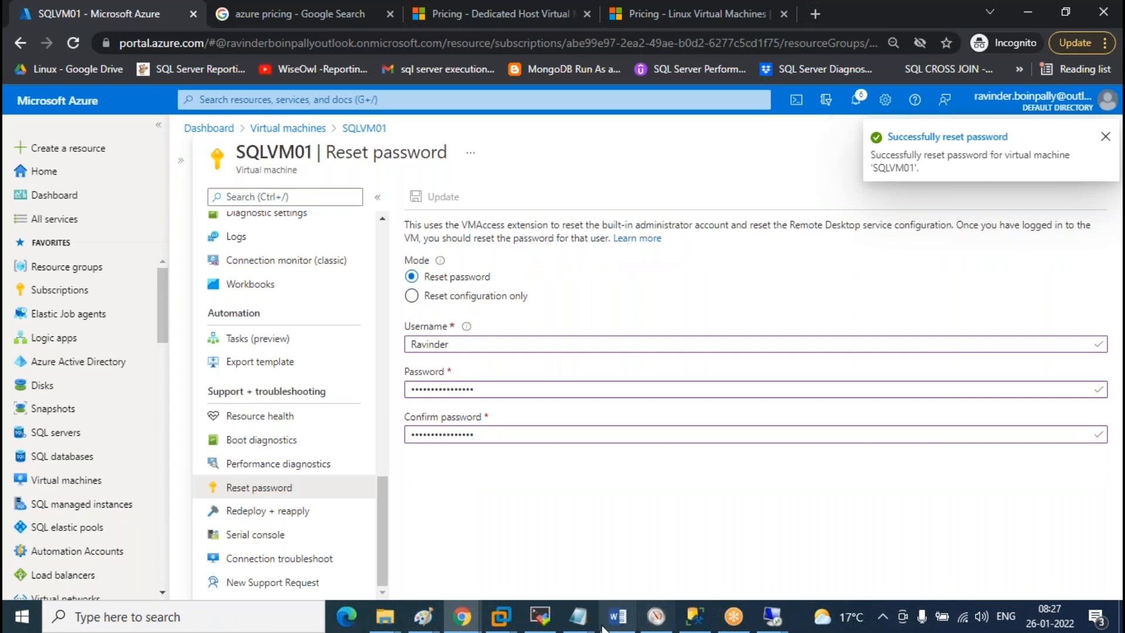
In the untitled notes, copy the shorter part of the password and paste it on line 5
{"action": "left_click", "coordinate": [582, 622]}
{"action": "left_click", "coordinate": [593, 542]}
{"action": "left_click", "coordinate": [347, 177]}
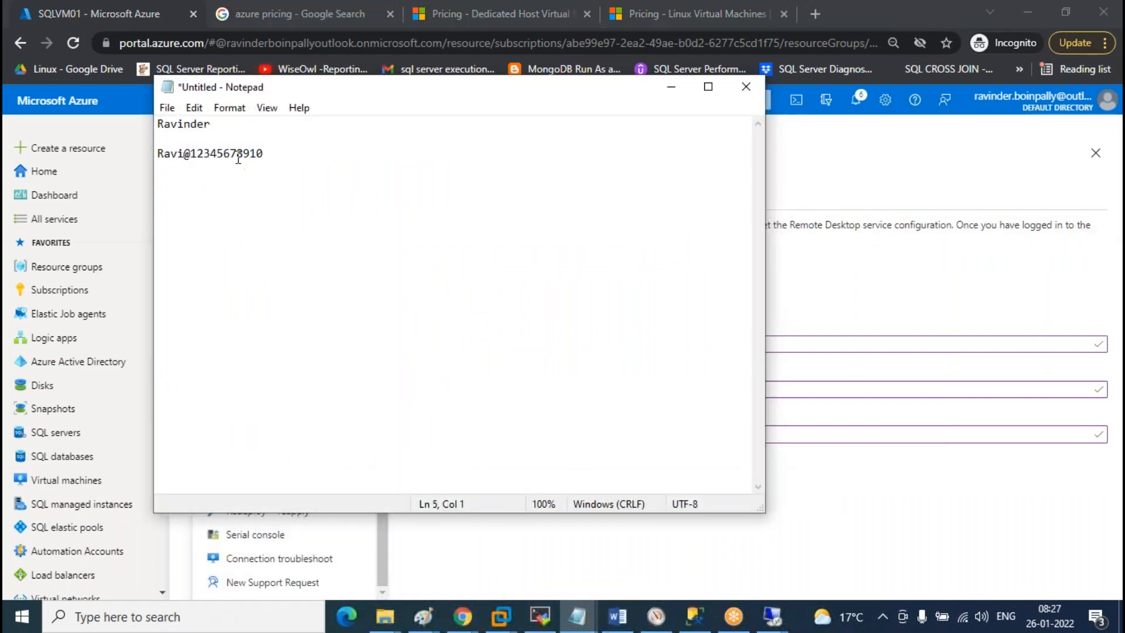
{"action": "left_click_drag", "start_coordinate": [237, 154], "coordinate": [111, 155]}
{"action": "key", "text": "ctrl+c"}
{"action": "left_click", "coordinate": [205, 188]}
{"action": "key", "text": "ctrl+v"}
{"action": "left_click_drag", "start_coordinate": [253, 187], "coordinate": [65, 192]}
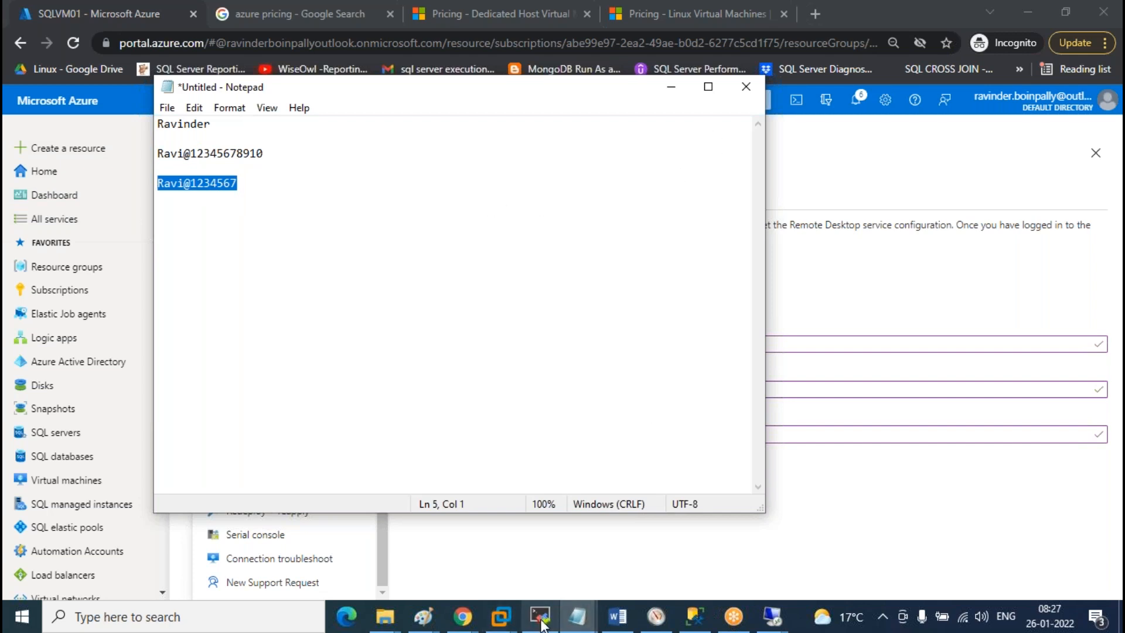
Go back to Chrome and open SQLVM01's Overview page
{"action": "mouse_move", "coordinate": [460, 624]}
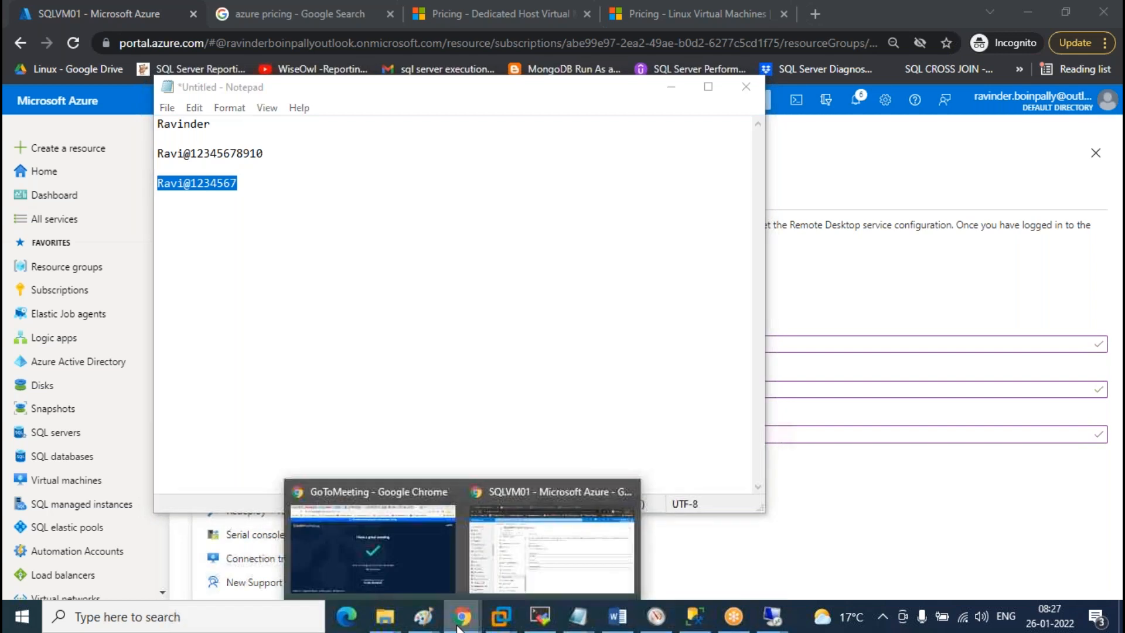
{"action": "left_click", "coordinate": [516, 580]}
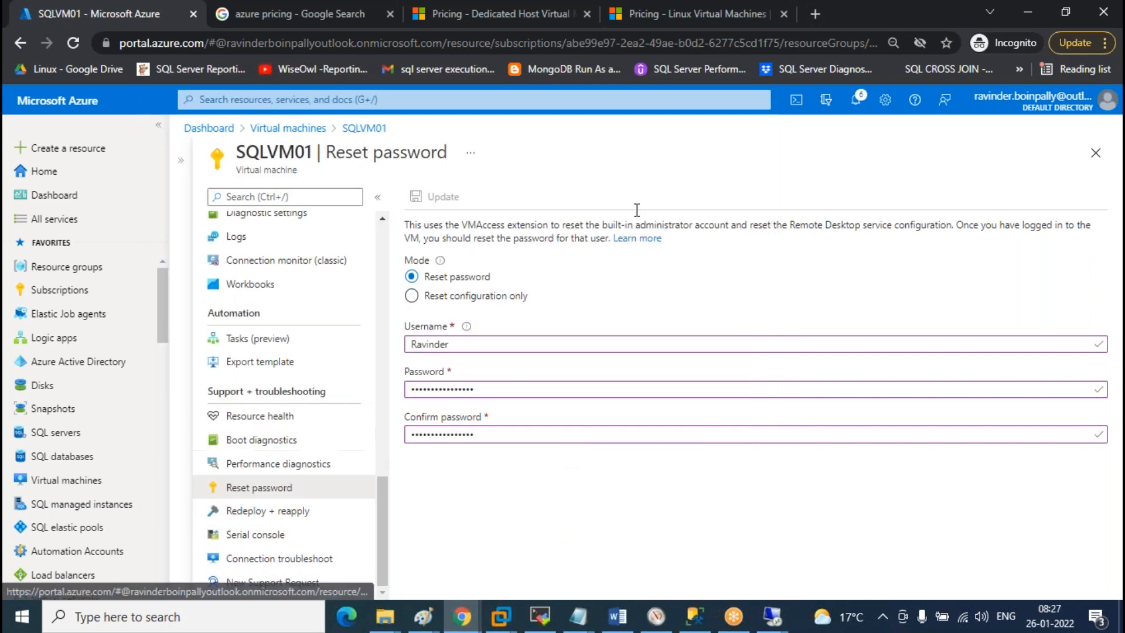
{"action": "scroll", "coordinate": [282, 302], "scroll_direction": "up", "scroll_amount": 10}
{"action": "left_click", "coordinate": [259, 223]}
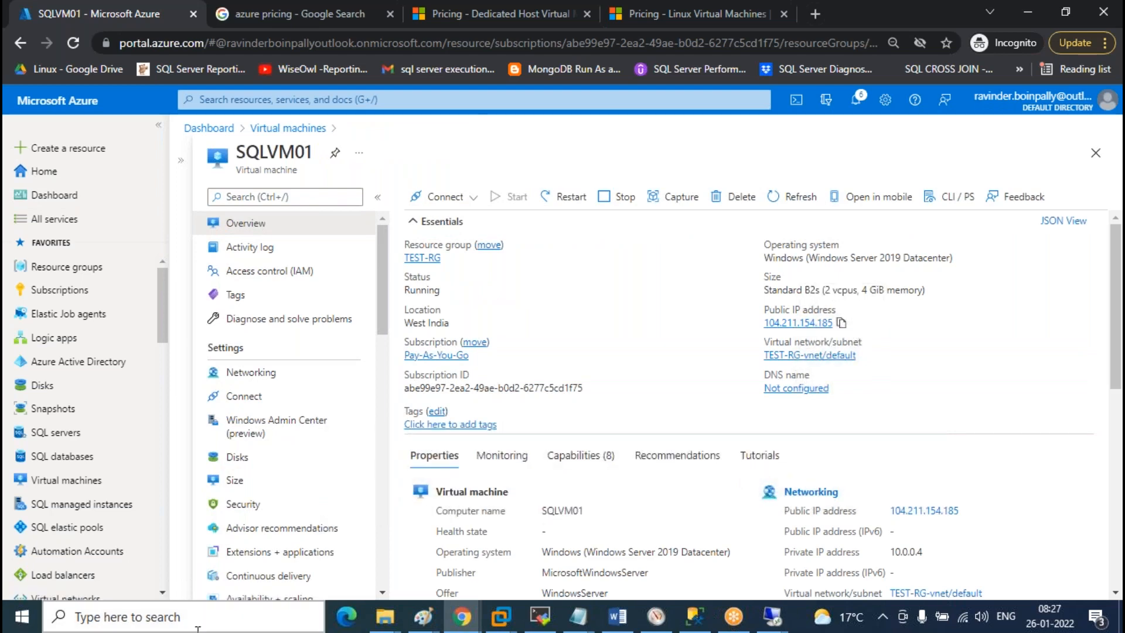
Launch Remote Desktop Connection with mstsc and connect to 104.211.154.185
{"action": "left_click", "coordinate": [118, 616]}
{"action": "type", "text": "mstsc"}
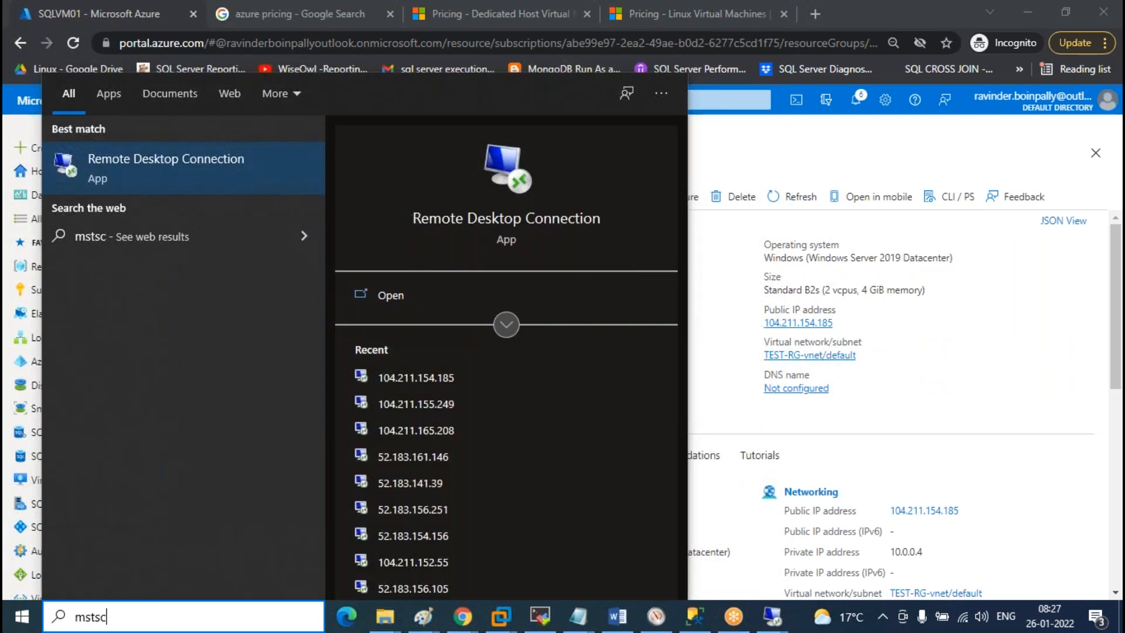
{"action": "key", "text": "Return"}
{"action": "key", "text": "ctrl+v"}
{"action": "left_click", "coordinate": [630, 291]}
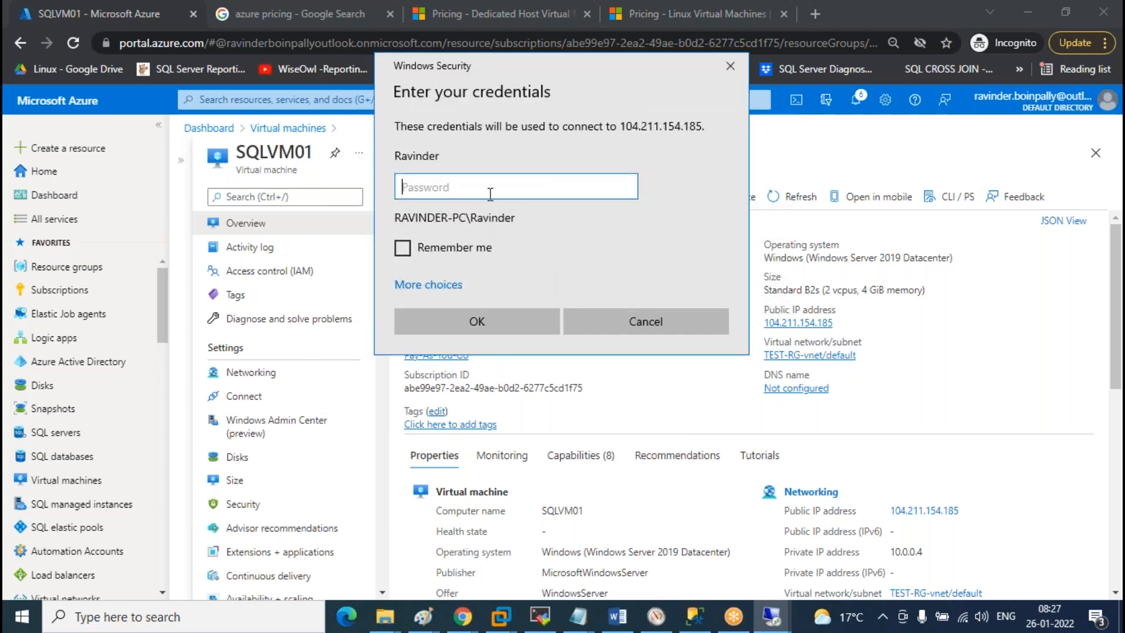
Sign in as the new admin user using the pasted shorter password
{"action": "left_click", "coordinate": [432, 285]}
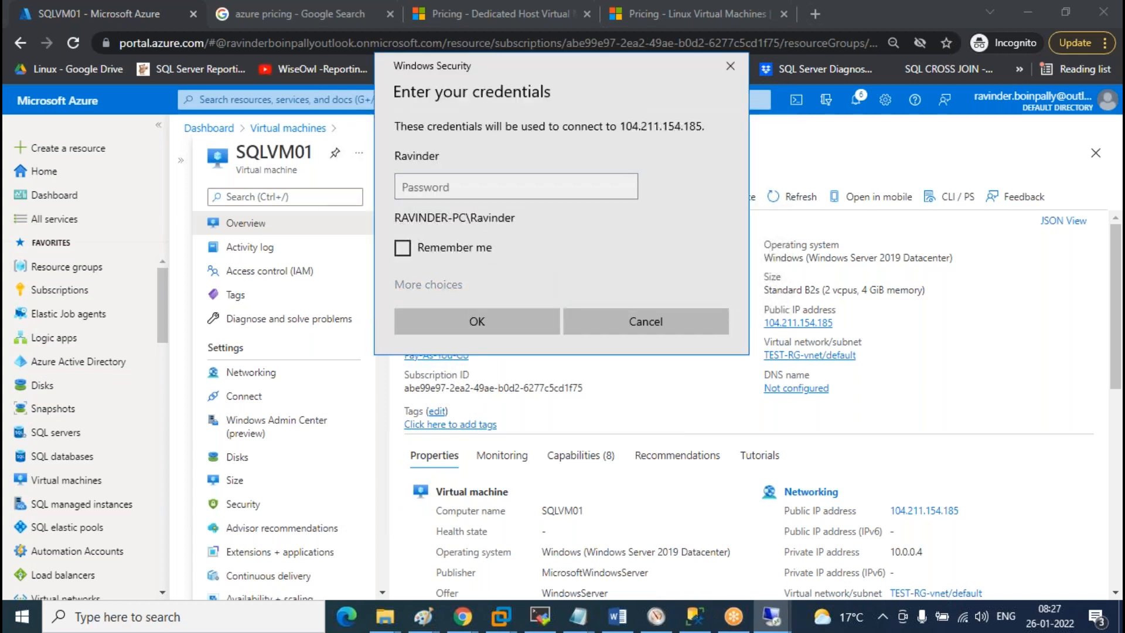
{"action": "left_click", "coordinate": [461, 186]}
{"action": "key", "text": "ctrl+v"}
{"action": "left_click", "coordinate": [521, 423]}
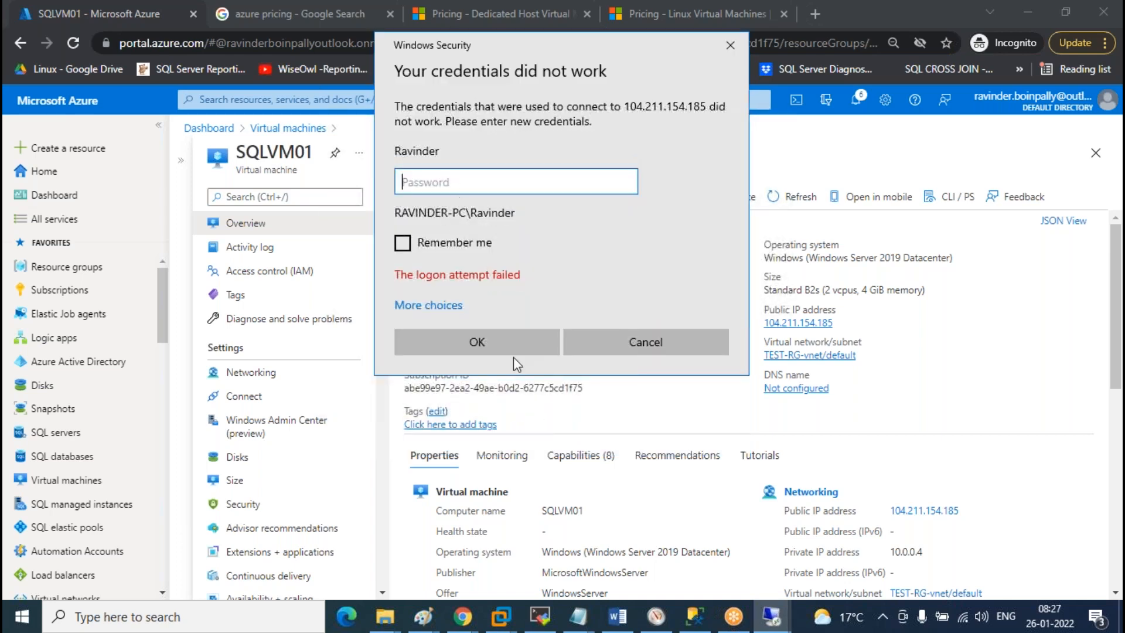
Retry with the full-length password from the notes, accept the certificate, and minimise the session
{"action": "left_click", "coordinate": [573, 612]}
{"action": "left_click", "coordinate": [753, 539]}
{"action": "left_click", "coordinate": [271, 153]}
{"action": "left_click_drag", "start_coordinate": [271, 152], "coordinate": [147, 152]}
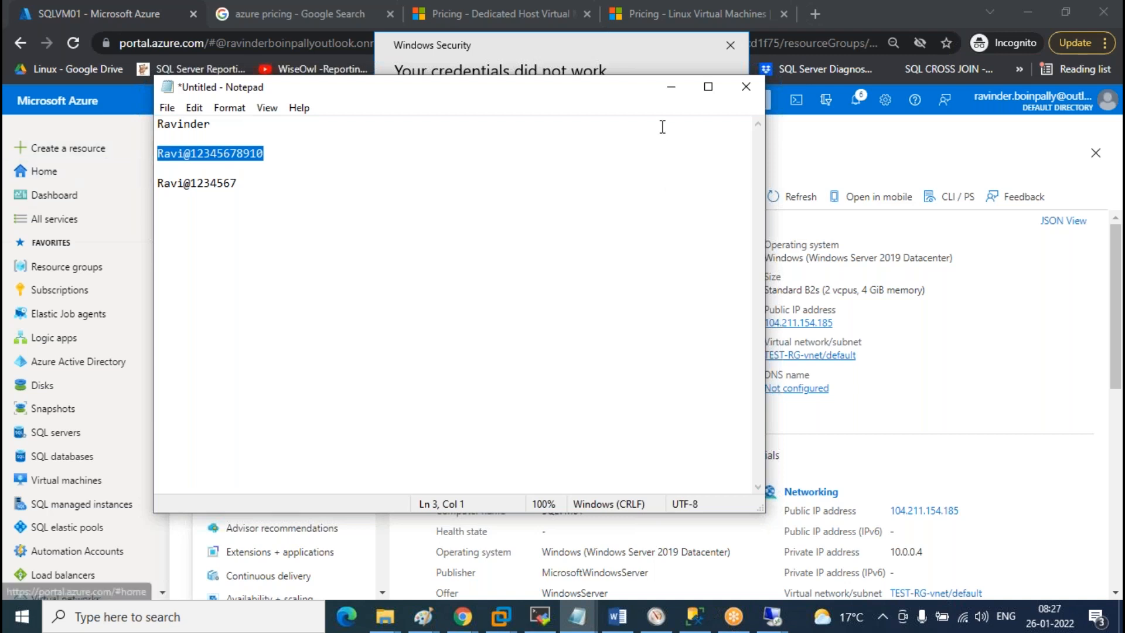
{"action": "left_click", "coordinate": [672, 87]}
{"action": "key", "text": "ctrl+v"}
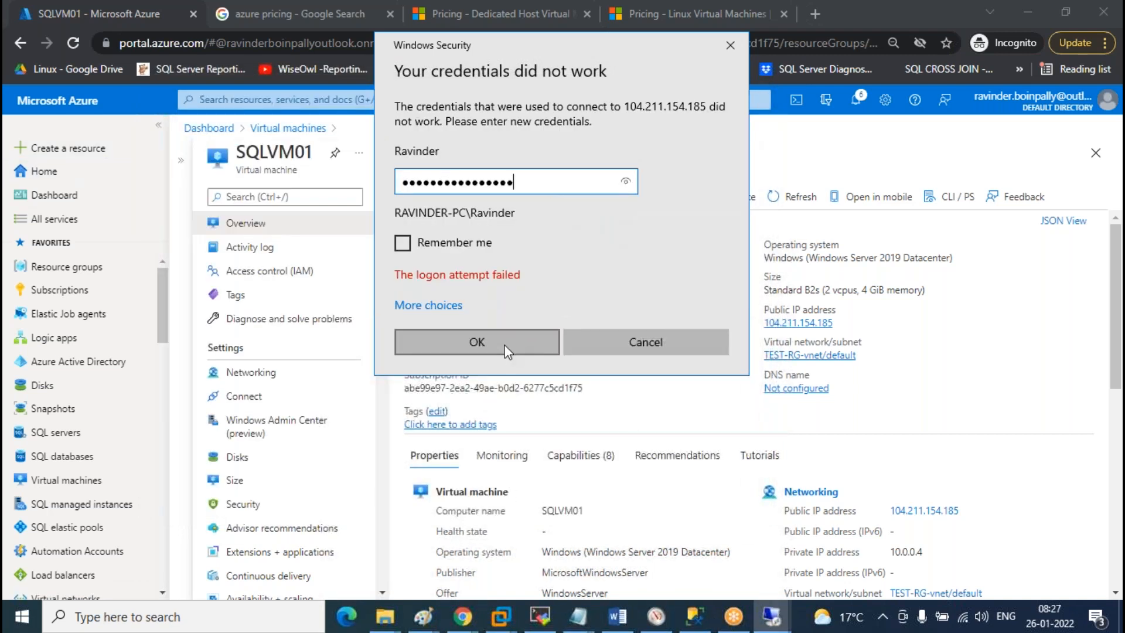
{"action": "left_click", "coordinate": [503, 347]}
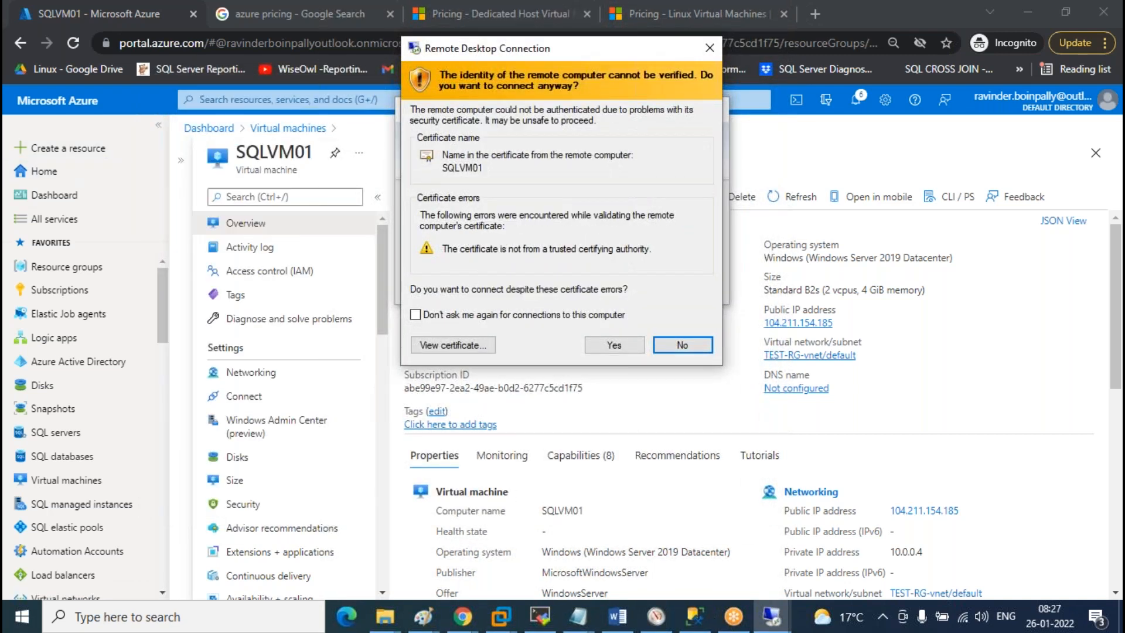
{"action": "left_click", "coordinate": [623, 344]}
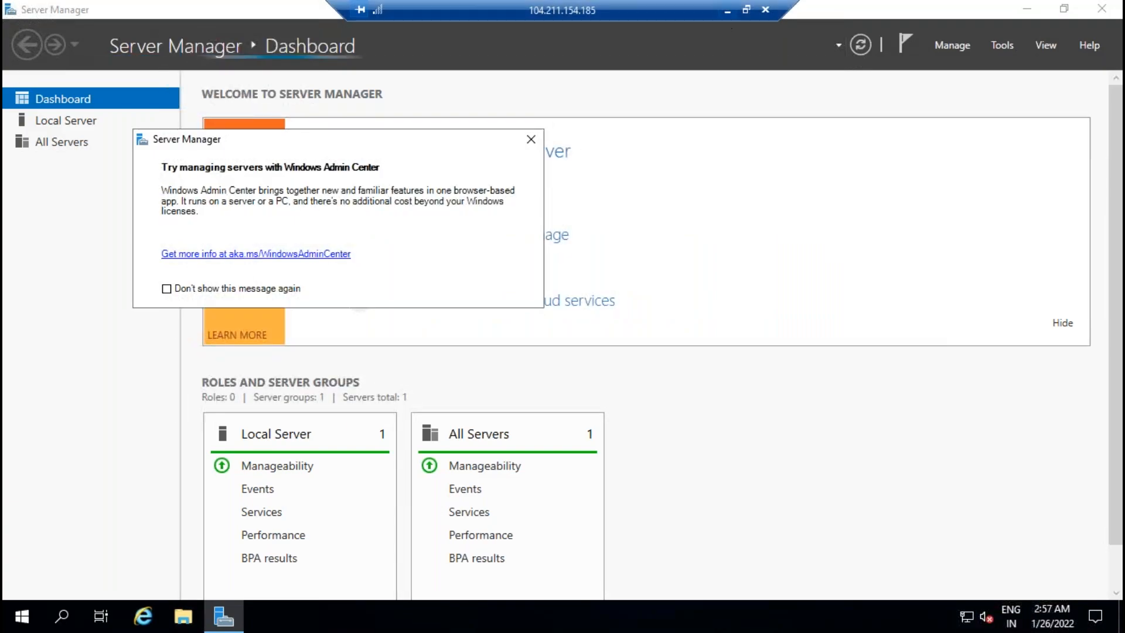
{"action": "left_click", "coordinate": [727, 11]}
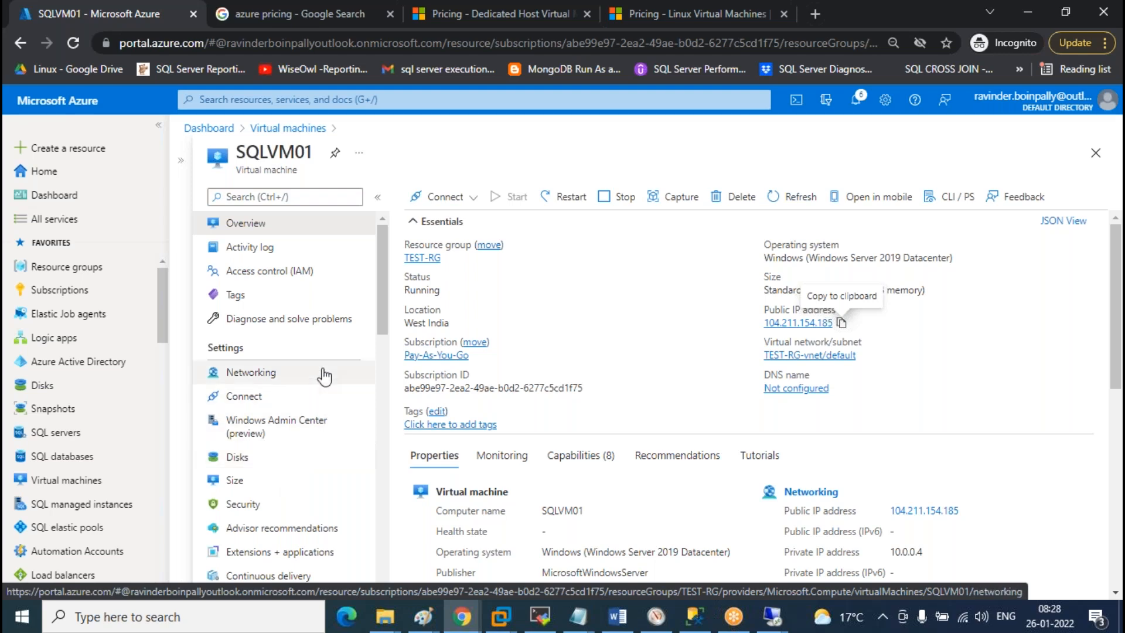
{"action": "scroll", "coordinate": [309, 419], "scroll_direction": "down", "scroll_amount": 10}
{"action": "scroll", "coordinate": [286, 437], "scroll_direction": "down", "scroll_amount": 3}
{"action": "left_click", "coordinate": [259, 487]}
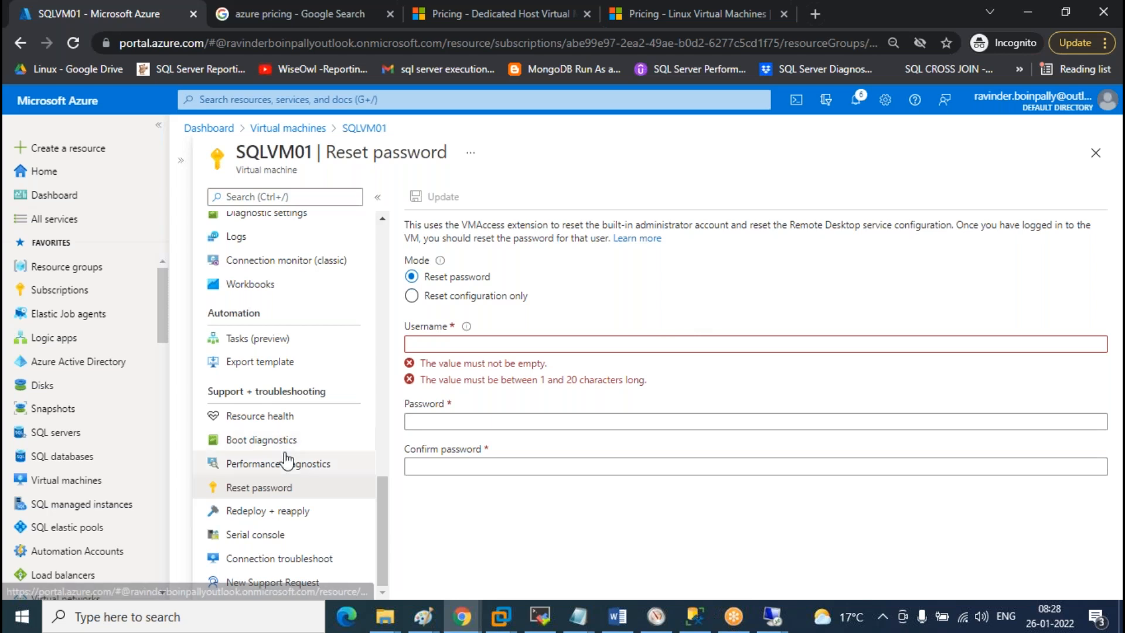
{"action": "scroll", "coordinate": [284, 457], "scroll_direction": "up", "scroll_amount": 10}
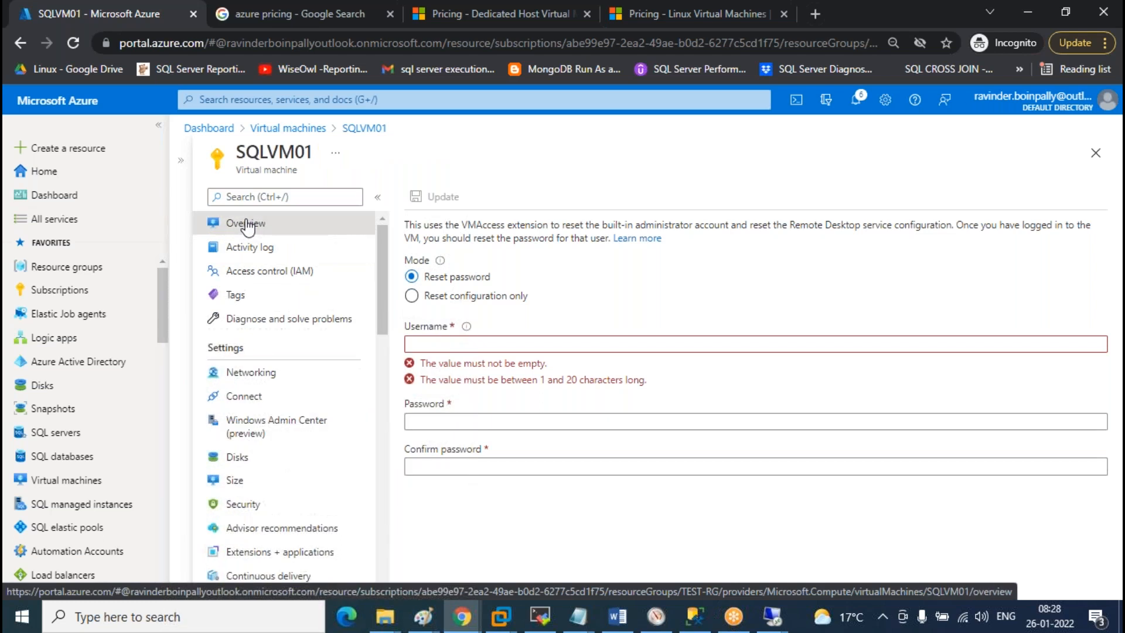
{"action": "left_click", "coordinate": [246, 223]}
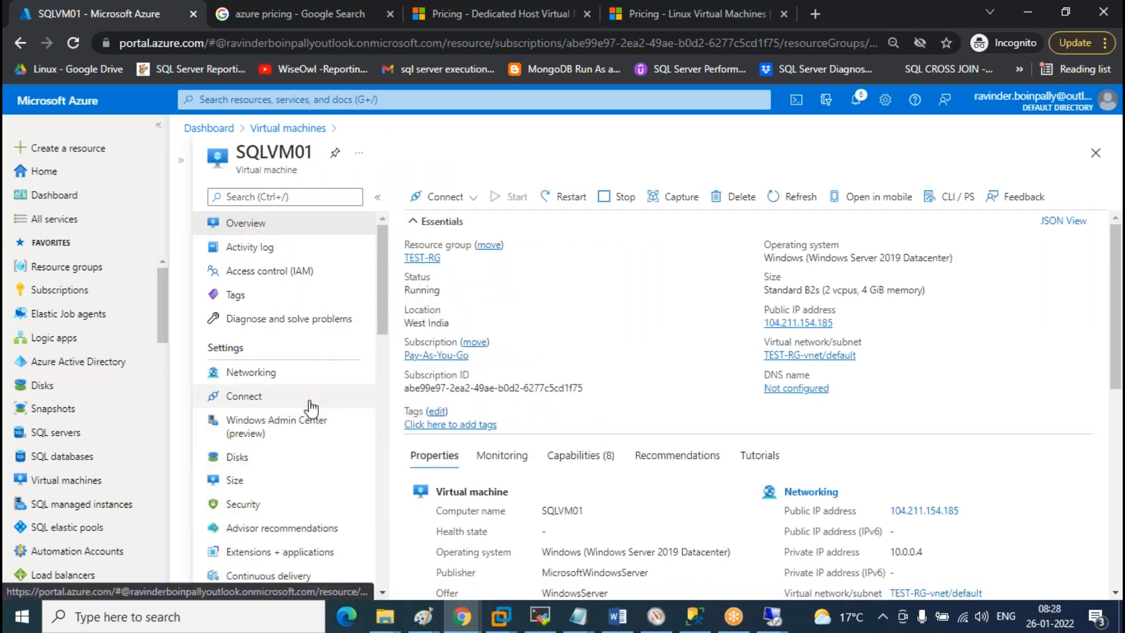
{"action": "scroll", "coordinate": [253, 411], "scroll_direction": "down", "scroll_amount": 7}
{"action": "scroll", "coordinate": [307, 428], "scroll_direction": "up", "scroll_amount": 7}
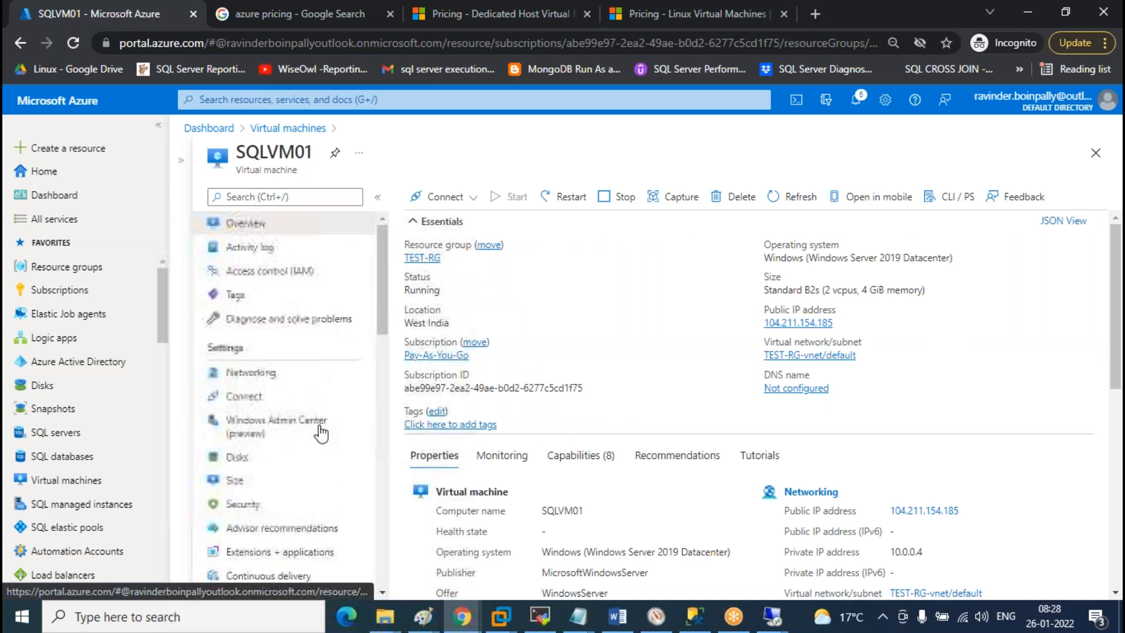